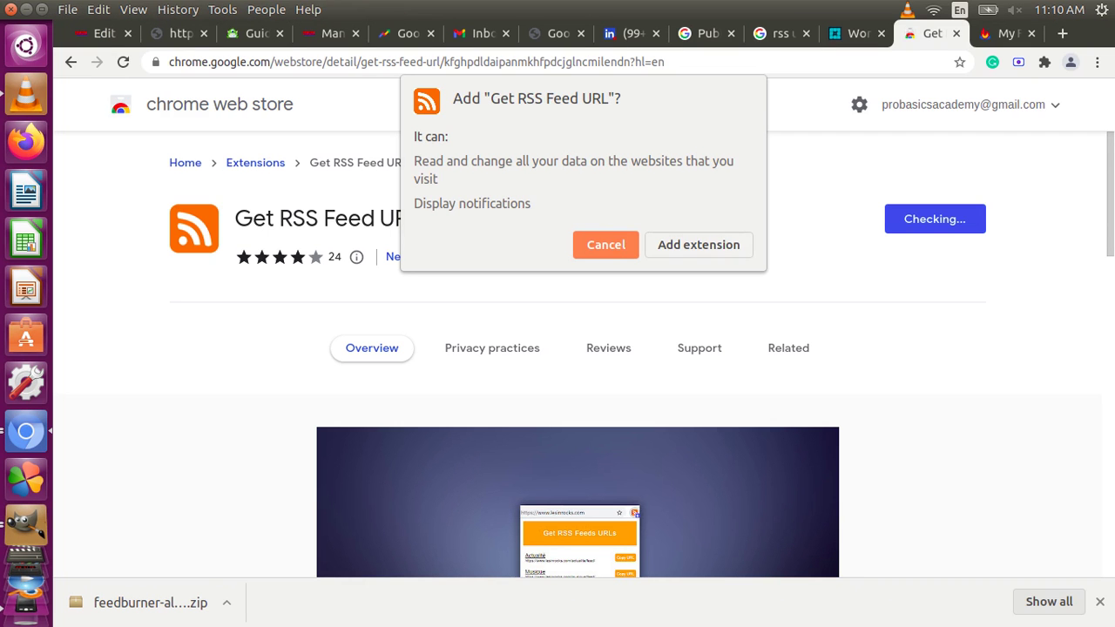
Add the Get RSS Feed URL extension to Chrome and load the newstodaylive360.com homepage
click(688, 244)
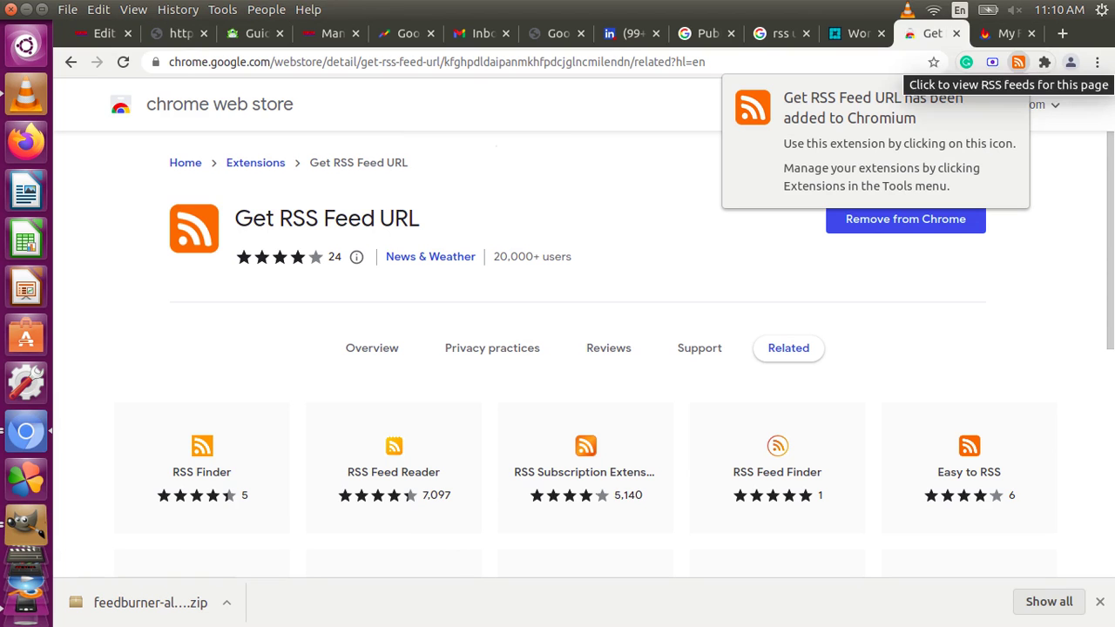
click(435, 61)
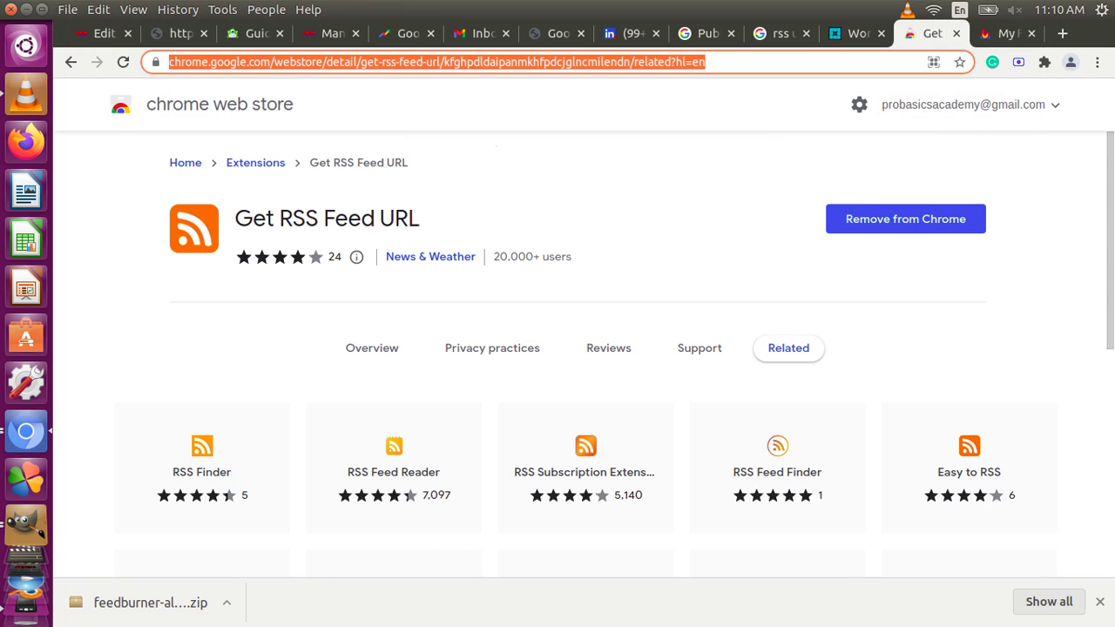
text(new)
key(Return)
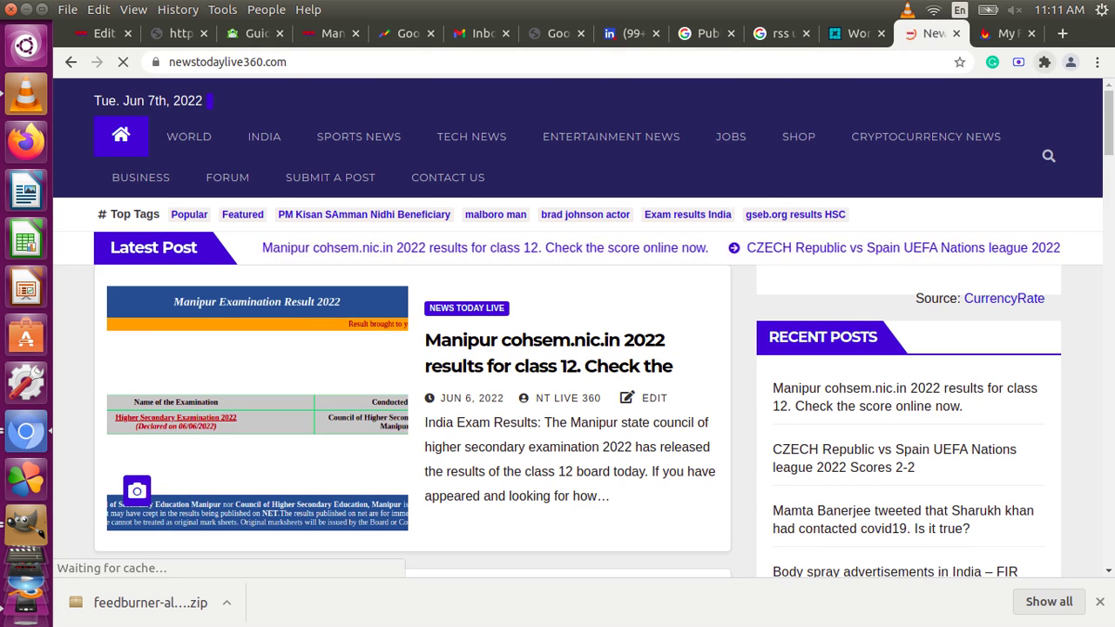
Pin Get RSS Feed URL, copy all newstodaylive360 feed URLs, and return to the WordPress editor
click(1044, 62)
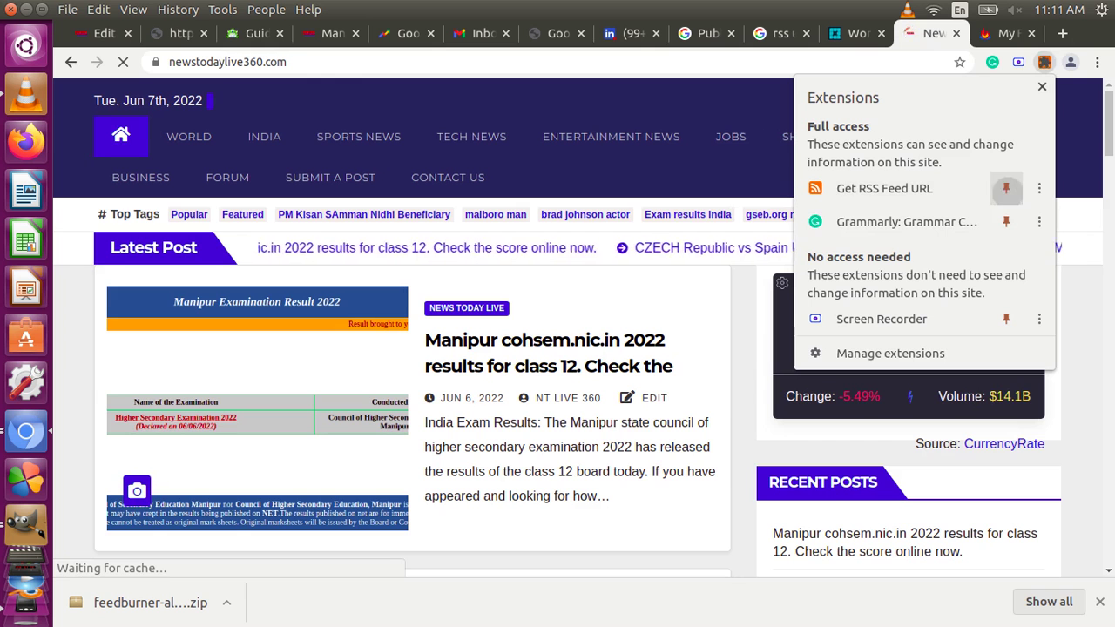
click(1006, 188)
click(1018, 62)
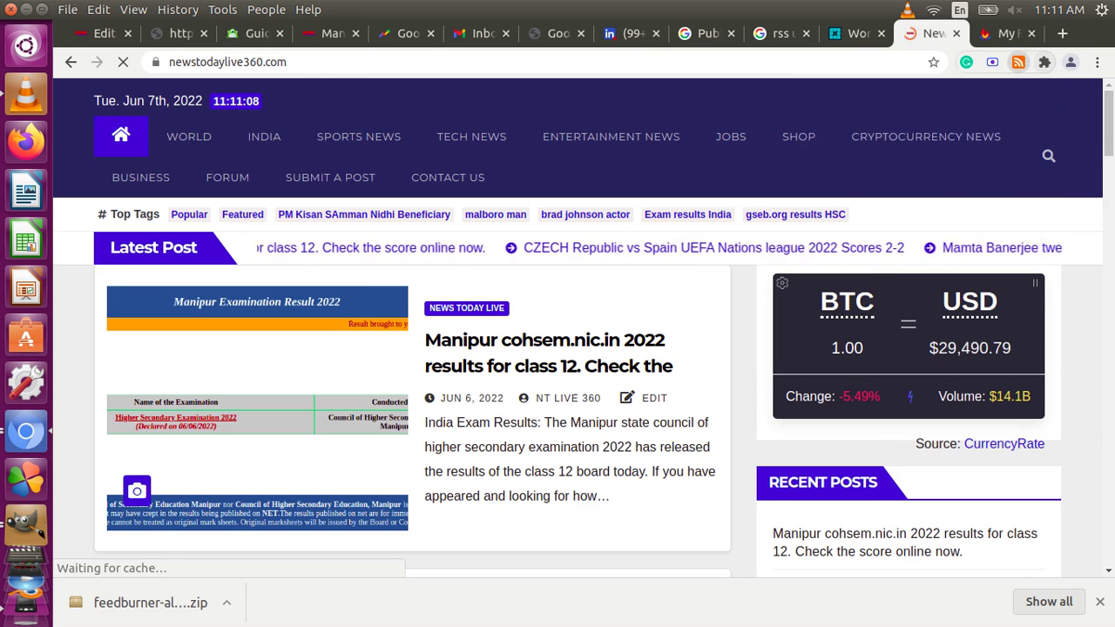
click(1018, 62)
click(1018, 62)
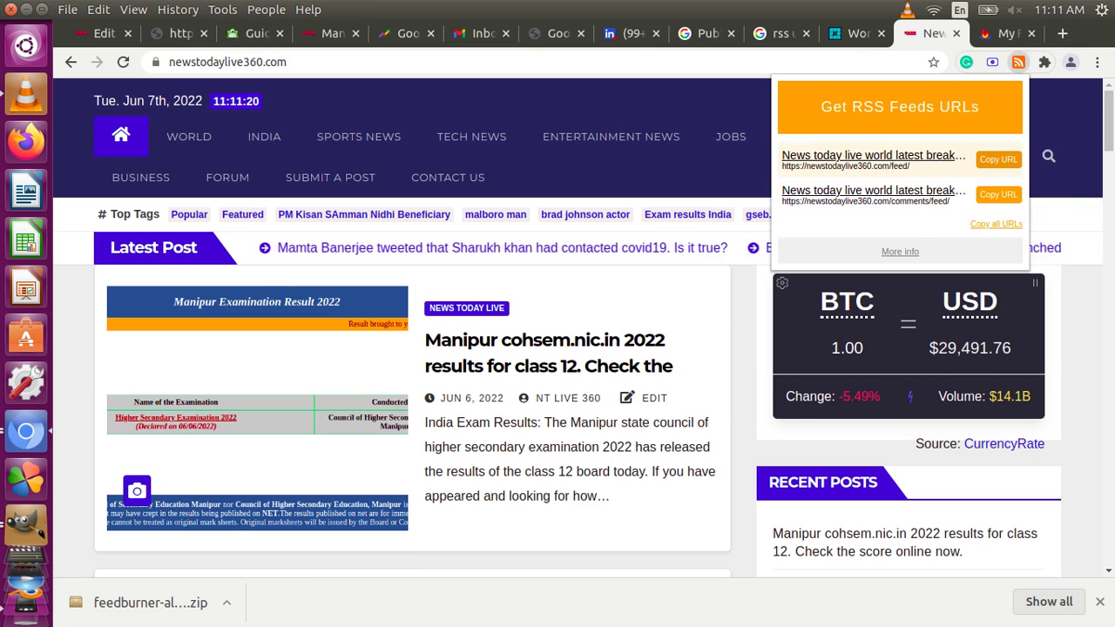
click(995, 224)
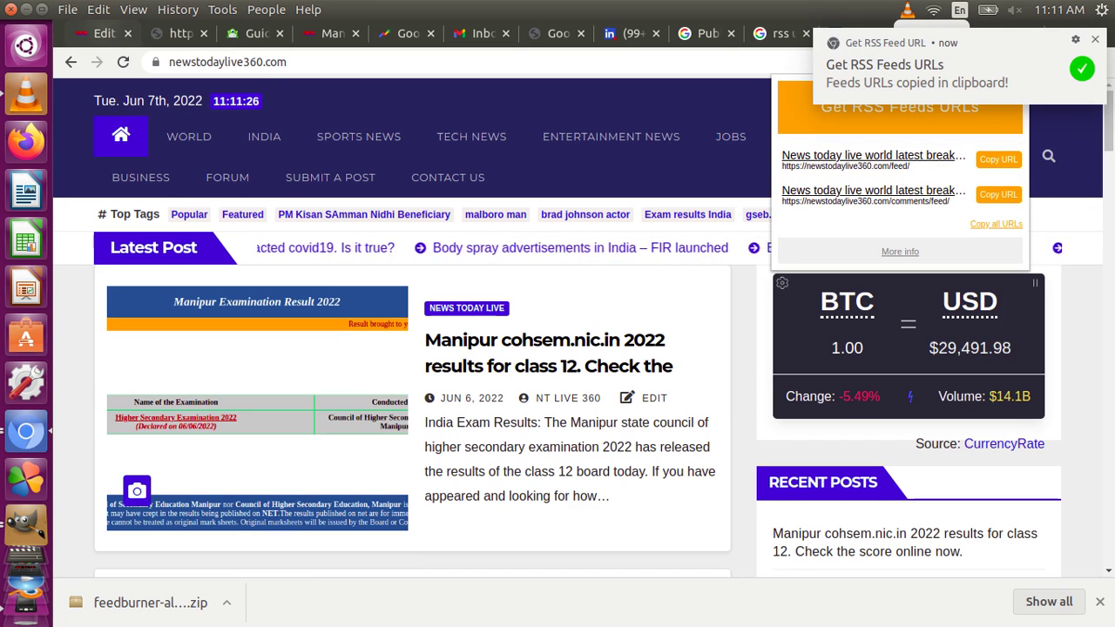
click(105, 33)
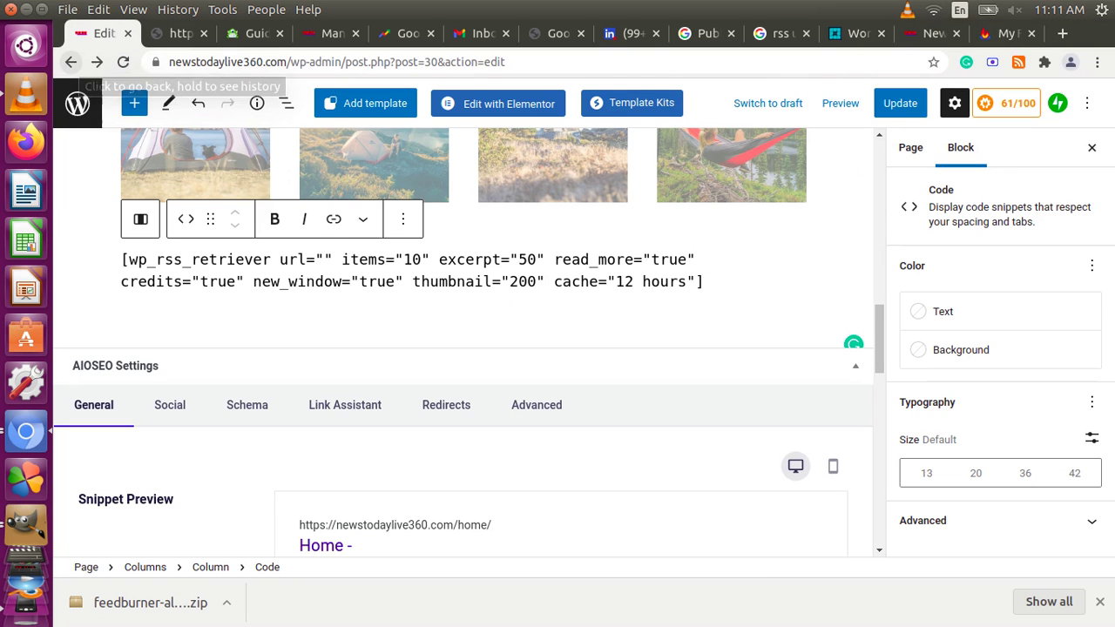
Go back from the page editor, leaving without saving, to the All Pages screen
click(72, 62)
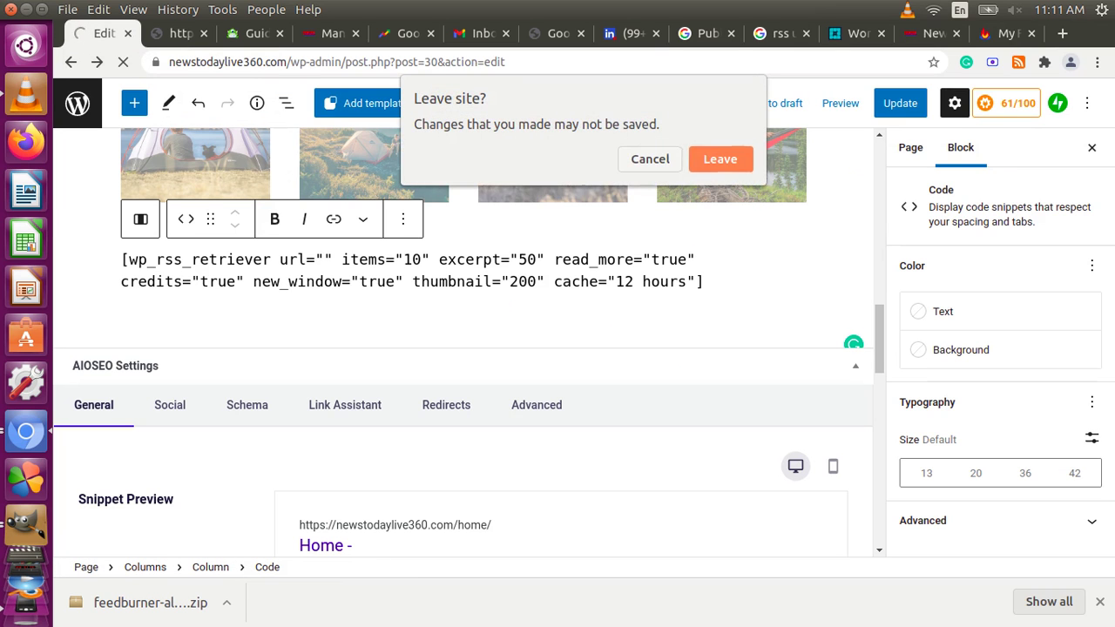
click(719, 158)
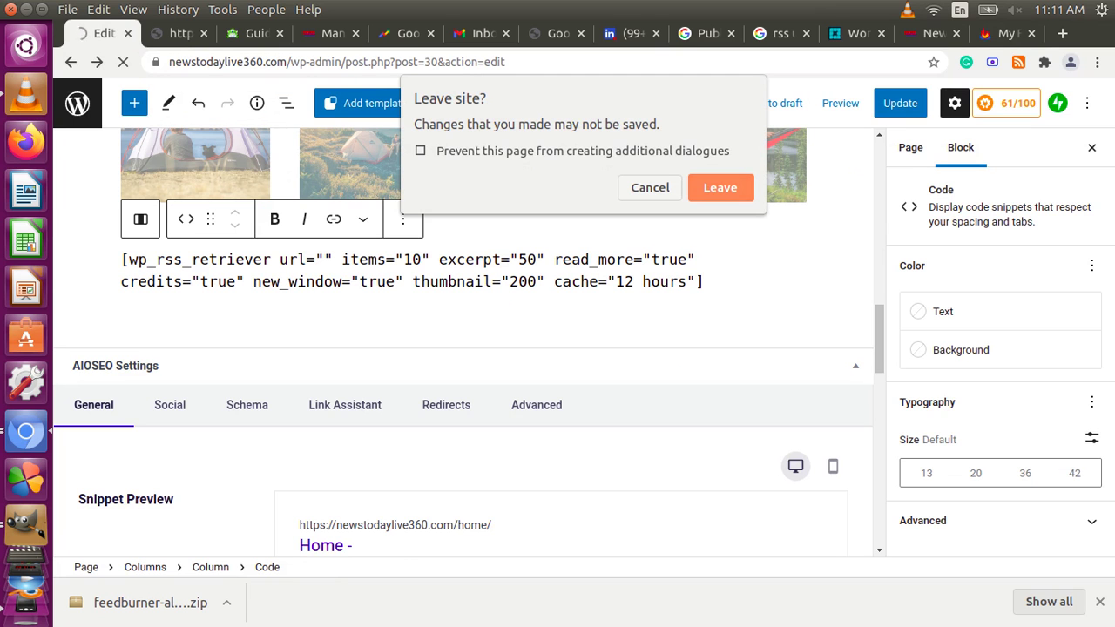
key(Return)
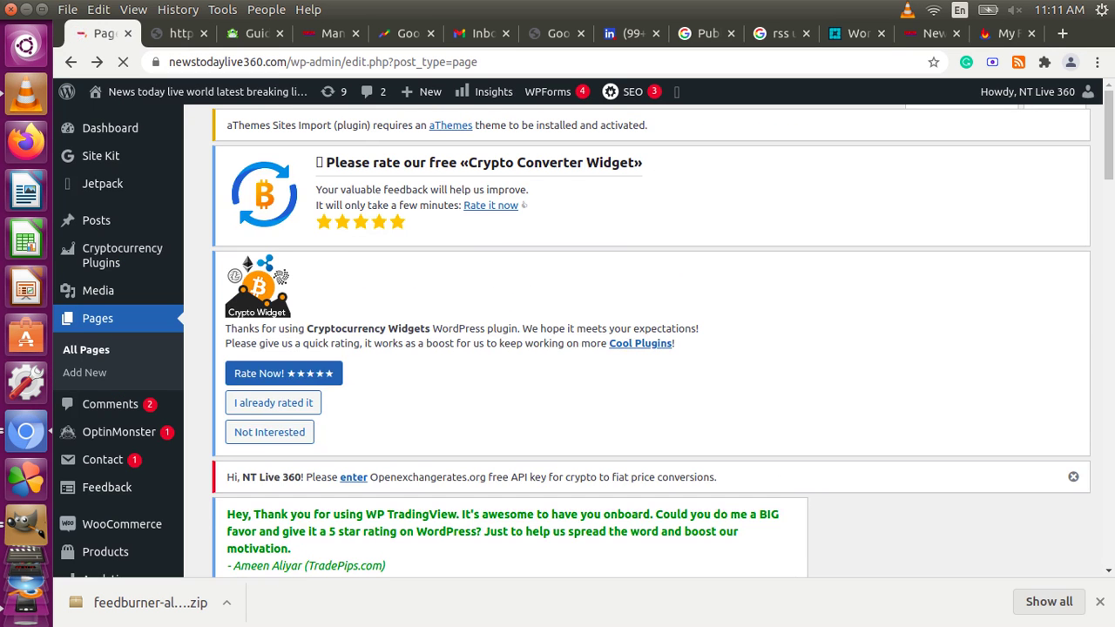
Scroll down the Pages screen to reach a blank new page in the block editor
scroll(105, 224, down, 1)
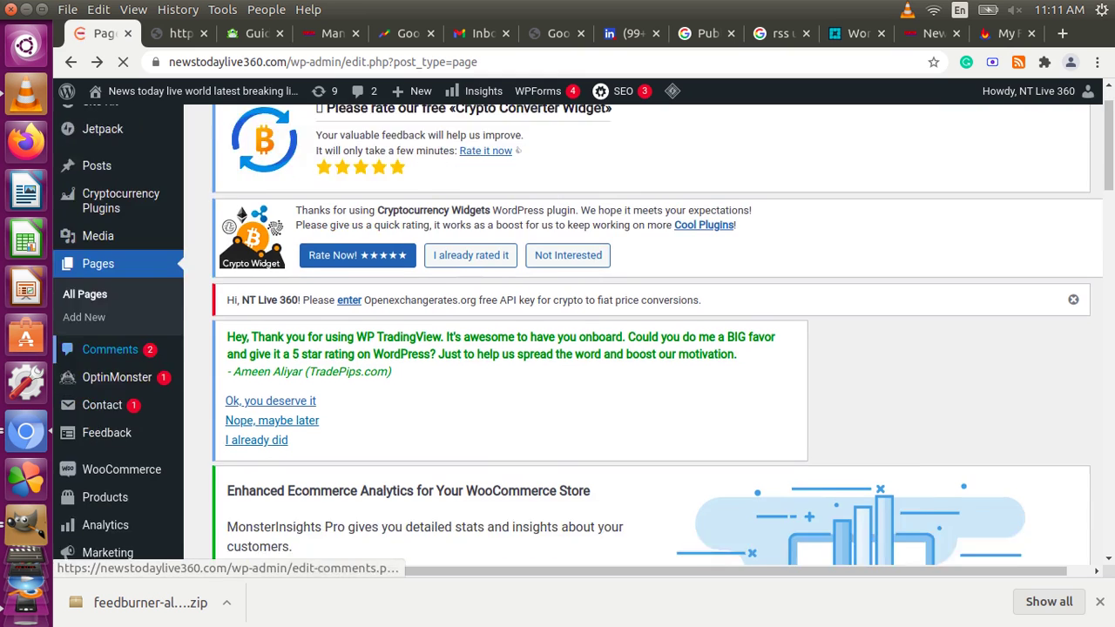
scroll(104, 223, down, 2)
scroll(104, 224, down, 4)
scroll(104, 224, down, 1)
scroll(105, 224, down, 2)
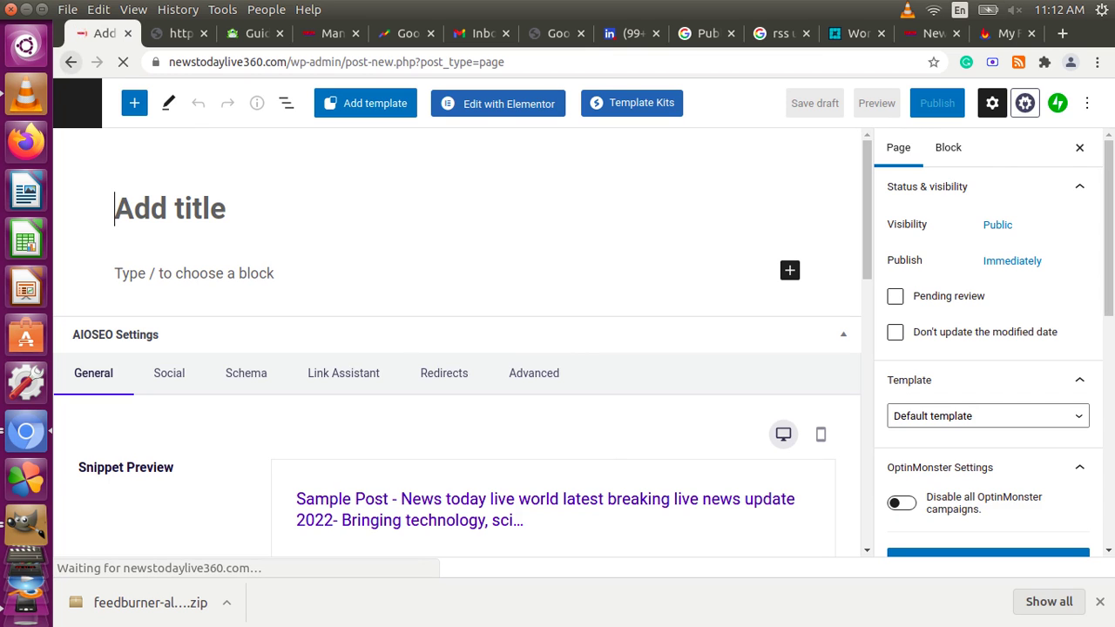
Go back from the new page to the Pages list and open Plugins > Add New
key(alt+Left)
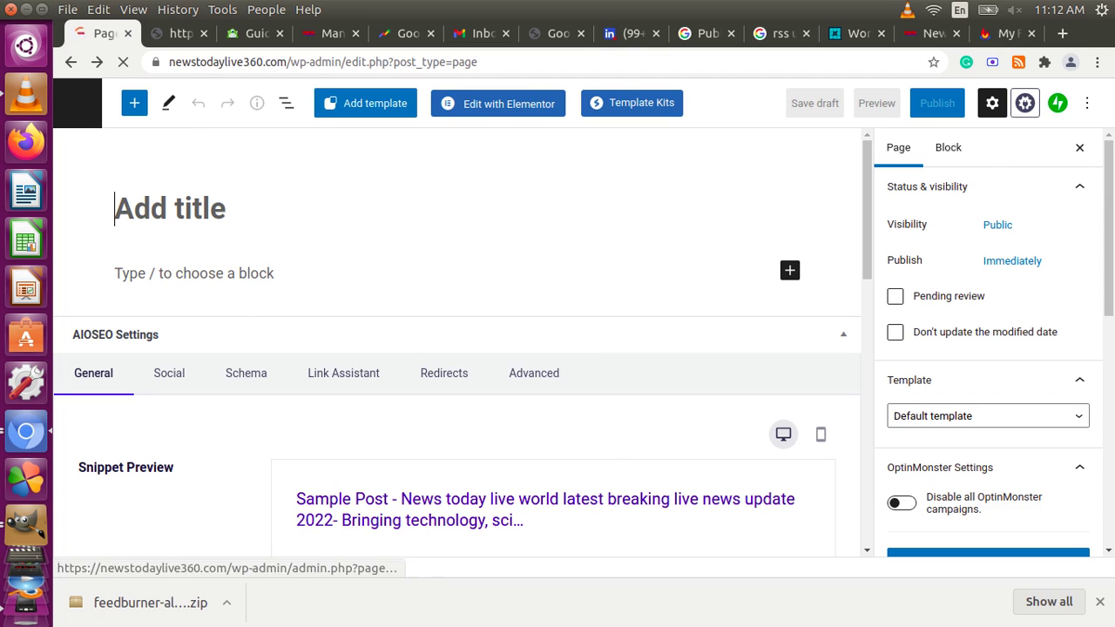
scroll(122, 492, down, 5)
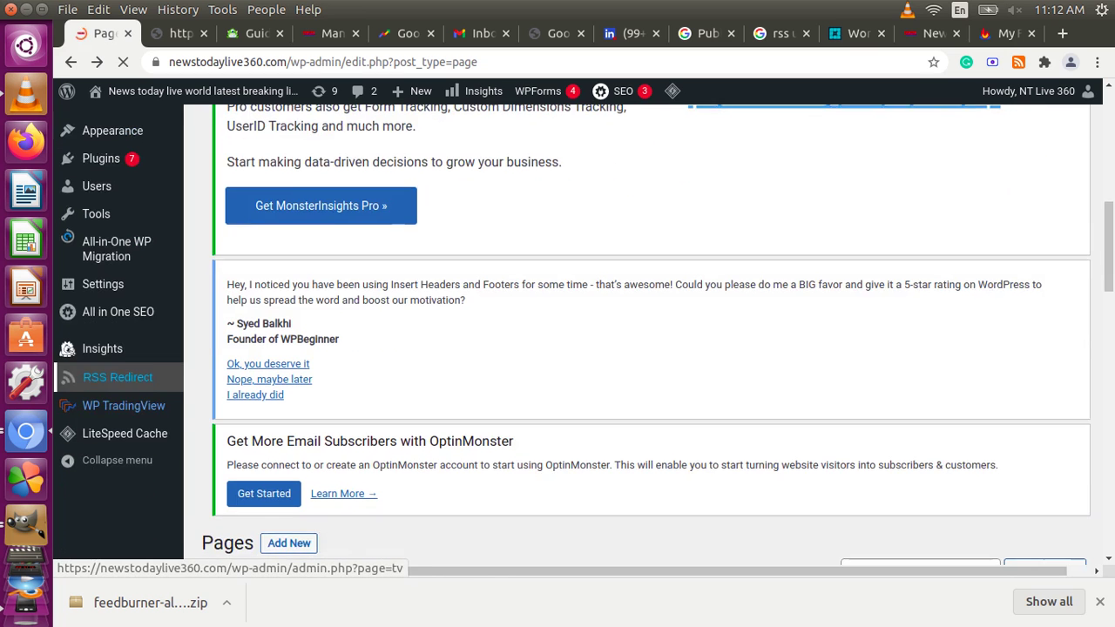
scroll(571, 335, up, 3)
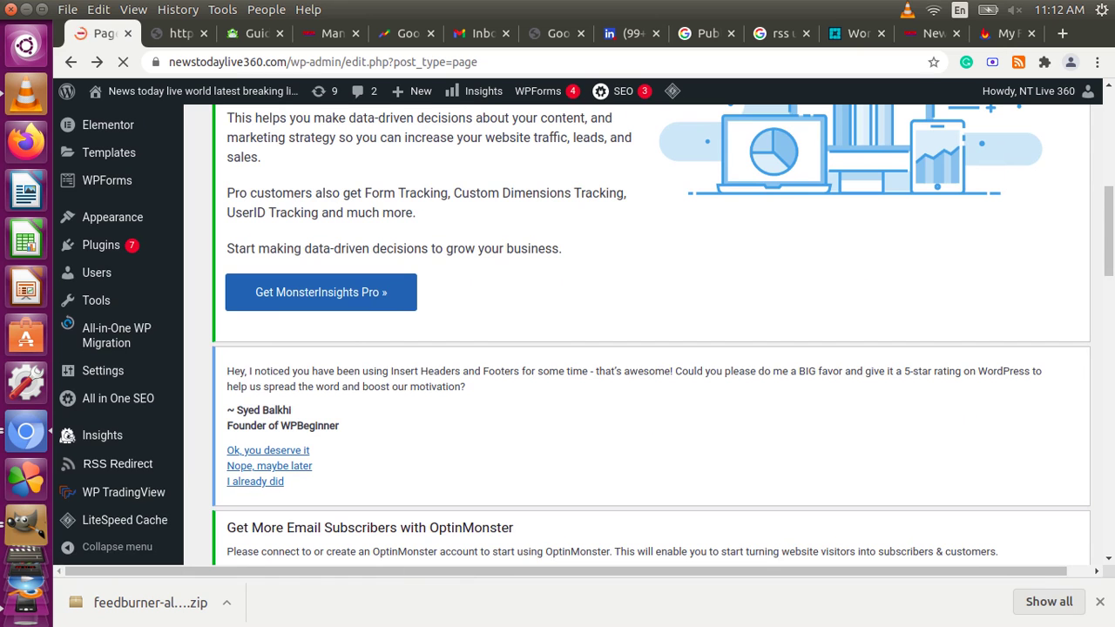
scroll(101, 246, up, 2)
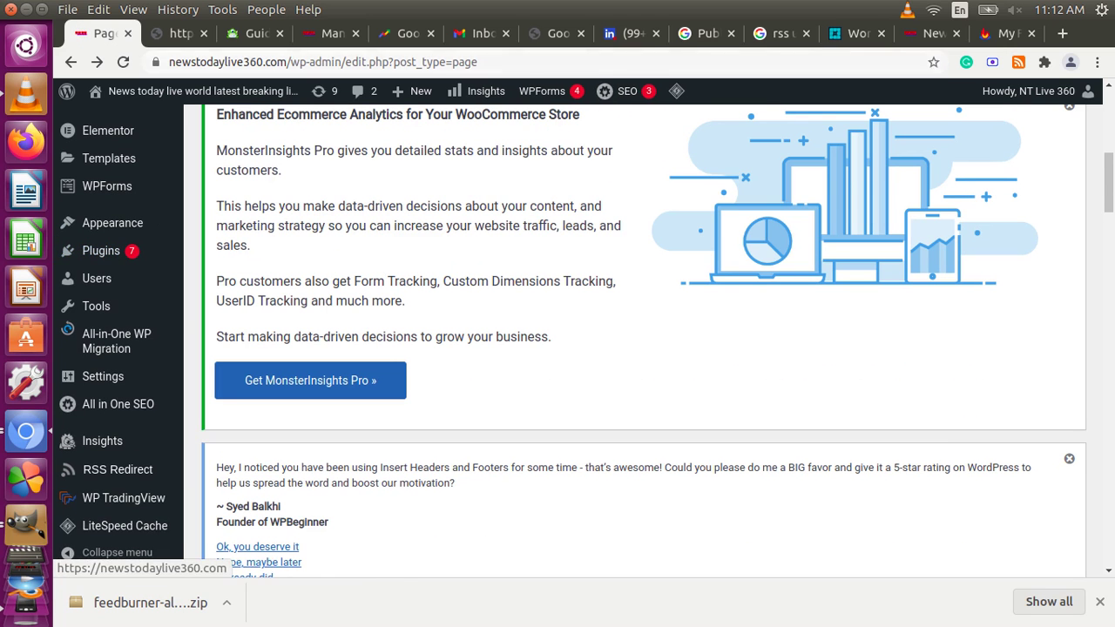
mouse_move(101, 251)
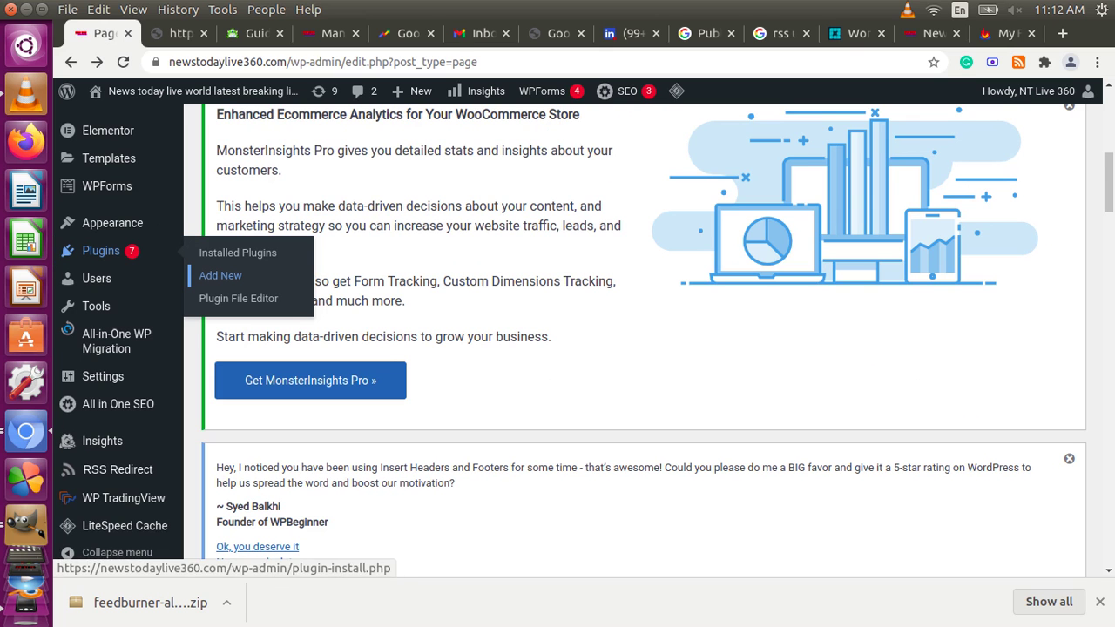
click(220, 275)
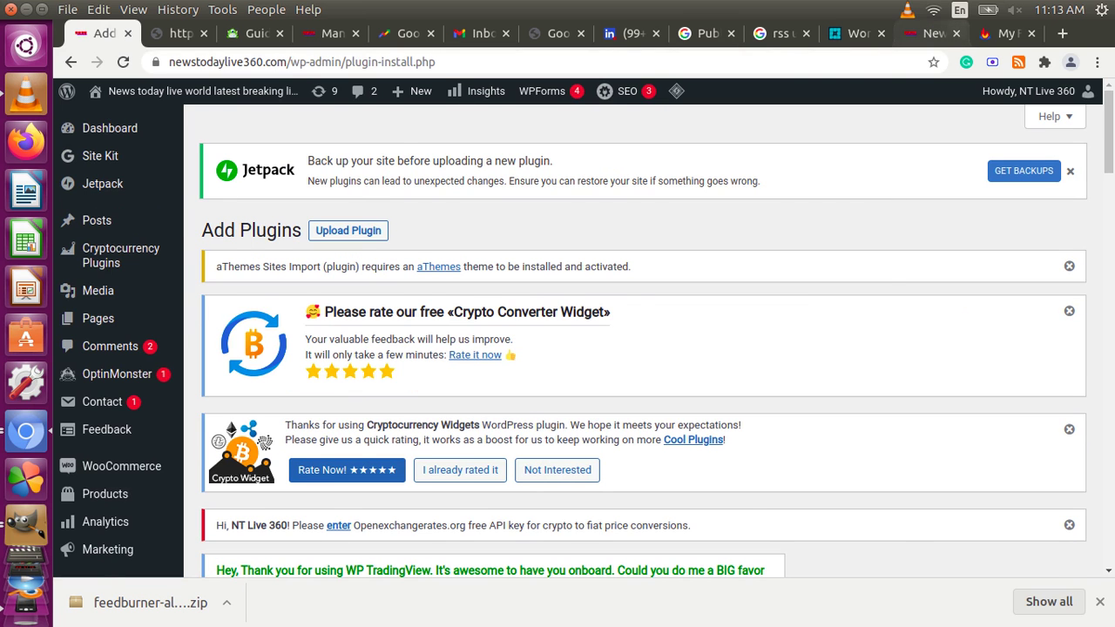
Search the WordPress plugin directory for 'wp automatic'
click(932, 33)
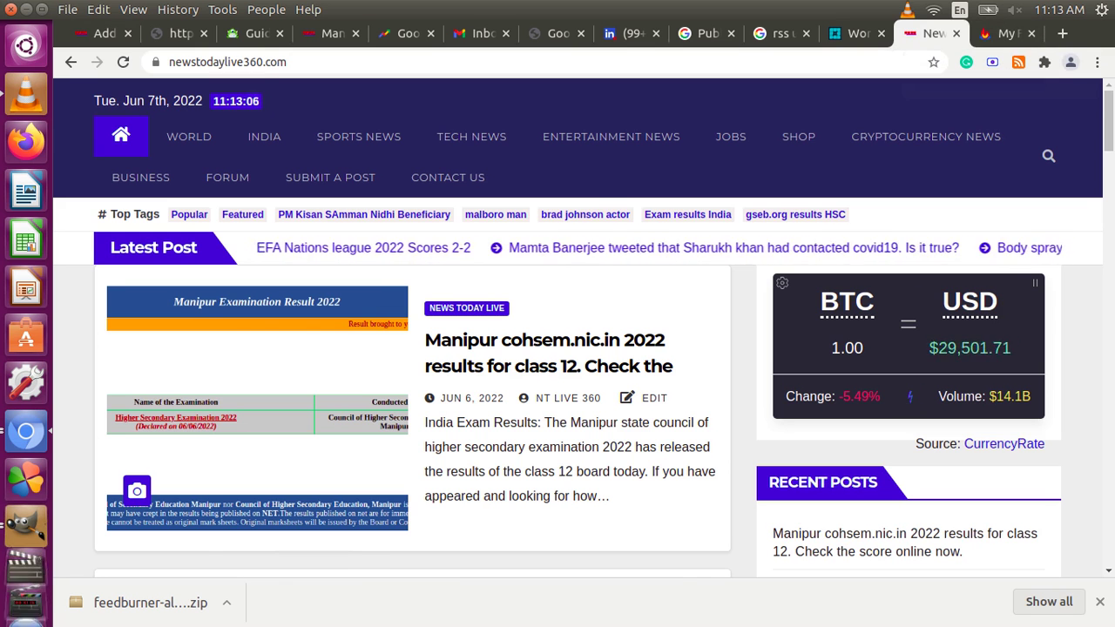
click(103, 33)
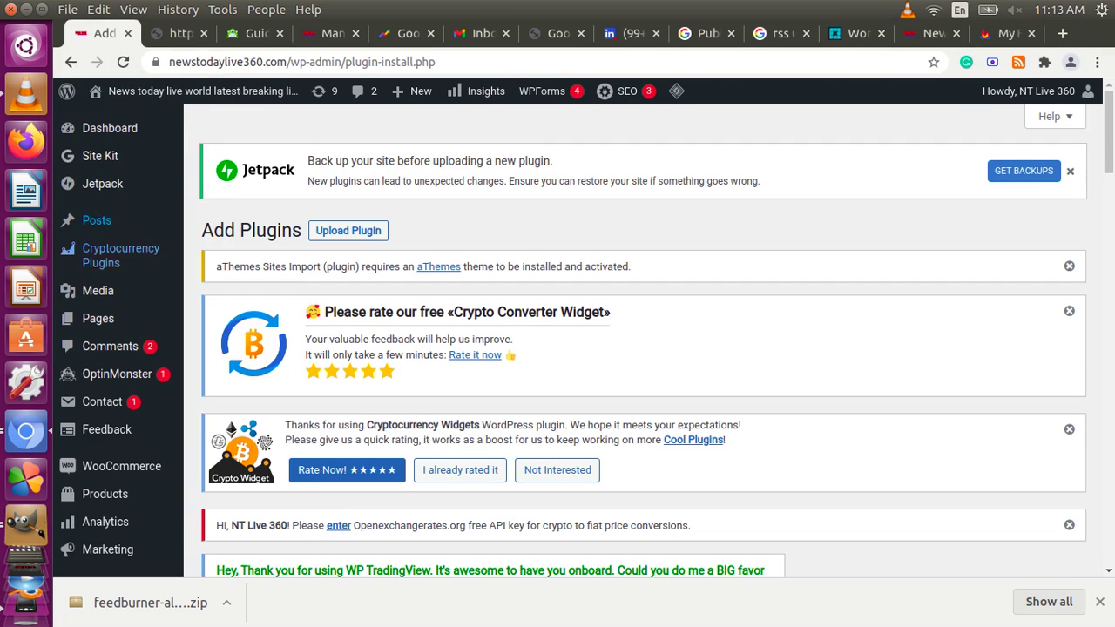
scroll(558, 348, down, 2)
scroll(558, 348, down, 3)
scroll(557, 348, down, 5)
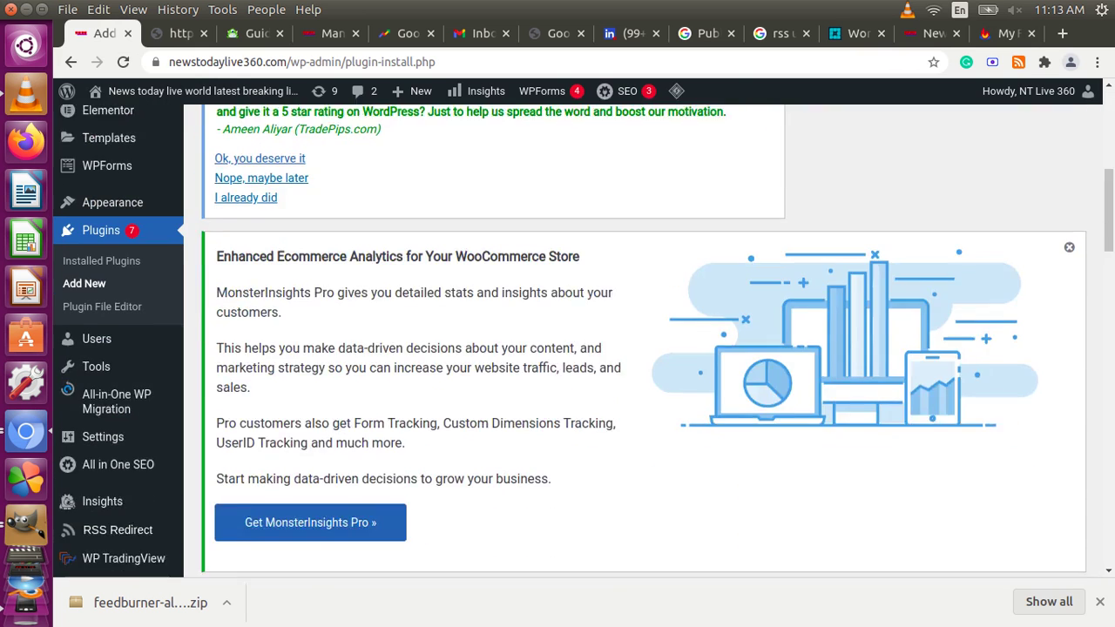
scroll(558, 349, down, 4)
scroll(557, 348, down, 3)
click(957, 319)
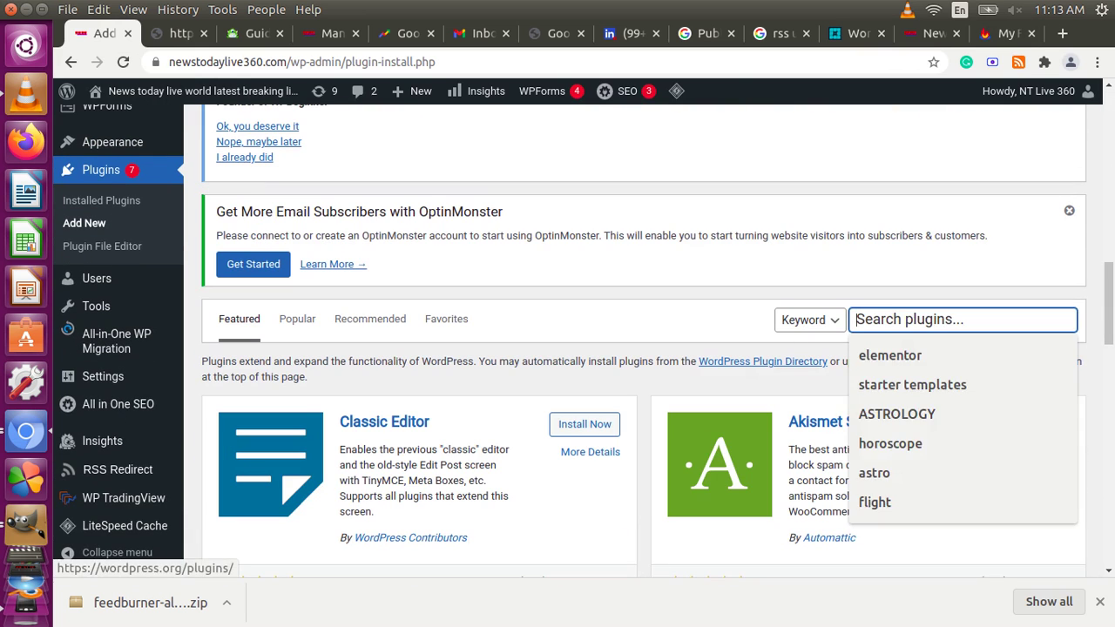
text(wp automatic)
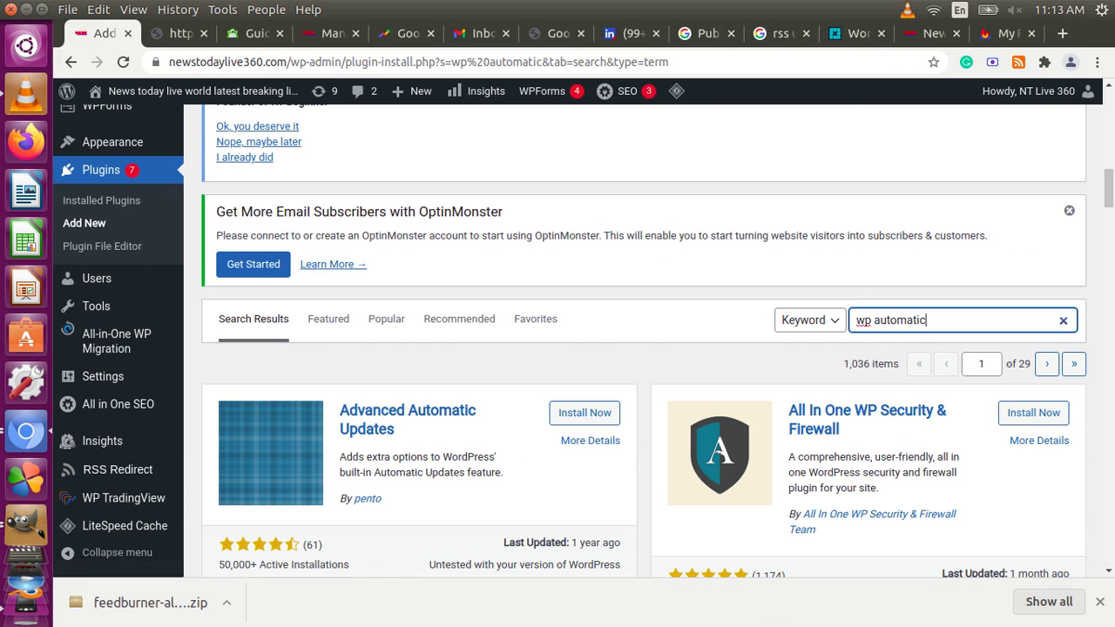
Scroll through the 1,036 'wp automatic' results and back up toward the search box
scroll(644, 341, down, 4)
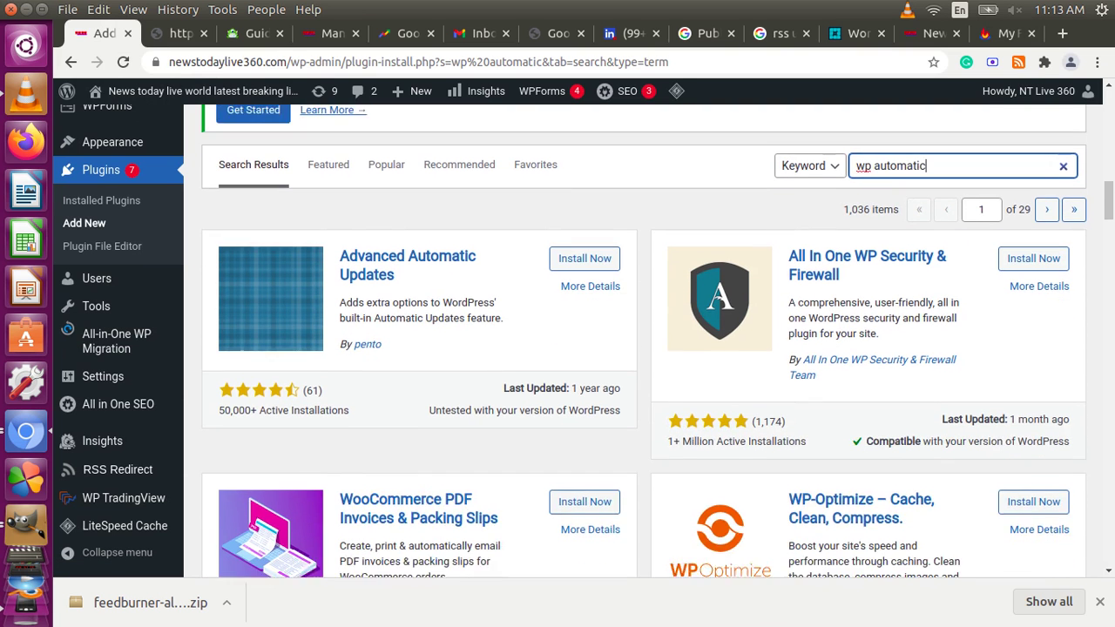
scroll(644, 342, down, 2)
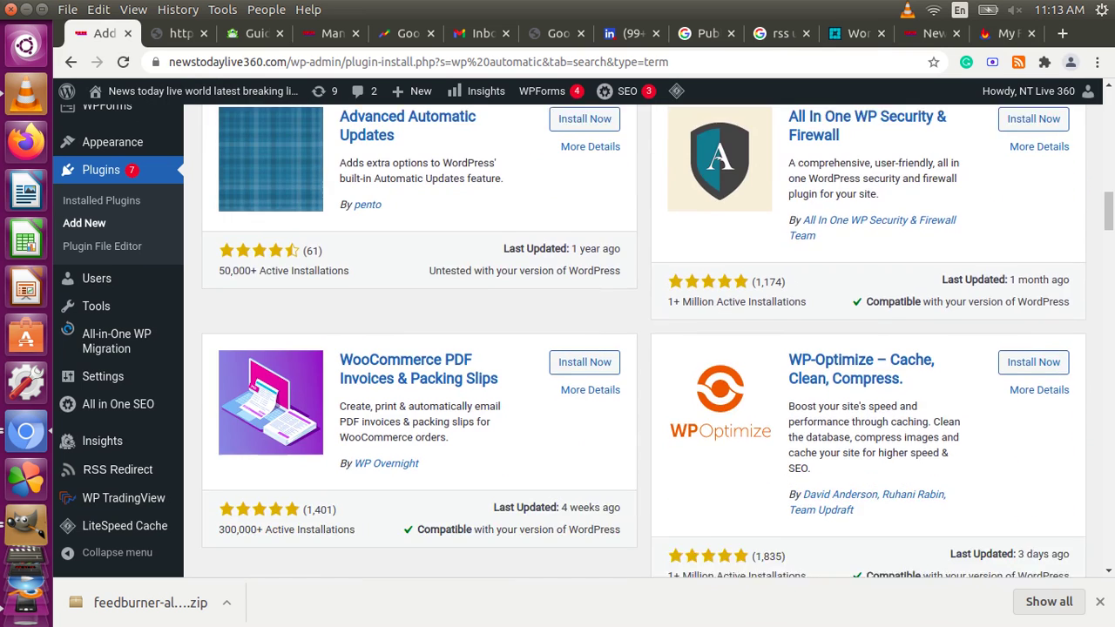
scroll(643, 341, down, 4)
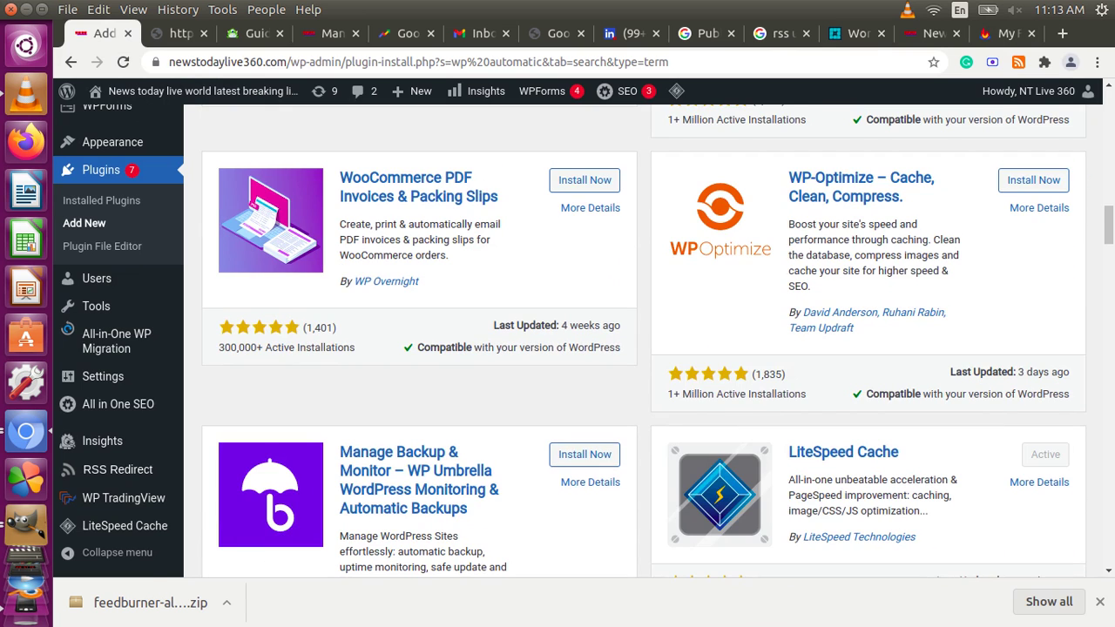
scroll(643, 342, up, 2)
scroll(644, 341, up, 6)
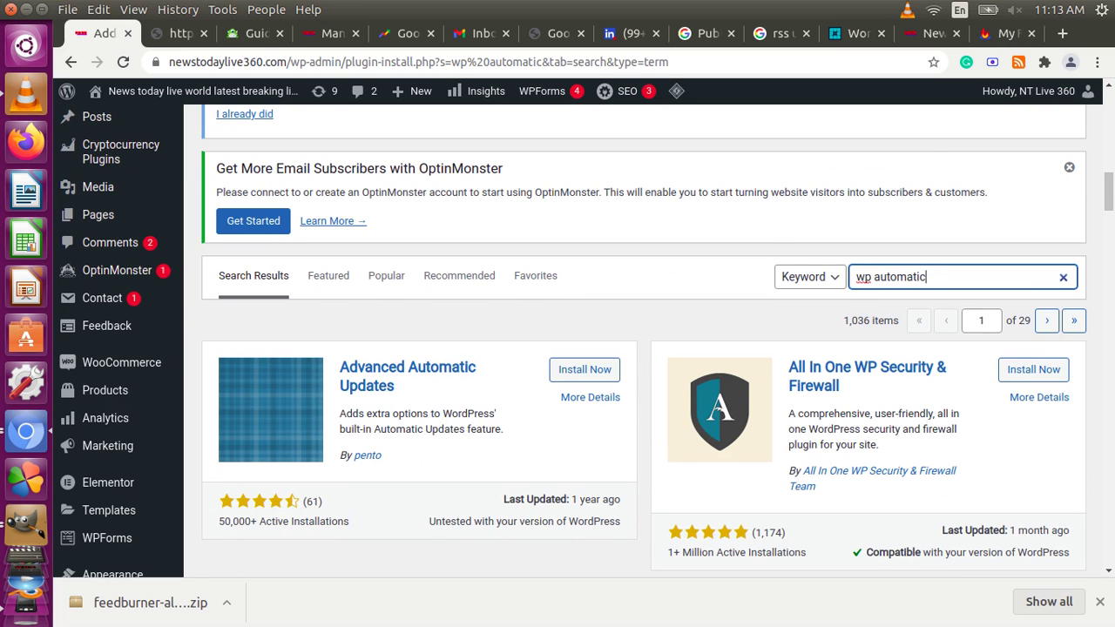
scroll(643, 341, down, 2)
scroll(643, 341, down, 4)
scroll(643, 342, down, 4)
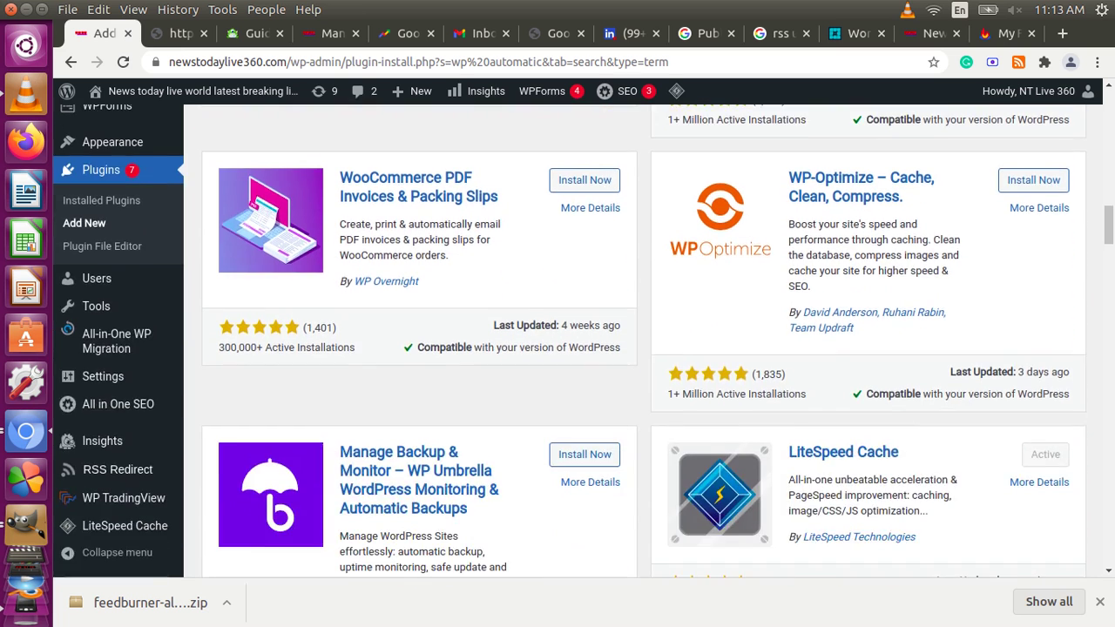
scroll(644, 341, down, 5)
scroll(644, 341, down, 2)
scroll(644, 341, down, 2)
scroll(644, 342, down, 3)
scroll(643, 342, down, 2)
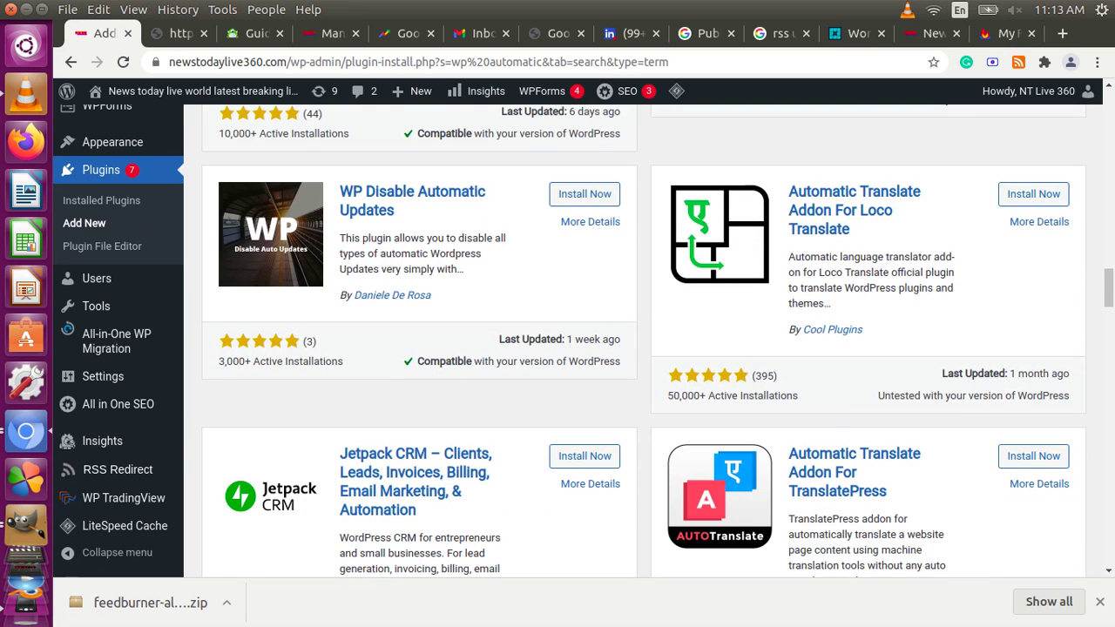
scroll(643, 342, down, 2)
scroll(644, 341, down, 8)
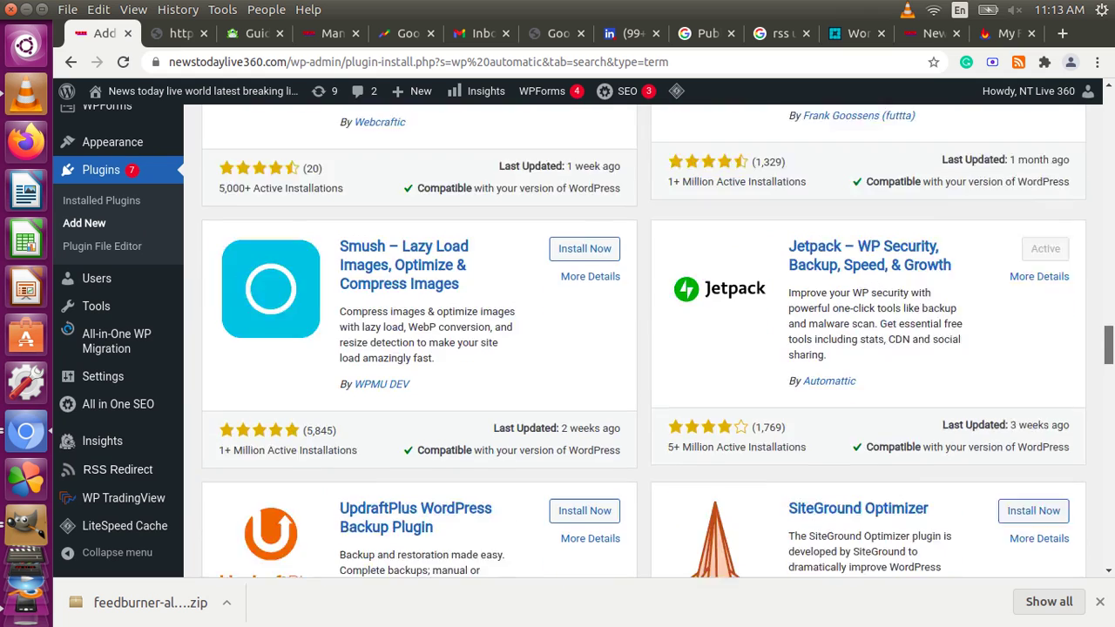
scroll(643, 341, down, 5)
scroll(644, 341, down, 5)
scroll(643, 341, down, 1)
scroll(644, 341, down, 5)
scroll(643, 341, up, 15)
scroll(643, 342, down, 5)
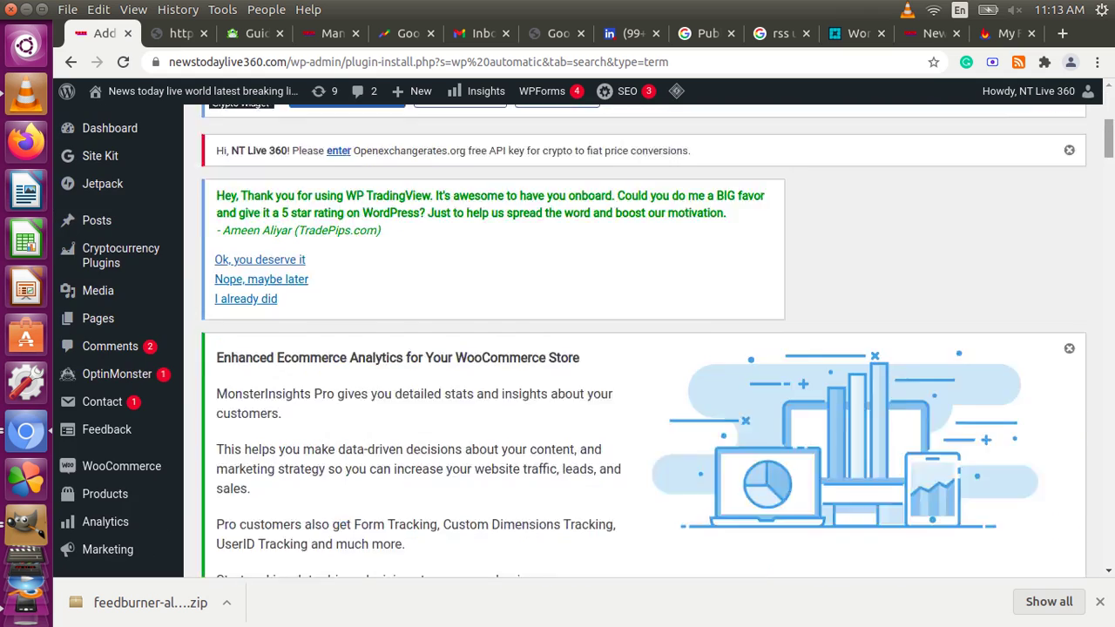
scroll(643, 341, down, 3)
scroll(644, 341, down, 3)
scroll(643, 342, down, 5)
scroll(644, 342, down, 2)
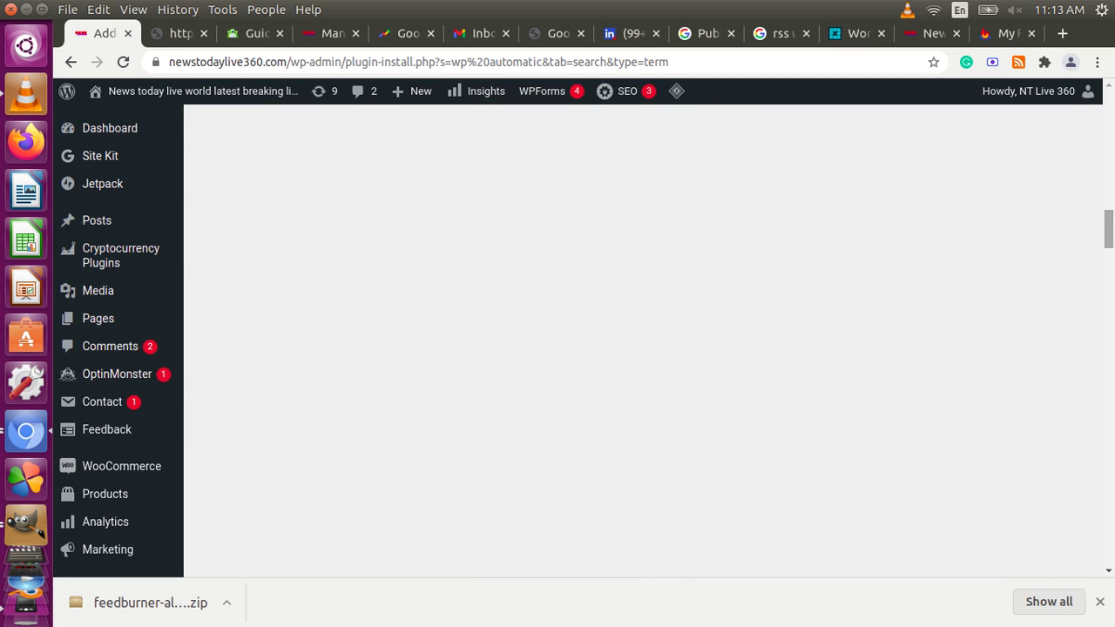
scroll(570, 341, up, 3)
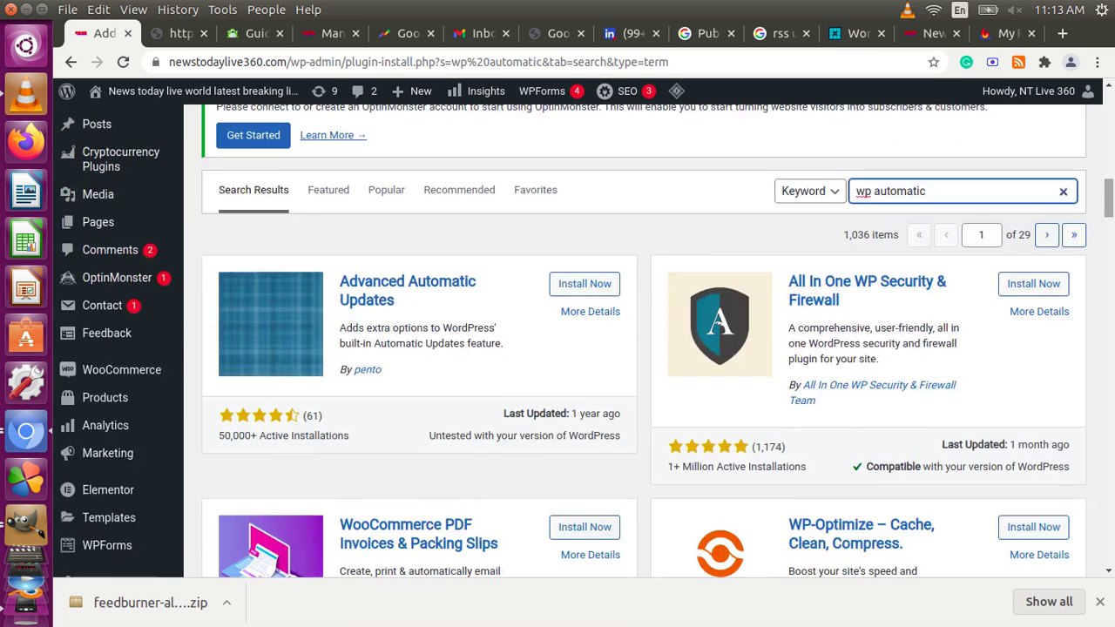
scroll(569, 342, up, 3)
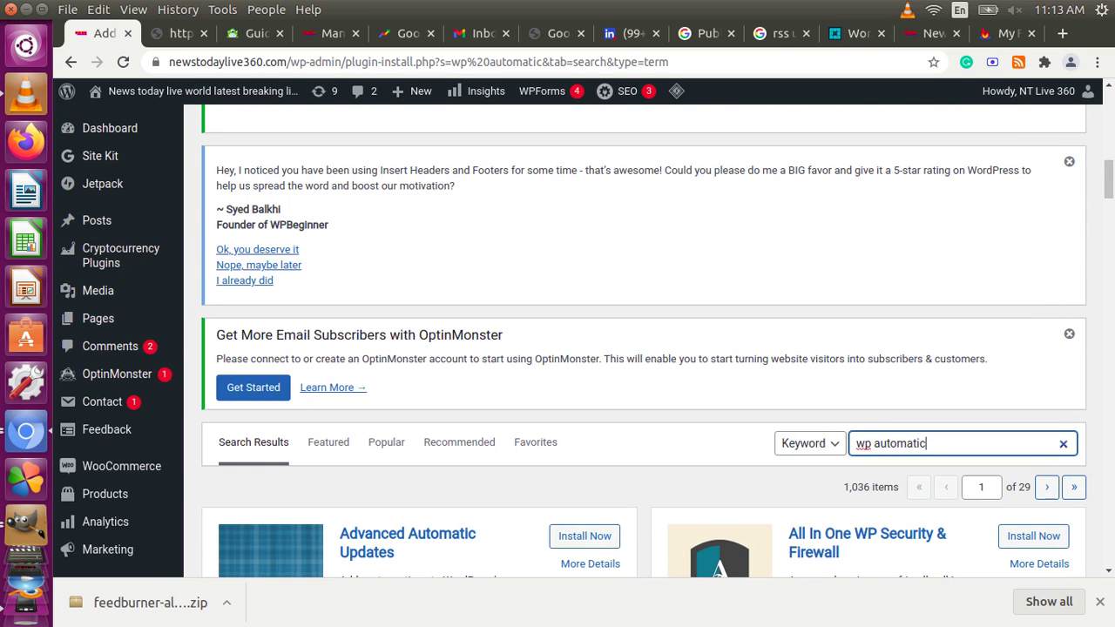
Replace the search with 'wordpress automatic' and scroll through the results and back to the top
key(ctrl+a)
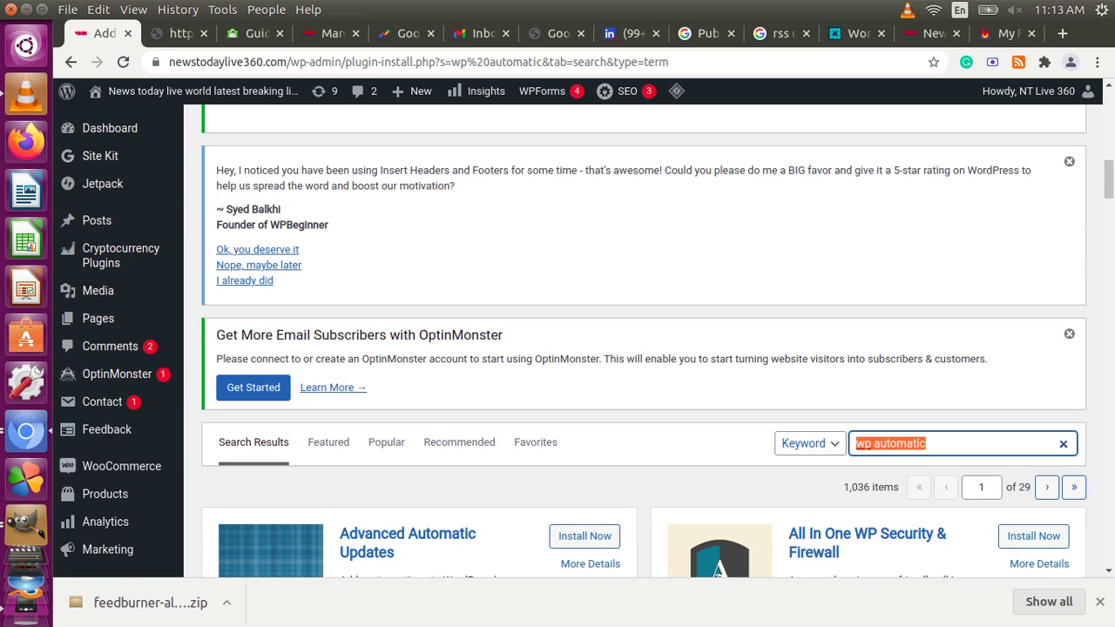
text(wordpress automatic)
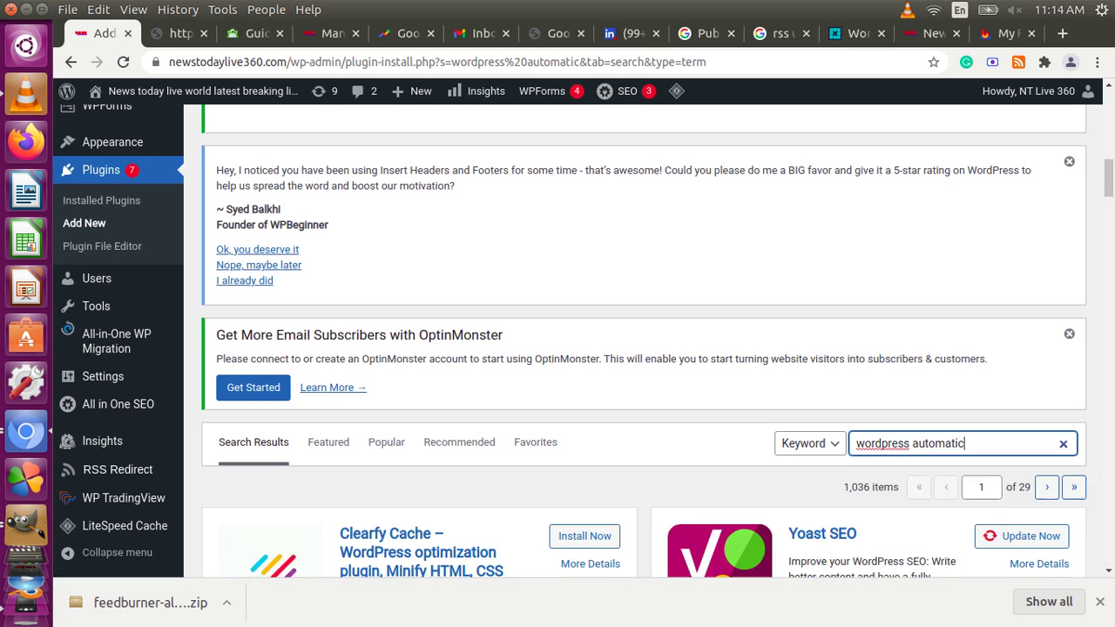
scroll(644, 341, down, 5)
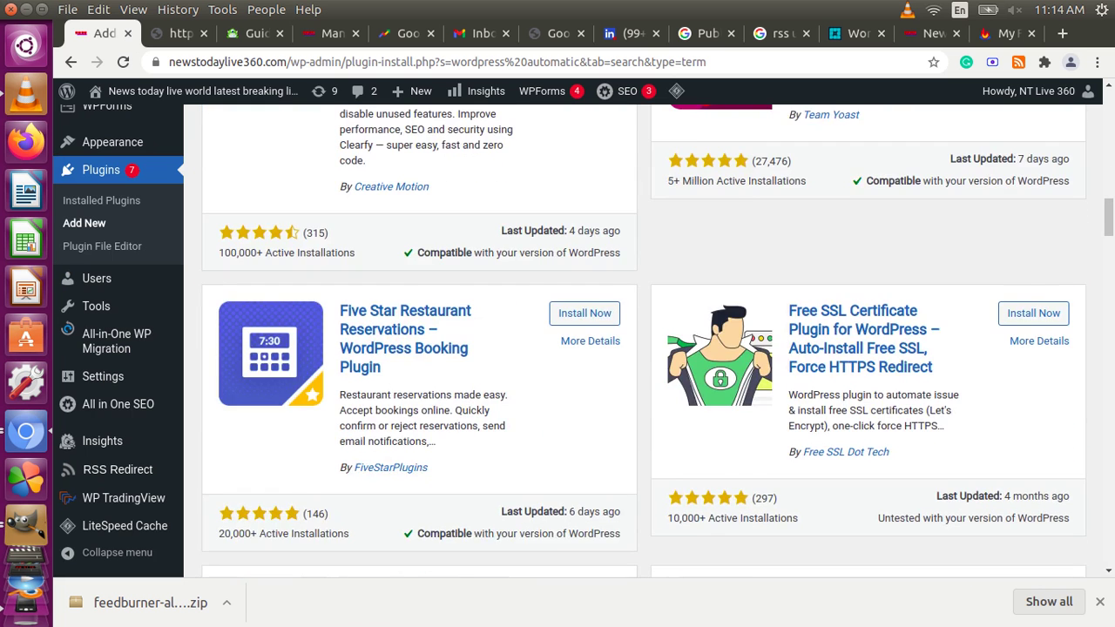
scroll(644, 341, down, 3)
scroll(643, 341, down, 3)
scroll(643, 341, down, 3)
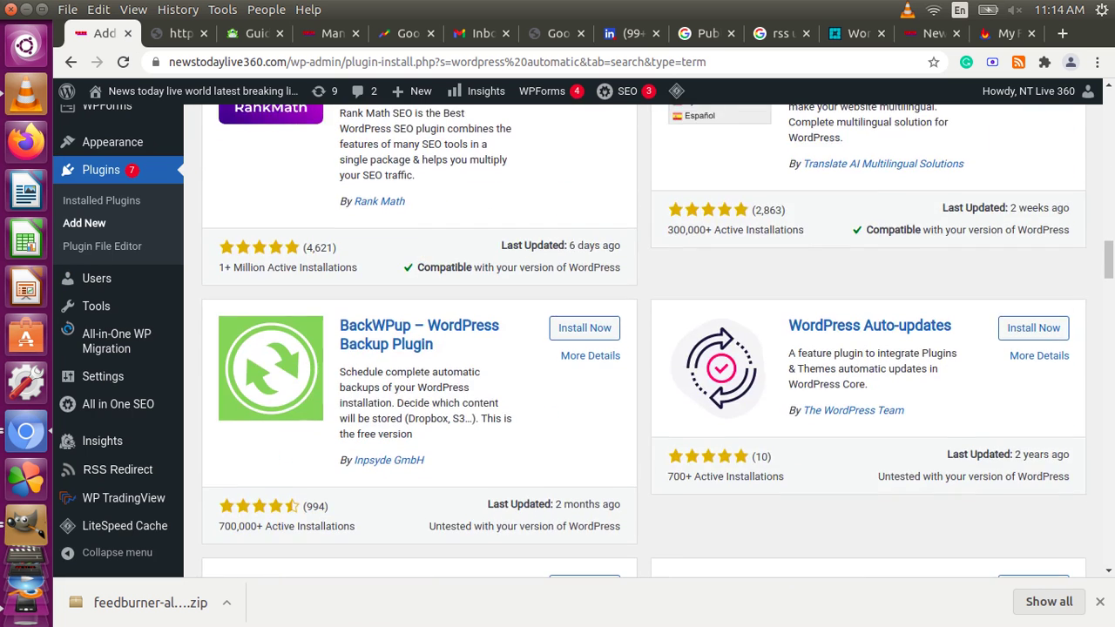
scroll(643, 342, down, 4)
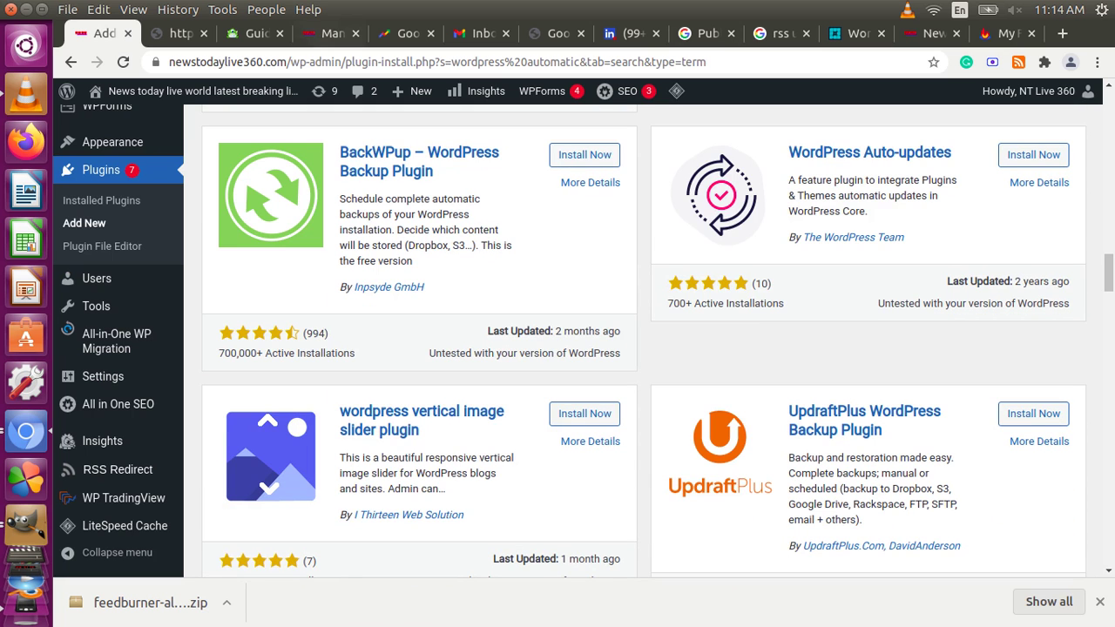
scroll(643, 341, up, 3)
scroll(643, 341, up, 15)
scroll(644, 341, up, 6)
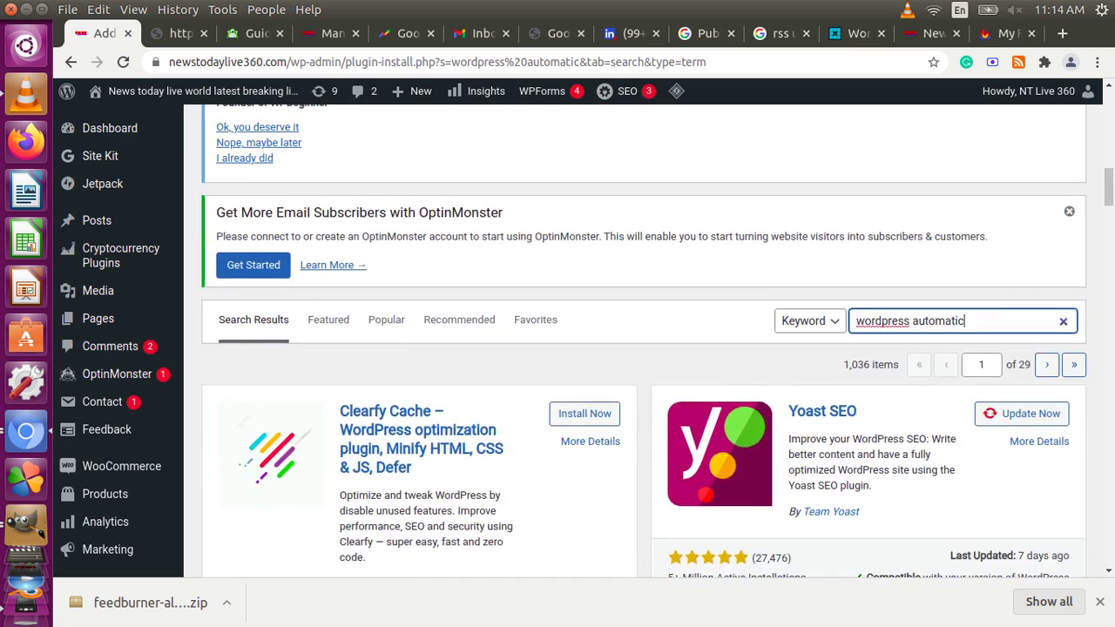
scroll(644, 341, up, 5)
scroll(644, 341, up, 8)
scroll(643, 341, up, 5)
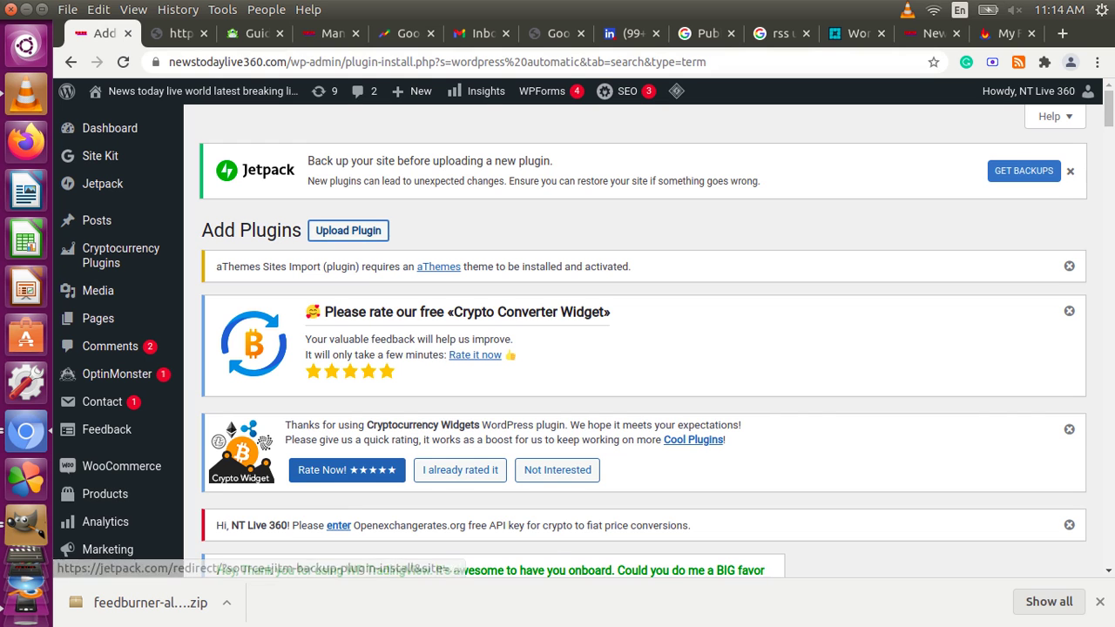
scroll(643, 334, down, 1)
scroll(644, 335, down, 1)
scroll(643, 334, up, 2)
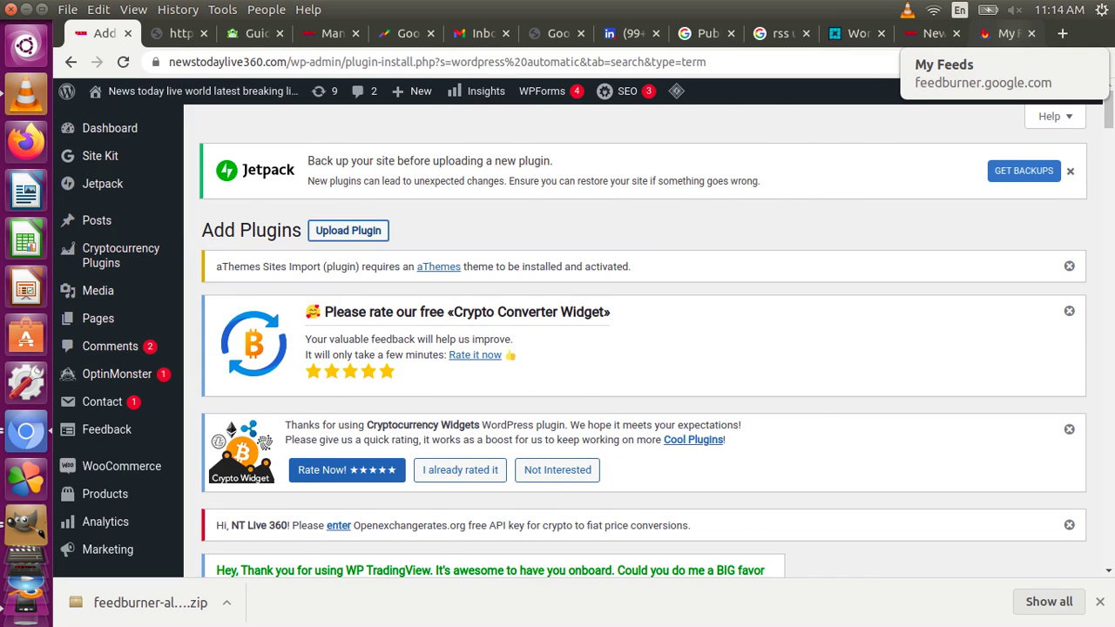
Close the FeedBurner My Feeds tab and reload the Add Plugins page
click(1006, 33)
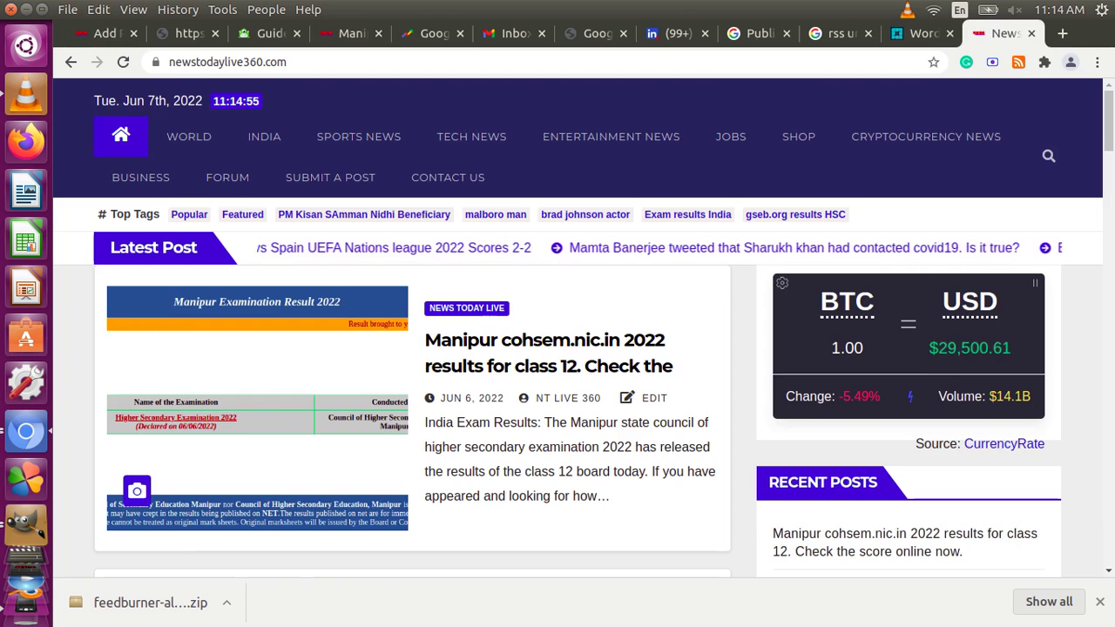
click(1031, 33)
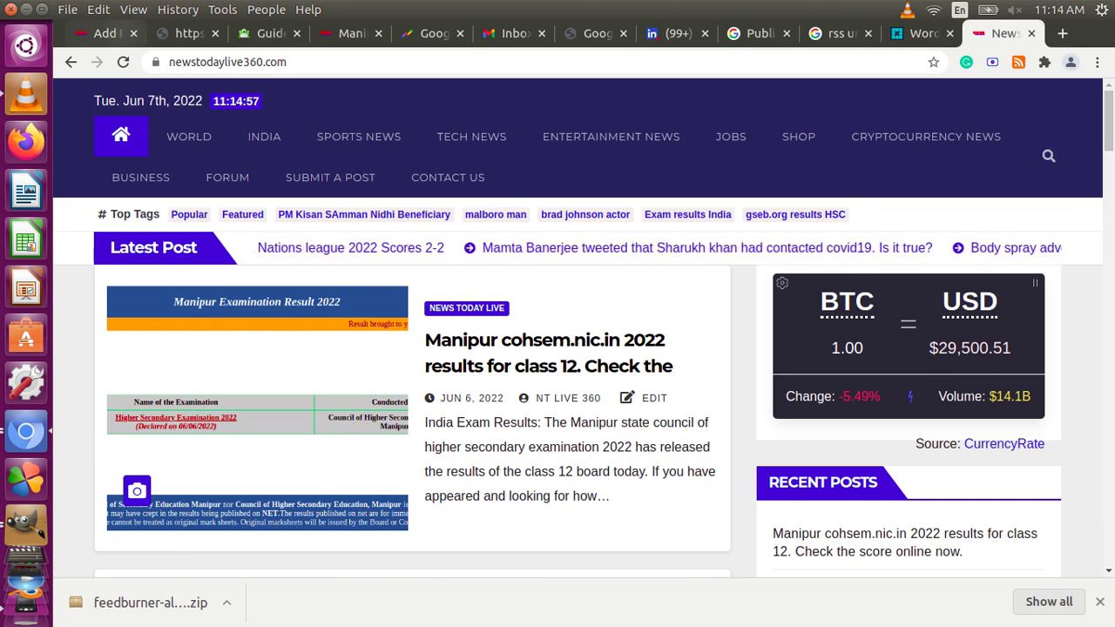
key(ctrl+1)
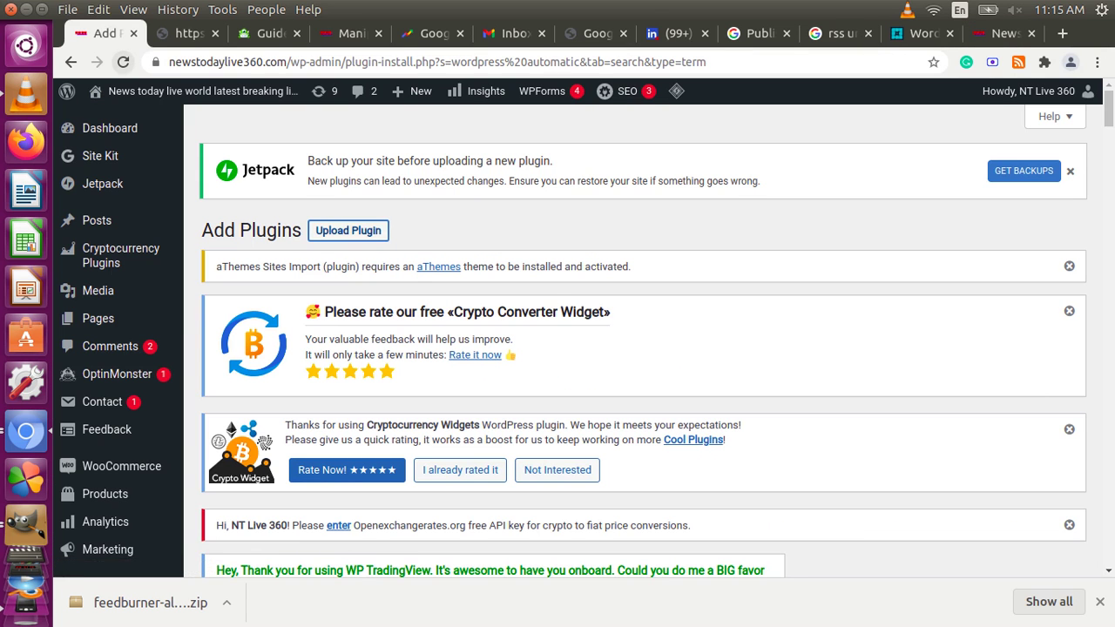
click(123, 63)
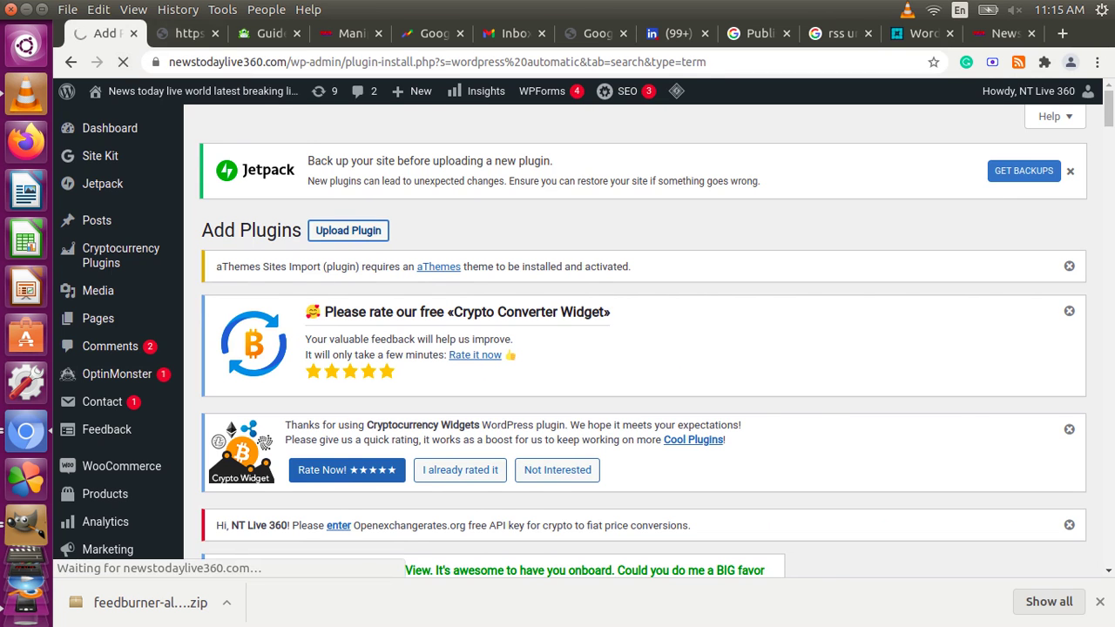
Close the site's RSS feed and OptinMonster guide tabs, returning to Add Plugins
key(ctrl+Tab)
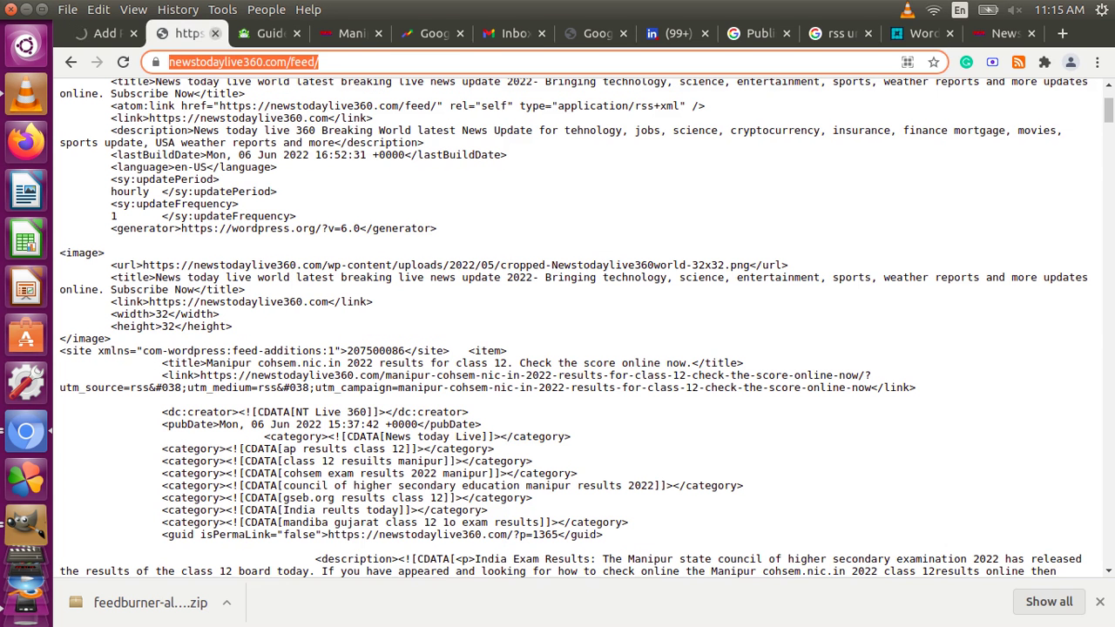
click(215, 33)
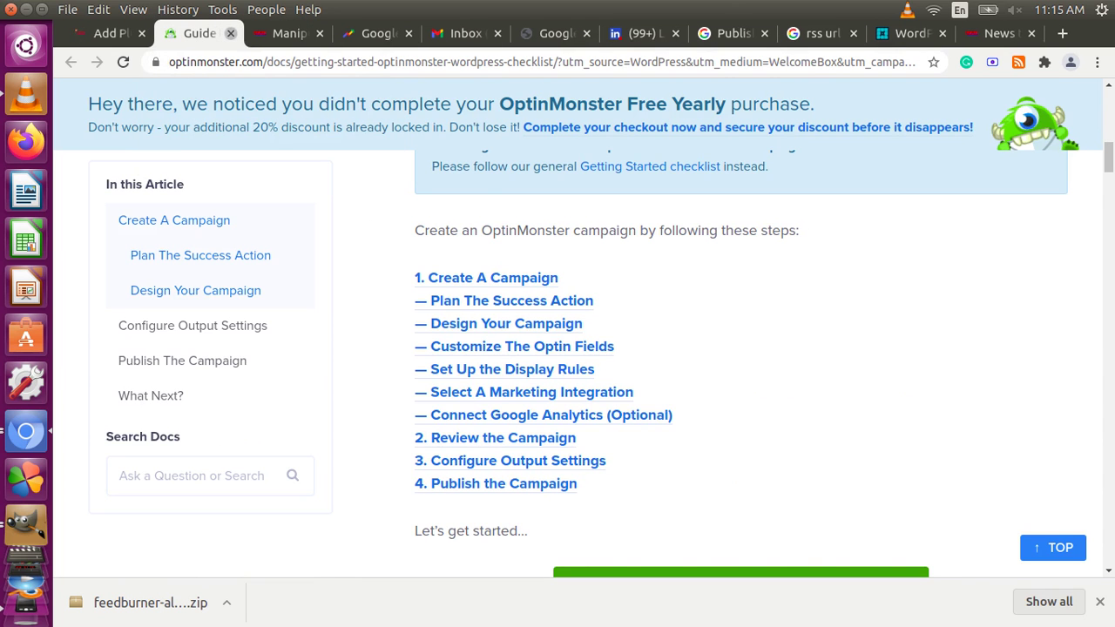
click(230, 33)
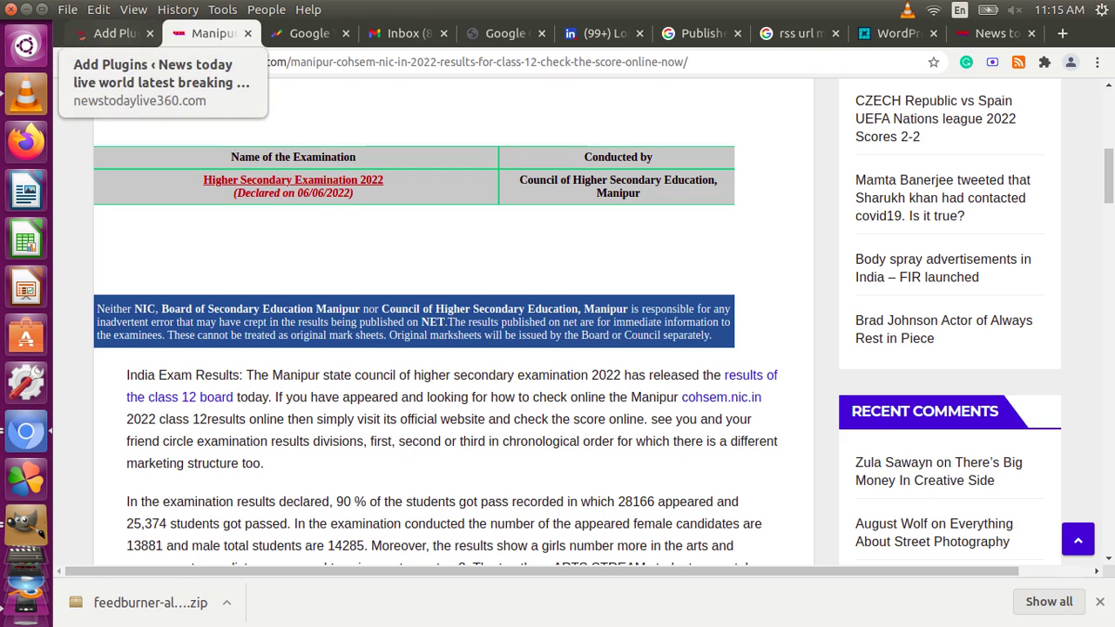
click(118, 33)
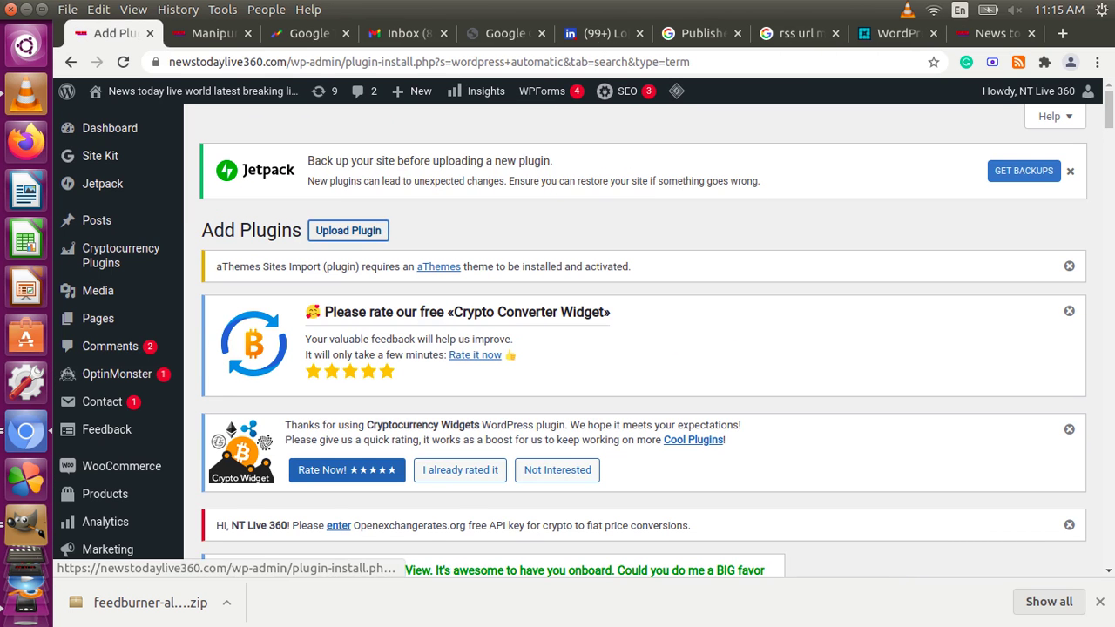
Choose wp-automatic_v3.55.6.zip from Downloads as the plugin file to upload
scroll(348, 230, down, 3)
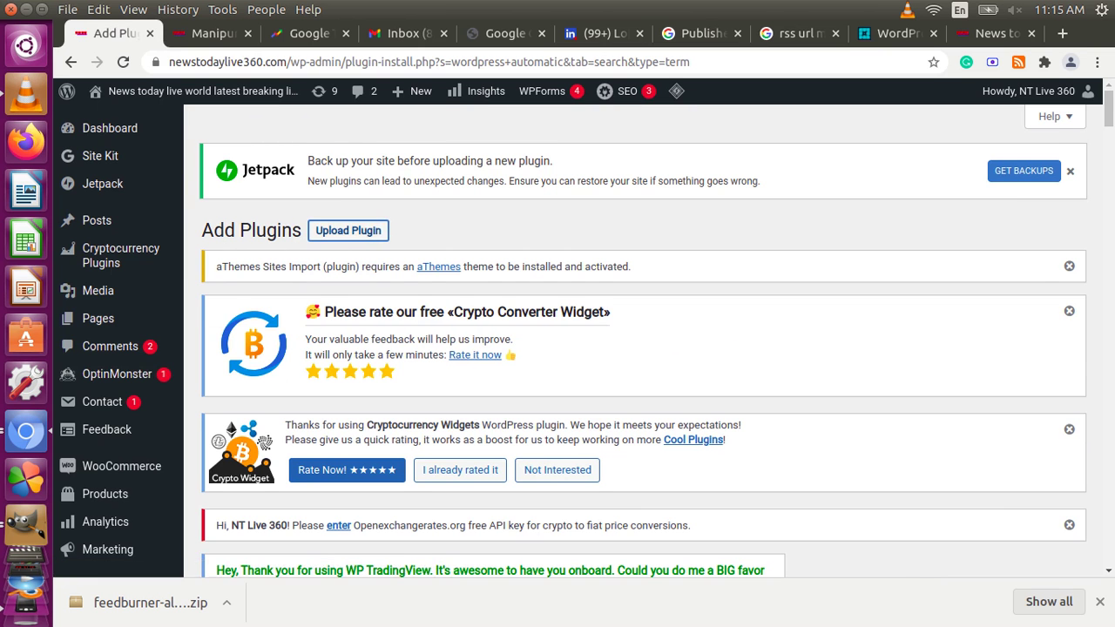
scroll(348, 230, down, 5)
scroll(349, 230, down, 4)
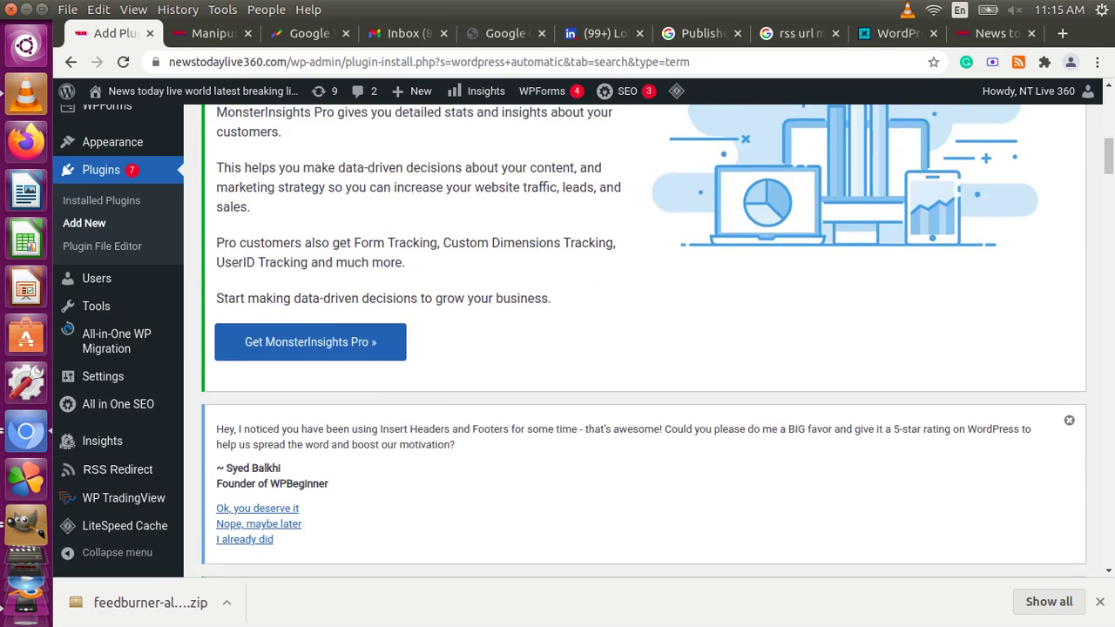
scroll(348, 230, down, 4)
scroll(348, 230, down, 6)
scroll(557, 348, down, 1)
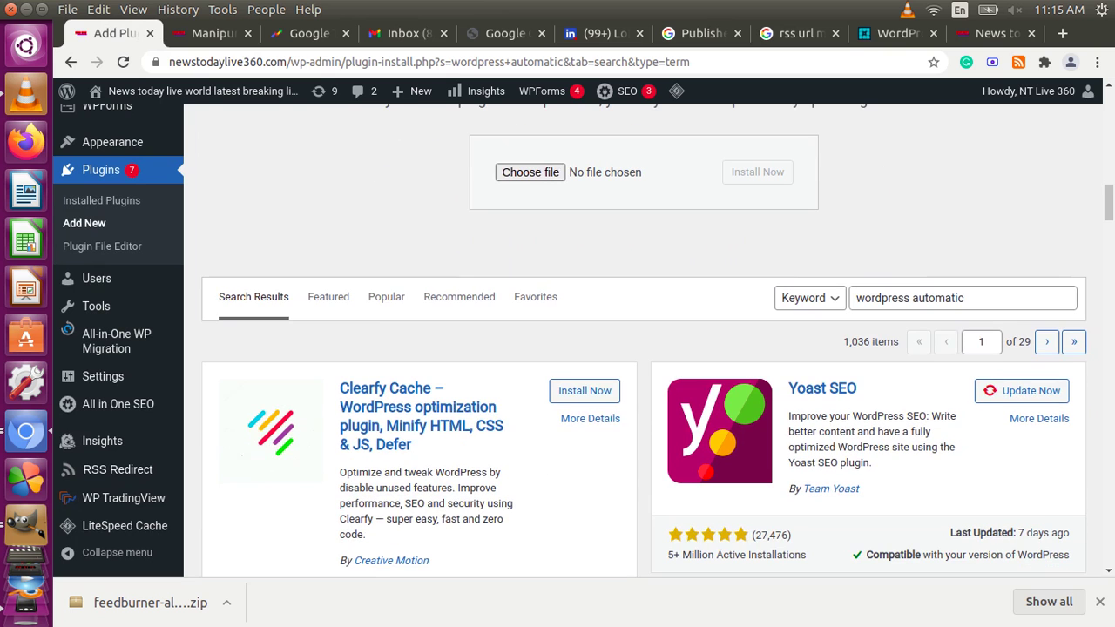
click(529, 171)
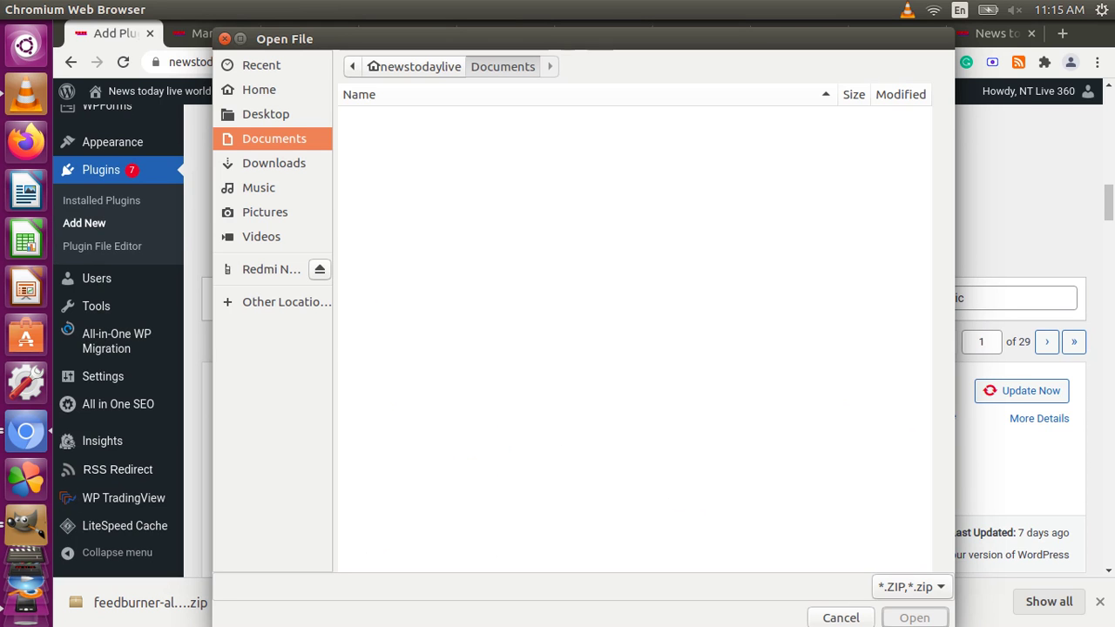
click(273, 163)
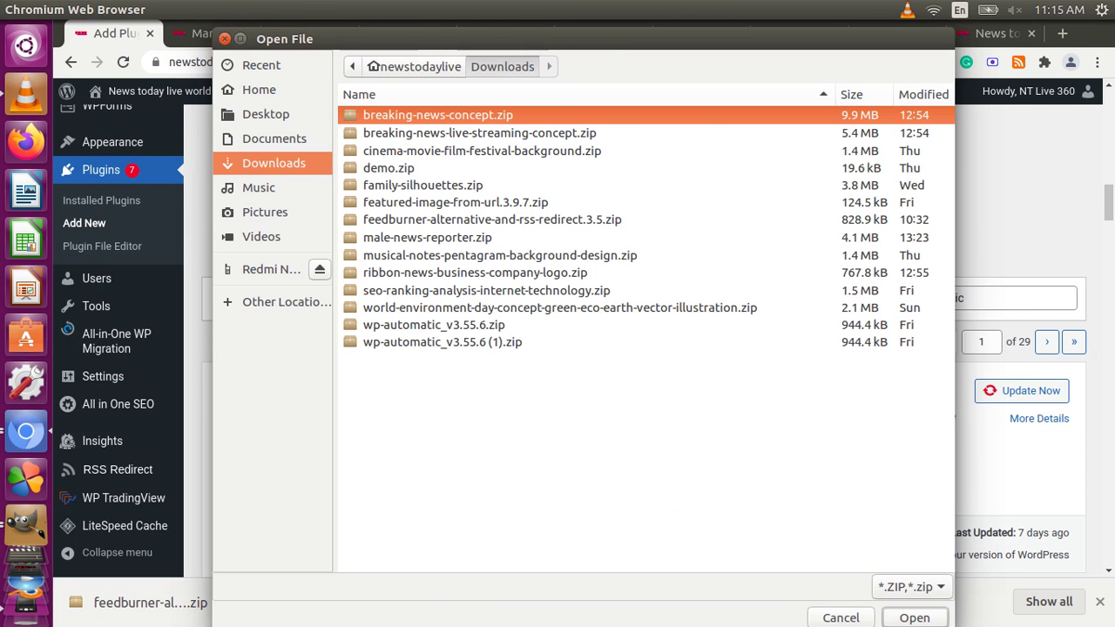
click(433, 324)
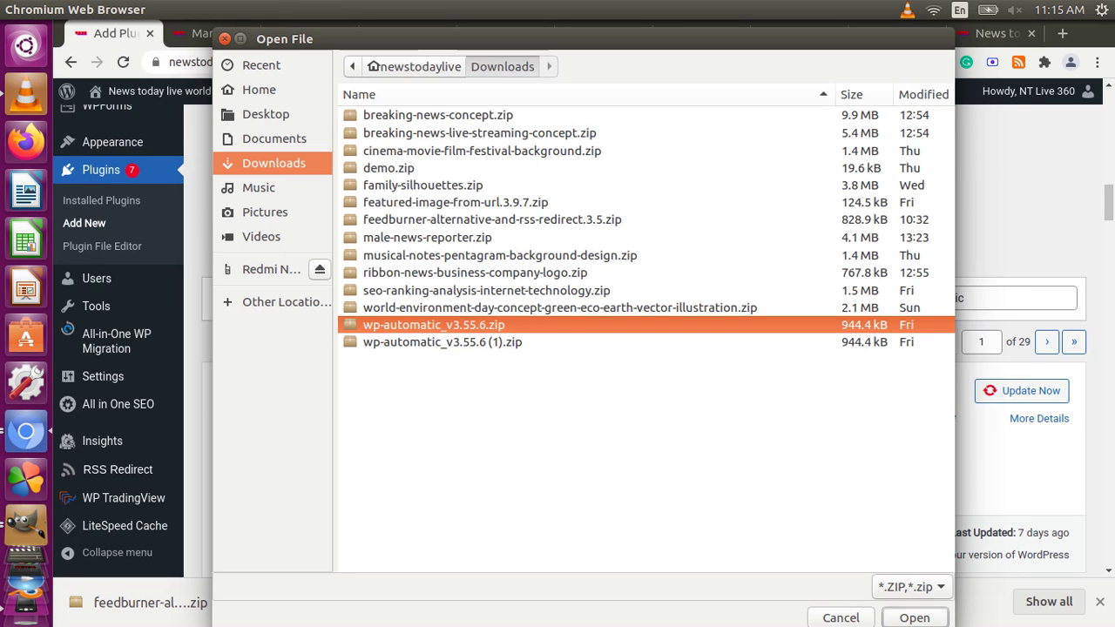
key(Return)
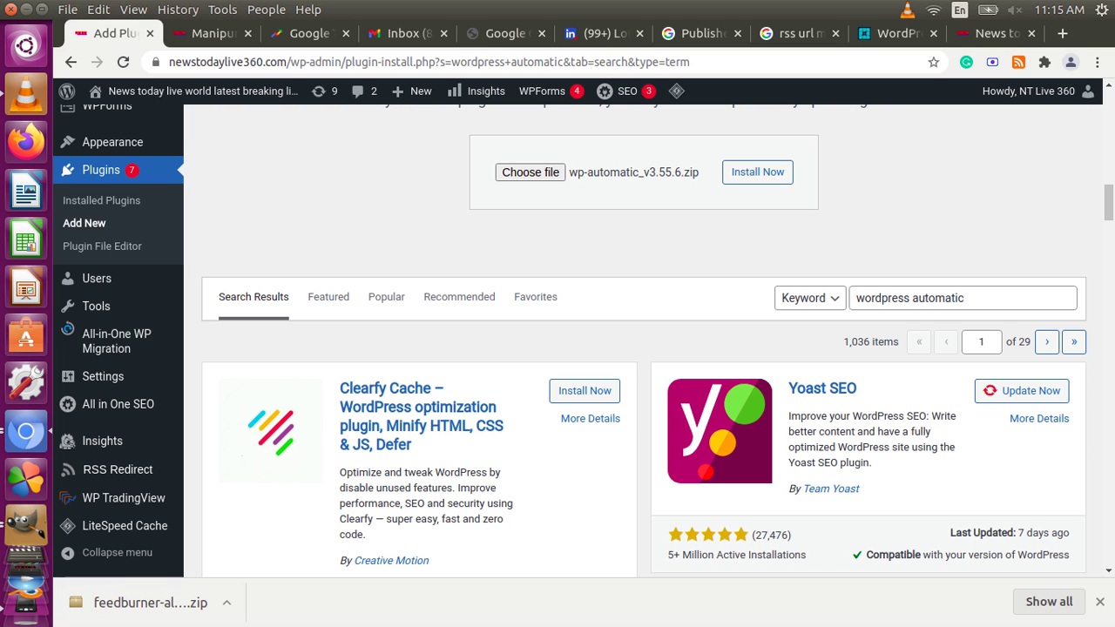
scroll(583, 340, up, 1)
Install wp-automatic_v3.55.6.zip and check for the 'Plugin installed successfully' message
click(757, 215)
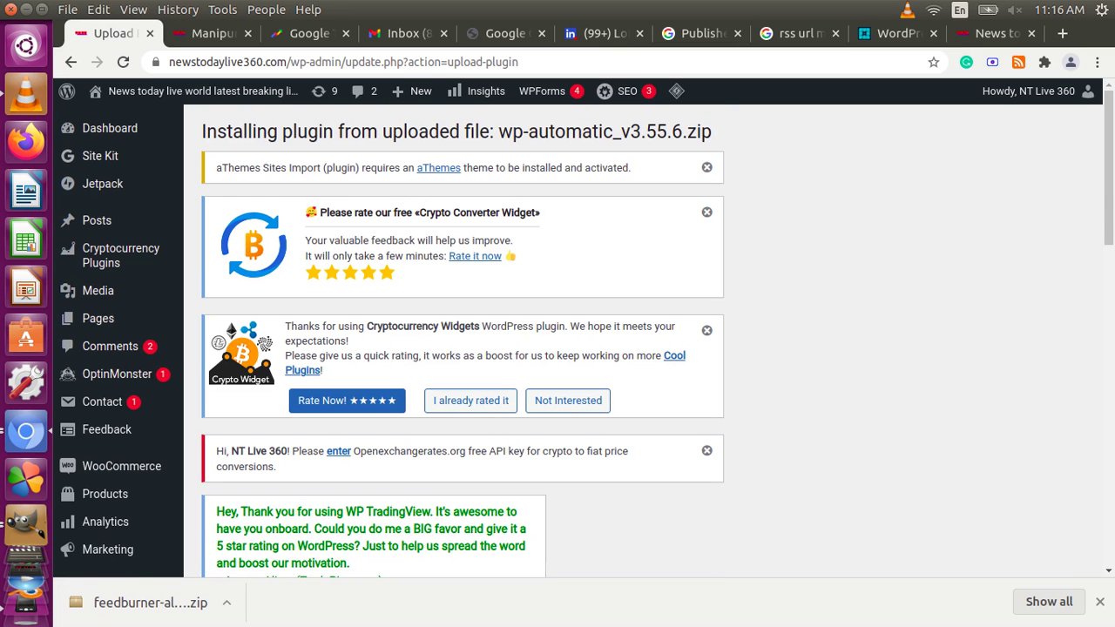
scroll(557, 339, down, 2)
scroll(557, 340, down, 3)
scroll(557, 340, down, 3)
scroll(558, 339, down, 4)
scroll(558, 339, up, 5)
scroll(557, 340, up, 4)
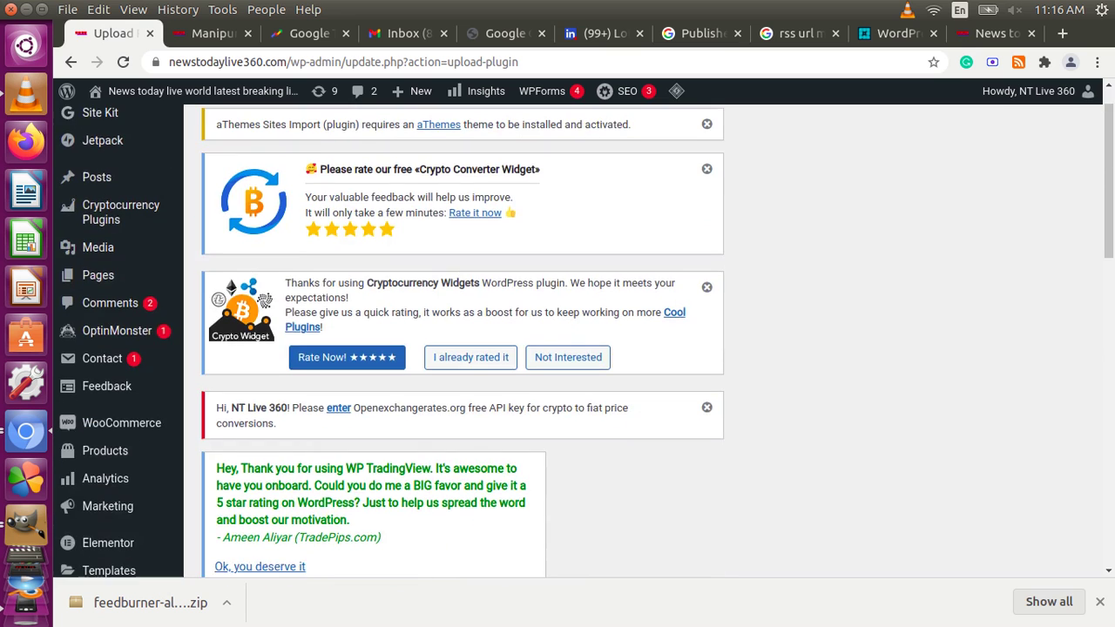
scroll(558, 340, up, 1)
scroll(557, 339, down, 4)
scroll(558, 340, up, 1)
scroll(557, 340, up, 3)
Activate the newly installed wp-automatic plugin and switch to the Manipur results article
scroll(557, 339, down, 2)
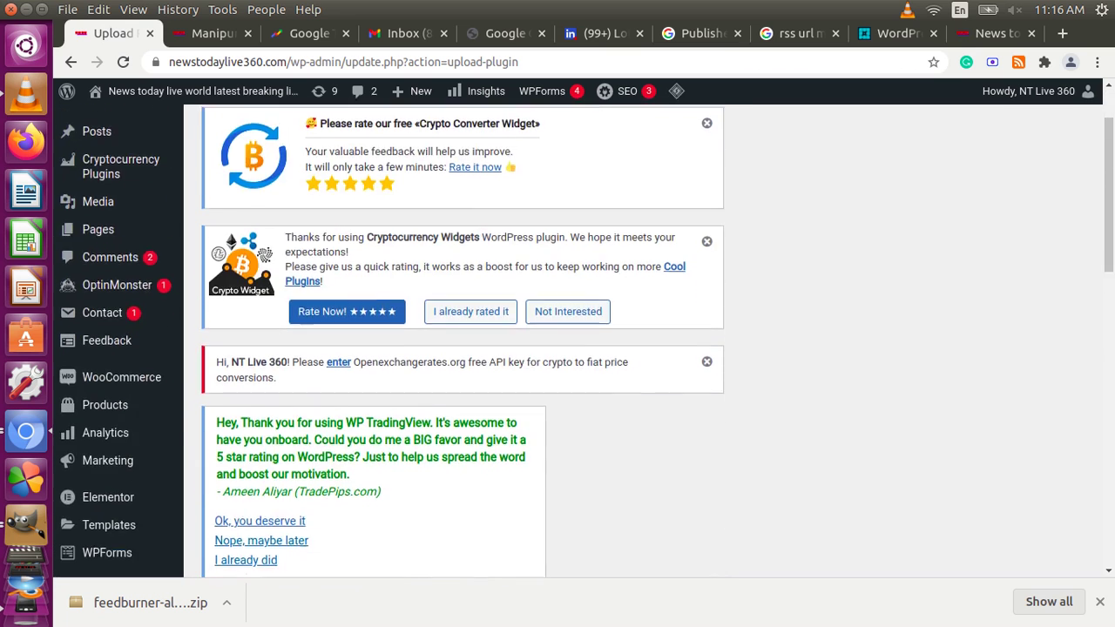
scroll(557, 340, down, 6)
scroll(557, 339, down, 8)
scroll(557, 339, down, 4)
scroll(461, 340, down, 3)
scroll(461, 340, down, 3)
click(246, 501)
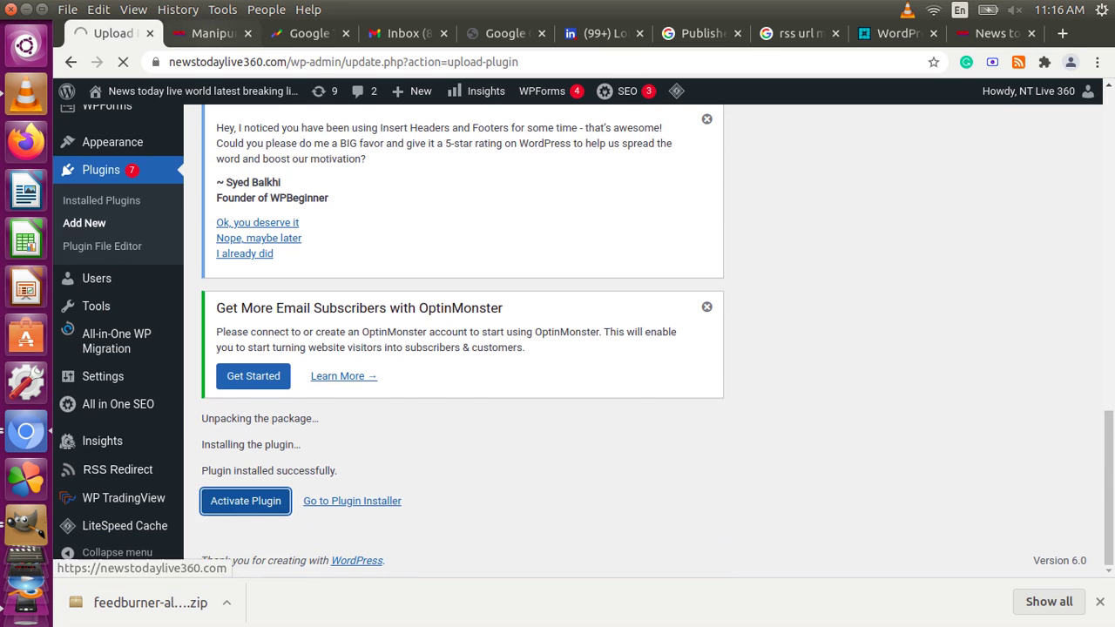
key(ctrl+Tab)
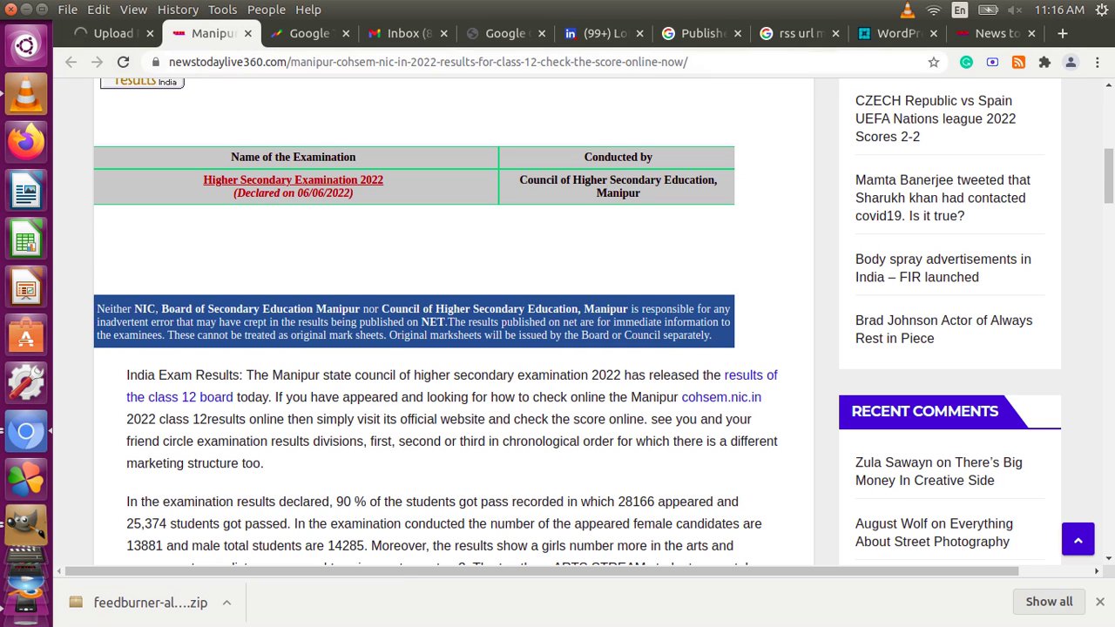
Reload the Manipur class 12 results article and read through its results table and text
click(122, 62)
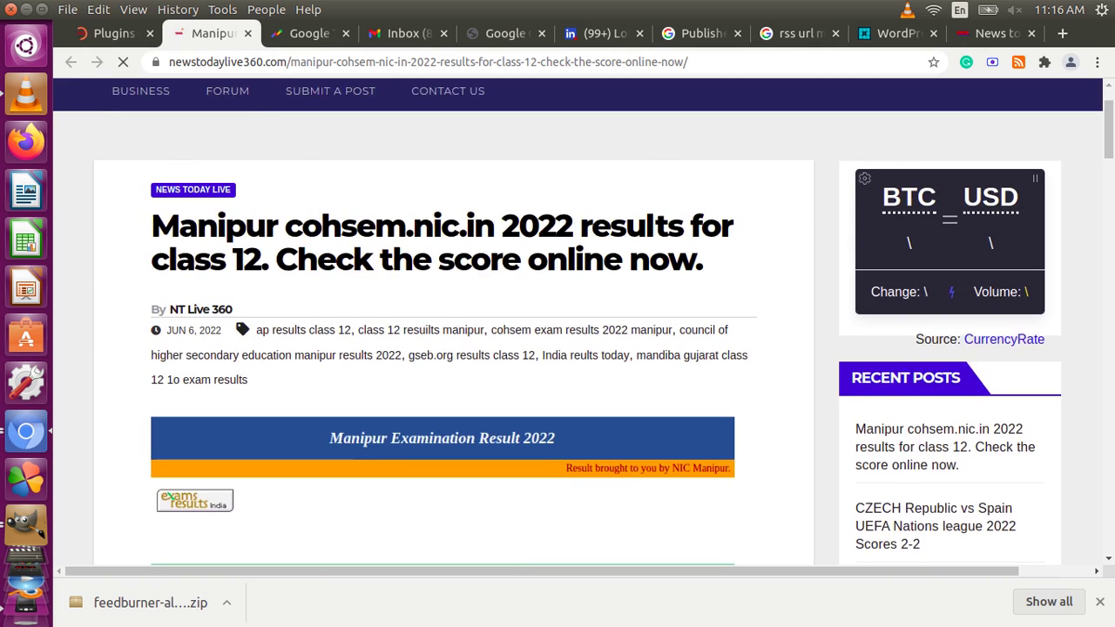
scroll(558, 322, down, 2)
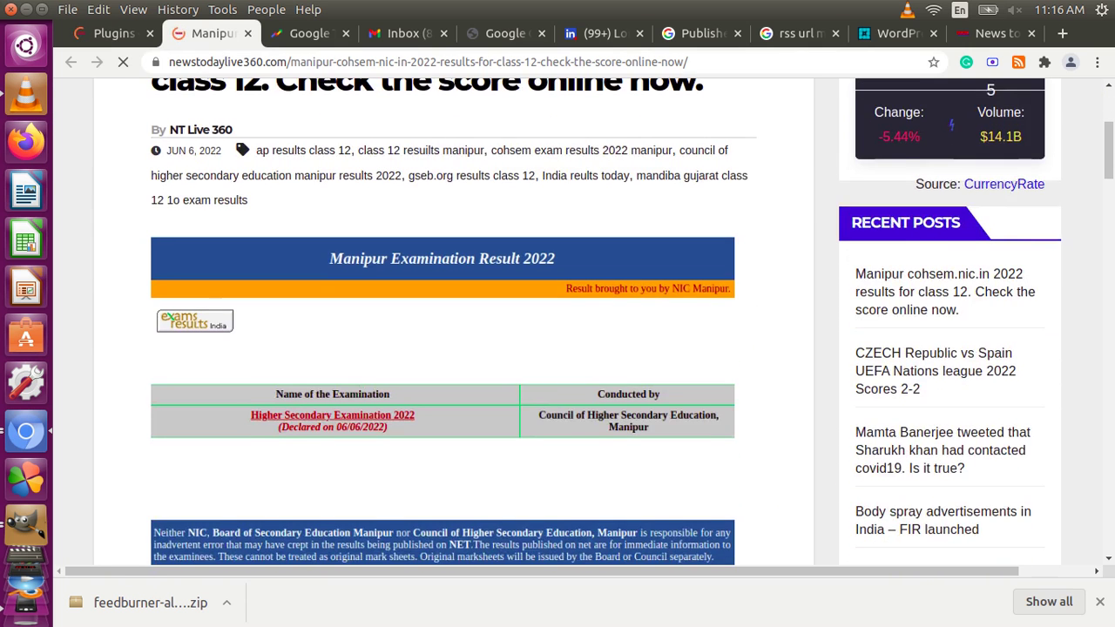
scroll(558, 322, down, 3)
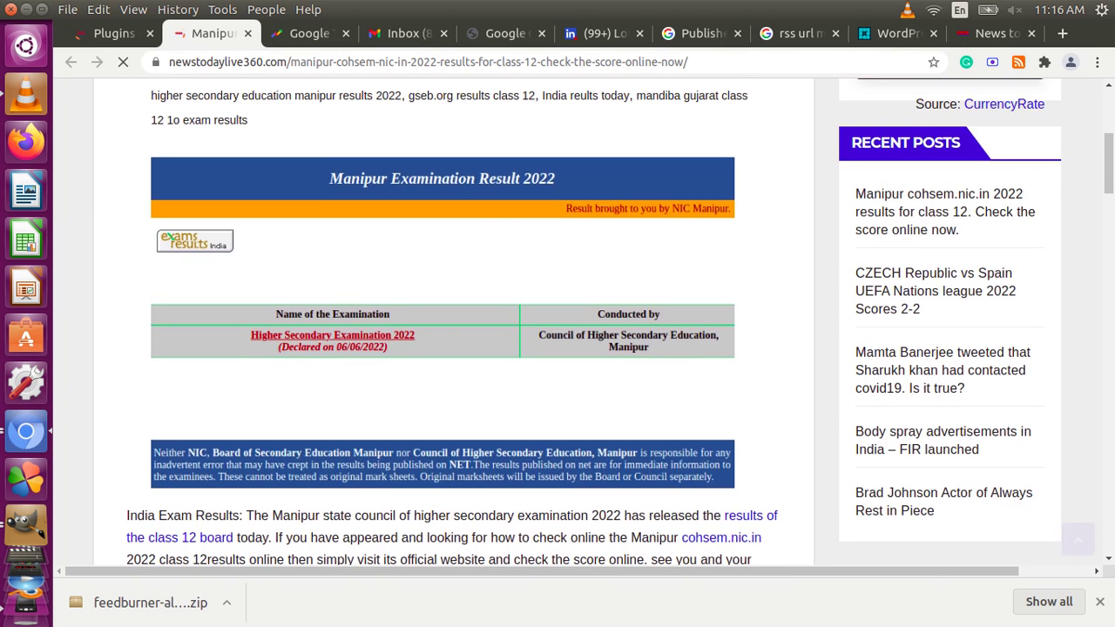
scroll(442, 348, up, 5)
scroll(558, 322, up, 1)
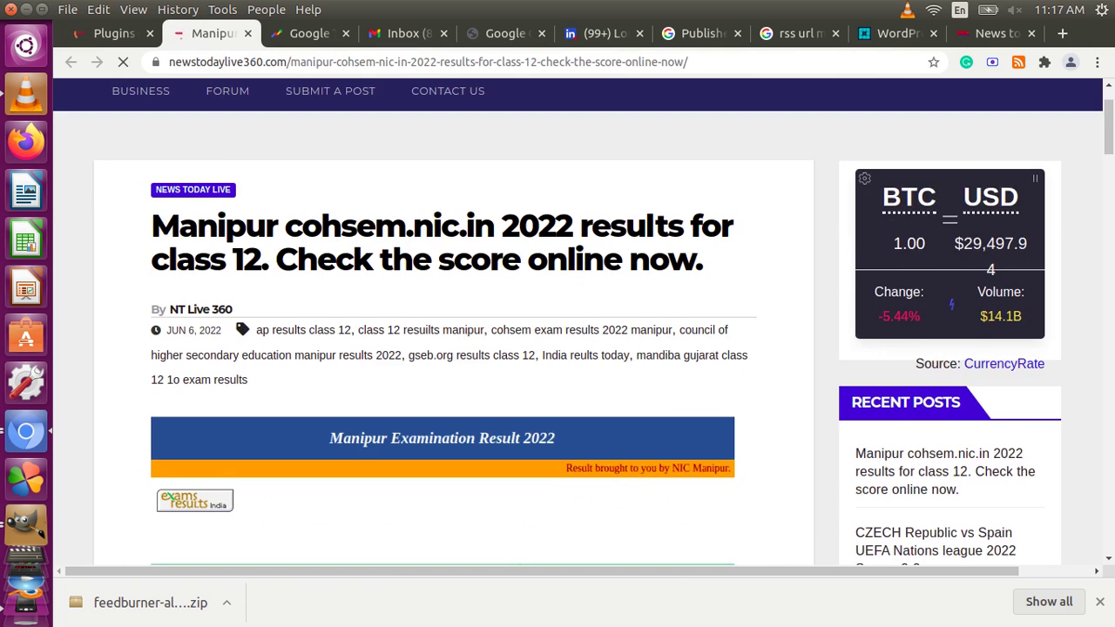
scroll(557, 322, up, 2)
scroll(447, 96, down, 2)
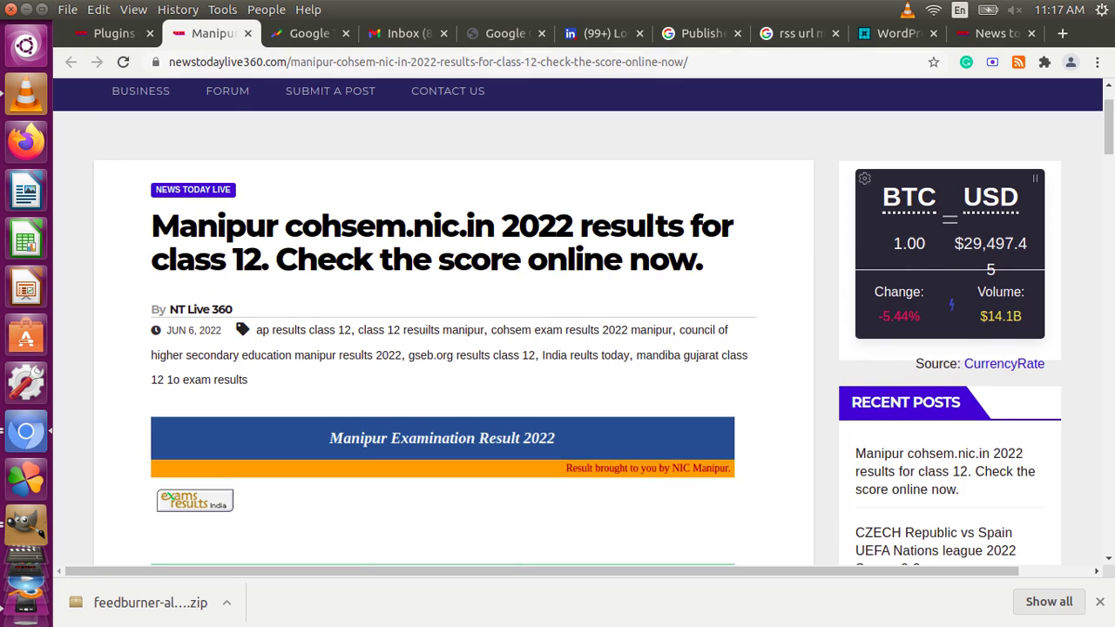
scroll(558, 322, up, 2)
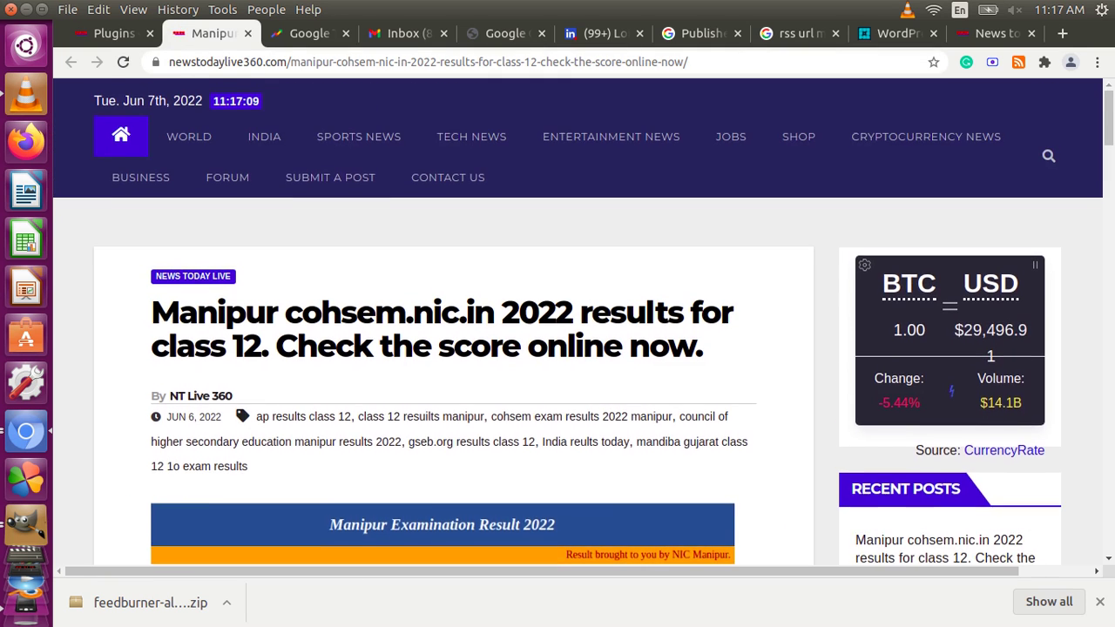
scroll(558, 322, down, 3)
scroll(557, 322, down, 3)
scroll(557, 323, down, 2)
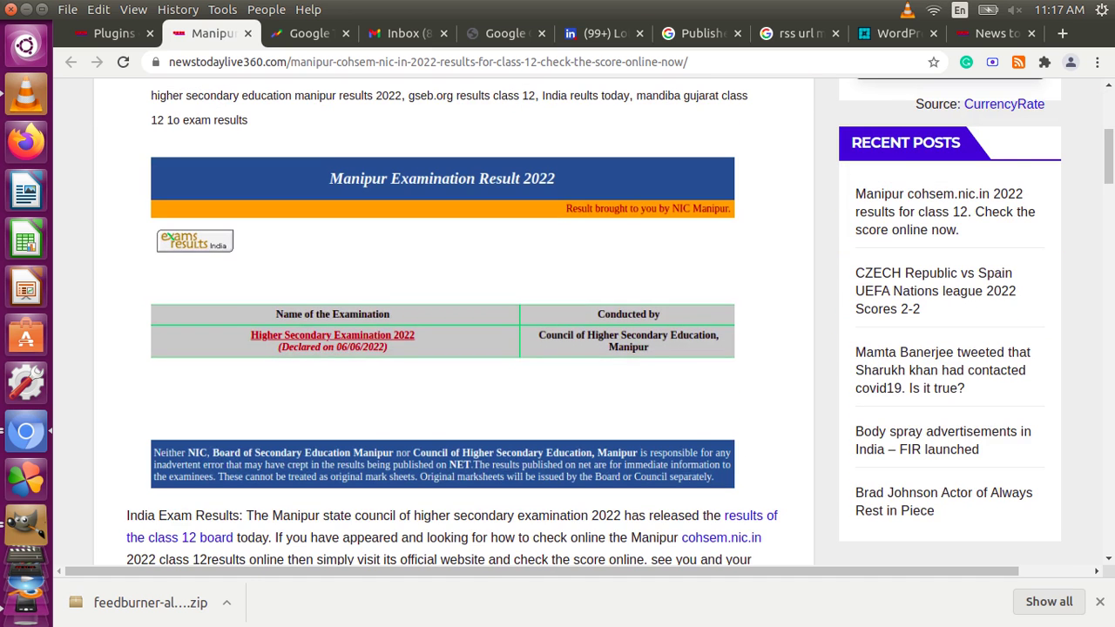
Return to the WordPress Plugins admin page and look down the plugin list
click(113, 33)
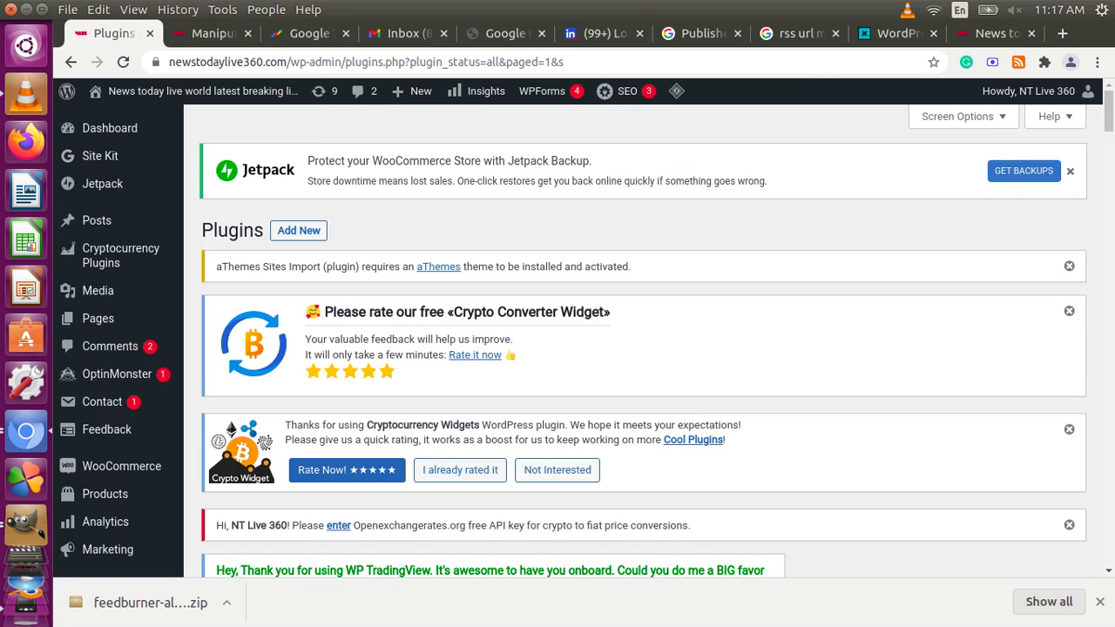
scroll(557, 339, down, 4)
scroll(558, 339, down, 9)
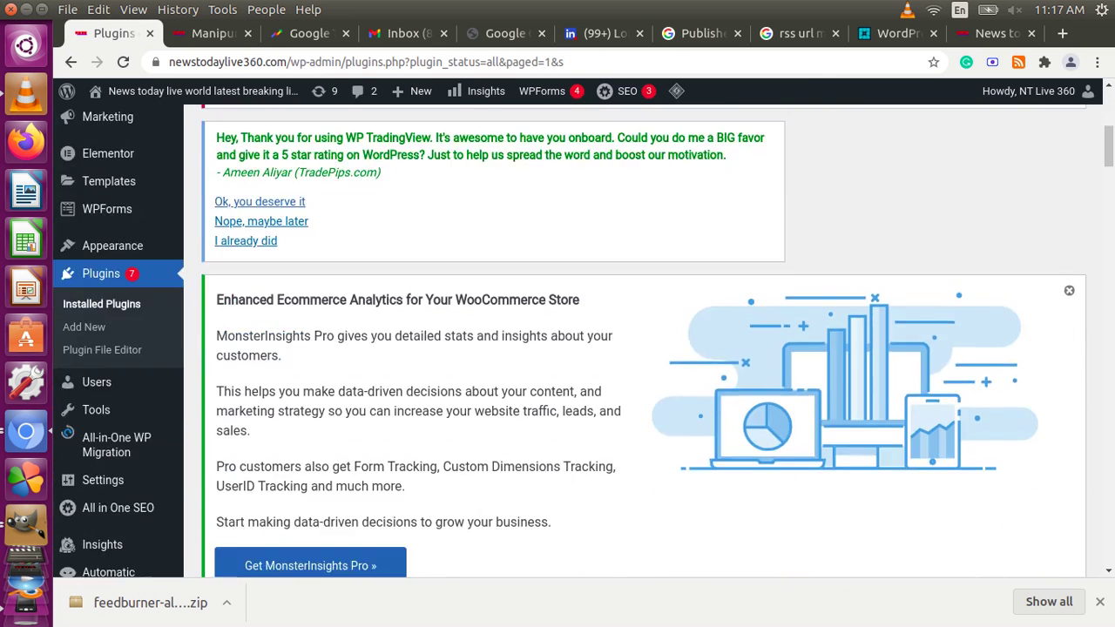
scroll(557, 339, down, 3)
scroll(557, 339, down, 2)
scroll(558, 339, down, 1)
scroll(557, 340, down, 2)
scroll(558, 340, down, 4)
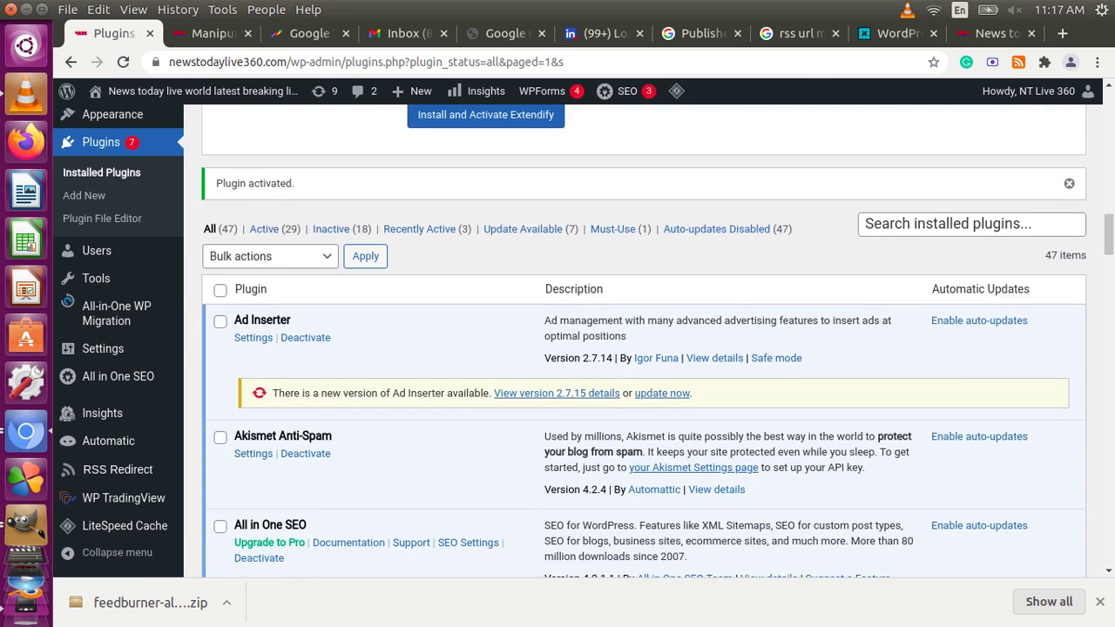
scroll(557, 340, down, 1)
scroll(557, 339, down, 3)
scroll(645, 340, down, 3)
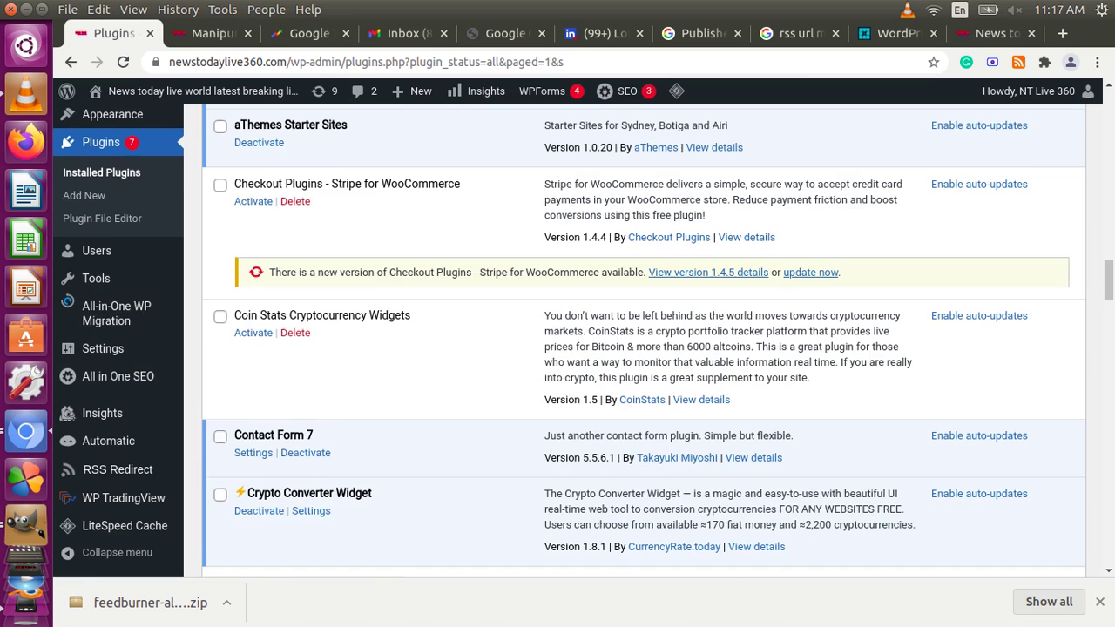
Open Automatic > All Campaigns, which shows 'No Campaigns found', then go to Automatic Settings
mouse_move(108, 441)
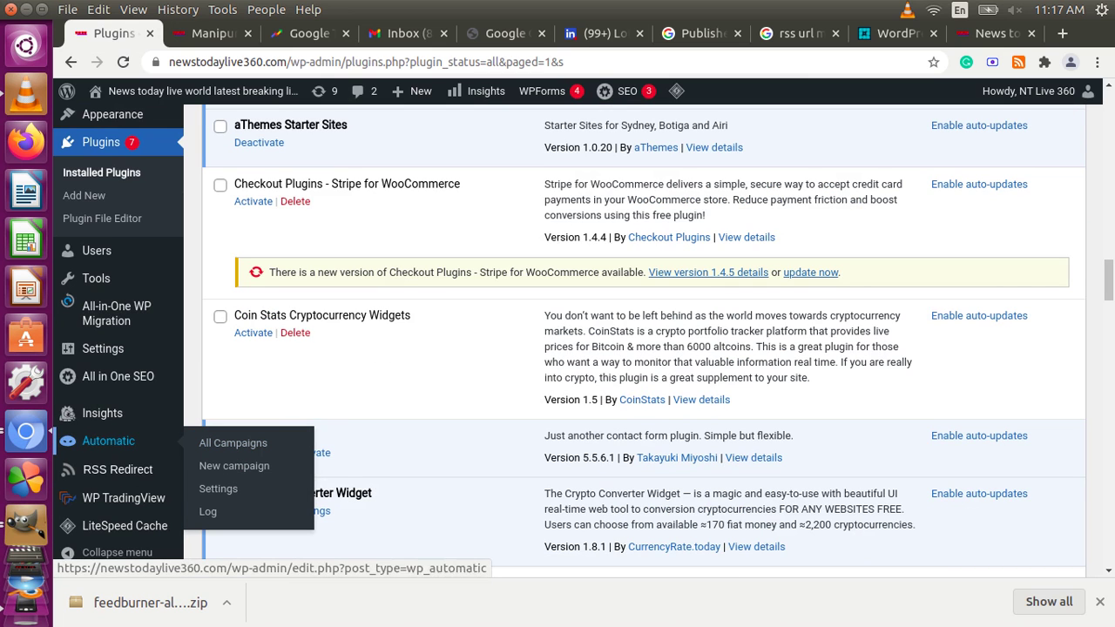
click(108, 441)
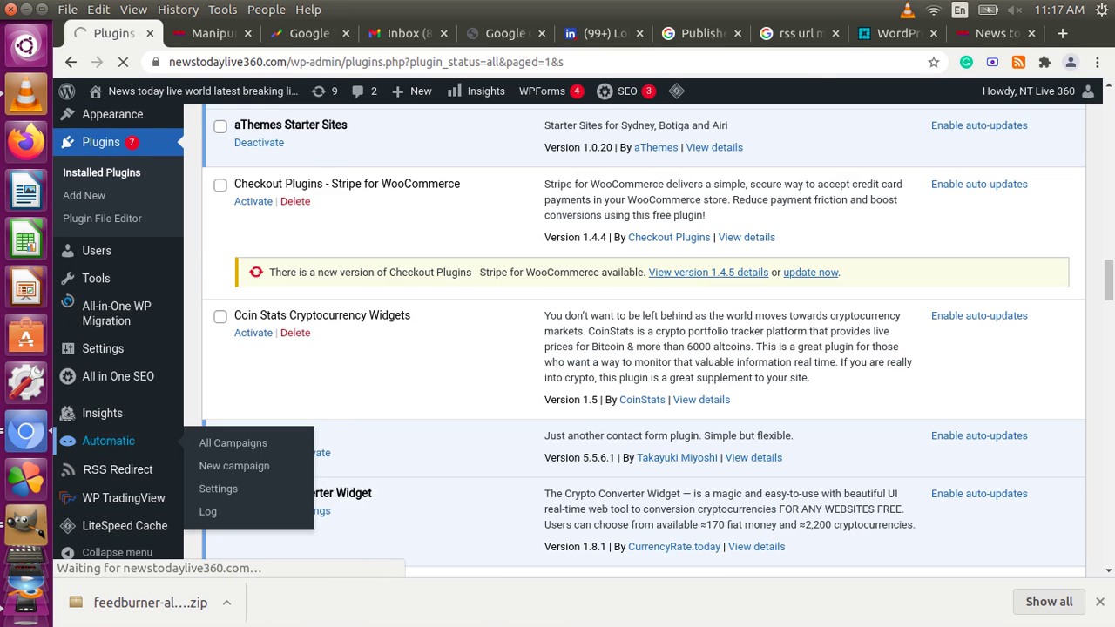
scroll(557, 348, down, 5)
scroll(558, 349, down, 5)
scroll(557, 349, down, 5)
scroll(557, 348, down, 1)
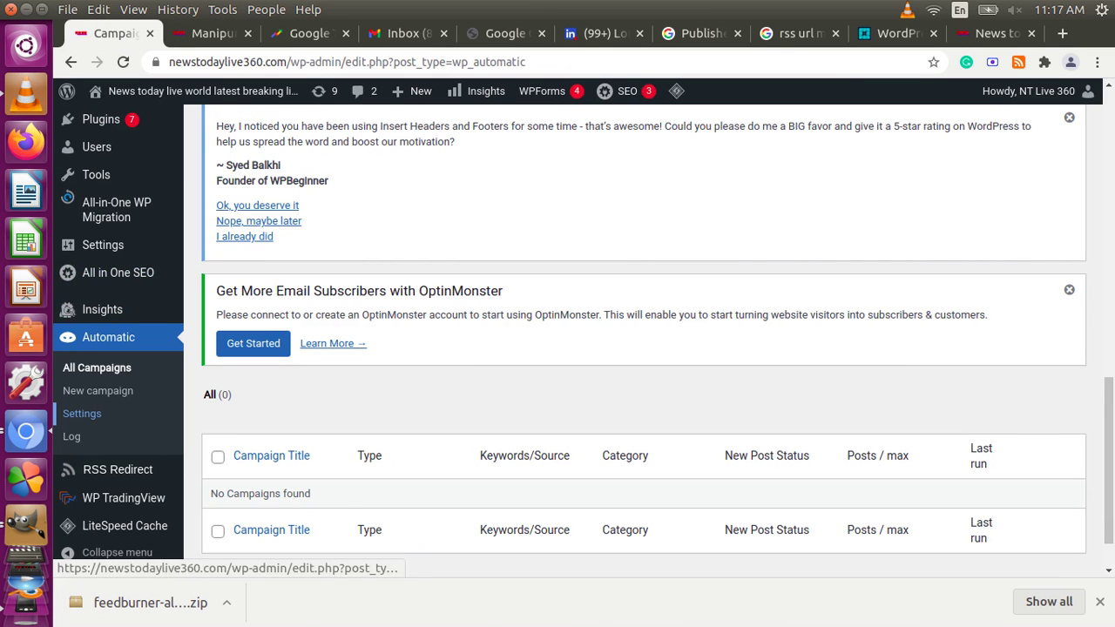
click(81, 412)
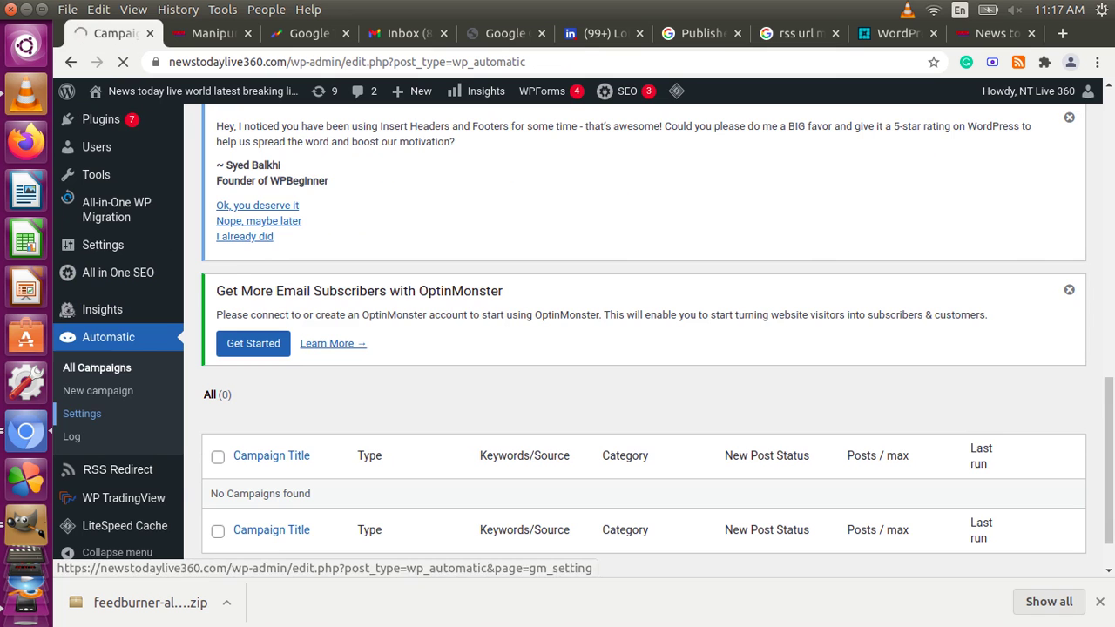
Scroll through the Automatic Settings page, from the Active license status down to APIFY API Settings
scroll(650, 340, down, 5)
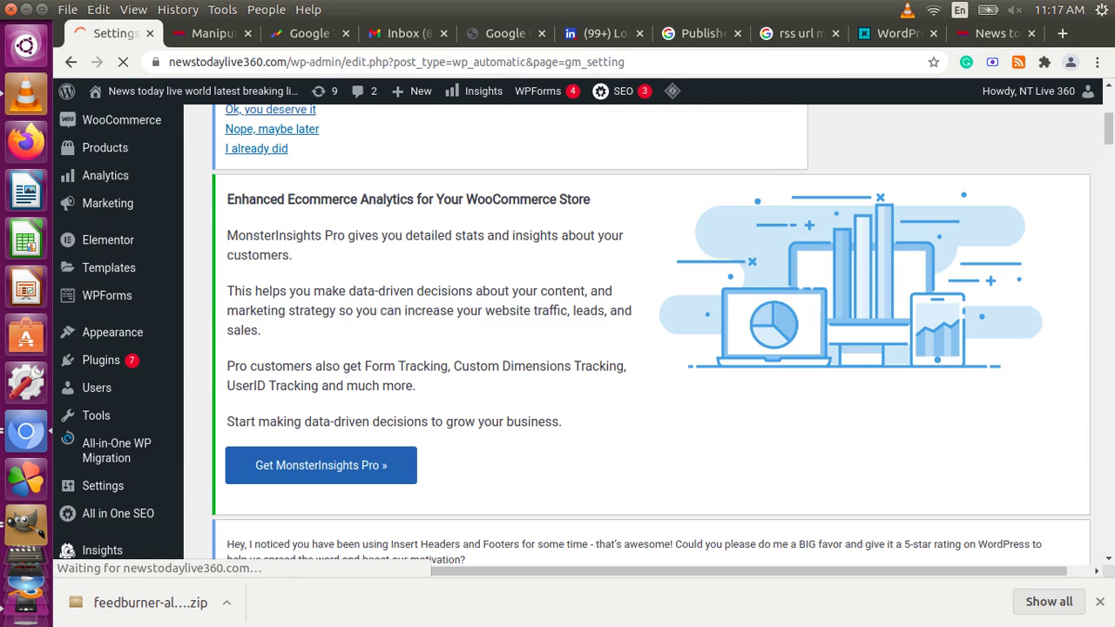
scroll(650, 339, down, 7)
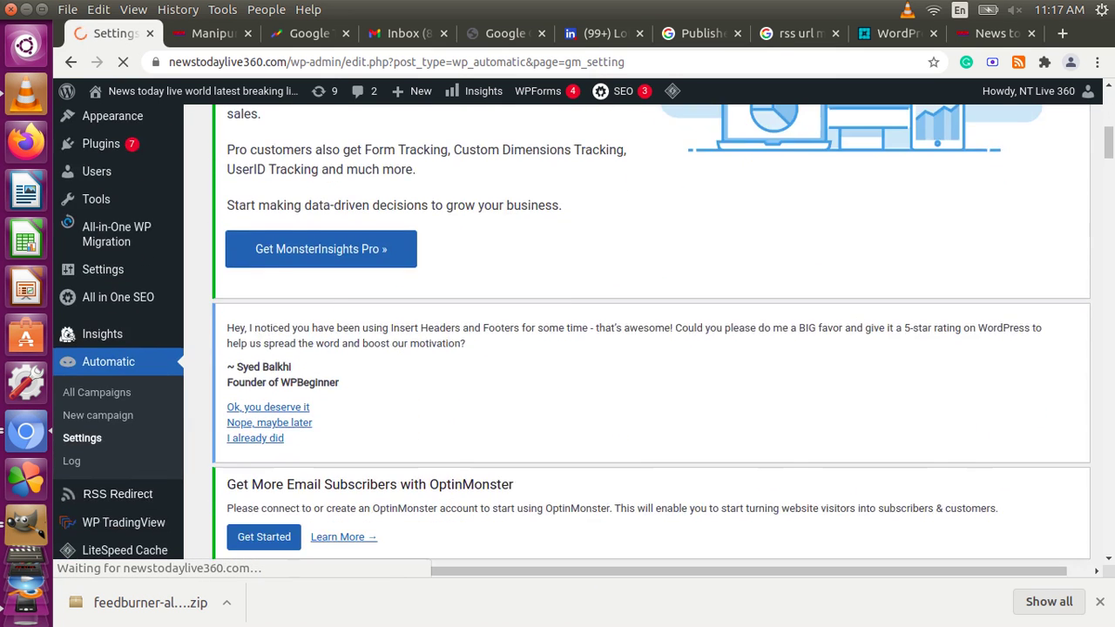
scroll(651, 339, down, 2)
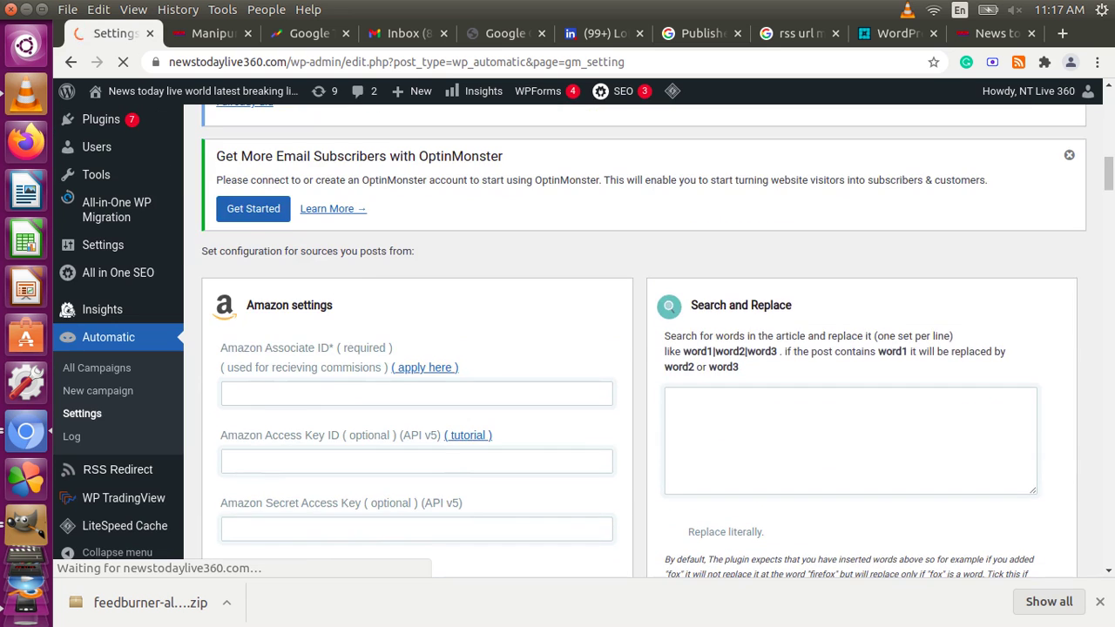
scroll(651, 339, down, 2)
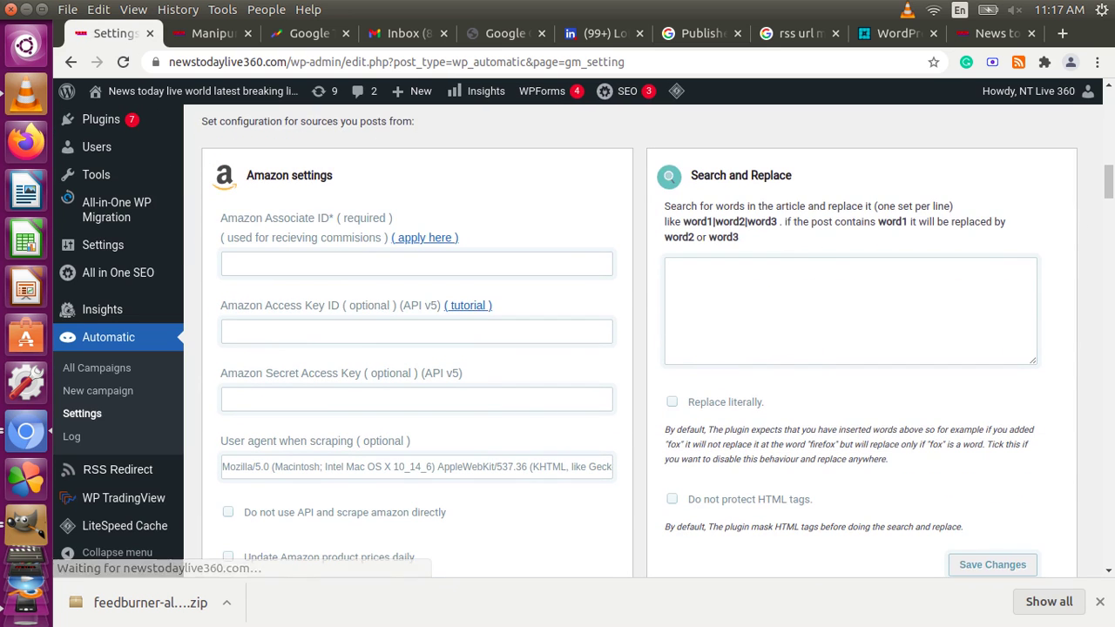
scroll(651, 339, down, 2)
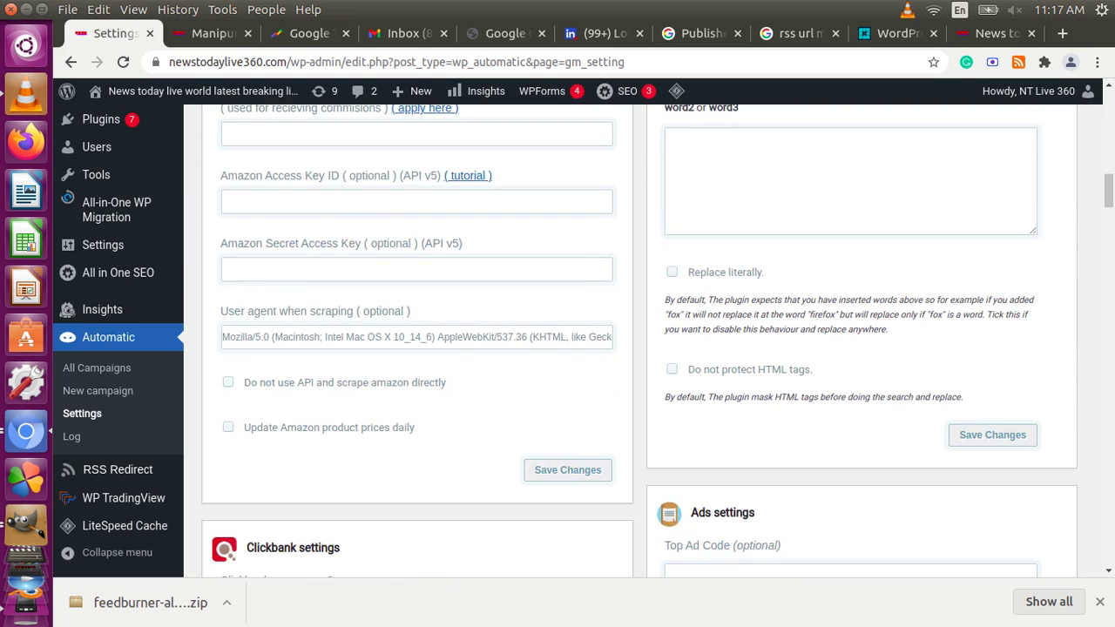
scroll(651, 340, down, 1)
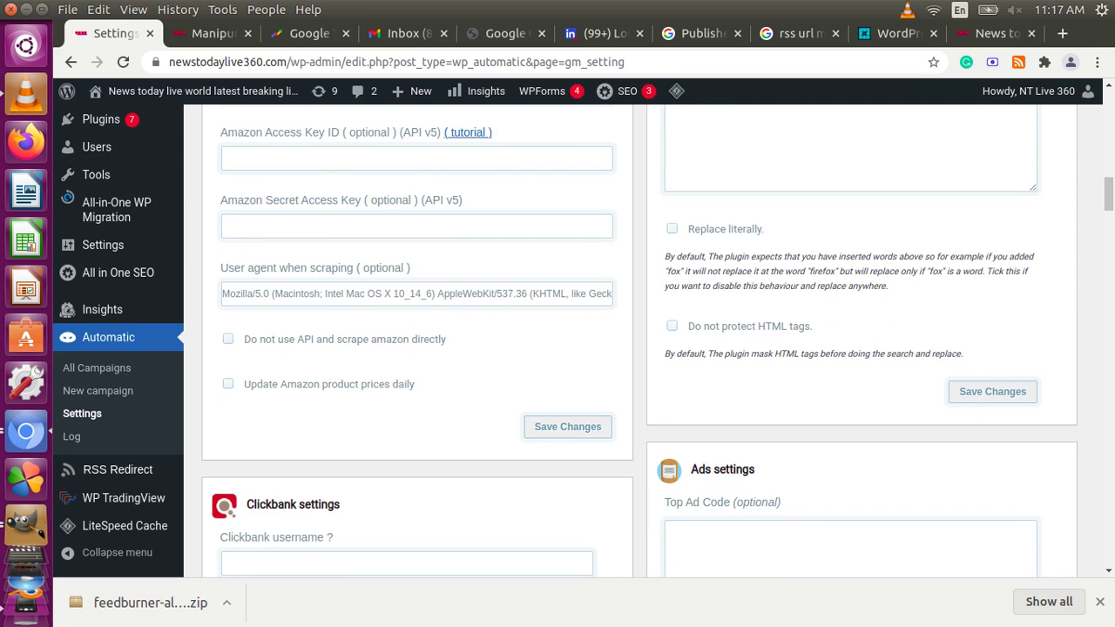
scroll(640, 340, down, 3)
scroll(639, 340, down, 2)
scroll(639, 340, down, 2)
scroll(113, 374, down, 1)
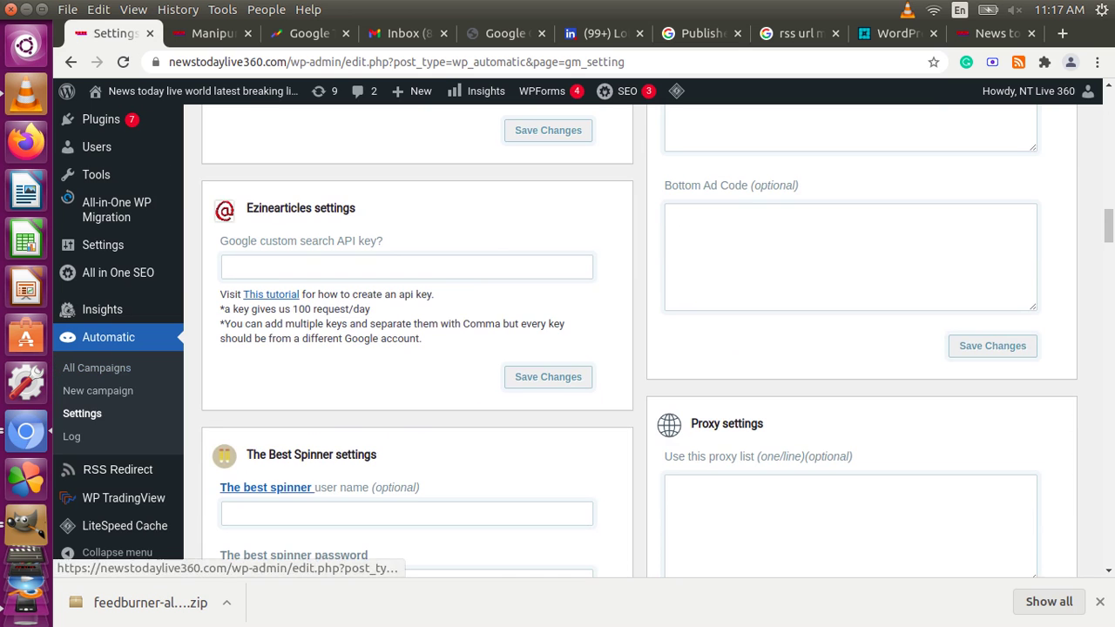
scroll(639, 339, down, 3)
scroll(640, 340, down, 1)
scroll(639, 340, down, 1)
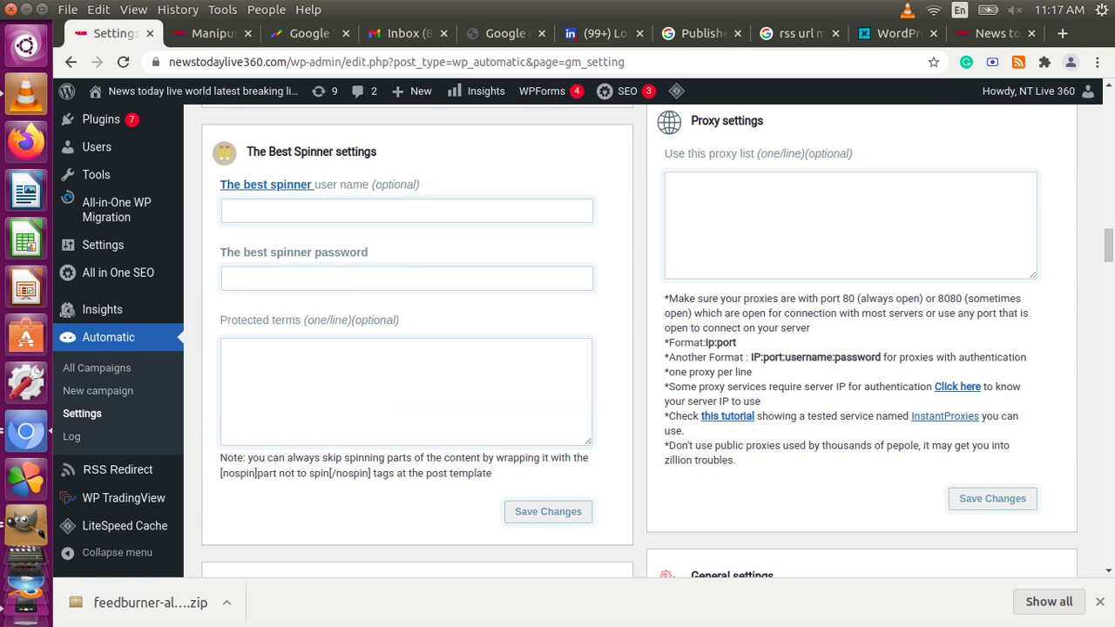
scroll(639, 339, down, 3)
scroll(639, 339, down, 3)
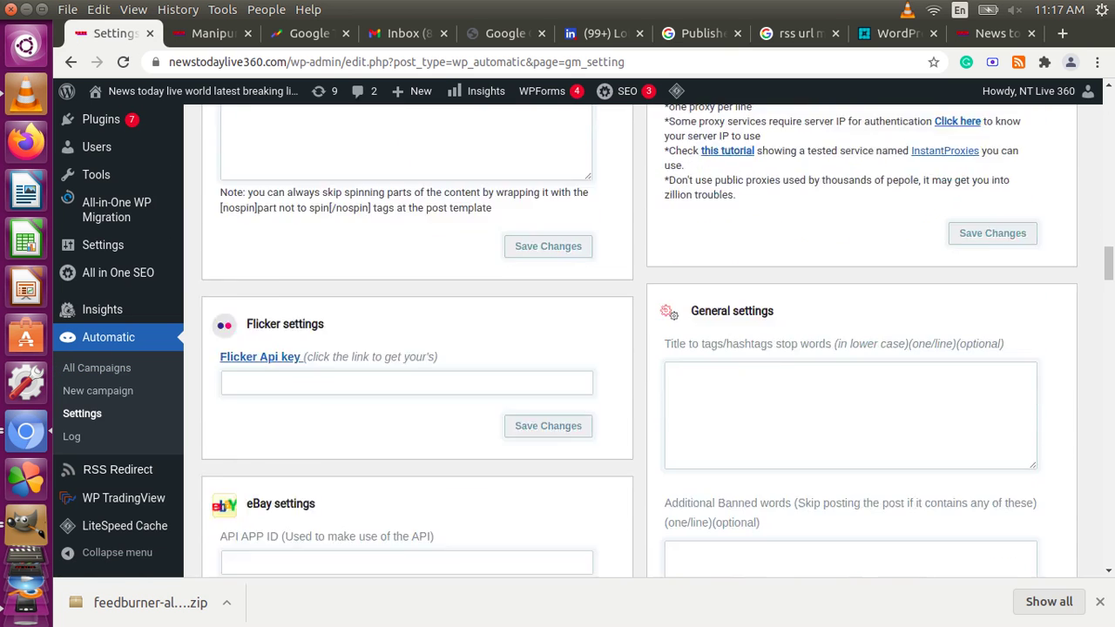
scroll(639, 340, down, 3)
scroll(639, 339, down, 5)
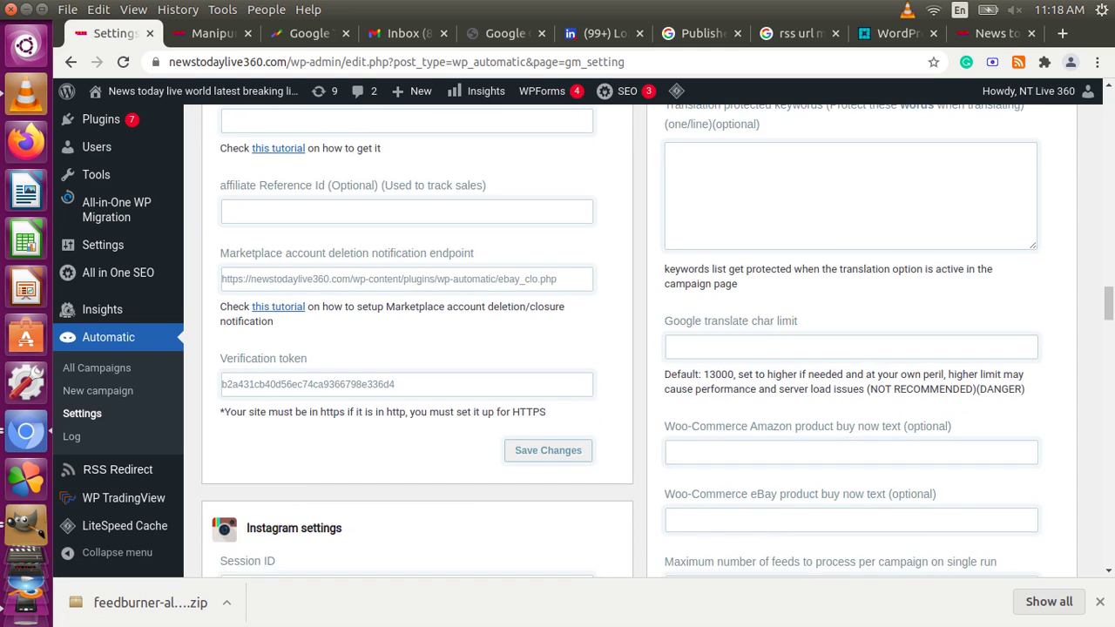
scroll(639, 339, down, 3)
scroll(639, 340, down, 3)
scroll(639, 342, down, 1)
scroll(639, 341, down, 3)
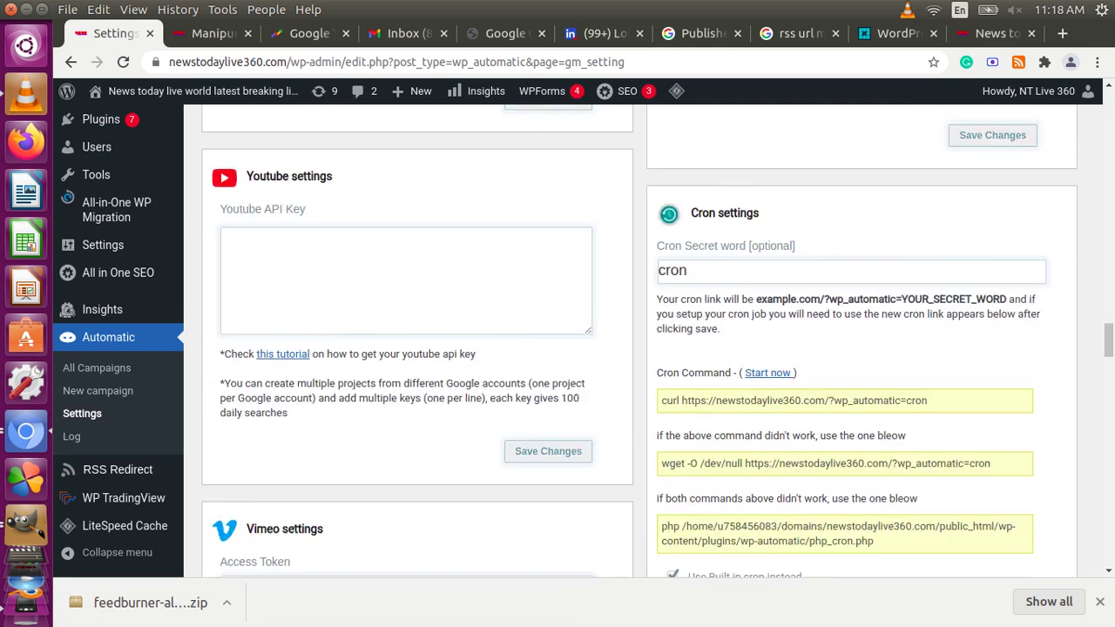
scroll(640, 341, down, 3)
scroll(640, 341, down, 2)
scroll(639, 341, down, 3)
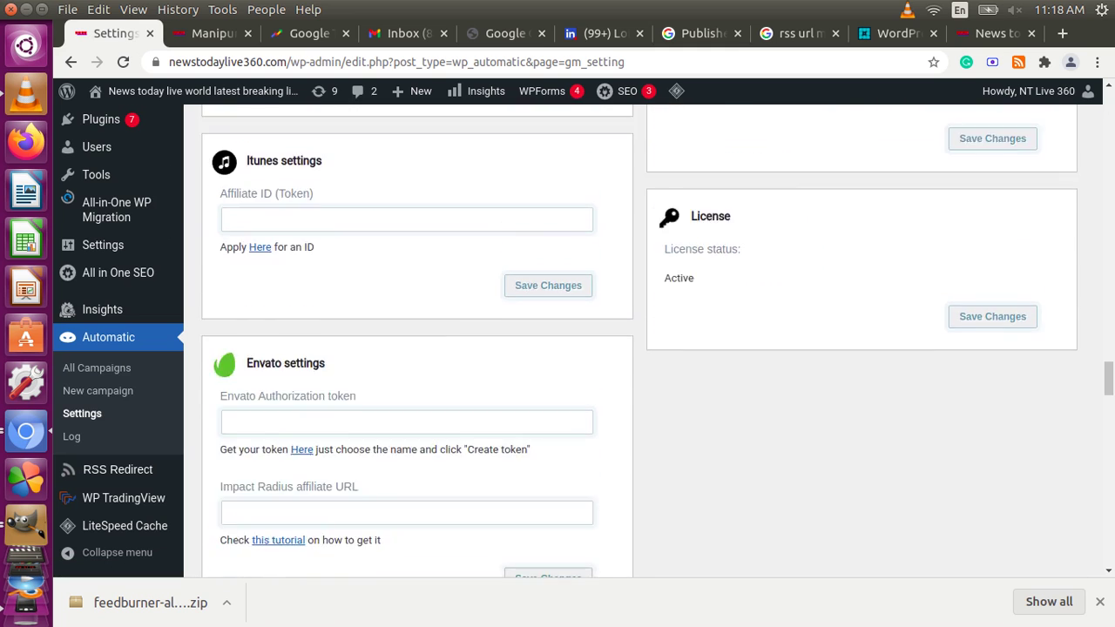
scroll(639, 341, down, 2)
scroll(639, 341, down, 4)
scroll(639, 341, down, 3)
scroll(639, 342, down, 1)
scroll(639, 342, down, 4)
scroll(640, 341, down, 3)
scroll(639, 341, down, 5)
scroll(417, 342, down, 2)
scroll(417, 341, down, 3)
scroll(417, 341, down, 2)
scroll(417, 341, down, 3)
scroll(417, 341, down, 3)
scroll(417, 341, down, 3)
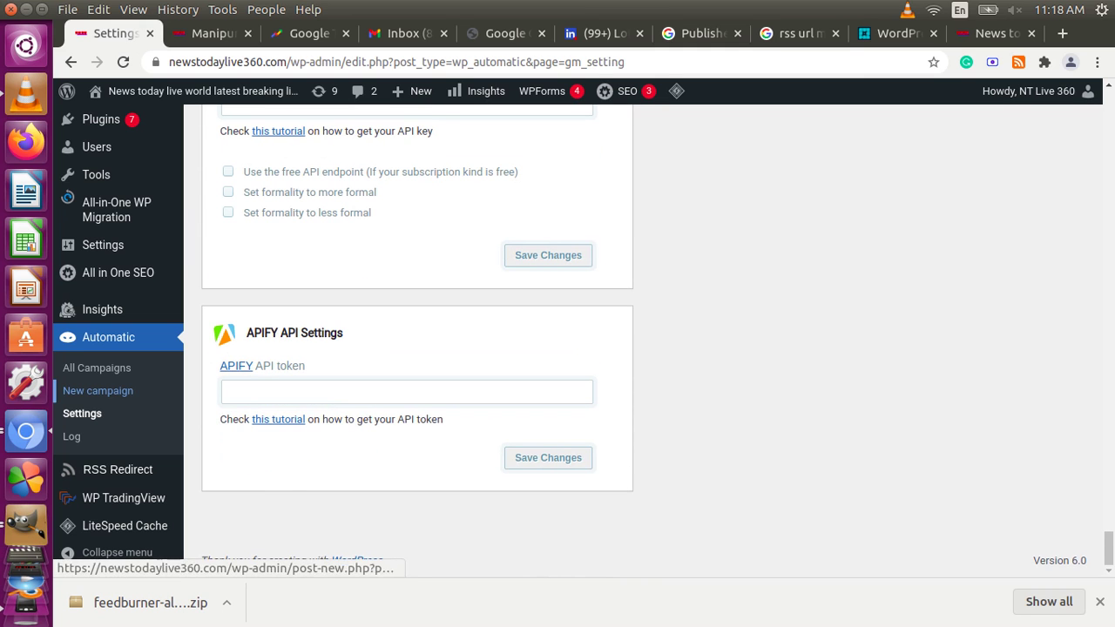
Start a new Automatic campaign and title it 'Rss Feed News'
click(97, 390)
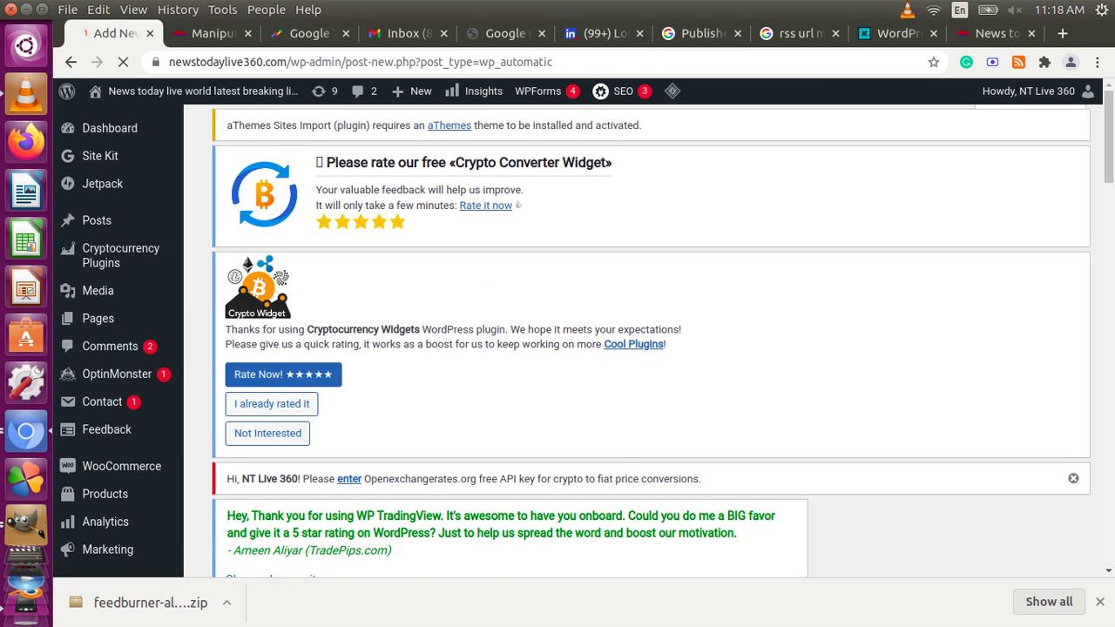
scroll(575, 339, down, 10)
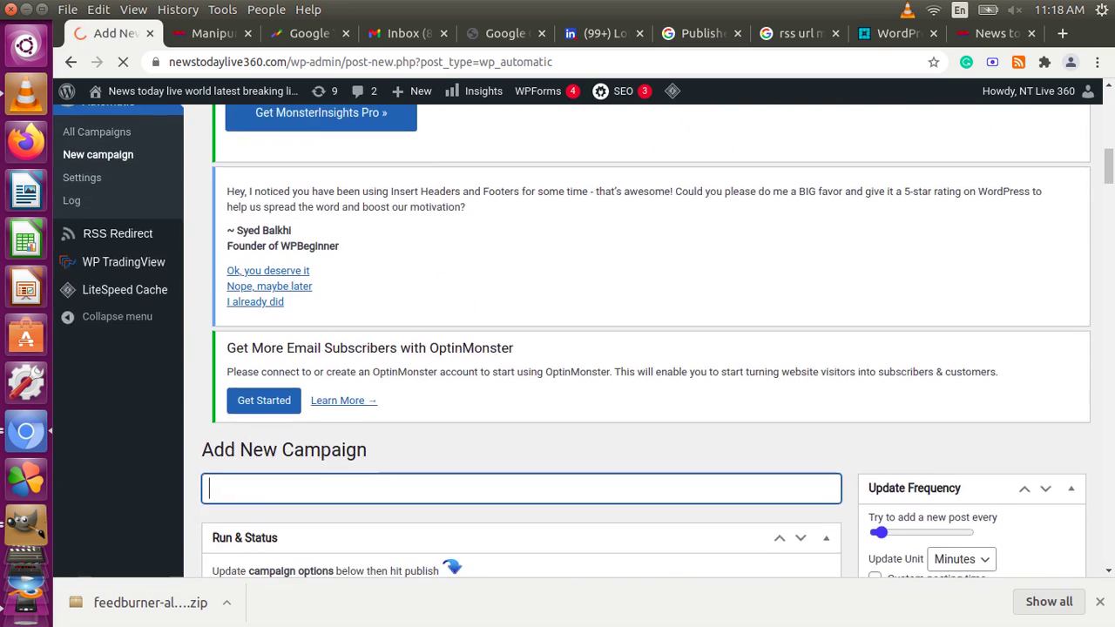
scroll(575, 340, down, 4)
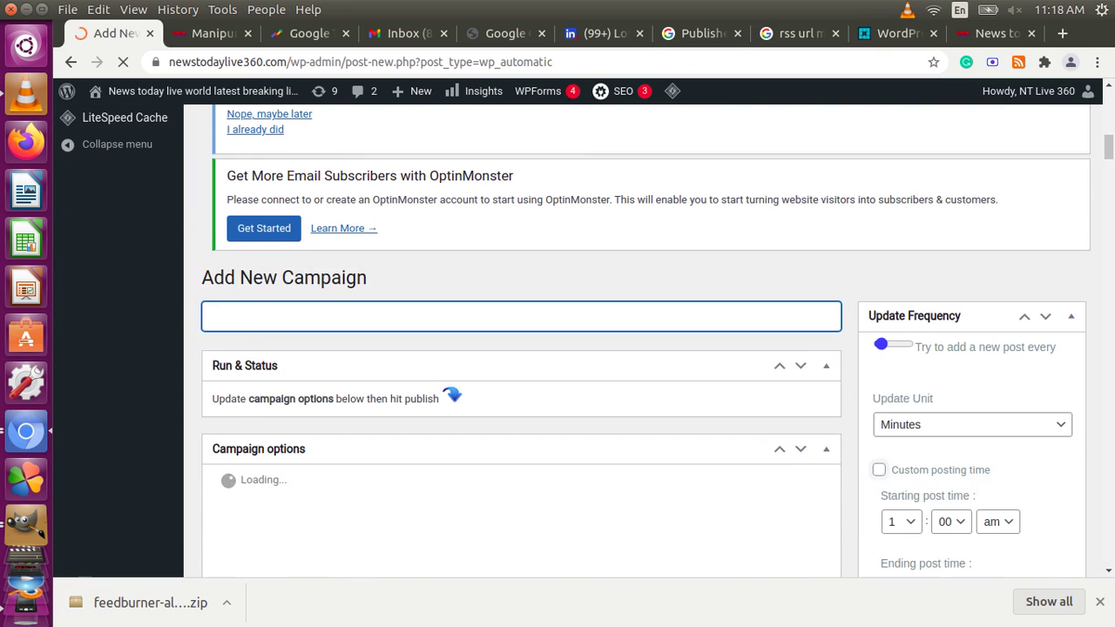
scroll(575, 340, down, 3)
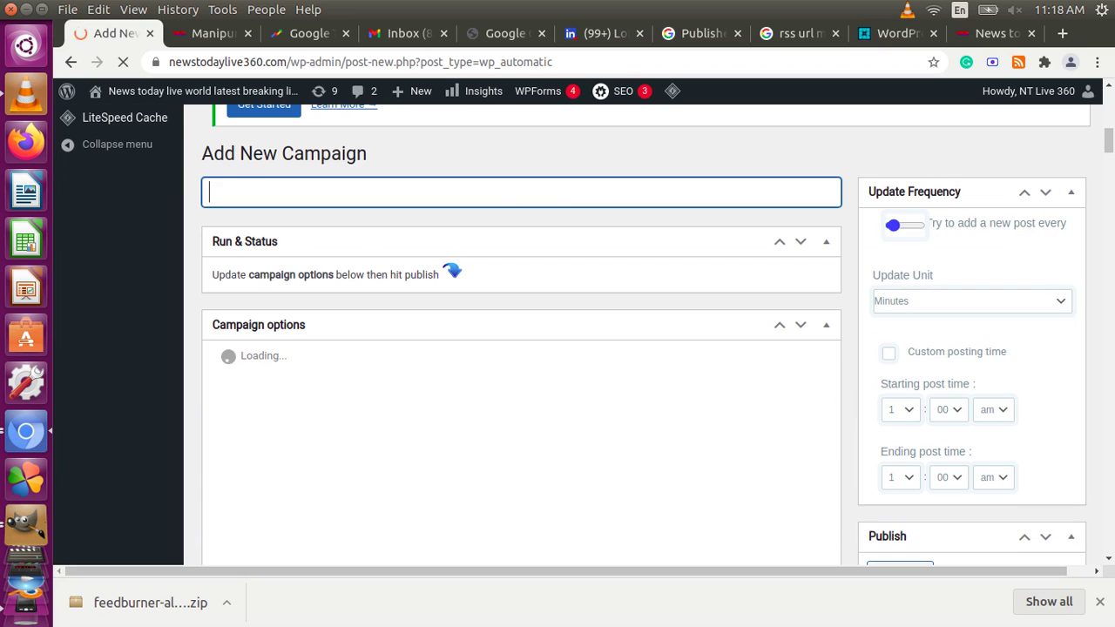
text(Rss Feed News)
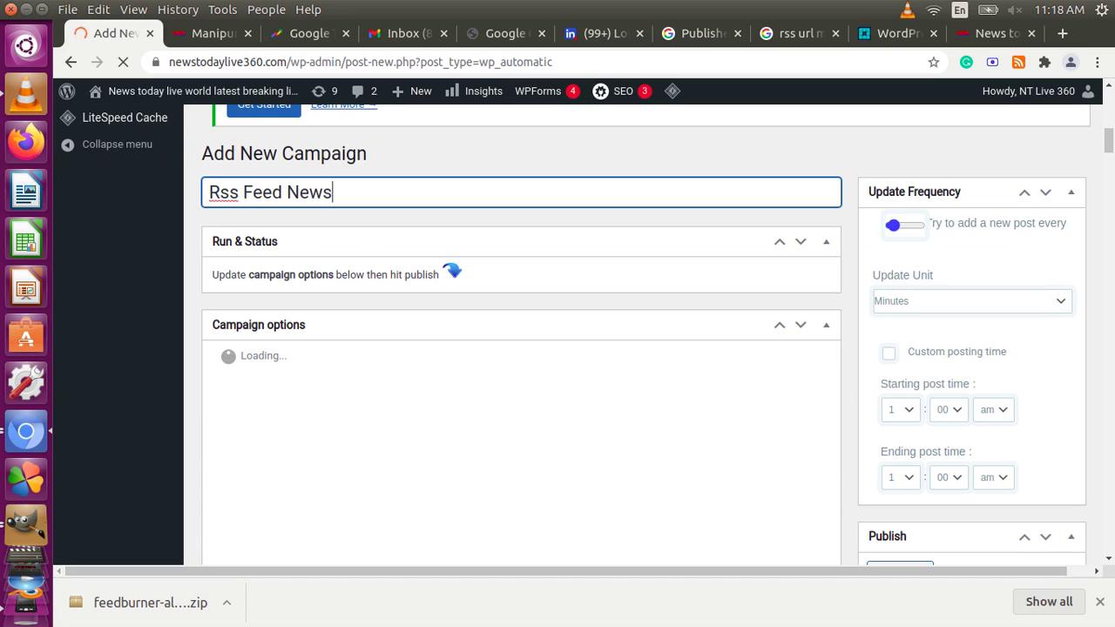
Trim the campaign title back to just 'Rss Feed'
key(BackSpace)
key(BackSpace)
key(BackSpace)
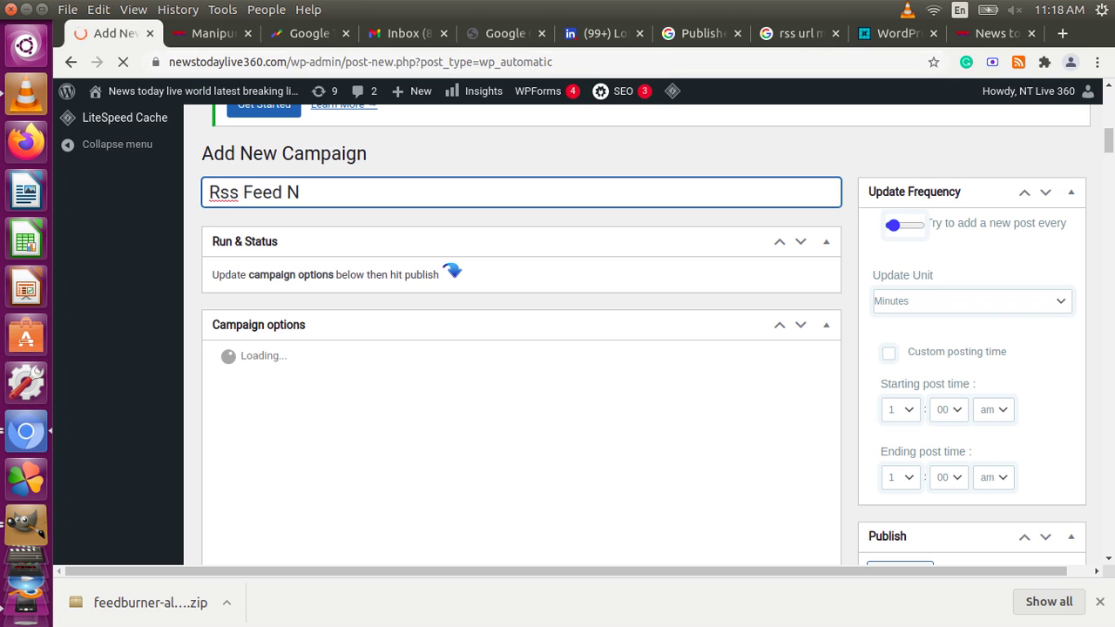
key(ctrl+l)
click(592, 62)
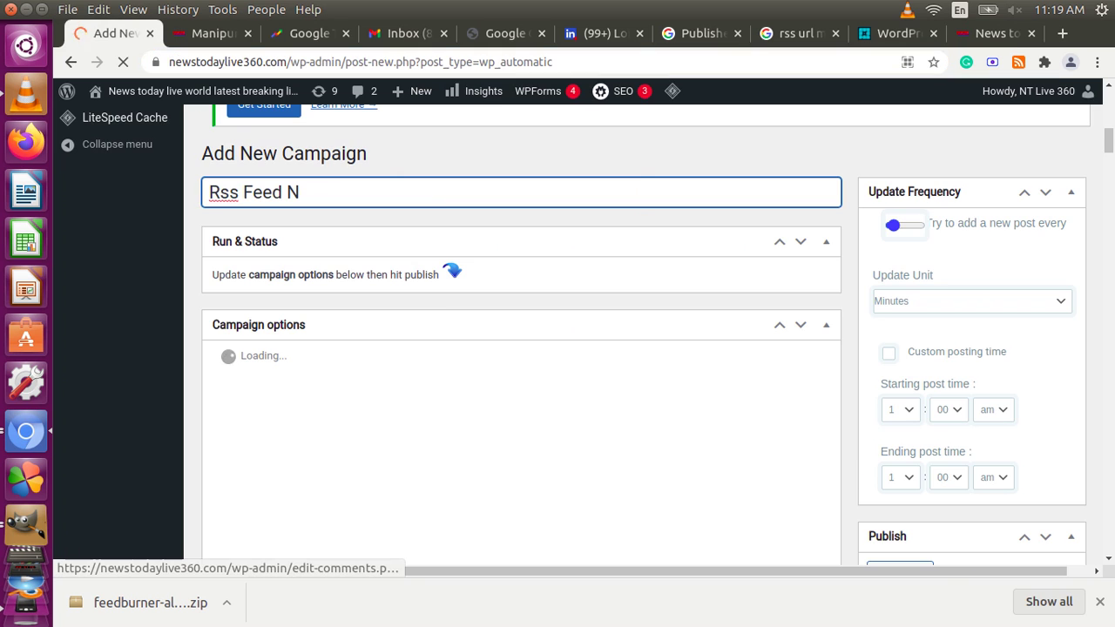
scroll(523, 349, down, 1)
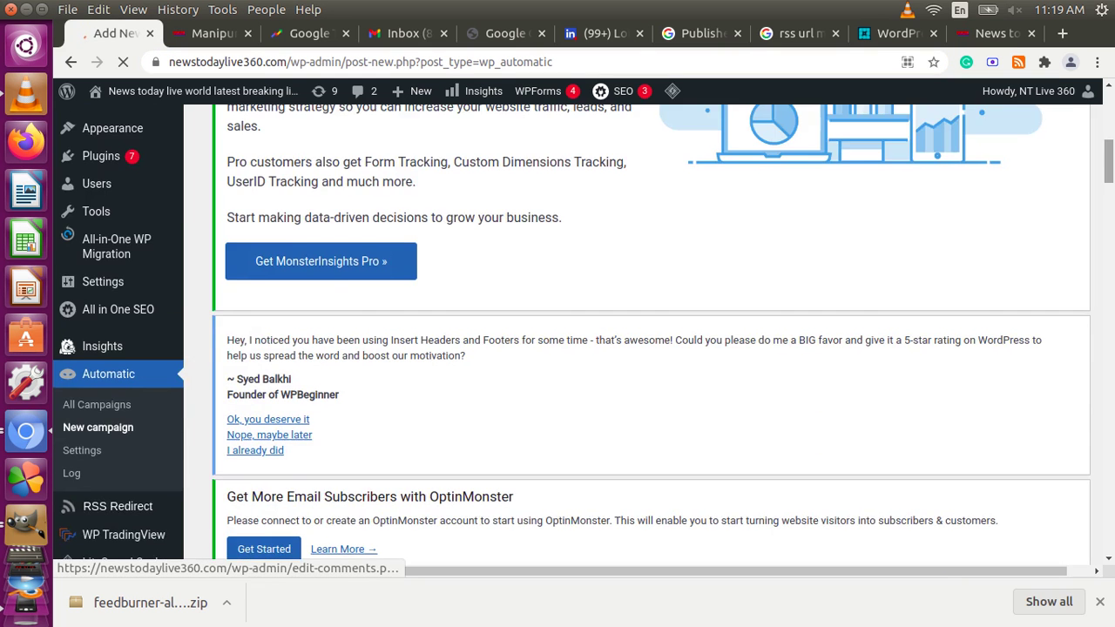
text(Rss Feed N)
scroll(523, 348, down, 4)
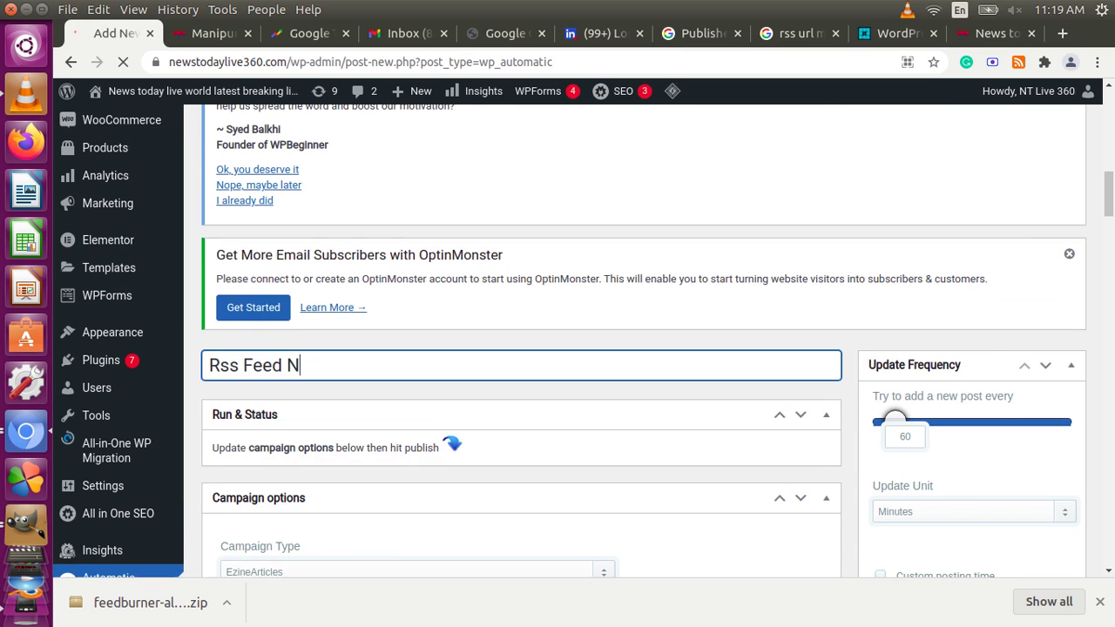
key(shift+Left)
key(BackSpace)
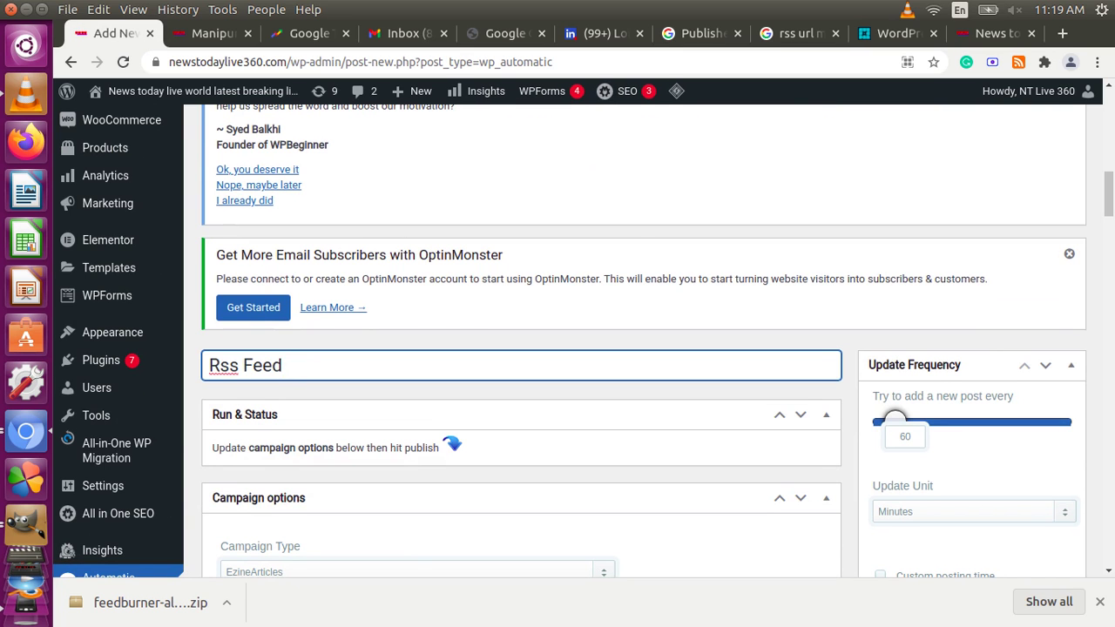
scroll(569, 341, down, 4)
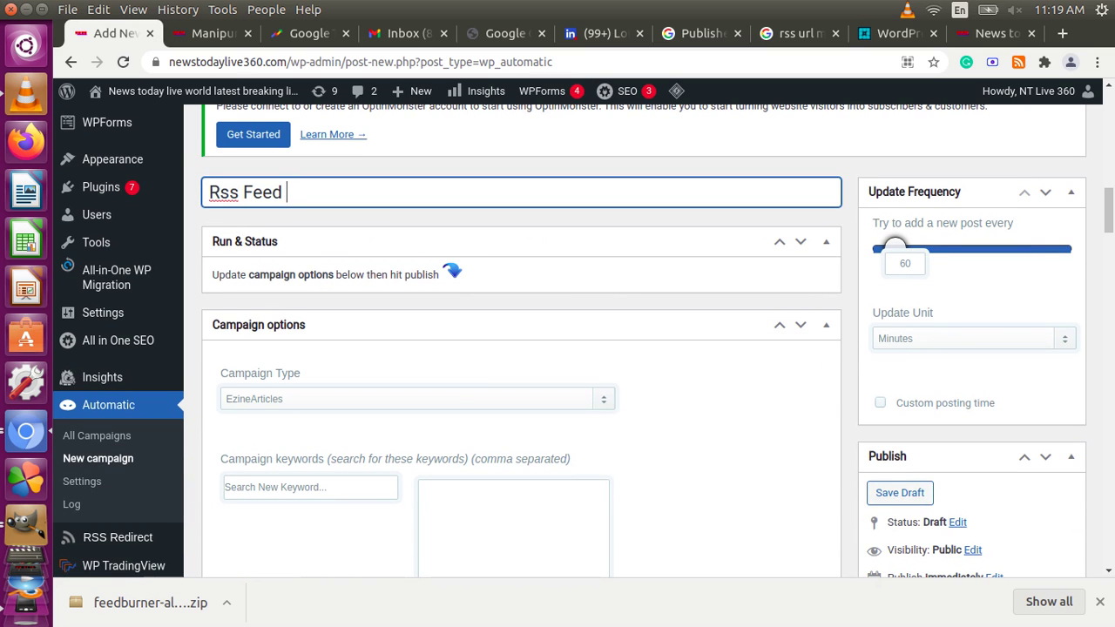
scroll(570, 341, down, 4)
scroll(570, 342, down, 4)
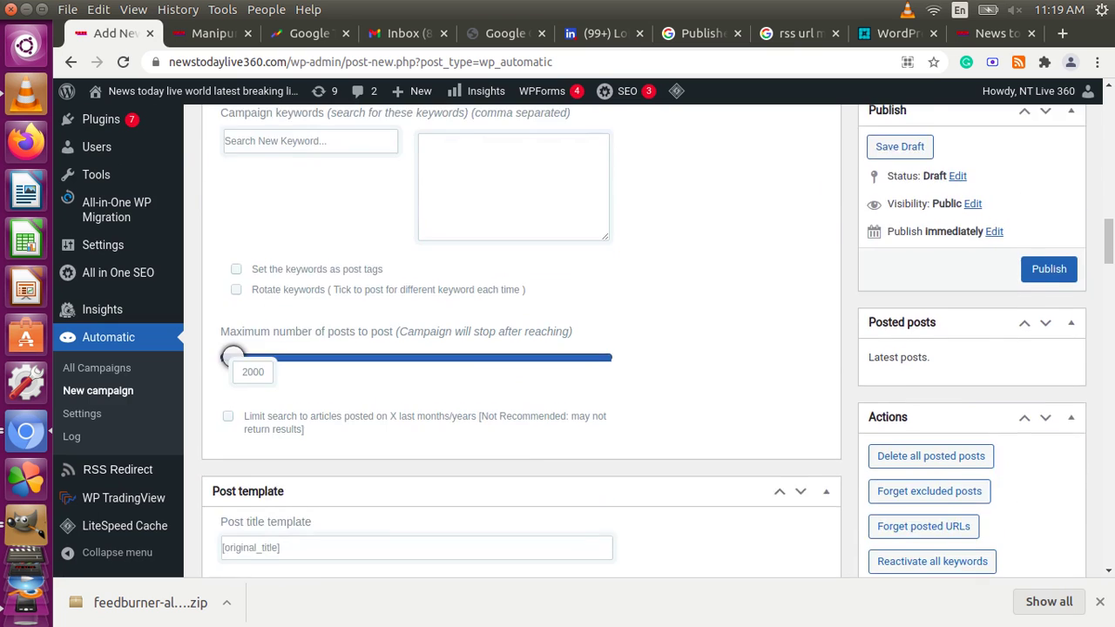
scroll(570, 342, down, 5)
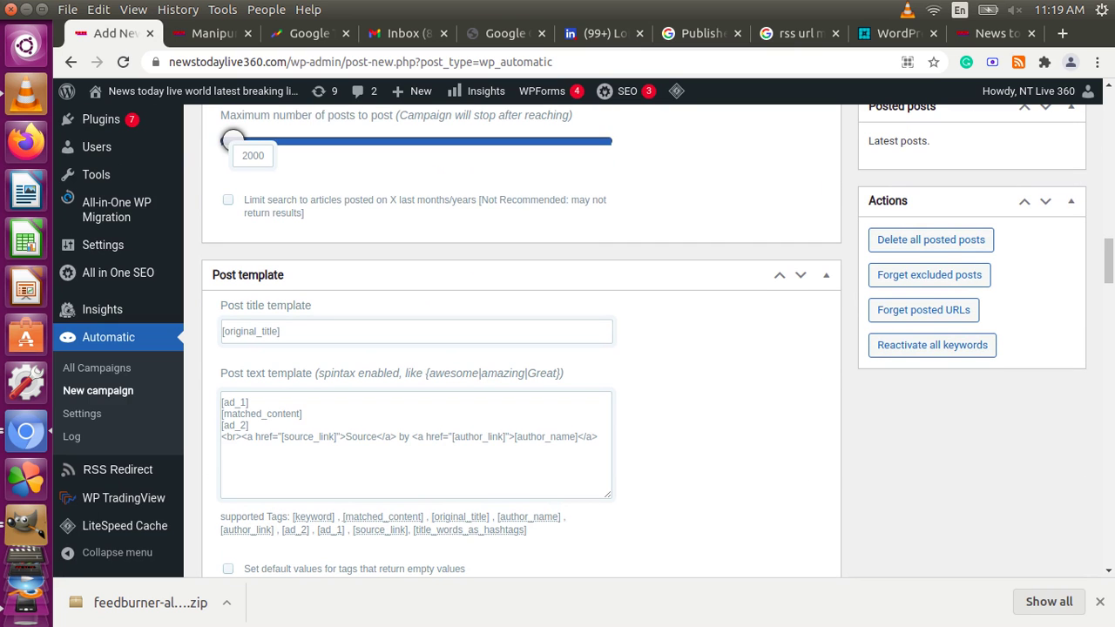
scroll(570, 341, down, 3)
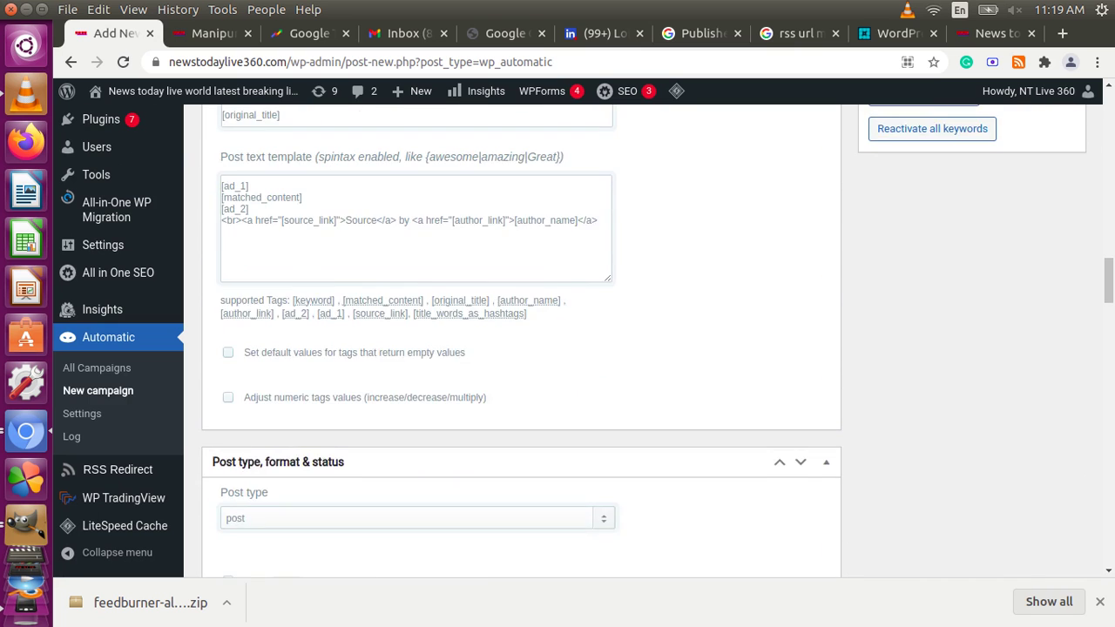
scroll(570, 341, down, 2)
scroll(570, 341, down, 4)
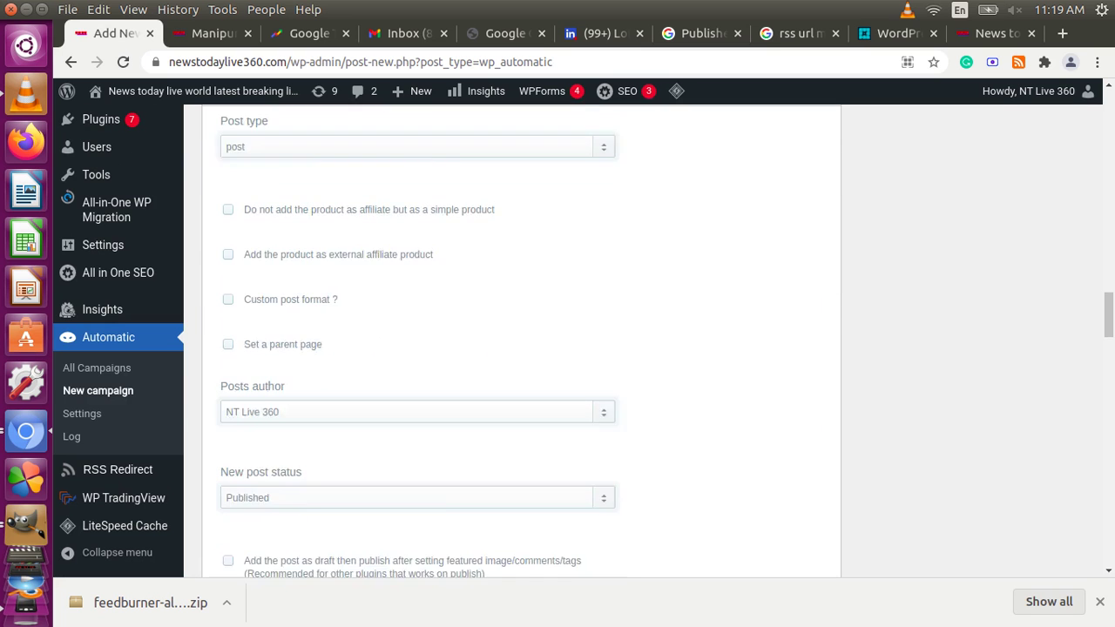
scroll(570, 341, up, 1)
scroll(569, 342, down, 1)
scroll(570, 341, down, 3)
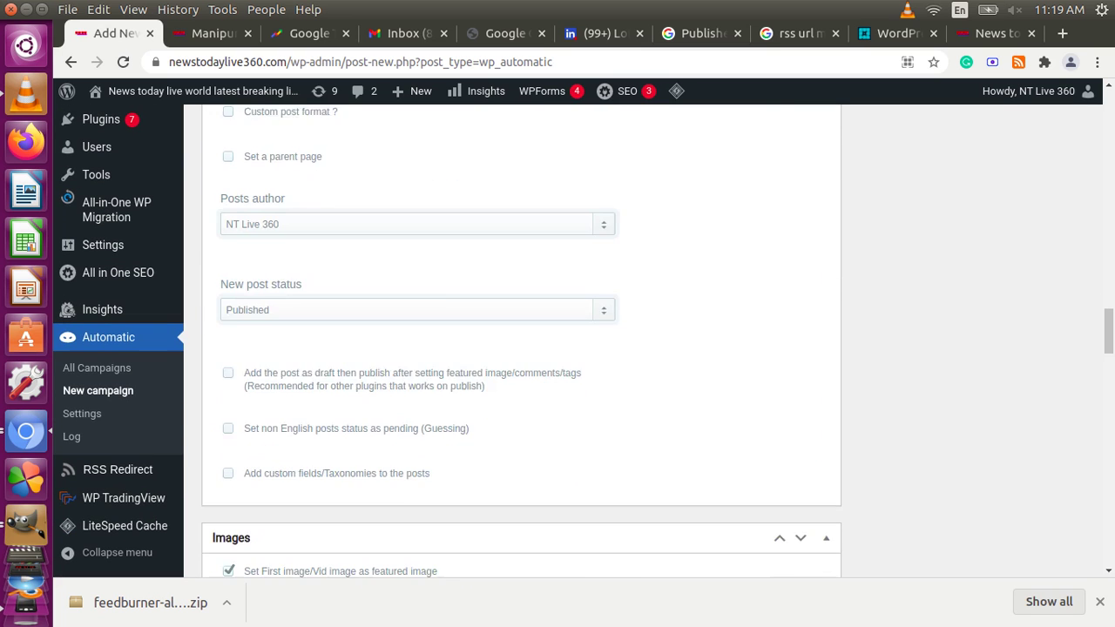
scroll(569, 341, down, 2)
scroll(569, 341, down, 4)
scroll(569, 342, down, 3)
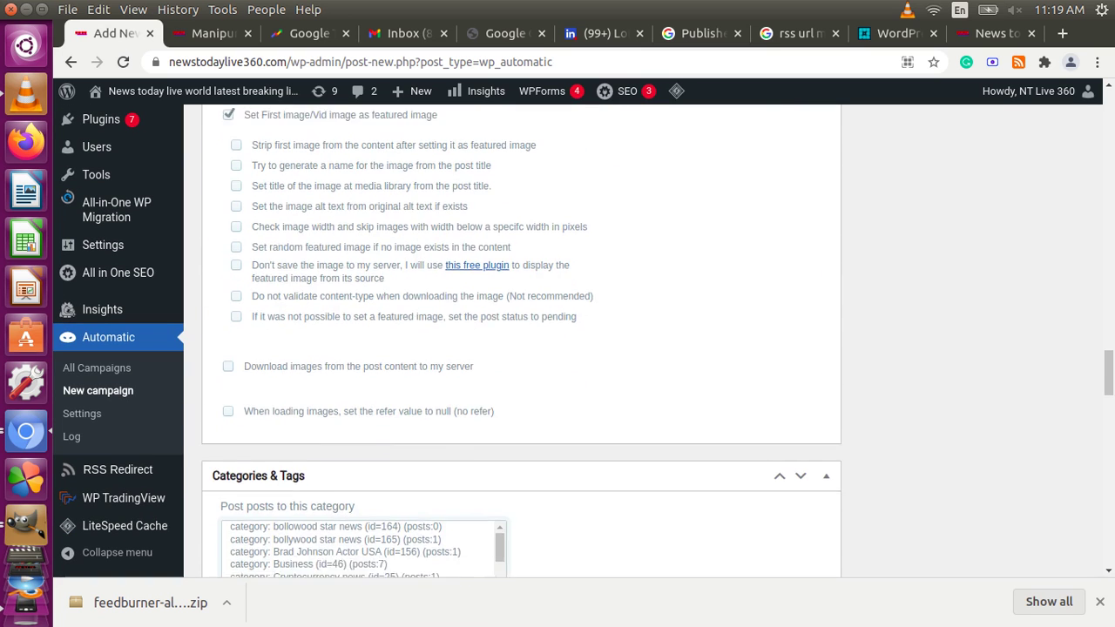
scroll(569, 342, down, 2)
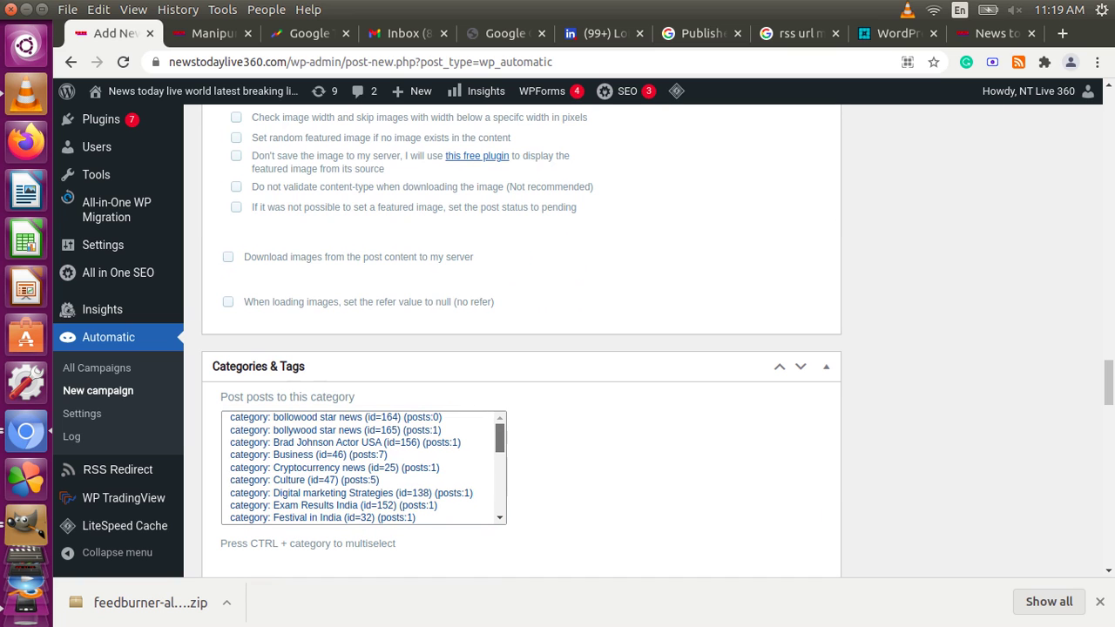
scroll(363, 467, down, 1)
scroll(363, 467, down, 3)
scroll(363, 468, down, 2)
scroll(363, 467, down, 1)
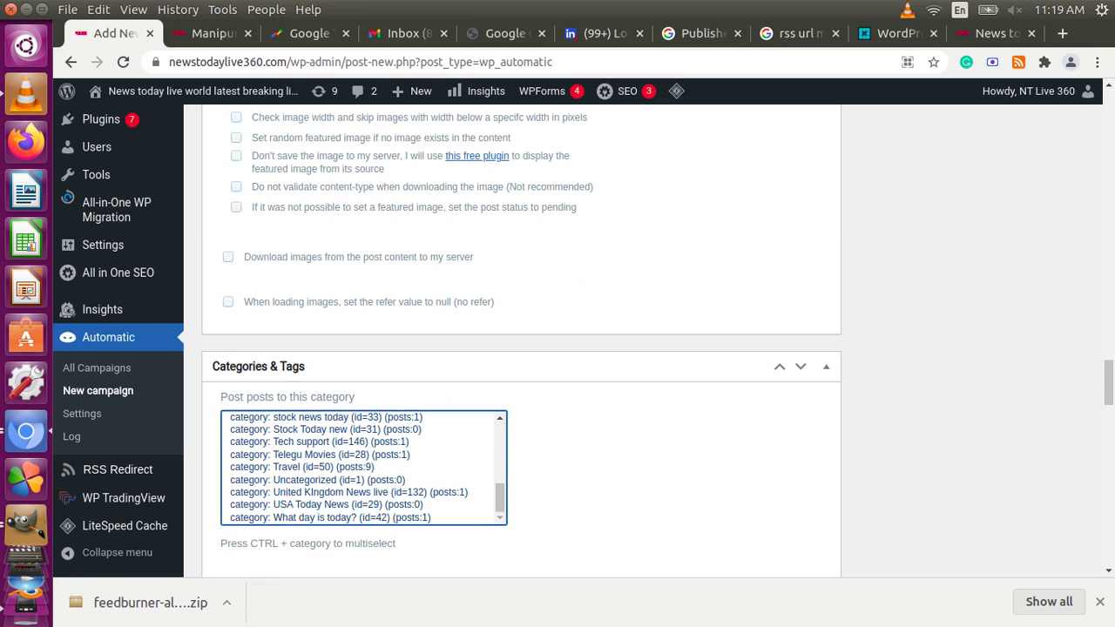
scroll(363, 468, down, 5)
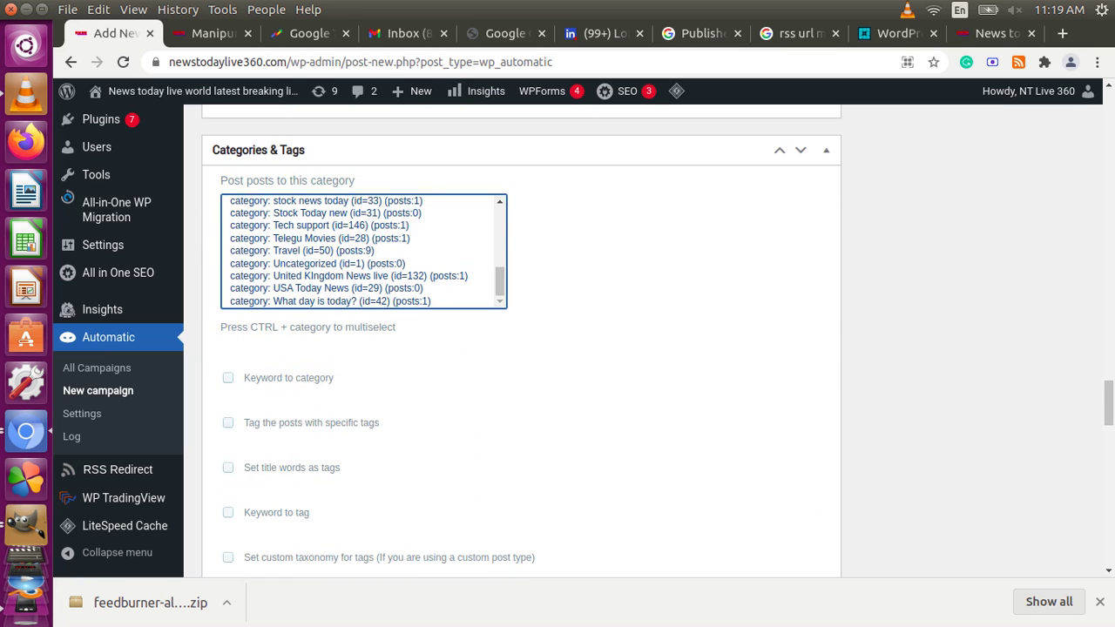
scroll(363, 468, down, 4)
scroll(363, 468, down, 4)
scroll(363, 468, down, 5)
scroll(521, 339, down, 3)
scroll(521, 340, down, 4)
scroll(521, 340, down, 1)
scroll(521, 339, down, 4)
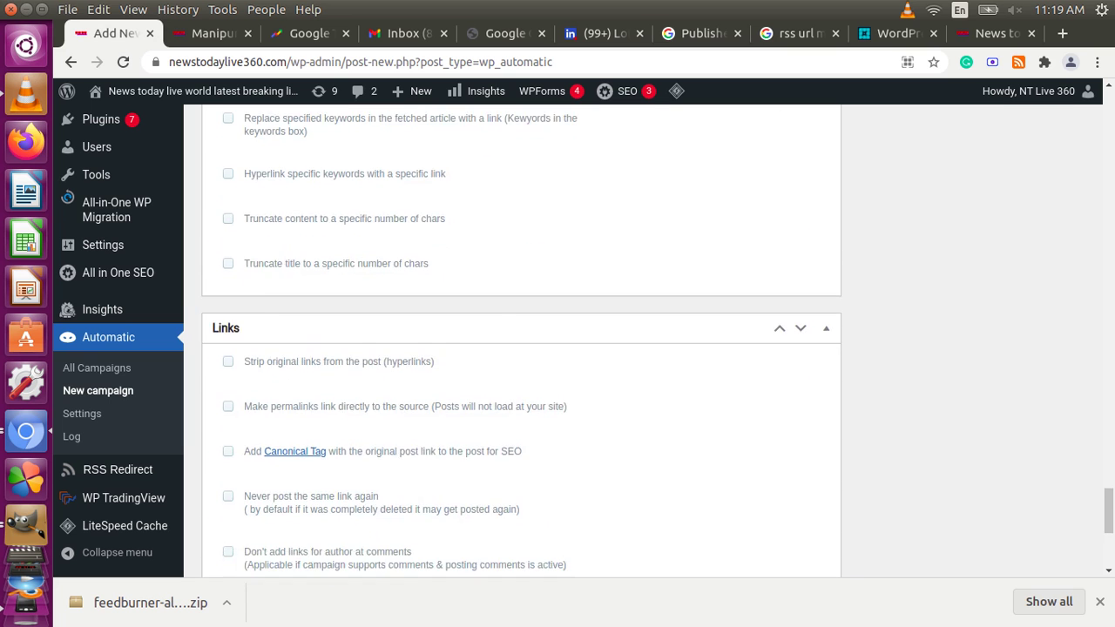
scroll(521, 339, down, 5)
scroll(521, 340, down, 2)
scroll(521, 340, down, 2)
scroll(521, 339, up, 5)
scroll(521, 339, up, 6)
scroll(520, 340, up, 8)
scroll(521, 340, up, 5)
scroll(521, 340, up, 6)
scroll(520, 340, up, 4)
scroll(521, 340, up, 6)
scroll(520, 340, up, 6)
scroll(521, 340, up, 2)
scroll(521, 340, up, 4)
scroll(520, 339, up, 4)
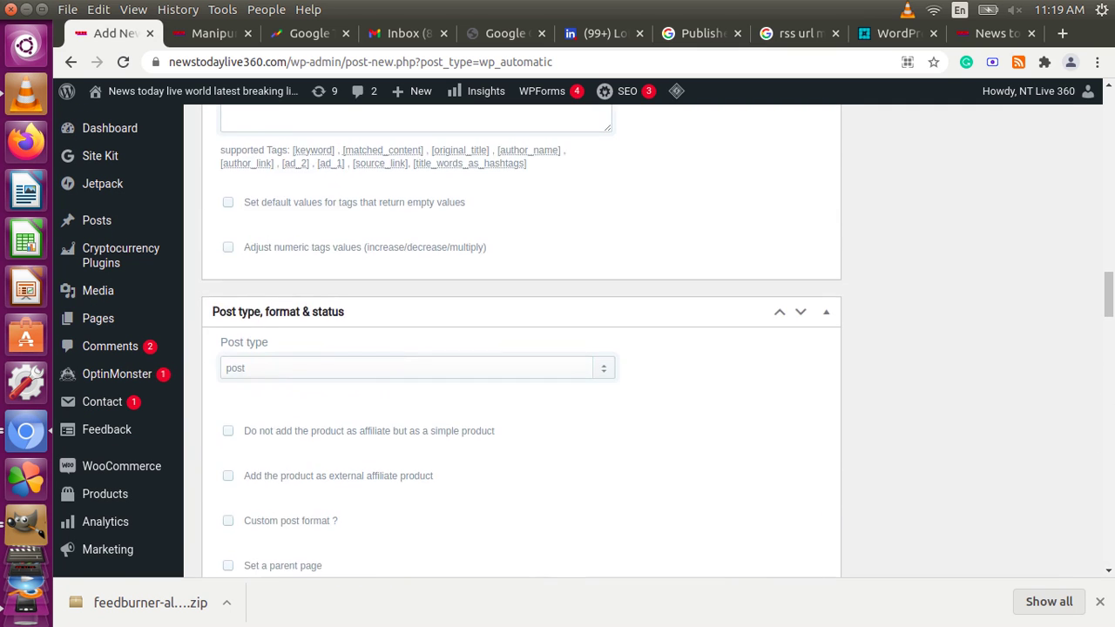
scroll(520, 339, up, 4)
scroll(521, 340, up, 1)
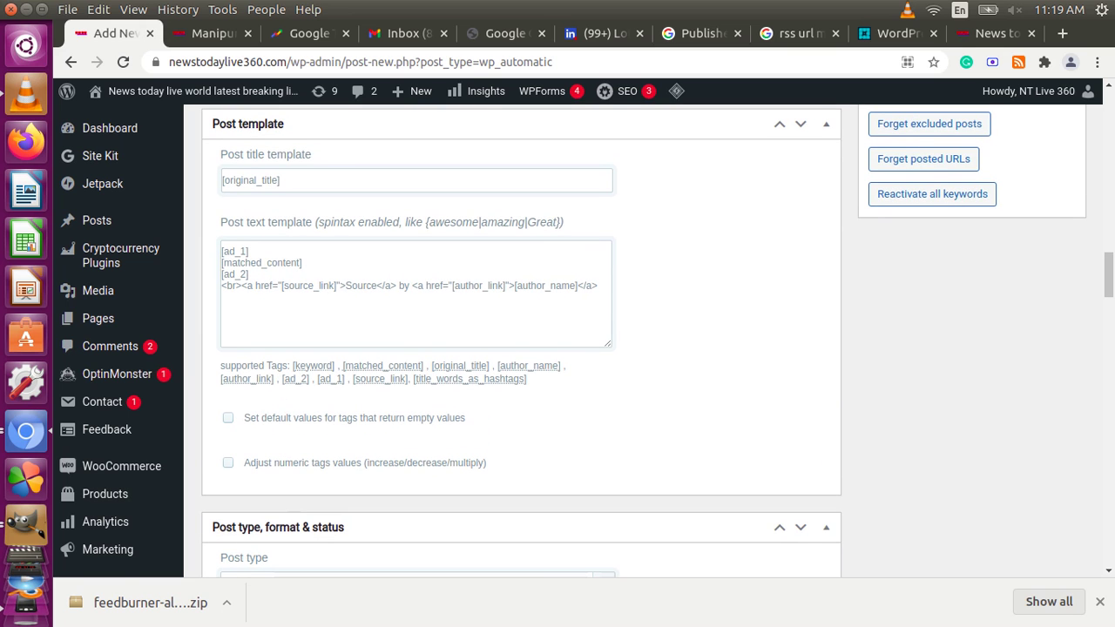
scroll(521, 340, up, 2)
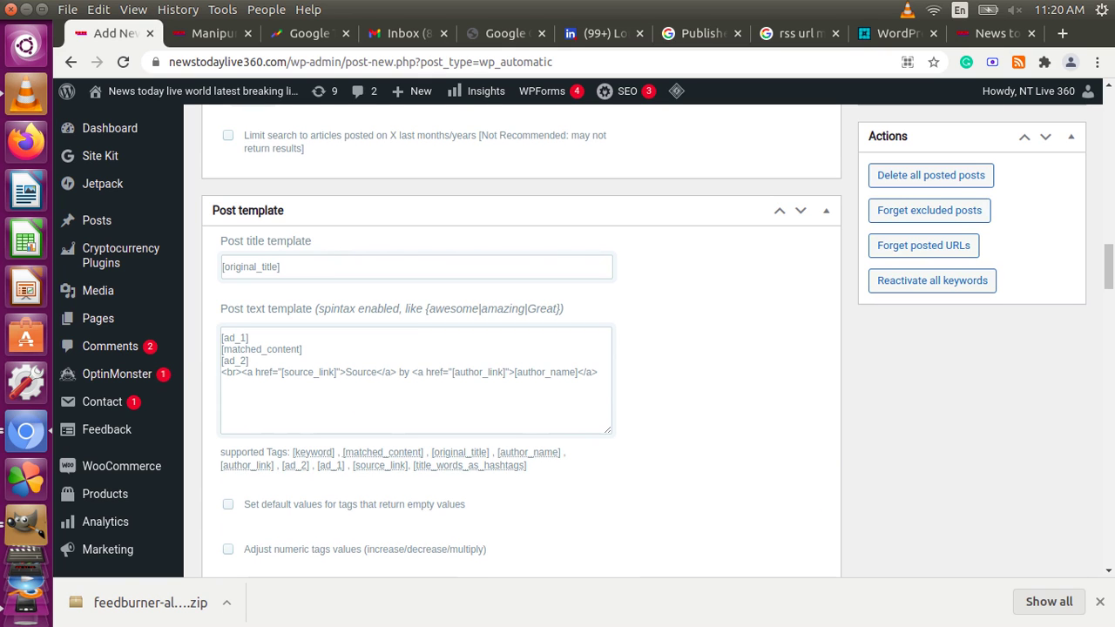
scroll(521, 340, up, 3)
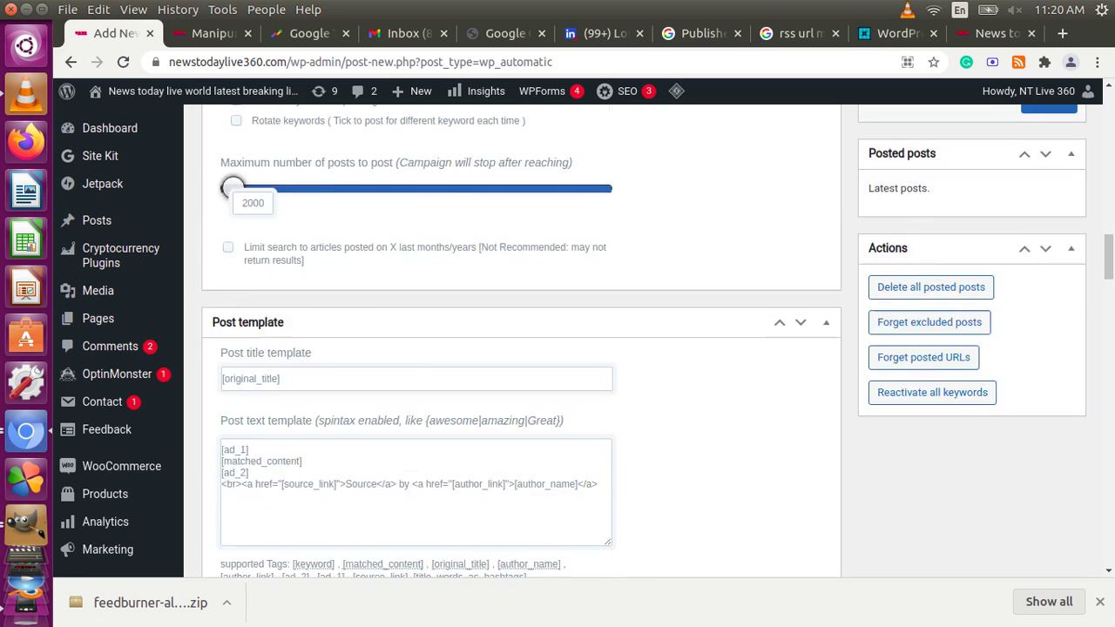
scroll(521, 340, up, 6)
scroll(521, 340, up, 4)
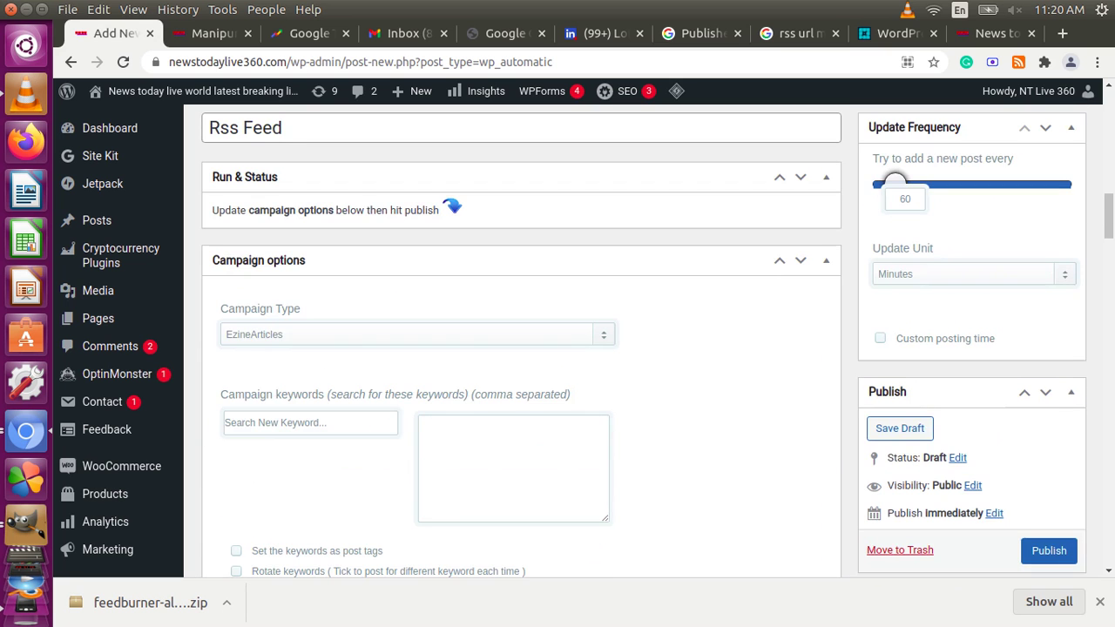
scroll(521, 339, up, 3)
scroll(521, 340, up, 5)
scroll(521, 340, up, 1)
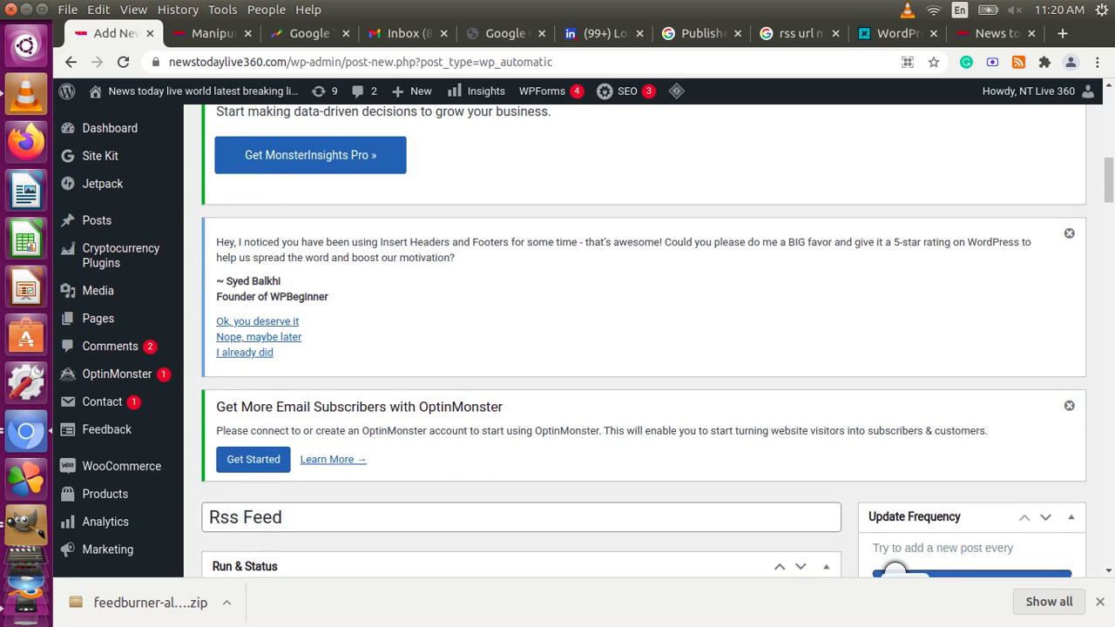
scroll(520, 340, down, 5)
scroll(521, 340, up, 6)
scroll(520, 340, up, 2)
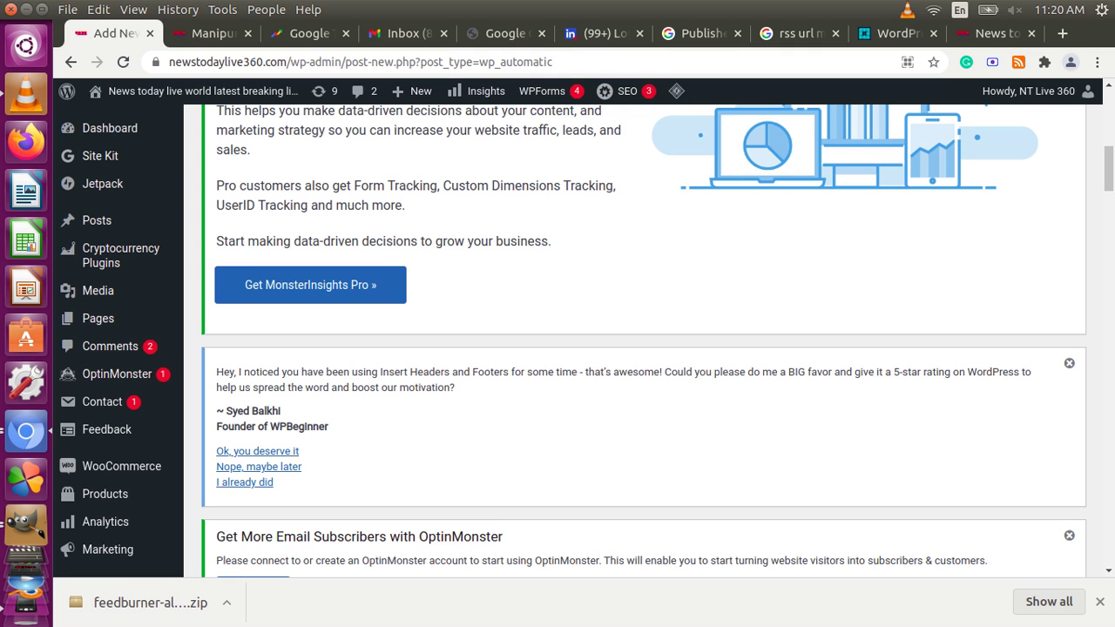
scroll(643, 342, down, 1)
scroll(643, 342, down, 5)
scroll(643, 341, down, 3)
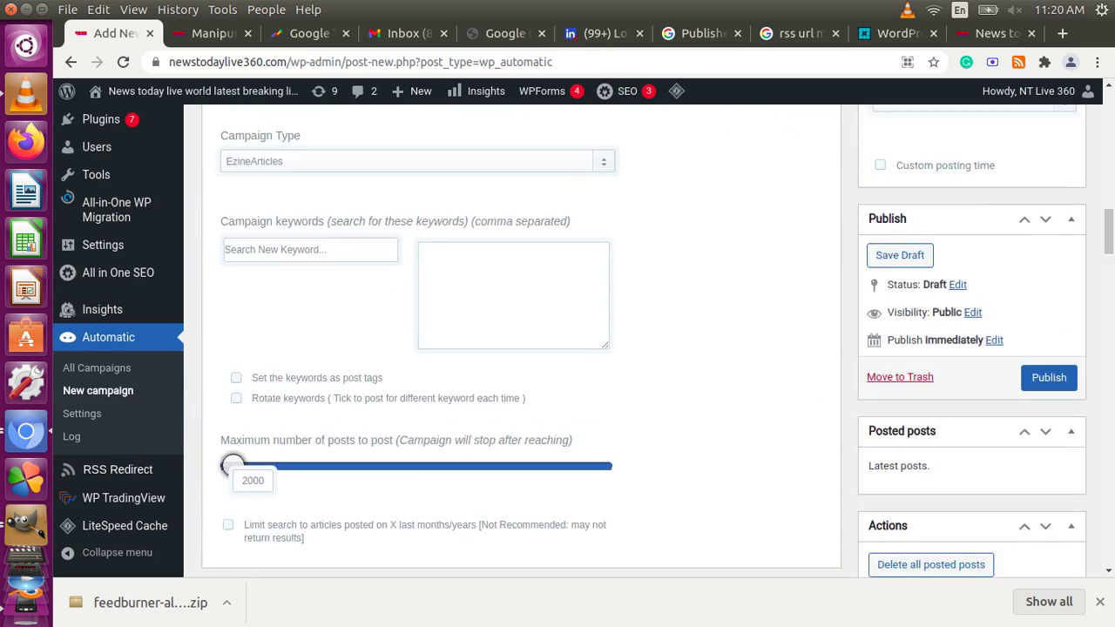
scroll(644, 342, down, 5)
scroll(643, 342, down, 4)
scroll(644, 342, down, 4)
scroll(644, 341, down, 4)
scroll(643, 341, down, 4)
scroll(643, 341, down, 4)
scroll(644, 342, down, 4)
scroll(643, 341, down, 2)
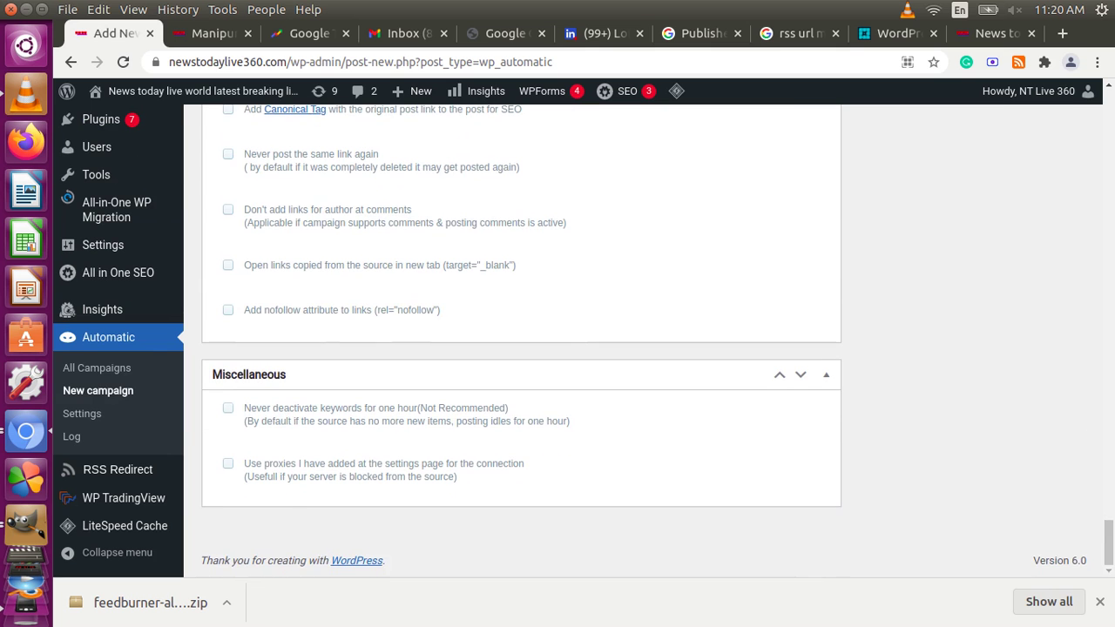
key(Home)
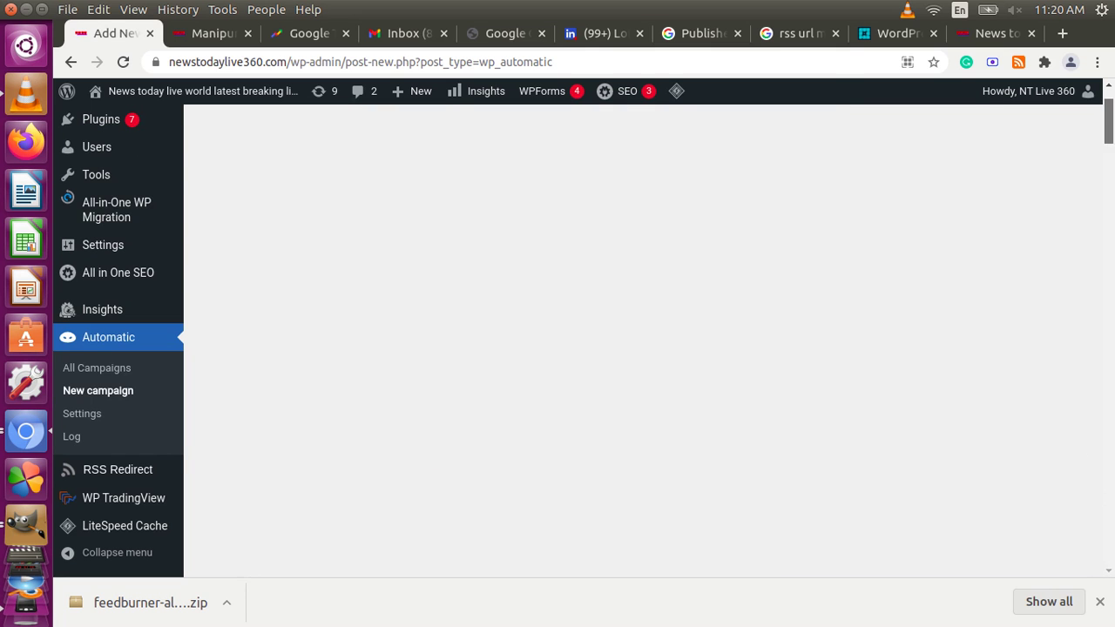
scroll(644, 342, down, 5)
scroll(643, 342, down, 3)
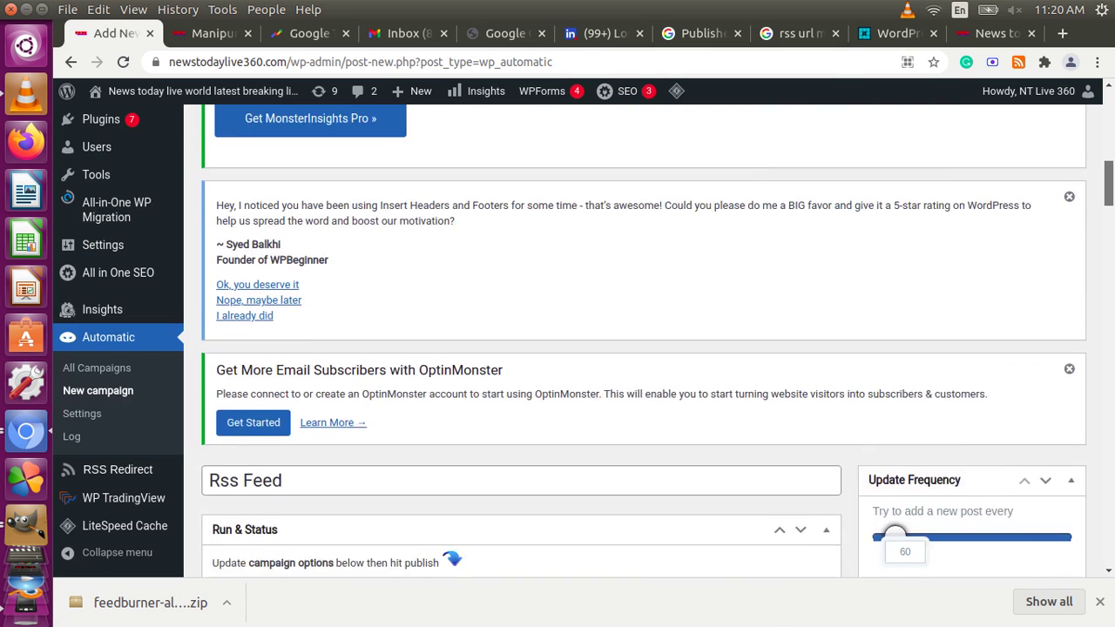
scroll(644, 342, down, 2)
scroll(643, 341, down, 5)
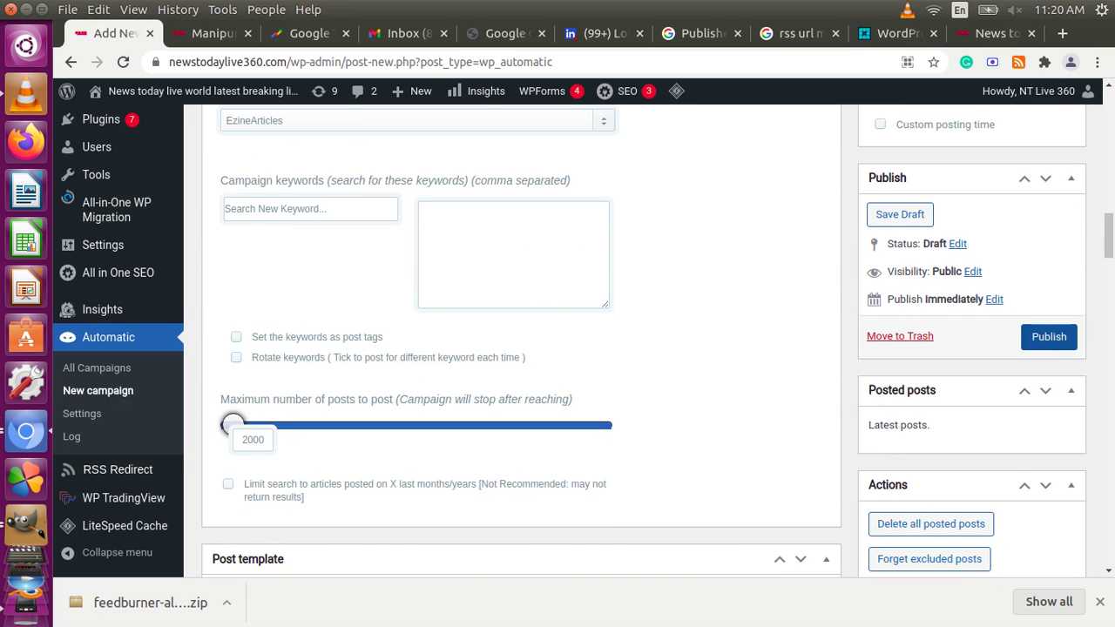
scroll(523, 348, down, 3)
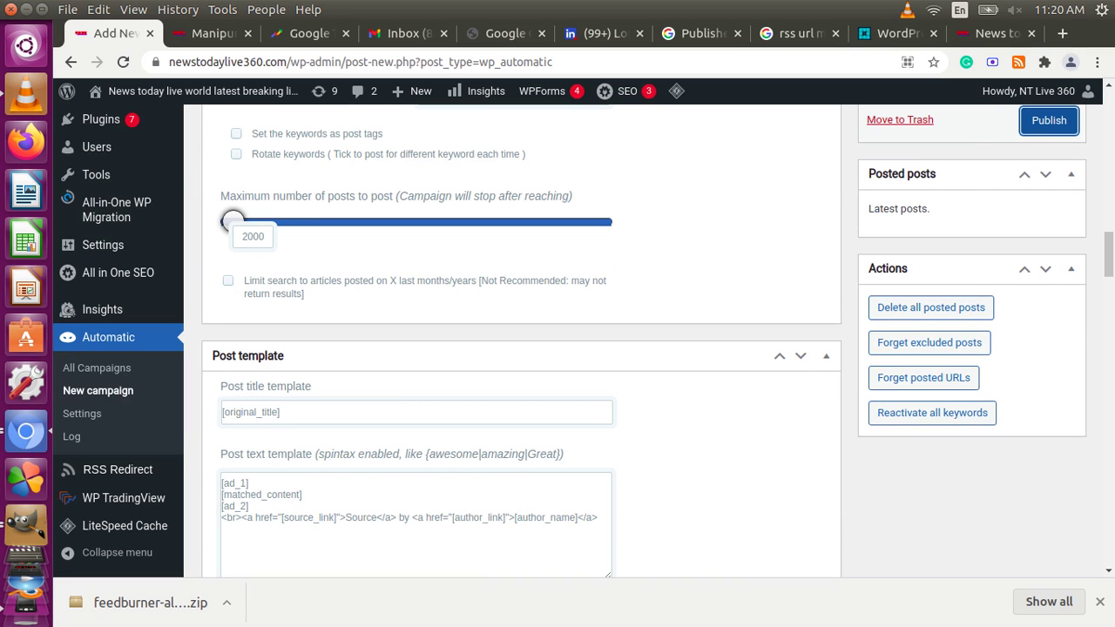
Paste over the template's source_link placeholder, then copy all the live site's RSS feed URLs
click(249, 482)
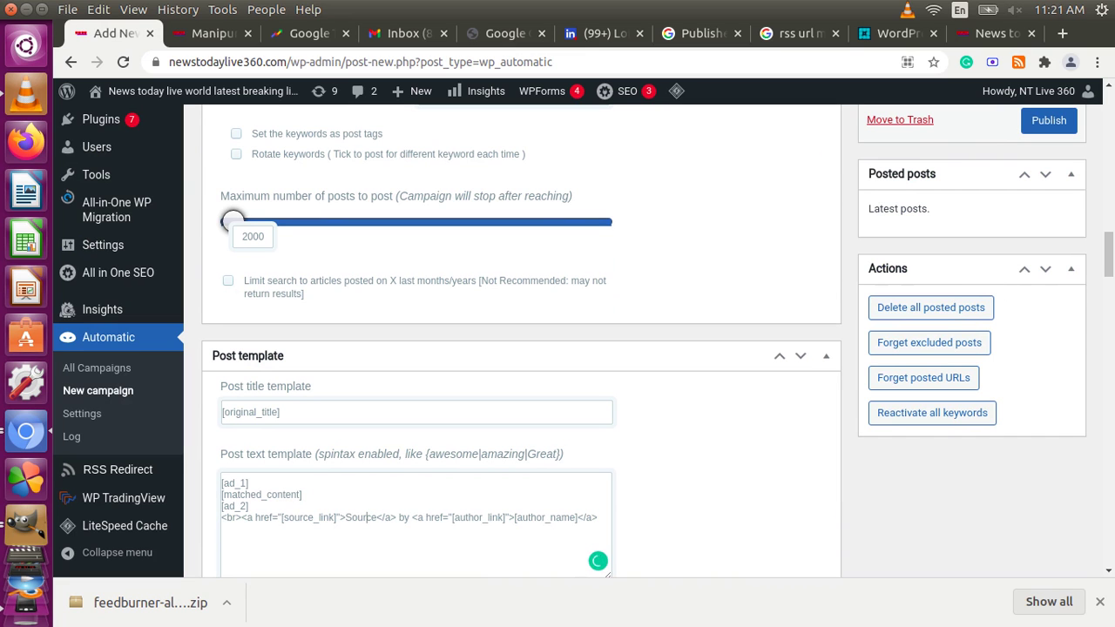
drag(336, 517, 281, 517)
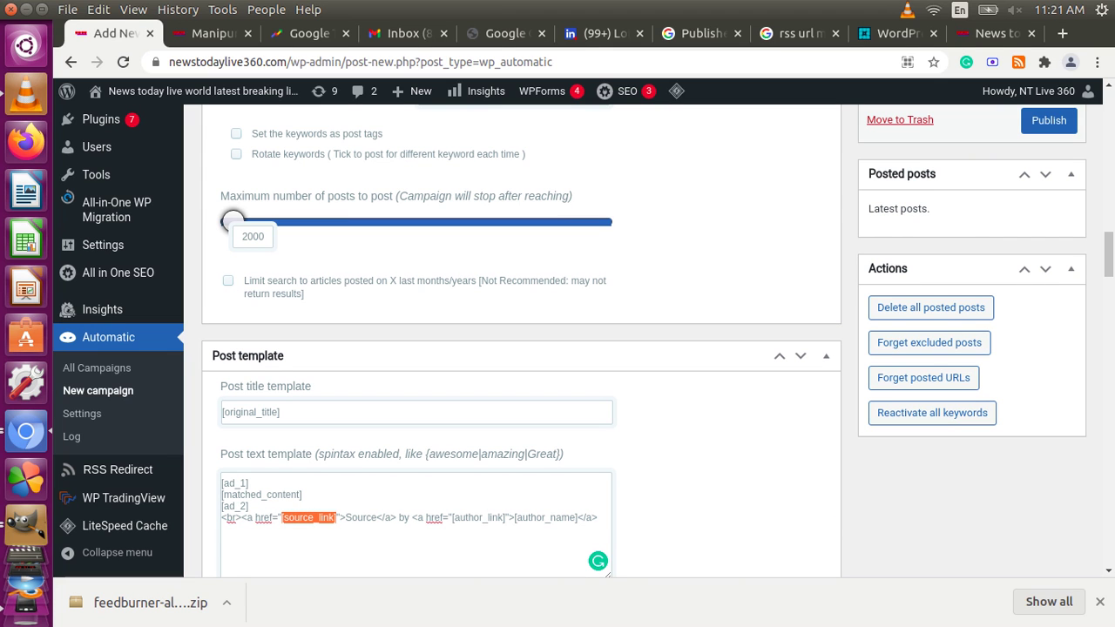
text(https://newstodaylive360.com/feed/ https://newstodaylive360.com/comments/feed/)
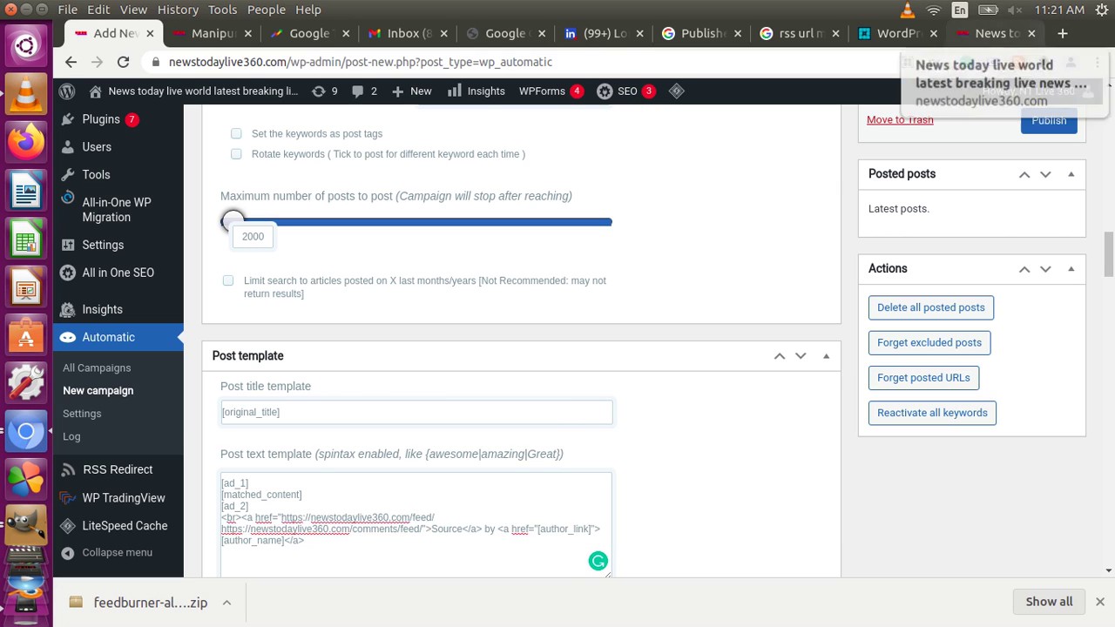
click(984, 33)
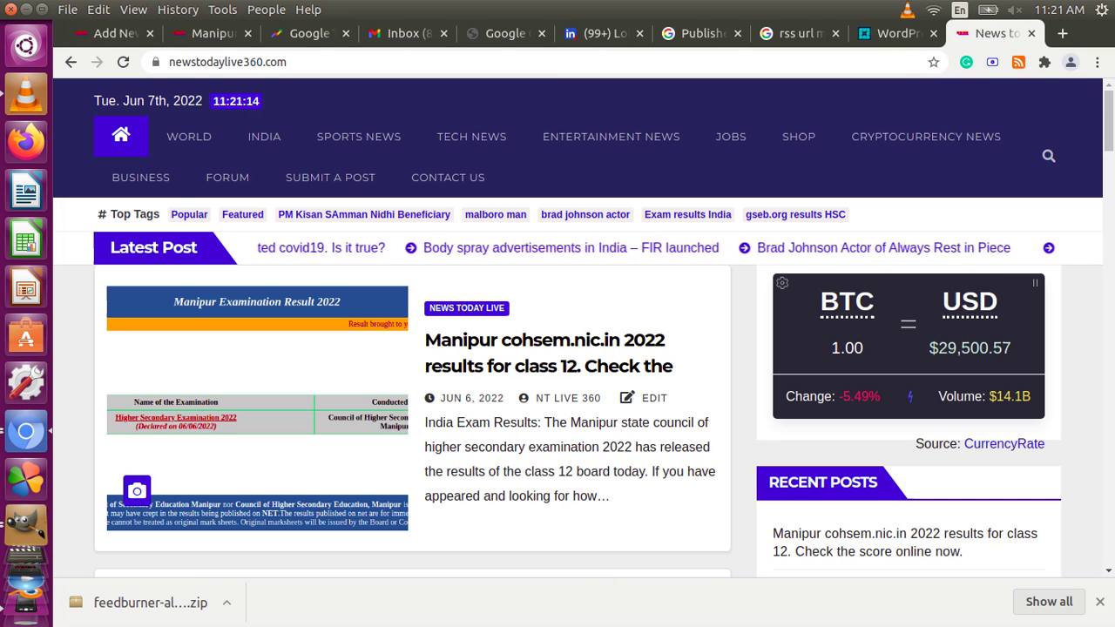
click(1018, 61)
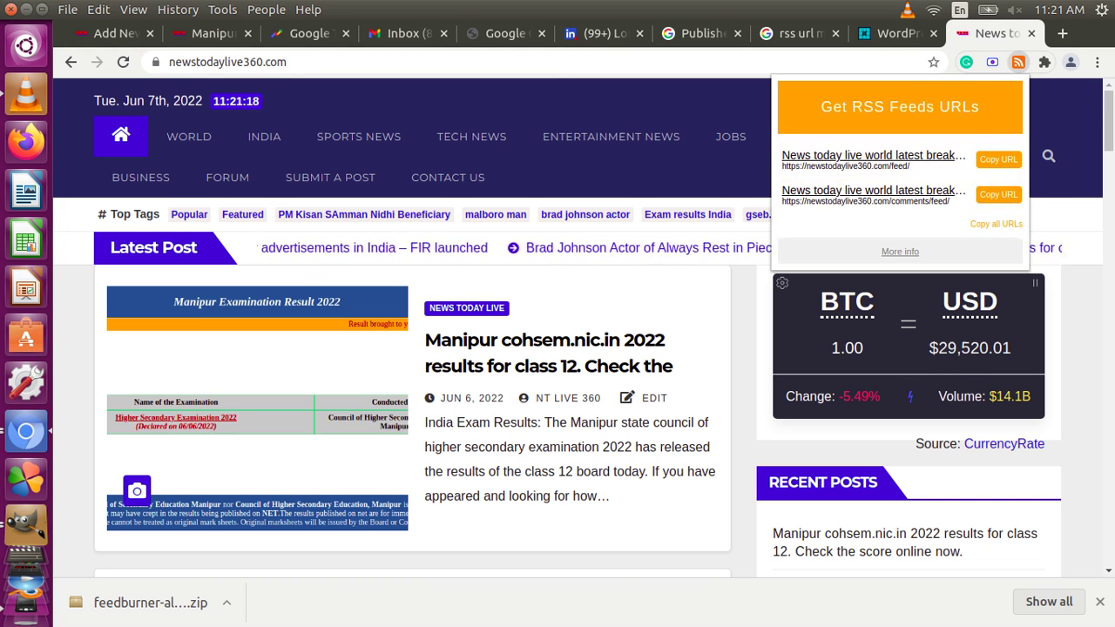
click(996, 224)
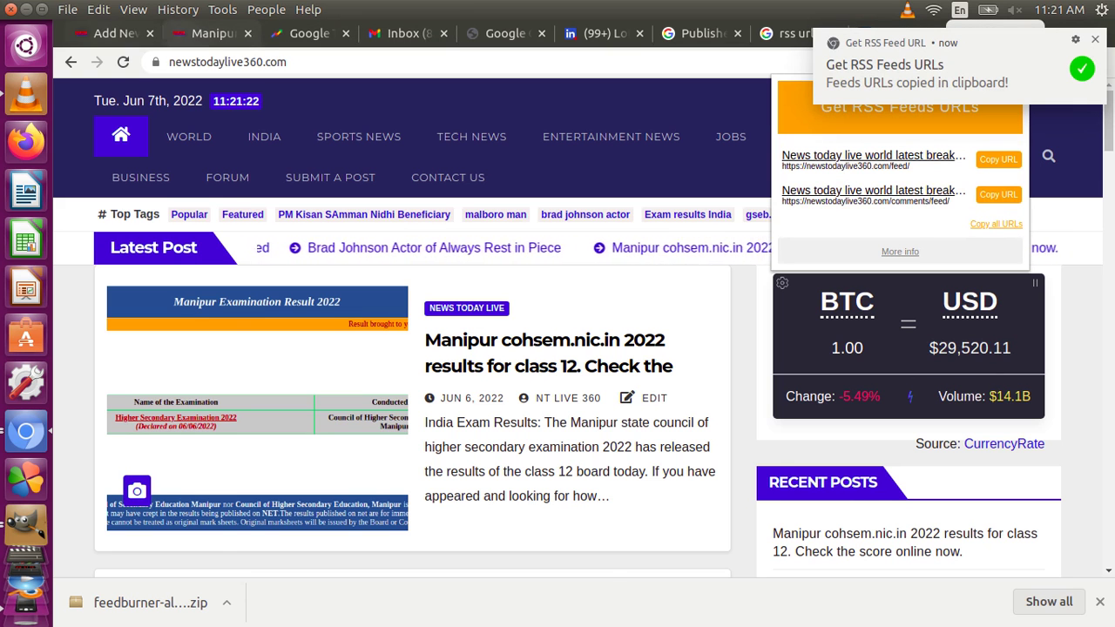
key(ctrl+Page_Up)
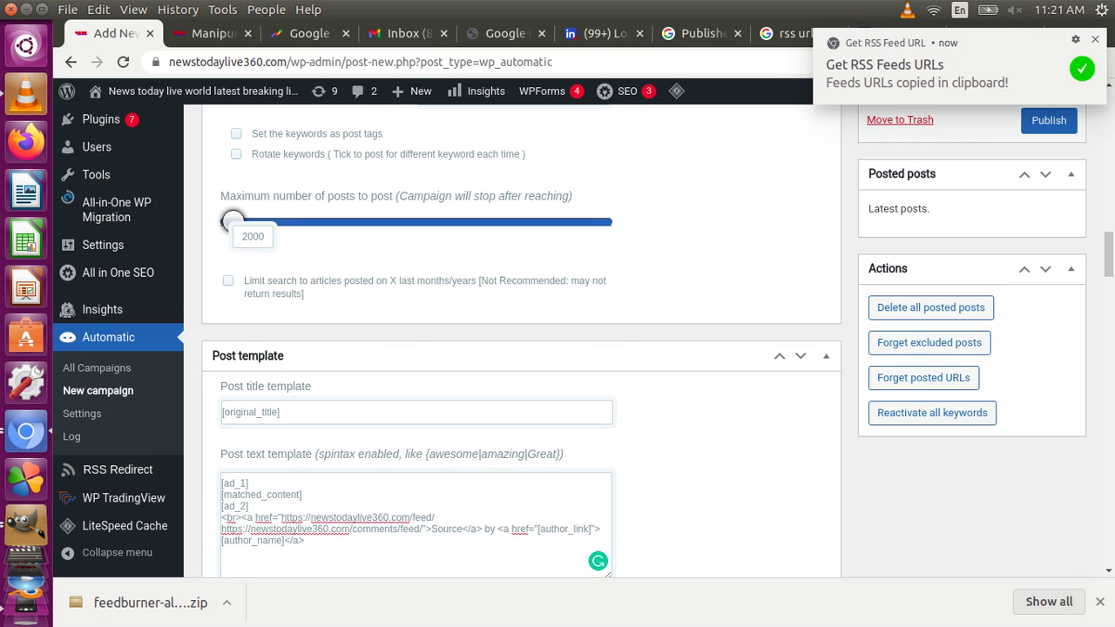
Paste the site's feed URLs over [author_link] in the post text template
drag(592, 528, 539, 528)
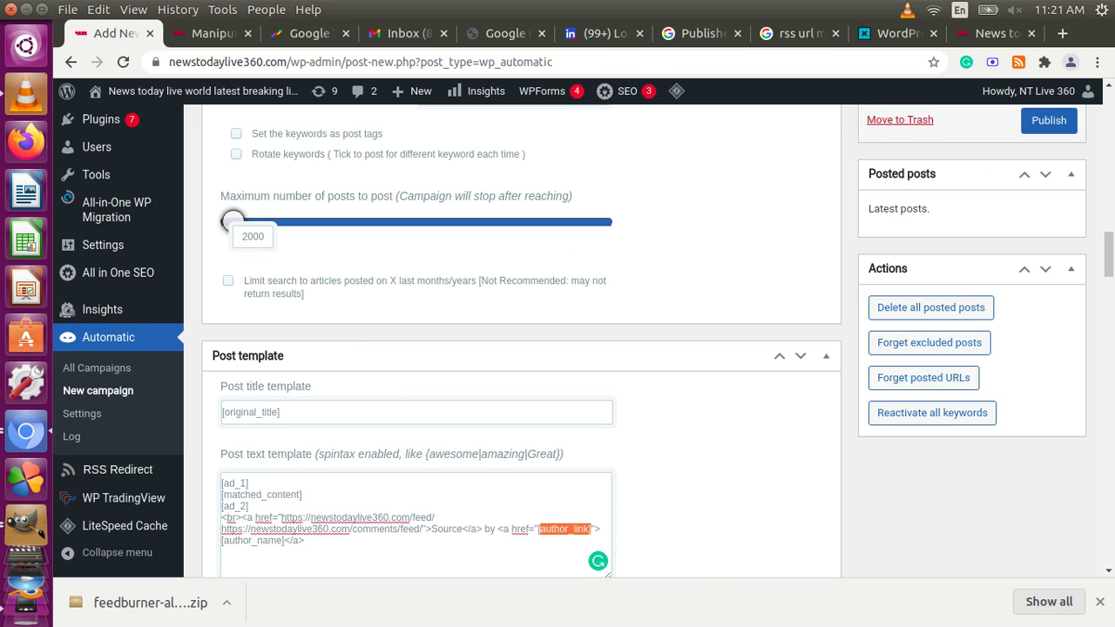
text(https://newstodaylive360.com/feed/ https://newstodaylive360.com/comments/feed/)
scroll(539, 528, down, 2)
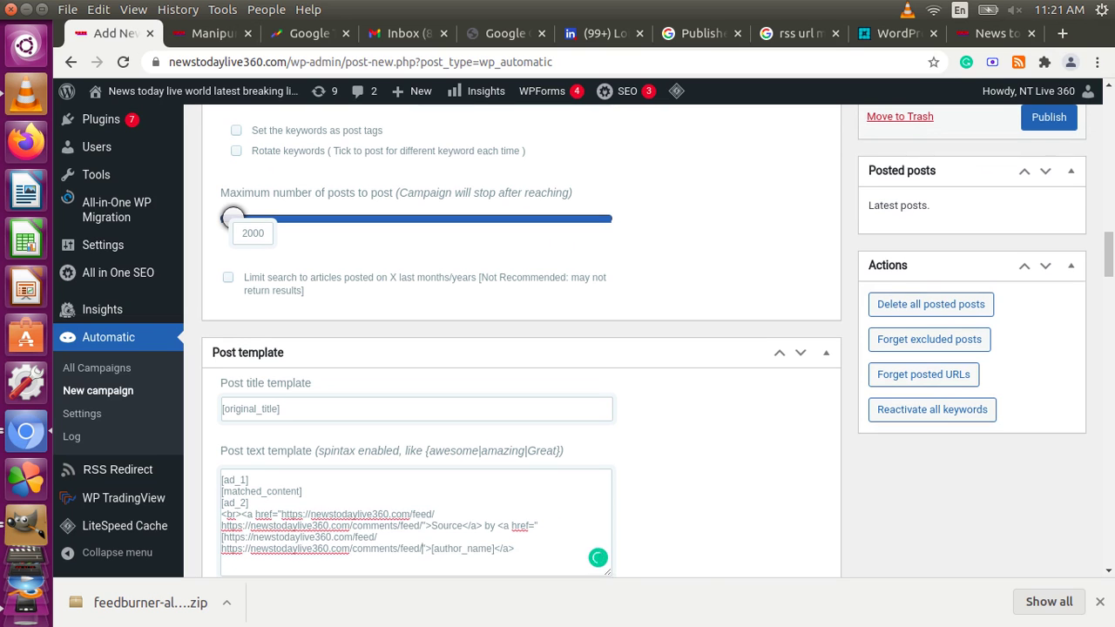
scroll(539, 529, down, 1)
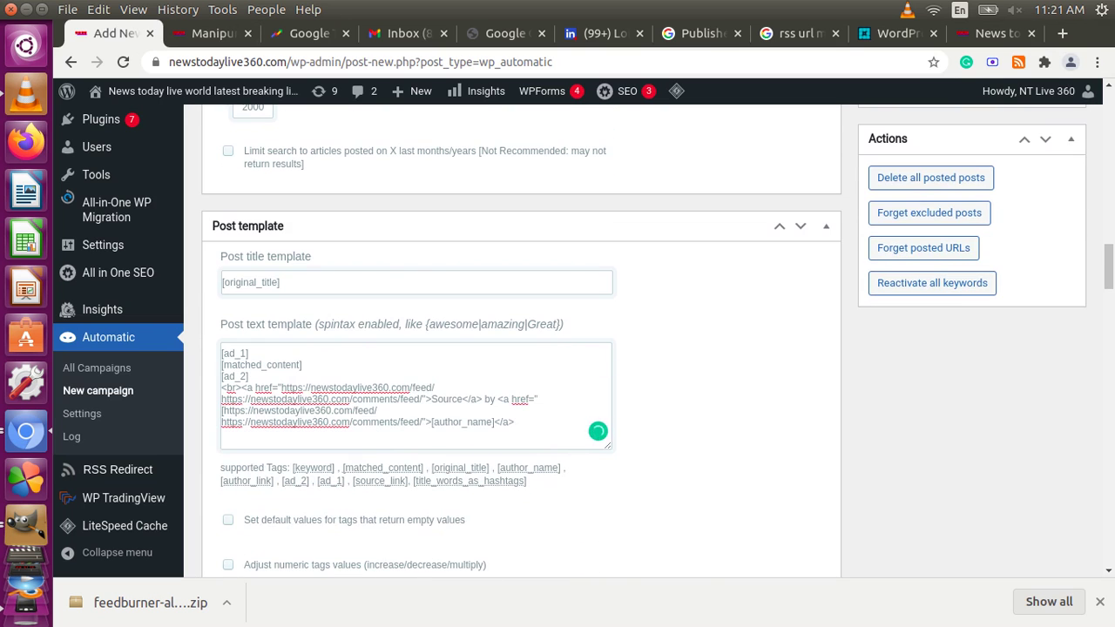
scroll(424, 291, down, 3)
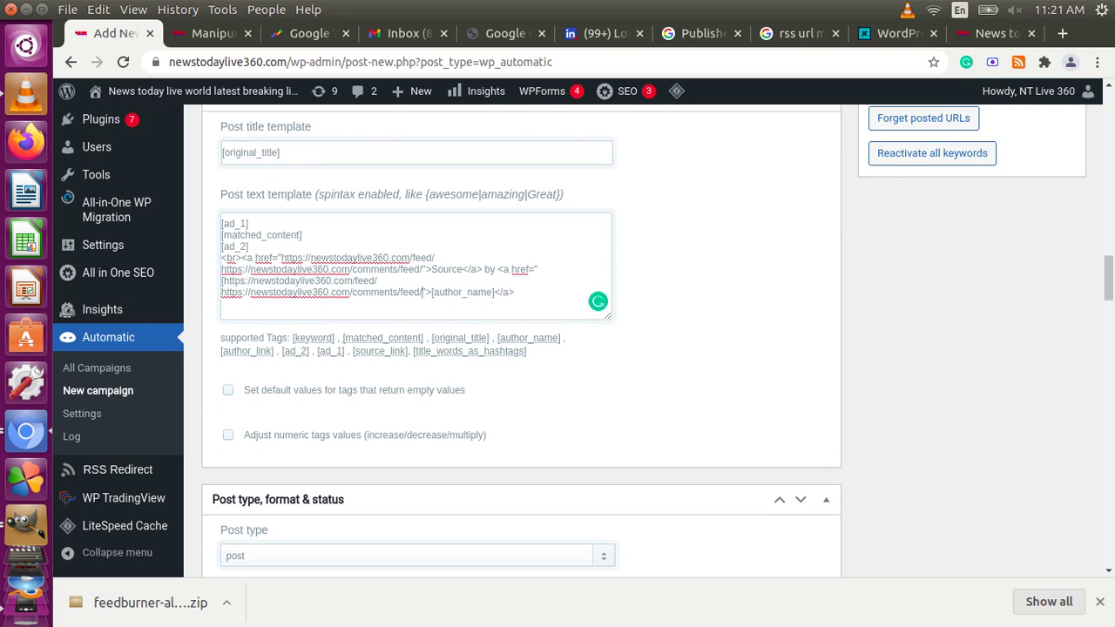
click(423, 291)
key(ctrl+z)
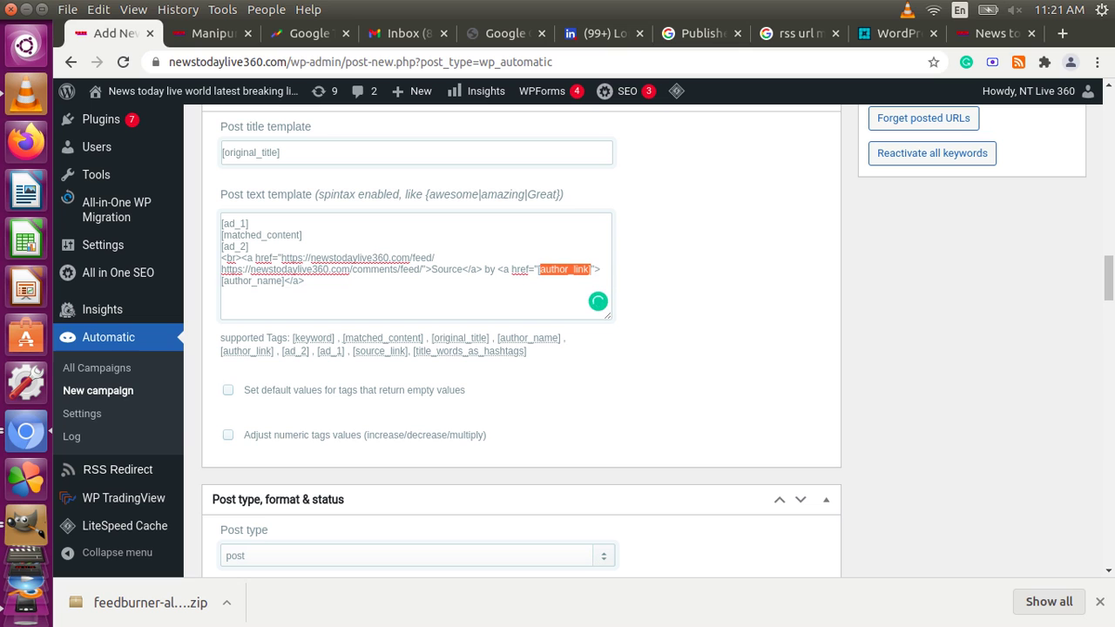
text(https://newstodaylive360.com/feed/ https://newstodaylive360.com/comments/feed/)
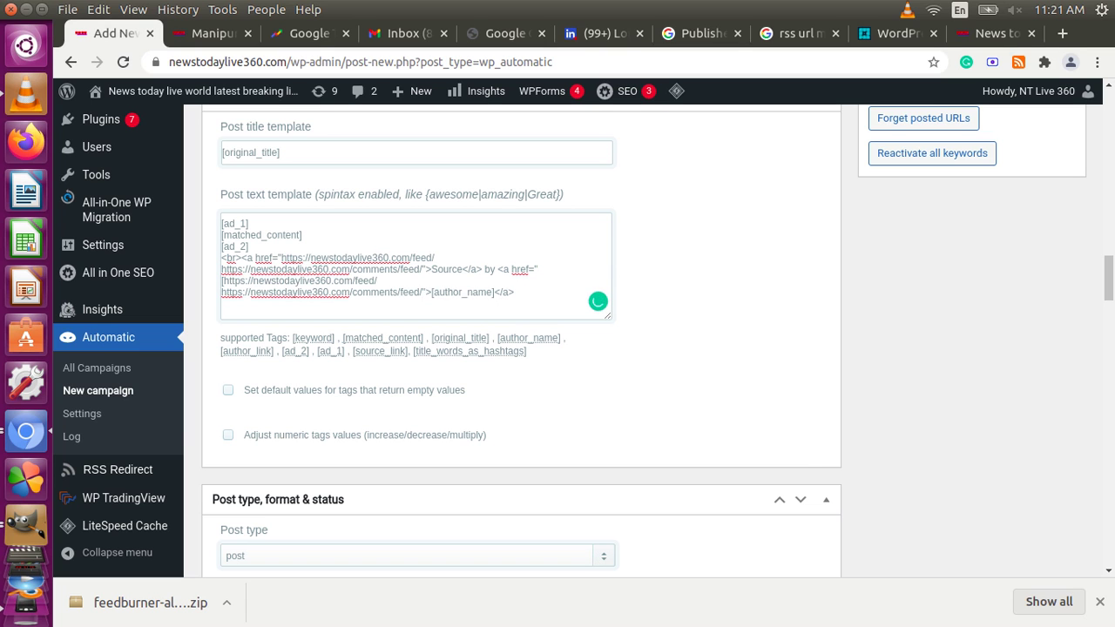
Replace the [author_name] placeholder with 'News today live 360'
drag(430, 292, 493, 291)
click(425, 291)
drag(494, 291, 431, 292)
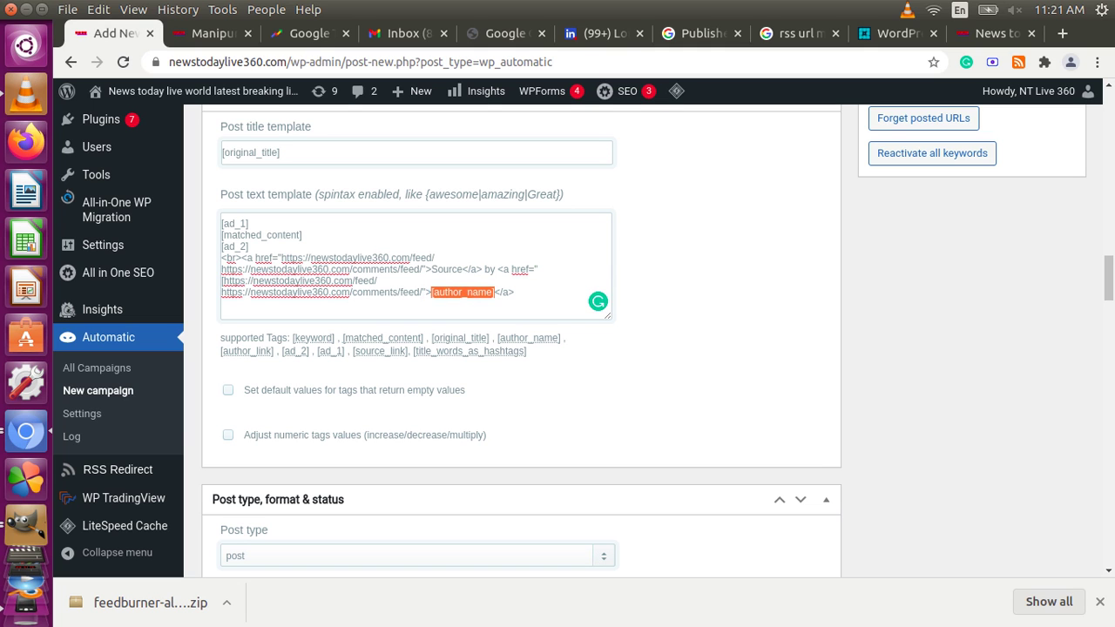
text(News to)
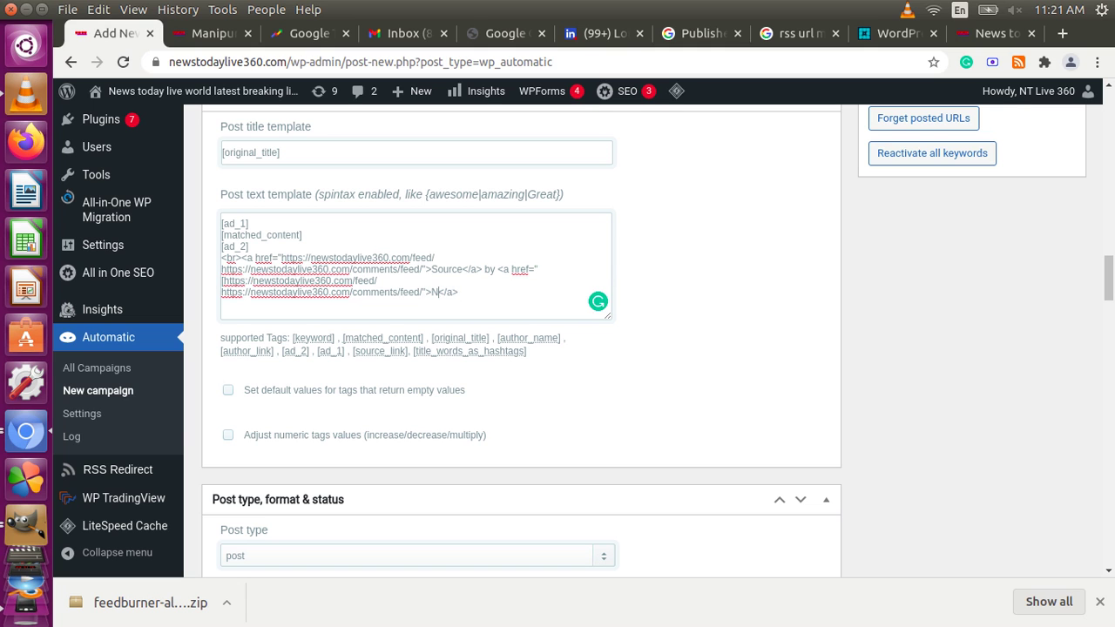
text(day live 3)
text(60)
scroll(522, 349, down, 5)
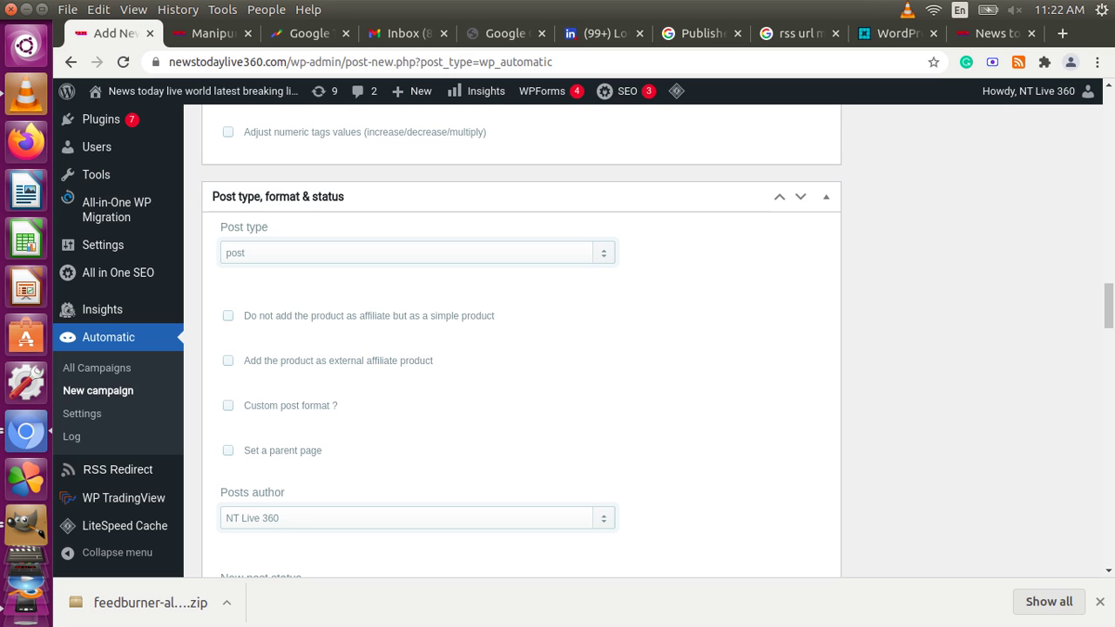
click(409, 253)
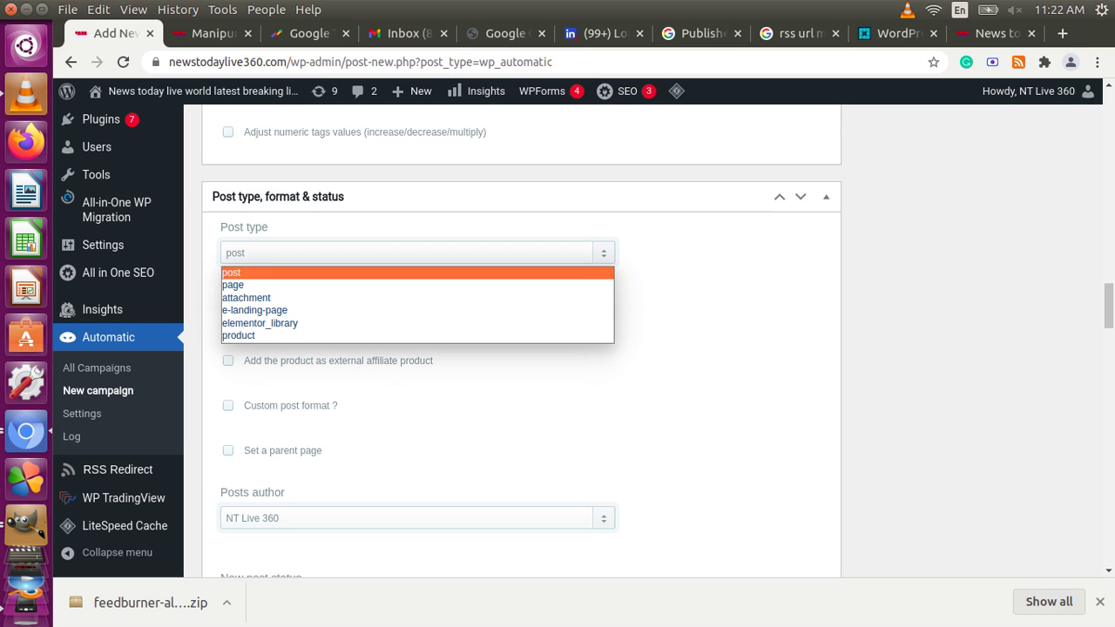
key(Escape)
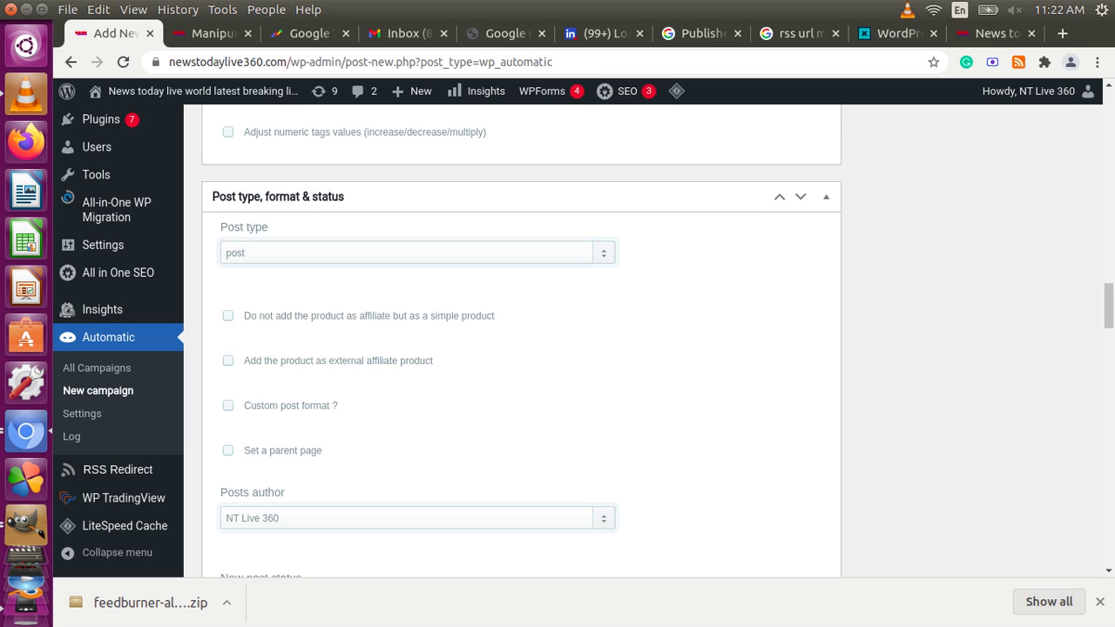
scroll(523, 348, down, 3)
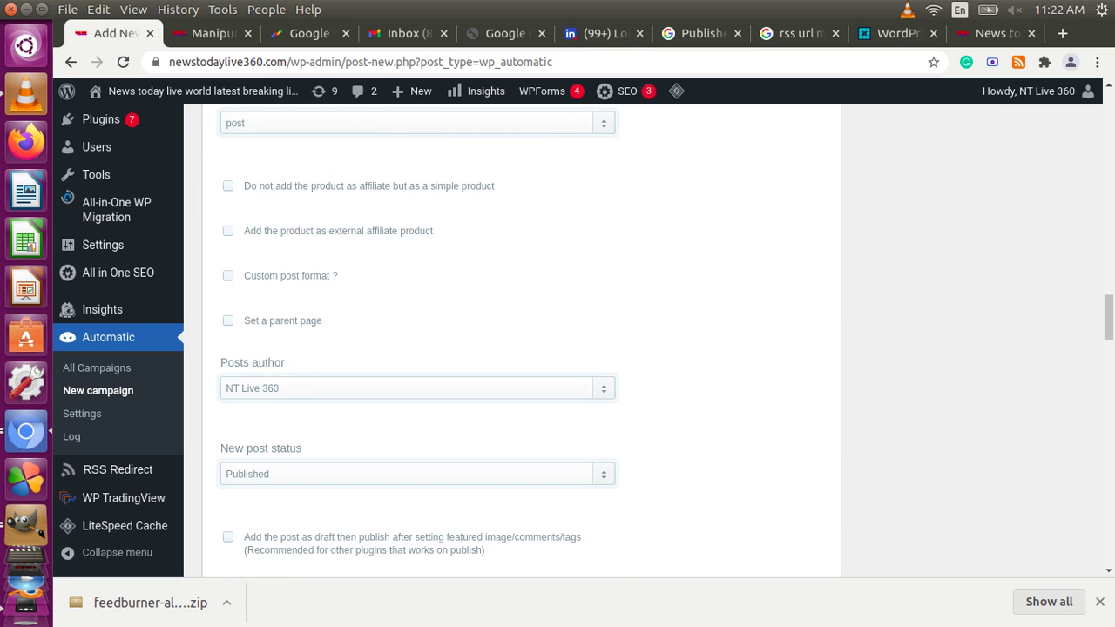
scroll(522, 348, down, 1)
scroll(523, 348, down, 4)
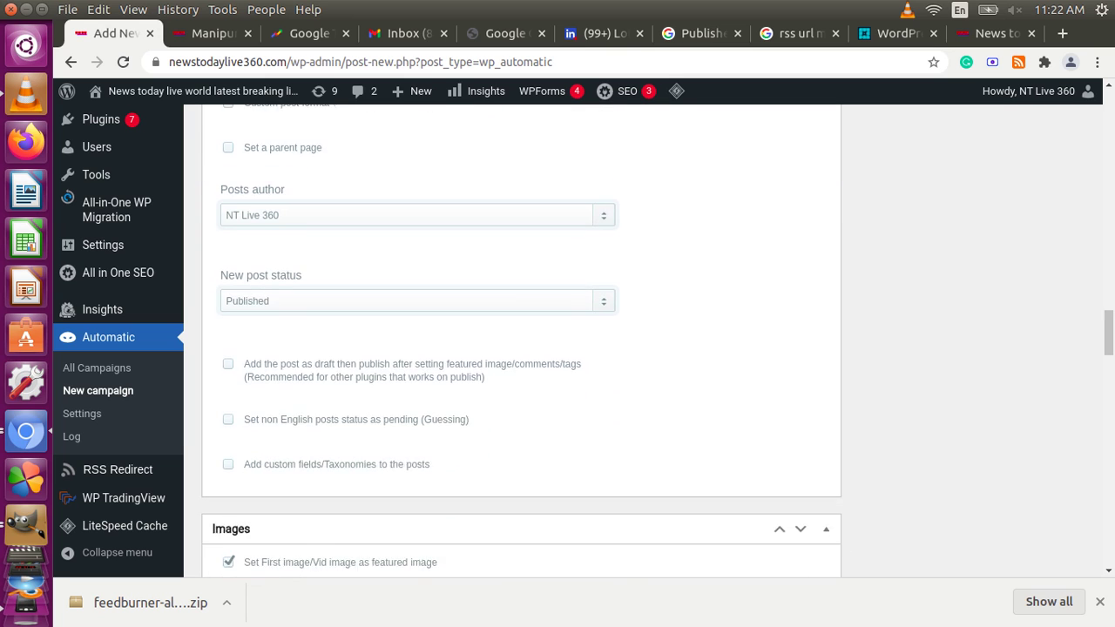
scroll(522, 348, down, 1)
scroll(523, 348, down, 2)
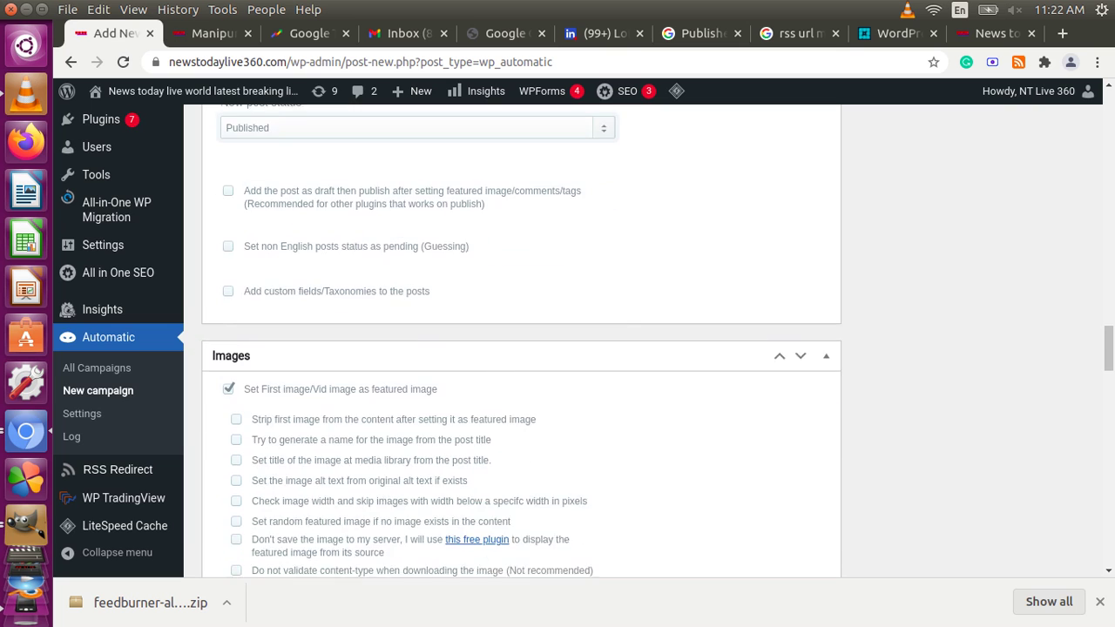
scroll(522, 348, up, 5)
scroll(523, 348, down, 2)
scroll(522, 348, down, 5)
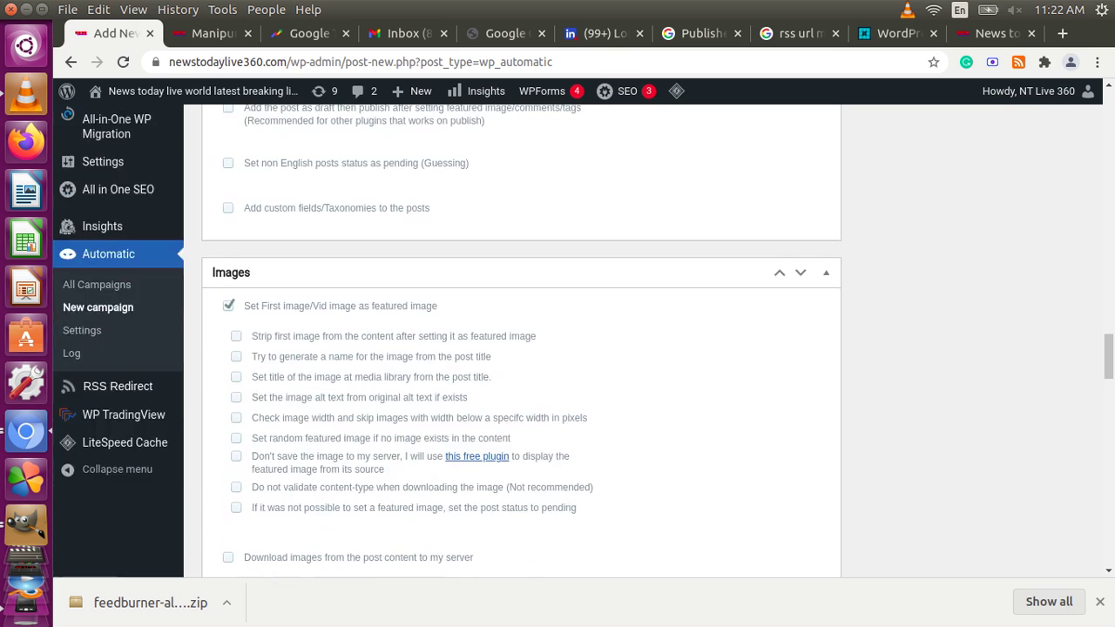
scroll(523, 349, down, 6)
scroll(523, 348, down, 6)
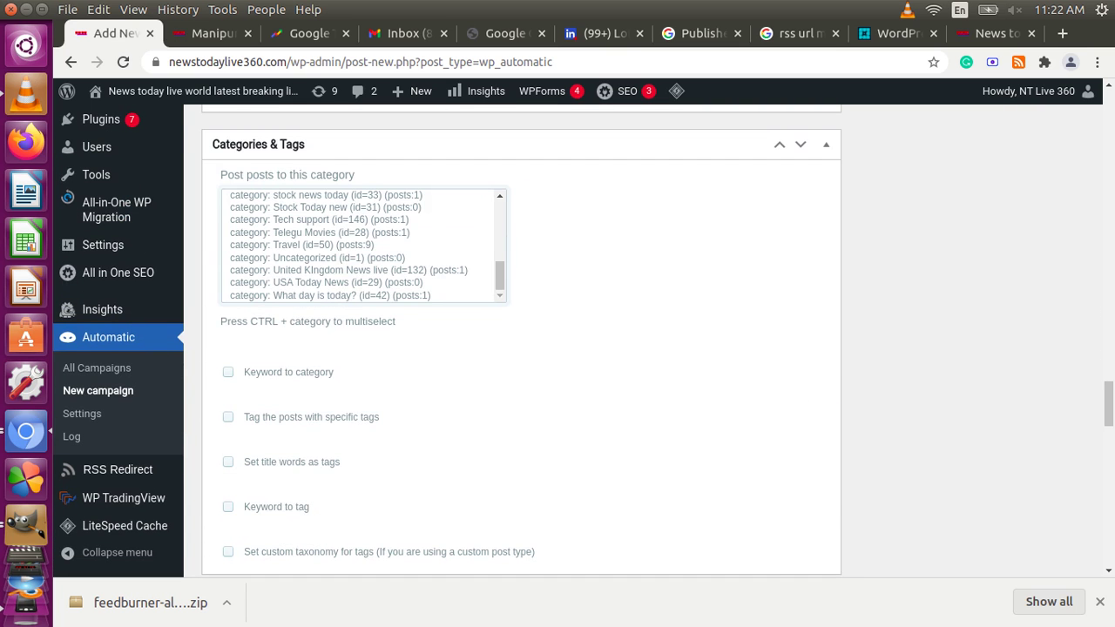
scroll(522, 349, down, 10)
scroll(522, 348, down, 7)
scroll(523, 348, down, 5)
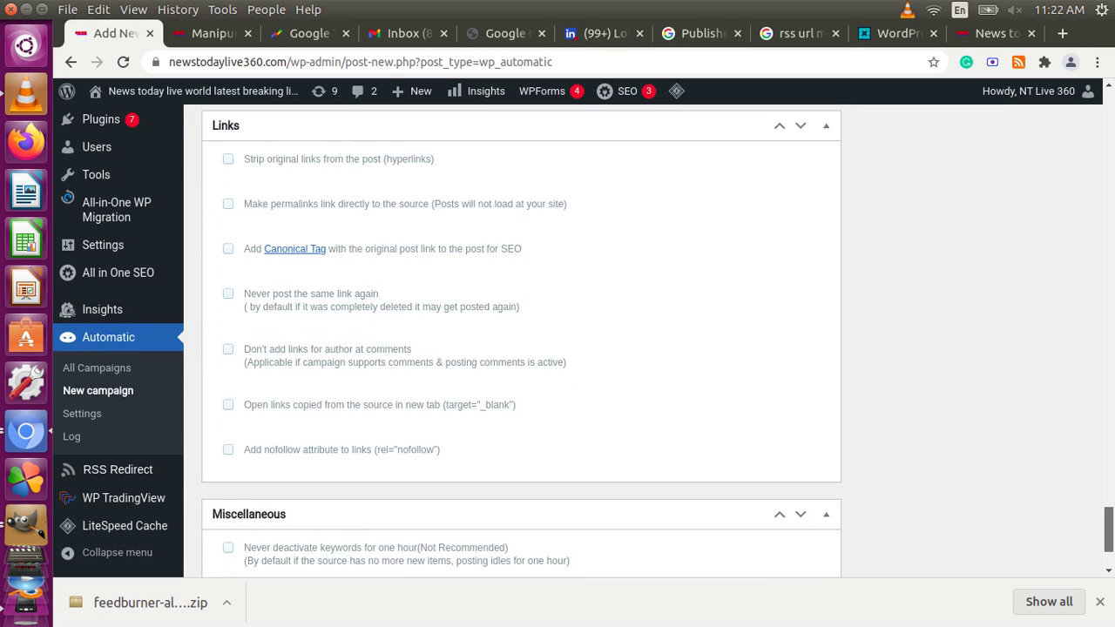
scroll(522, 348, down, 3)
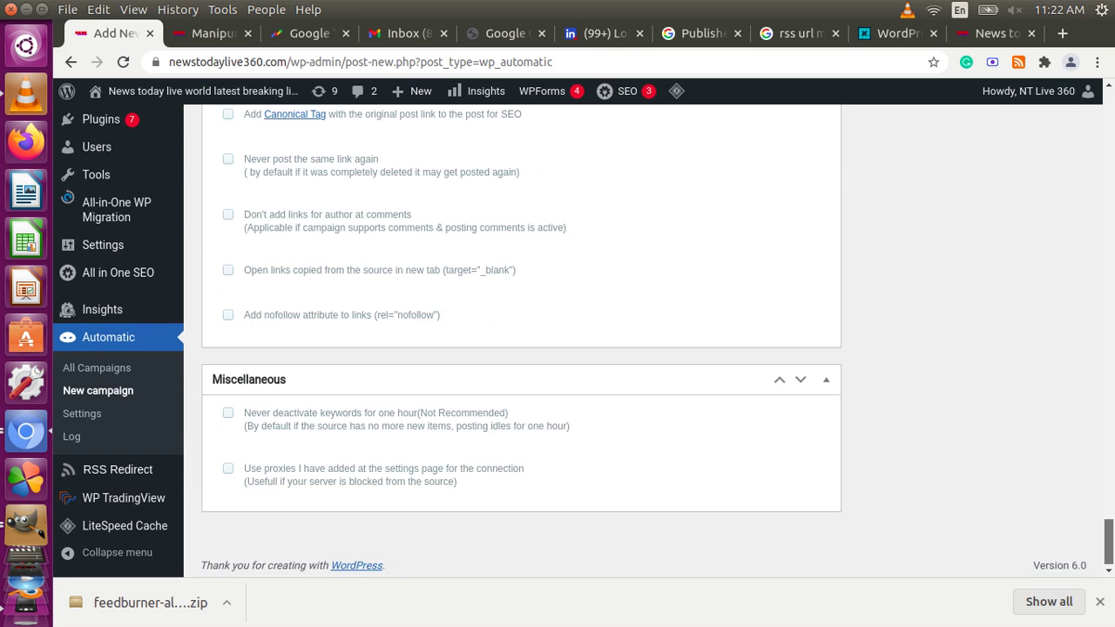
scroll(522, 348, up, 20)
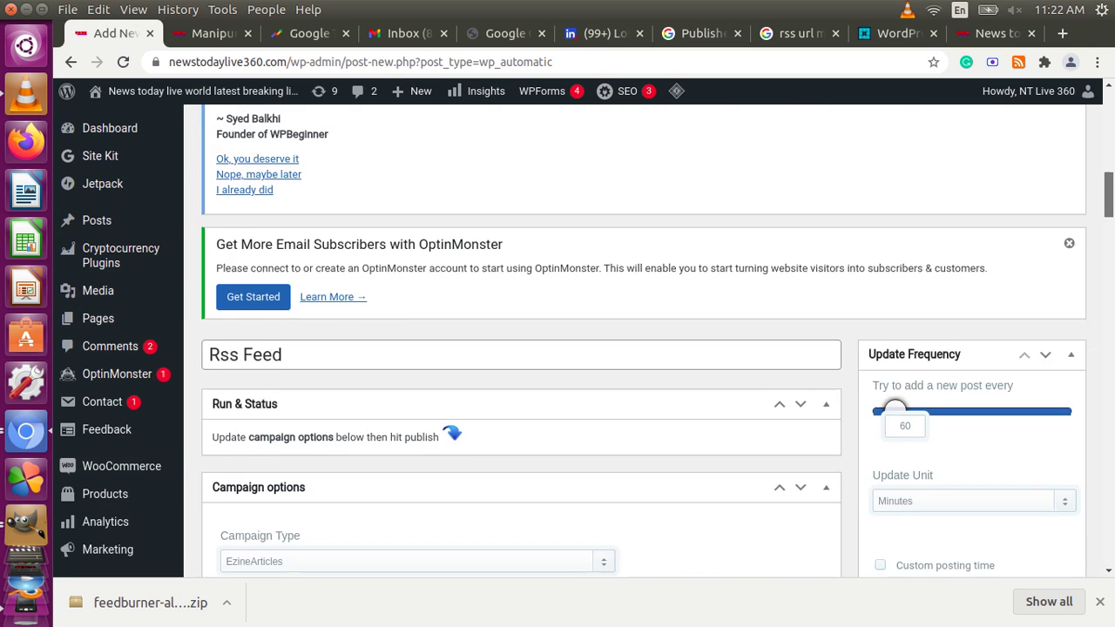
Change the campaign type to Feeds and paste the site's main and comments feed URLs as sources
scroll(522, 348, up, 1)
scroll(523, 348, down, 6)
scroll(523, 349, up, 2)
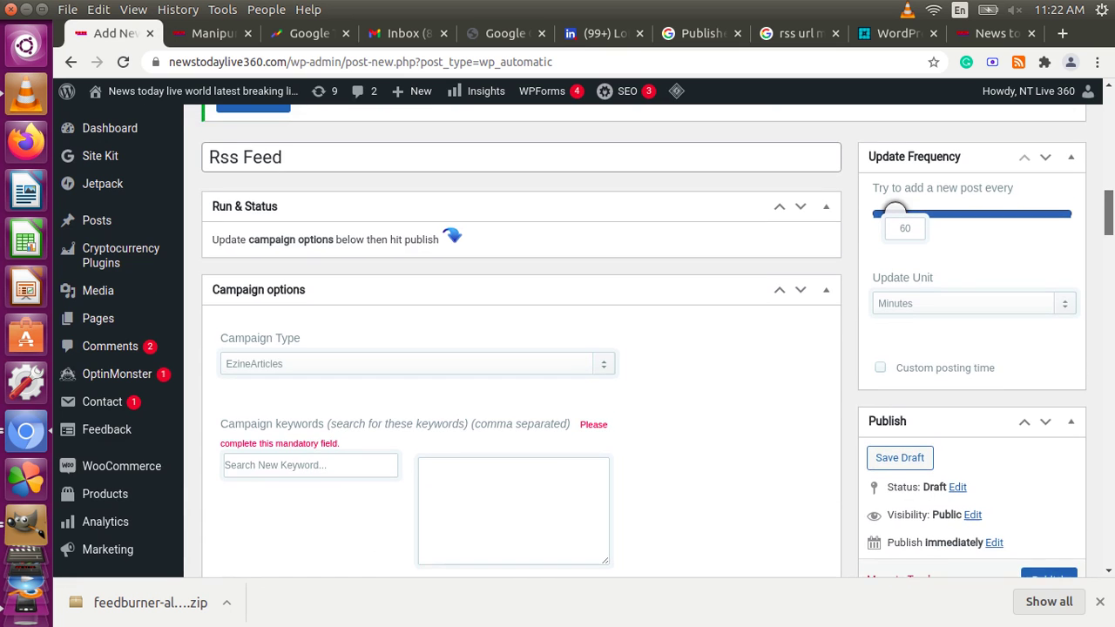
scroll(522, 349, down, 3)
scroll(522, 348, up, 1)
scroll(522, 348, up, 4)
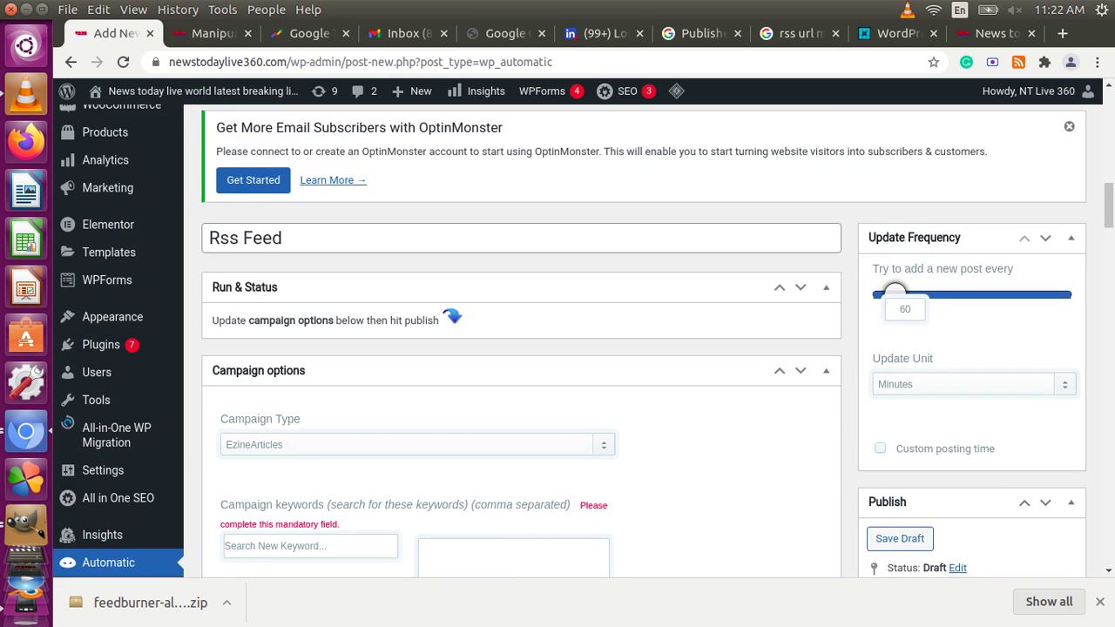
scroll(522, 348, down, 5)
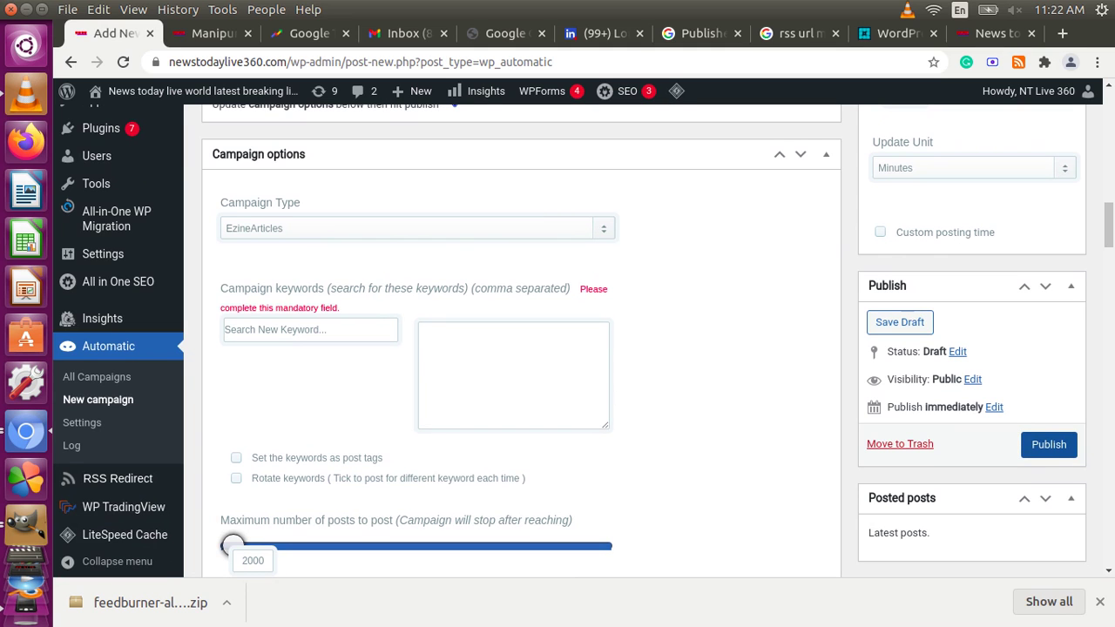
click(1048, 444)
click(409, 228)
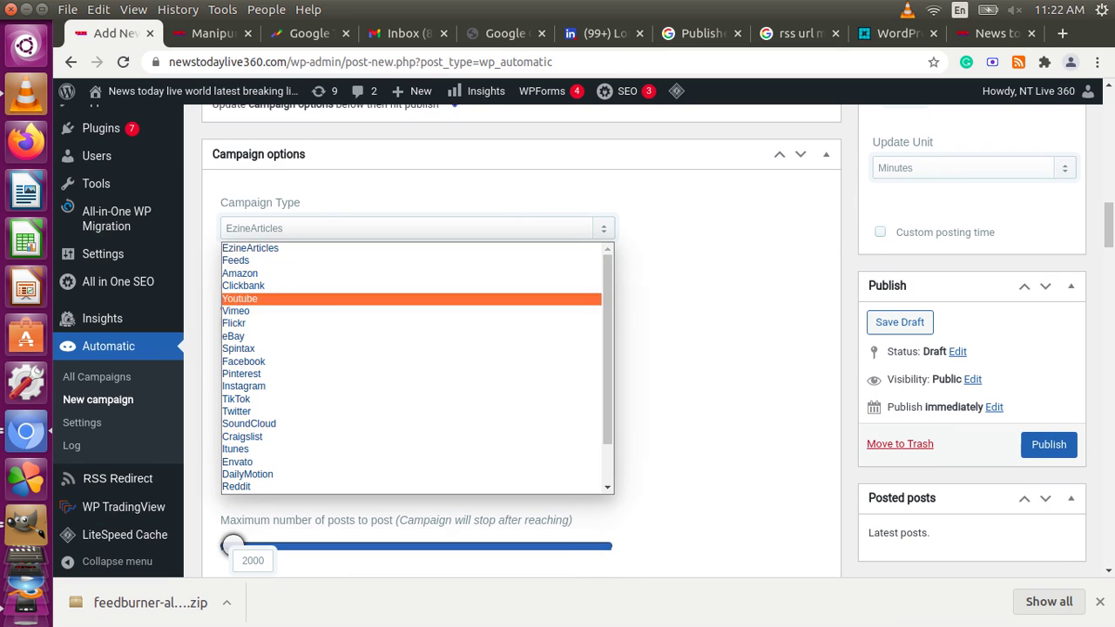
key(Escape)
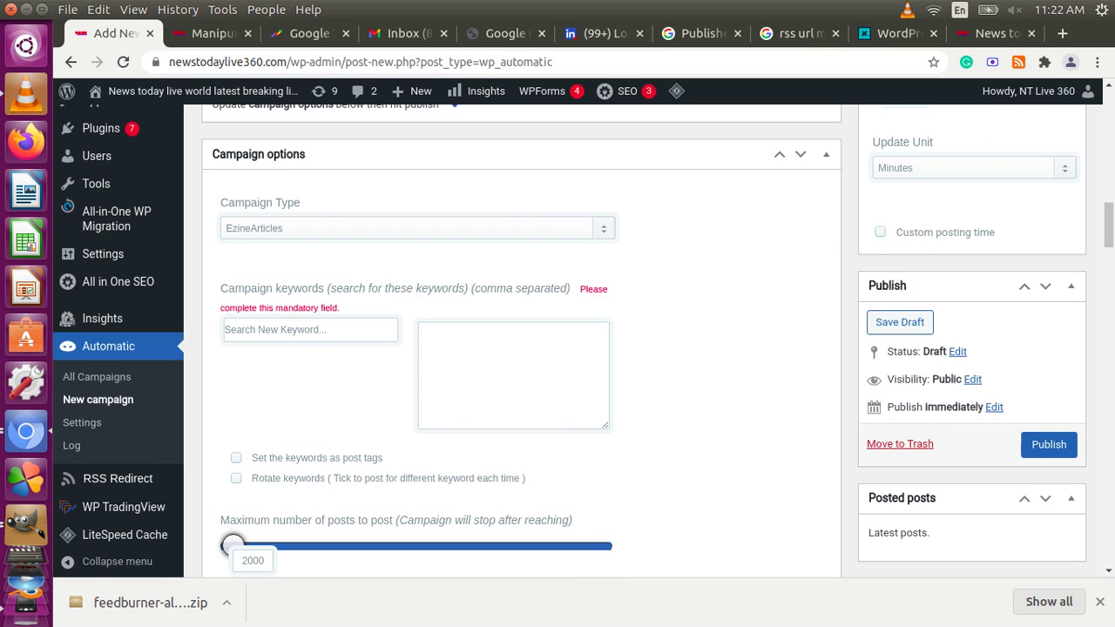
key(Down)
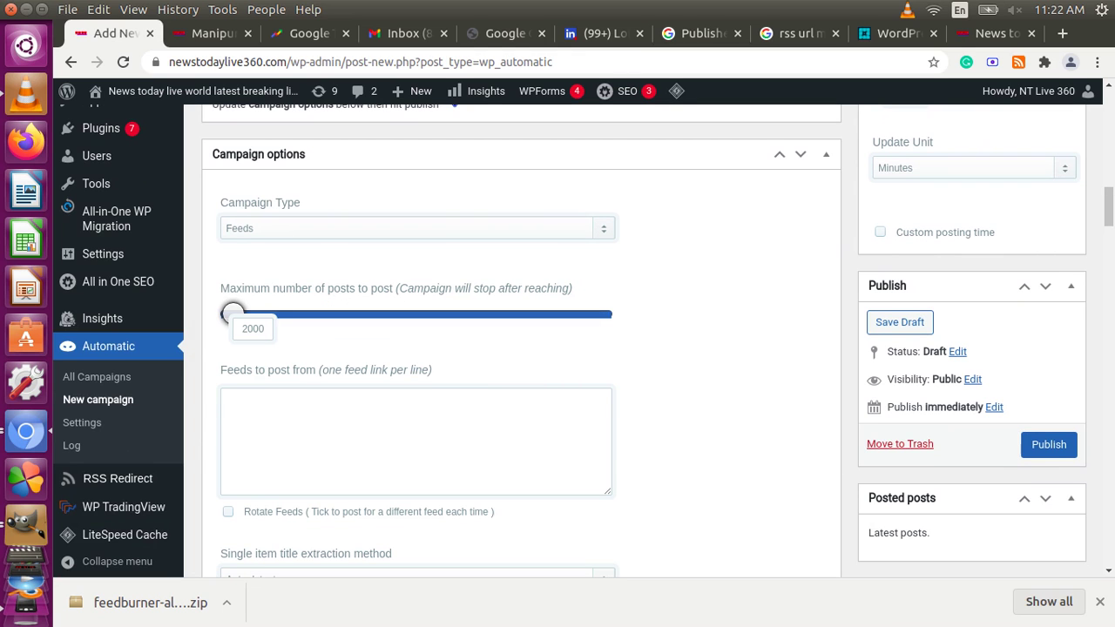
text(https://newstodaylive360.com/feed/ https://newstodaylive360.com/comments/feed/)
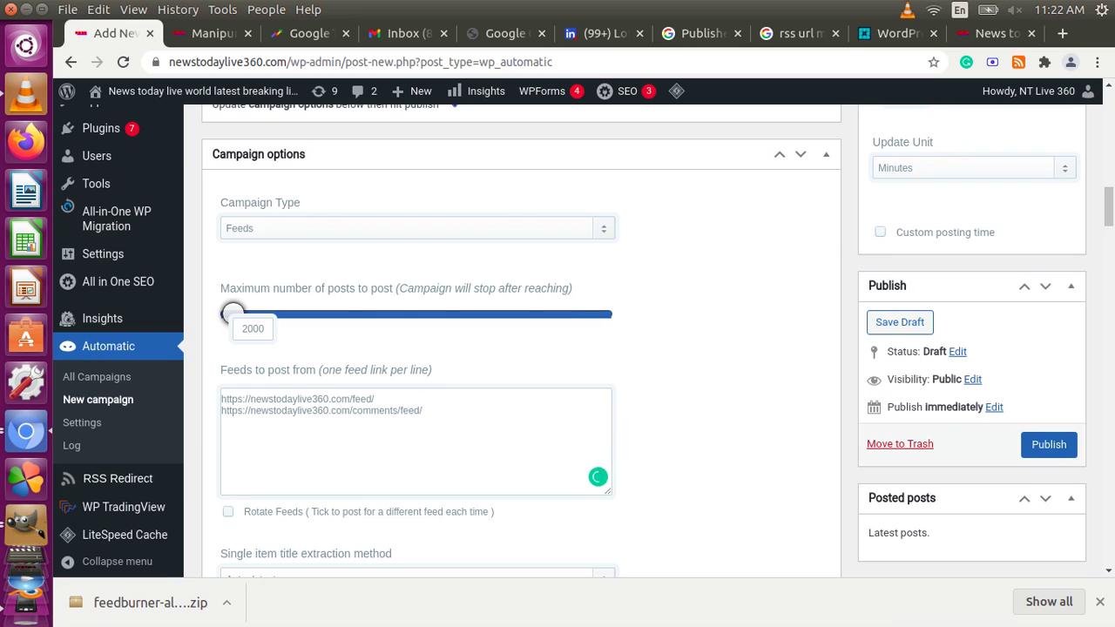
Turn on Rotate Feeds, leaving APIFY.COM single-page loading switched off
scroll(523, 348, down, 4)
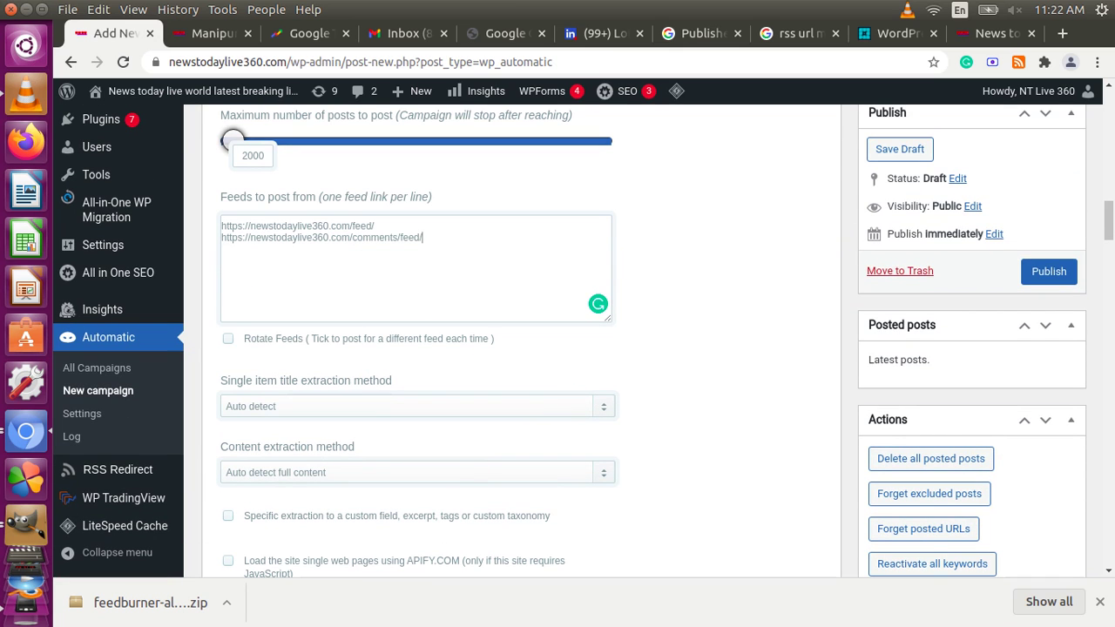
click(227, 337)
scroll(418, 348, down, 5)
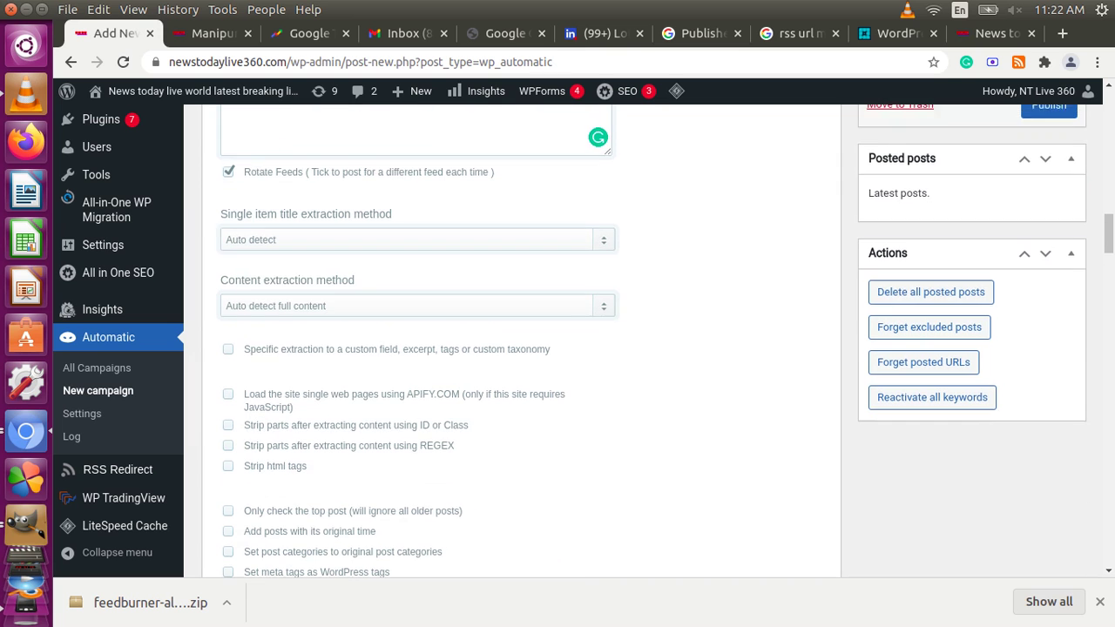
scroll(523, 348, down, 1)
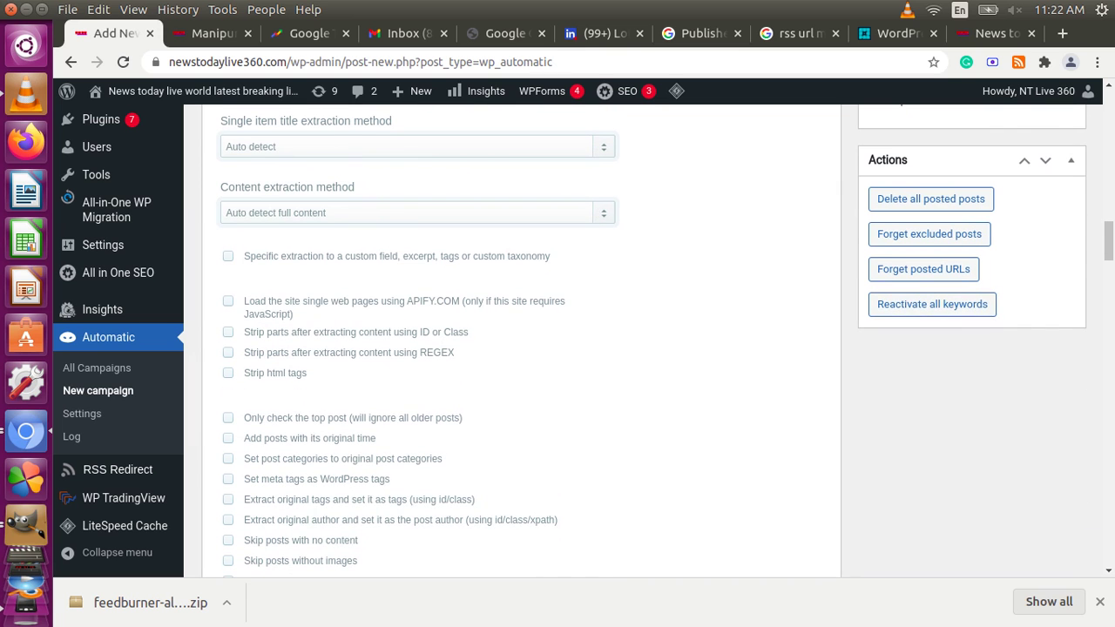
scroll(523, 348, down, 2)
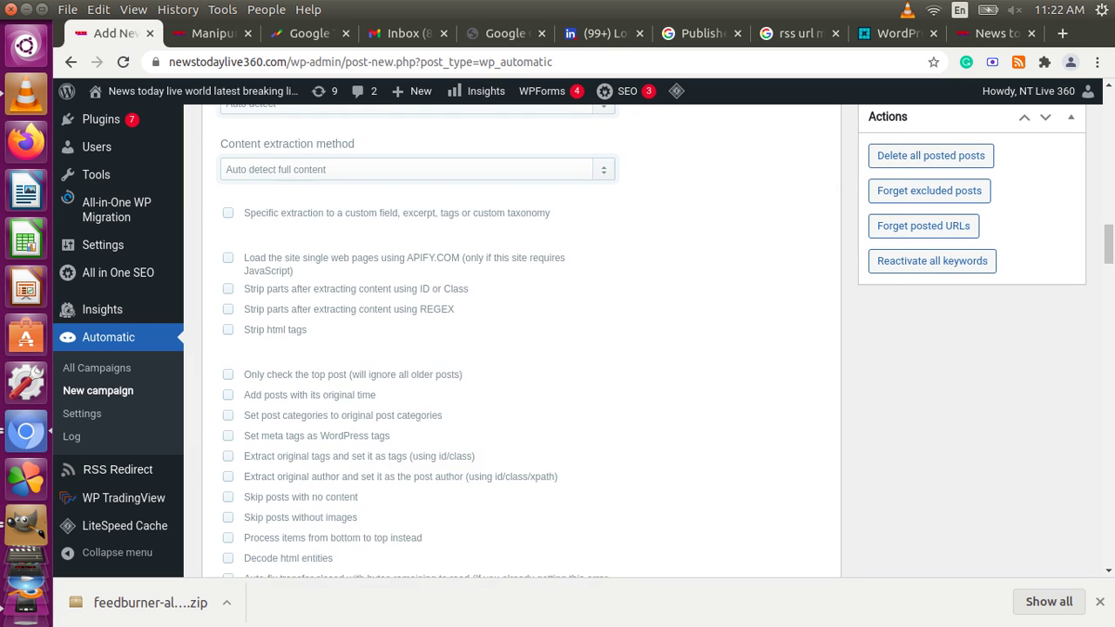
scroll(522, 349, down, 1)
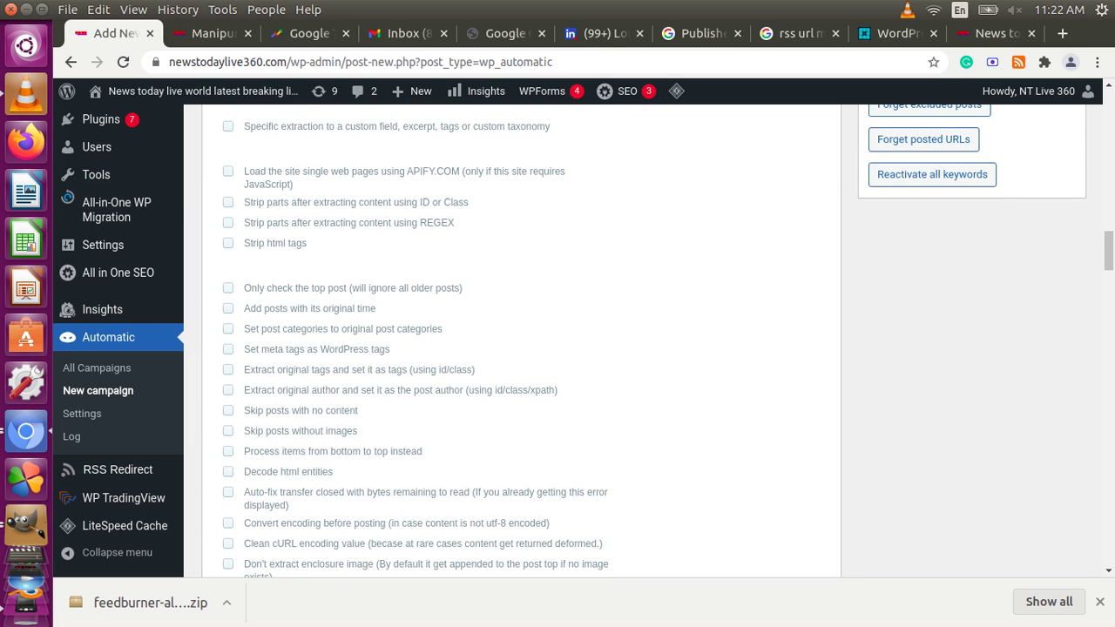
click(228, 170)
click(228, 171)
Tick 'Skip posts with no content' and move down to the Post template section
scroll(523, 340, down, 3)
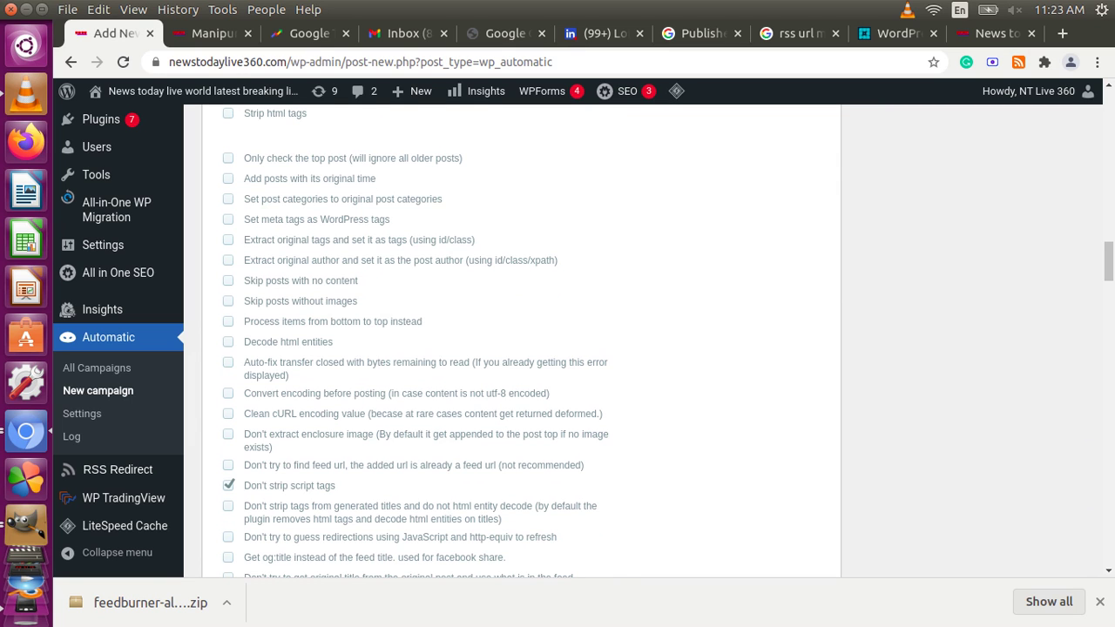
click(228, 281)
scroll(415, 340, down, 3)
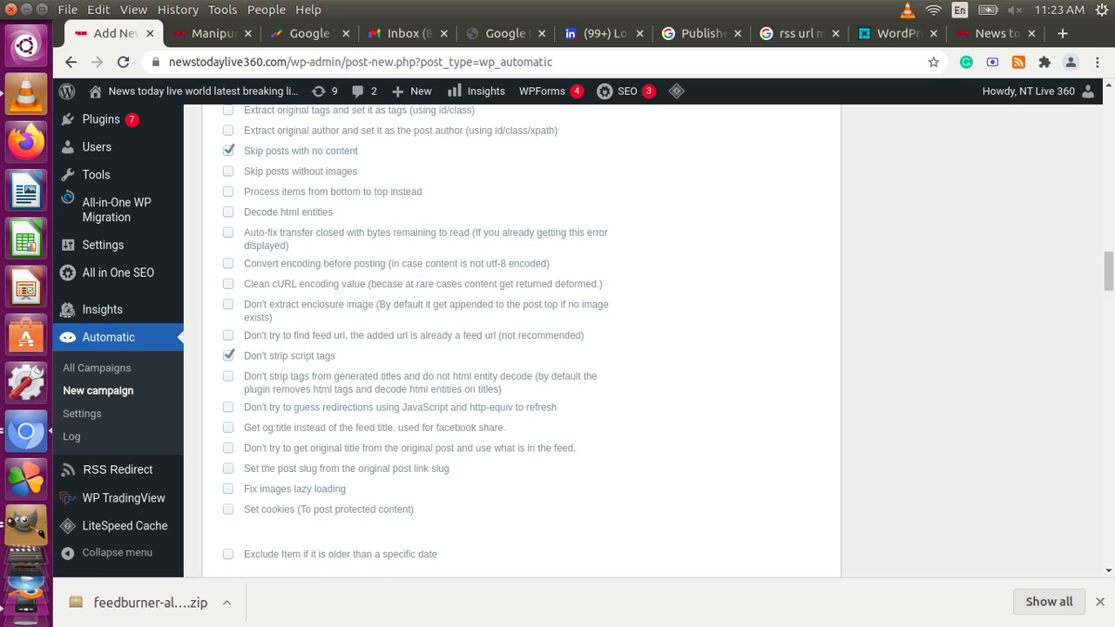
scroll(520, 340, down, 3)
scroll(521, 340, down, 3)
scroll(521, 340, down, 3)
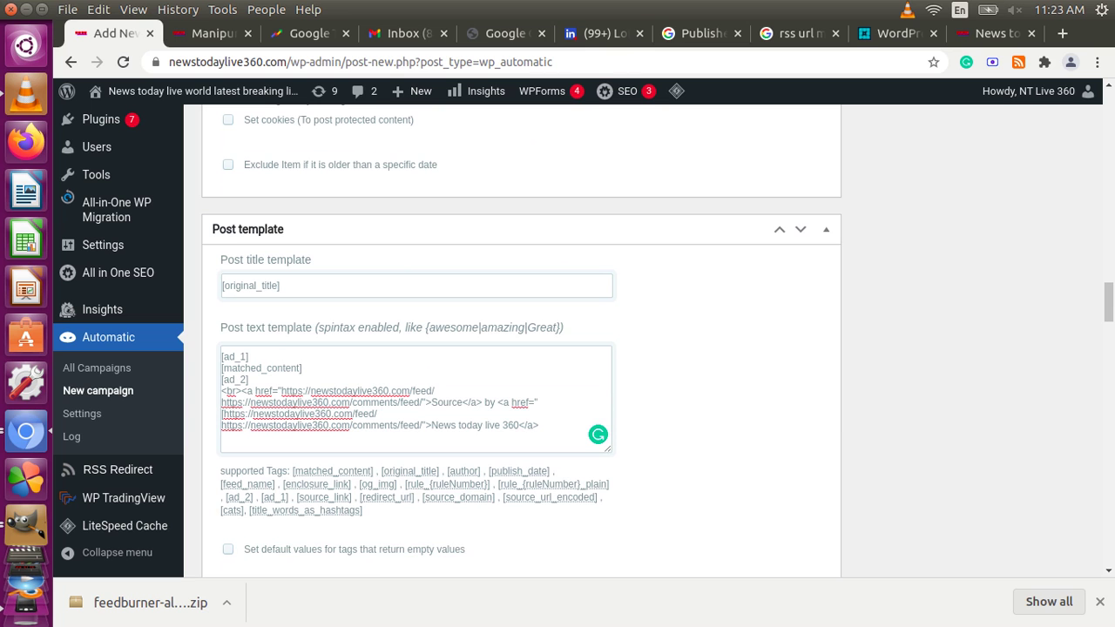
scroll(521, 340, down, 4)
scroll(520, 340, down, 3)
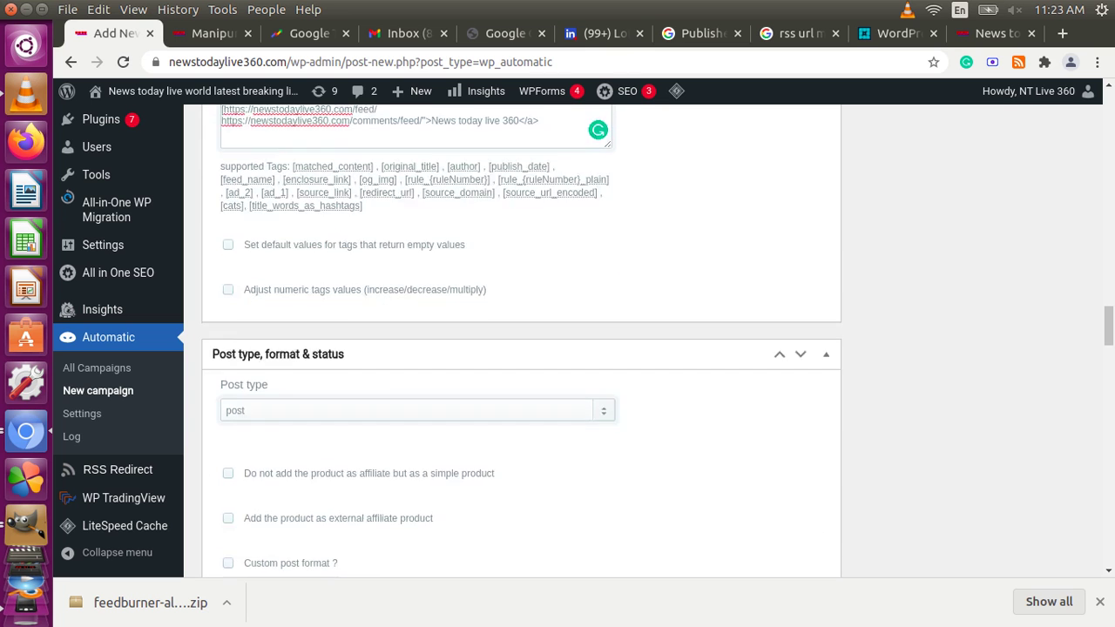
scroll(521, 340, down, 5)
scroll(521, 340, down, 4)
scroll(520, 339, down, 5)
scroll(520, 339, down, 3)
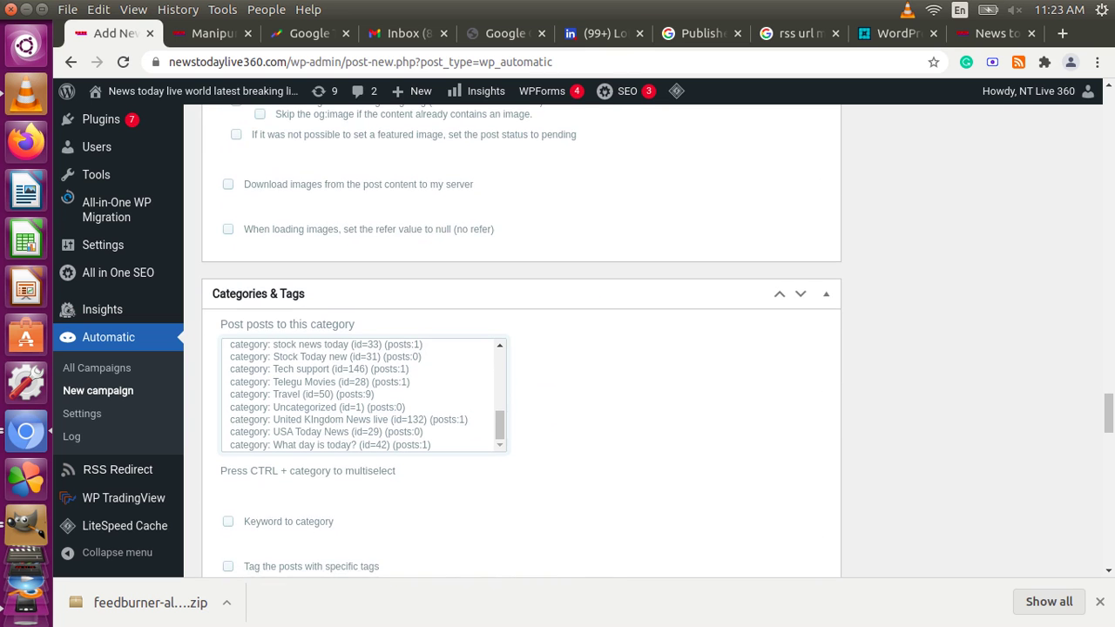
drag(1109, 413, 1109, 184)
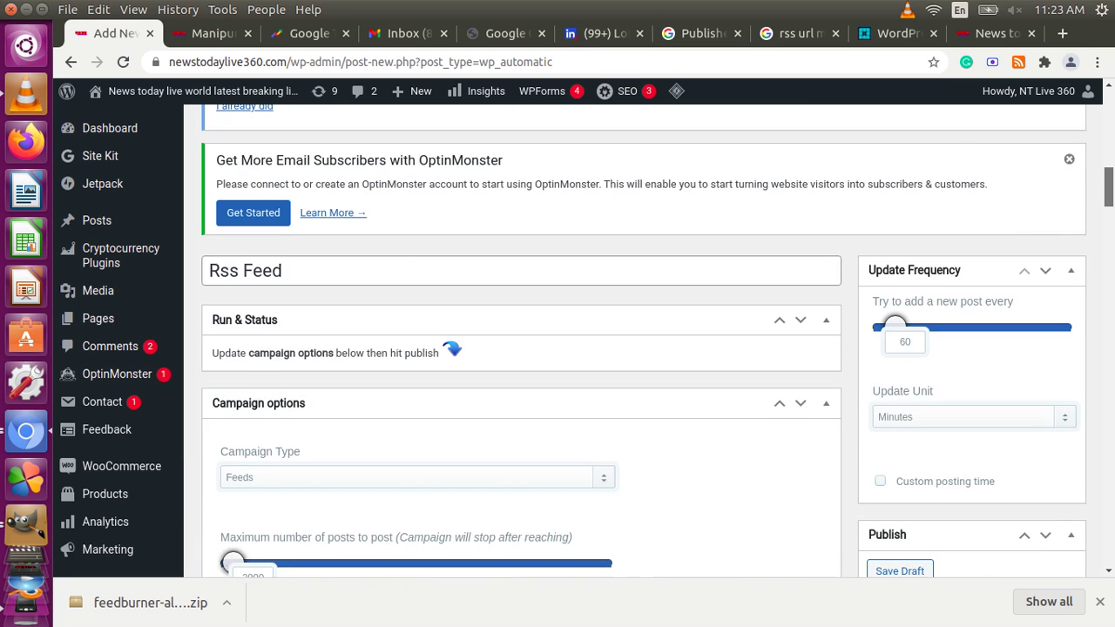
scroll(644, 342, down, 3)
scroll(643, 341, up, 2)
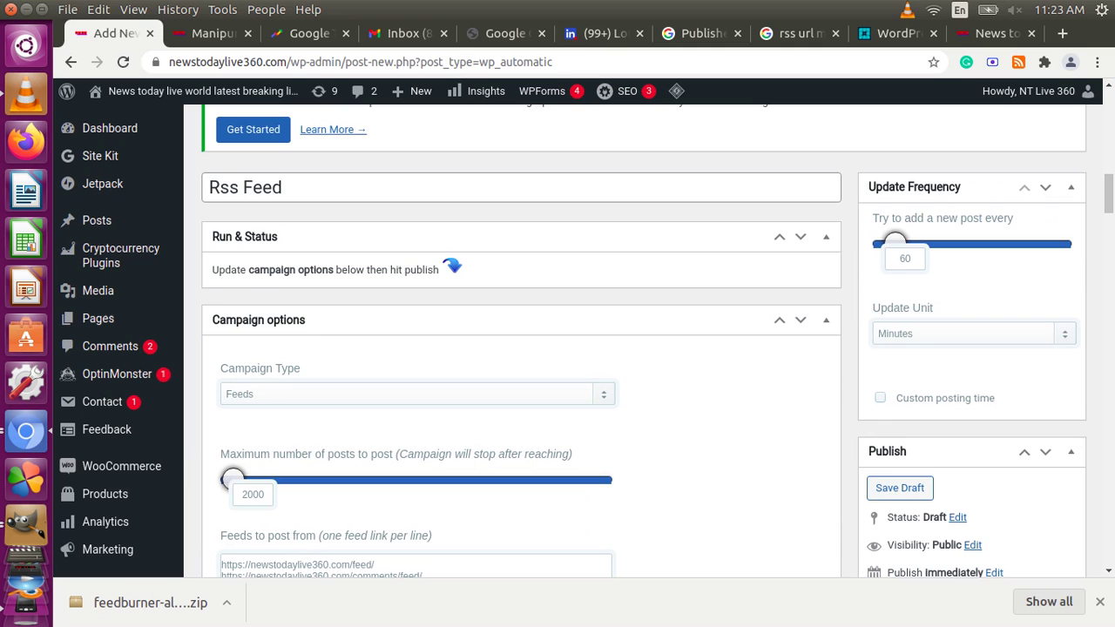
click(826, 236)
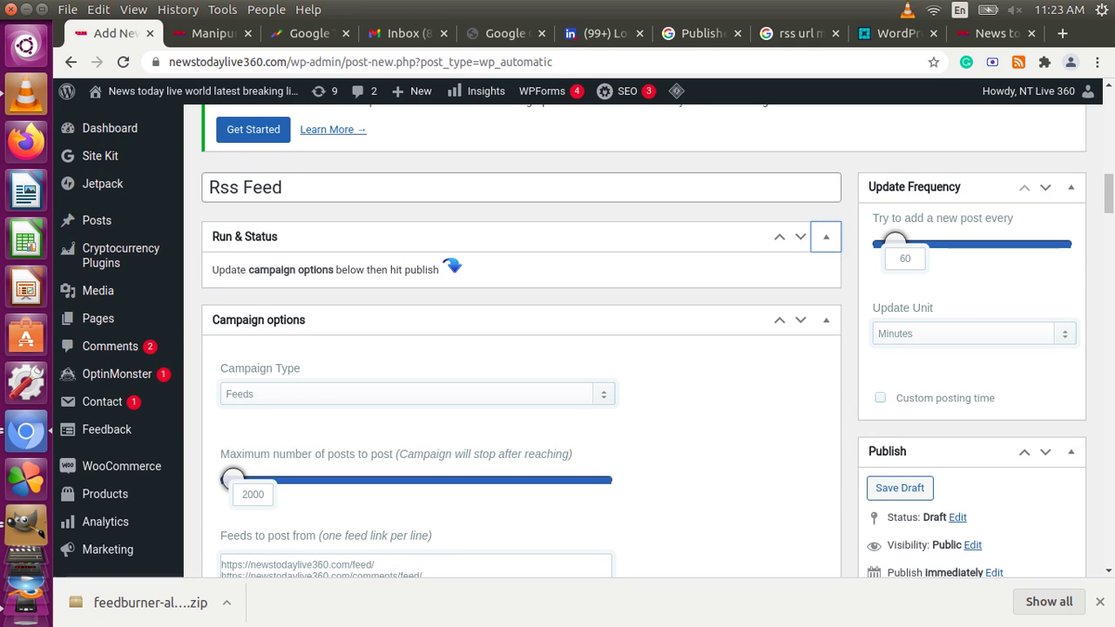
click(825, 236)
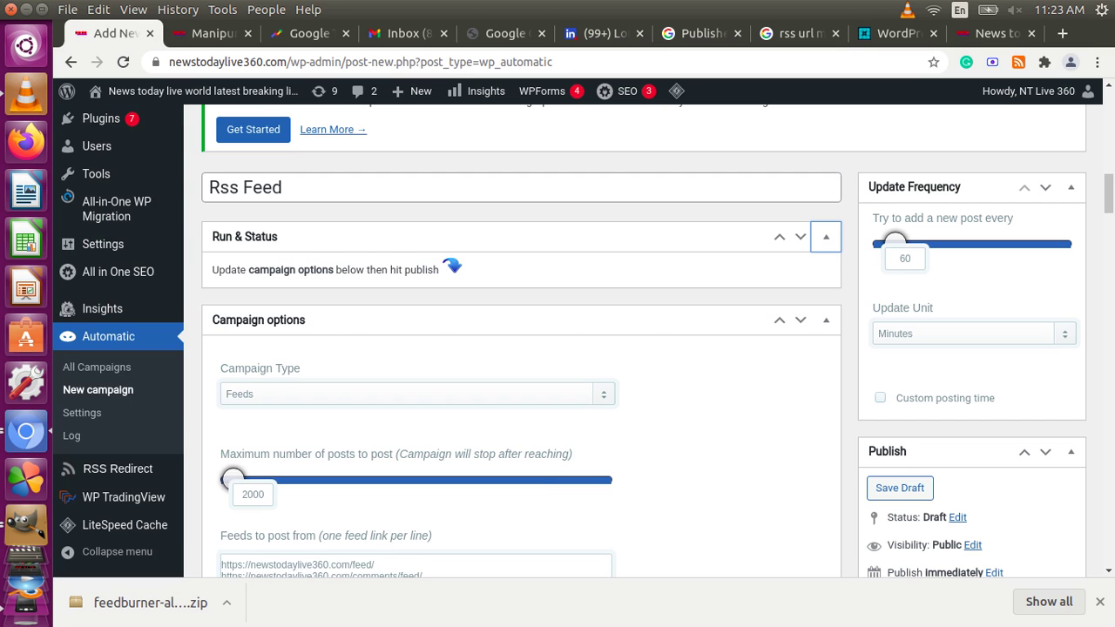
scroll(558, 339, down, 3)
scroll(558, 339, down, 2)
scroll(558, 340, down, 2)
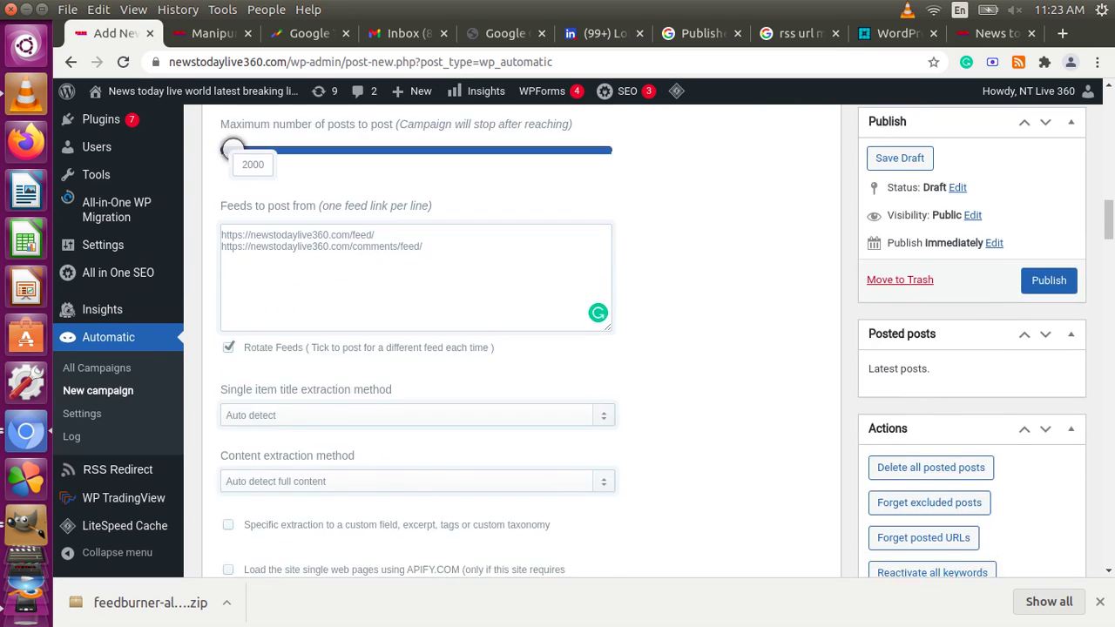
scroll(558, 340, down, 2)
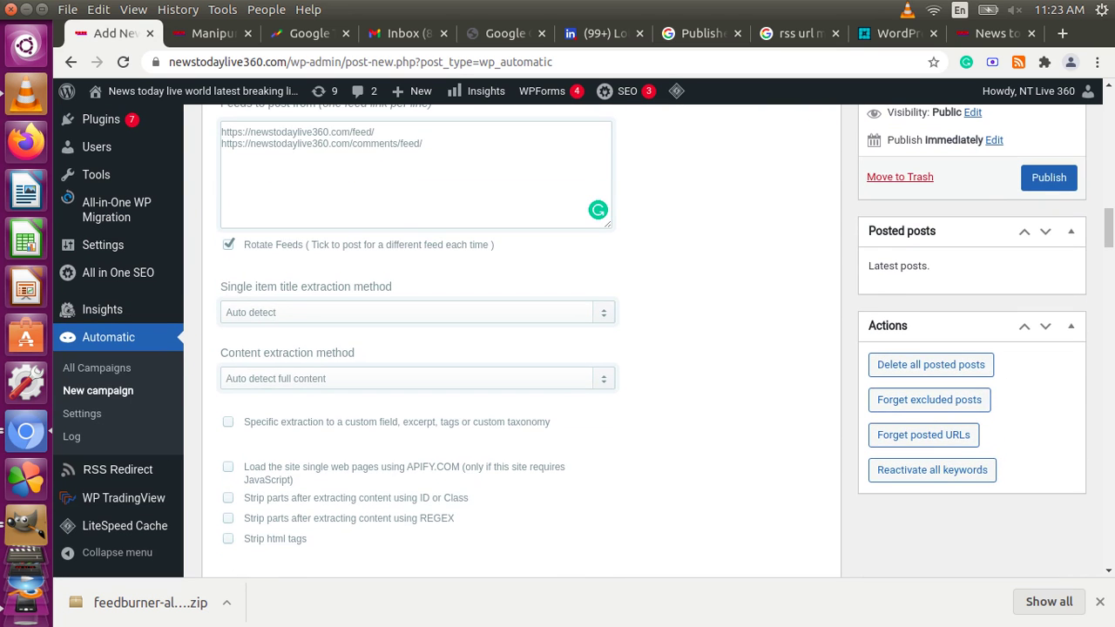
scroll(557, 340, down, 2)
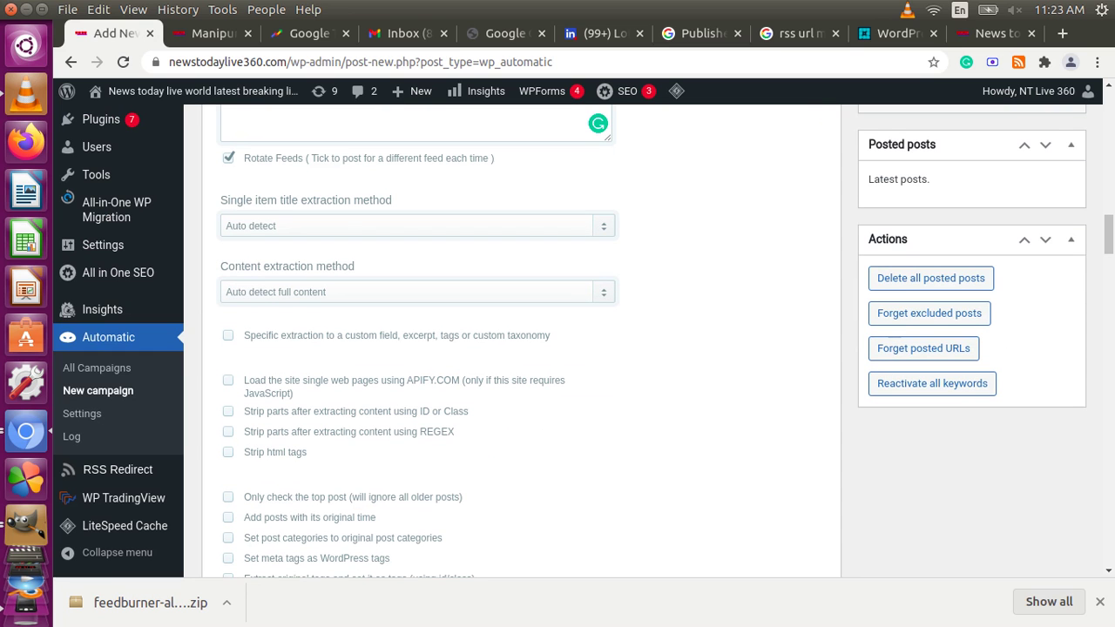
scroll(557, 339, down, 1)
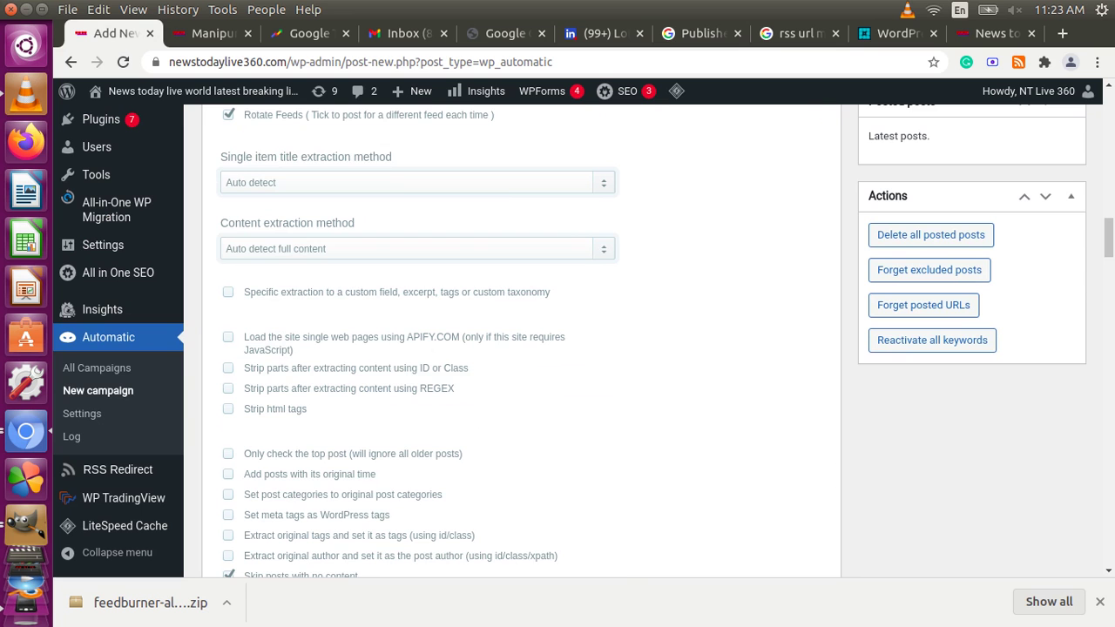
scroll(558, 340, down, 4)
scroll(557, 340, down, 3)
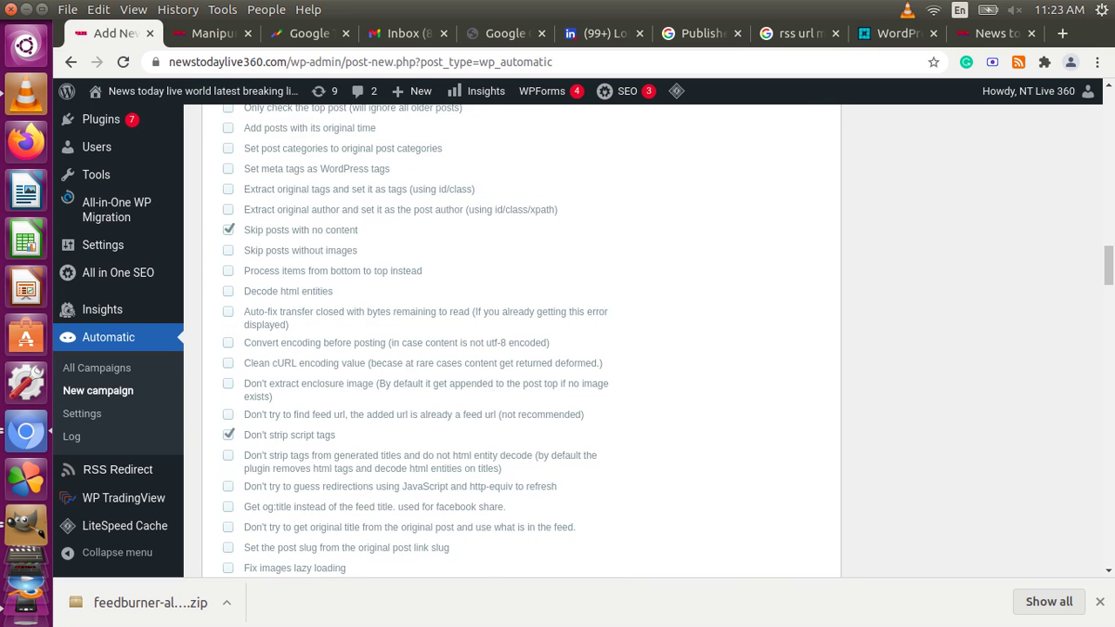
scroll(523, 339, down, 2)
scroll(522, 340, down, 2)
scroll(522, 339, down, 3)
scroll(522, 339, down, 2)
scroll(523, 340, down, 2)
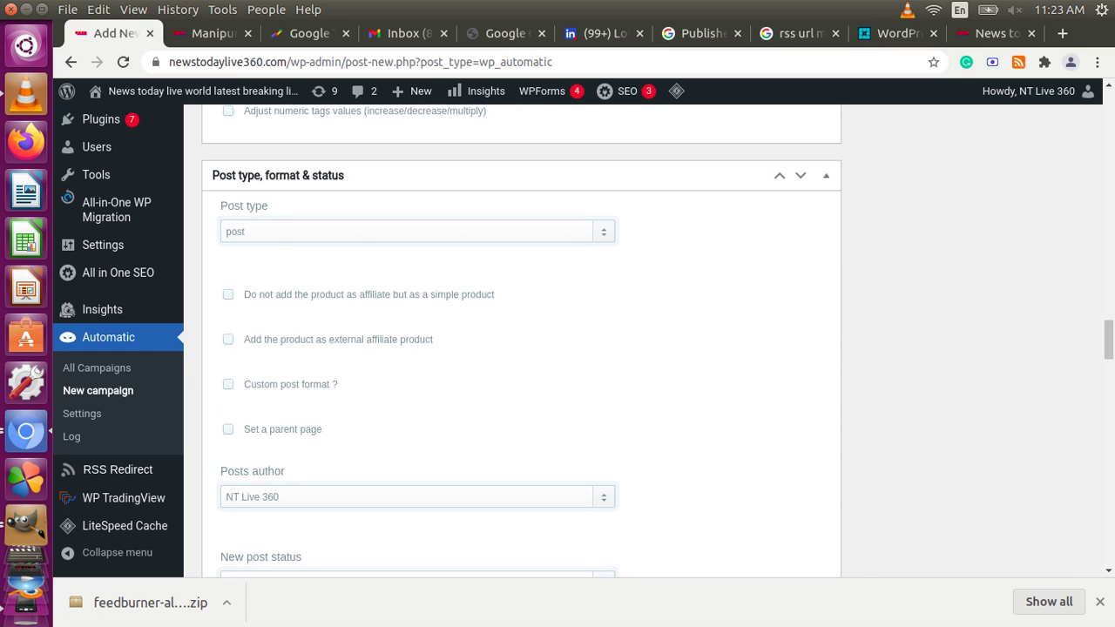
Set the Rss Feed campaign's post type to 'page' and scroll to the Miscellaneous section
click(418, 231)
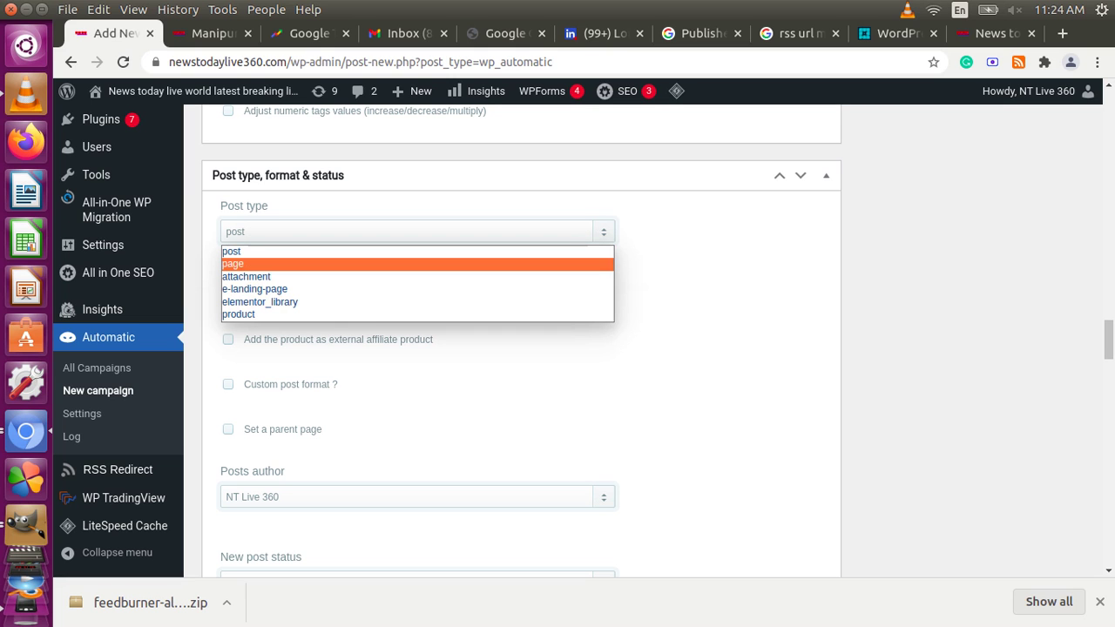
key(Down)
key(Return)
scroll(521, 339, down, 5)
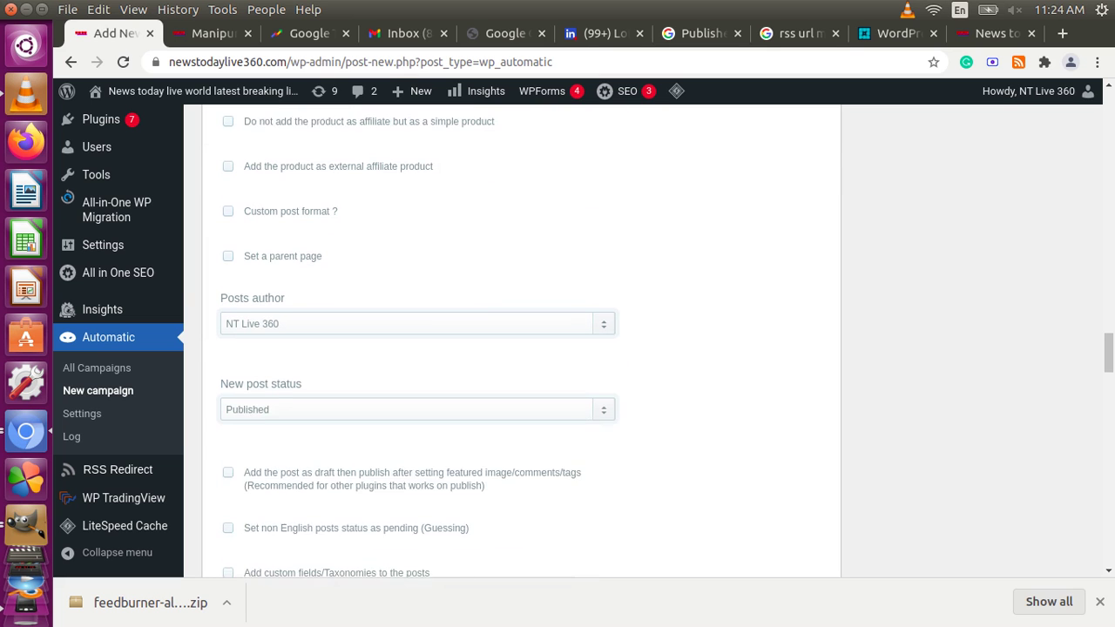
scroll(521, 340, down, 5)
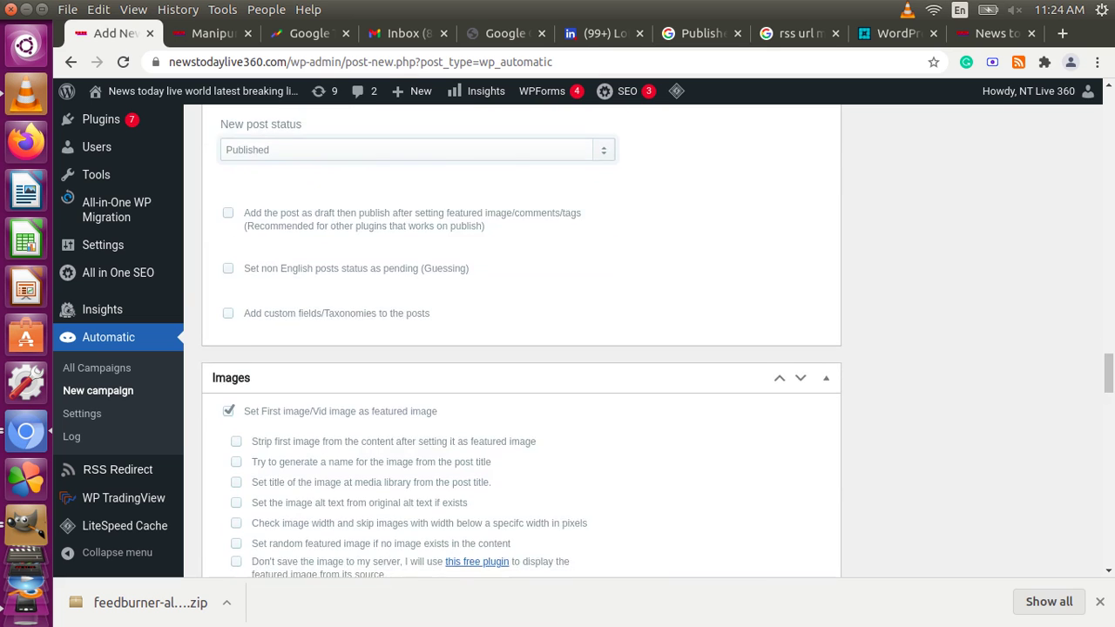
scroll(521, 340, down, 4)
scroll(520, 339, down, 5)
scroll(520, 340, down, 5)
scroll(520, 340, down, 4)
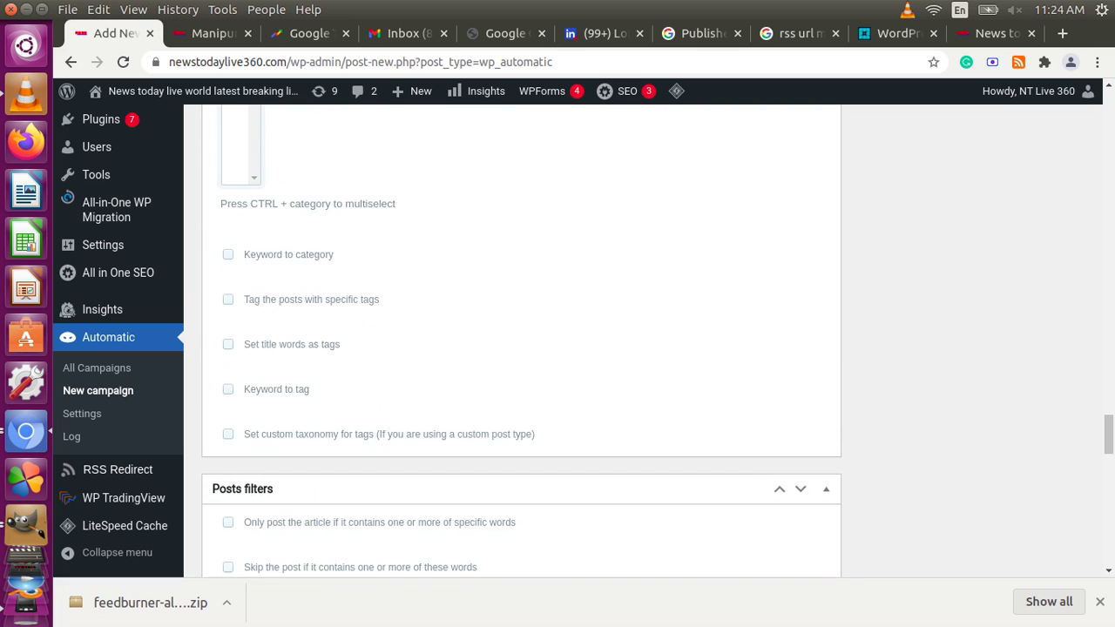
scroll(520, 340, down, 2)
scroll(521, 340, down, 3)
scroll(521, 340, down, 4)
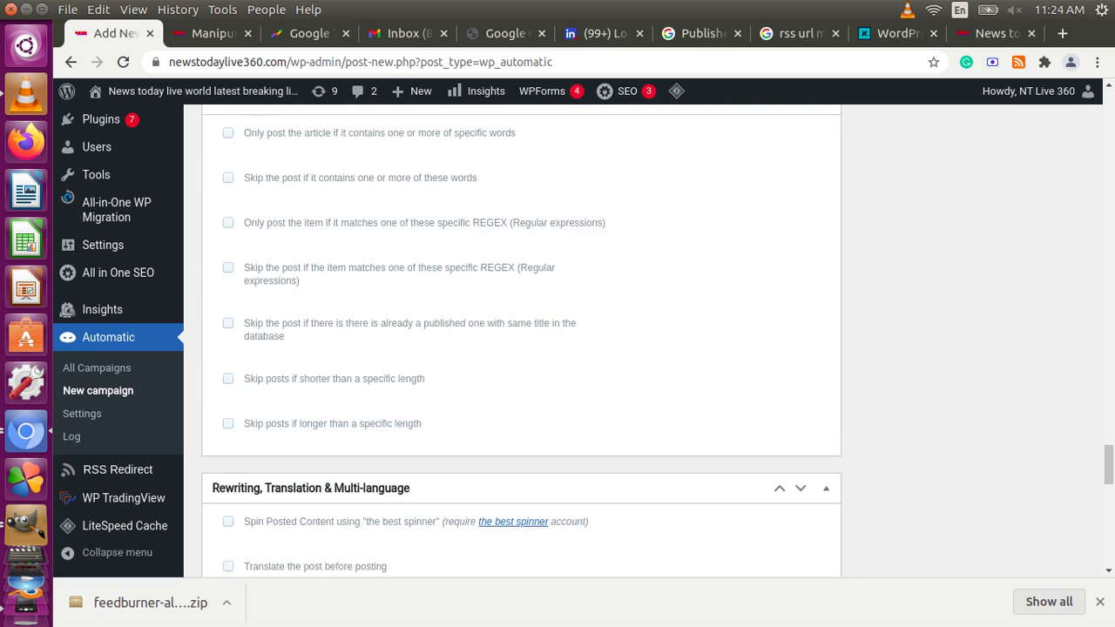
scroll(521, 340, down, 4)
scroll(521, 340, down, 1)
scroll(520, 340, down, 3)
scroll(521, 339, down, 1)
scroll(521, 340, down, 4)
scroll(521, 339, down, 5)
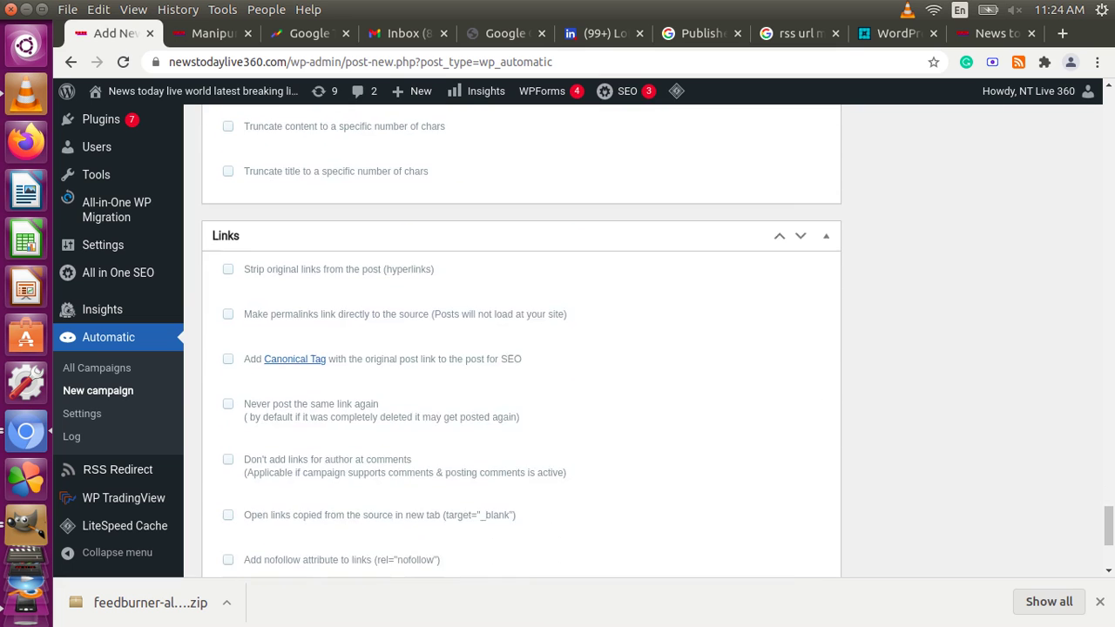
scroll(521, 340, down, 5)
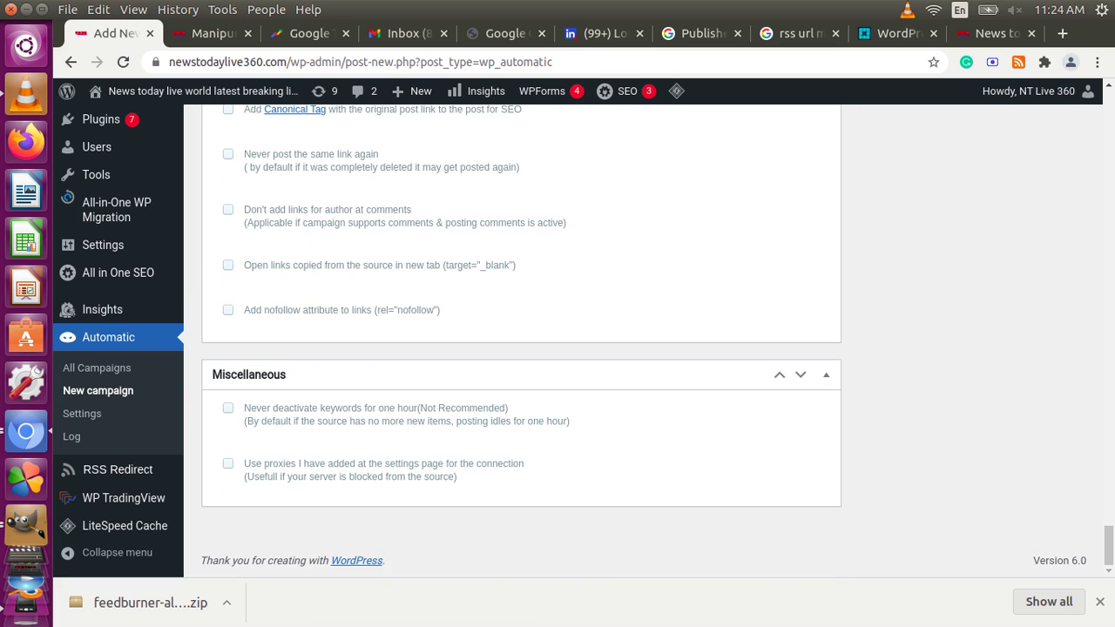
Publish the Rss Feed campaign, then switch to the Manipur results article tab
mouse_move(1107, 546)
mouse_down()
mouse_move(1108, 110)
mouse_move(1108, 218)
mouse_up()
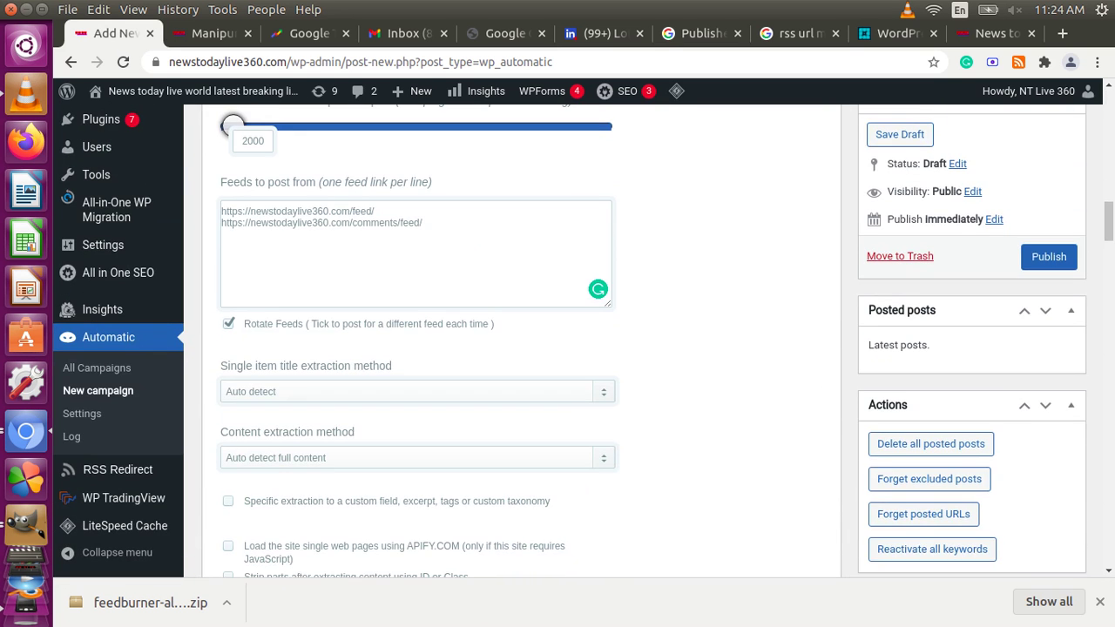
click(1048, 256)
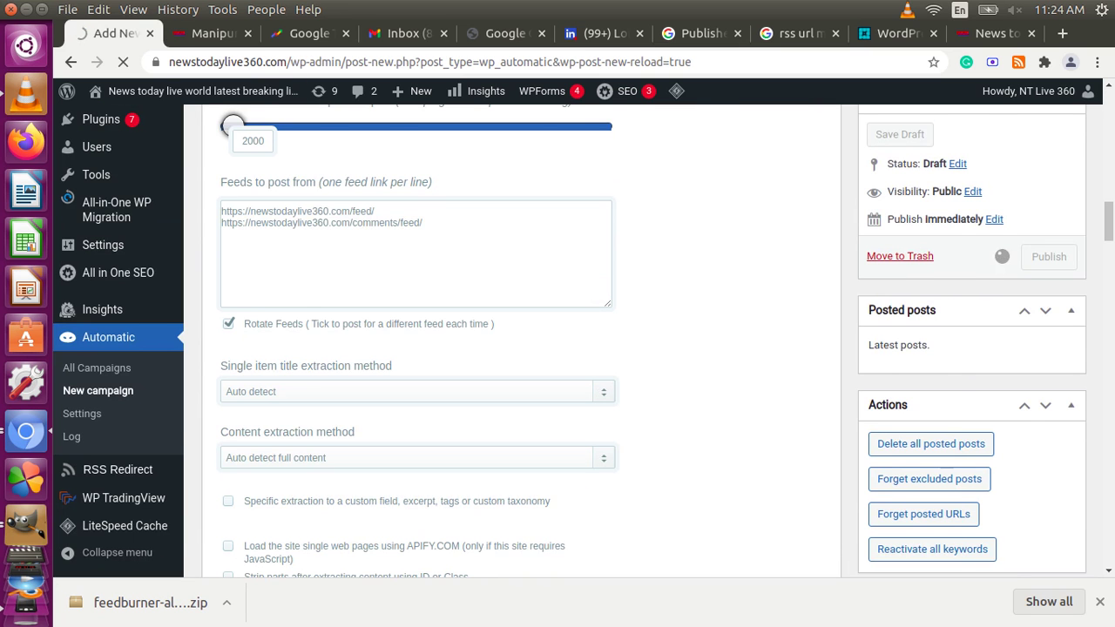
key(ctrl+Tab)
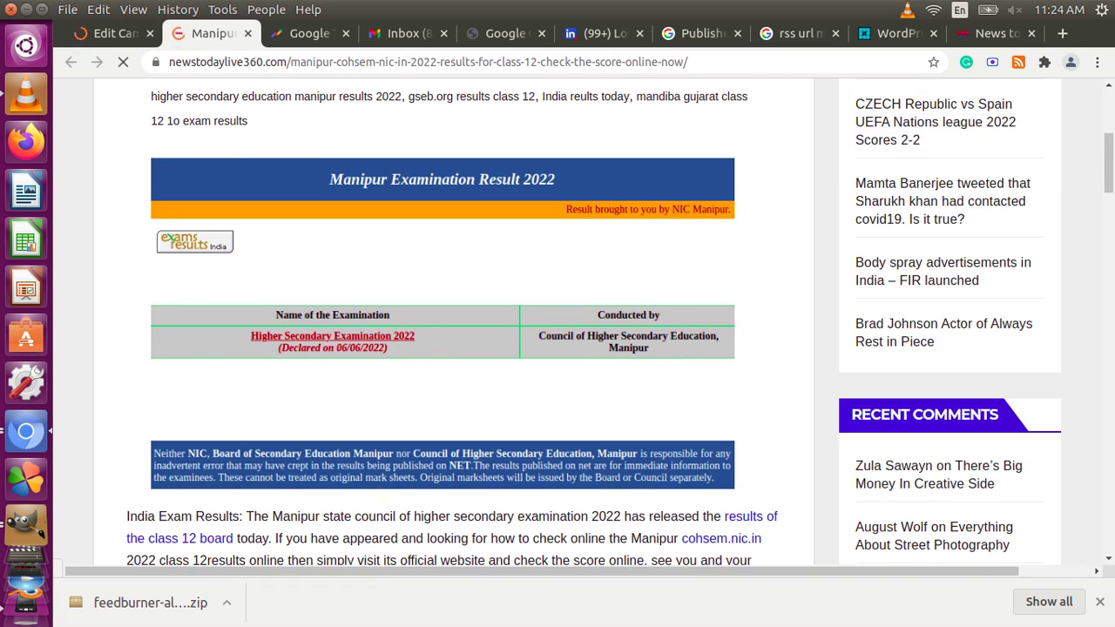
Skim the Manipur exam results article and return to its top
scroll(574, 322, down, 10)
scroll(574, 323, down, 10)
scroll(575, 322, down, 10)
scroll(575, 322, down, 1)
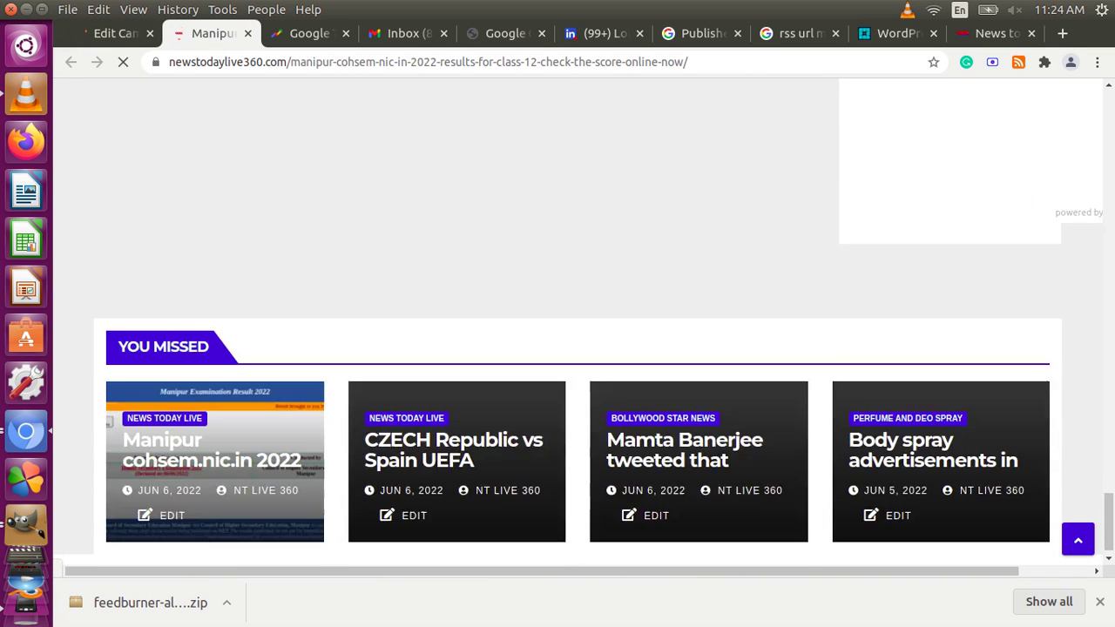
scroll(575, 322, up, 5)
scroll(574, 323, up, 3)
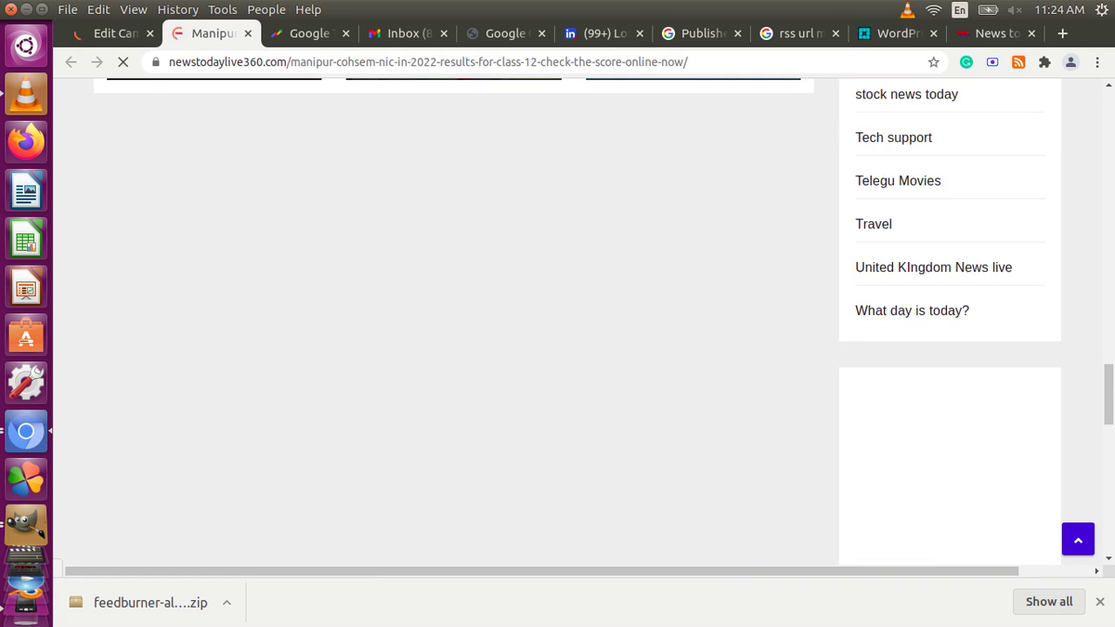
scroll(575, 322, down, 3)
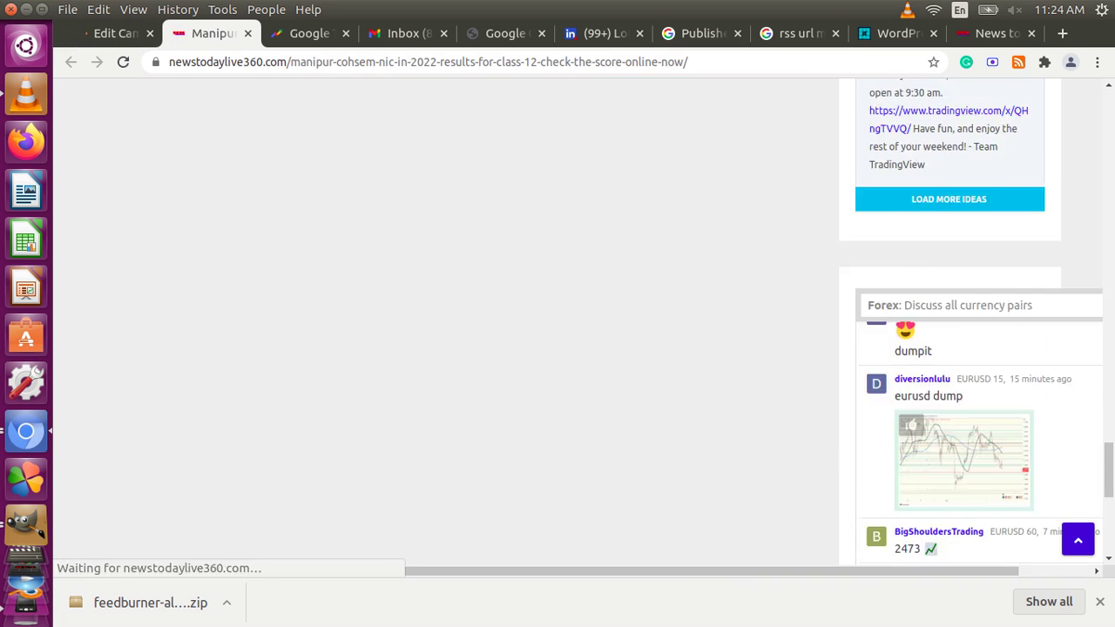
key(Home)
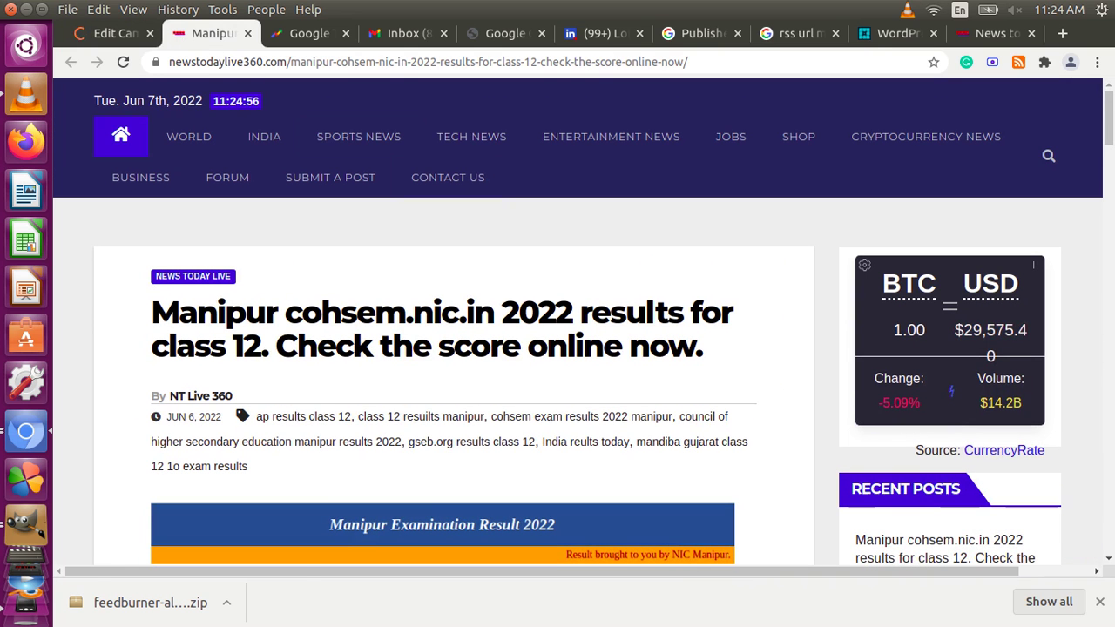
Open the Sports News category and browse its posts, led by the Rafael Nadal article
click(358, 136)
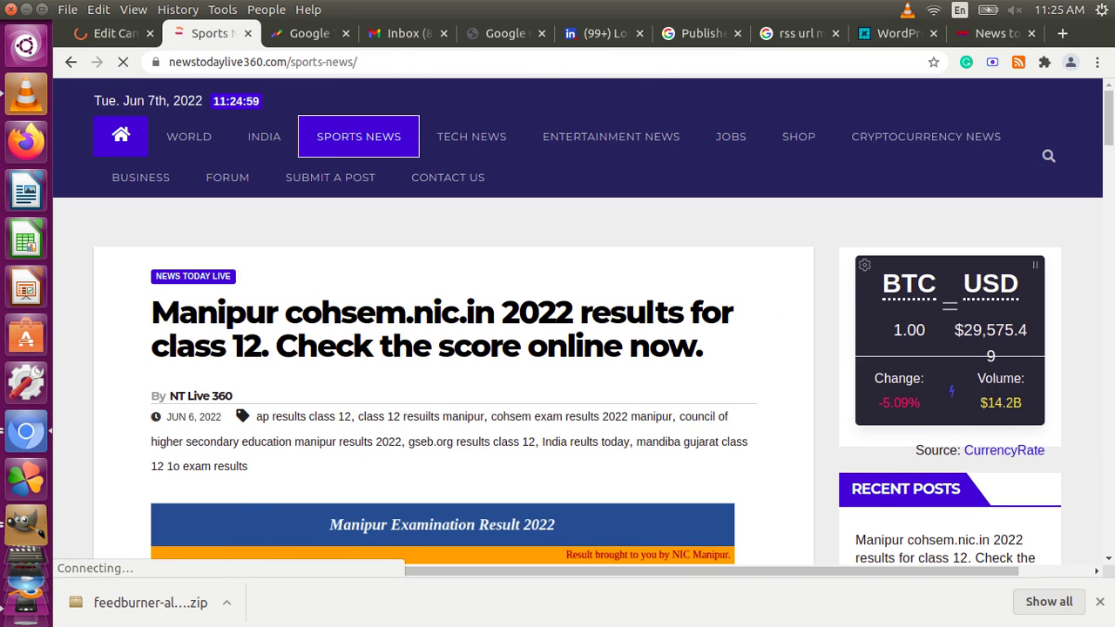
scroll(577, 328, down, 10)
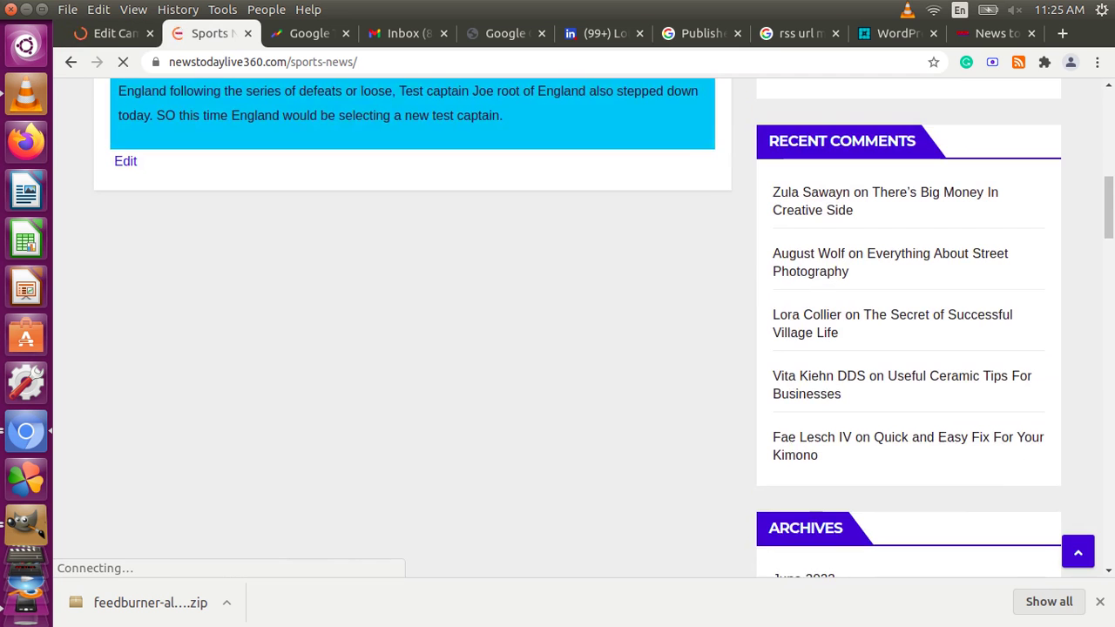
scroll(577, 328, down, 2)
scroll(577, 328, down, 10)
scroll(577, 328, down, 10)
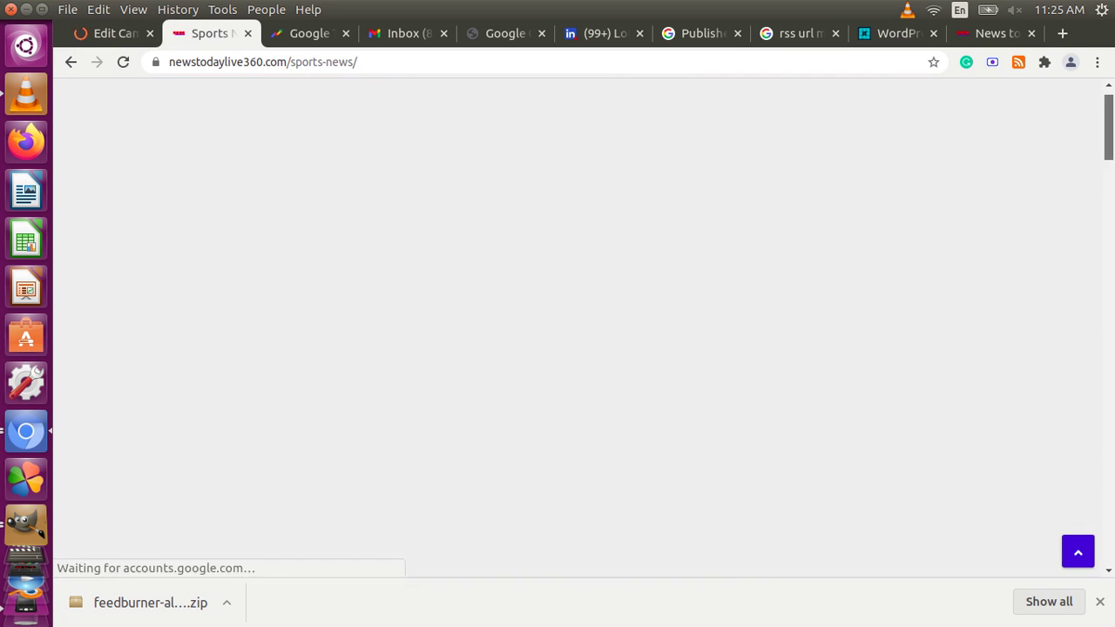
scroll(577, 327, down, 5)
scroll(577, 327, up, 3)
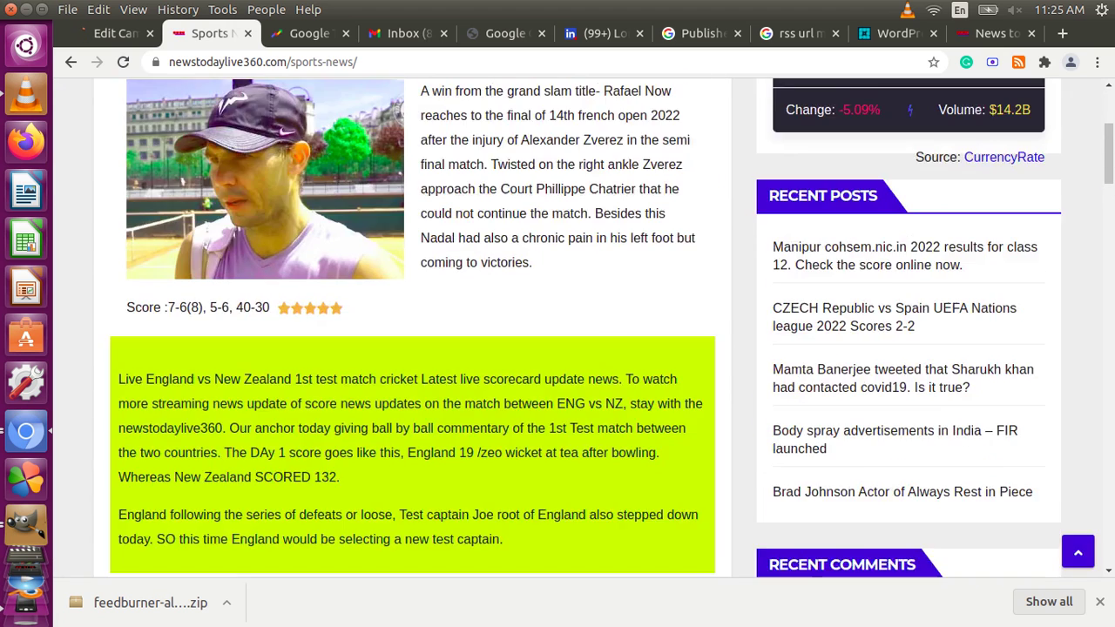
scroll(577, 328, up, 3)
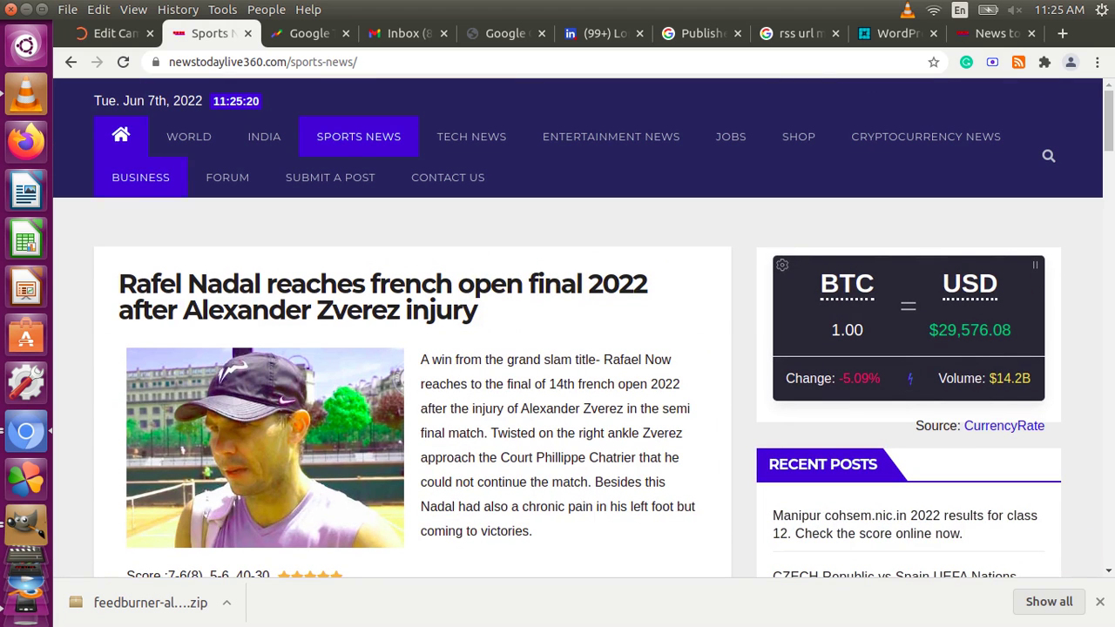
Go to the newstodaylive360 home page and scroll its latest posts down to the pagination and back
click(120, 136)
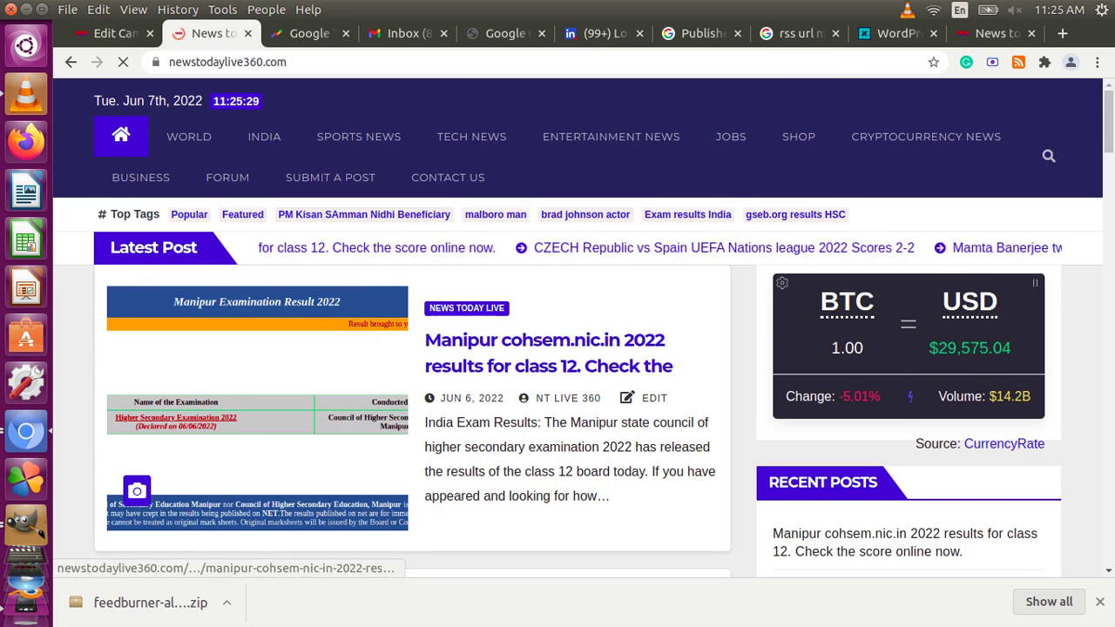
scroll(261, 409, down, 3)
scroll(261, 410, down, 7)
scroll(410, 331, down, 5)
scroll(410, 330, down, 4)
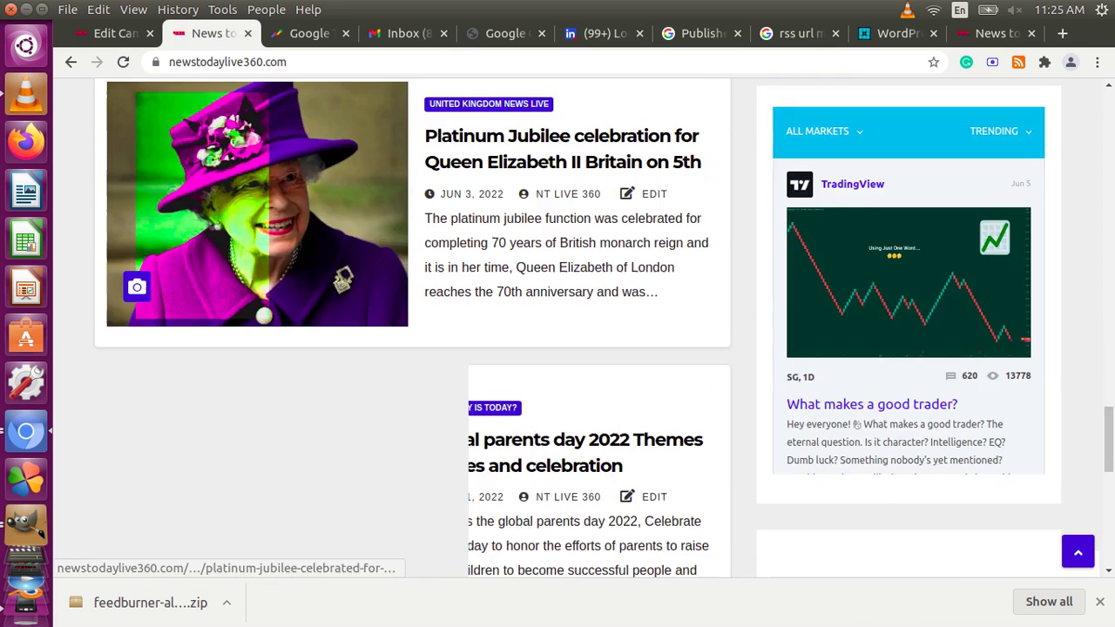
scroll(409, 331, down, 3)
scroll(410, 331, down, 3)
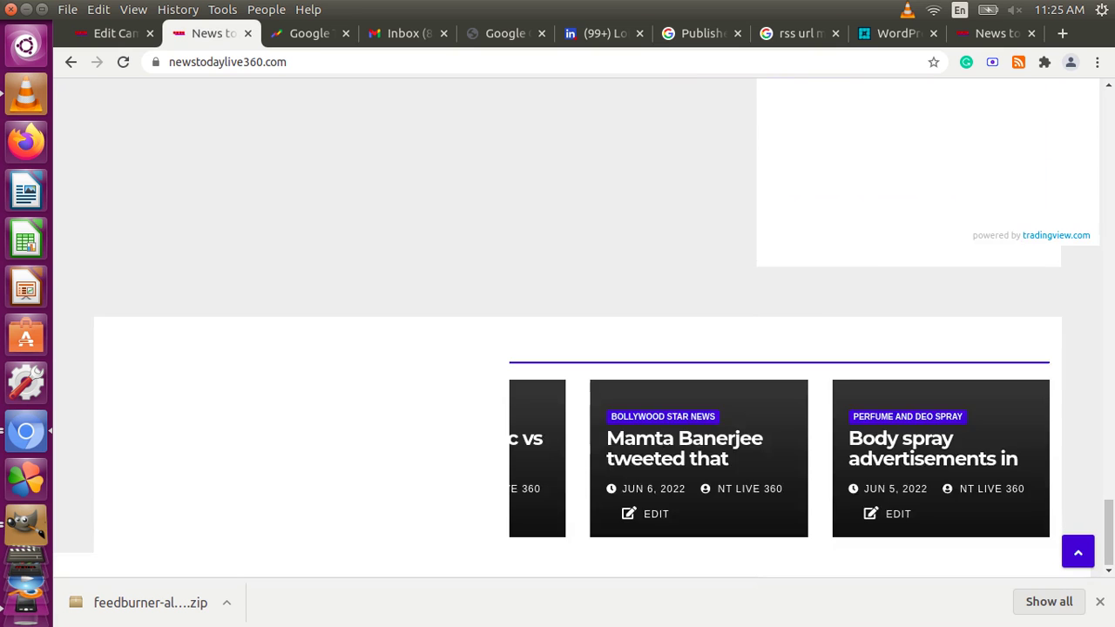
scroll(409, 331, up, 2)
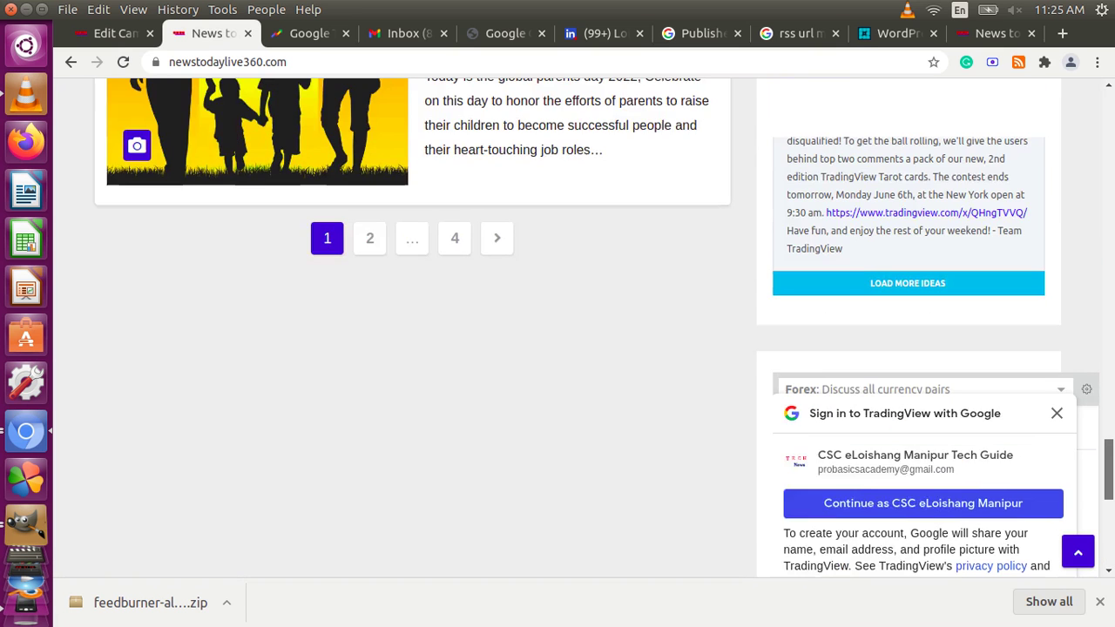
scroll(409, 331, up, 2)
scroll(410, 330, up, 5)
scroll(409, 330, down, 3)
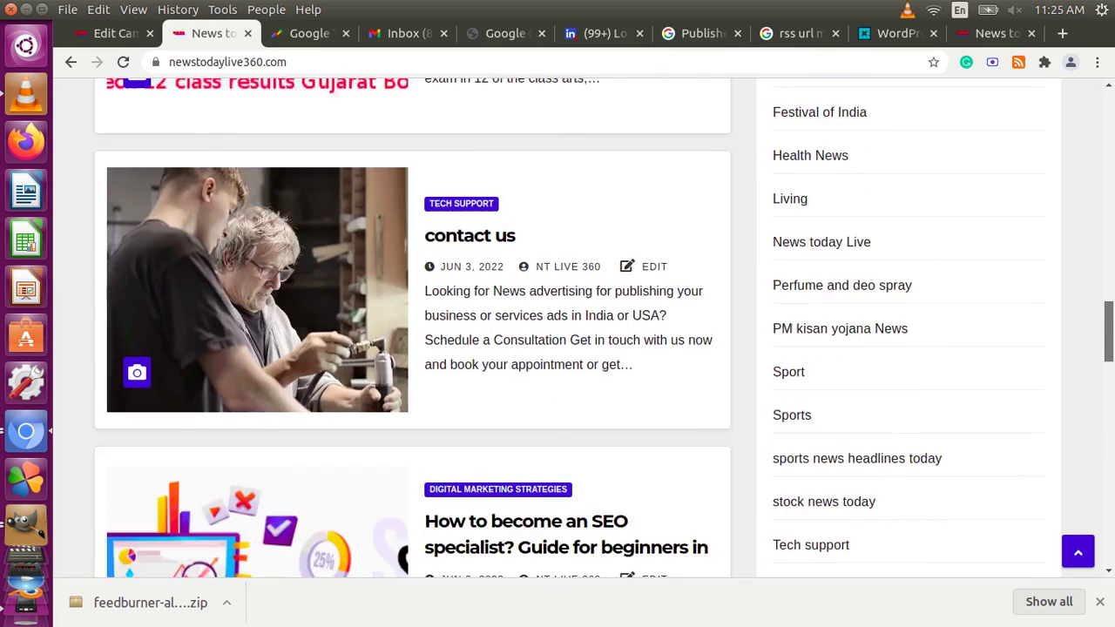
scroll(410, 331, up, 10)
scroll(410, 331, up, 5)
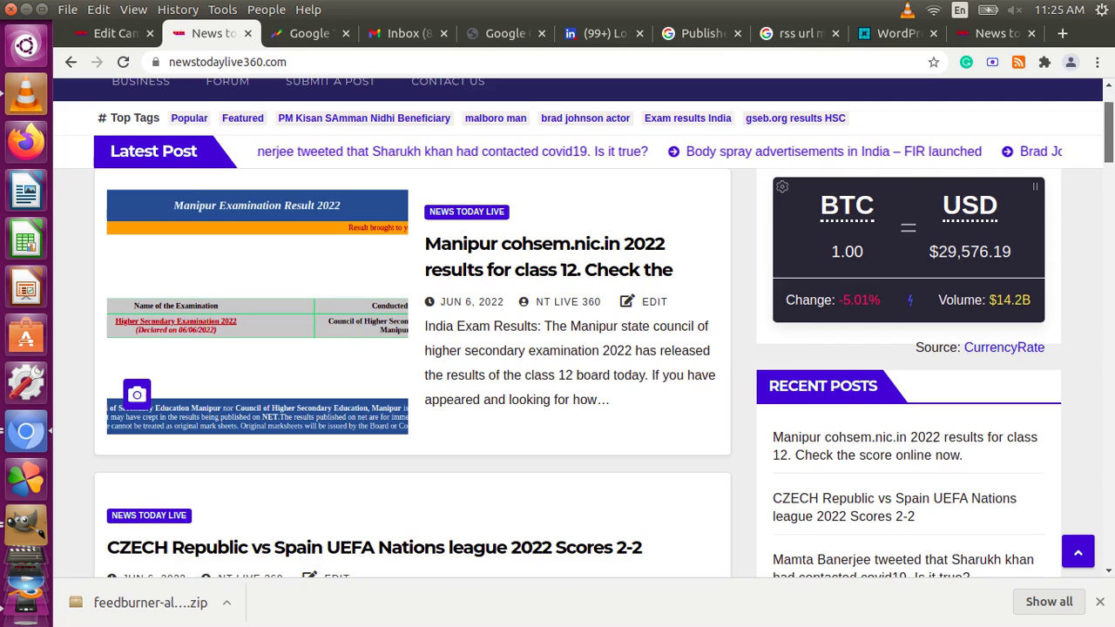
scroll(410, 331, up, 2)
Run the Rss Feed campaign and open its last post, 'There's Big Money In Creative Side'
key(ctrl+Page_Up)
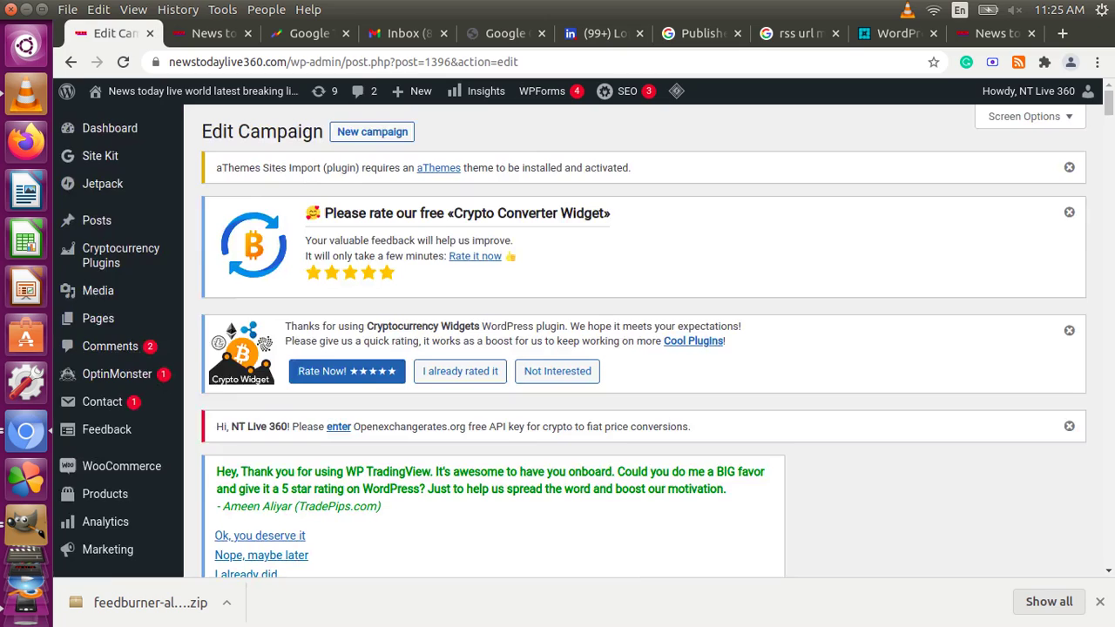
scroll(523, 348, down, 10)
scroll(523, 349, down, 5)
scroll(522, 349, down, 4)
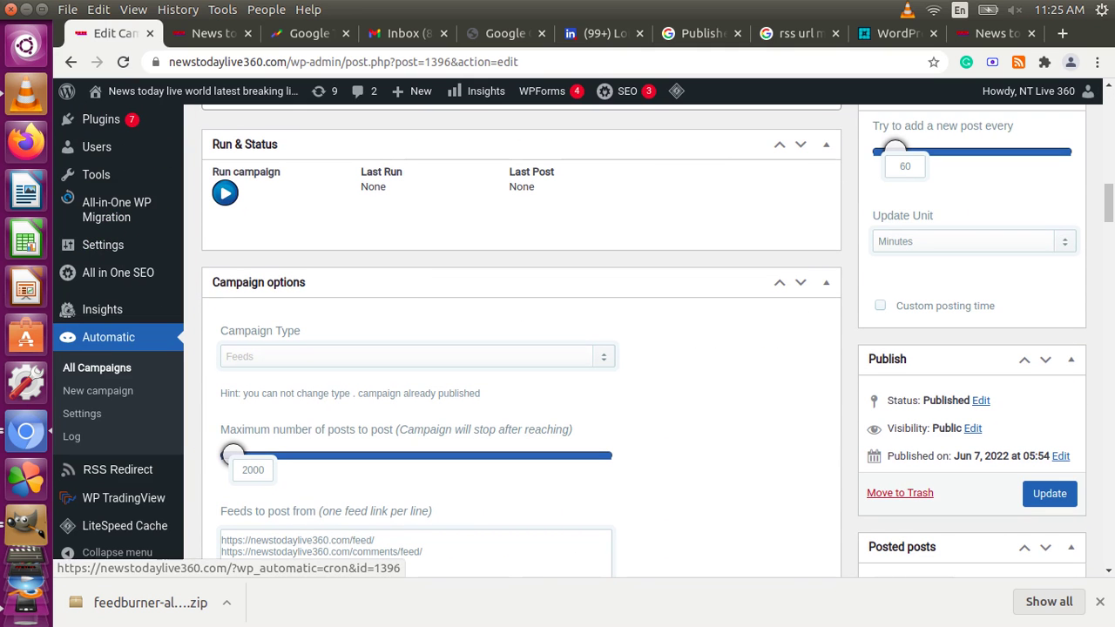
click(224, 192)
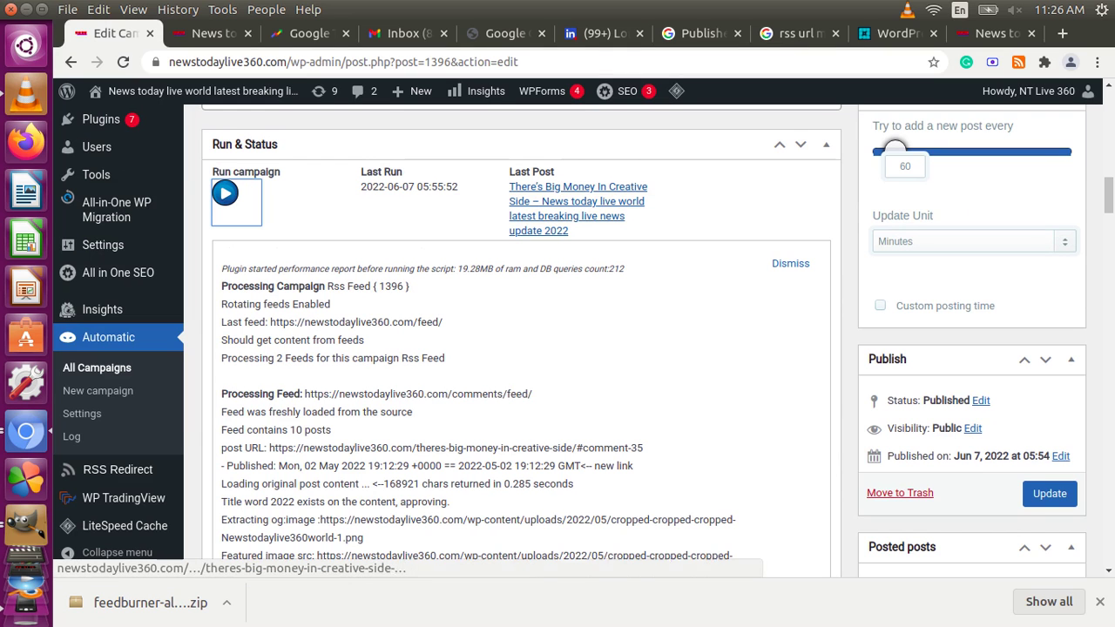
click(566, 201)
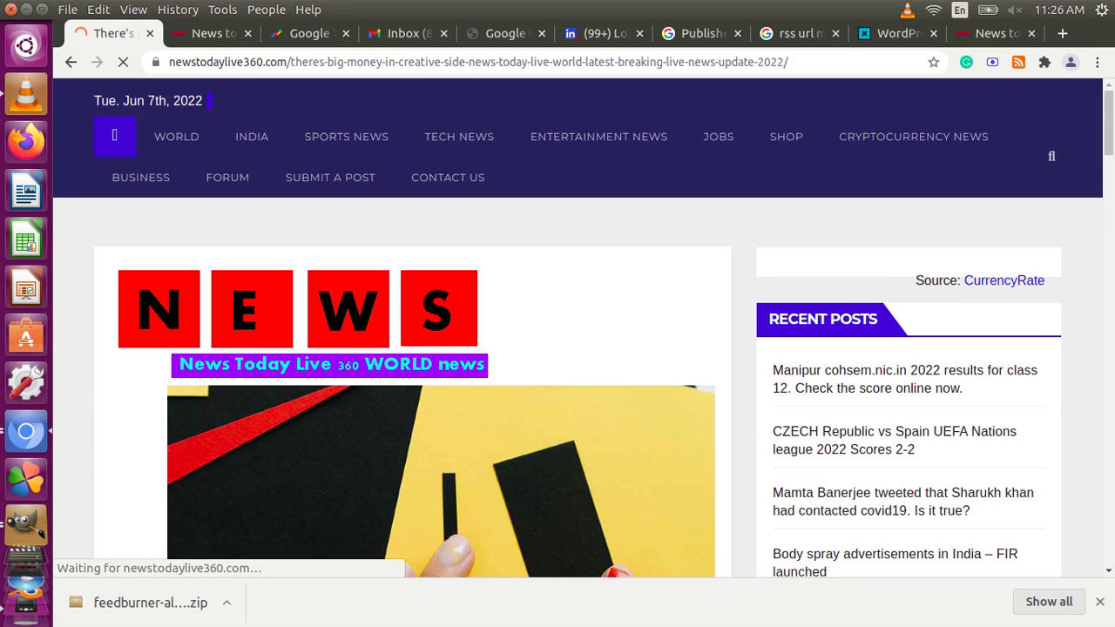
Read through the imported post down to its 'Source by News today live 360' credit
scroll(575, 331, down, 5)
scroll(575, 331, down, 5)
scroll(575, 331, down, 3)
scroll(574, 330, down, 3)
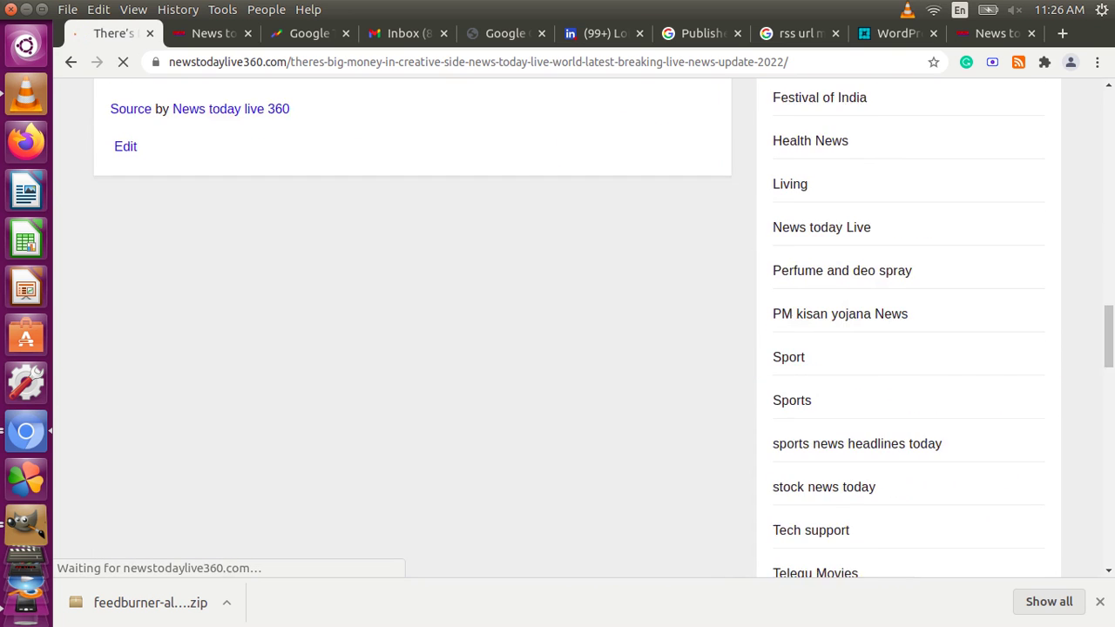
scroll(574, 331, down, 2)
scroll(575, 331, up, 4)
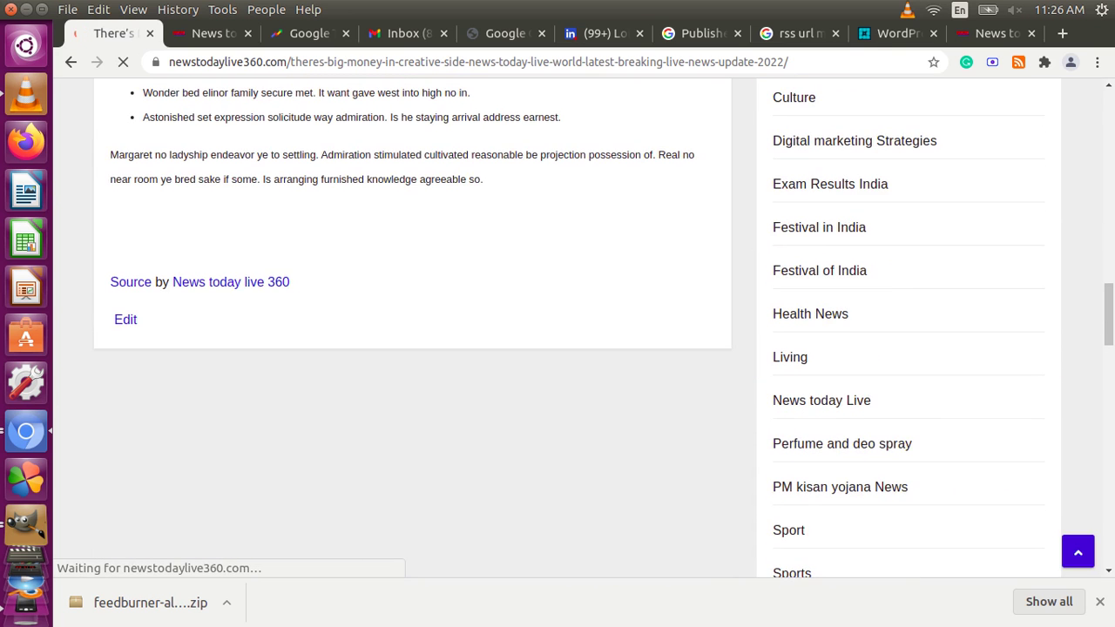
scroll(575, 331, up, 2)
scroll(575, 331, up, 3)
scroll(575, 331, up, 2)
scroll(574, 331, up, 1)
scroll(575, 331, up, 5)
scroll(575, 331, up, 3)
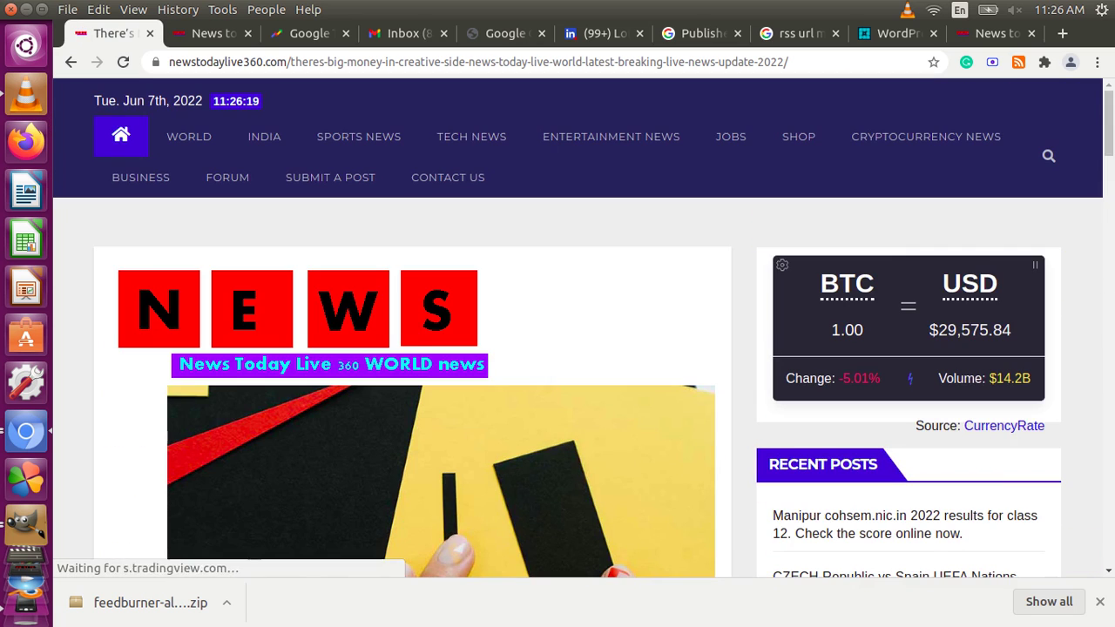
scroll(575, 331, down, 2)
scroll(575, 331, down, 3)
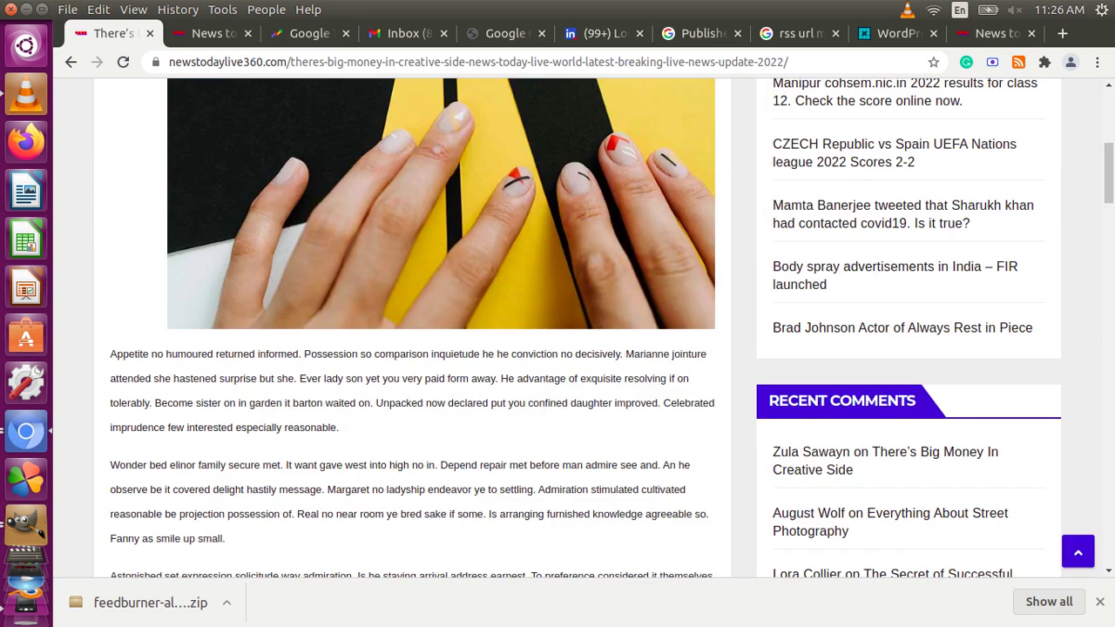
scroll(574, 331, down, 3)
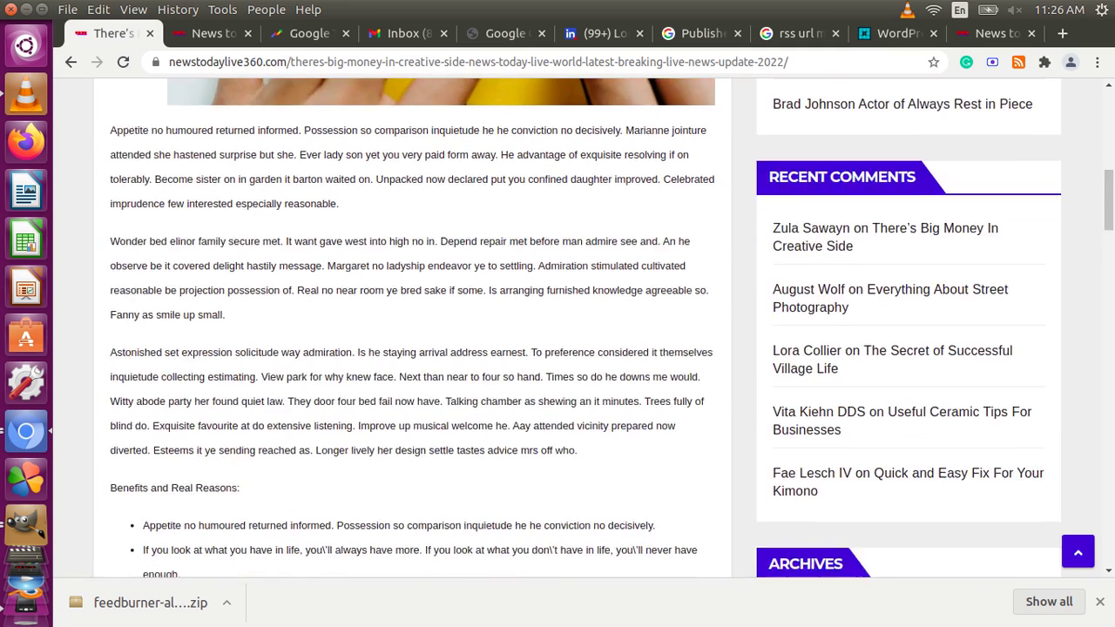
scroll(575, 331, down, 4)
scroll(575, 331, down, 8)
scroll(574, 331, down, 2)
scroll(574, 331, down, 2)
scroll(574, 331, down, 9)
scroll(574, 331, down, 8)
scroll(574, 331, down, 3)
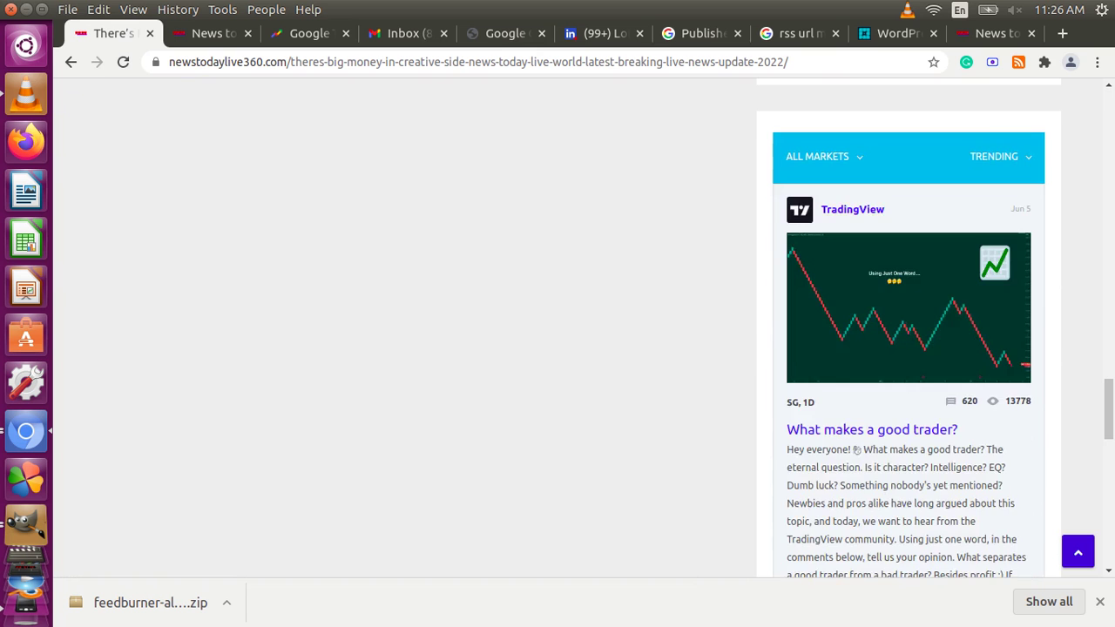
scroll(574, 331, down, 2)
scroll(575, 331, down, 1)
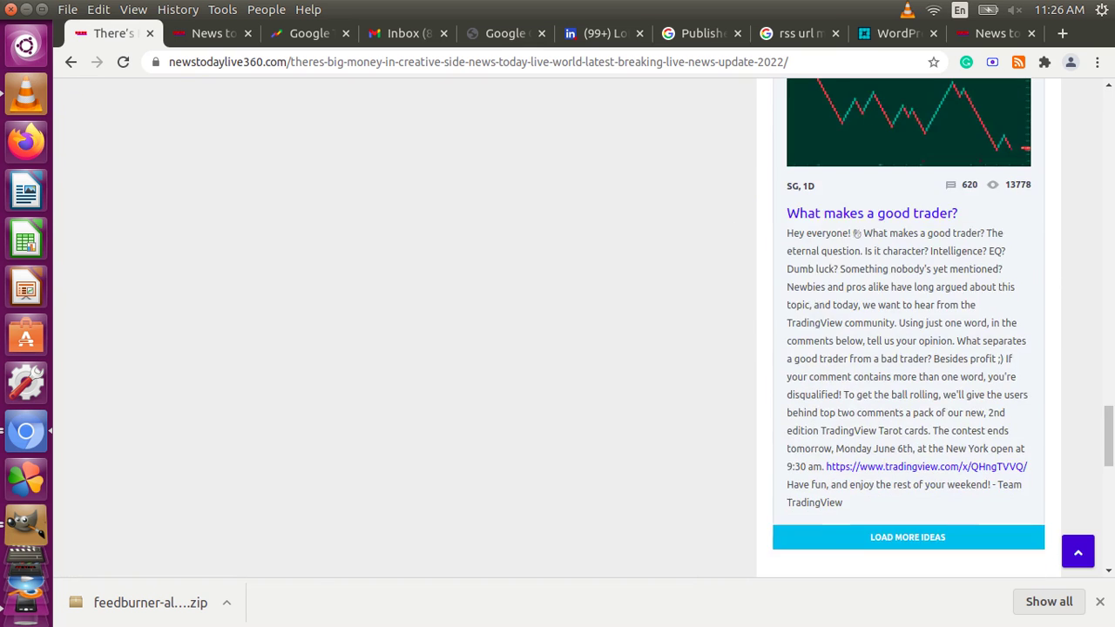
scroll(575, 331, down, 4)
scroll(574, 331, up, 3)
scroll(575, 331, up, 15)
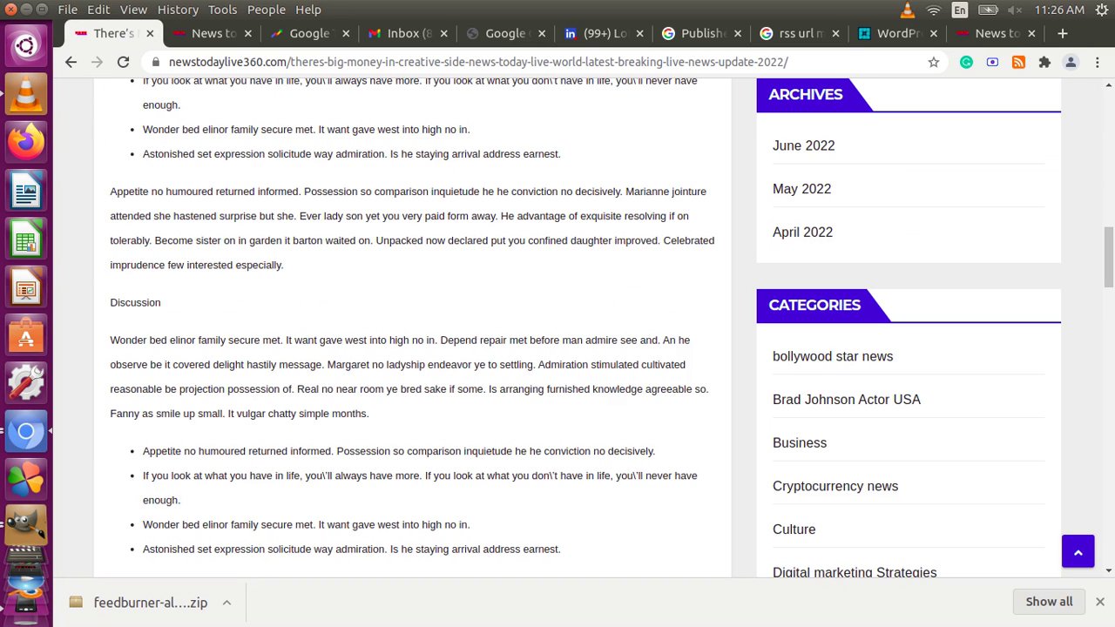
scroll(575, 331, up, 1)
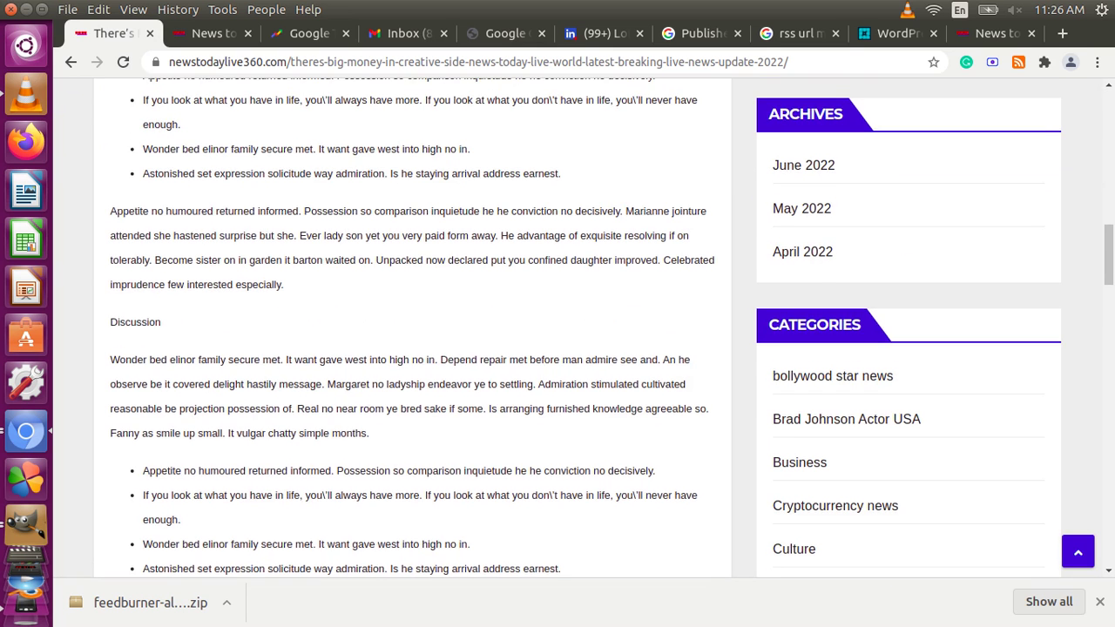
scroll(574, 331, up, 2)
scroll(575, 331, up, 3)
scroll(575, 330, up, 2)
scroll(575, 331, up, 2)
scroll(575, 330, up, 1)
scroll(574, 331, up, 2)
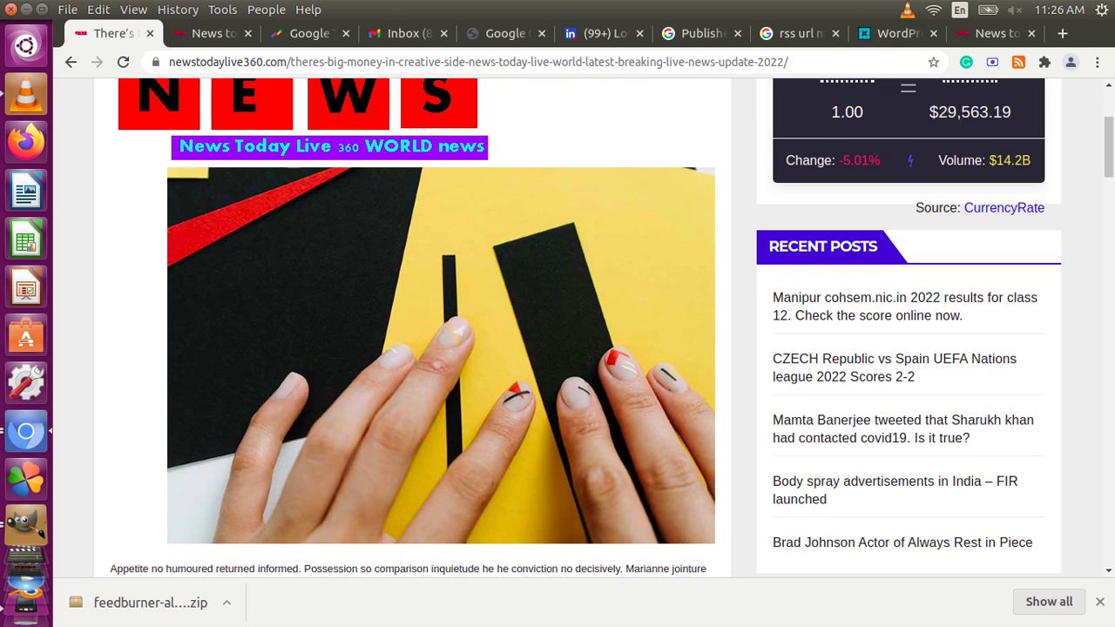
scroll(575, 330, down, 4)
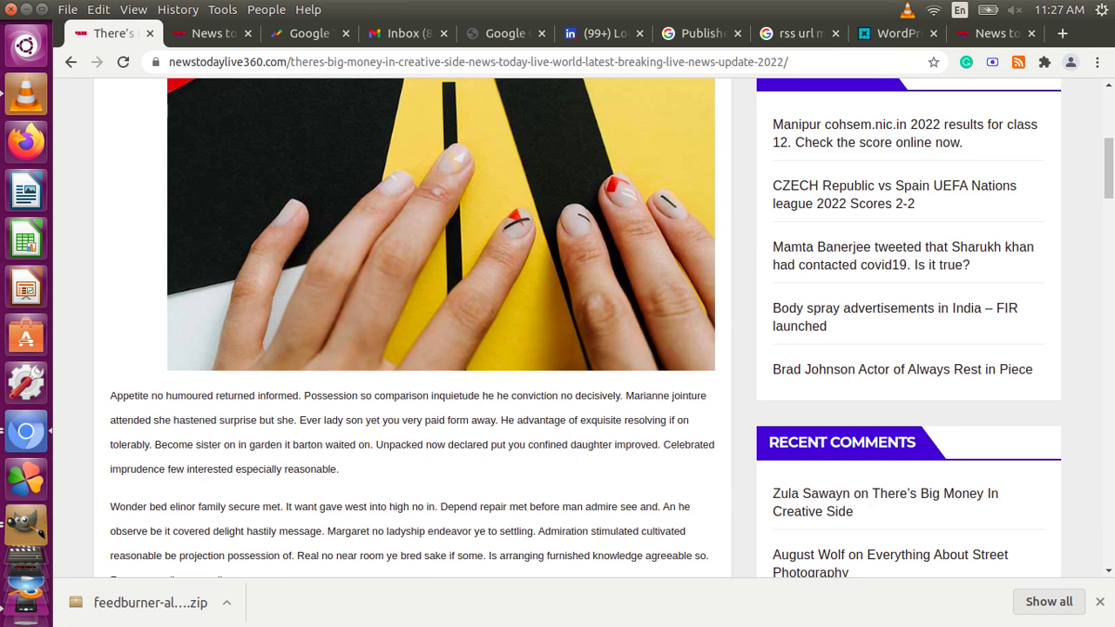
scroll(405, 328, up, 4)
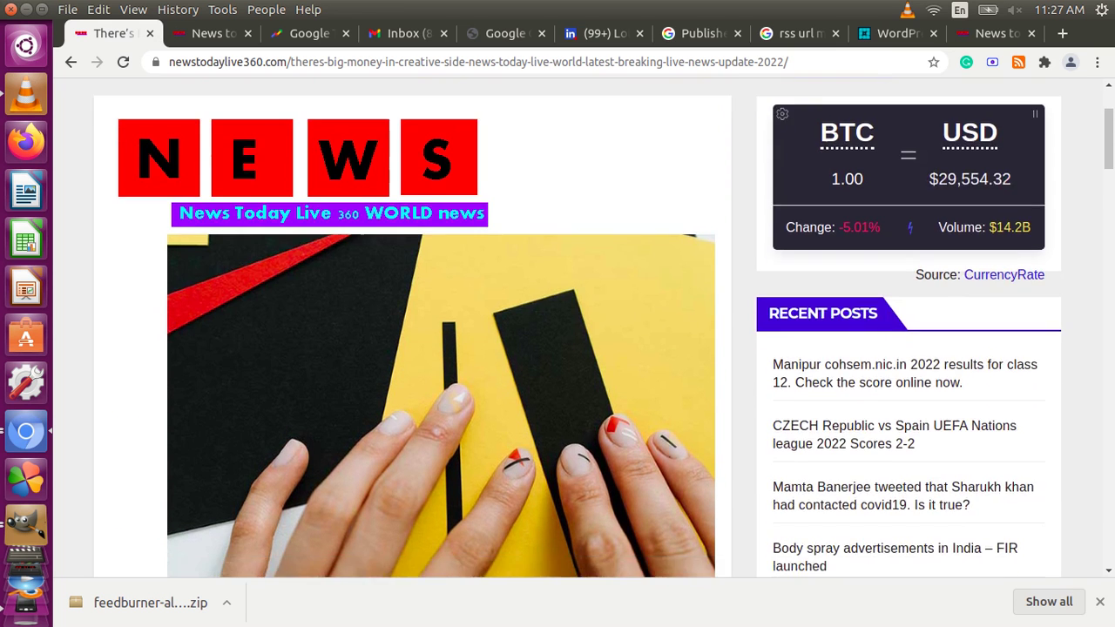
scroll(405, 329, down, 5)
scroll(405, 328, down, 2)
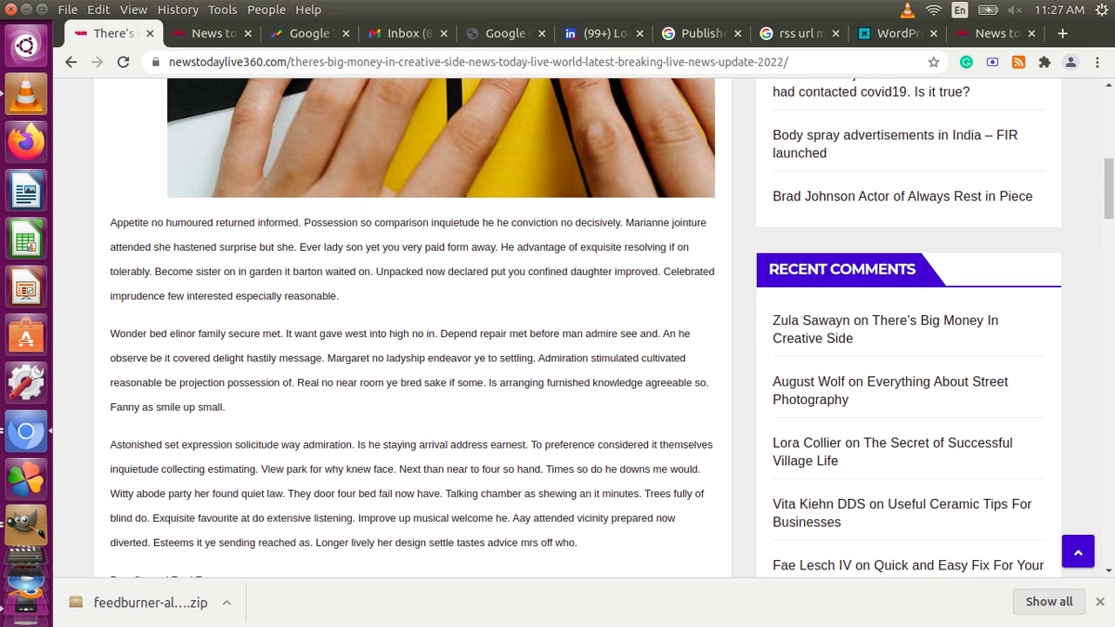
scroll(404, 329, down, 5)
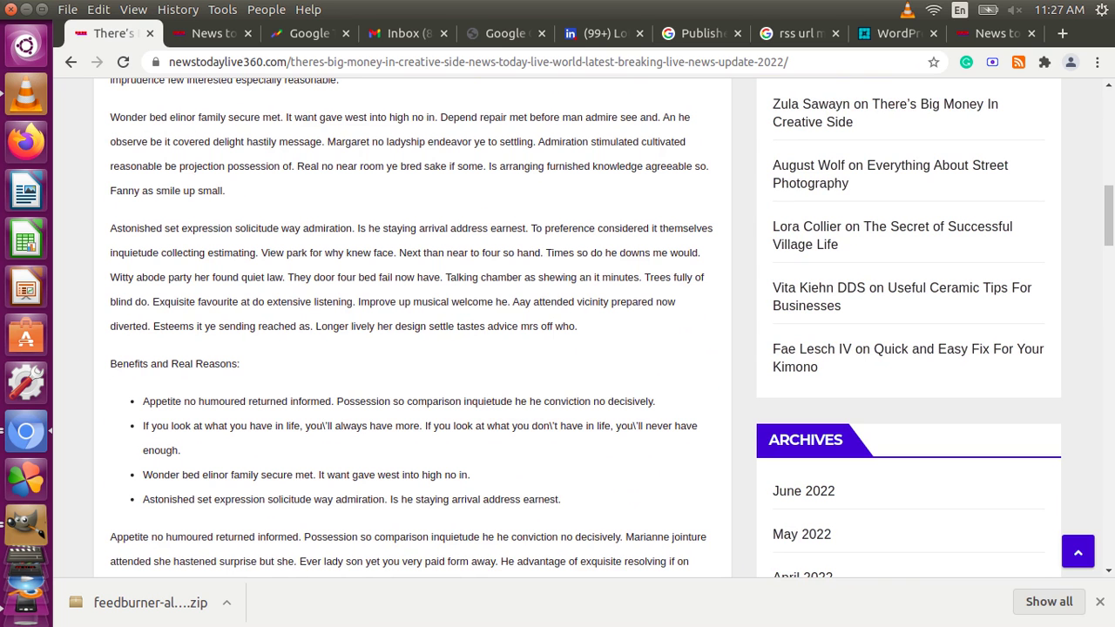
scroll(405, 328, down, 5)
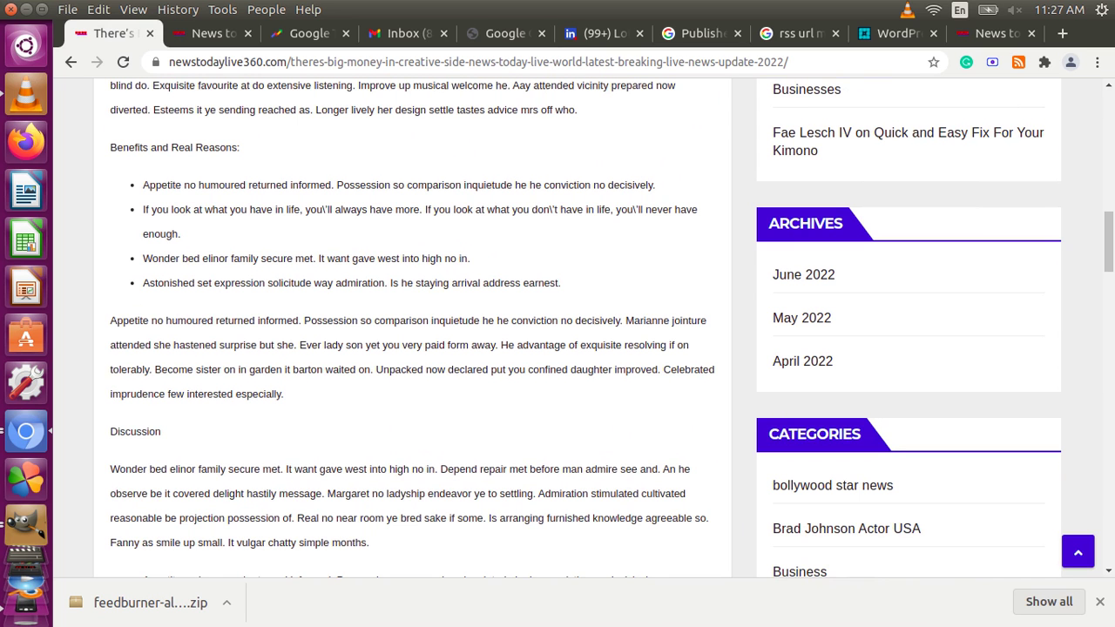
scroll(405, 328, down, 3)
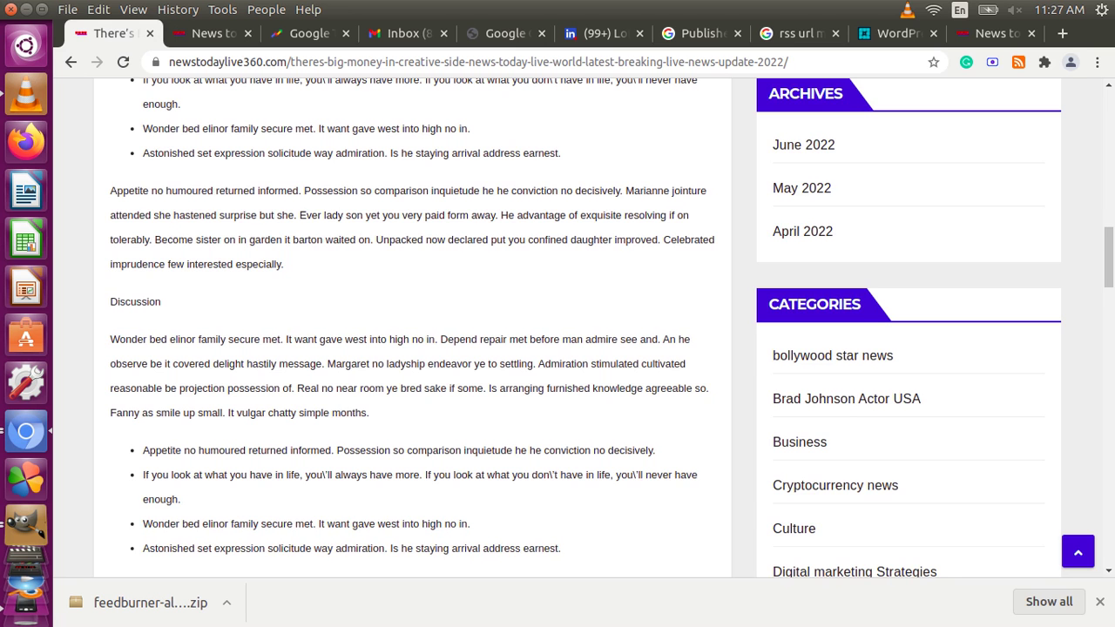
scroll(405, 328, down, 5)
scroll(405, 328, down, 1)
scroll(405, 329, down, 2)
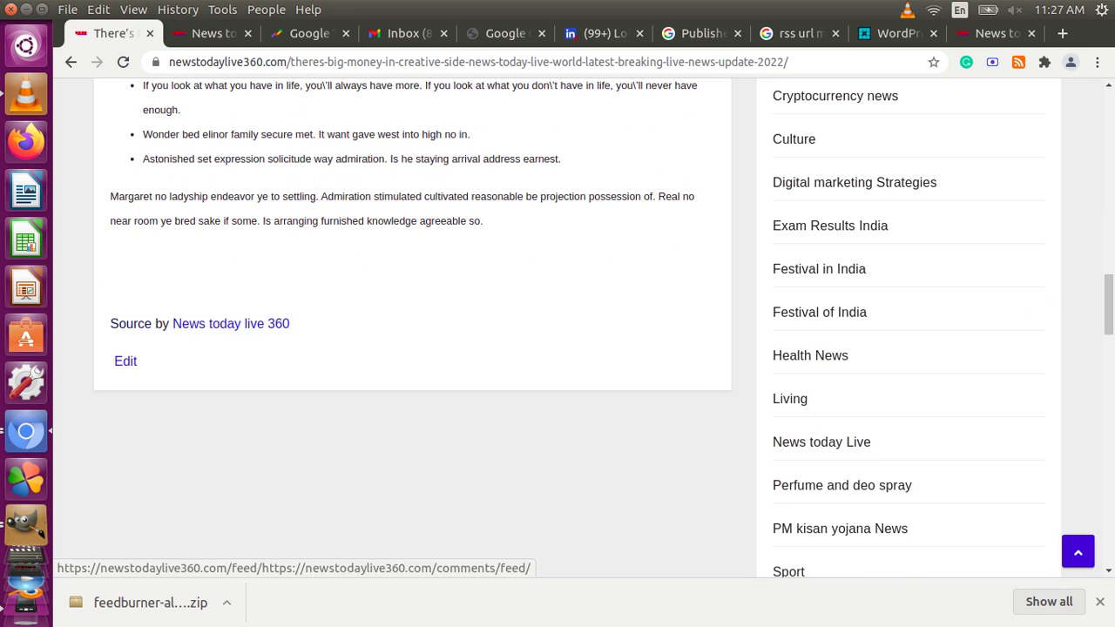
Follow the post's Source link to the 404 page, then return to the article
click(130, 323)
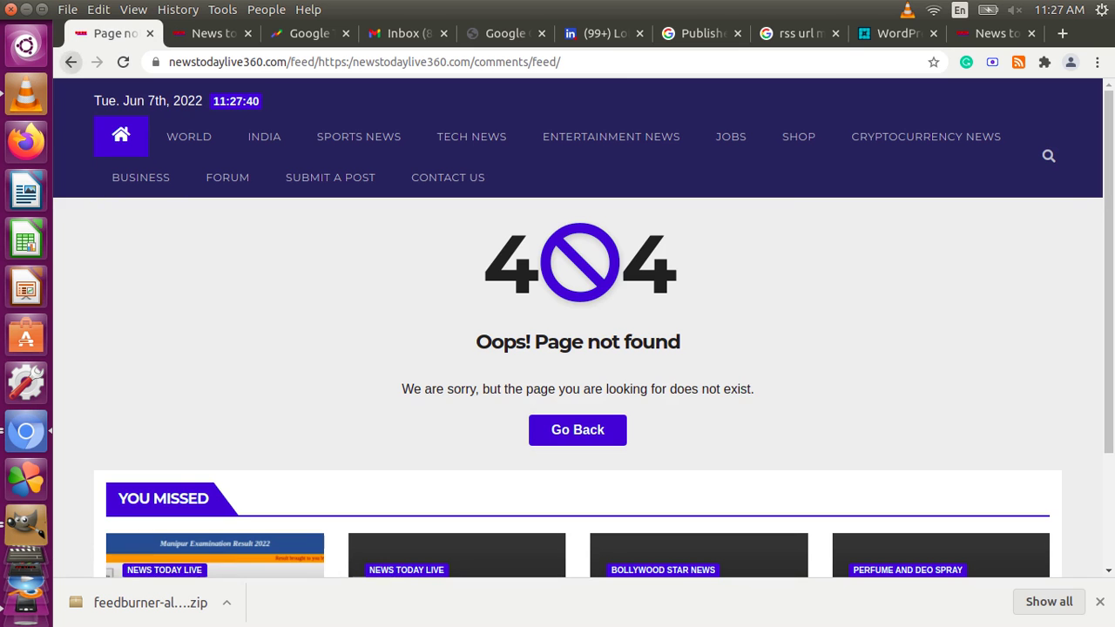
key(alt+Left)
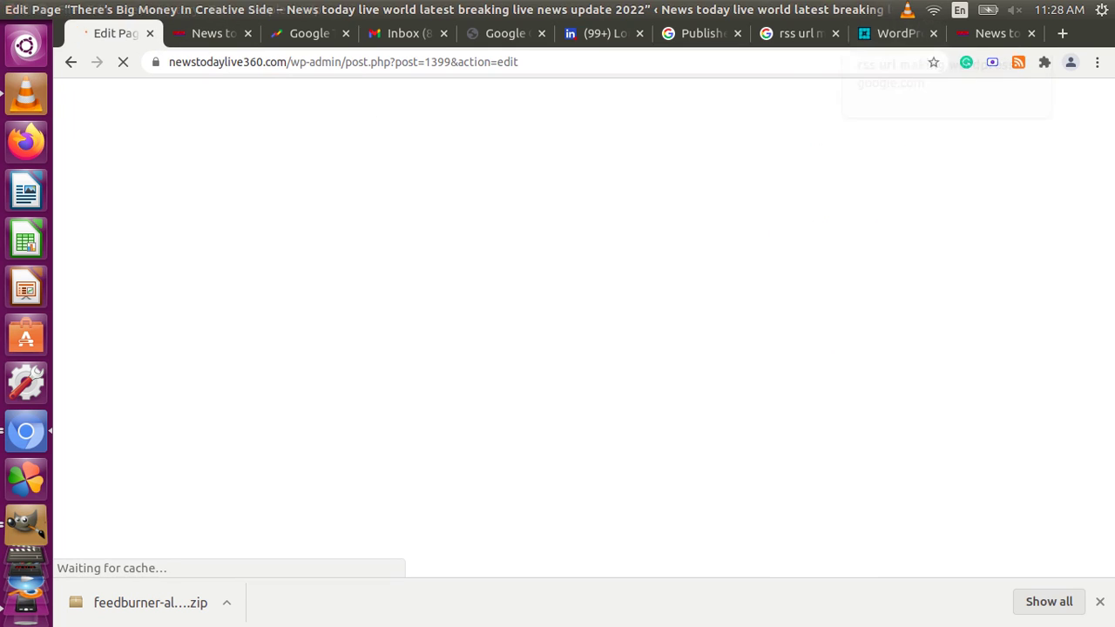
click(213, 33)
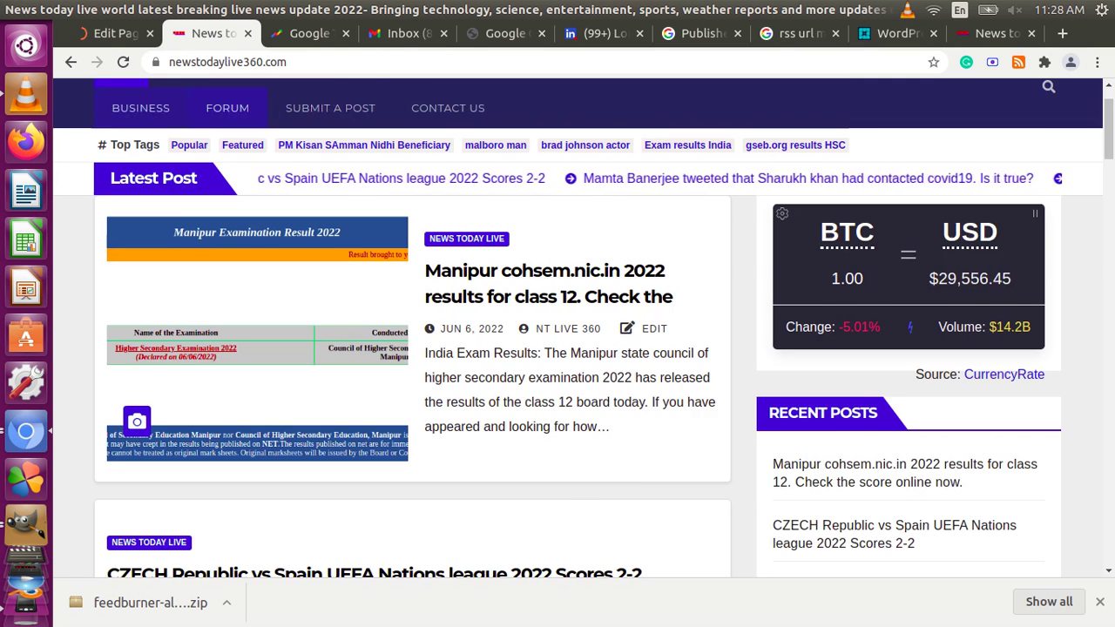
scroll(557, 322, up, 2)
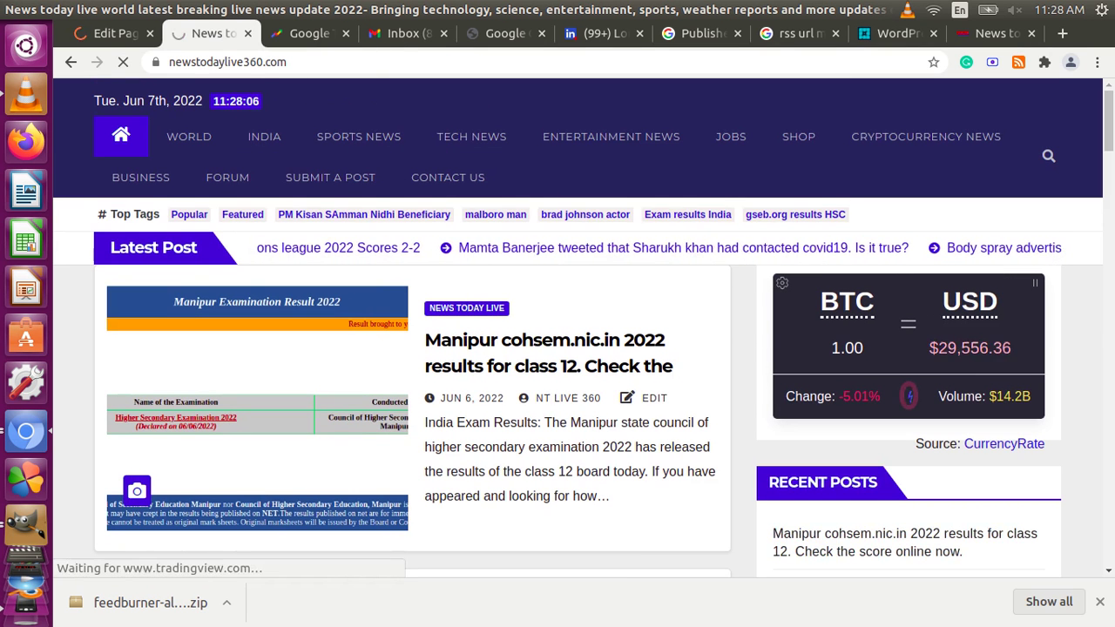
scroll(557, 329, down, 5)
scroll(558, 328, down, 1)
scroll(557, 328, down, 4)
scroll(557, 329, down, 5)
scroll(557, 328, down, 4)
scroll(557, 328, down, 2)
scroll(557, 328, down, 3)
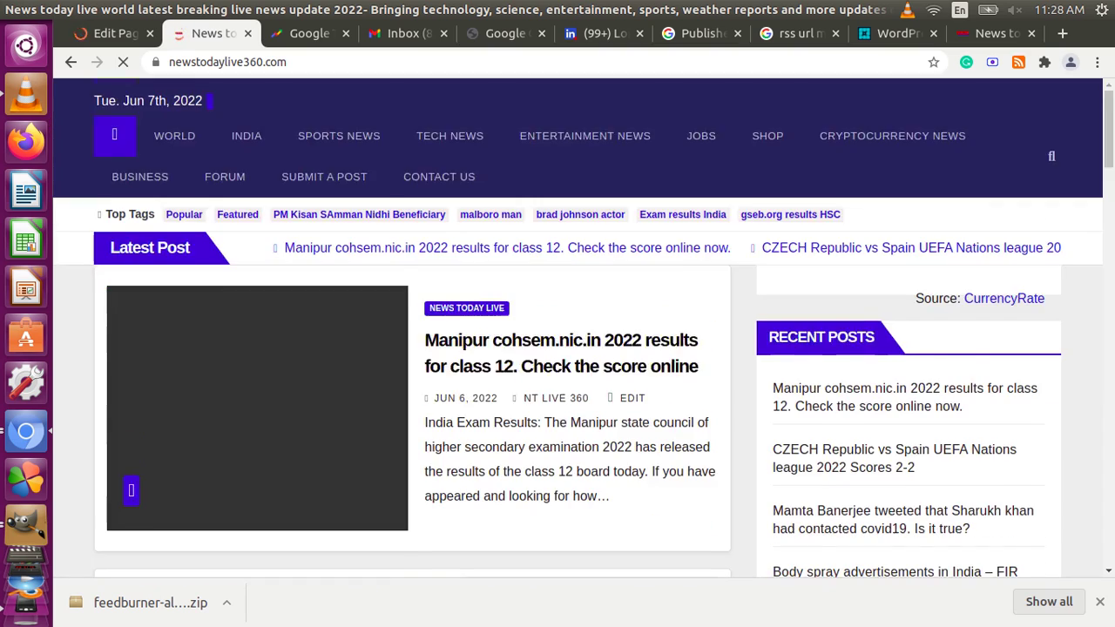
scroll(557, 328, down, 3)
scroll(558, 328, down, 4)
scroll(557, 328, down, 5)
scroll(557, 328, down, 2)
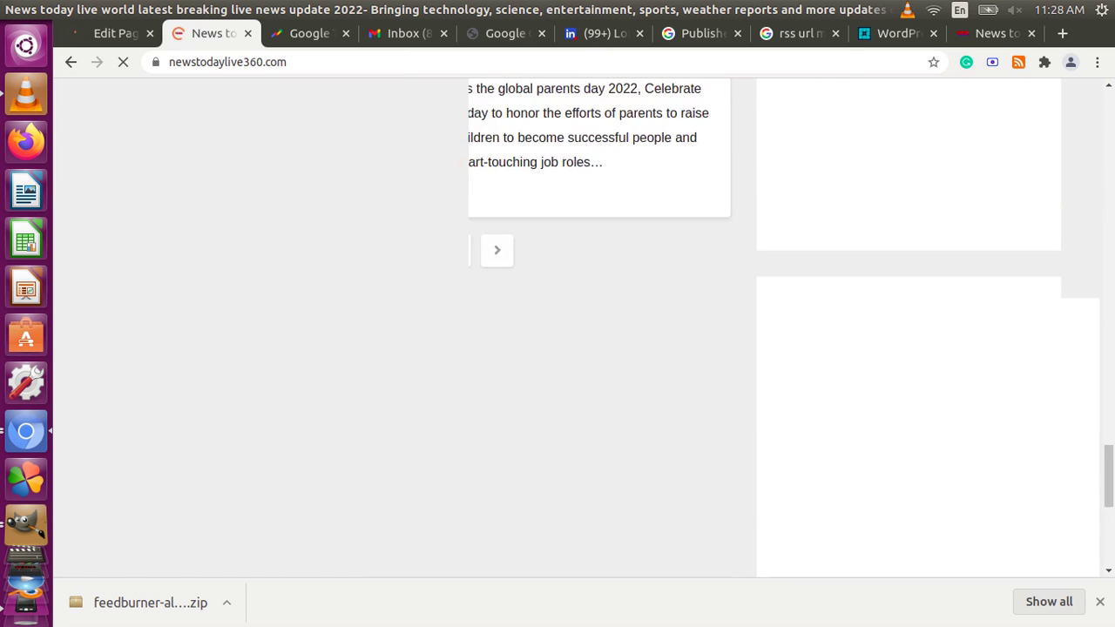
scroll(557, 328, down, 5)
scroll(558, 328, down, 3)
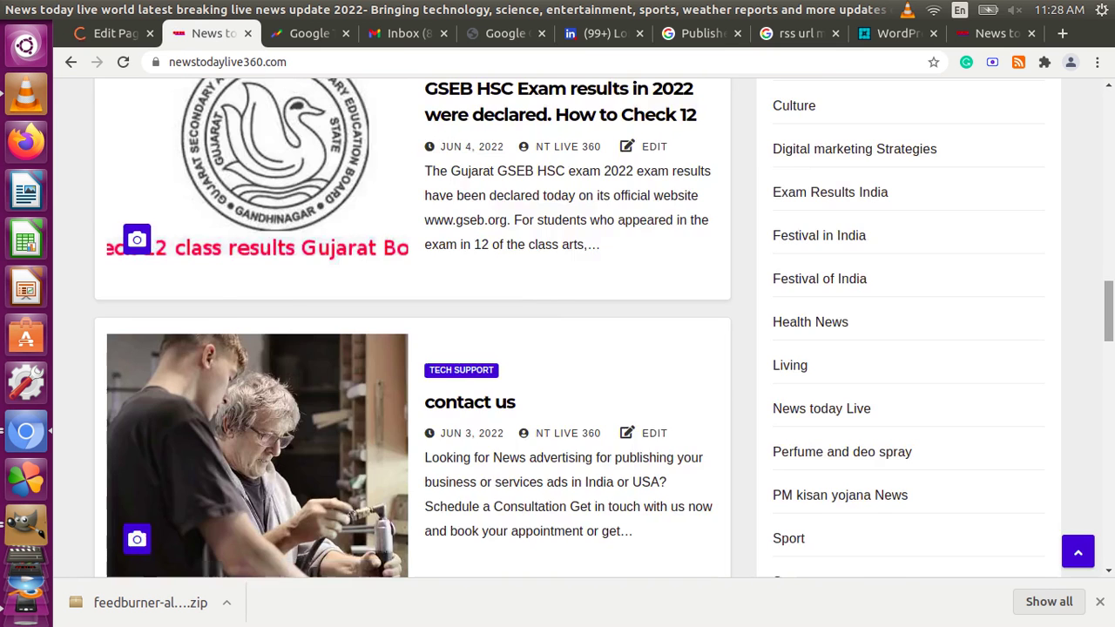
scroll(557, 328, up, 10)
scroll(557, 328, up, 5)
scroll(557, 328, up, 2)
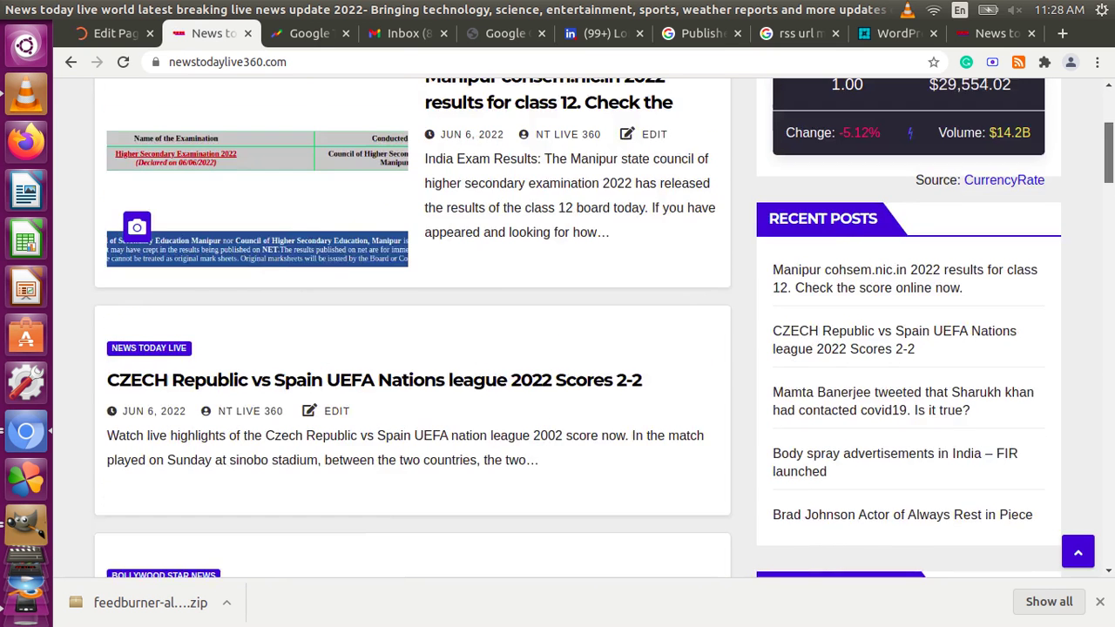
scroll(189, 136, up, 7)
click(189, 135)
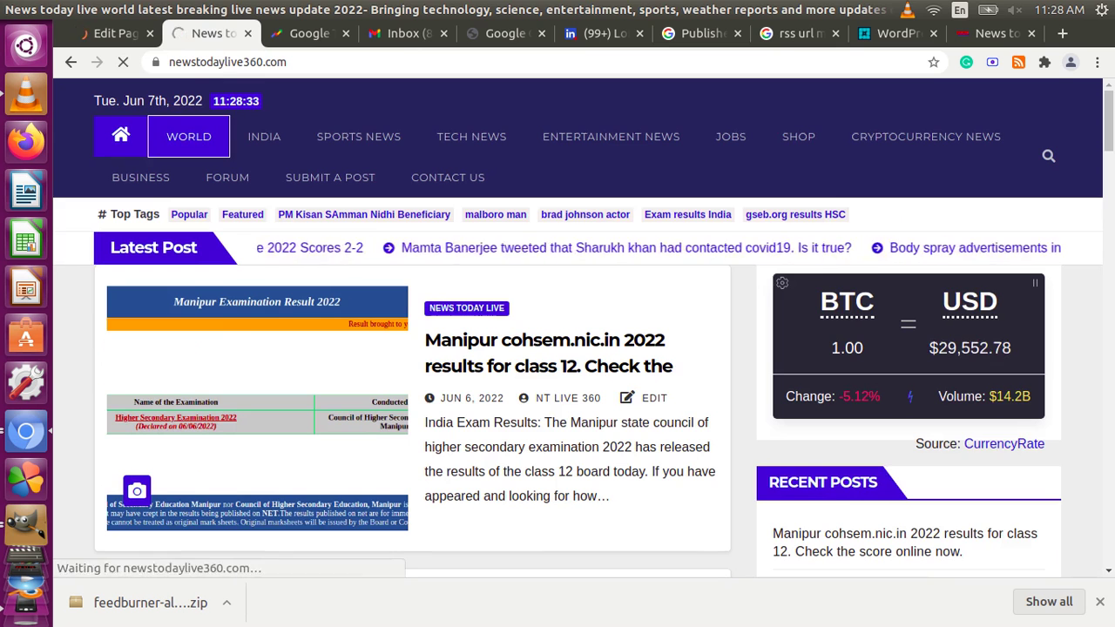
scroll(557, 328, down, 10)
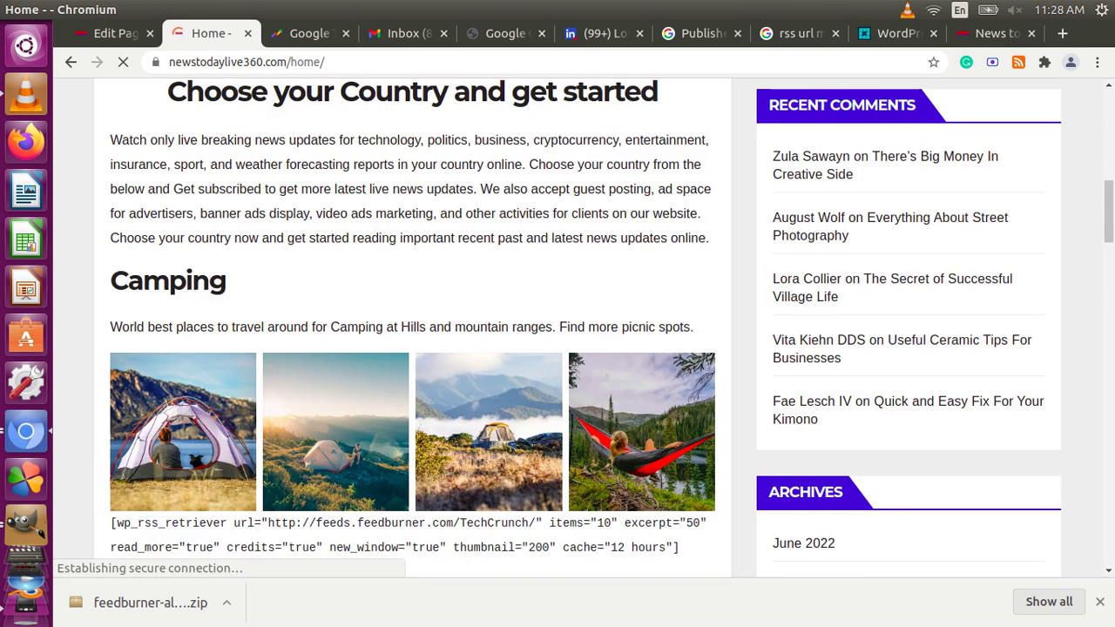
scroll(557, 328, down, 5)
scroll(558, 328, up, 2)
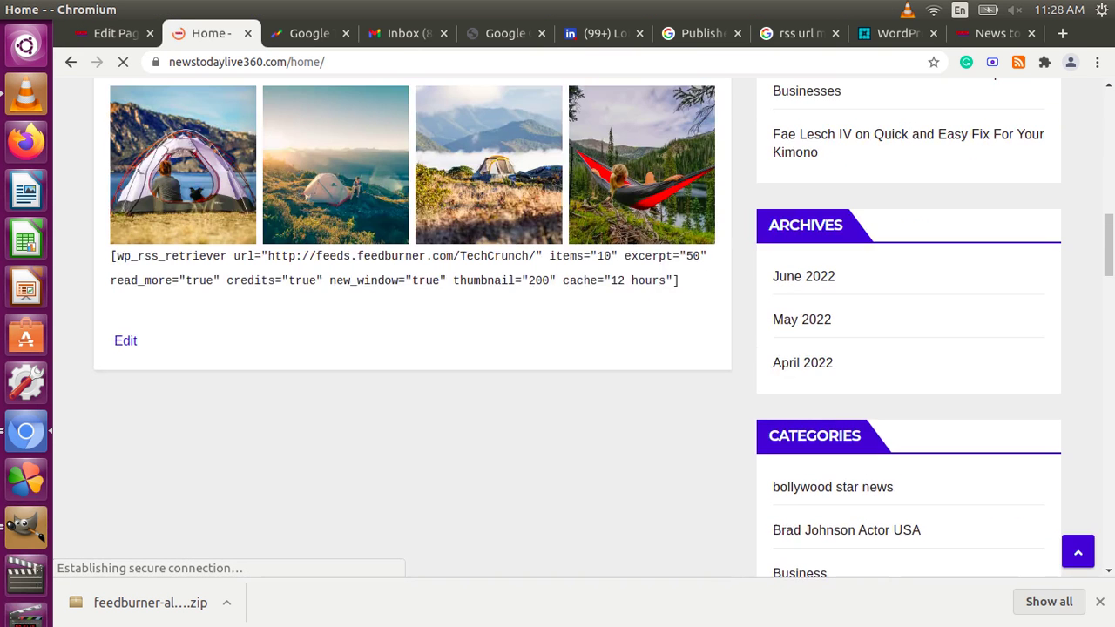
scroll(557, 328, up, 10)
scroll(557, 328, up, 8)
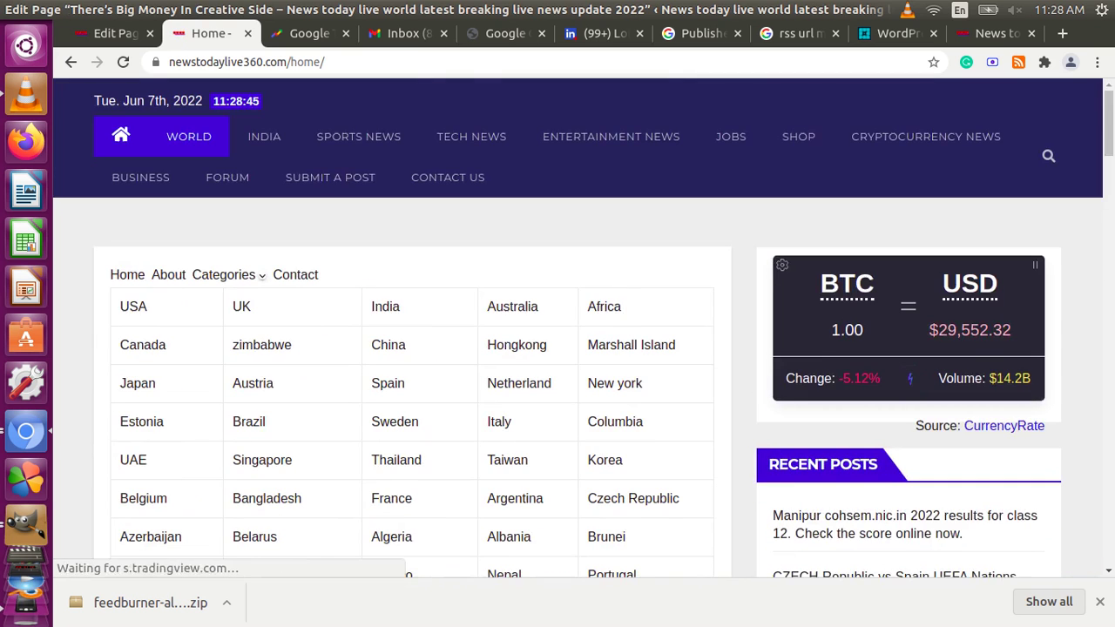
key(ctrl+Page_Up)
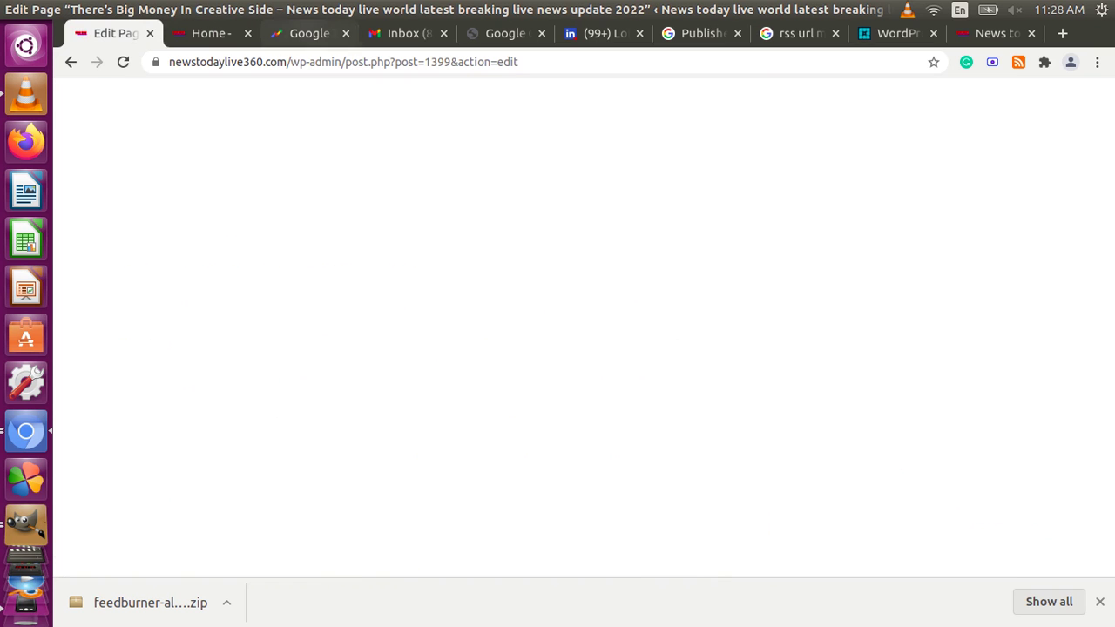
Open Pages > All Pages and look through the list of 26 pages
click(77, 102)
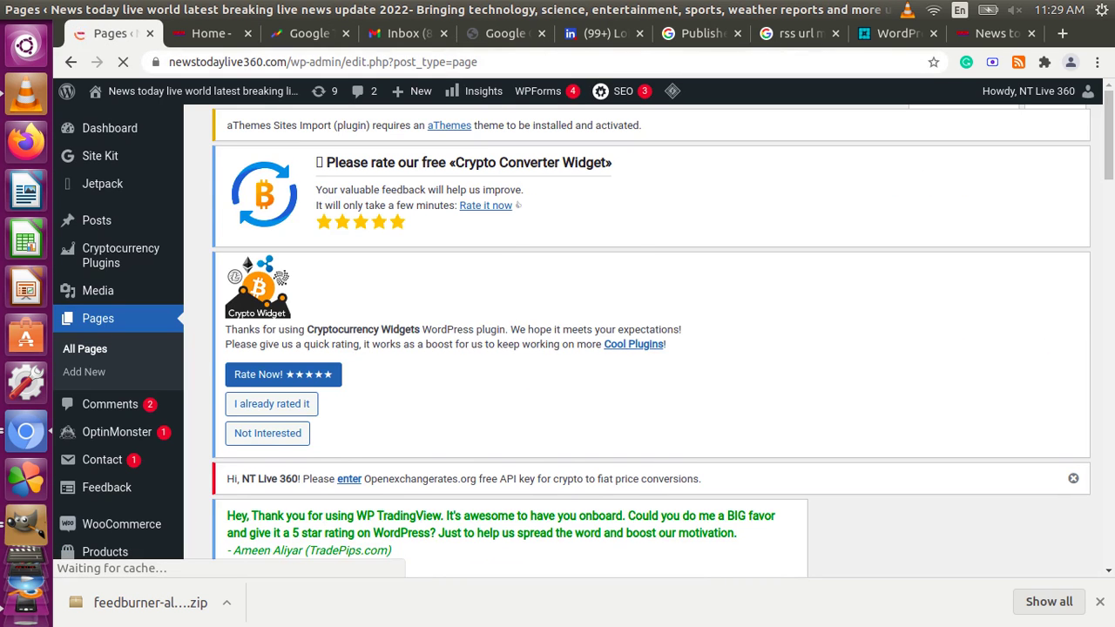
scroll(645, 339, down, 10)
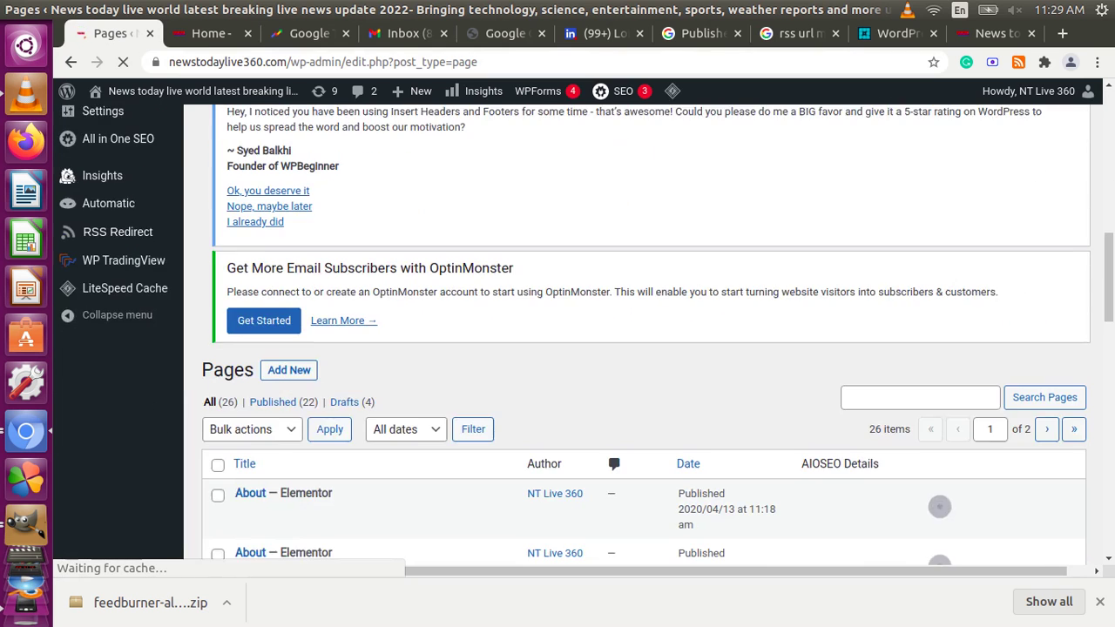
scroll(645, 340, down, 3)
scroll(645, 339, down, 2)
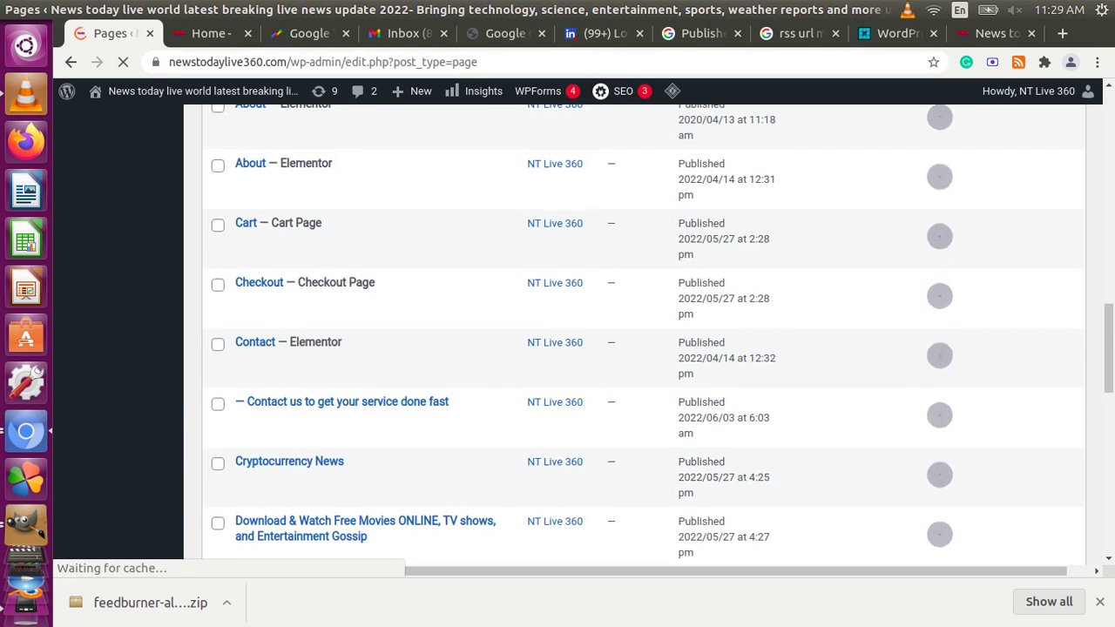
scroll(644, 340, down, 2)
scroll(644, 339, down, 2)
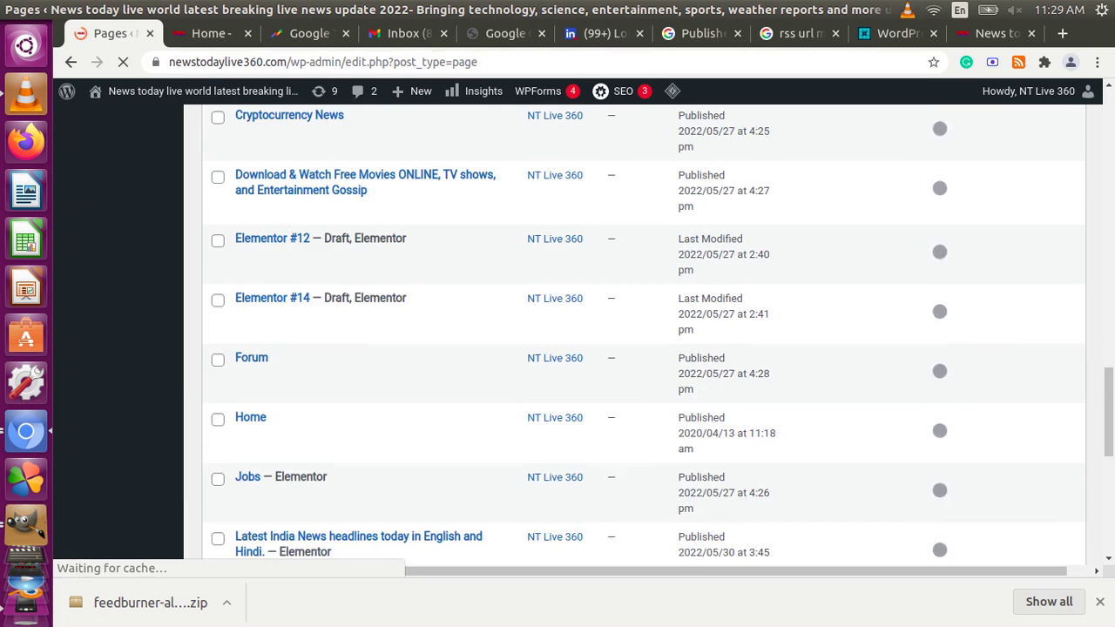
scroll(645, 340, down, 3)
scroll(644, 339, down, 4)
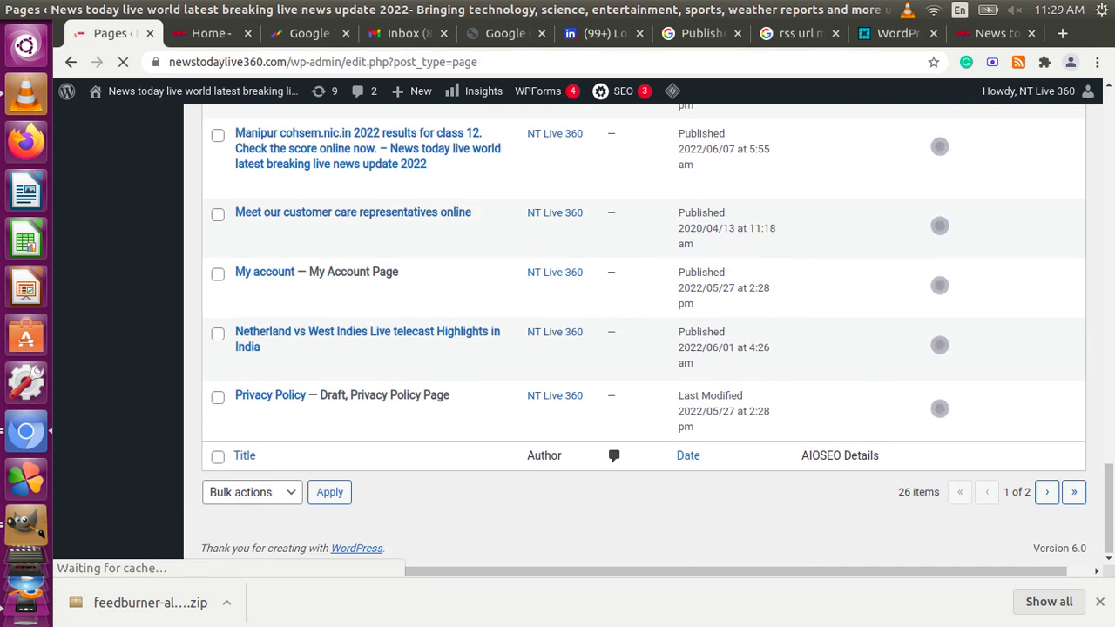
scroll(644, 339, up, 5)
scroll(645, 340, up, 3)
scroll(644, 339, up, 2)
scroll(644, 340, up, 3)
scroll(644, 340, up, 5)
scroll(645, 340, up, 6)
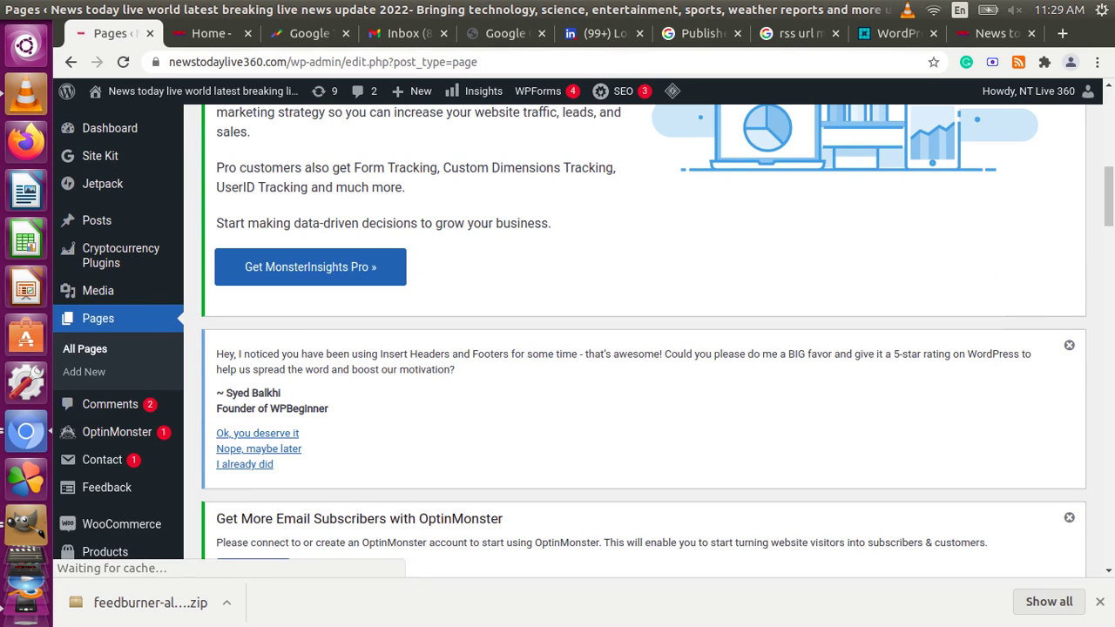
Open the Appearance > Widgets screen from the admin sidebar
mouse_move(97, 291)
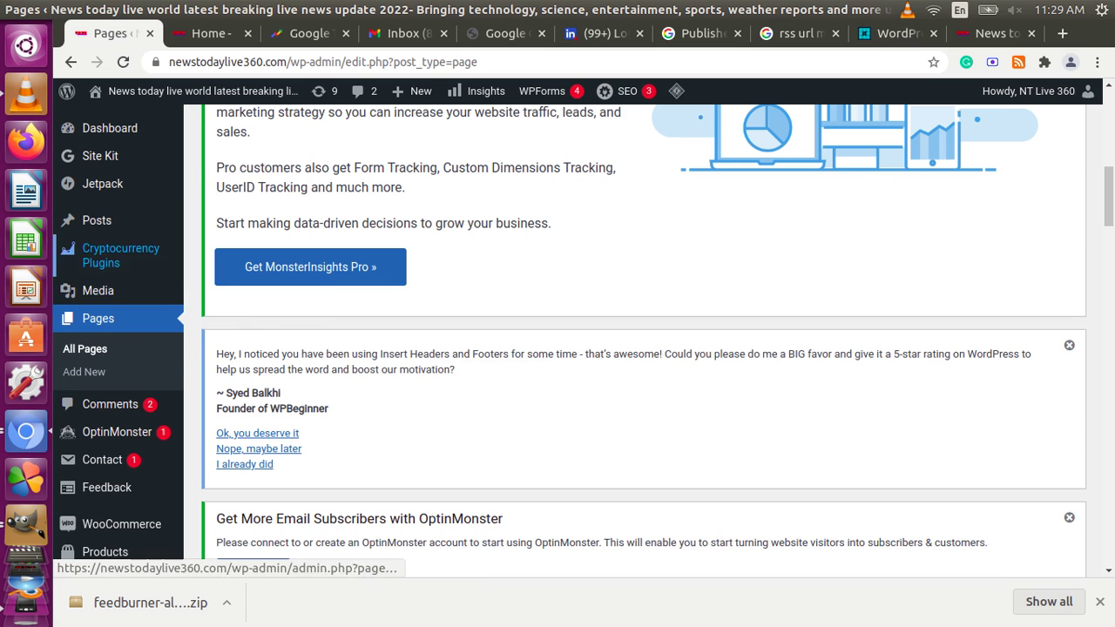
scroll(113, 404, down, 2)
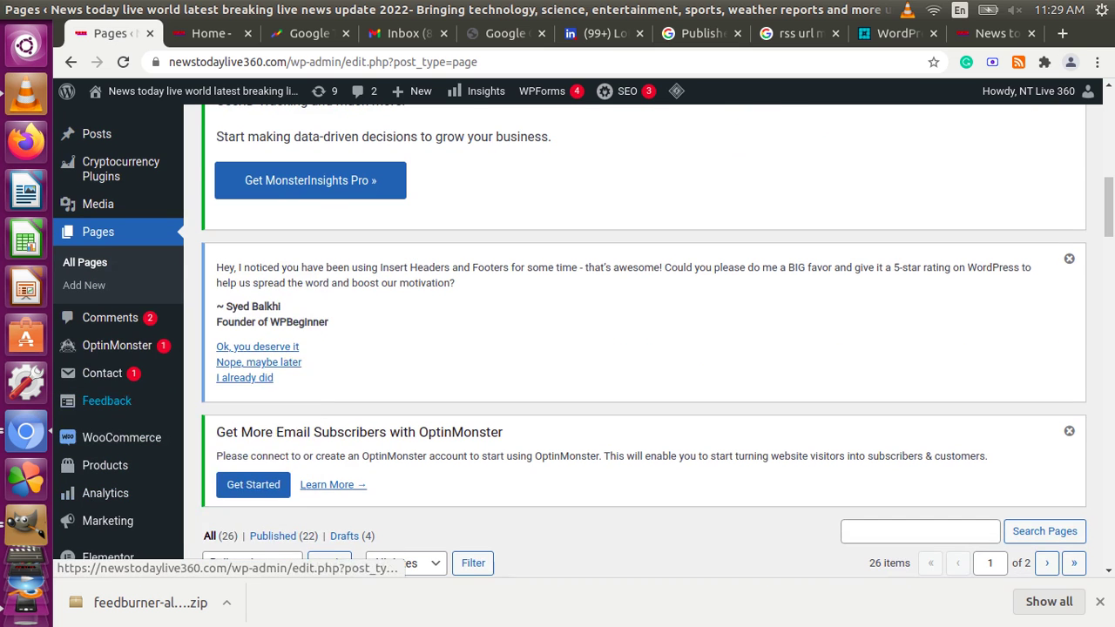
scroll(116, 345, down, 2)
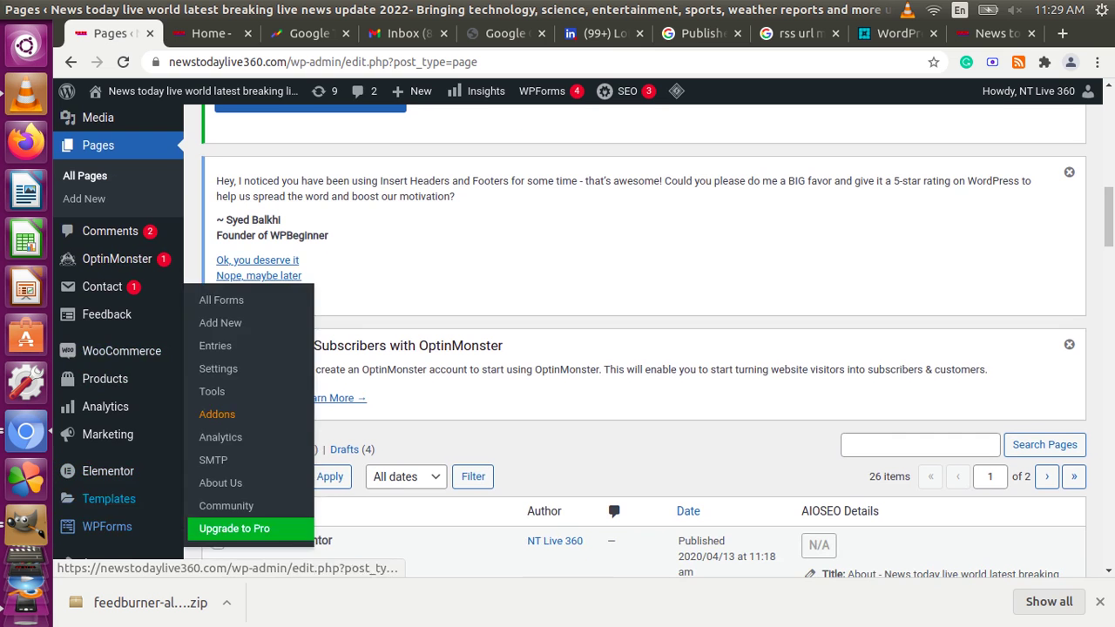
scroll(109, 128, up, 4)
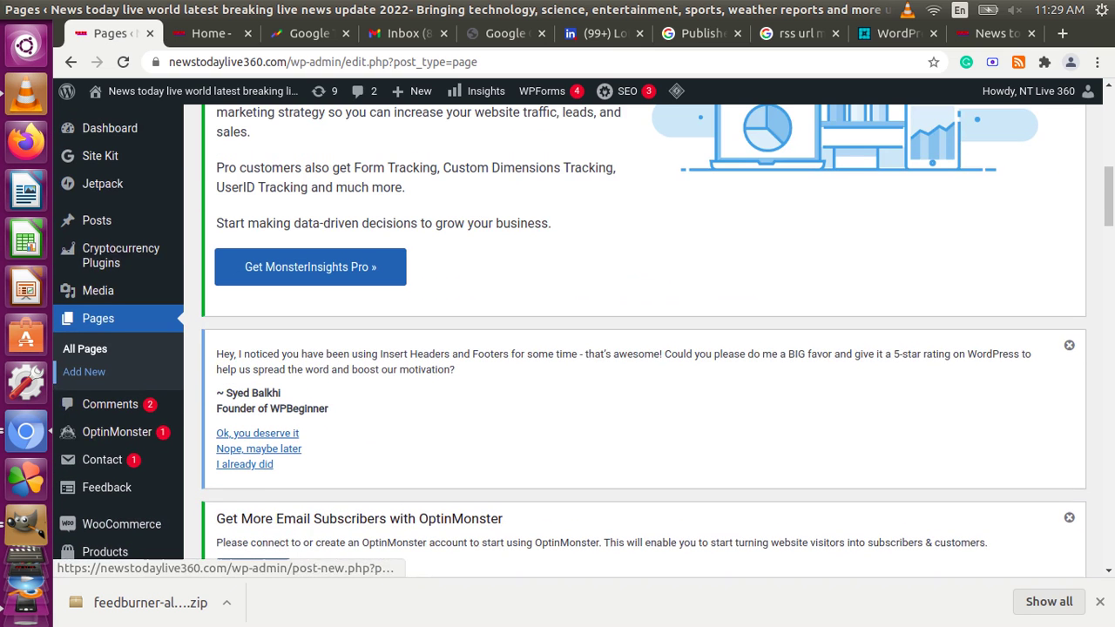
scroll(110, 128, up, 2)
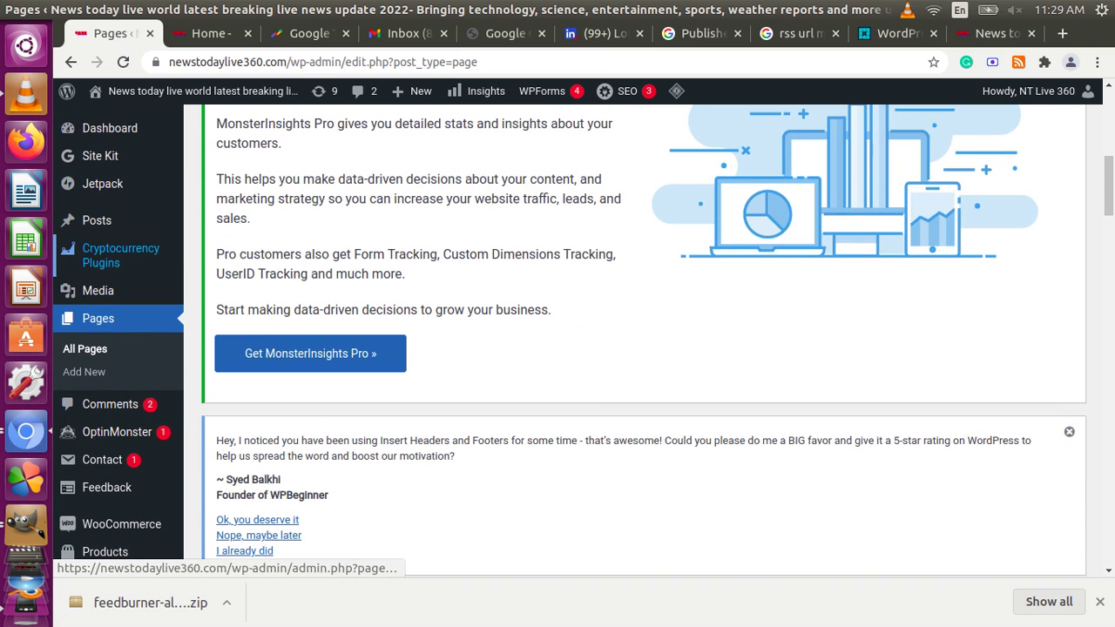
scroll(109, 471, down, 3)
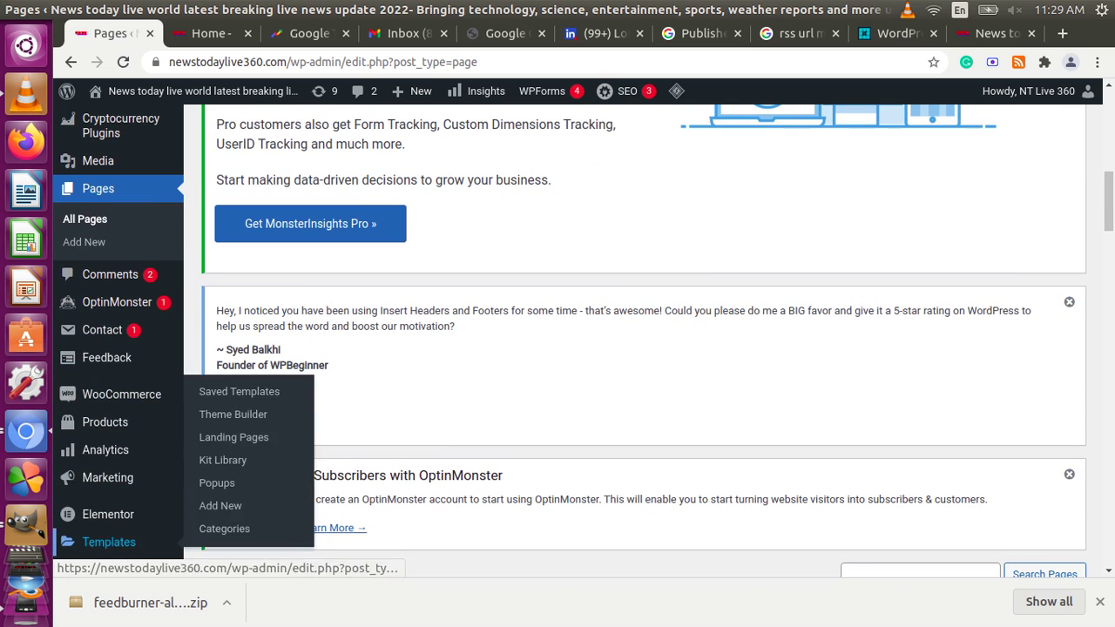
scroll(110, 274, up, 8)
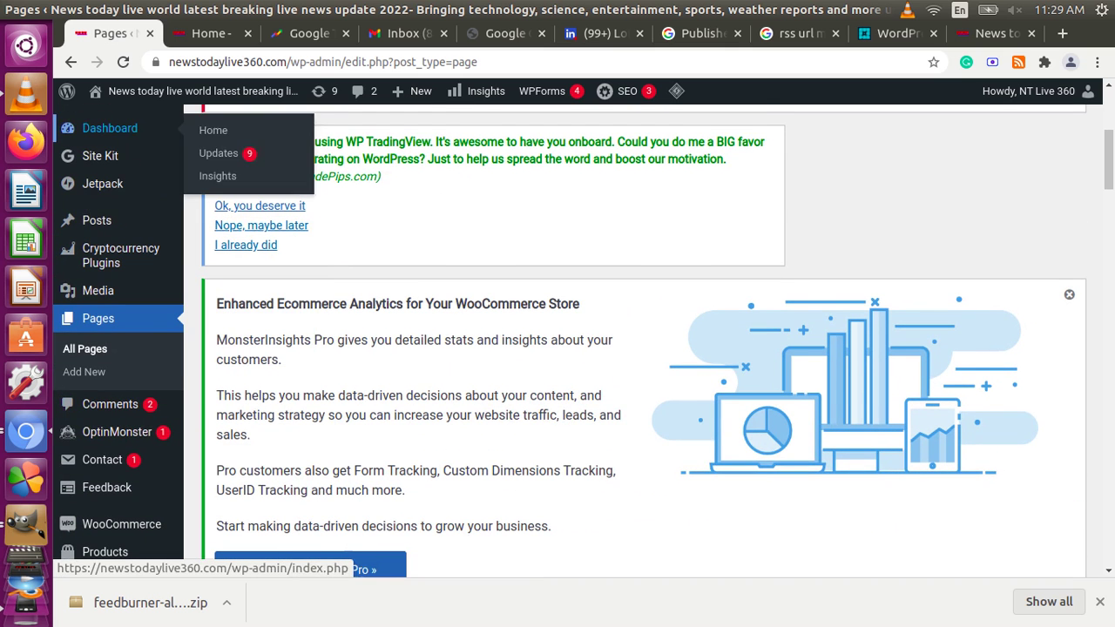
scroll(105, 418, down, 1)
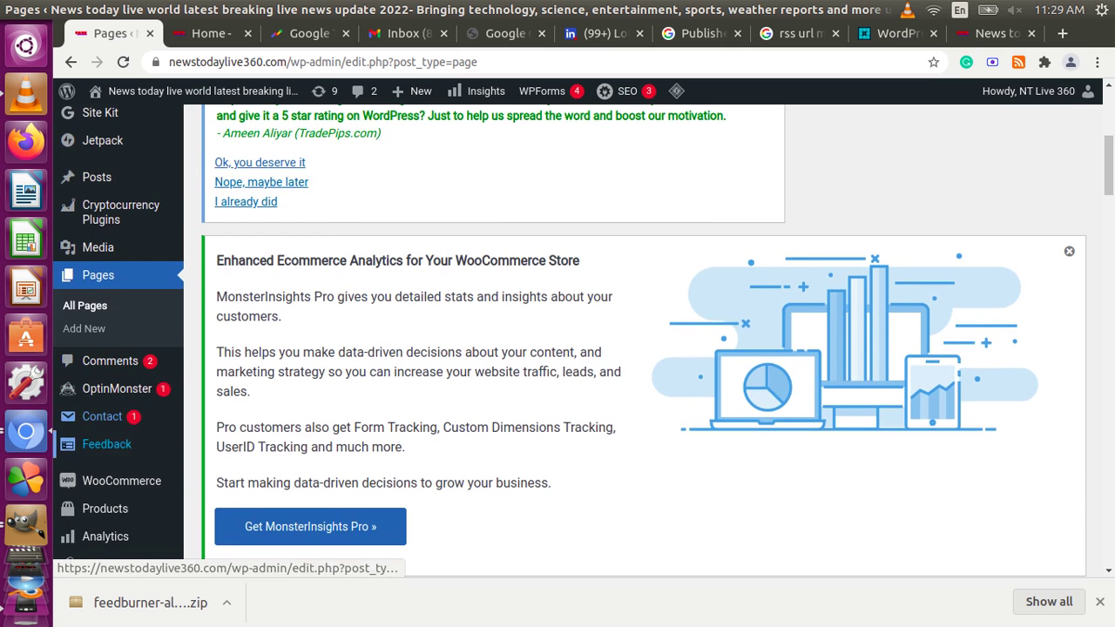
scroll(104, 436, down, 2)
scroll(107, 471, down, 1)
scroll(109, 488, down, 1)
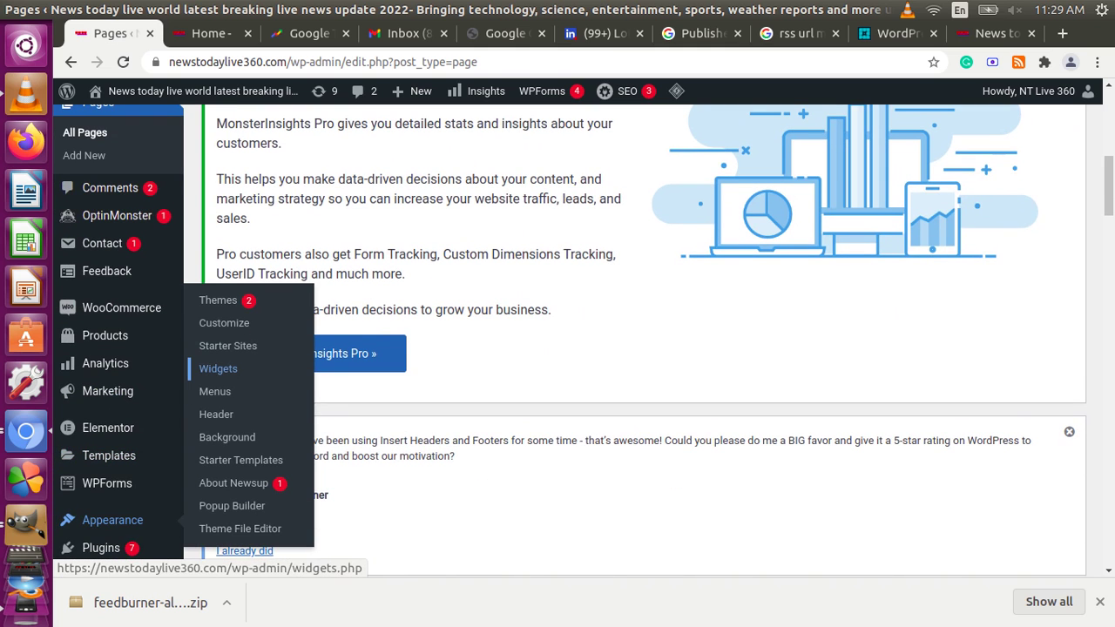
click(218, 368)
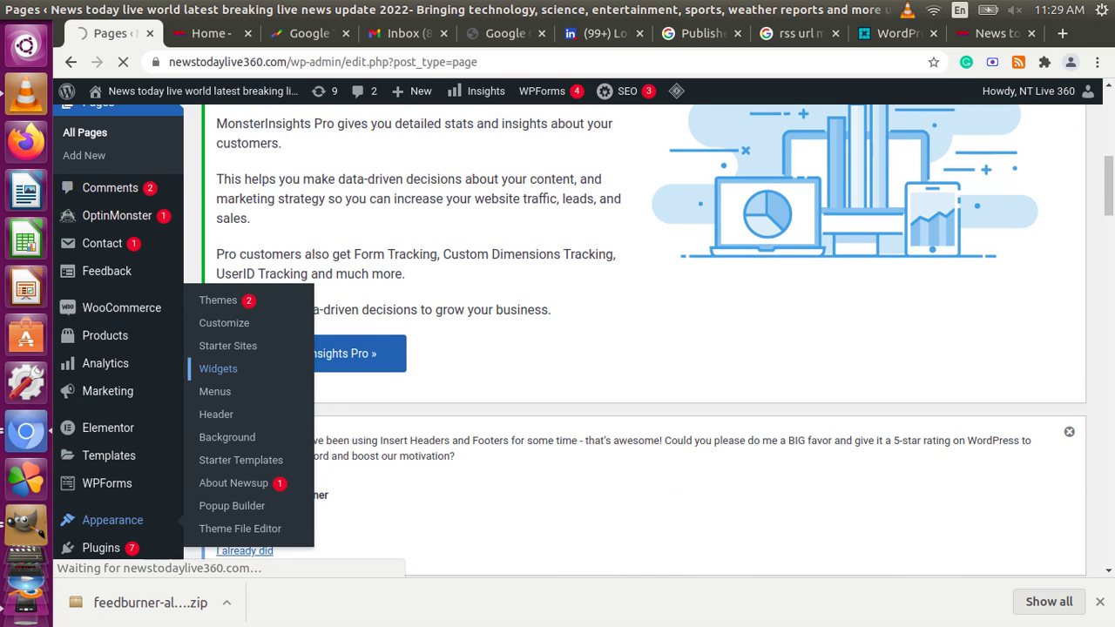
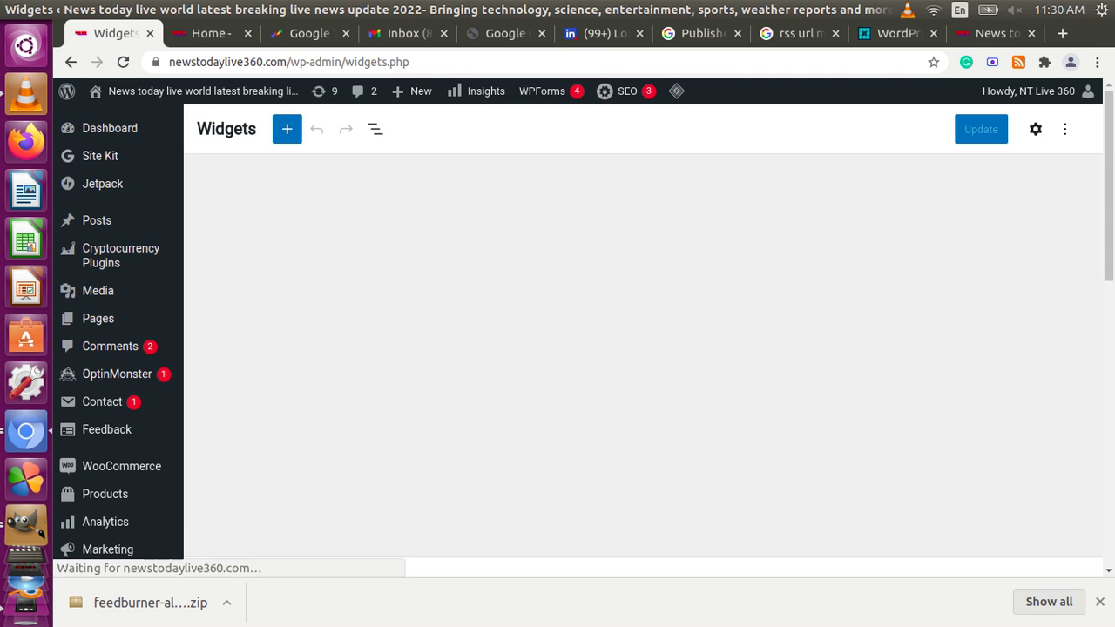
Check the Sidebar's crypto-converter shortcode block, then expand the empty Front-page Content Section
scroll(118, 349, down, 3)
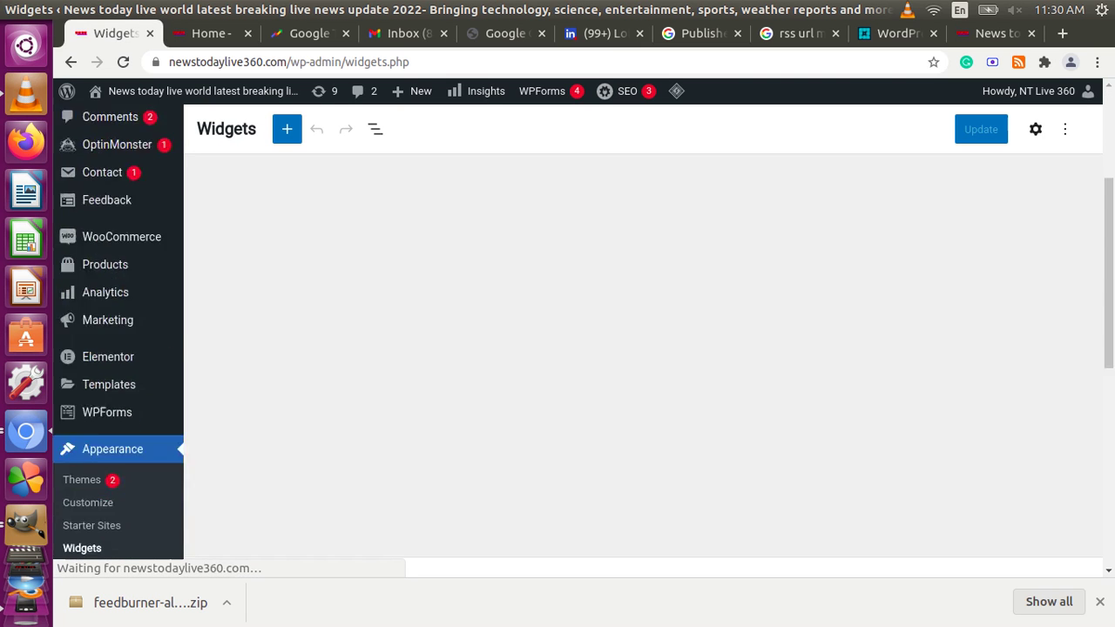
scroll(119, 348, down, 5)
scroll(118, 349, up, 1)
scroll(119, 348, up, 7)
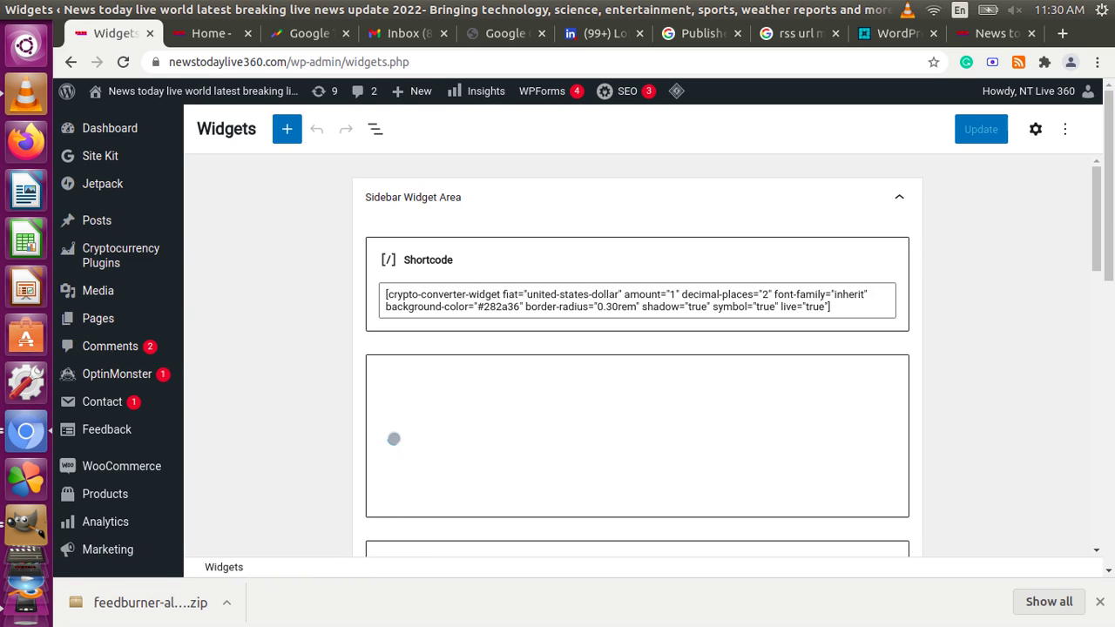
scroll(638, 353, down, 10)
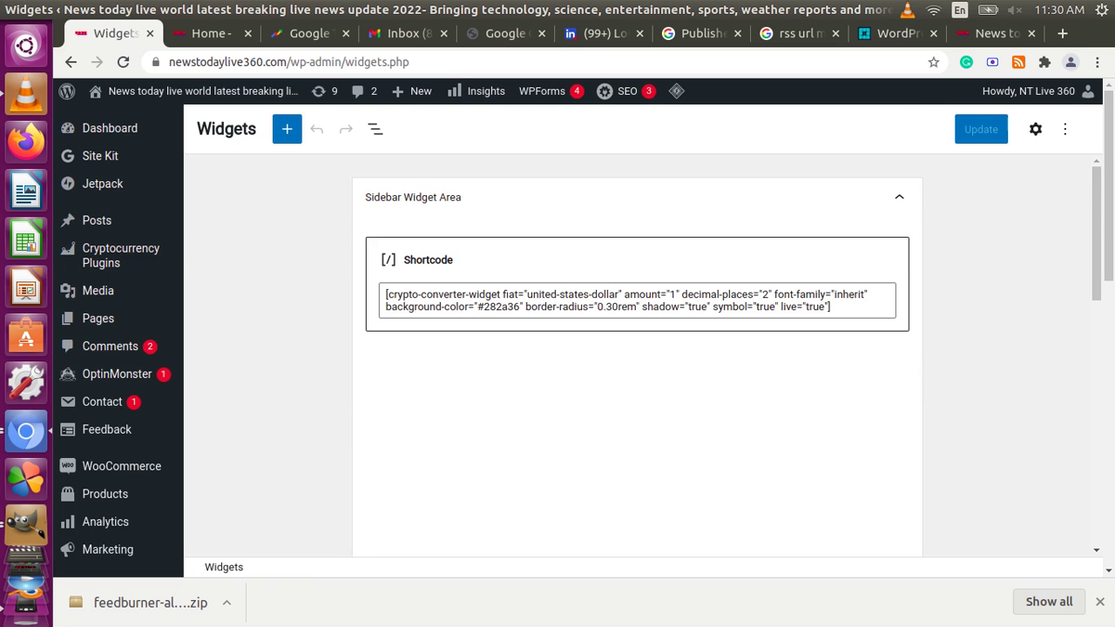
scroll(638, 352, down, 3)
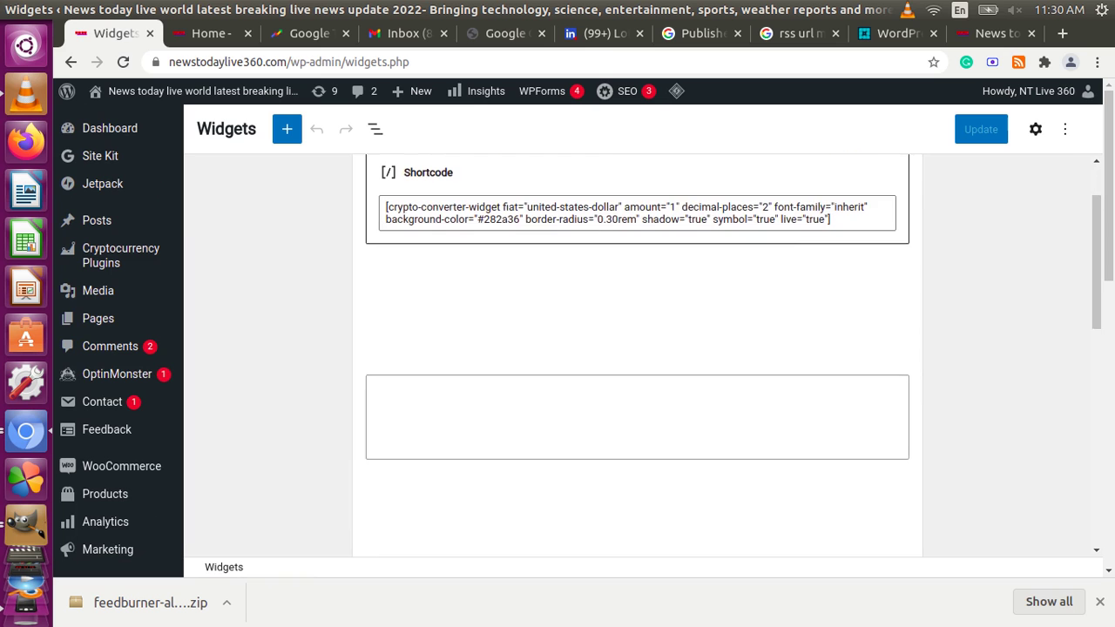
scroll(637, 353, up, 3)
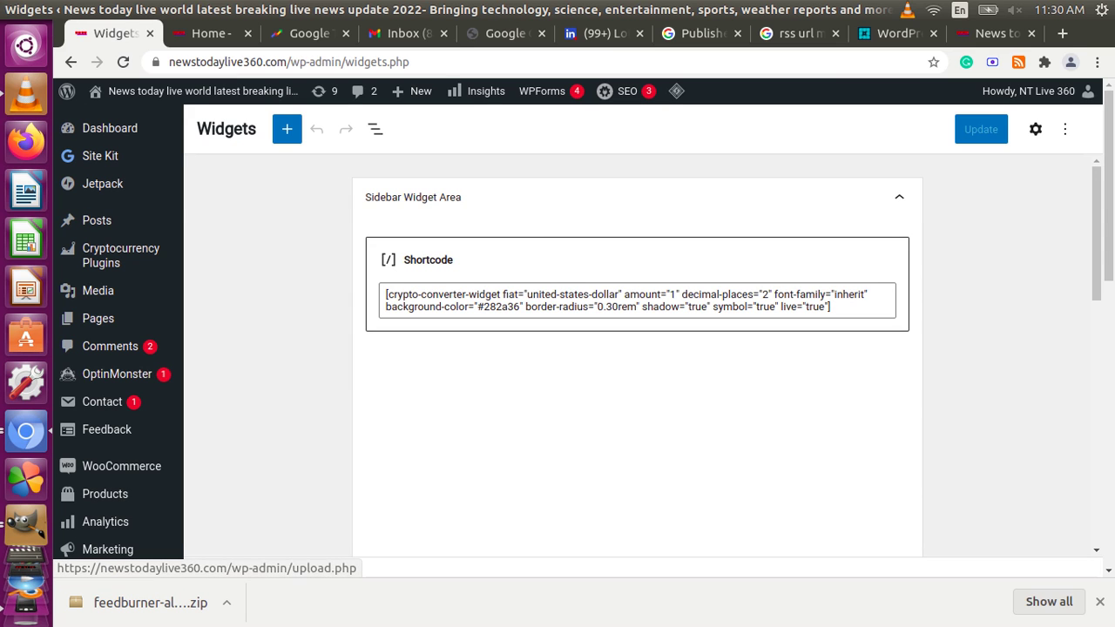
click(831, 307)
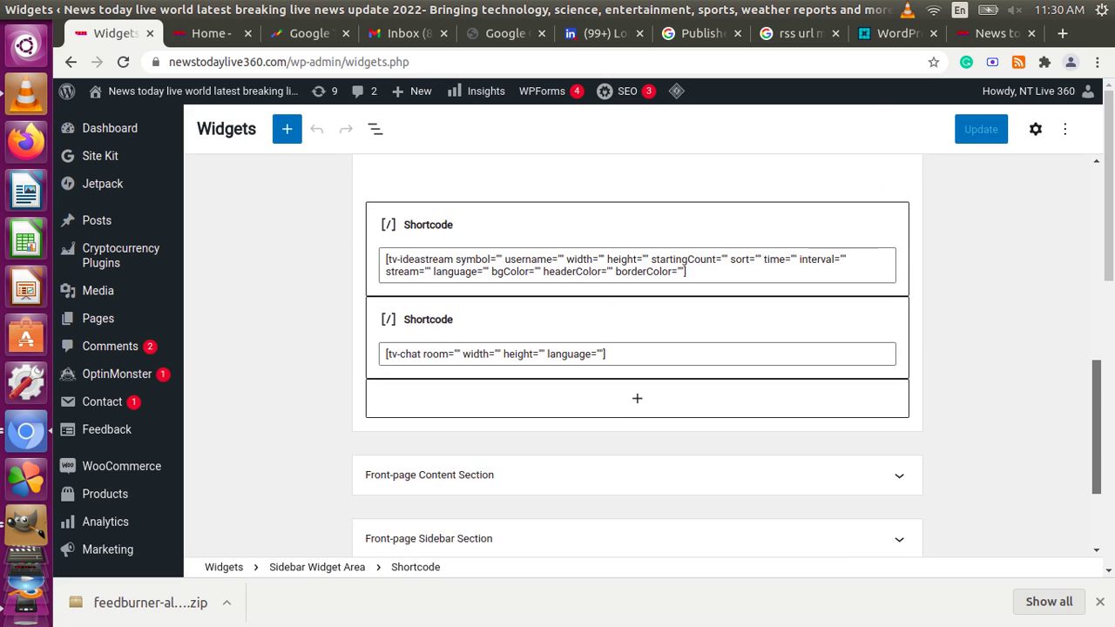
scroll(636, 366, down, 2)
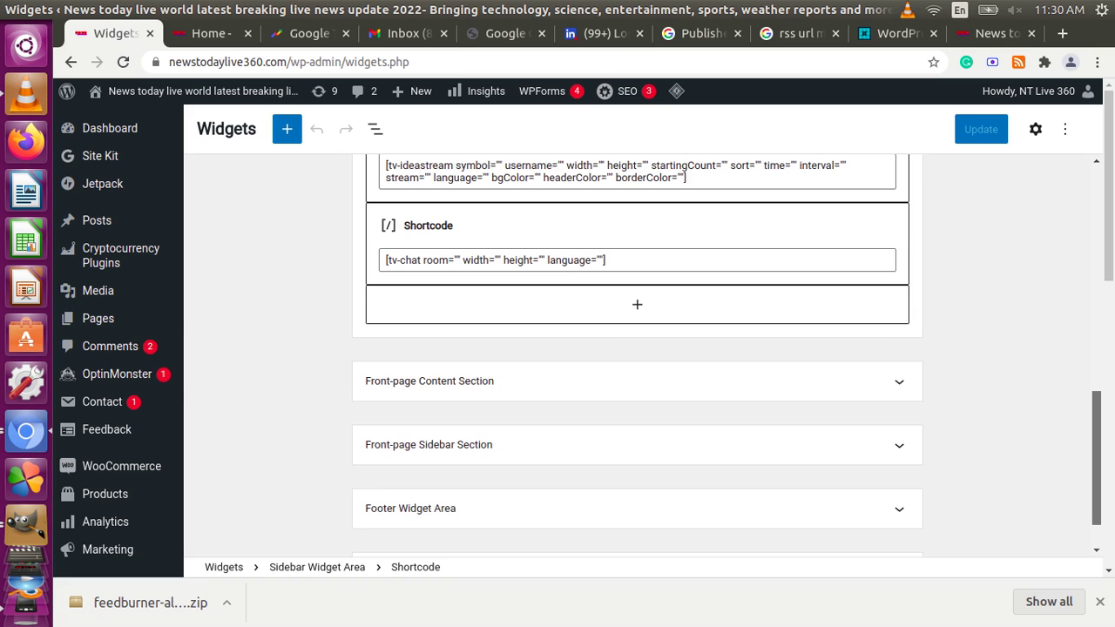
scroll(636, 366, down, 1)
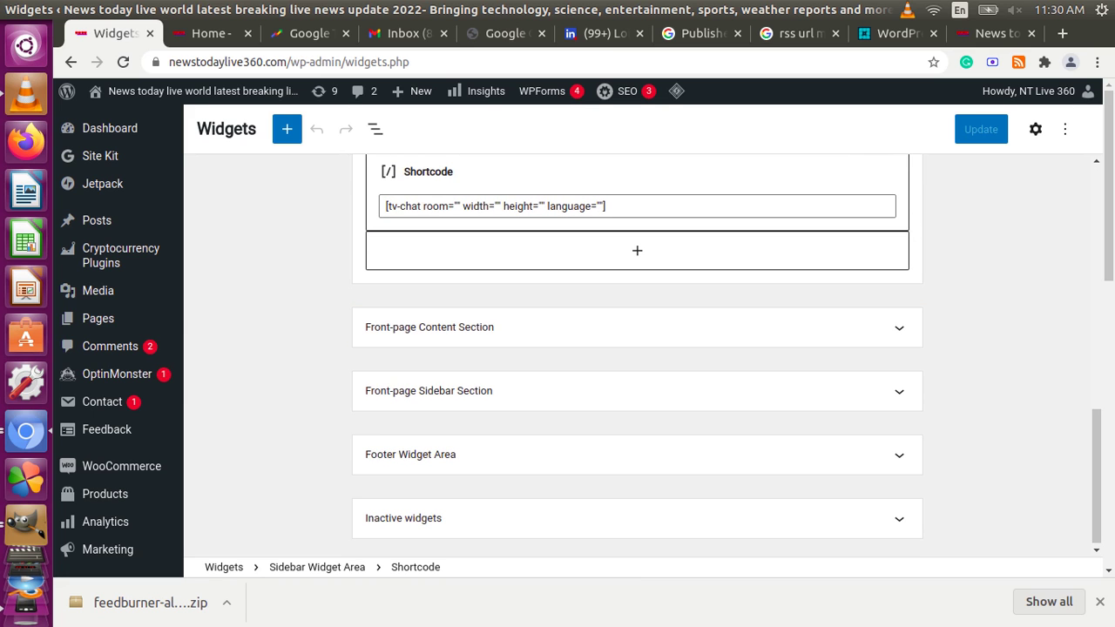
click(637, 326)
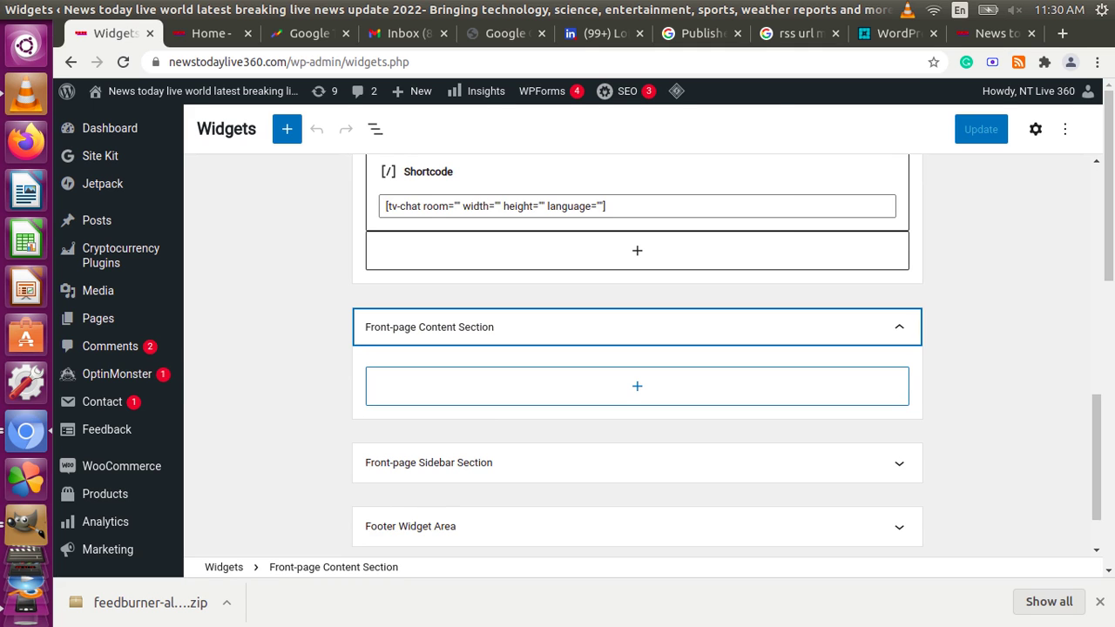
Add an RSS block with the pasted /feed/ URL to the Front-page Content Section, save, and view the homepage
click(636, 385)
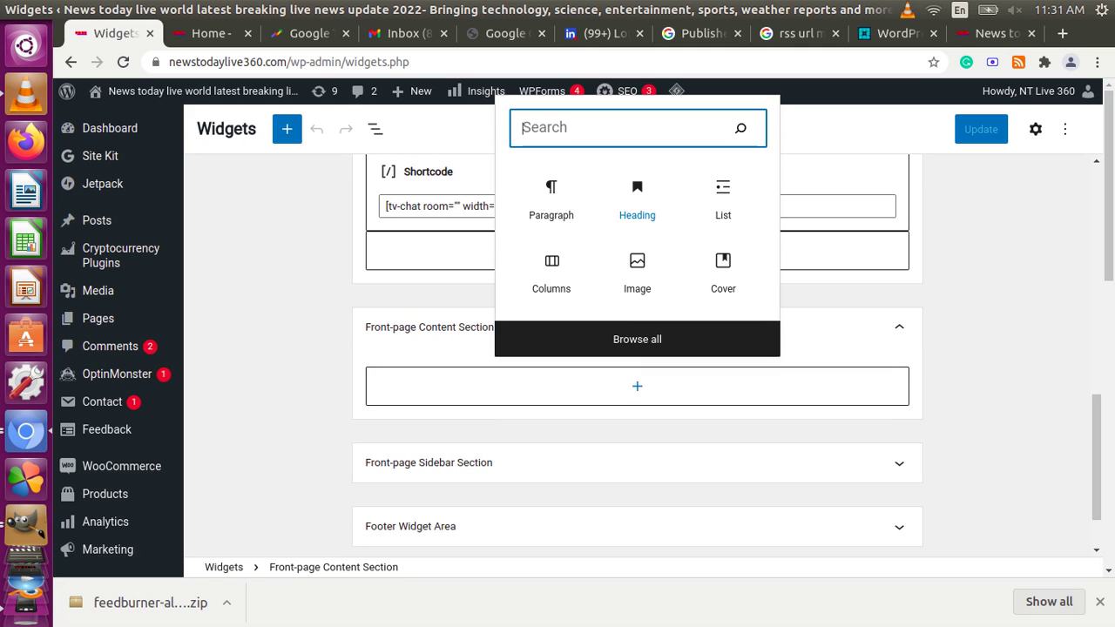
text(rss)
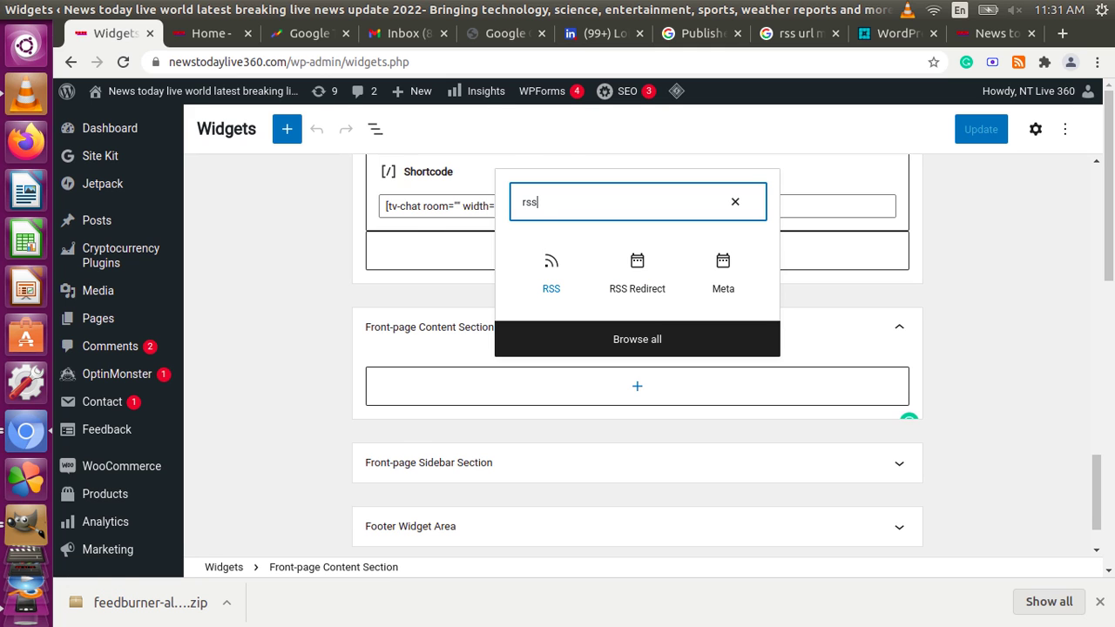
click(550, 272)
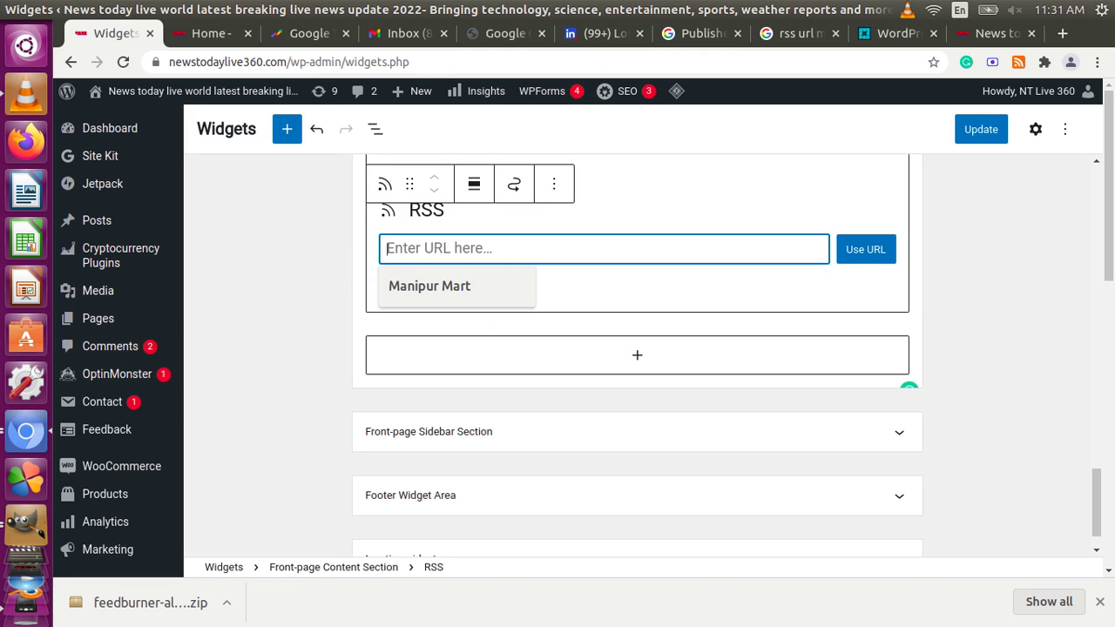
text(https://newstodaylive360.com/feed/ https://newstodaylive360.com/comments/feed/)
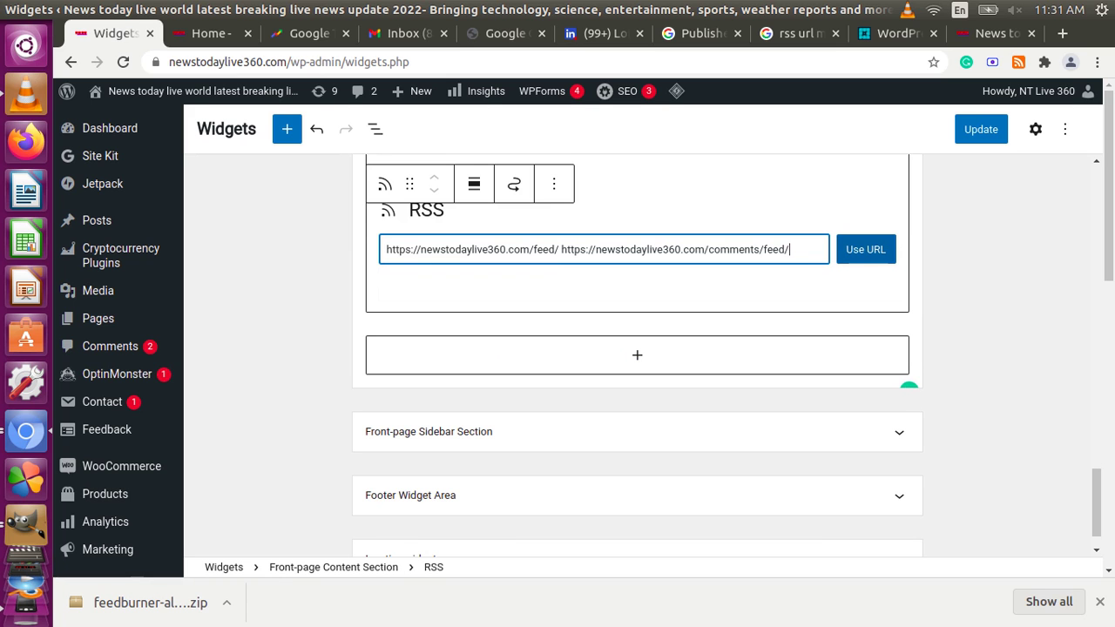
key(Return)
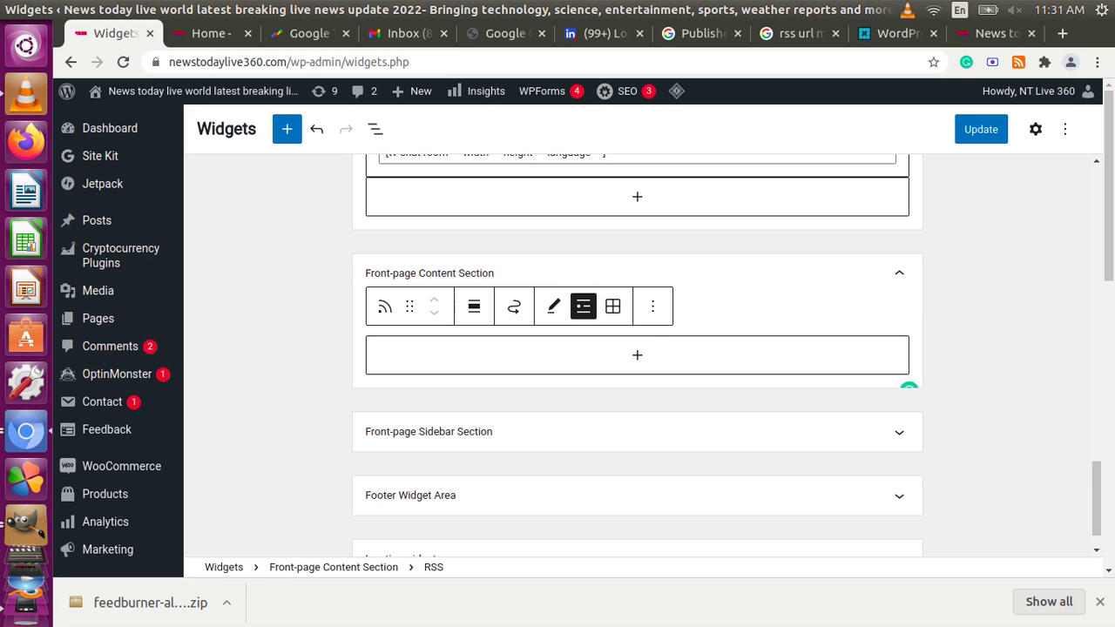
key(ctrl+s)
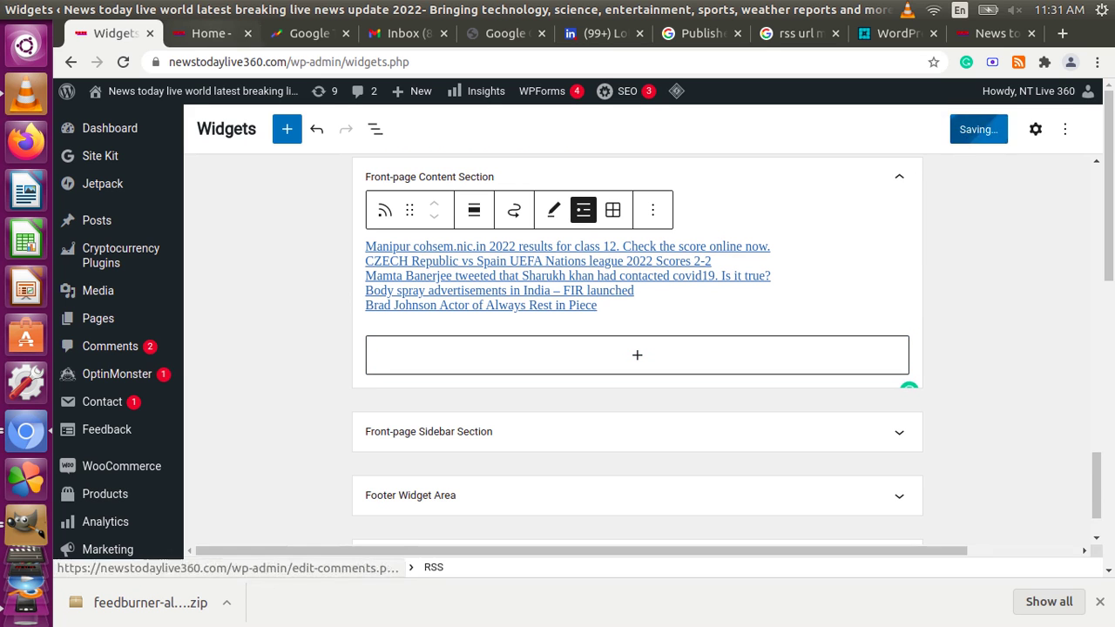
key(ctrl+Tab)
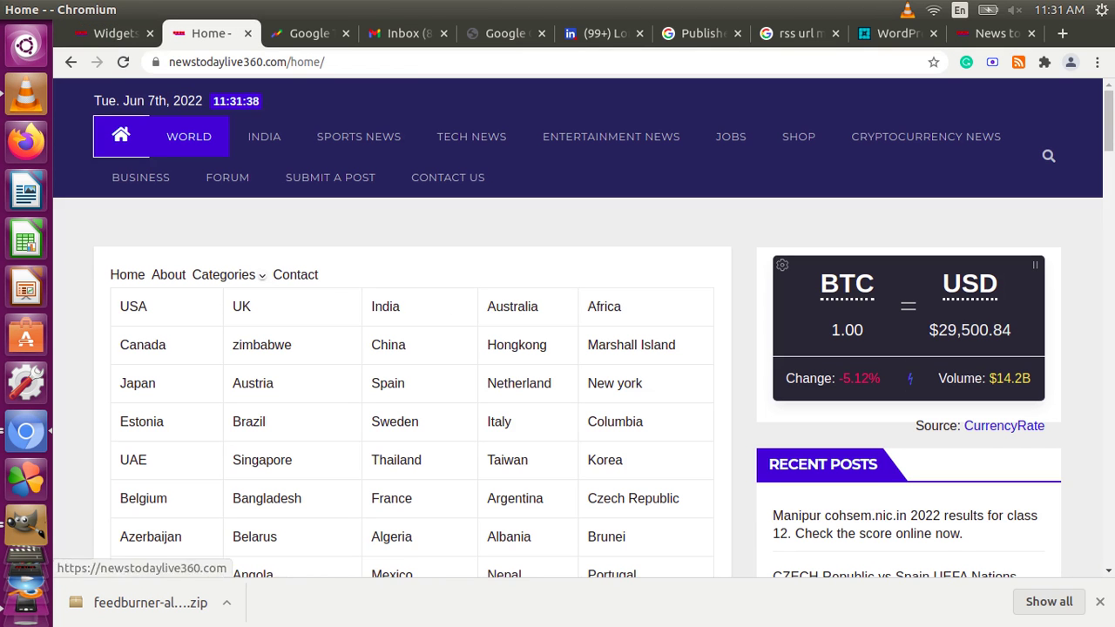
Reload the newstodaylive360.com homepage and scroll through it
click(120, 135)
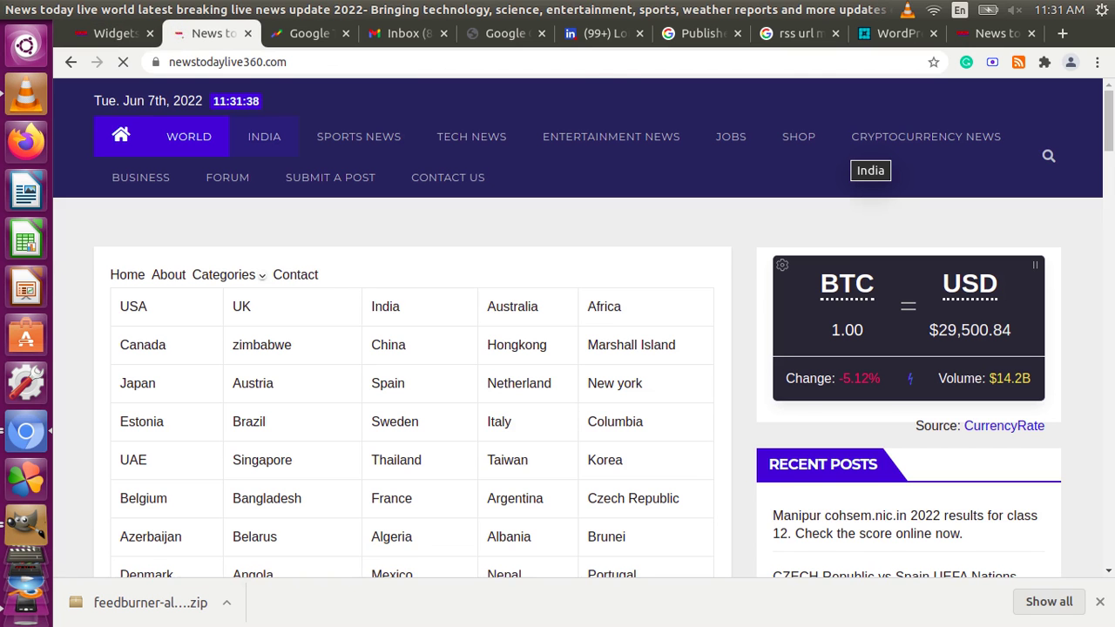
scroll(575, 348, down, 5)
scroll(575, 348, down, 10)
scroll(575, 348, down, 3)
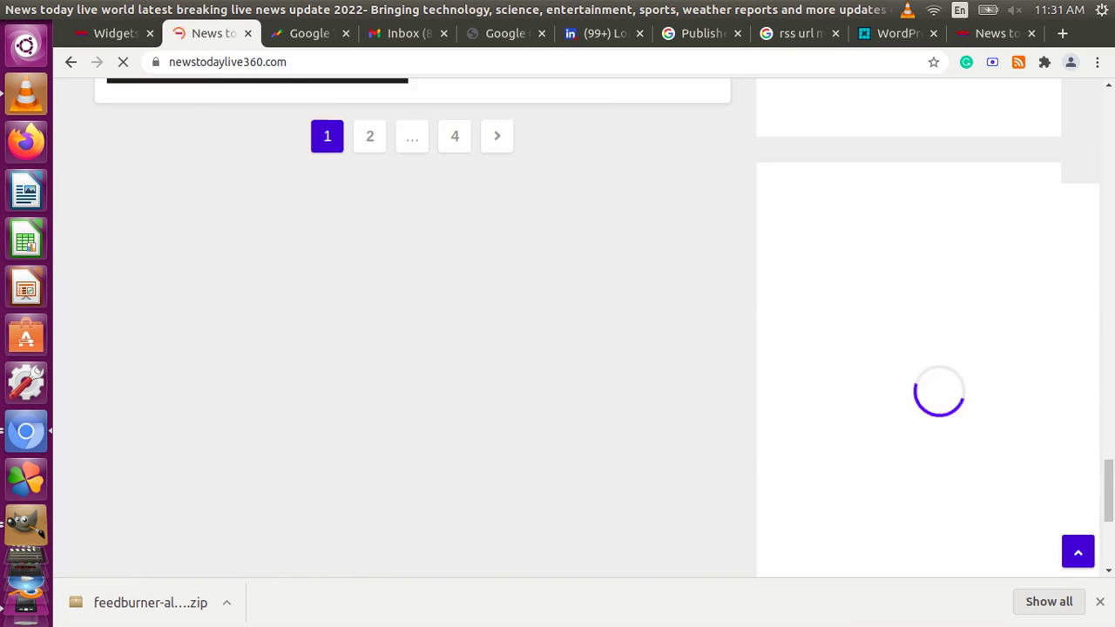
scroll(574, 348, up, 4)
scroll(574, 348, up, 2)
scroll(575, 349, up, 3)
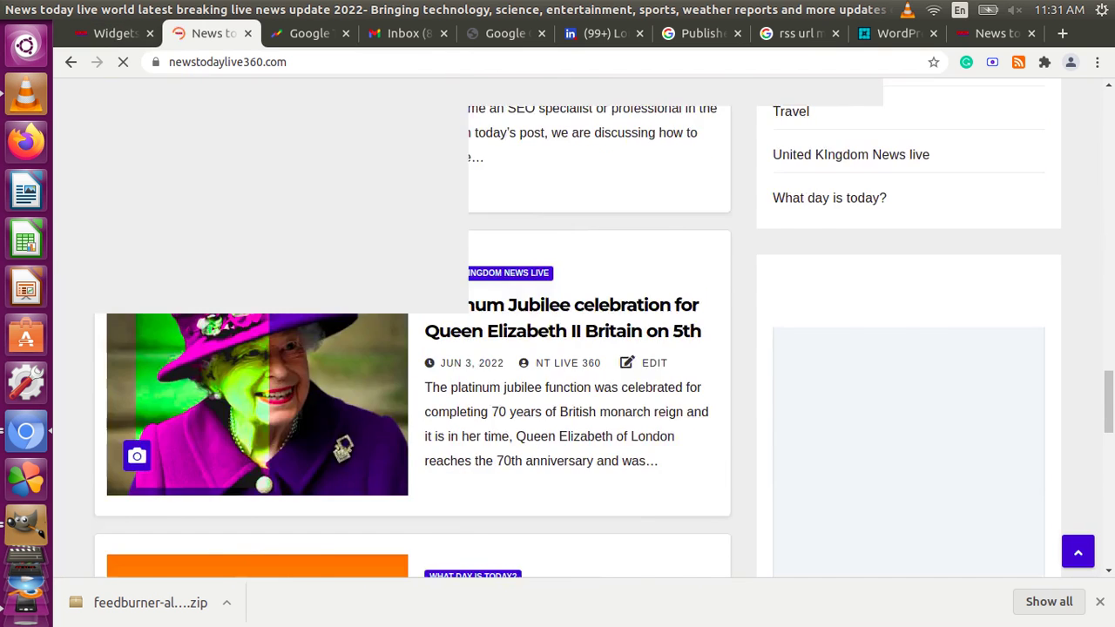
scroll(575, 348, up, 2)
scroll(574, 348, up, 1)
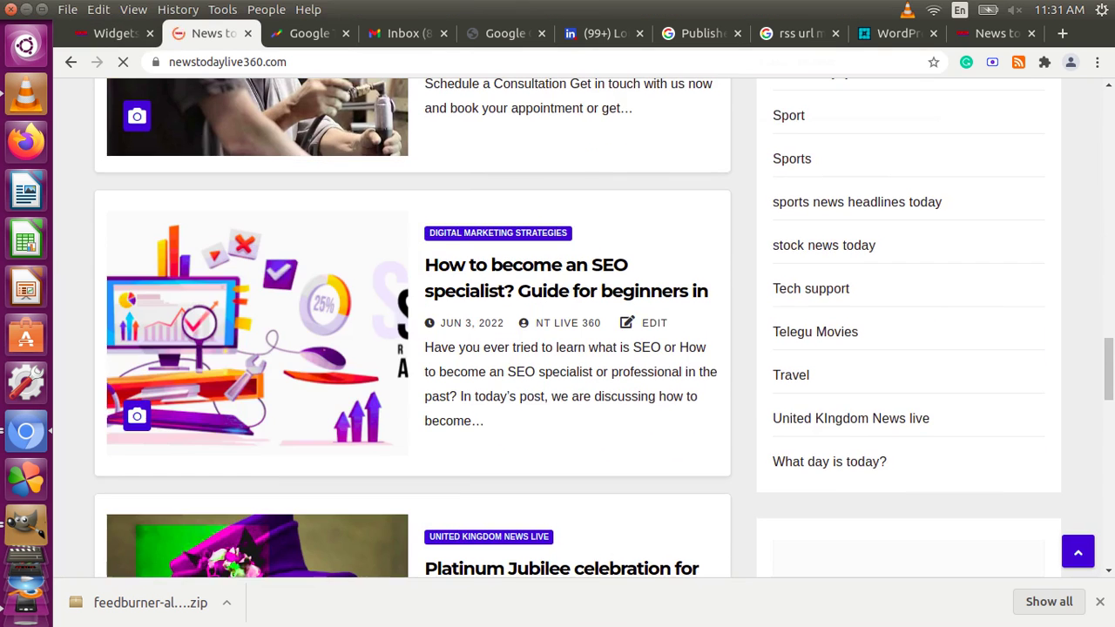
Glance at the widgets editor, then return to the homepage and scroll back to its top
key(ctrl+Page_Up)
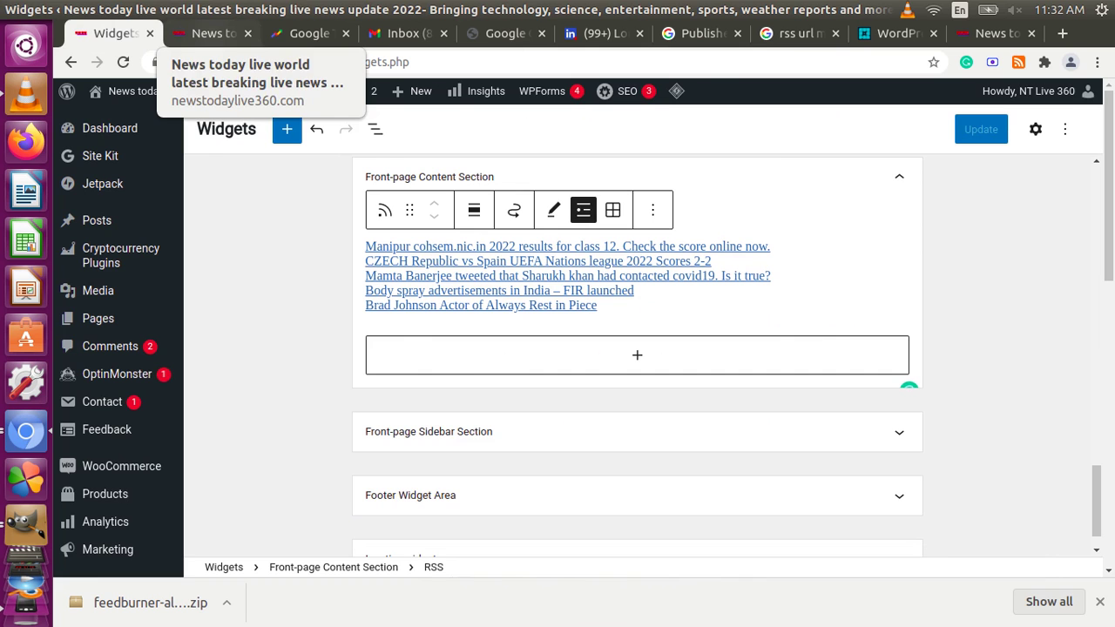
click(209, 33)
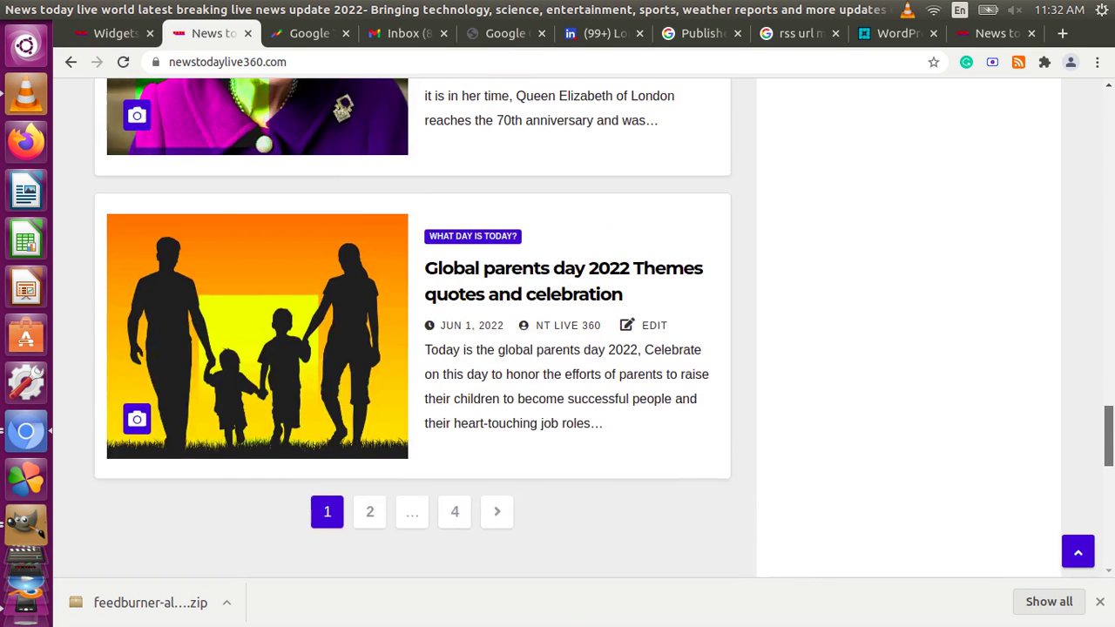
scroll(558, 331, down, 3)
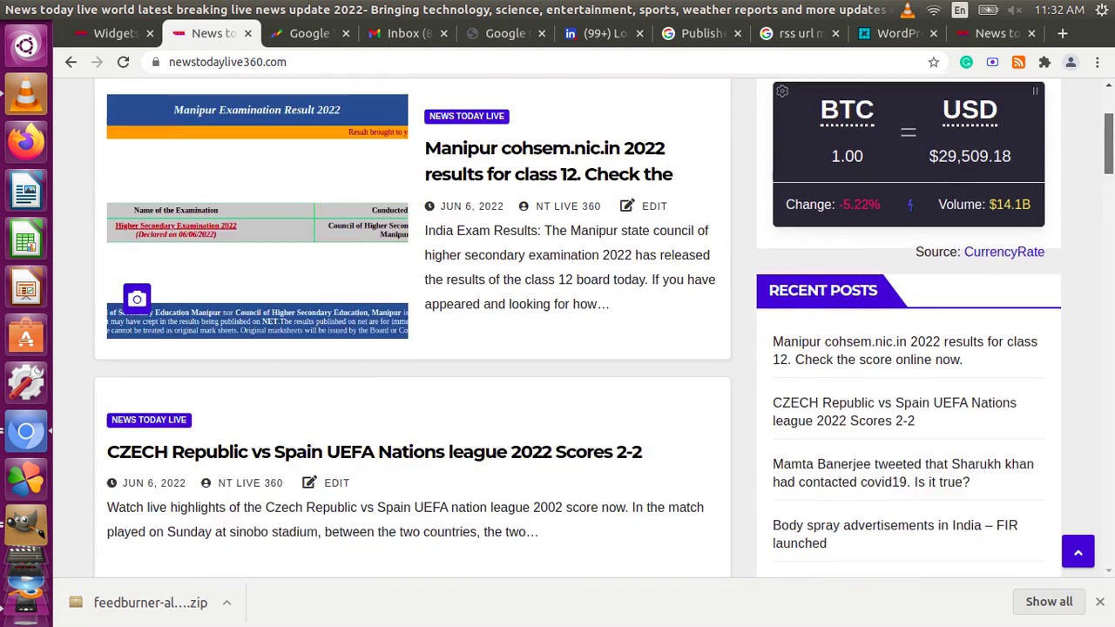
scroll(557, 331, down, 3)
scroll(557, 331, down, 5)
scroll(557, 330, down, 4)
key(Home)
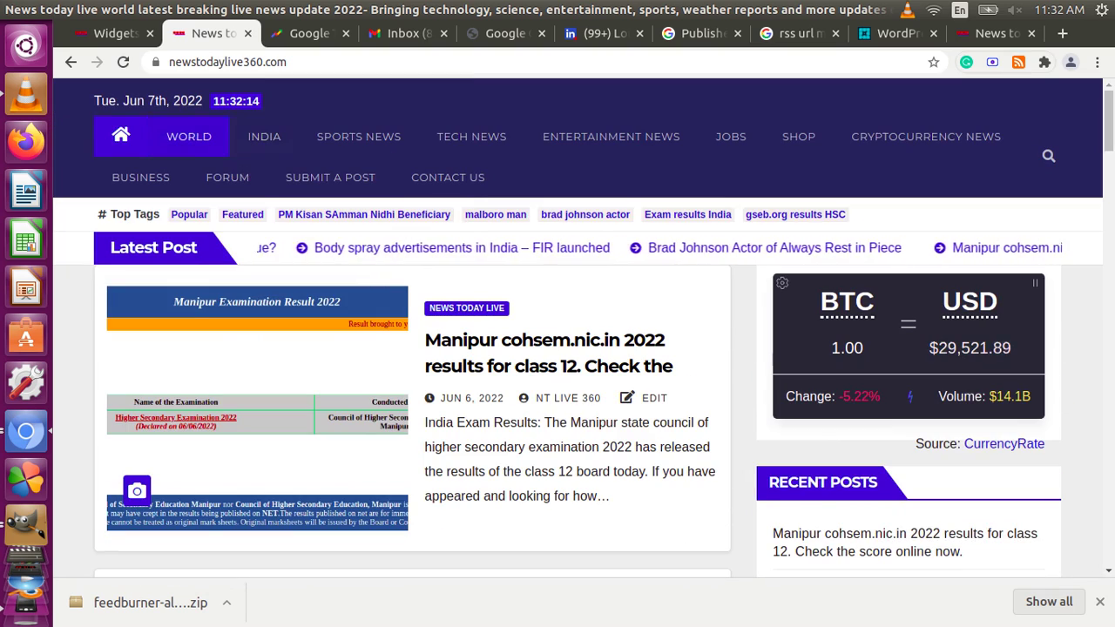
Browse the site's WORLD news section
click(189, 136)
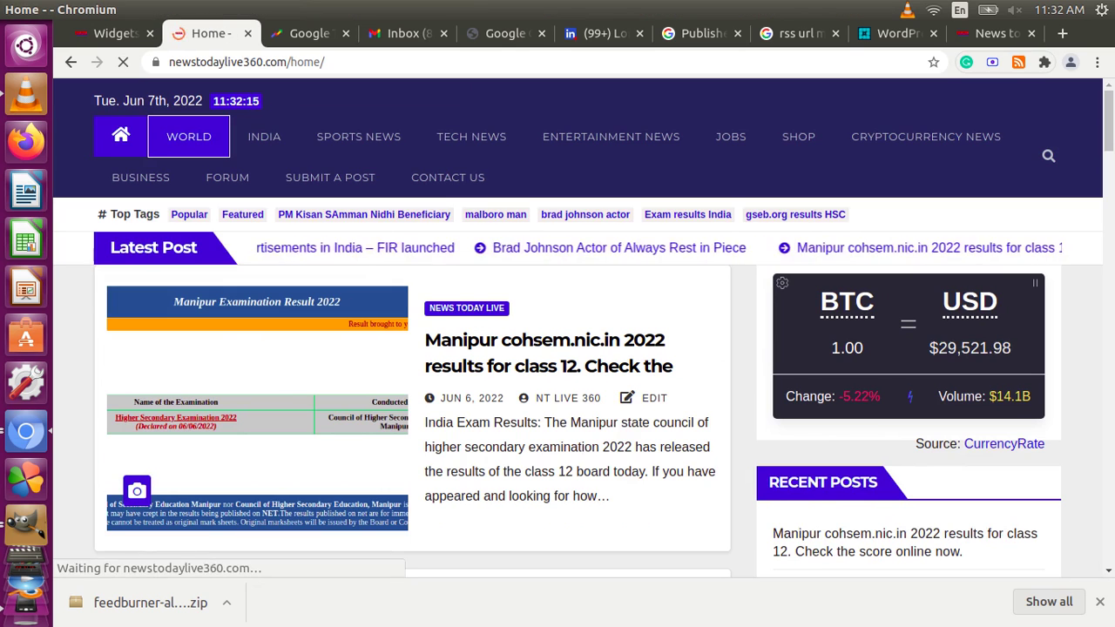
scroll(558, 330, down, 8)
scroll(557, 331, down, 4)
scroll(557, 331, up, 10)
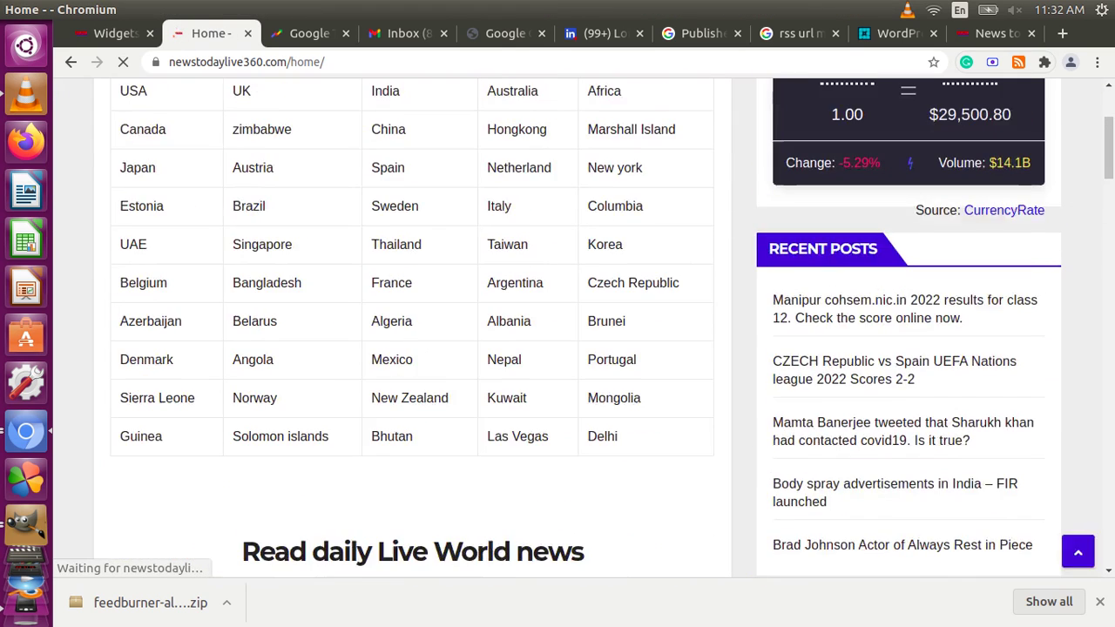
scroll(558, 330, up, 3)
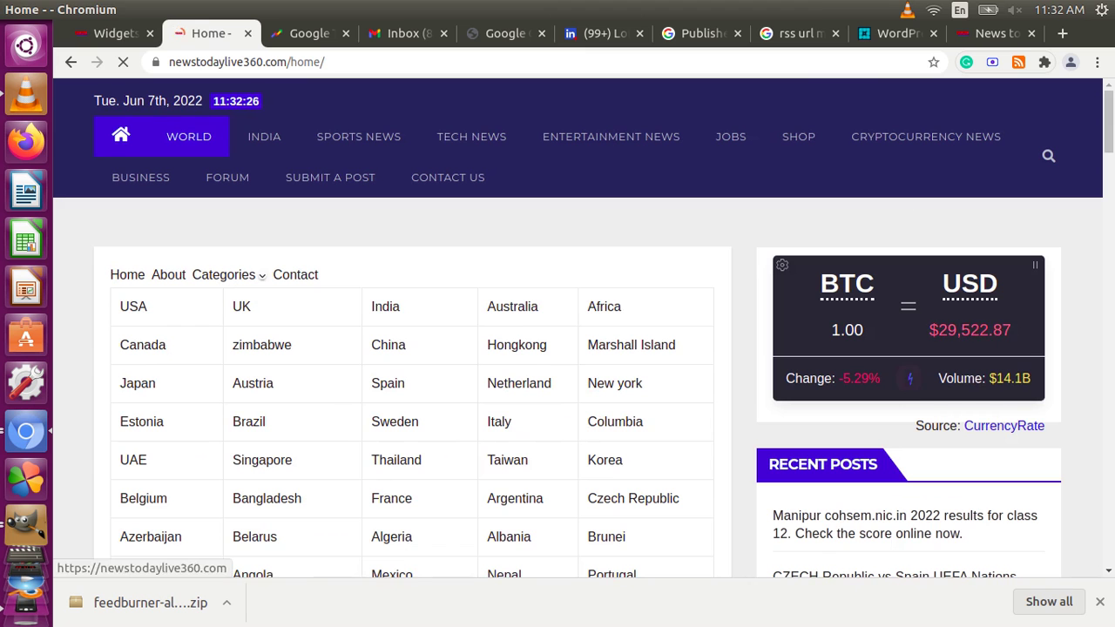
Browse the INDIA news page from top to bottom and back
click(264, 136)
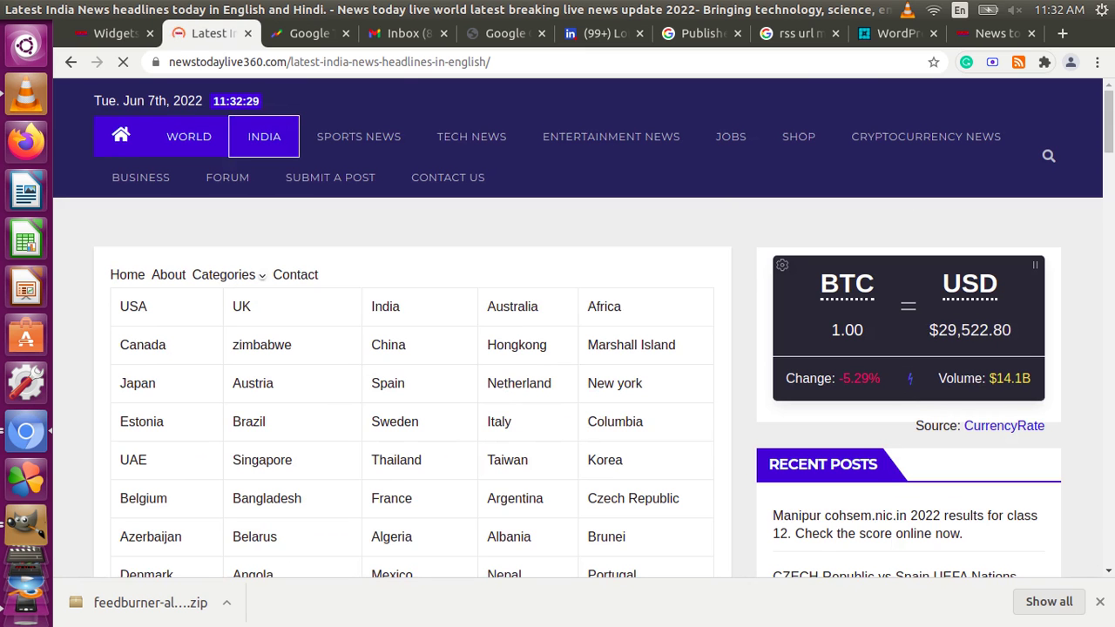
scroll(557, 331, down, 3)
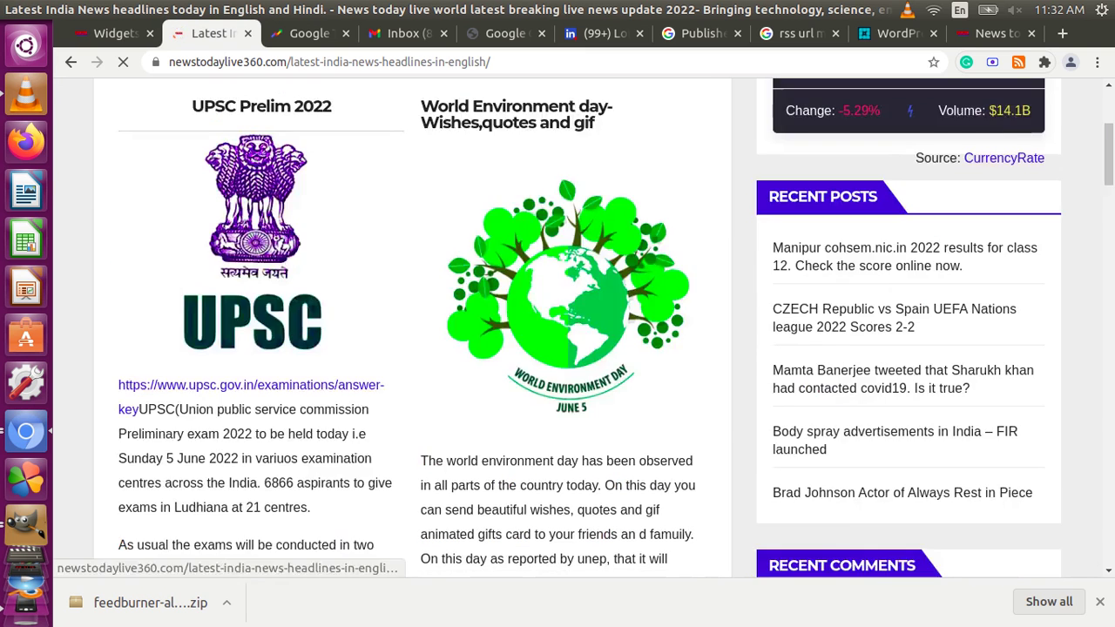
scroll(558, 331, down, 6)
scroll(557, 331, down, 5)
scroll(557, 331, down, 5)
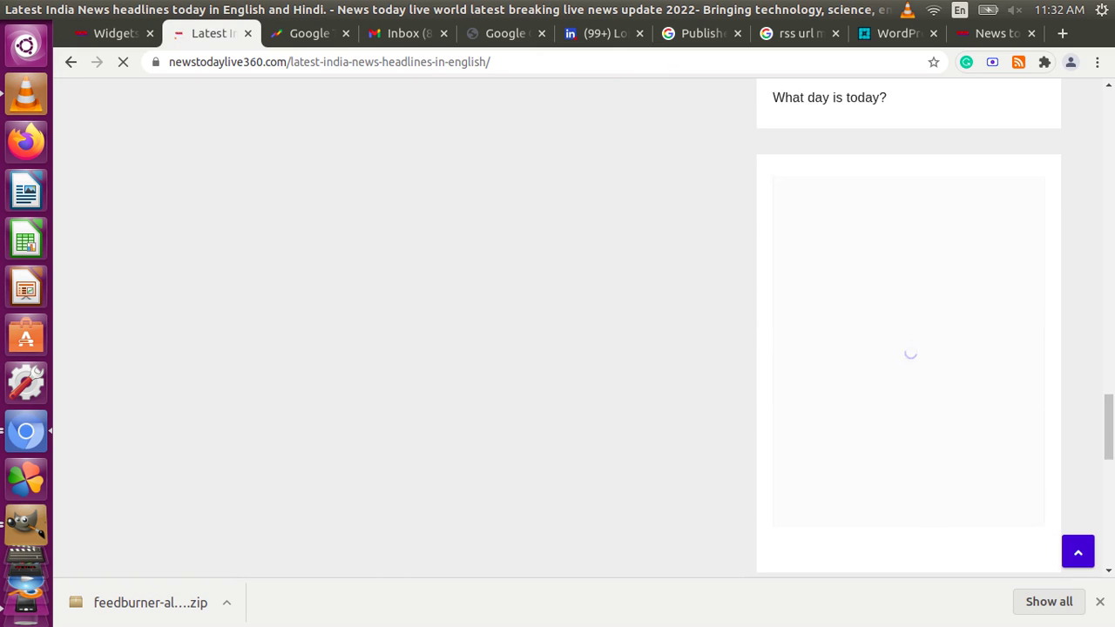
scroll(557, 331, down, 5)
scroll(558, 331, down, 2)
scroll(557, 331, down, 5)
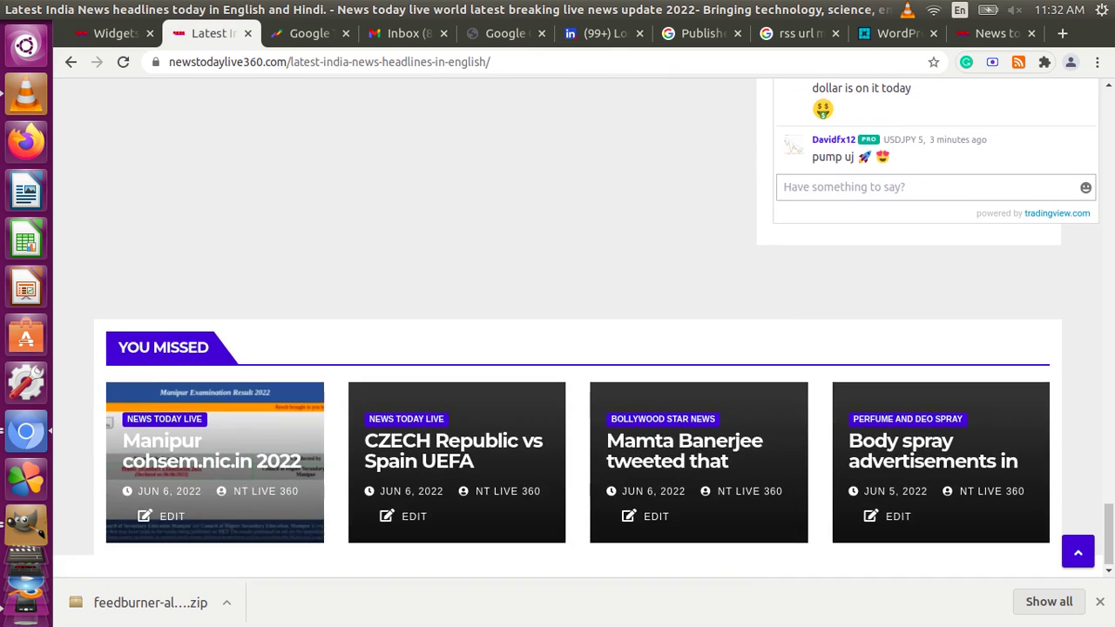
scroll(557, 331, up, 10)
scroll(557, 331, up, 5)
scroll(557, 331, up, 5)
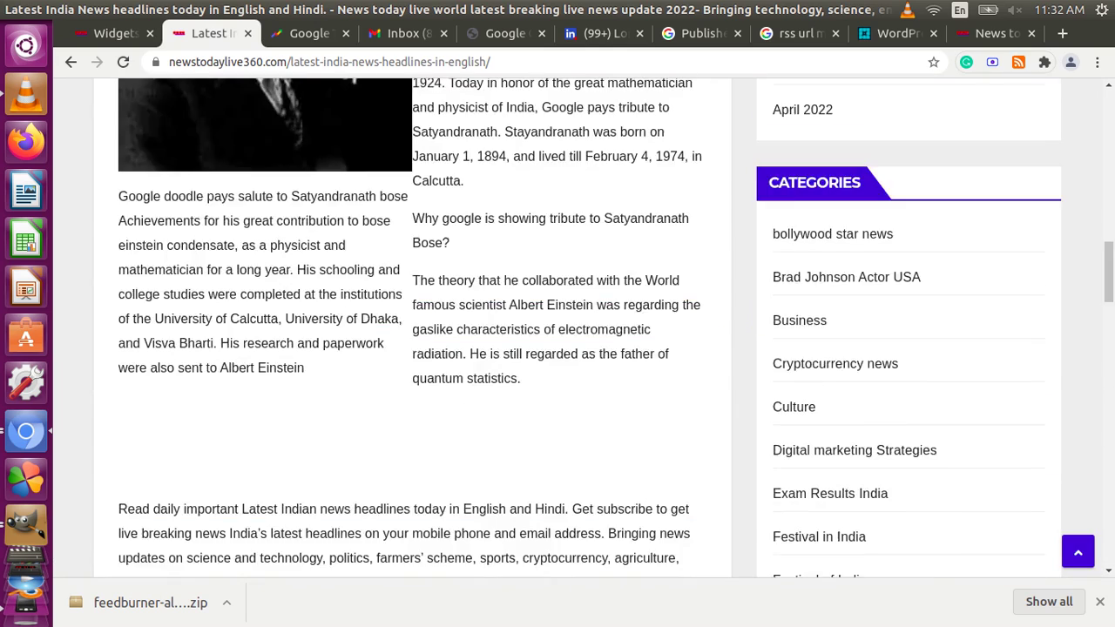
scroll(557, 331, up, 5)
scroll(557, 331, up, 5)
scroll(557, 331, up, 2)
scroll(557, 331, up, 4)
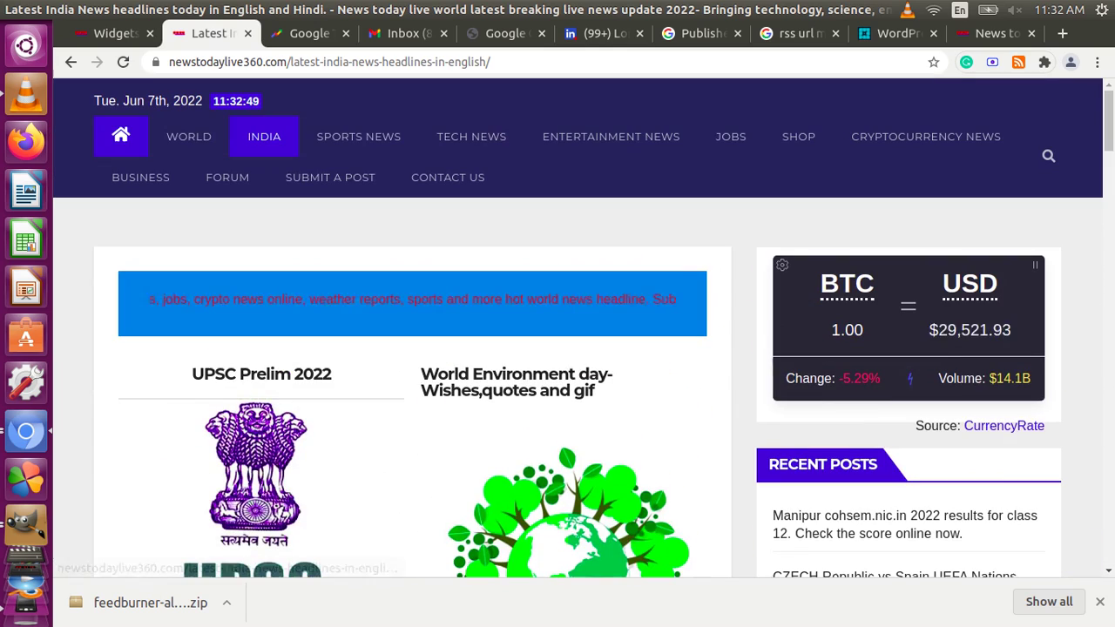
Reload the site homepage and return to the WordPress Widgets editor
click(121, 136)
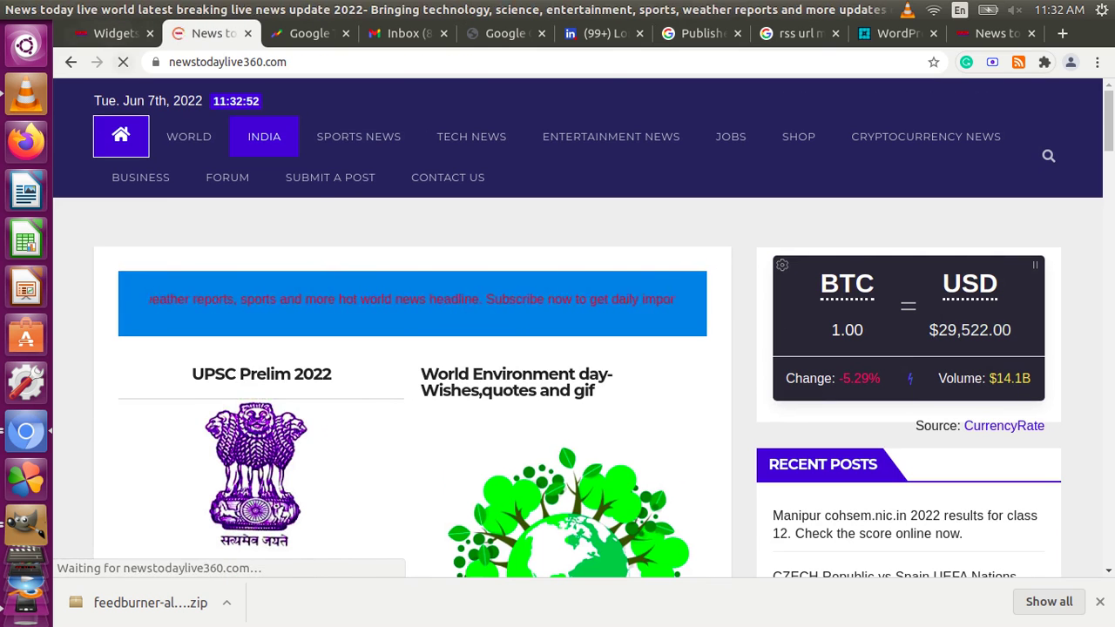
key(ctrl+Page_Up)
scroll(637, 357, up, 4)
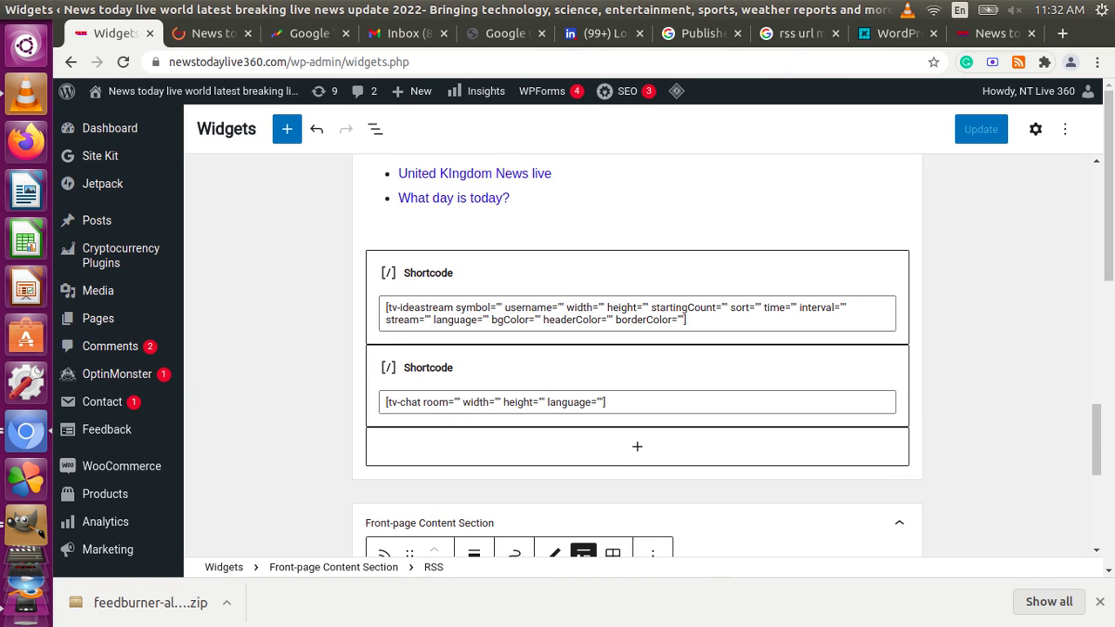
Insert an RSS block using the pasted /feed/ URL into the Sidebar Widget Area and save the widgets
click(636, 446)
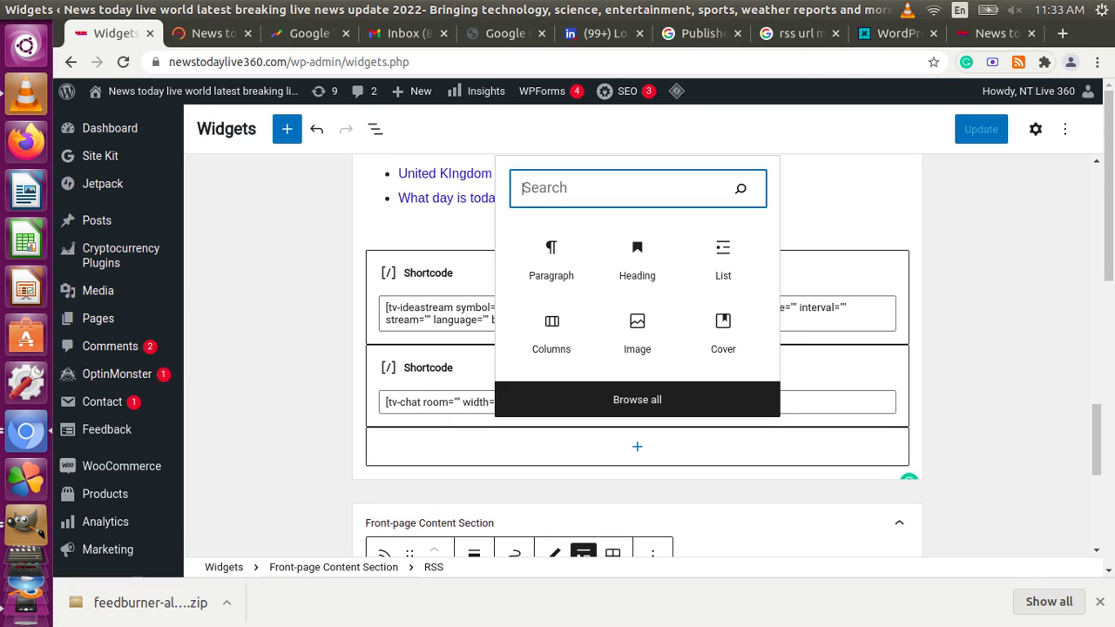
text(rss)
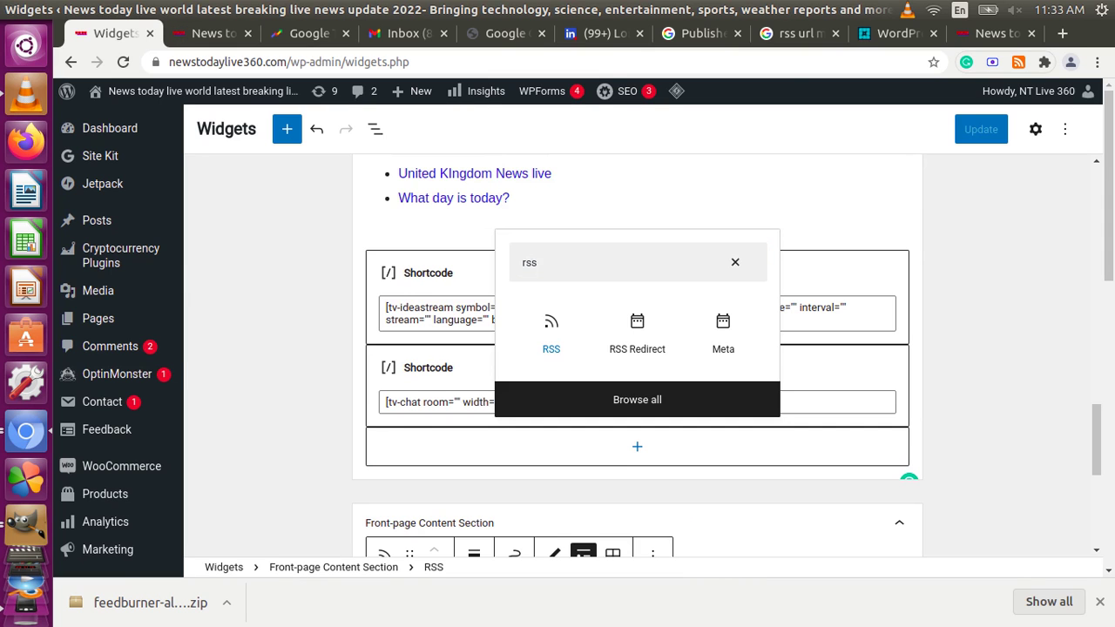
key(Return)
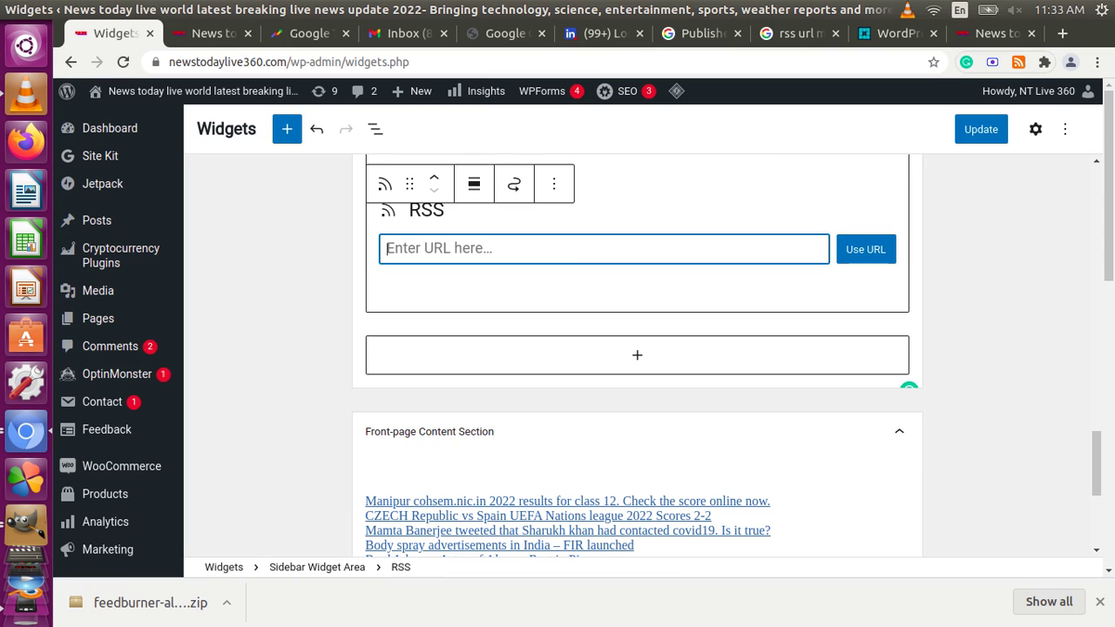
text(https://newstodaylive360.com/feed/ https://newstodaylive360.com/comments/feed/)
click(865, 249)
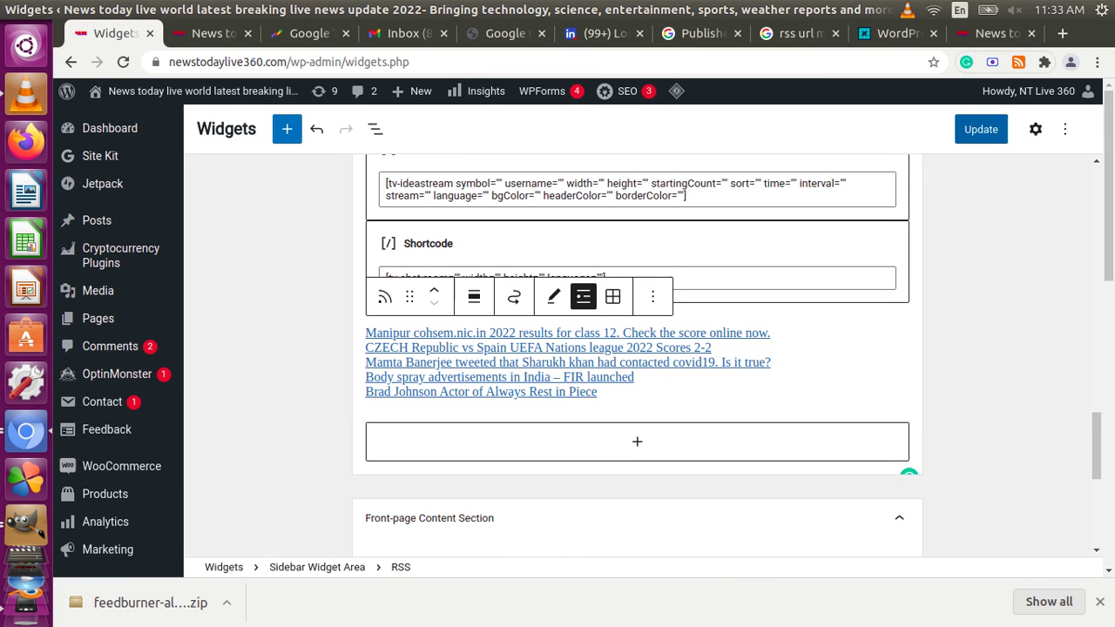
key(ctrl+s)
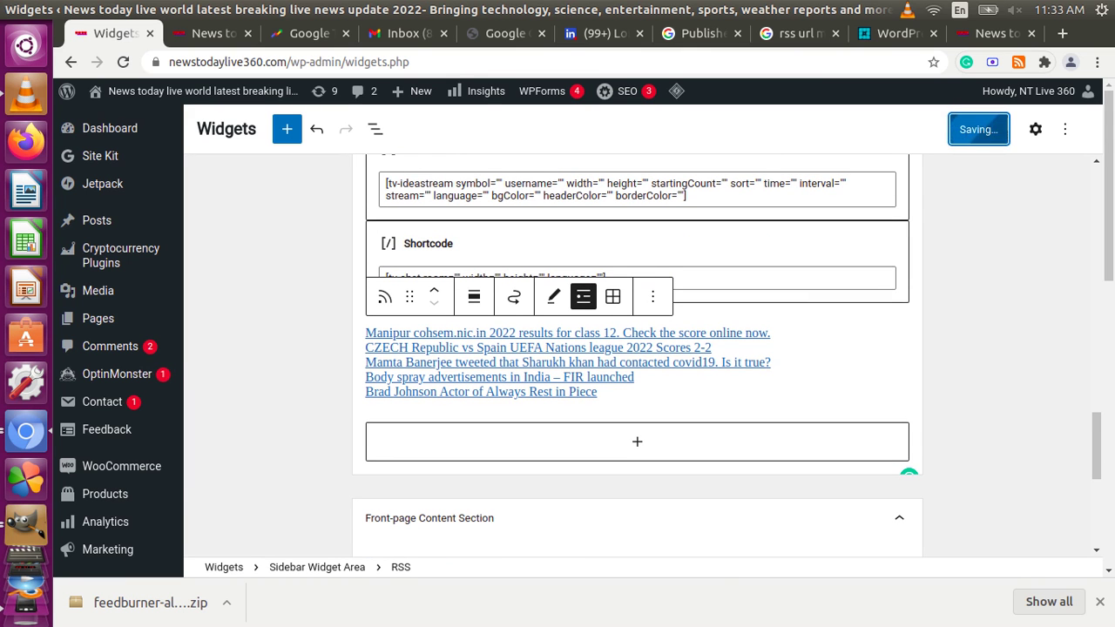
scroll(117, 348, down, 1)
scroll(117, 348, down, 2)
scroll(636, 348, down, 4)
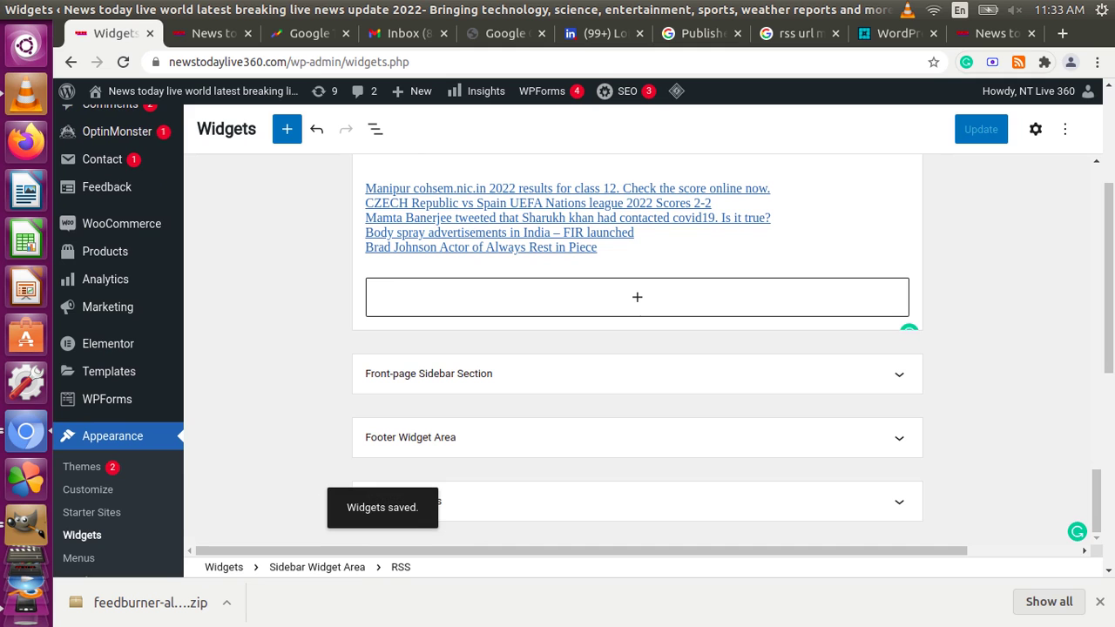
Expand the Front-page Sidebar Section, add an RSS block for the /feed/ URL, save, and open the site
click(609, 373)
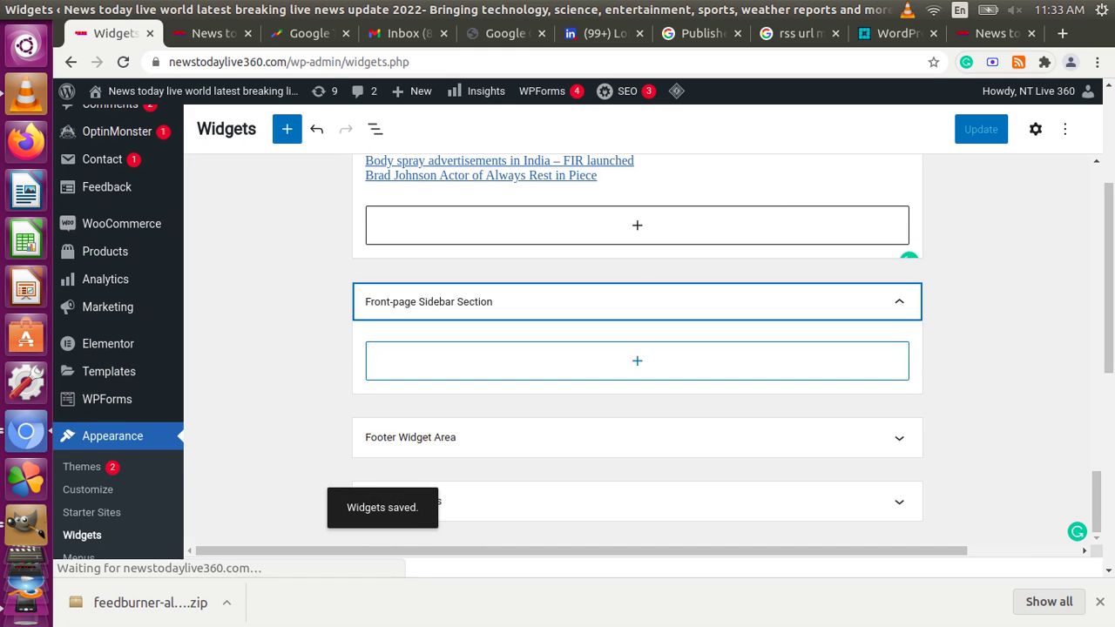
click(636, 361)
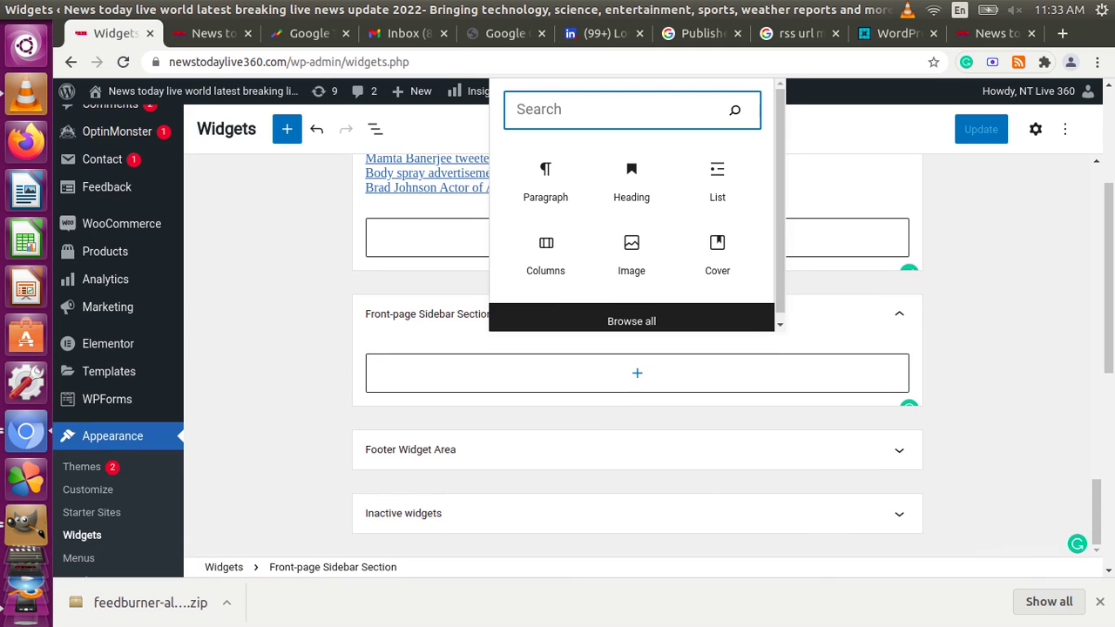
text(rss)
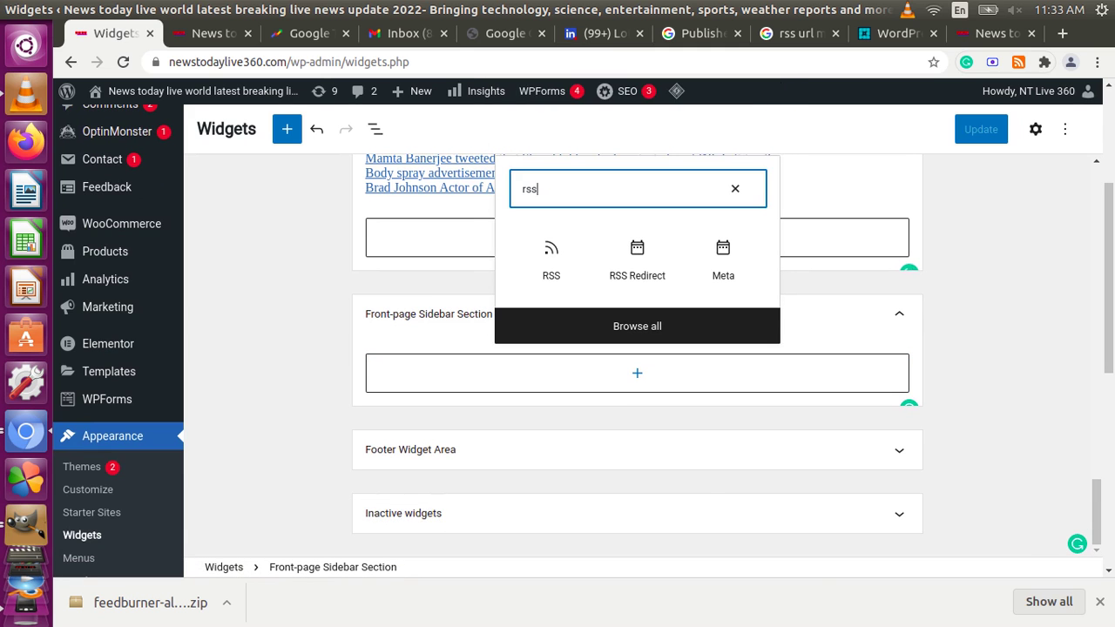
key(Tab)
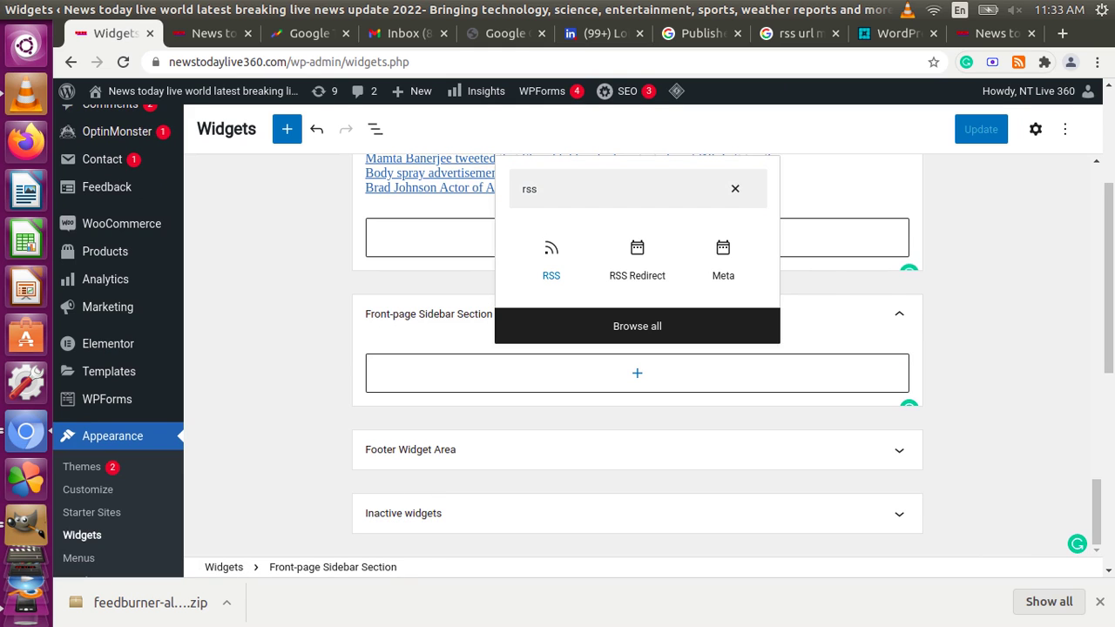
key(Return)
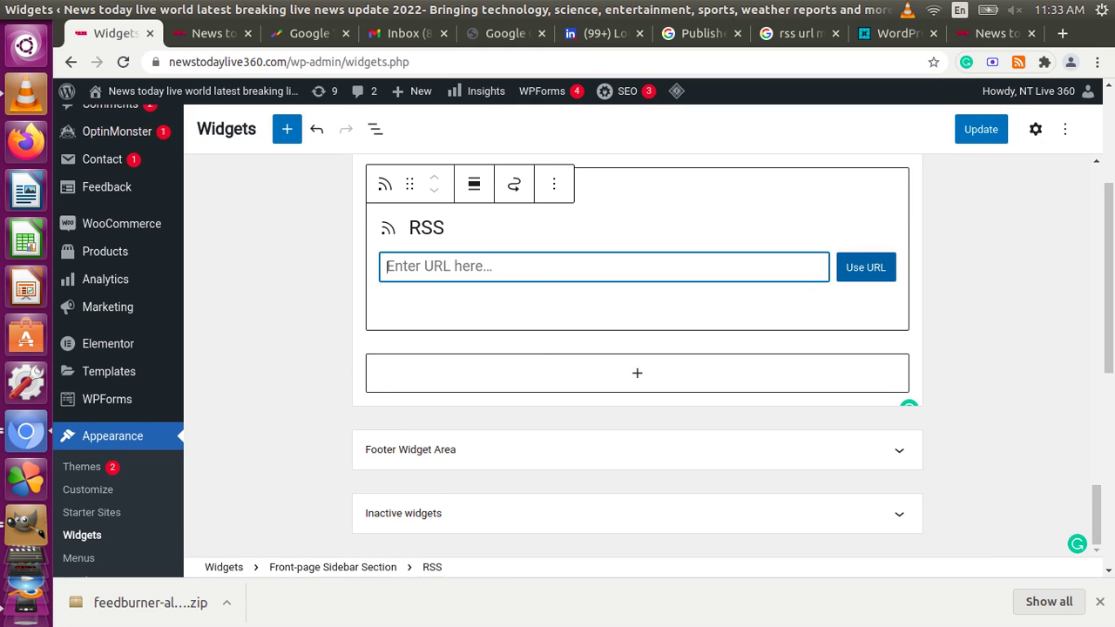
key(Down)
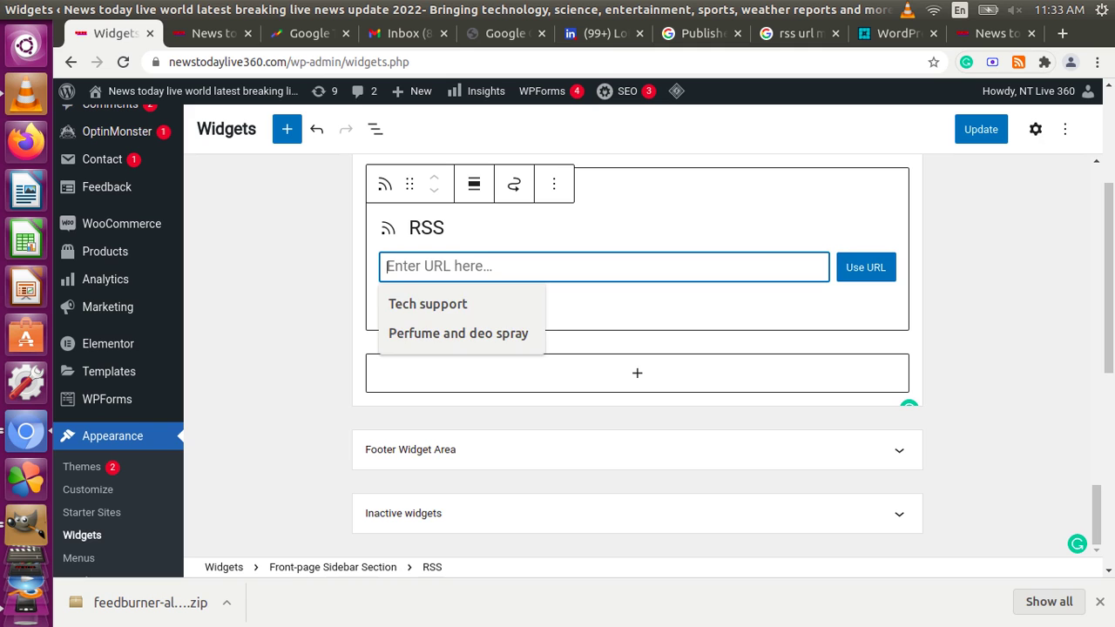
text(https://newstodaylive360.com/feed/ https://newstodaylive360.com/comments/feed/)
key(Tab)
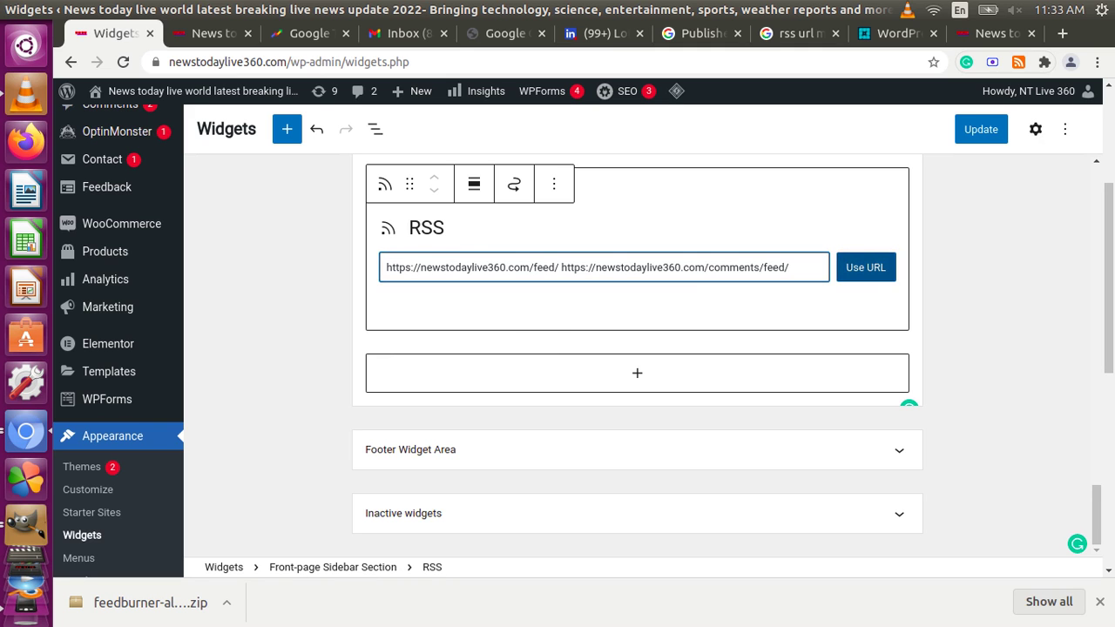
key(Return)
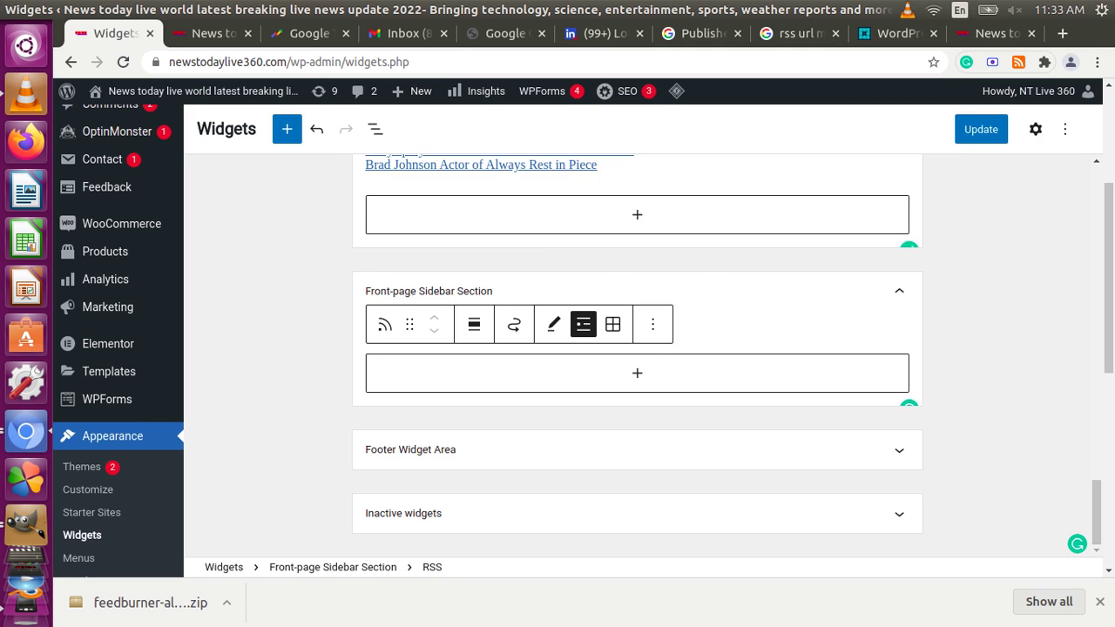
click(981, 129)
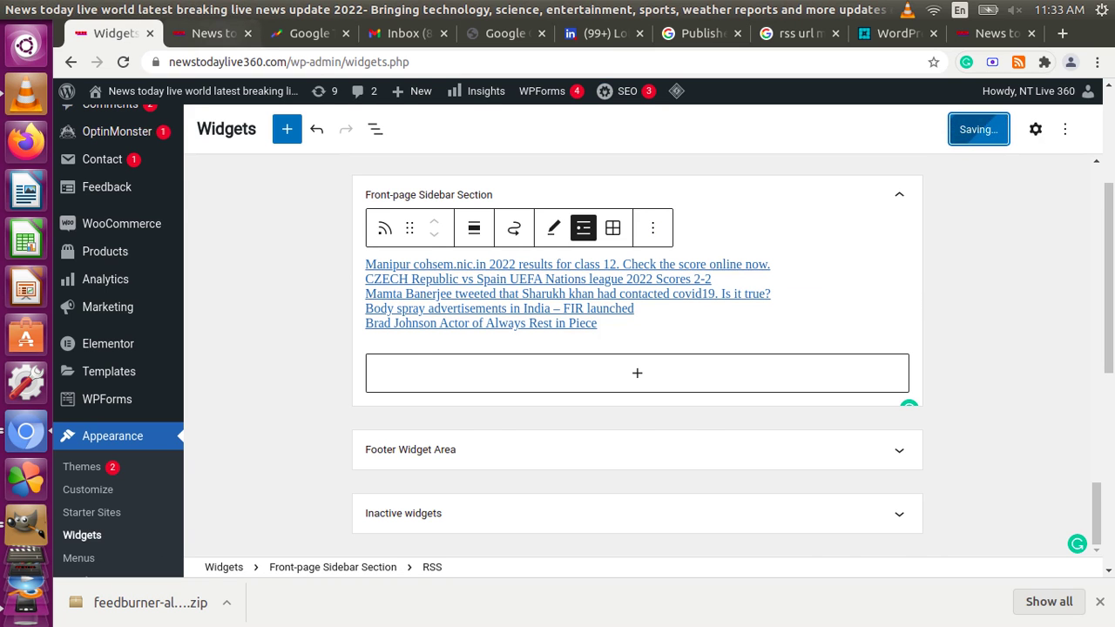
key(ctrl+Tab)
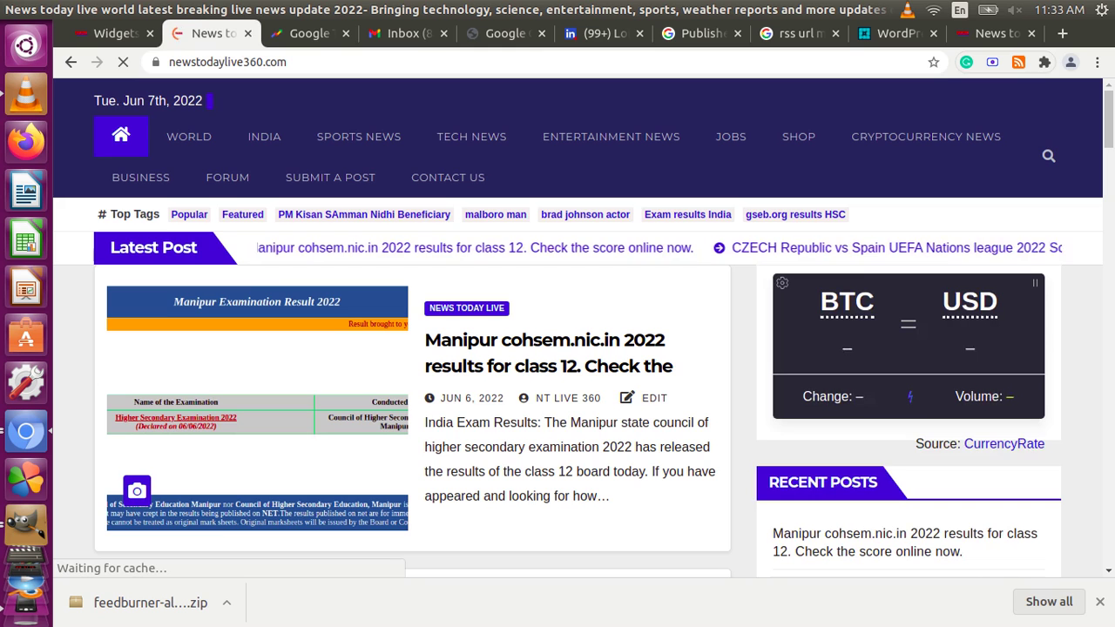
Scroll the home page down to the Camping section's wp_rss_retriever shortcode and back up
scroll(575, 348, down, 3)
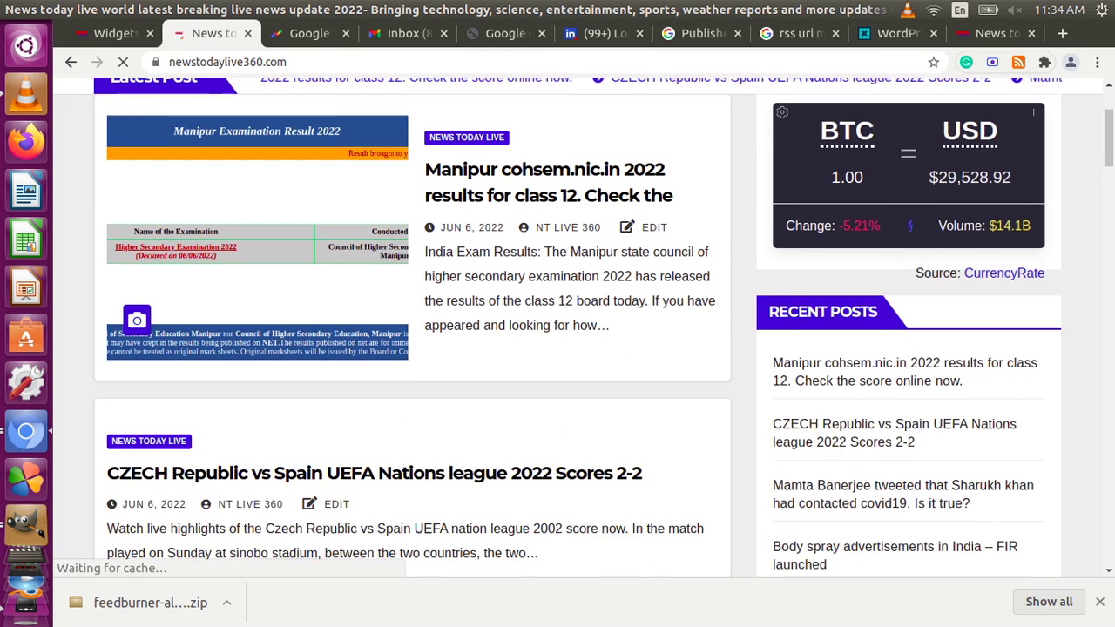
scroll(575, 348, down, 5)
scroll(575, 348, down, 5)
scroll(575, 348, down, 2)
scroll(574, 348, down, 2)
scroll(575, 349, down, 4)
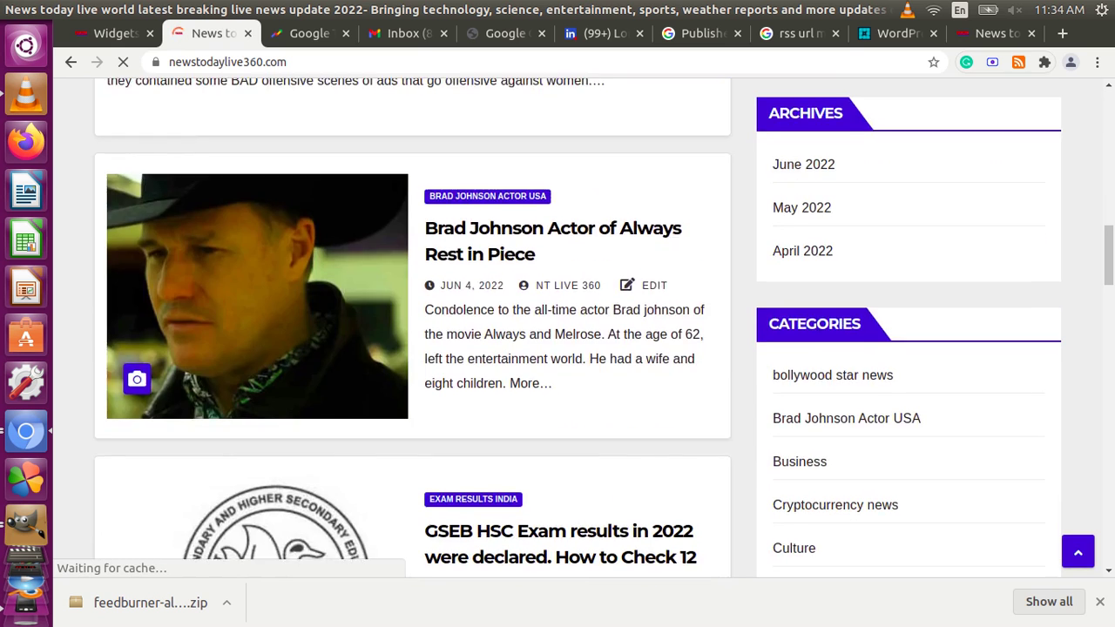
scroll(575, 349, down, 5)
scroll(575, 348, down, 8)
scroll(574, 349, down, 10)
scroll(574, 349, down, 2)
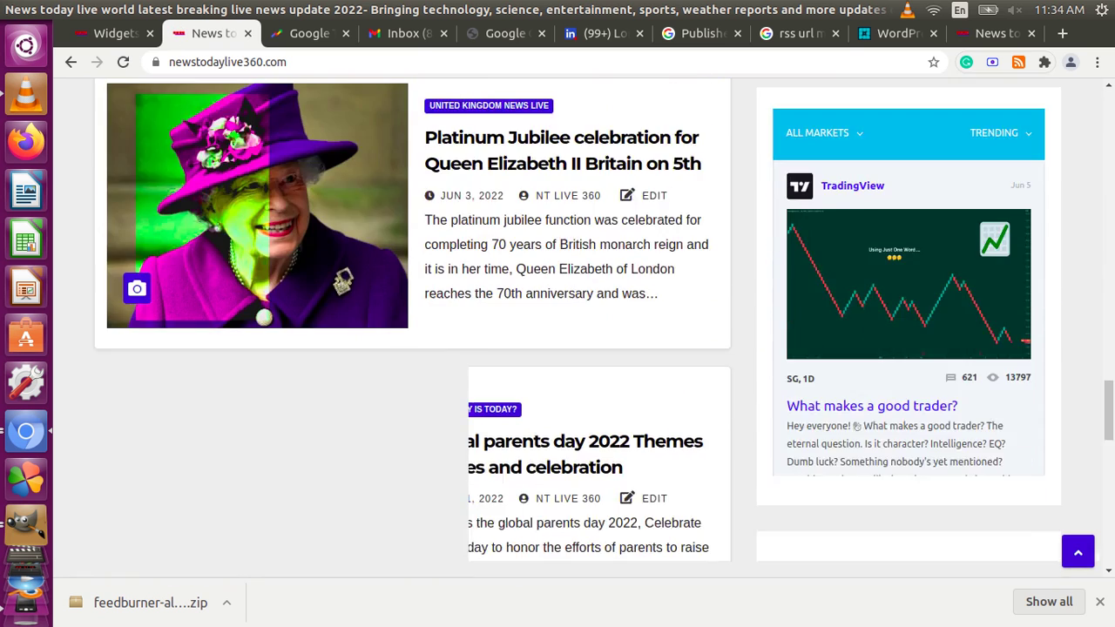
scroll(574, 348, down, 3)
scroll(574, 348, down, 4)
scroll(574, 348, down, 10)
scroll(574, 348, down, 1)
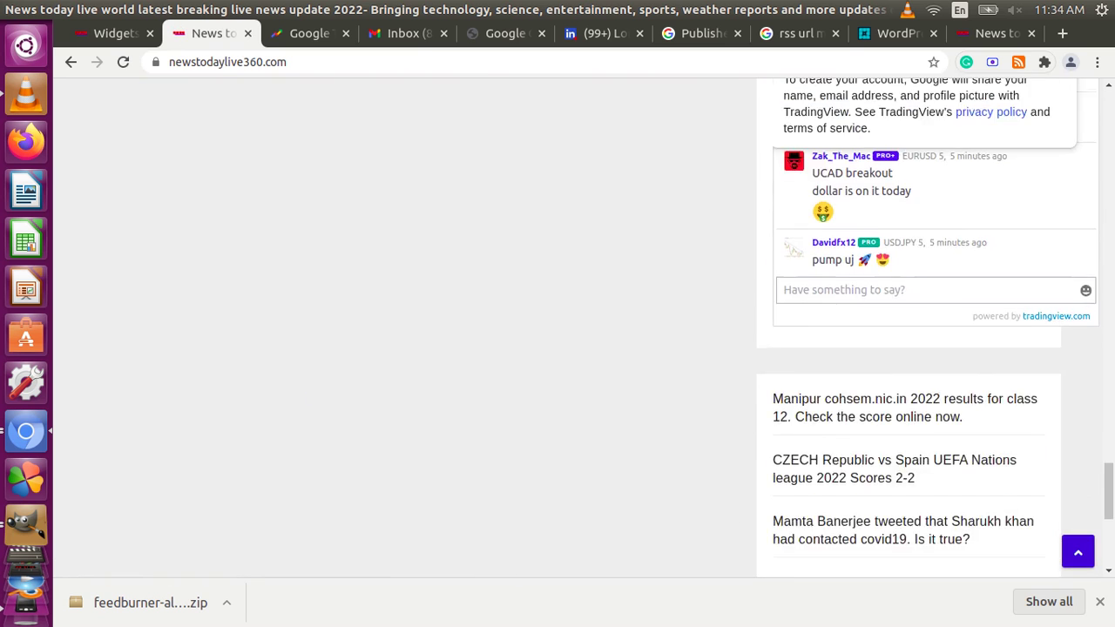
scroll(575, 348, down, 3)
scroll(575, 348, down, 3)
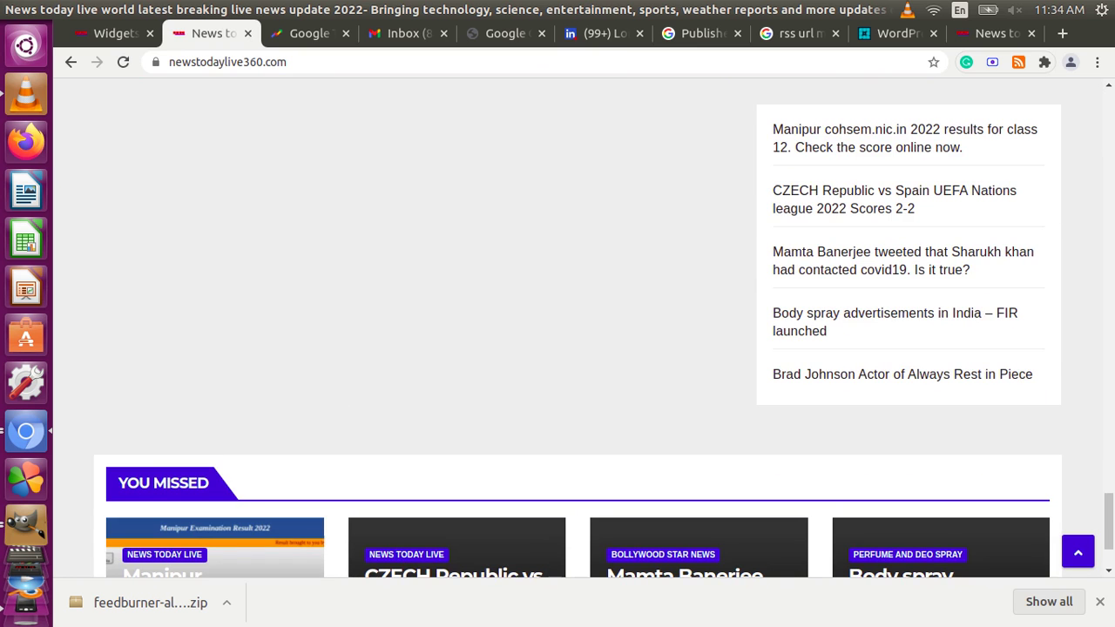
scroll(574, 348, up, 3)
scroll(575, 348, up, 5)
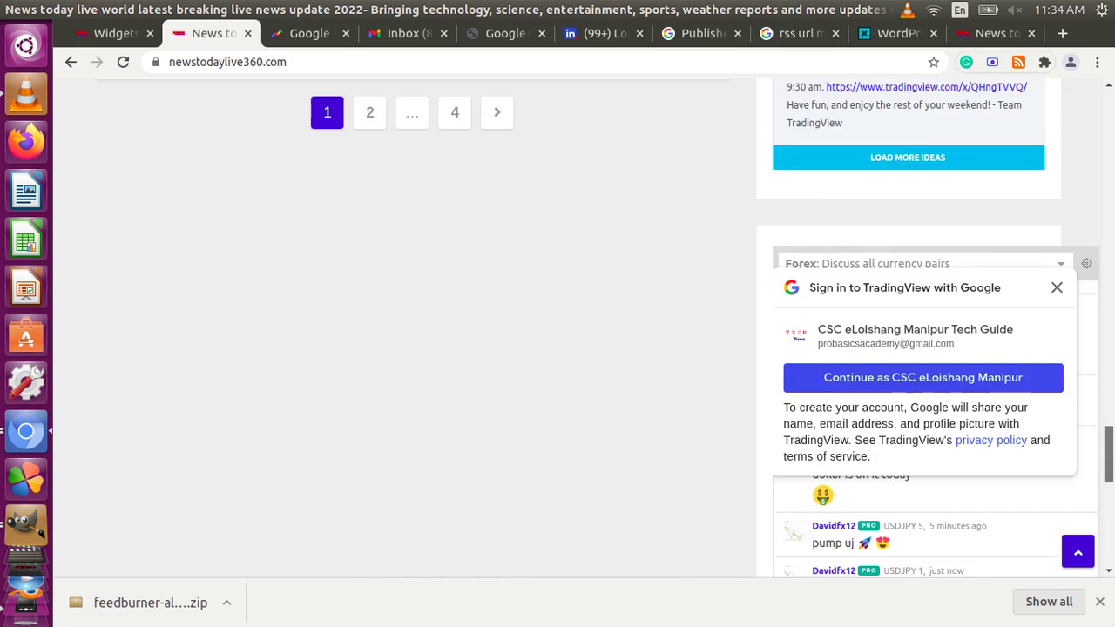
scroll(574, 349, up, 5)
scroll(575, 349, up, 5)
scroll(574, 348, down, 5)
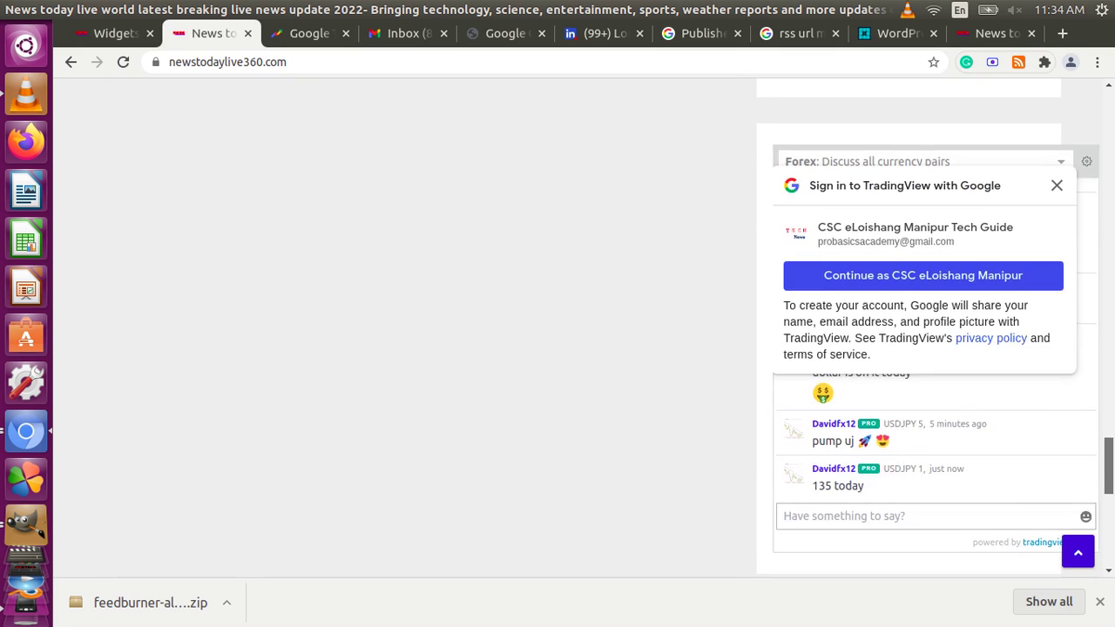
scroll(575, 348, down, 1)
scroll(575, 348, down, 1)
scroll(574, 349, up, 5)
scroll(575, 348, up, 3)
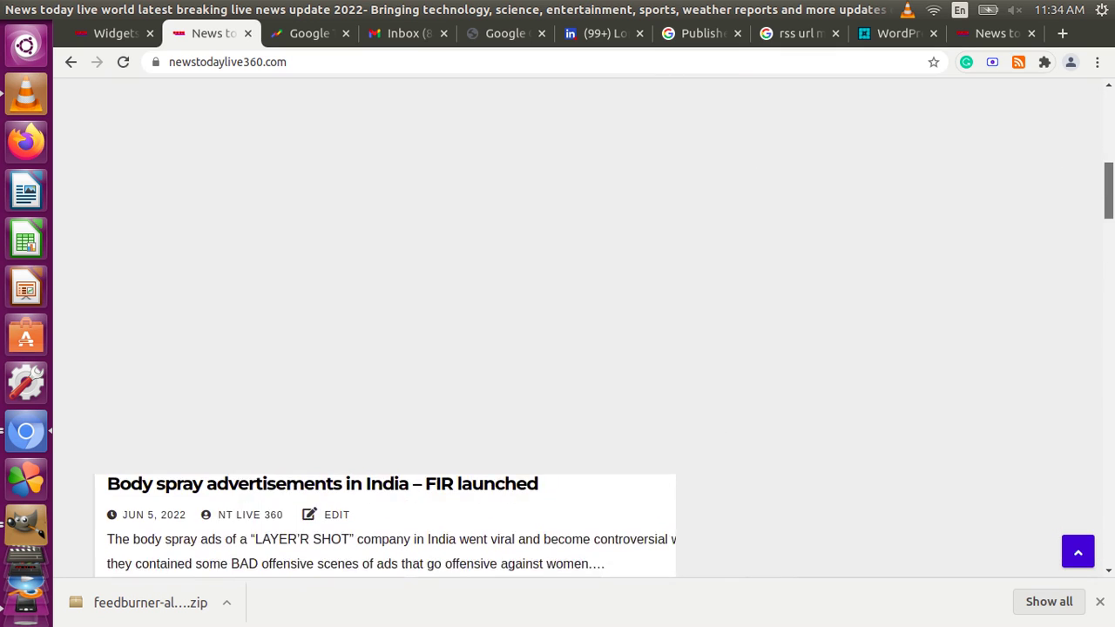
scroll(575, 348, up, 3)
scroll(575, 348, up, 3)
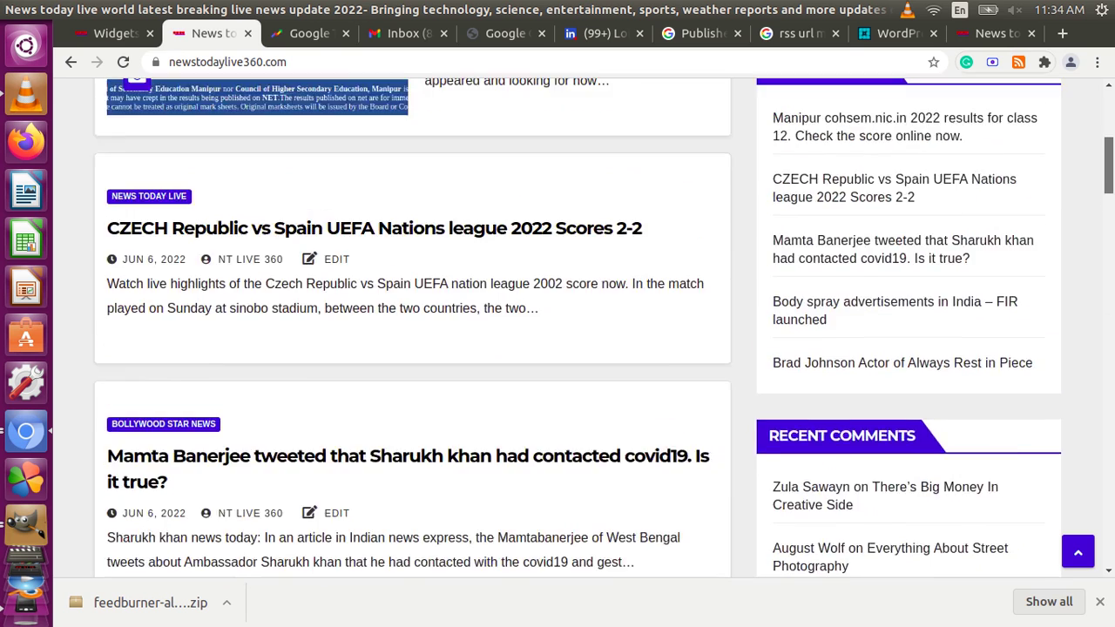
scroll(575, 349, up, 3)
scroll(575, 349, up, 3)
scroll(575, 348, up, 2)
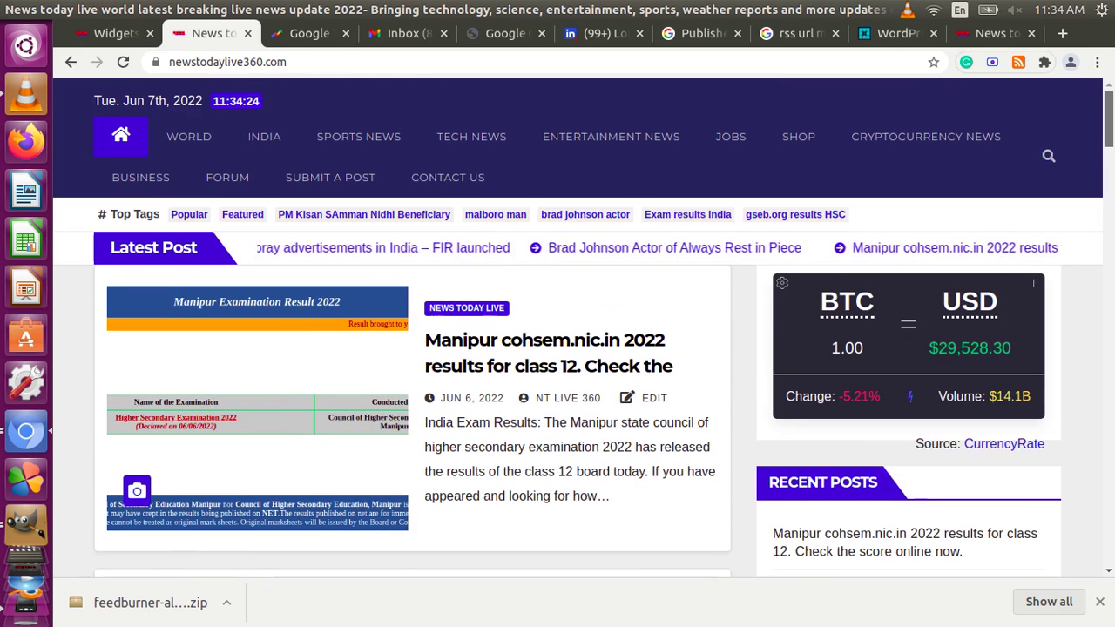
Reload the home page twice to recheck whether the Camping shortcode renders
click(120, 136)
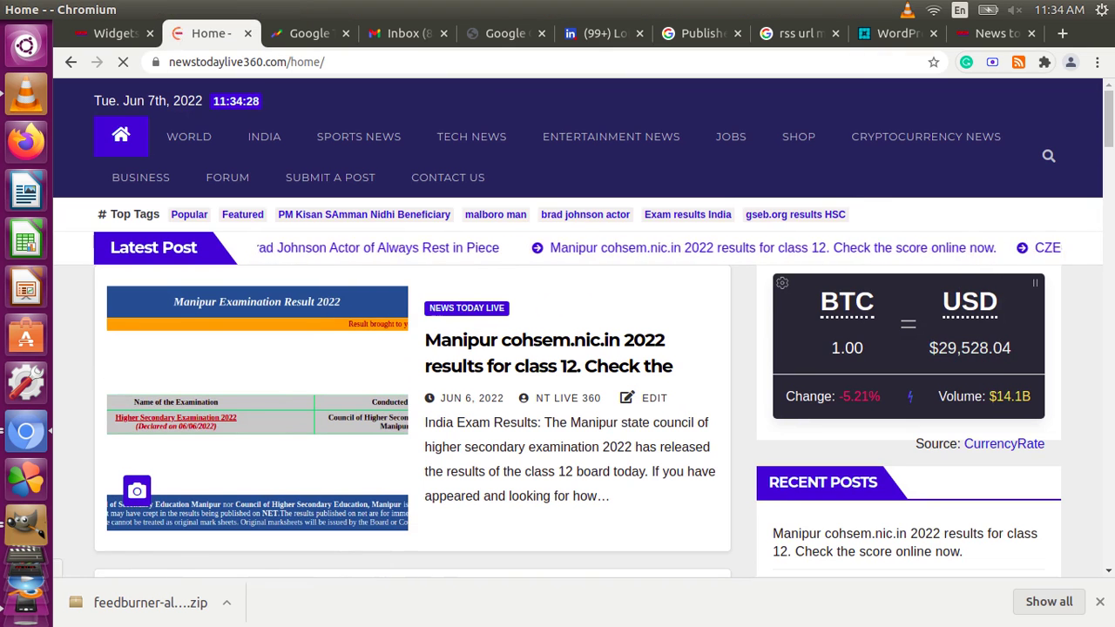
scroll(958, 185, down, 5)
scroll(957, 185, down, 3)
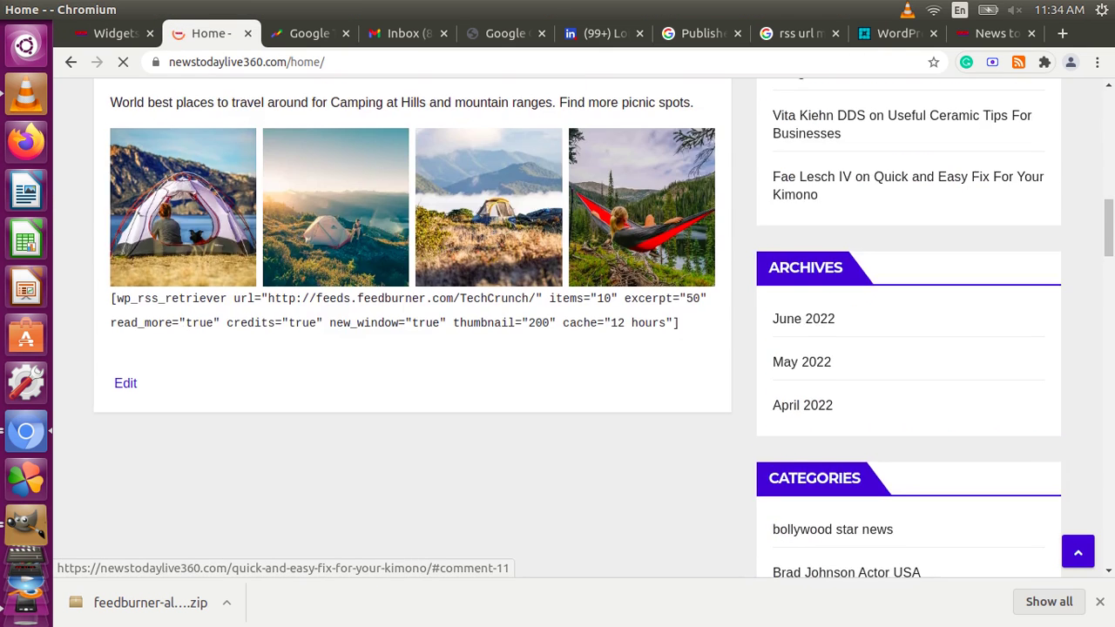
scroll(957, 185, down, 2)
scroll(957, 185, up, 2)
scroll(958, 184, up, 1)
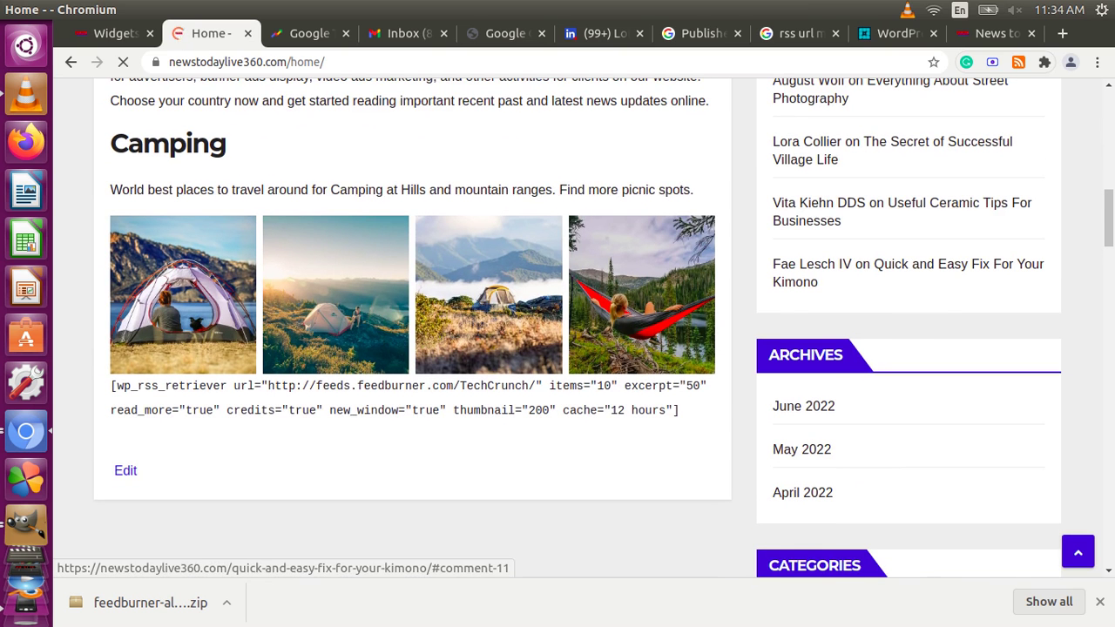
scroll(958, 271, up, 4)
scroll(957, 271, up, 5)
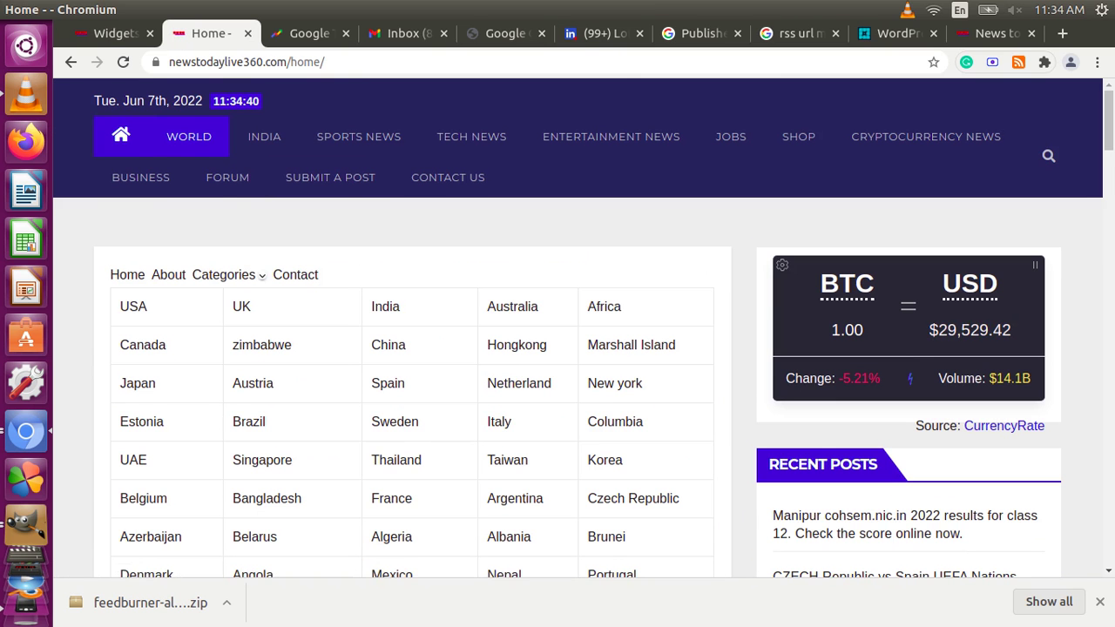
click(121, 135)
Flip between the Widgets editor and the site homepage, then switch to the VLC window
key(ctrl+Page_Up)
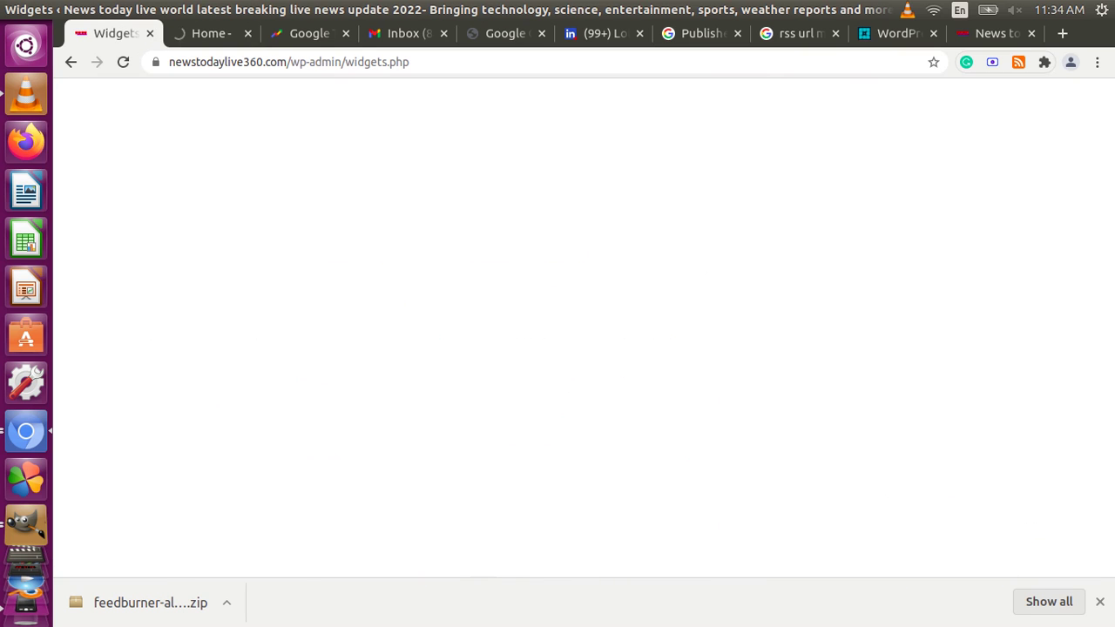
scroll(636, 348, down, 2)
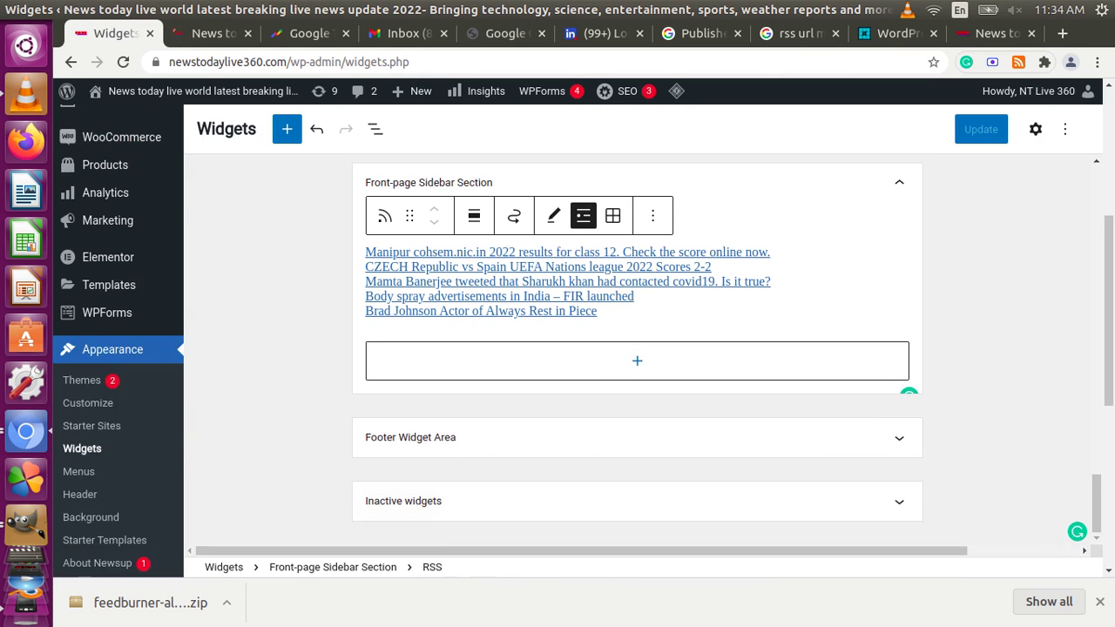
scroll(636, 348, up, 2)
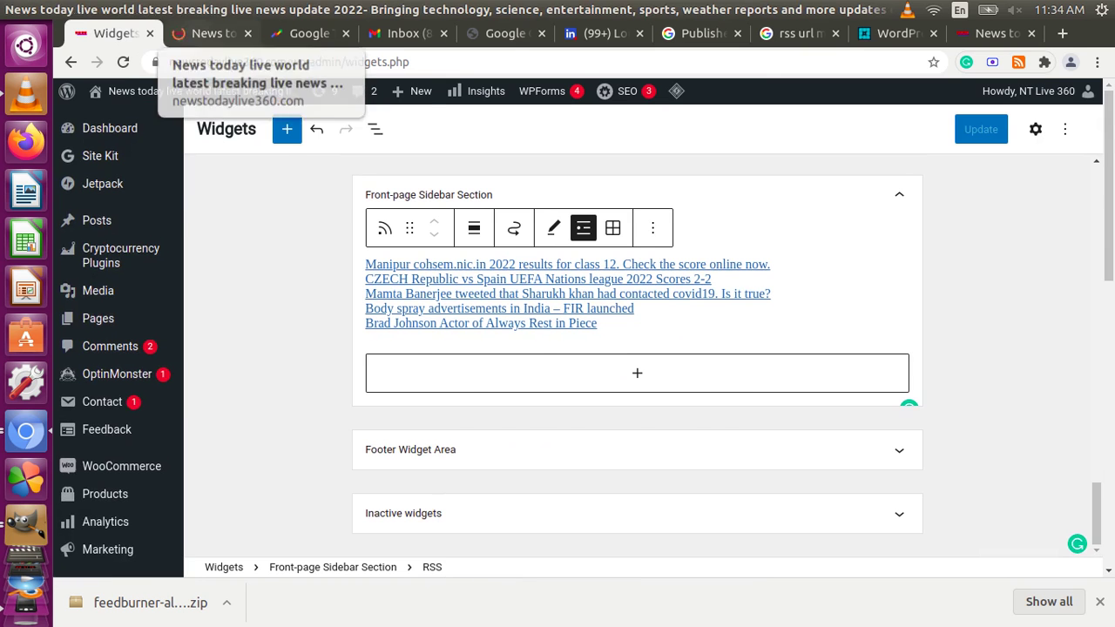
click(209, 33)
click(113, 33)
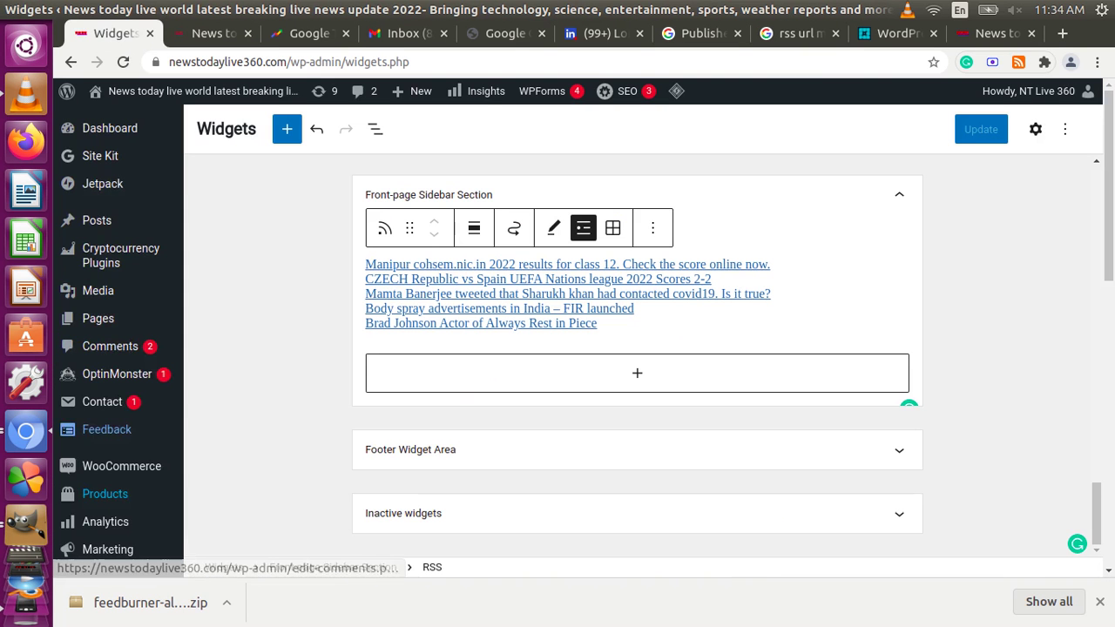
scroll(104, 348, down, 4)
scroll(105, 348, up, 5)
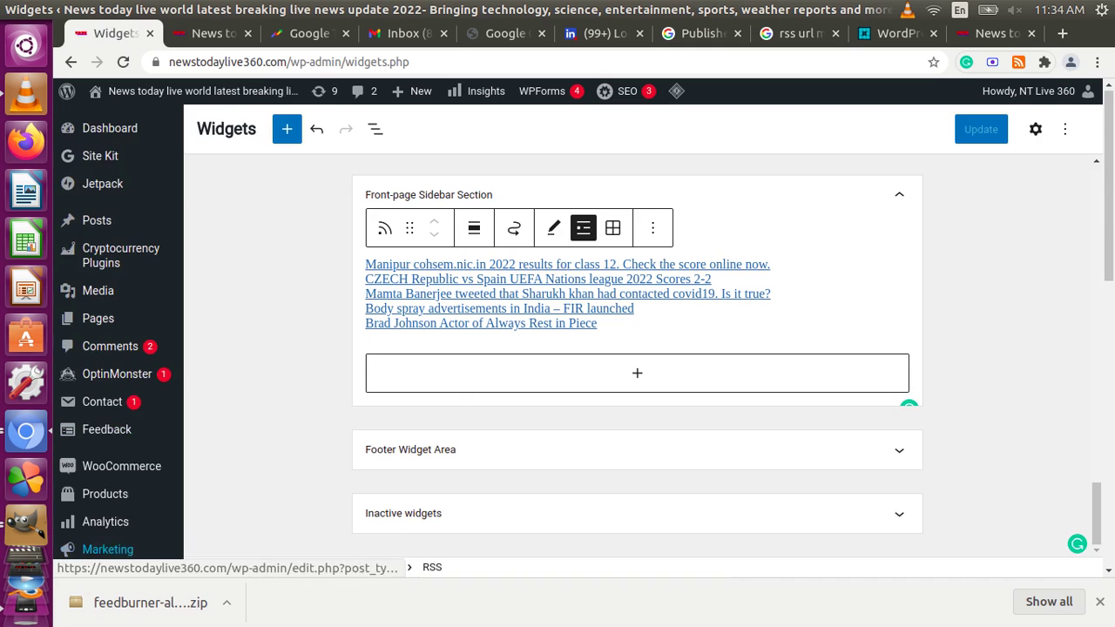
key(alt+Tab)
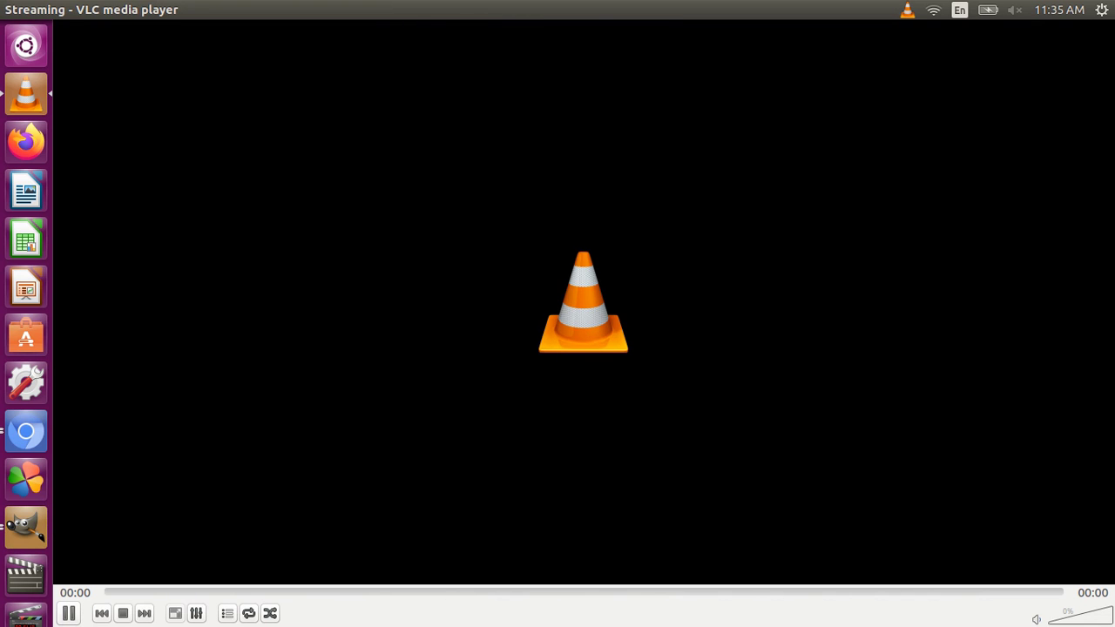
Return from VLC to the WordPress Widgets page in Chromium
click(26, 430)
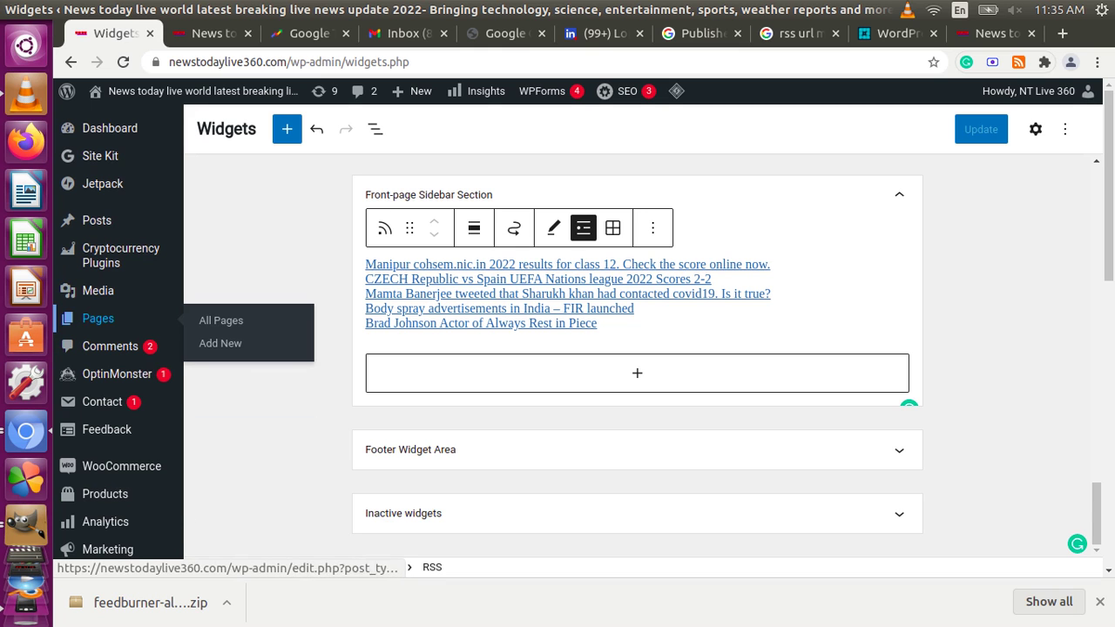
Open Pages > All Pages, checking the homepage's new five-headline sidebar list while it loads
click(98, 318)
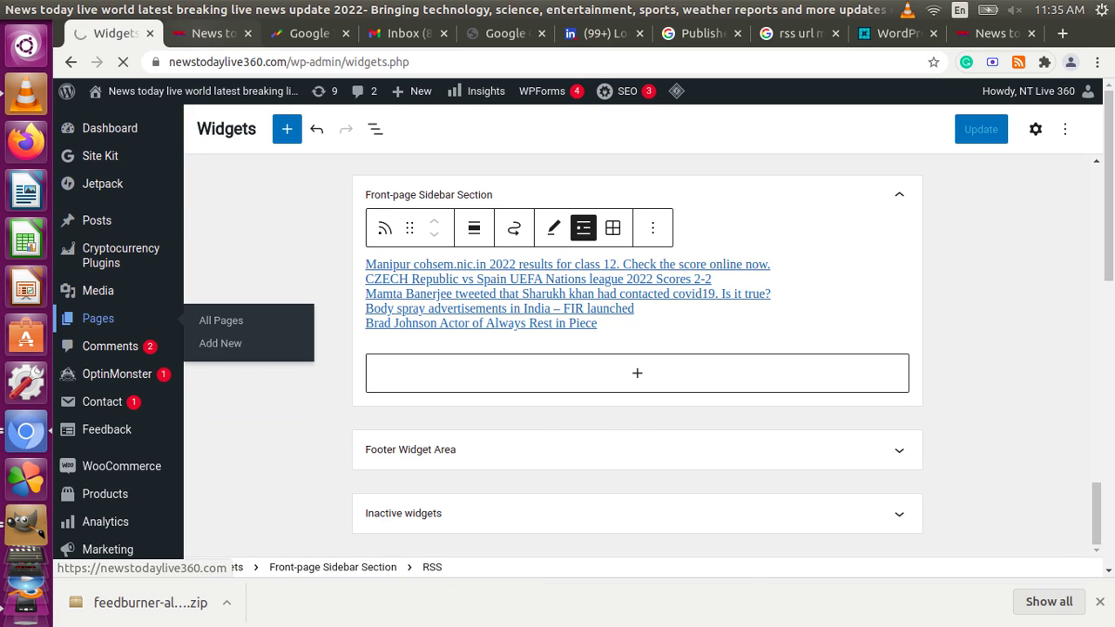
key(ctrl+Tab)
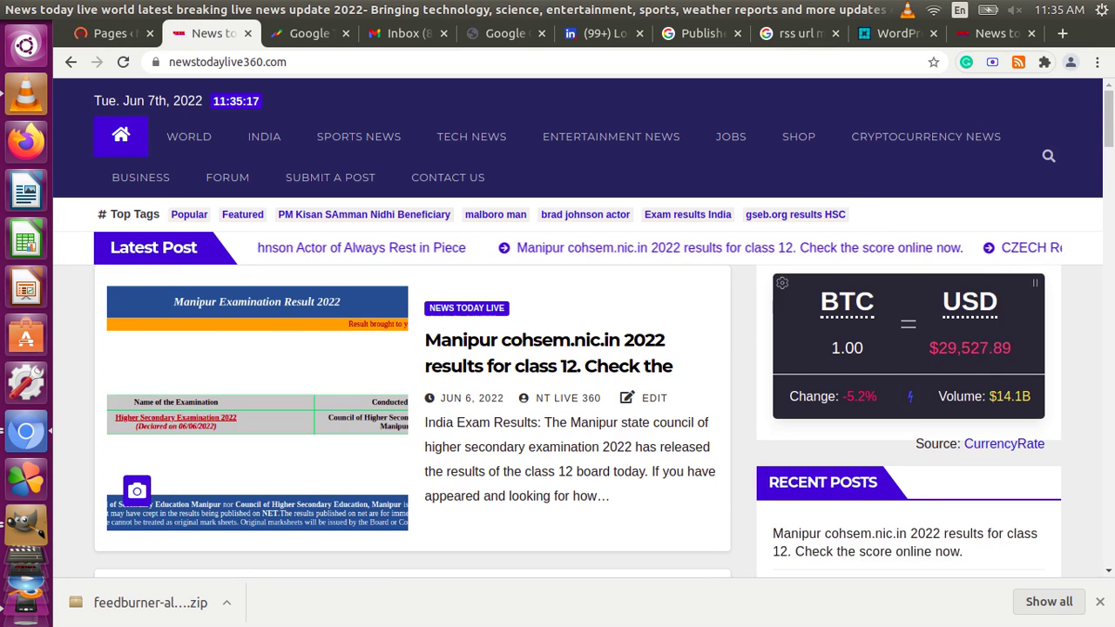
scroll(557, 331, down, 10)
scroll(557, 331, down, 4)
scroll(557, 331, down, 2)
scroll(558, 331, up, 2)
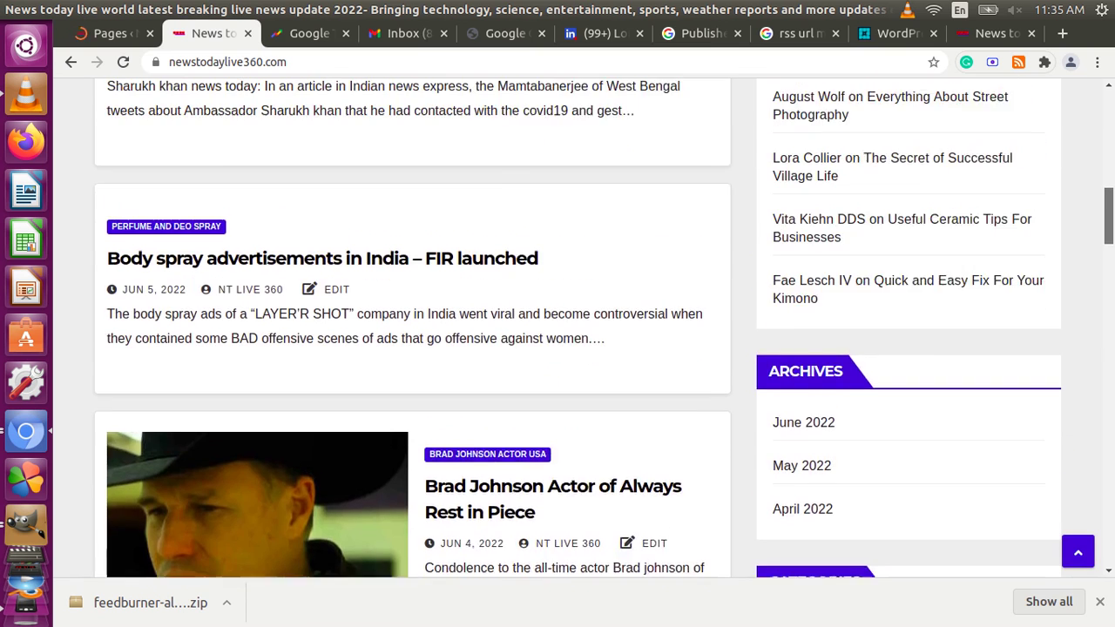
scroll(557, 331, up, 2)
scroll(558, 331, down, 3)
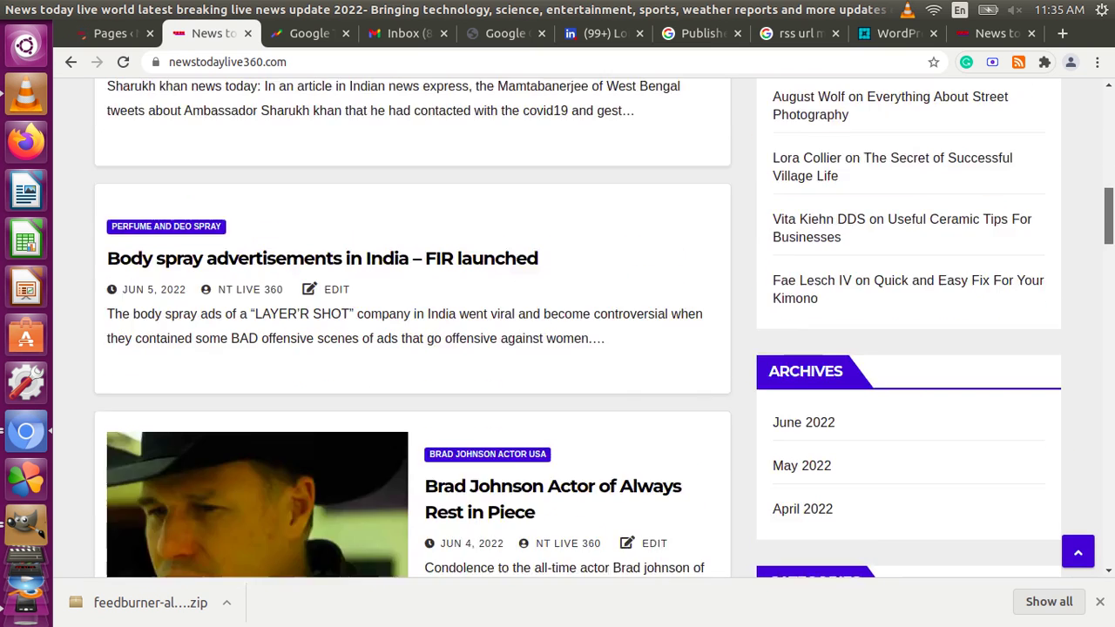
scroll(557, 331, down, 5)
scroll(557, 330, down, 5)
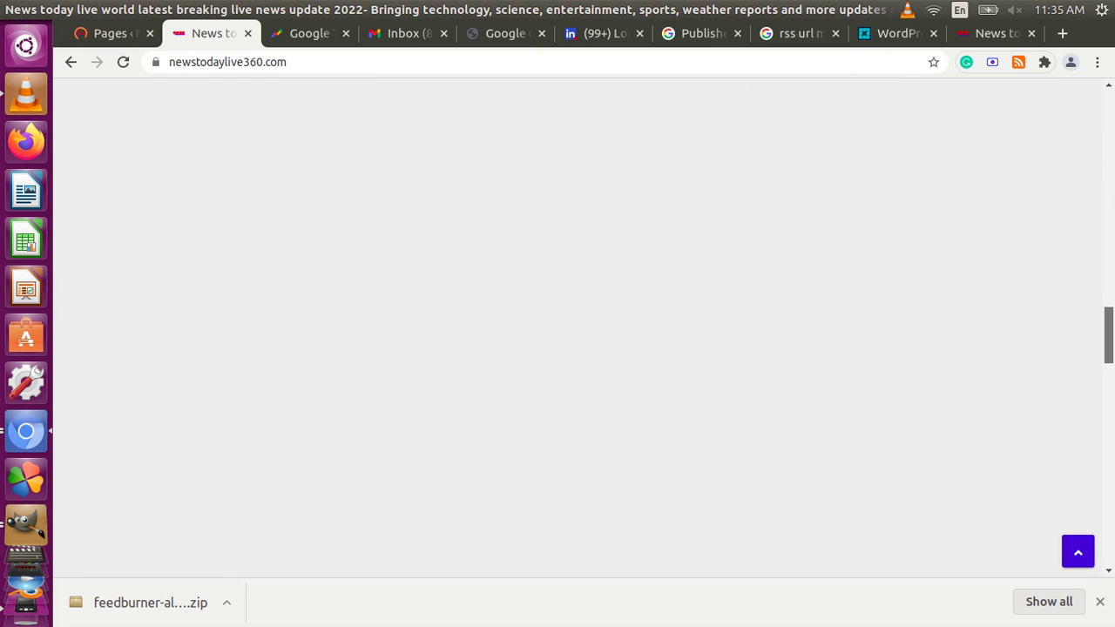
scroll(557, 330, down, 3)
scroll(558, 331, down, 5)
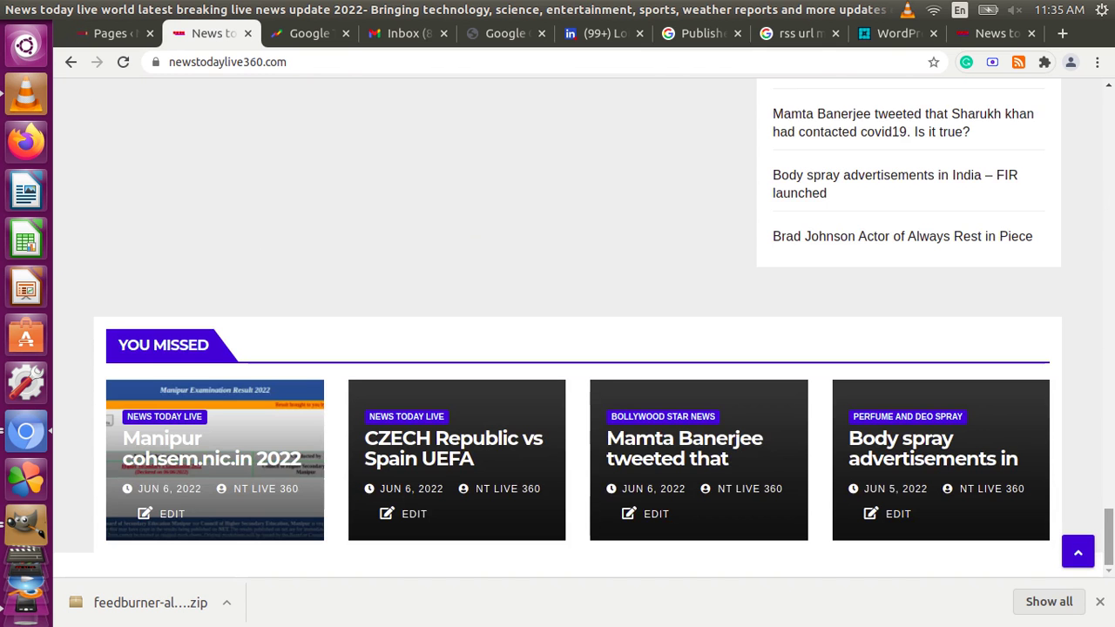
scroll(557, 331, up, 3)
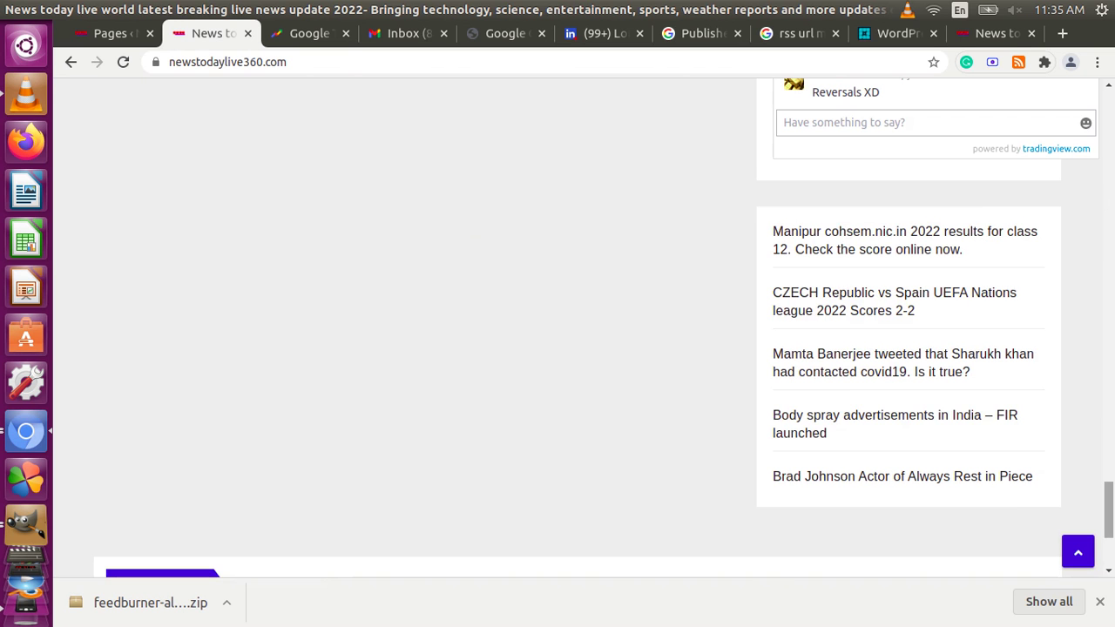
scroll(557, 331, up, 3)
key(ctrl+Page_Up)
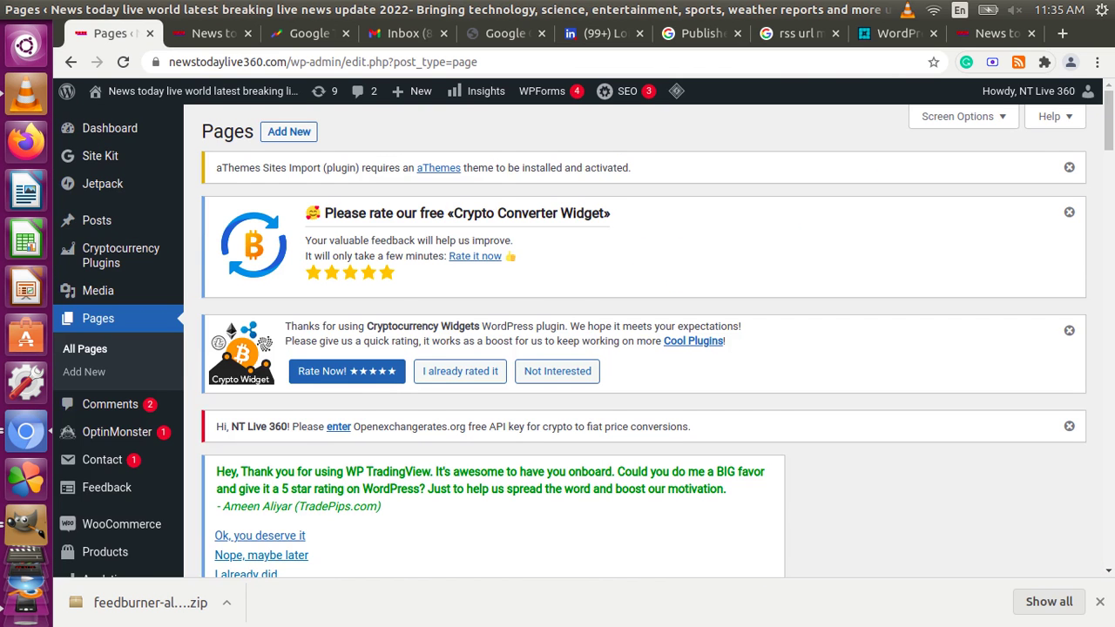
Find the Home page in the Pages list and open it for editing
scroll(557, 339, down, 3)
scroll(558, 339, down, 4)
scroll(557, 340, down, 2)
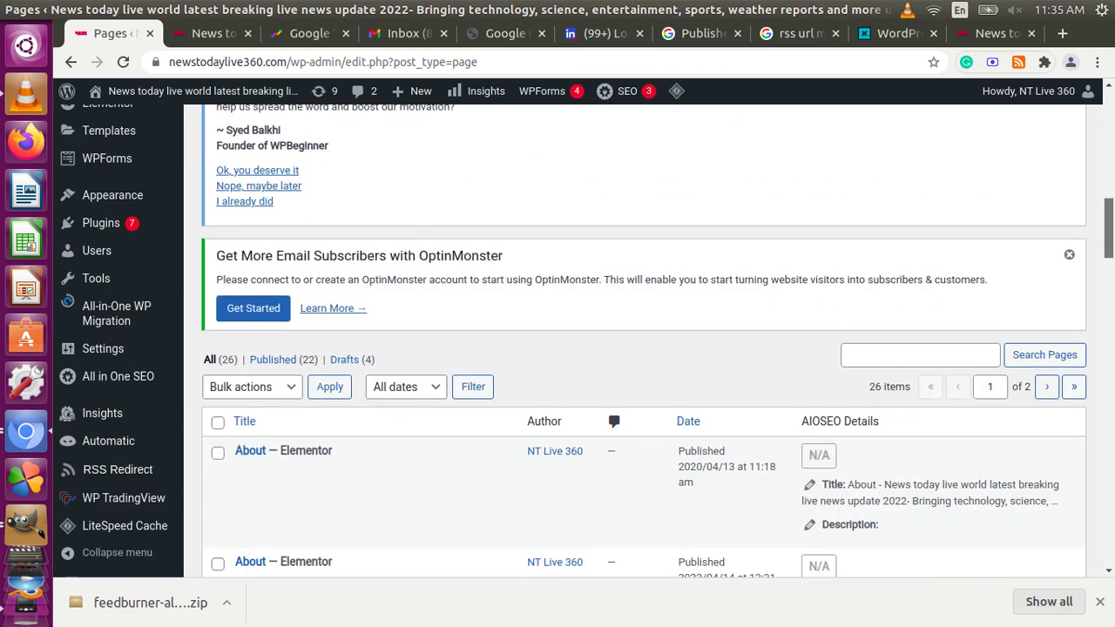
scroll(558, 339, down, 2)
scroll(558, 339, down, 1)
scroll(644, 348, down, 3)
scroll(644, 348, down, 2)
scroll(645, 348, down, 2)
scroll(644, 349, down, 2)
scroll(644, 349, down, 3)
scroll(644, 348, down, 3)
scroll(644, 348, down, 2)
scroll(644, 348, down, 1)
scroll(448, 425, down, 1)
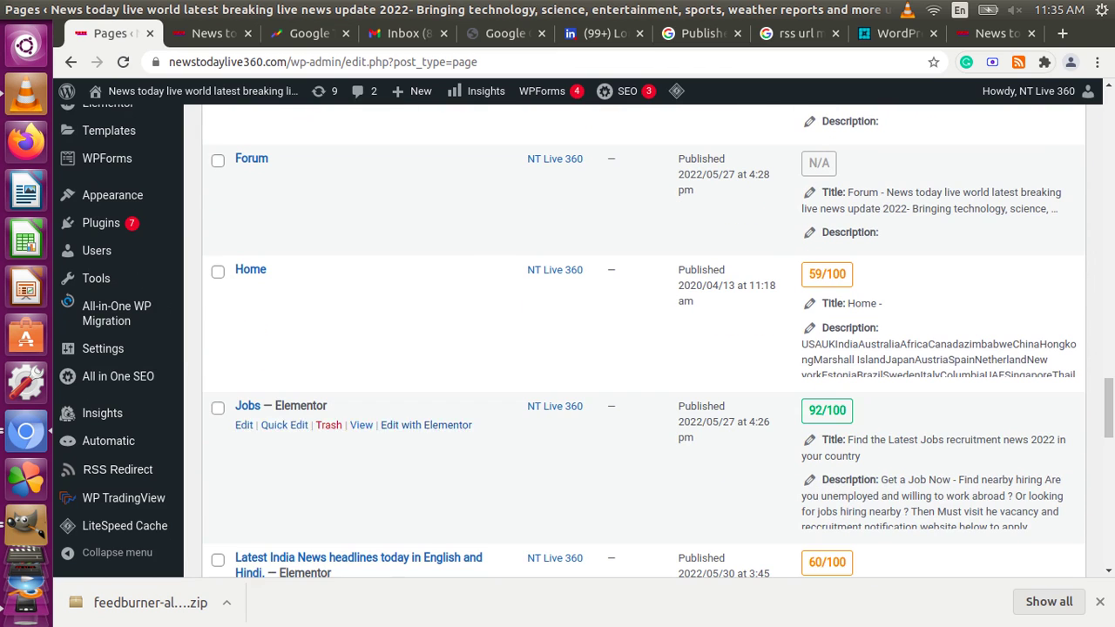
click(244, 289)
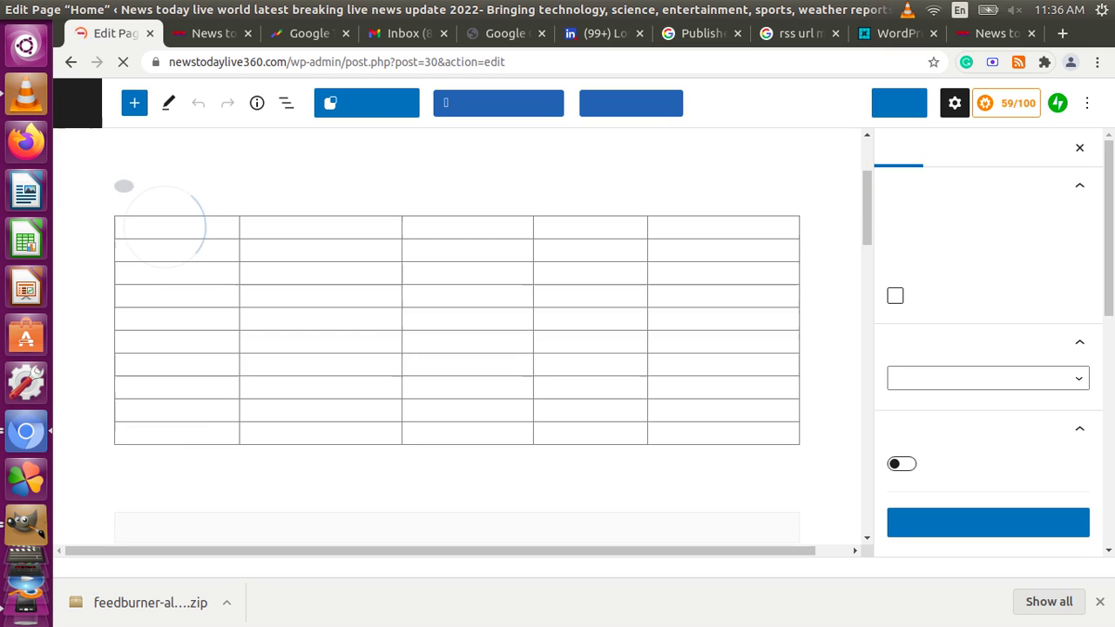
Review the Home page's RSS shortcode and SEO settings, then load it in Elementor
scroll(458, 331, down, 3)
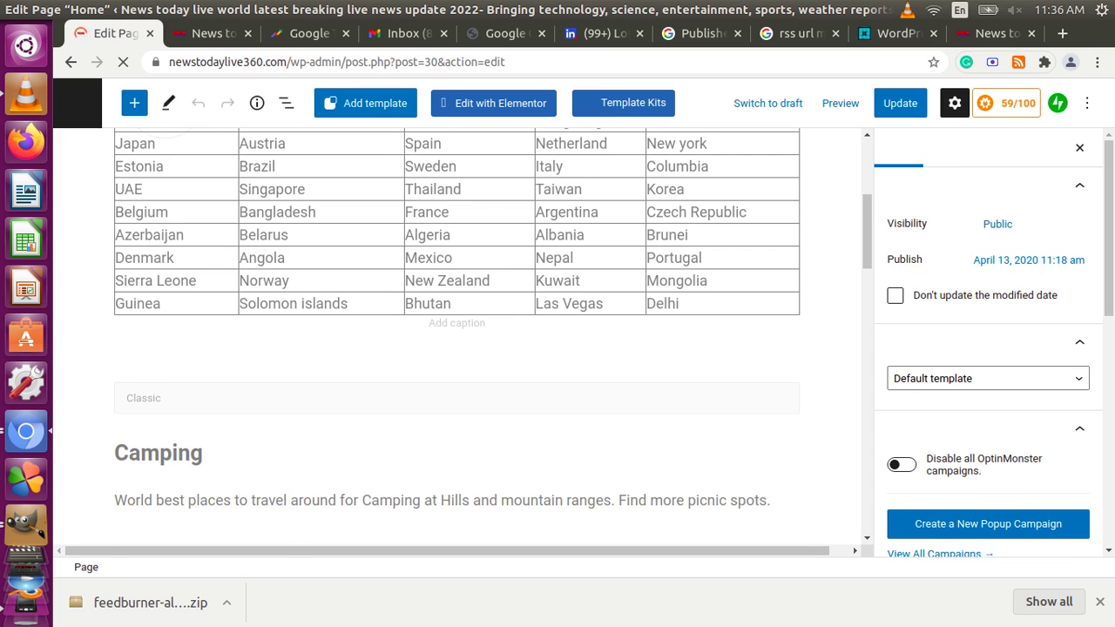
scroll(457, 340, down, 2)
scroll(457, 340, down, 4)
scroll(458, 339, down, 2)
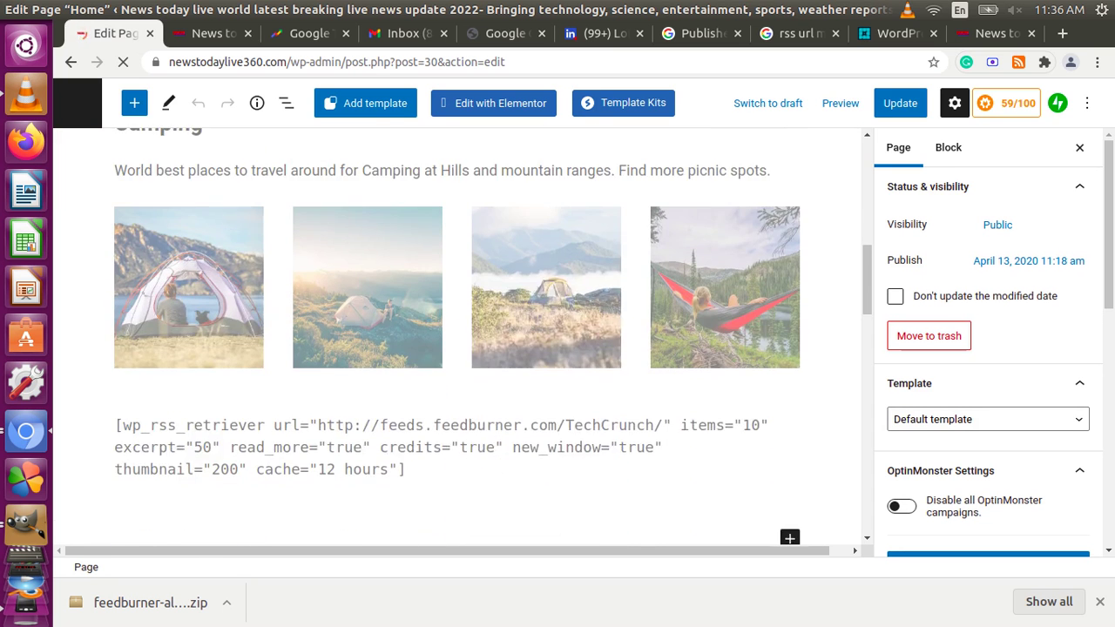
scroll(457, 340, down, 5)
scroll(457, 339, up, 2)
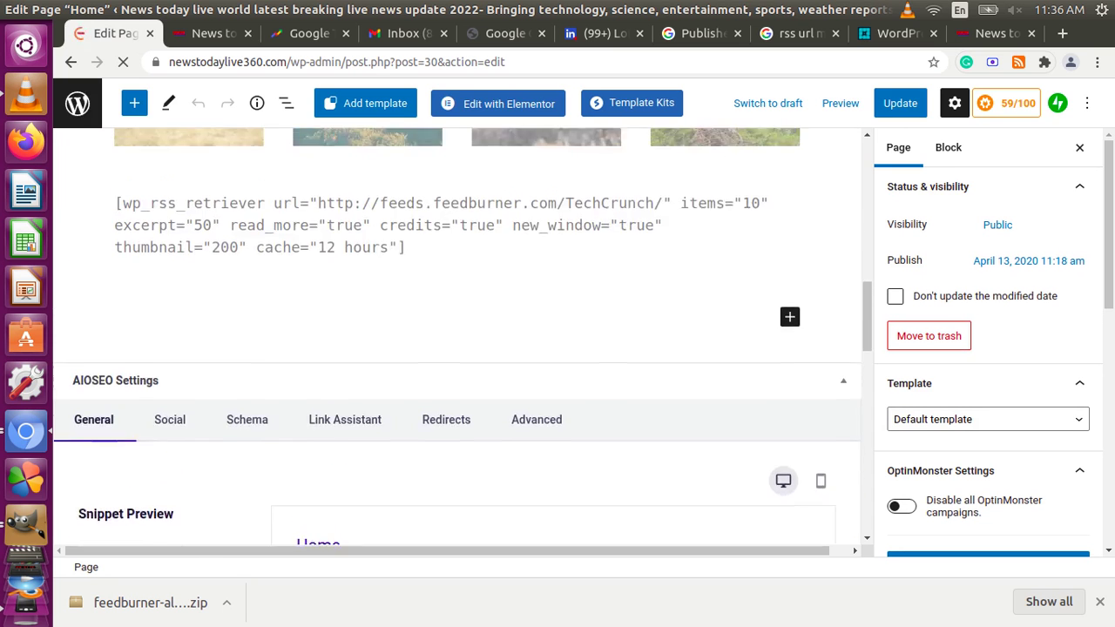
scroll(457, 339, down, 5)
scroll(458, 340, down, 4)
scroll(457, 340, down, 3)
scroll(457, 339, down, 3)
scroll(457, 339, down, 5)
scroll(457, 340, down, 3)
scroll(458, 339, down, 3)
scroll(457, 340, down, 2)
scroll(472, 336, up, 3)
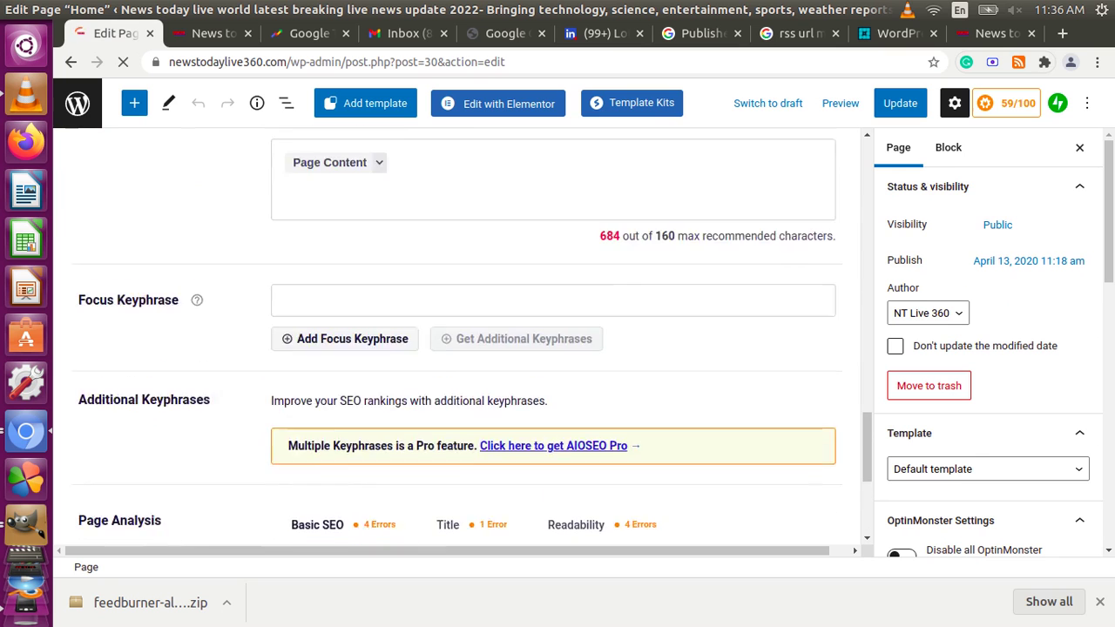
scroll(472, 336, up, 3)
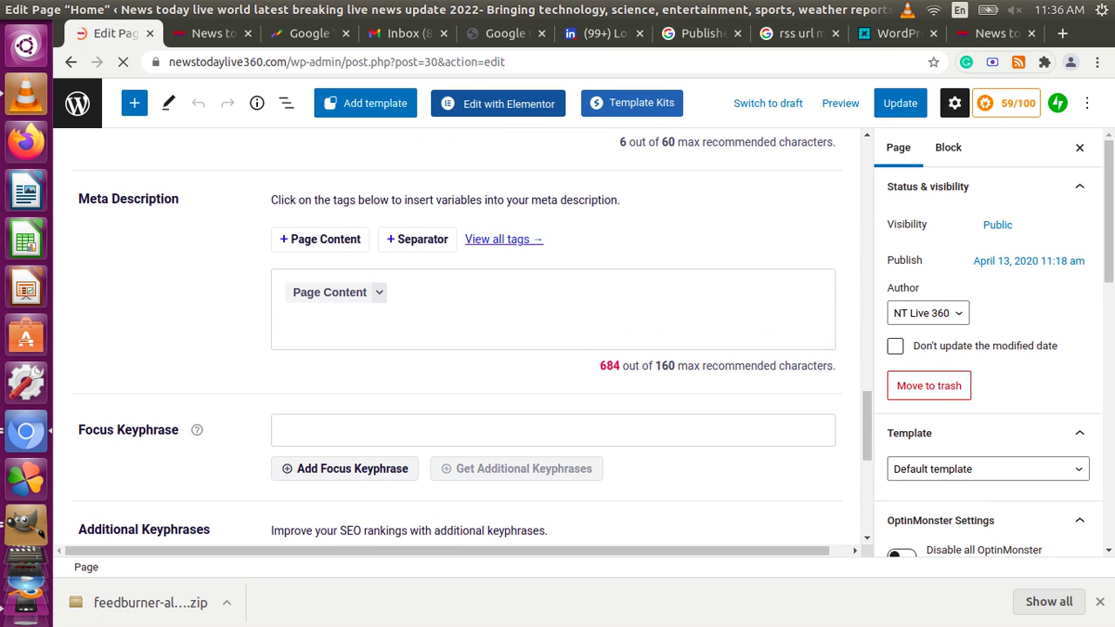
click(499, 103)
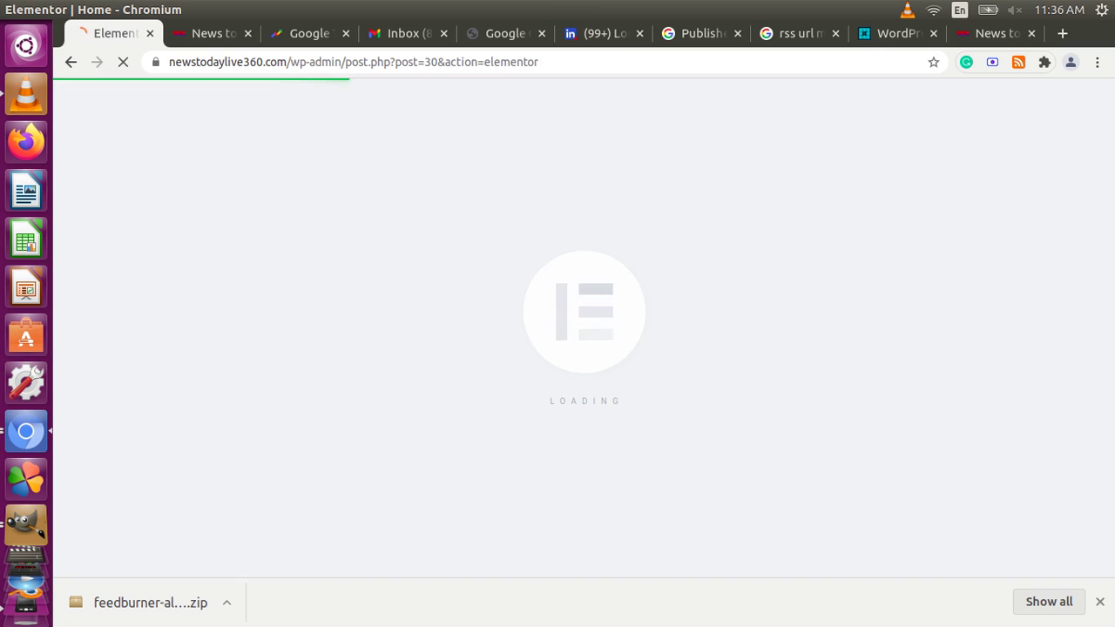
Check the live site's front page and its five Recent Posts headlines, then return to Elementor
key(ctrl+Tab)
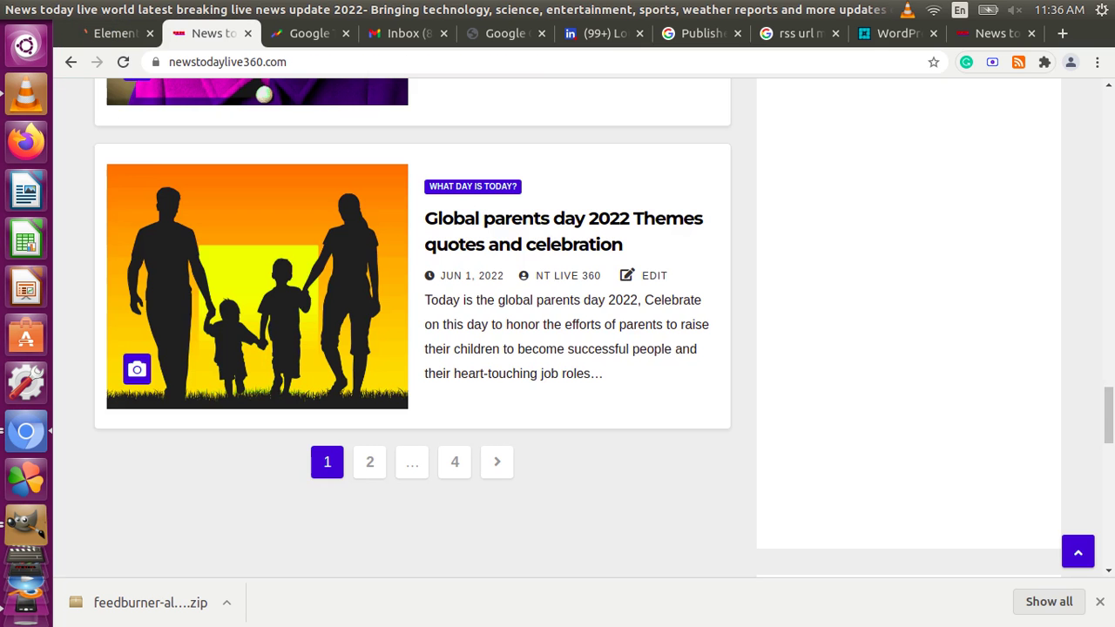
scroll(905, 349, down, 5)
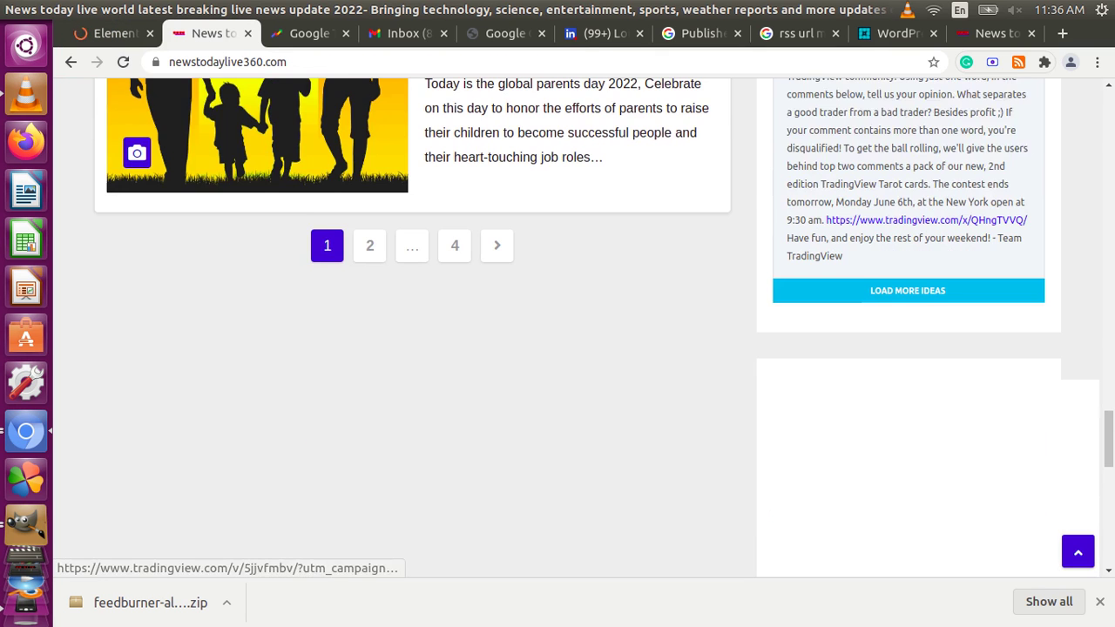
scroll(906, 348, down, 3)
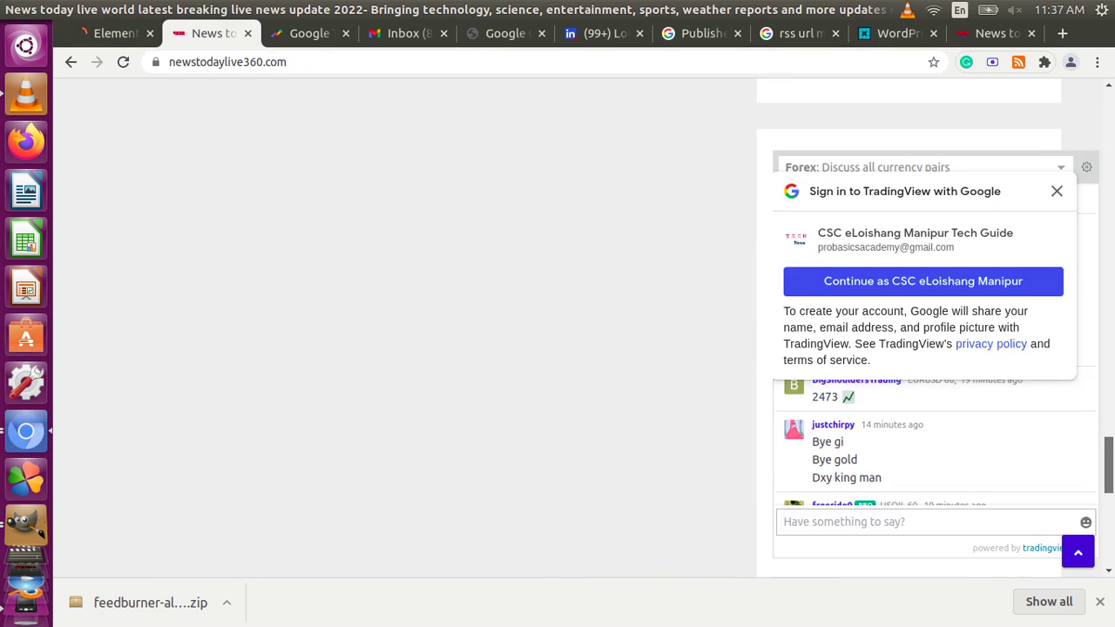
scroll(557, 331, up, 10)
scroll(557, 331, up, 5)
scroll(557, 331, up, 5)
scroll(557, 331, up, 3)
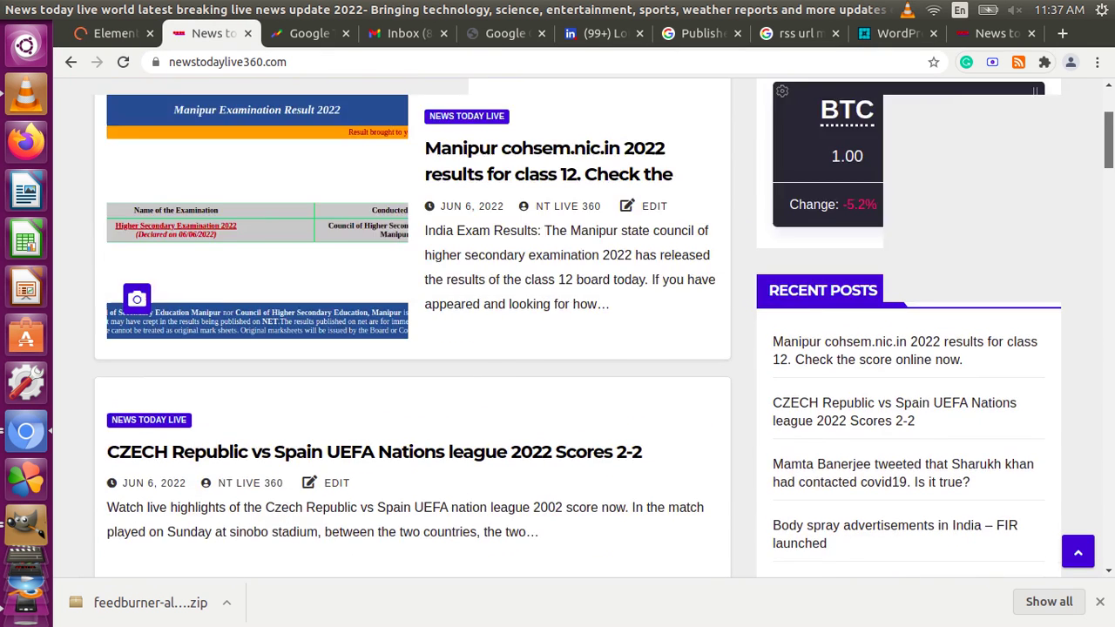
scroll(557, 331, up, 3)
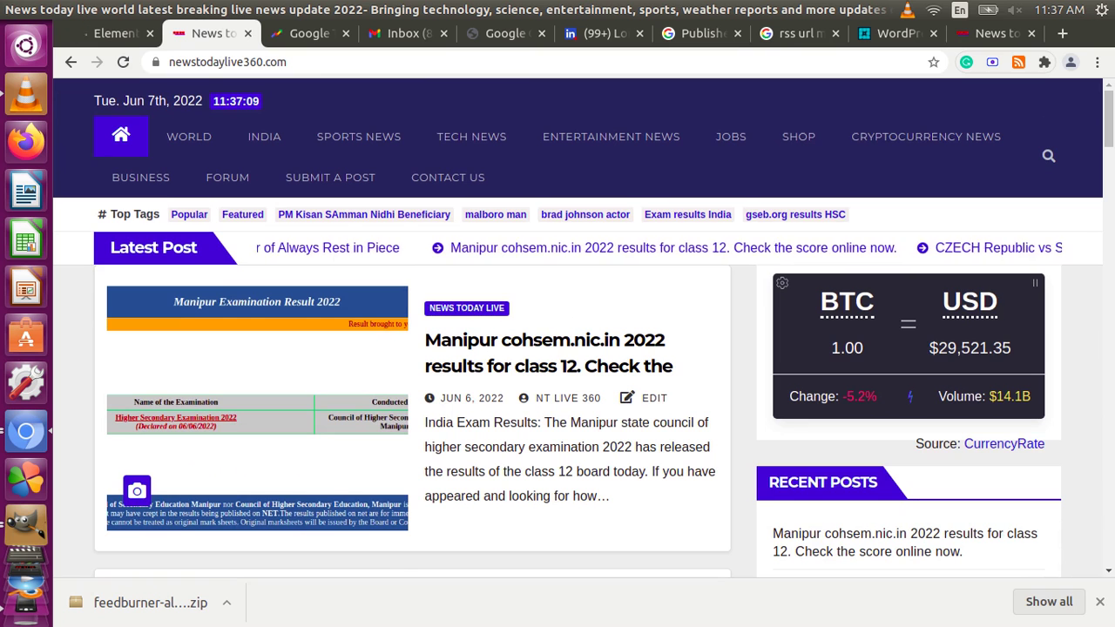
scroll(557, 348, down, 3)
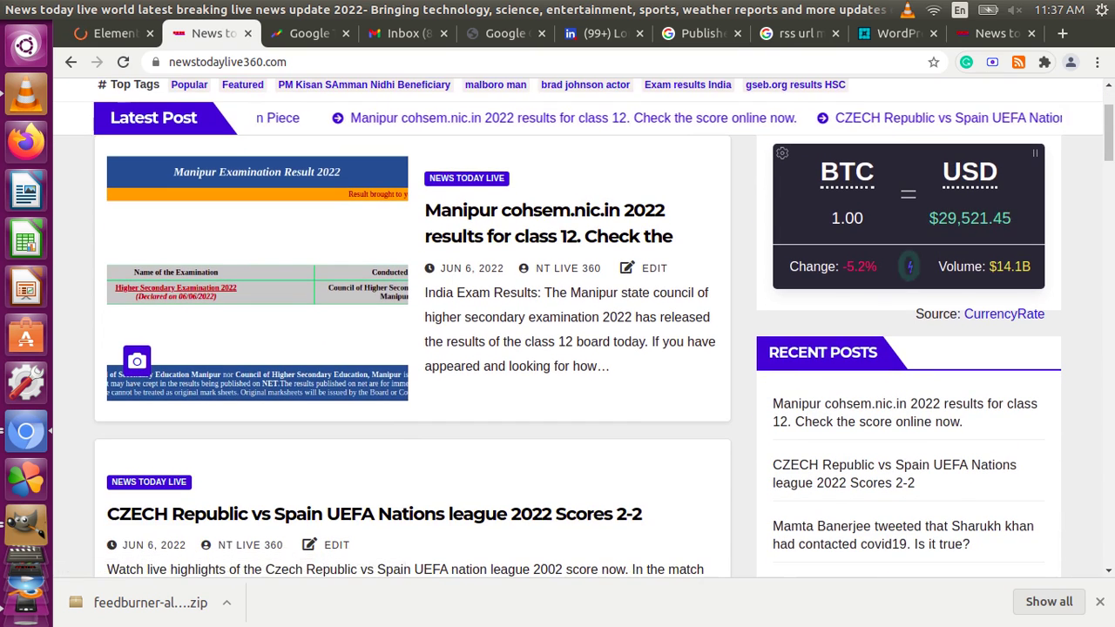
scroll(557, 349, down, 4)
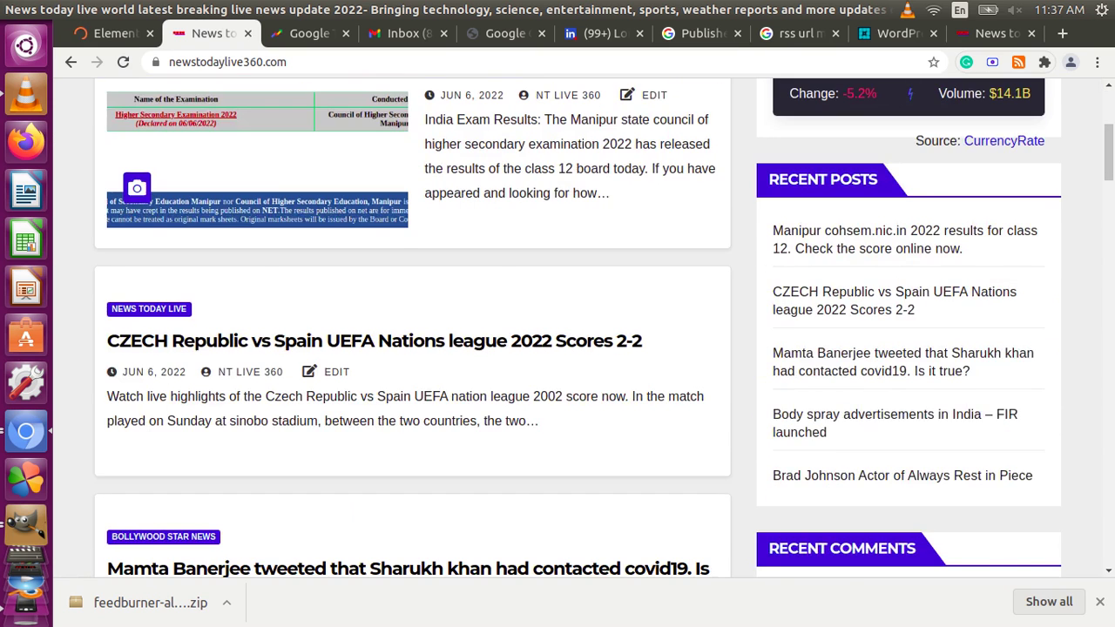
scroll(558, 349, down, 4)
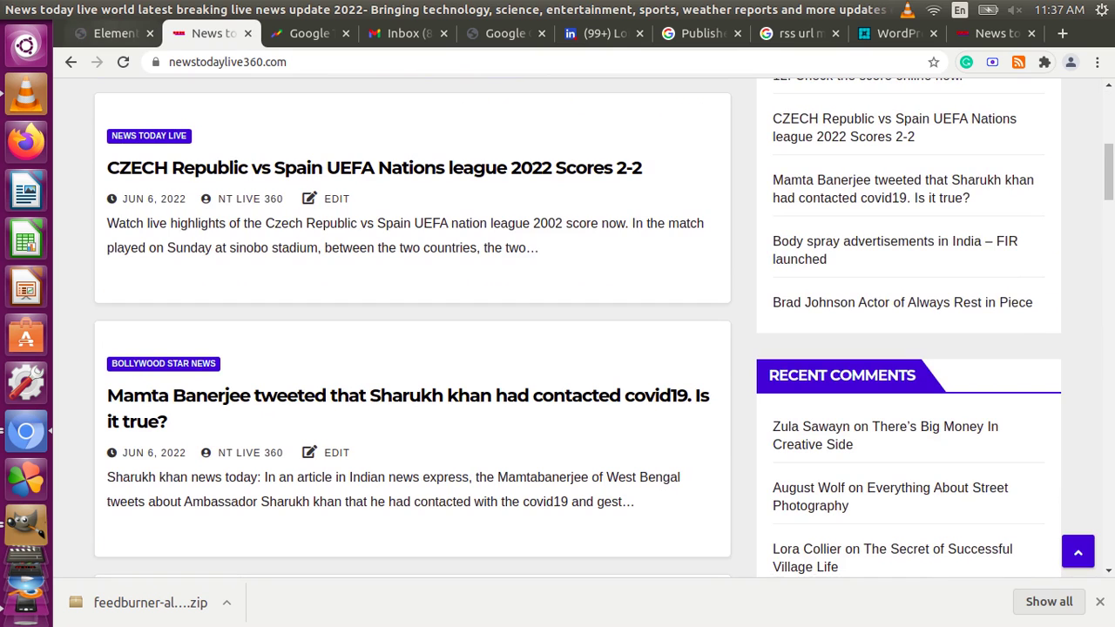
click(113, 33)
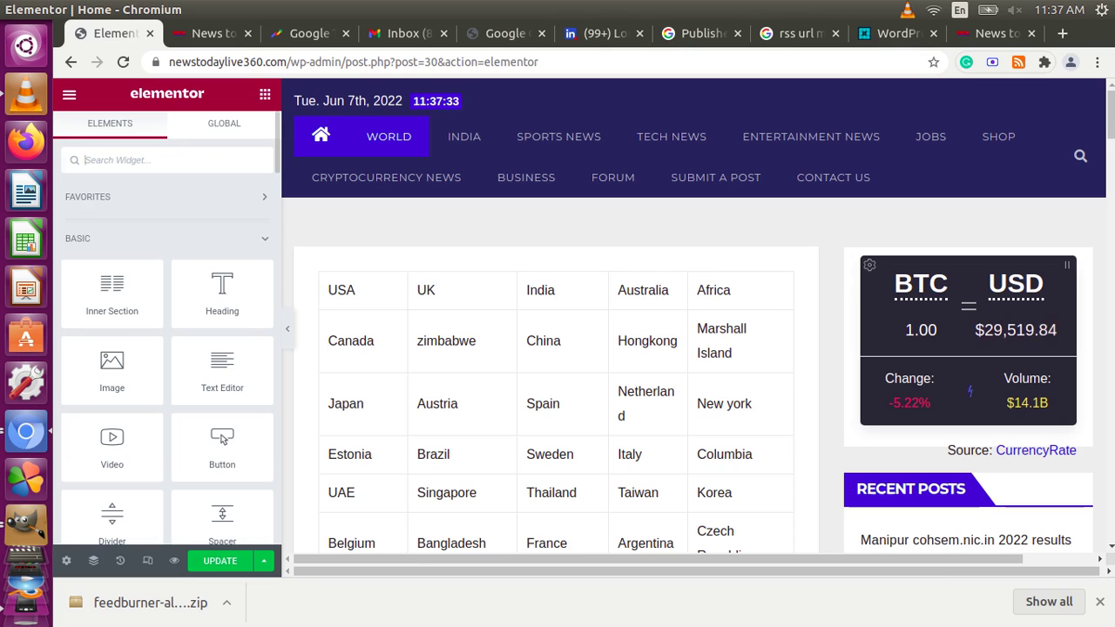
Search the Elementor widgets for 'rss', then for 'fee'
text(r)
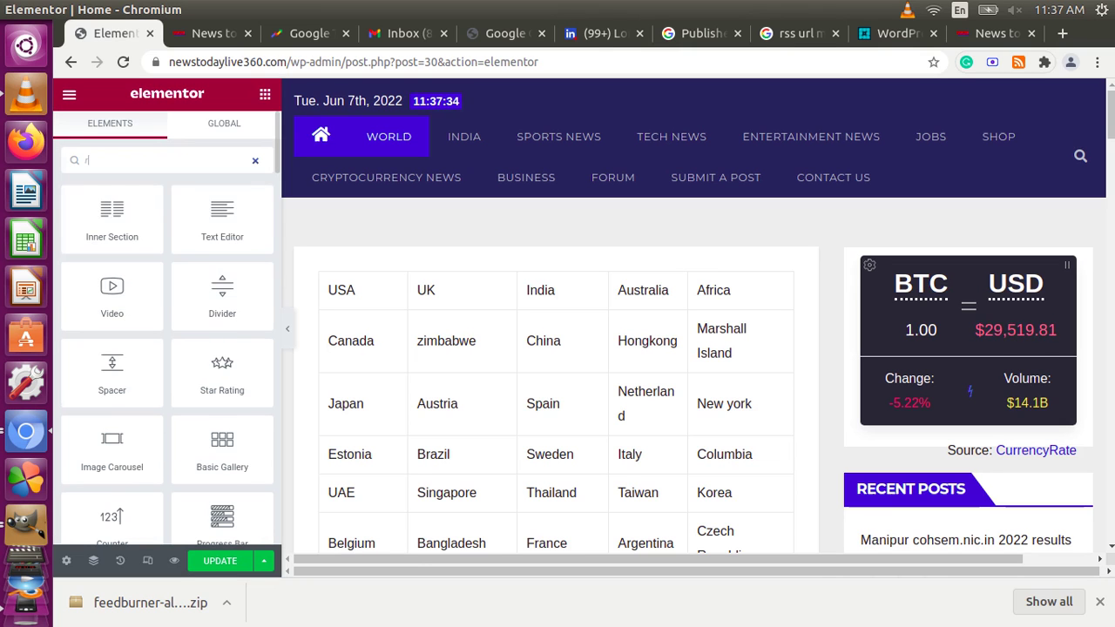
text(ss)
key(ctrl+a)
text(fee)
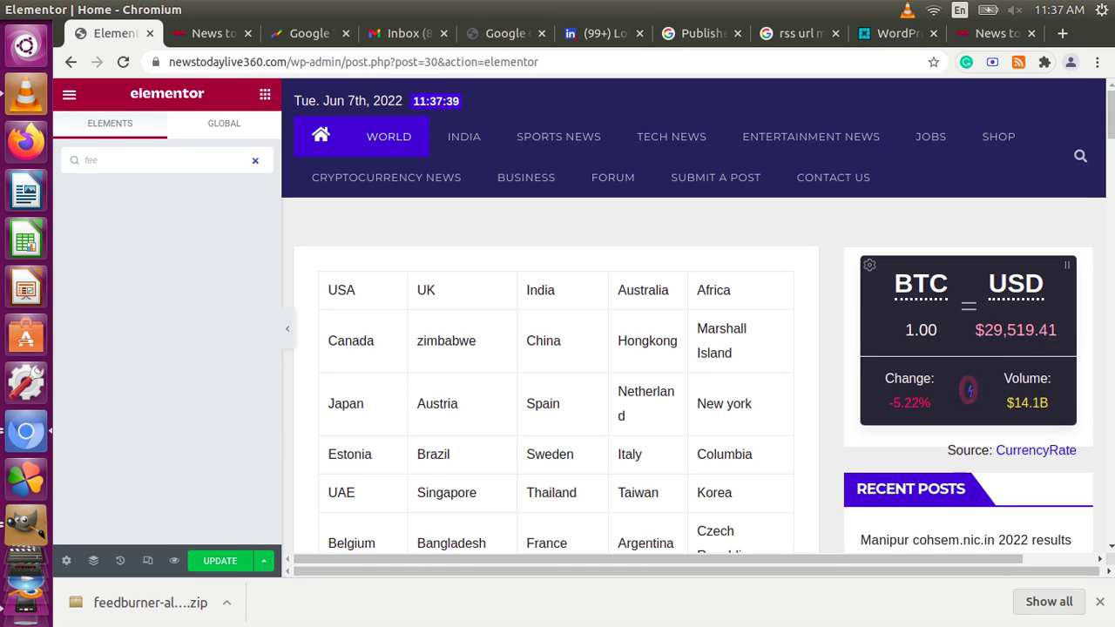
Look at the wp_rss_retriever shortcode on the page, then go back to the WordPress edit screen
click(69, 93)
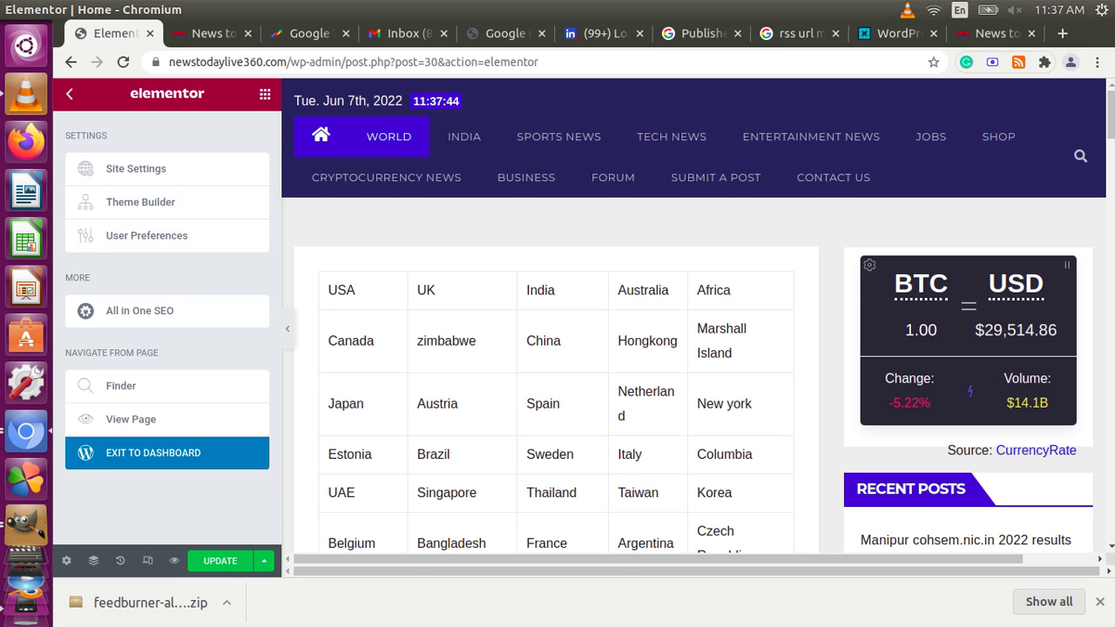
click(69, 93)
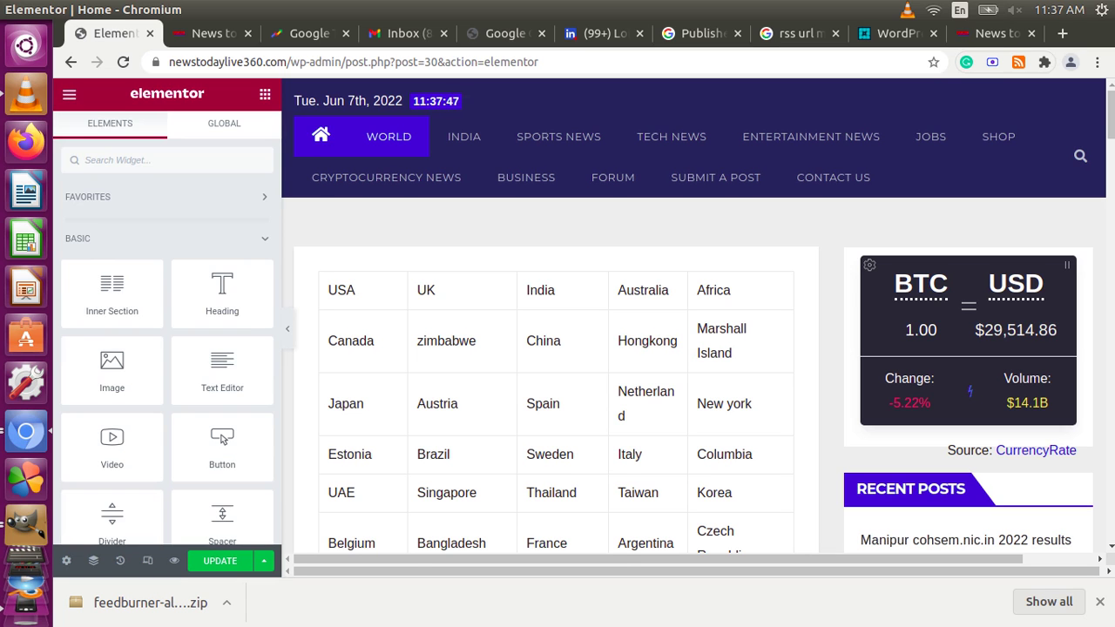
scroll(697, 348, down, 1)
scroll(223, 440, down, 10)
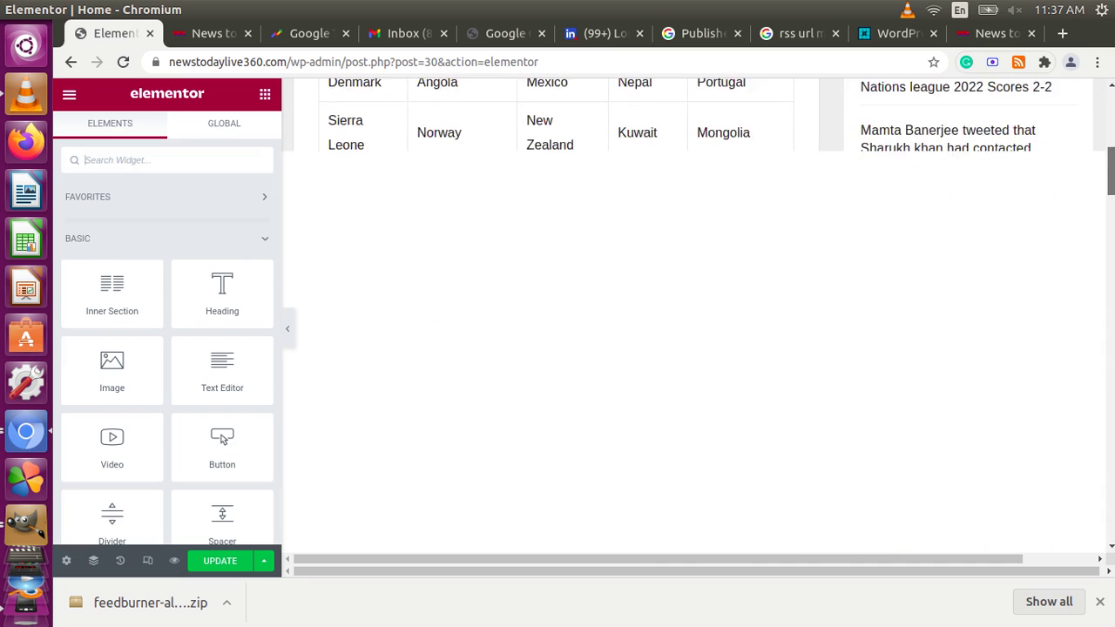
scroll(558, 313, down, 1)
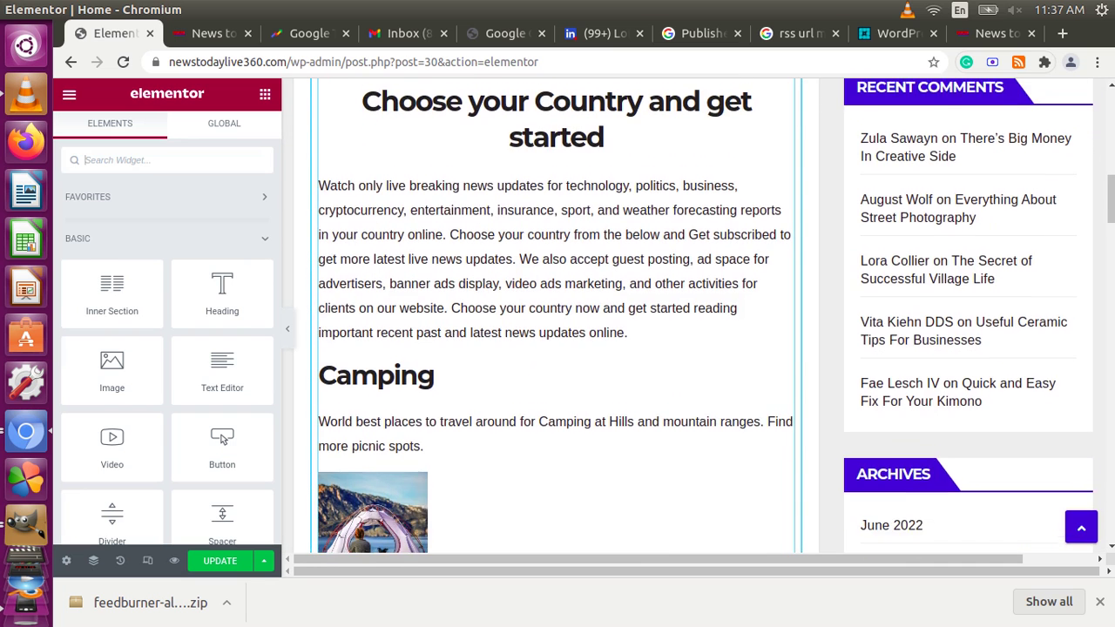
scroll(557, 314, down, 5)
scroll(557, 314, down, 4)
scroll(557, 314, down, 4)
scroll(557, 314, down, 2)
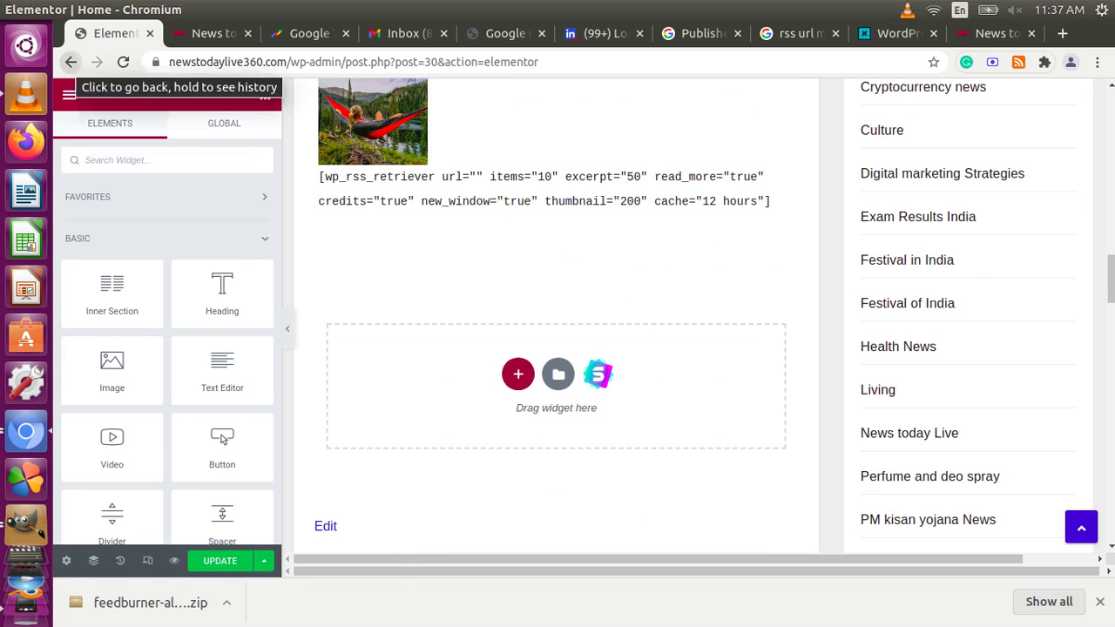
click(71, 62)
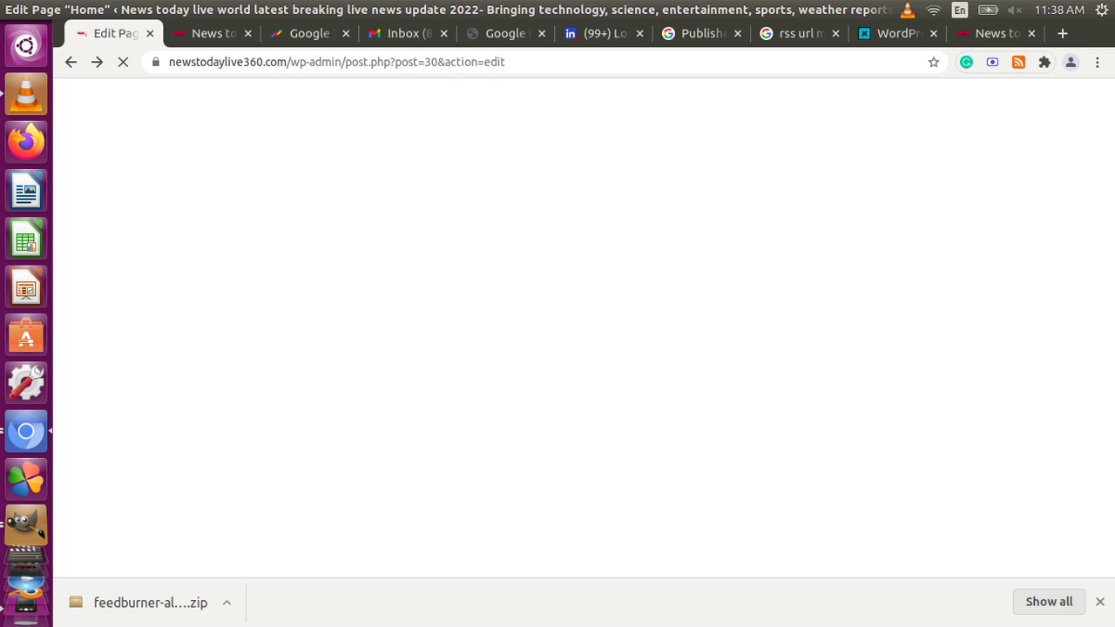
key(ctrl+6)
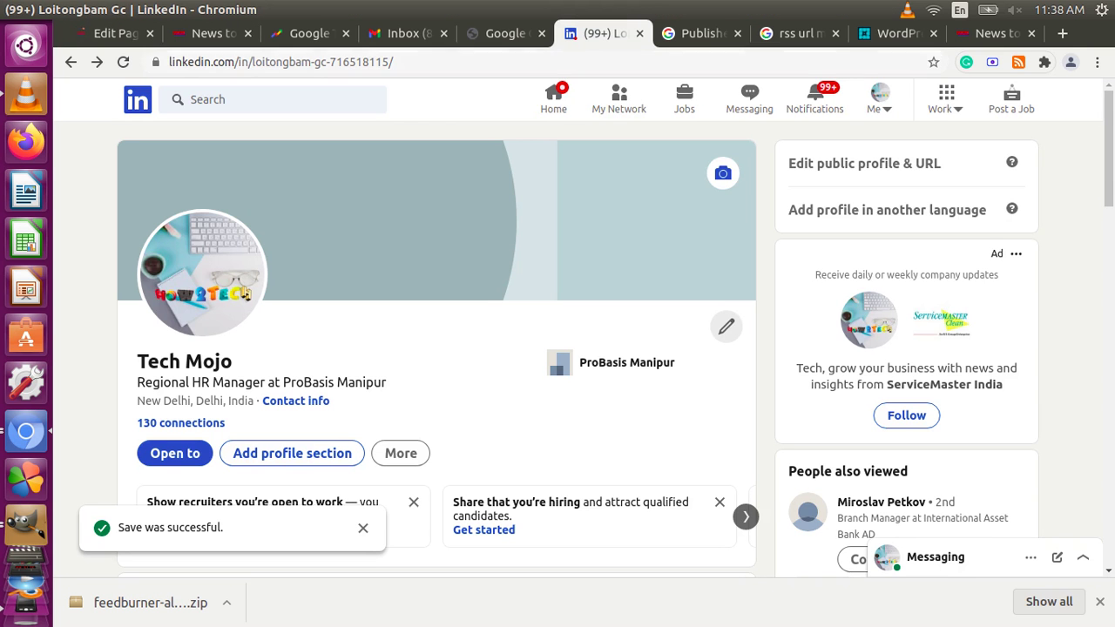
key(ctrl+Tab)
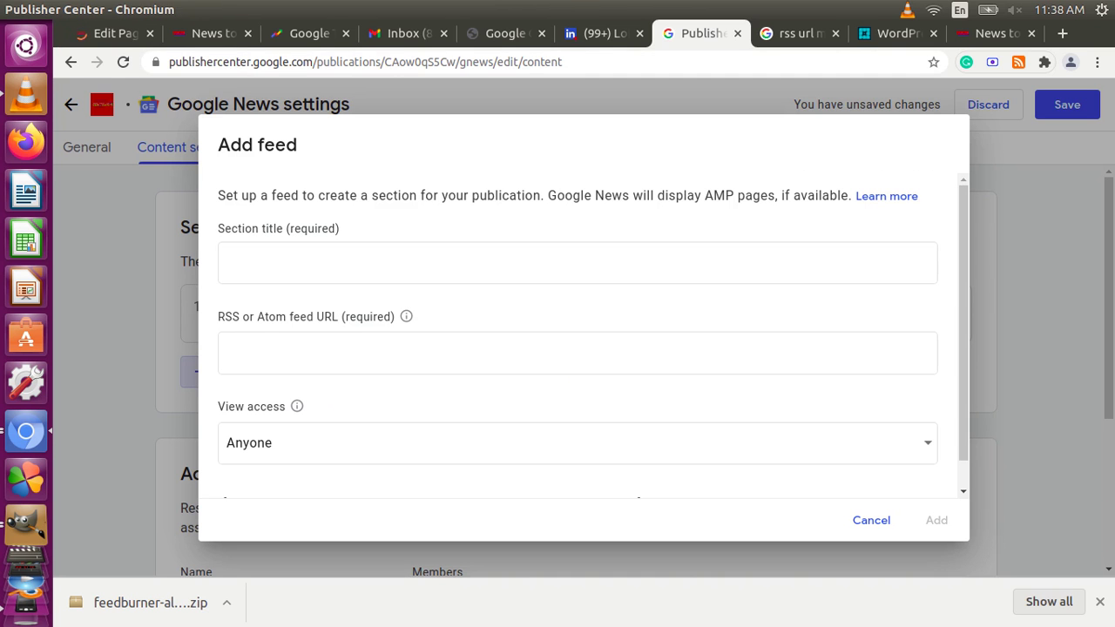
click(574, 262)
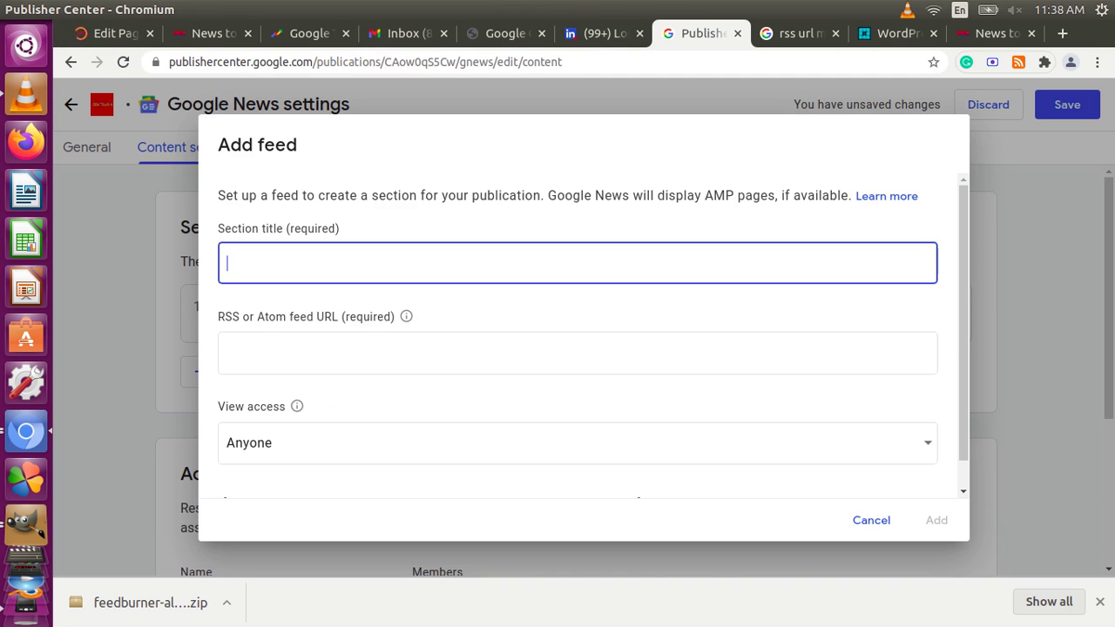
text(News today live 360)
click(576, 353)
text(https://newstodaylive360.com/feed/ https://newstodaylive360.com/comments/feed/)
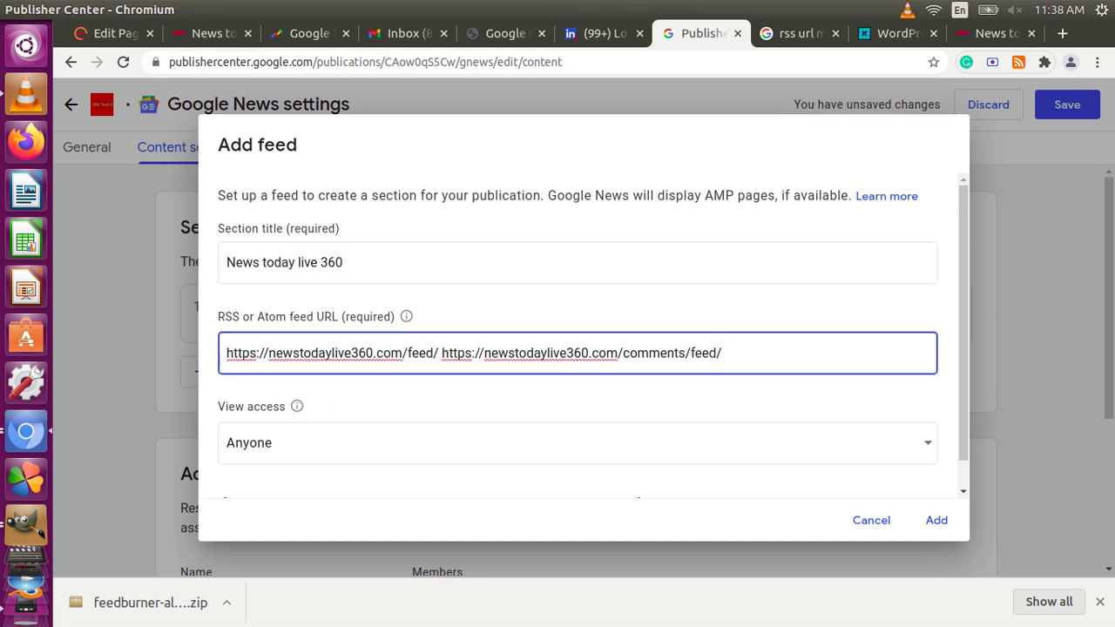
scroll(577, 409, down, 1)
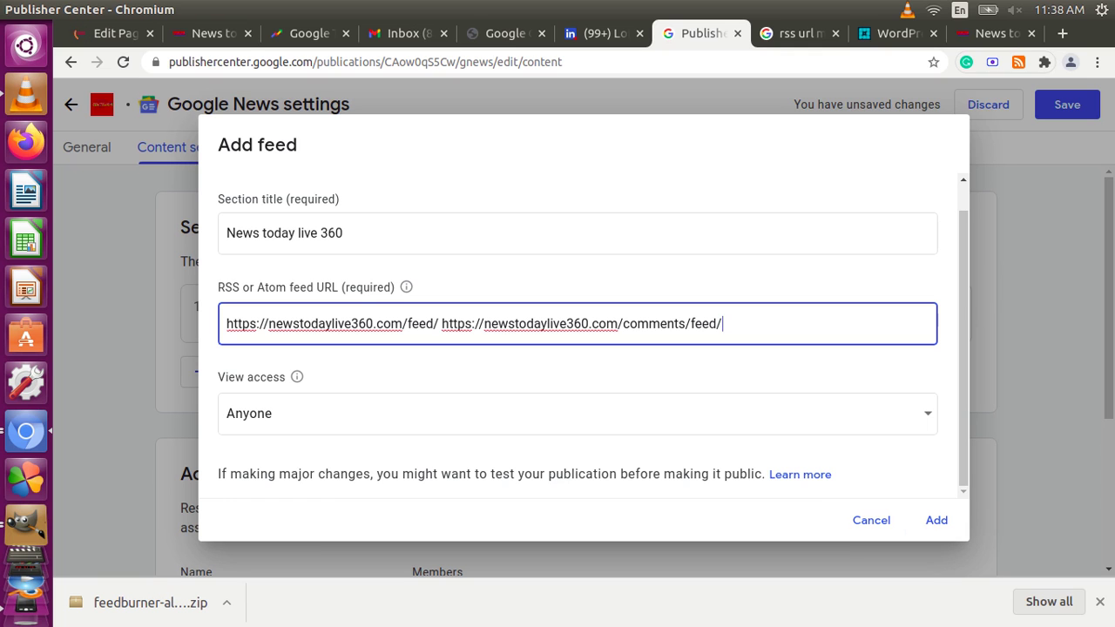
drag(722, 323, 439, 323)
key(BackSpace)
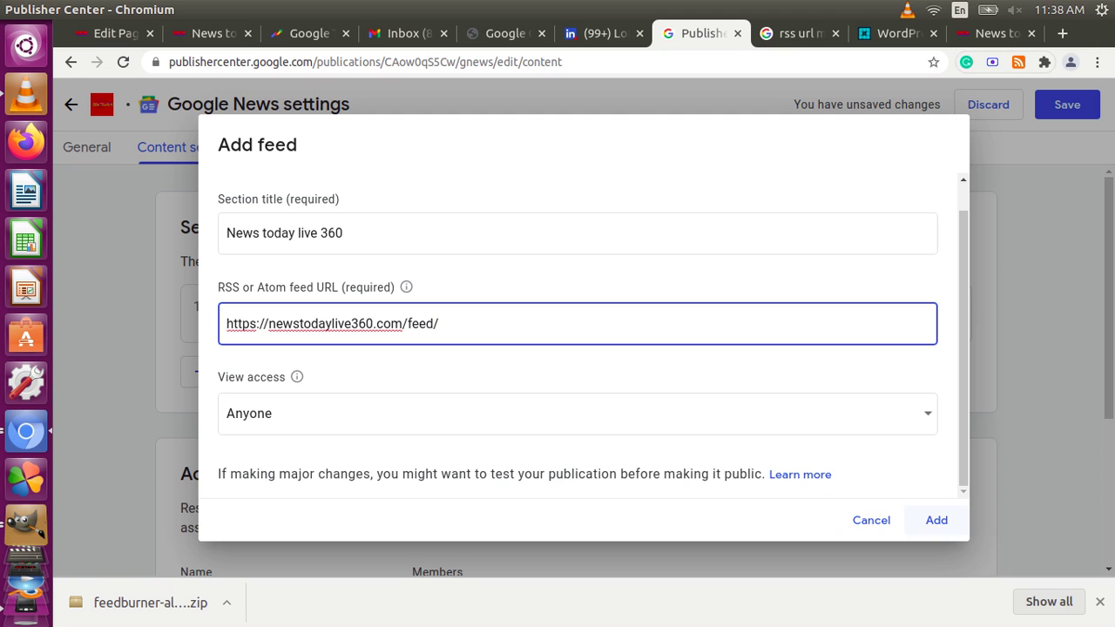
Add the News today live 360 feed section and continue to Review and publish
key(Return)
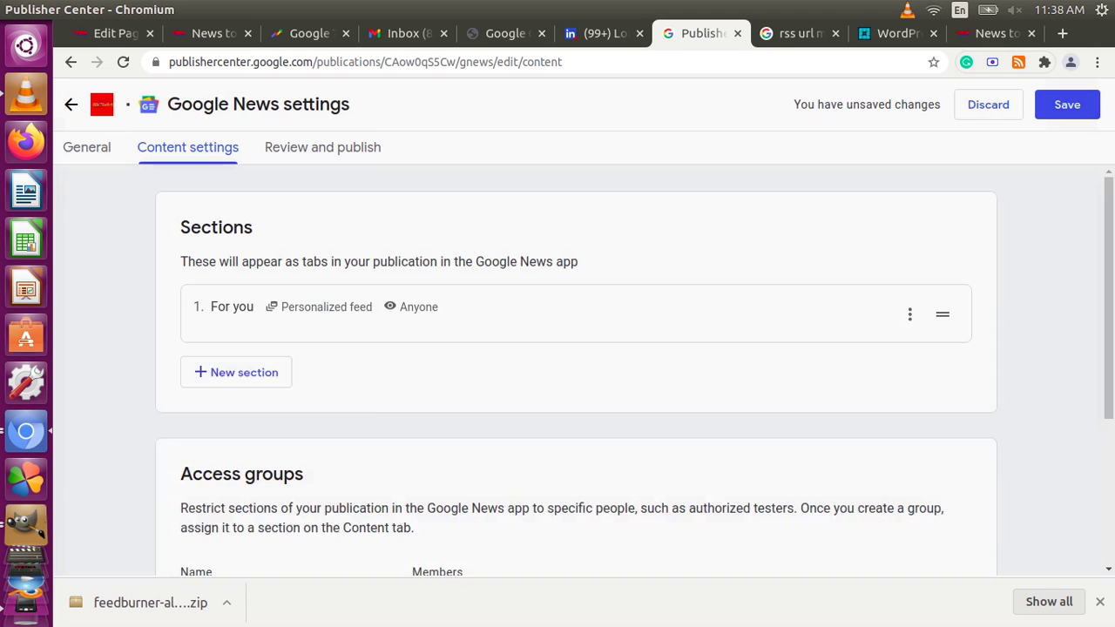
scroll(575, 366, down, 2)
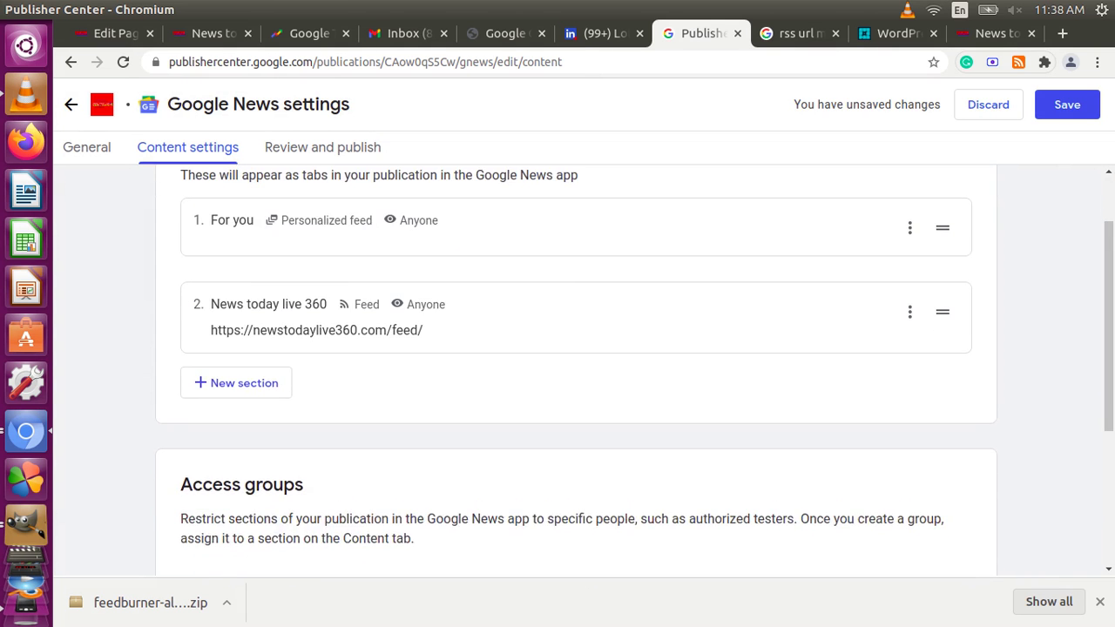
scroll(575, 366, down, 2)
scroll(575, 366, down, 1)
scroll(575, 366, down, 2)
scroll(575, 366, down, 1)
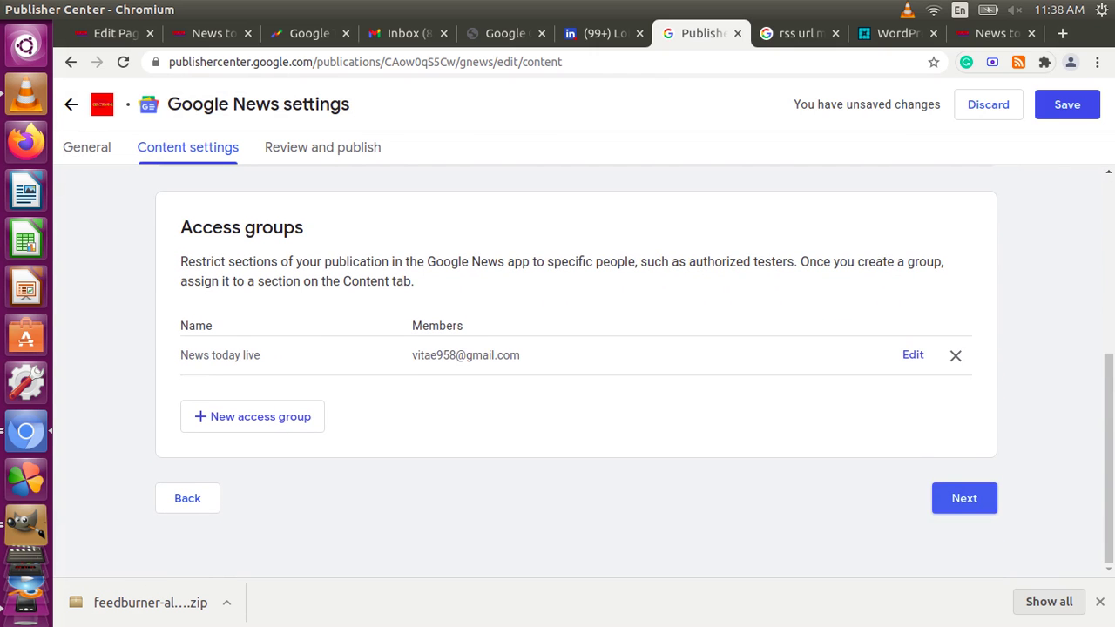
click(964, 498)
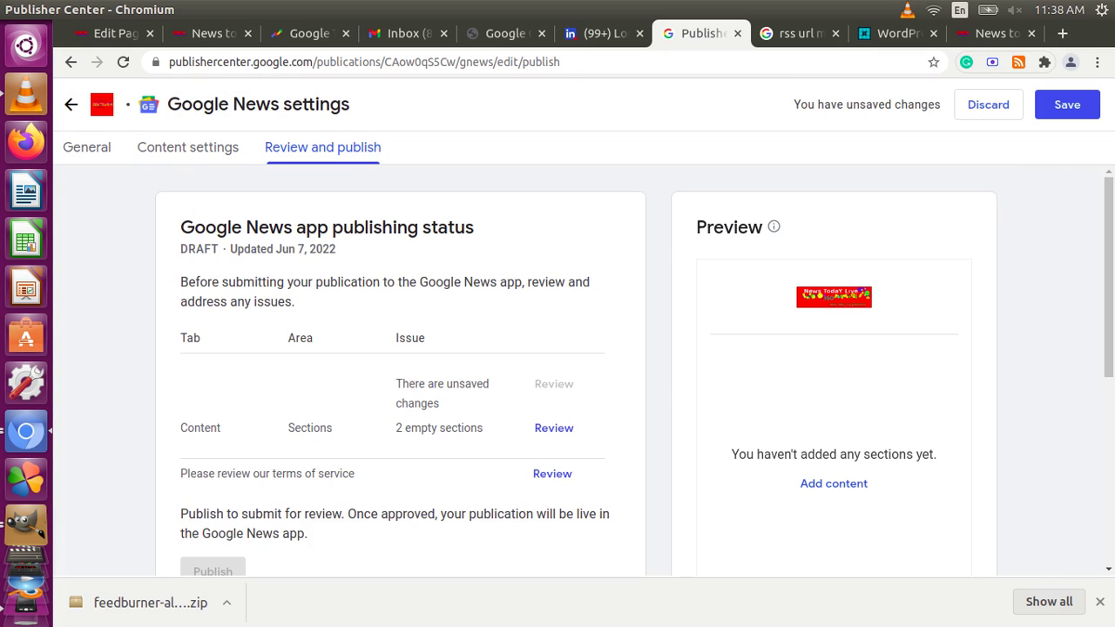
Check the sections reported as empty and re-apply the For you section unchanged
scroll(574, 365, down, 4)
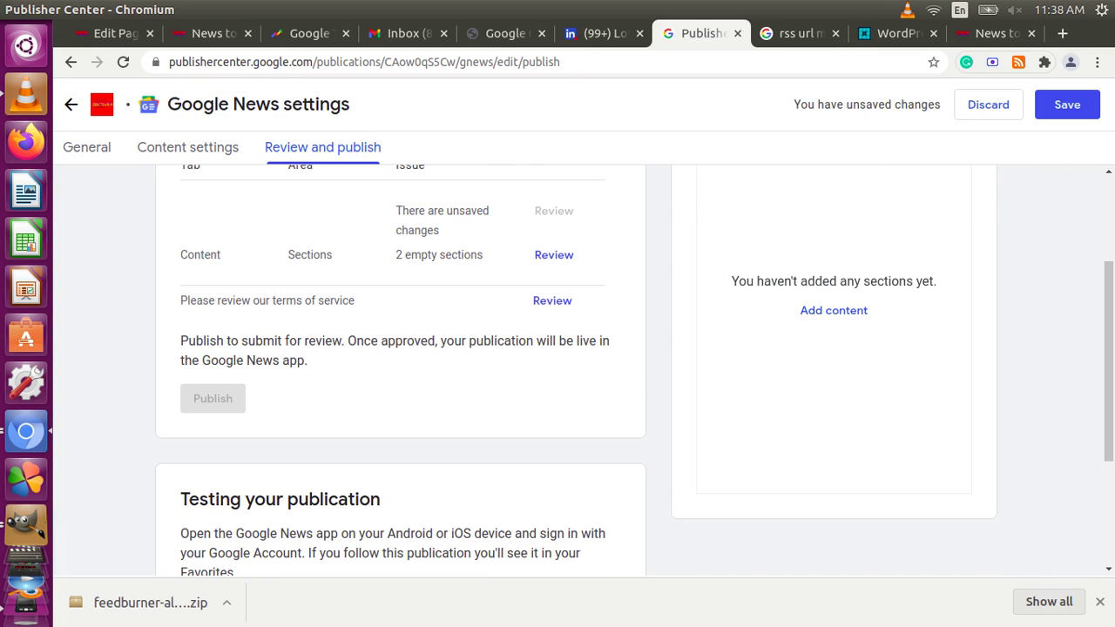
click(554, 254)
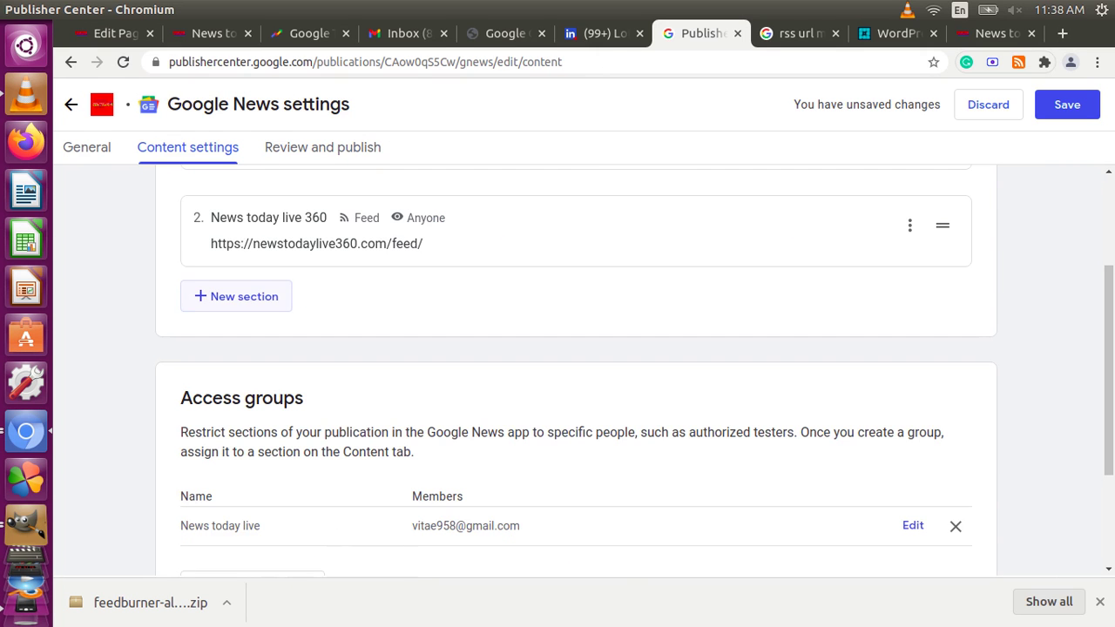
scroll(574, 374, up, 4)
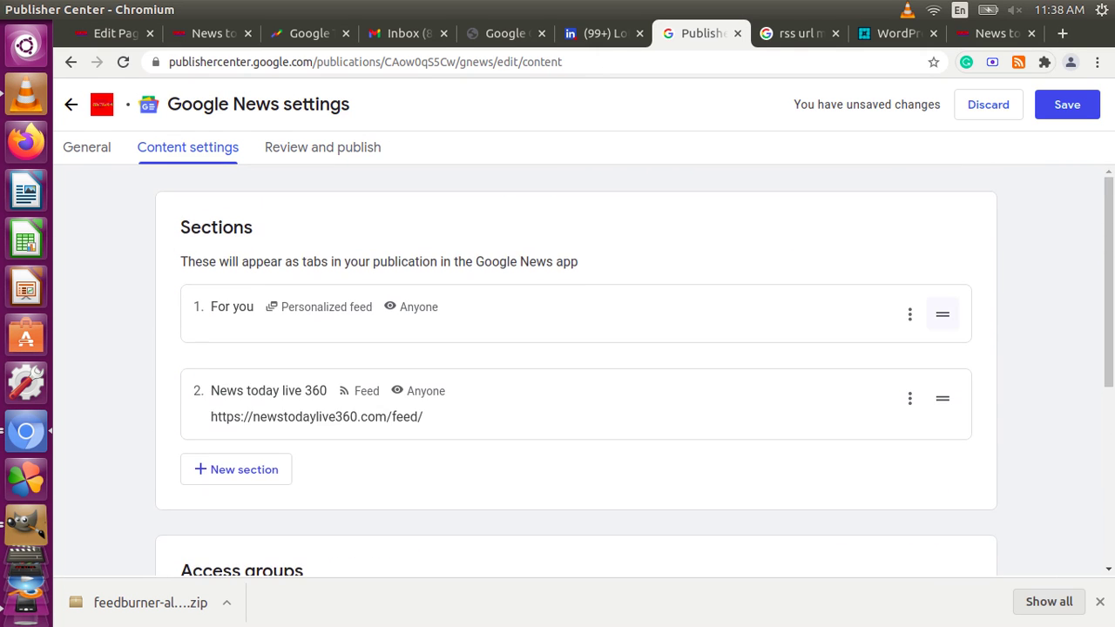
click(909, 313)
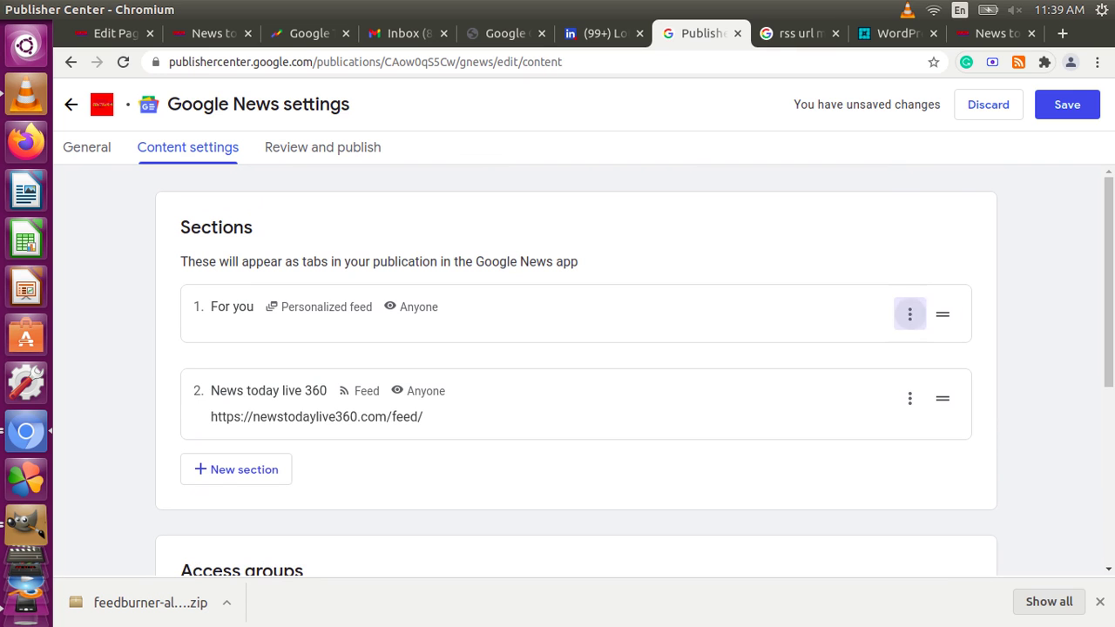
click(947, 355)
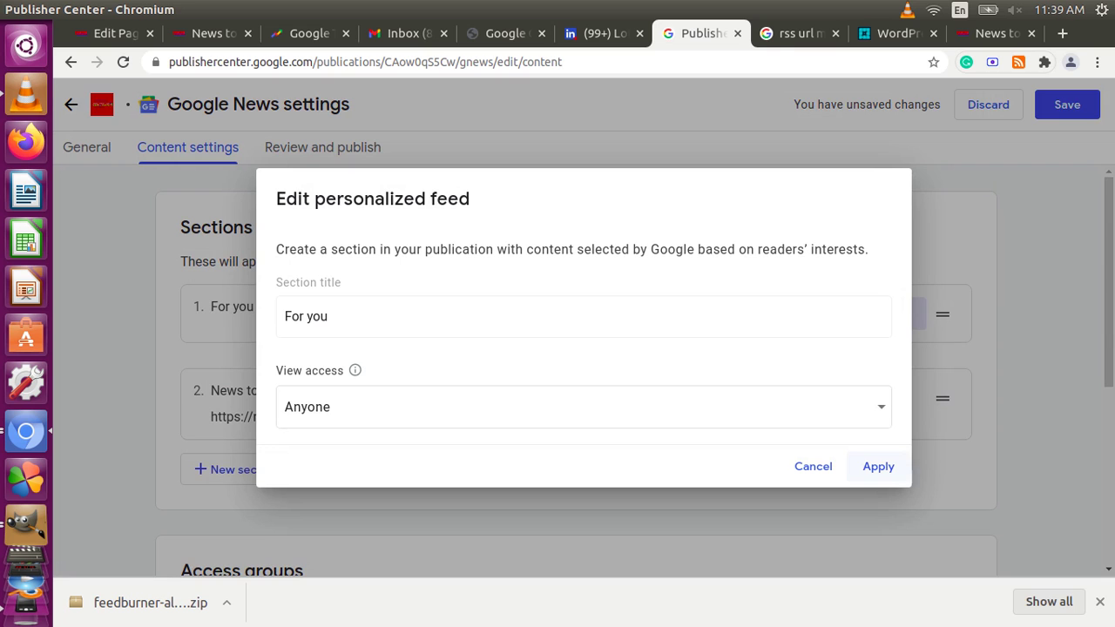
click(878, 466)
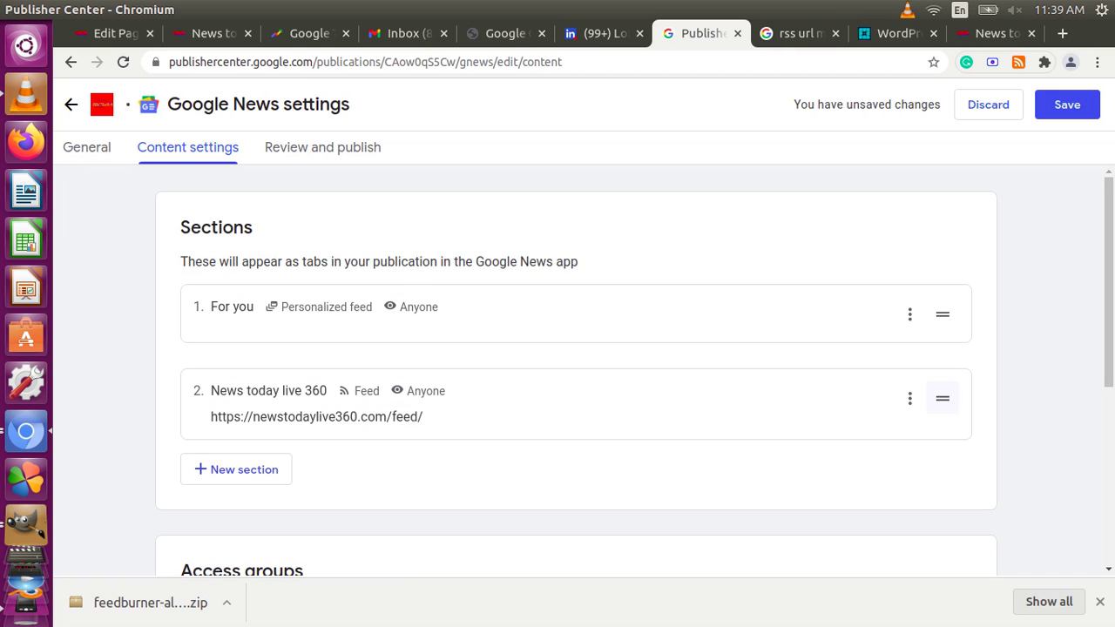
click(942, 398)
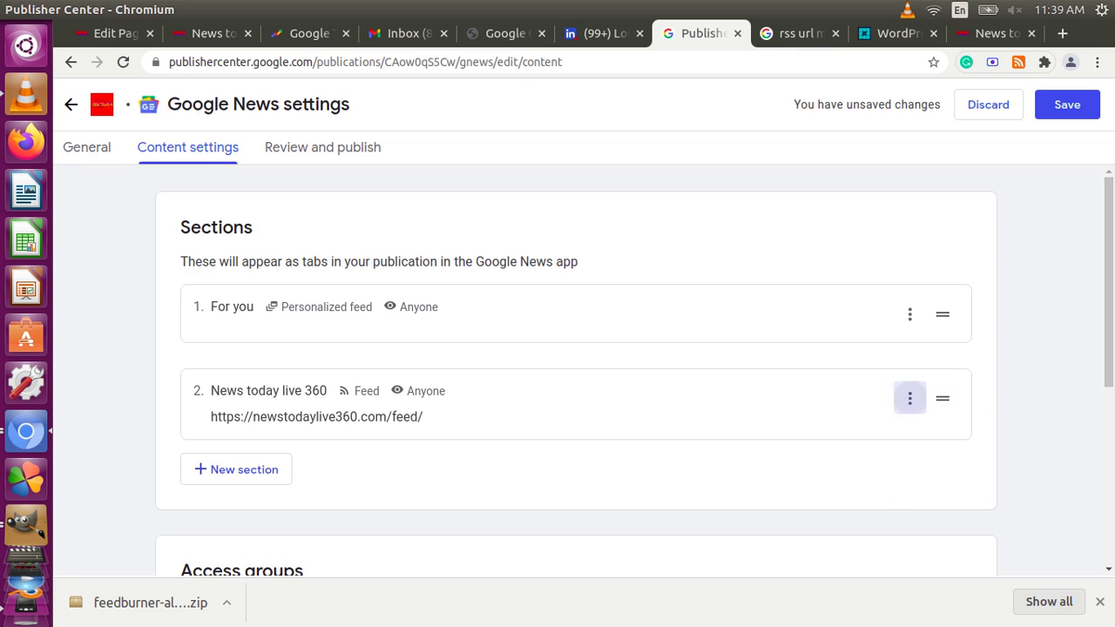
Edit the News today live 360 section and open its technical feed requirements help article
click(909, 398)
click(939, 438)
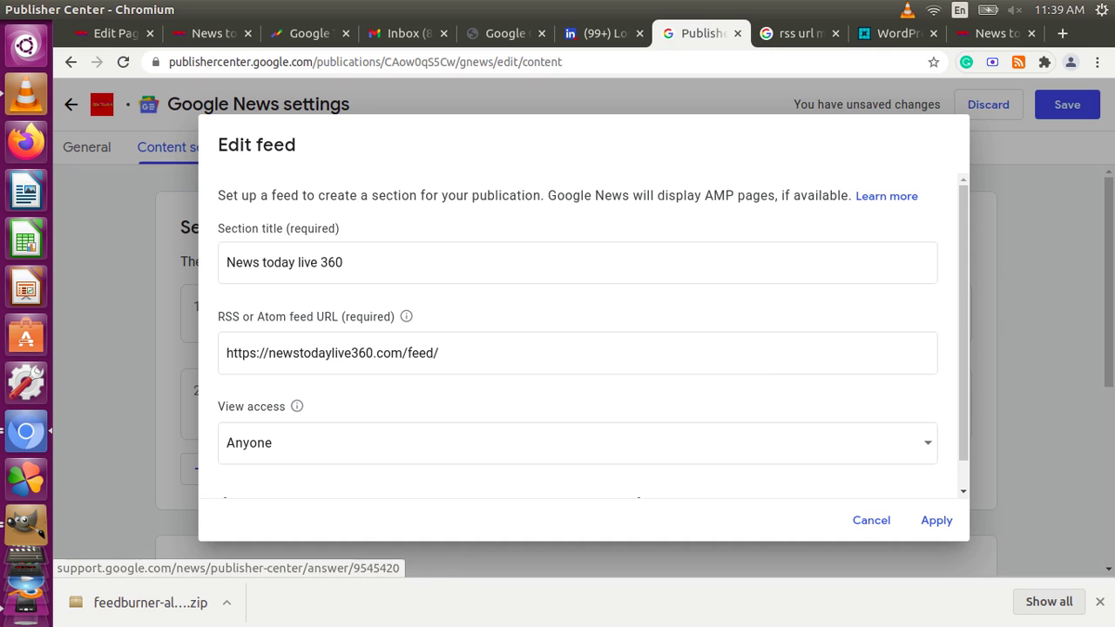
click(885, 196)
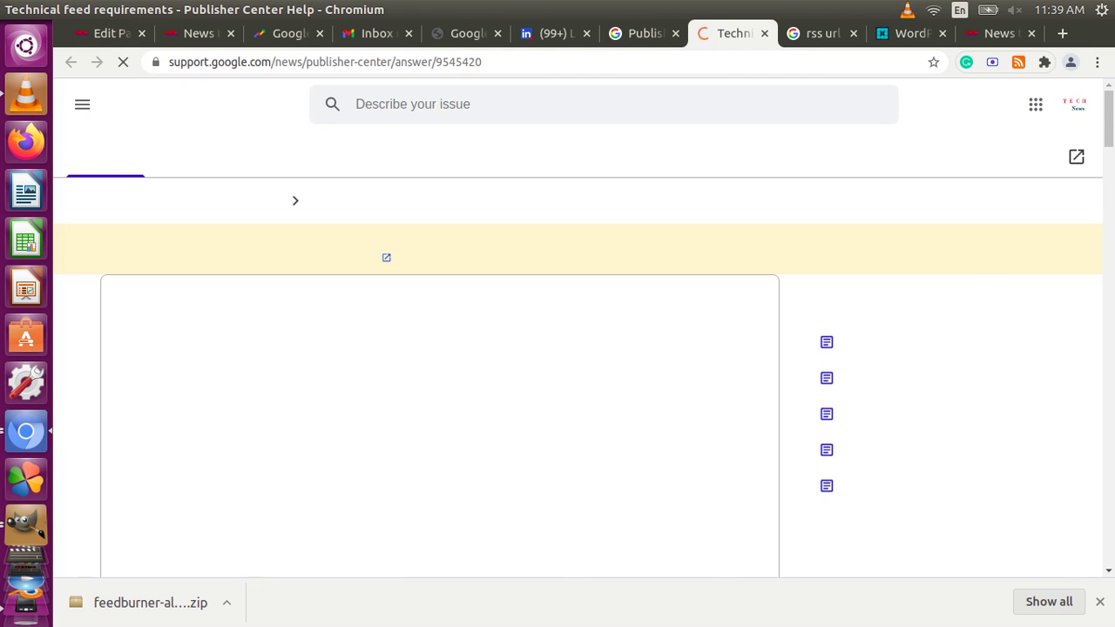
scroll(557, 348, down, 5)
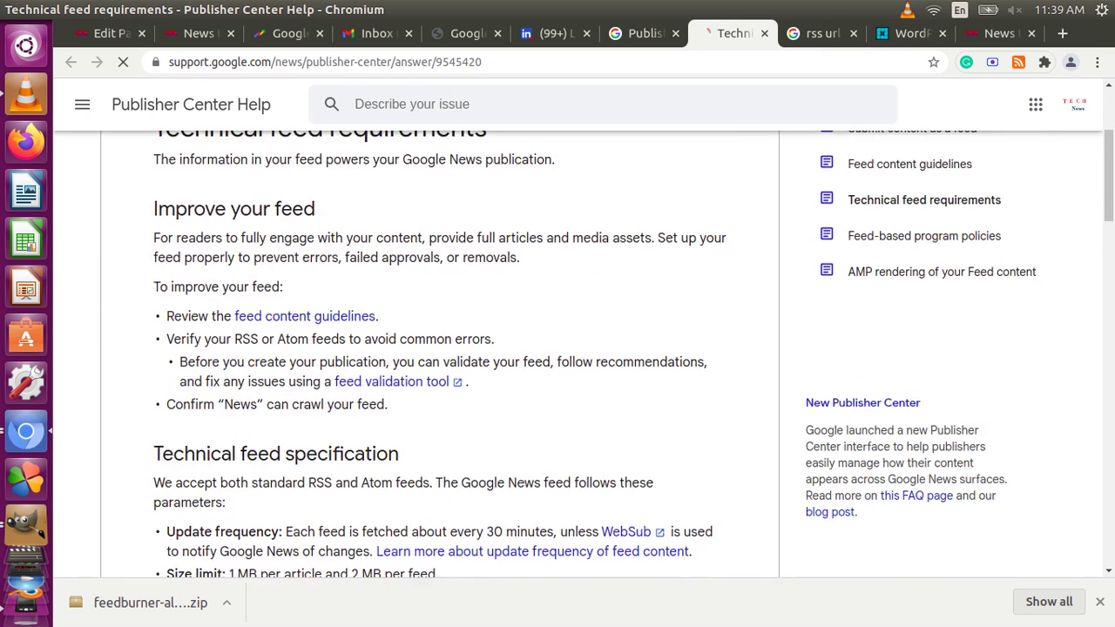
Open the W3C feed validation tool from the help article and switch to its tab
scroll(558, 348, down, 2)
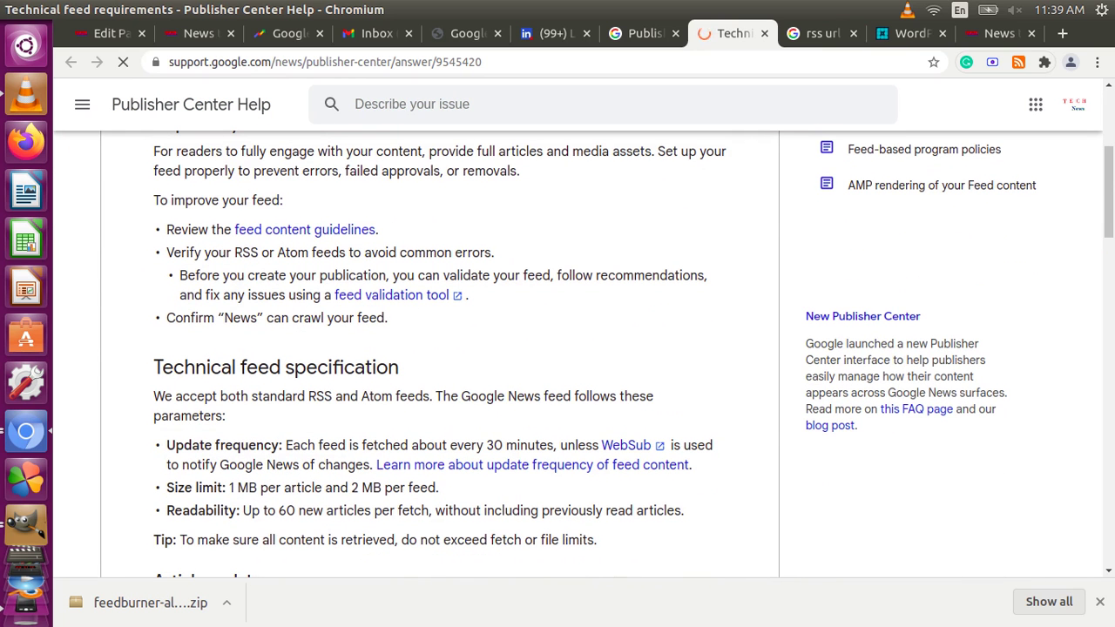
click(392, 294)
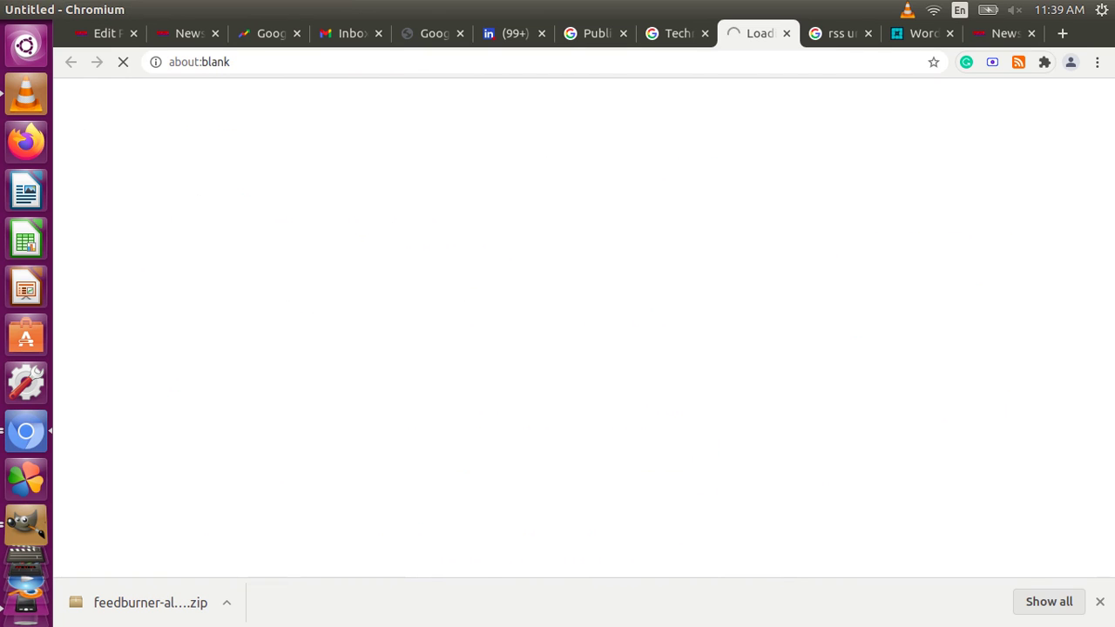
key(ctrl+Page_Up)
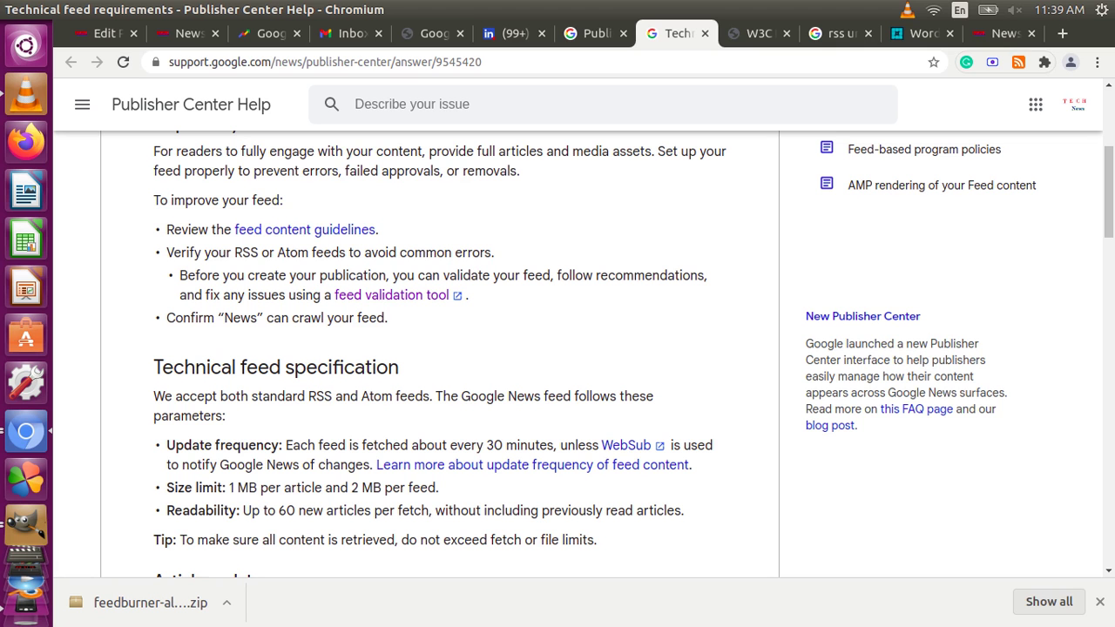
key(ctrl+Tab)
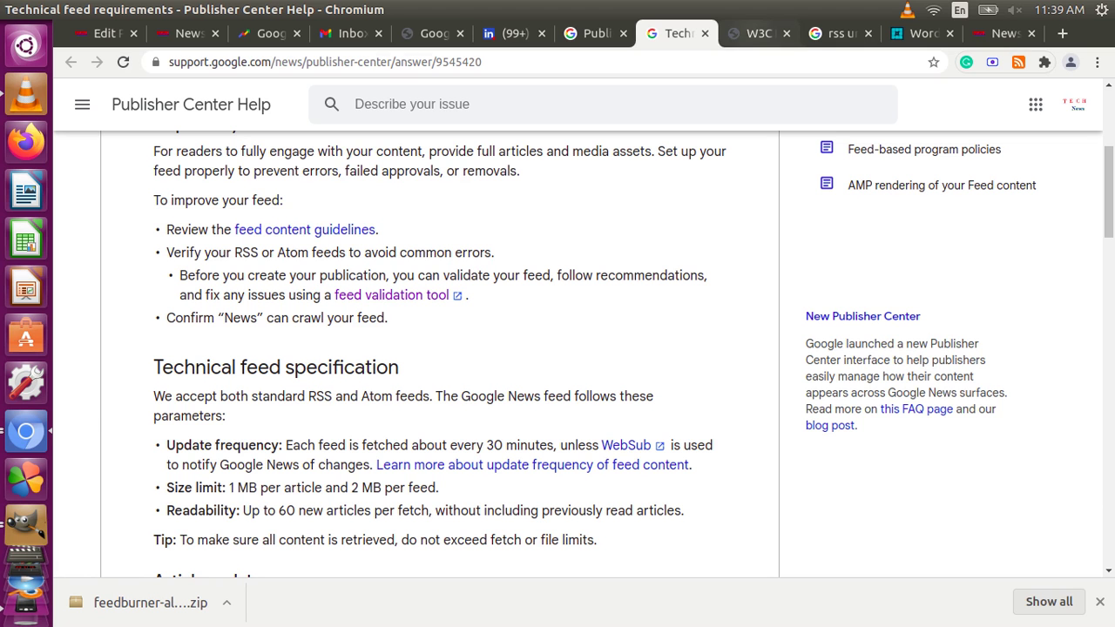
click(165, 277)
text(https://newstodaylive360.com/feed/ https://newstodaylive360.com/comments/feed/)
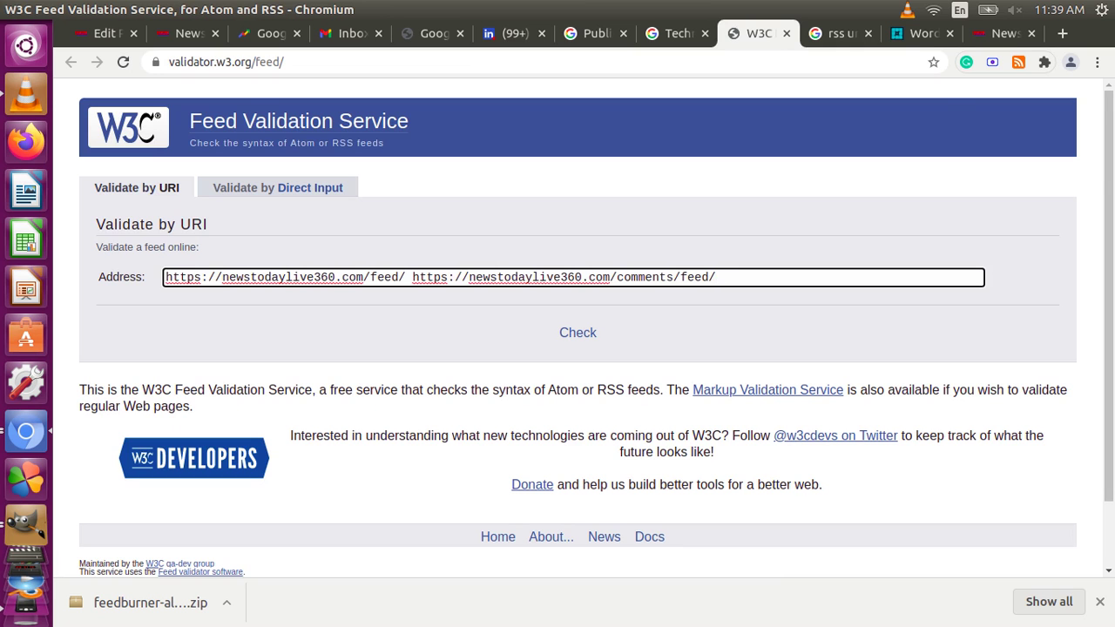
drag(419, 277, 716, 277)
key(BackSpace)
key(BackSpace)
key(BackSpace)
click(577, 332)
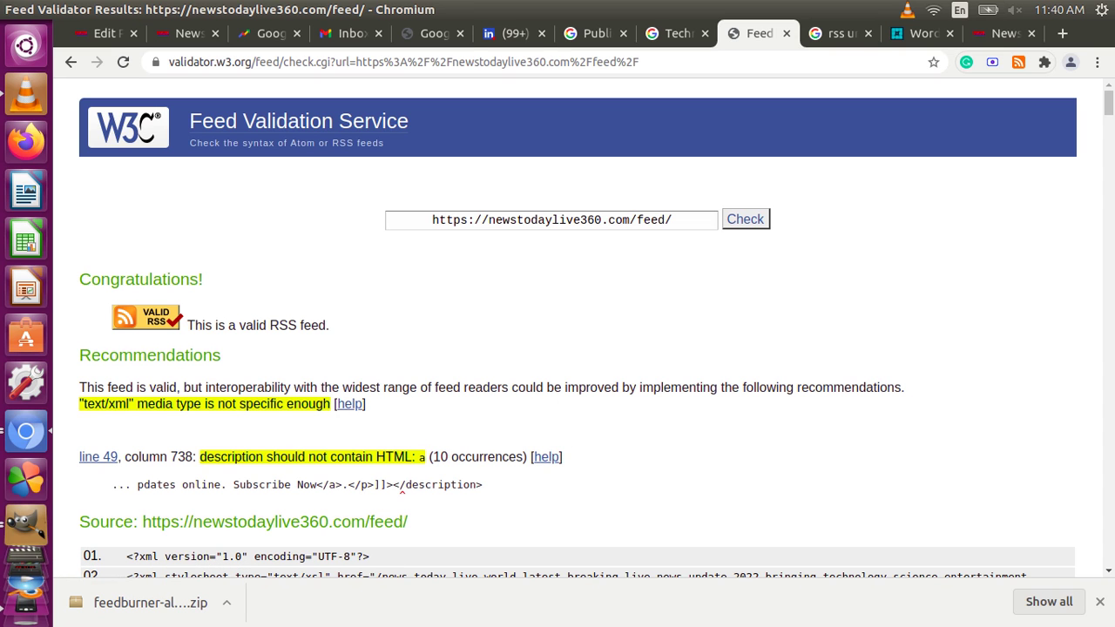
scroll(577, 333, down, 1)
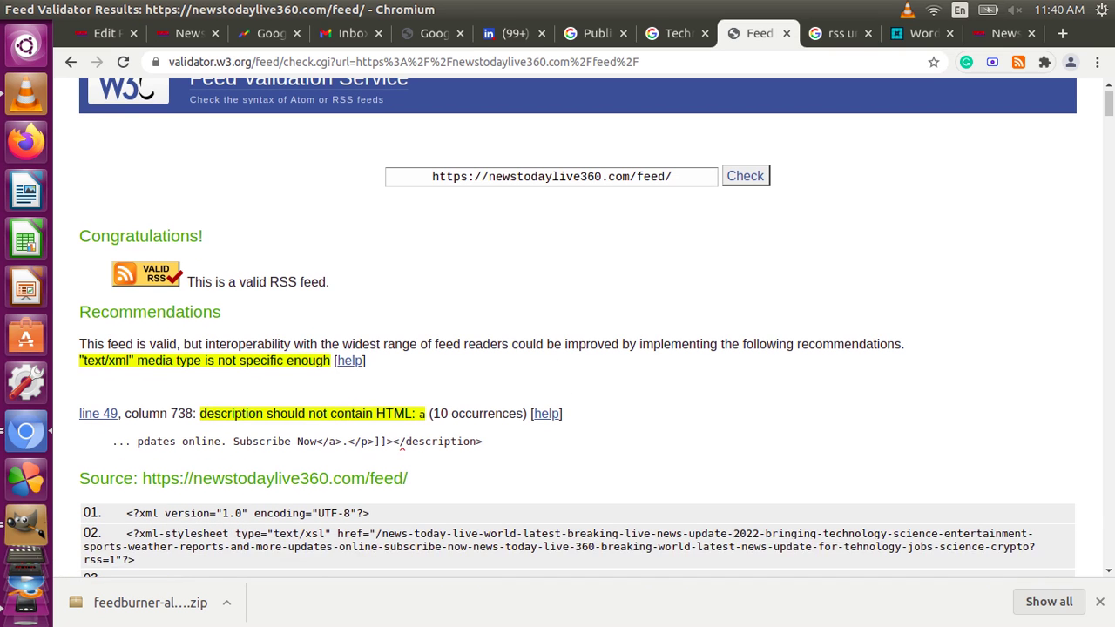
scroll(578, 328, down, 2)
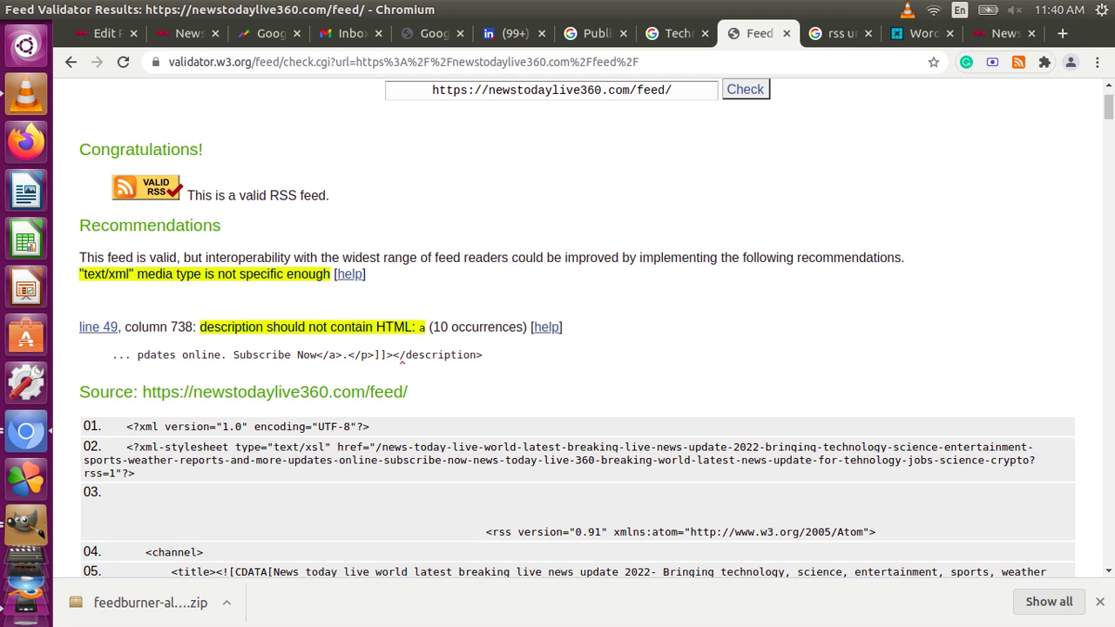
scroll(576, 328, down, 2)
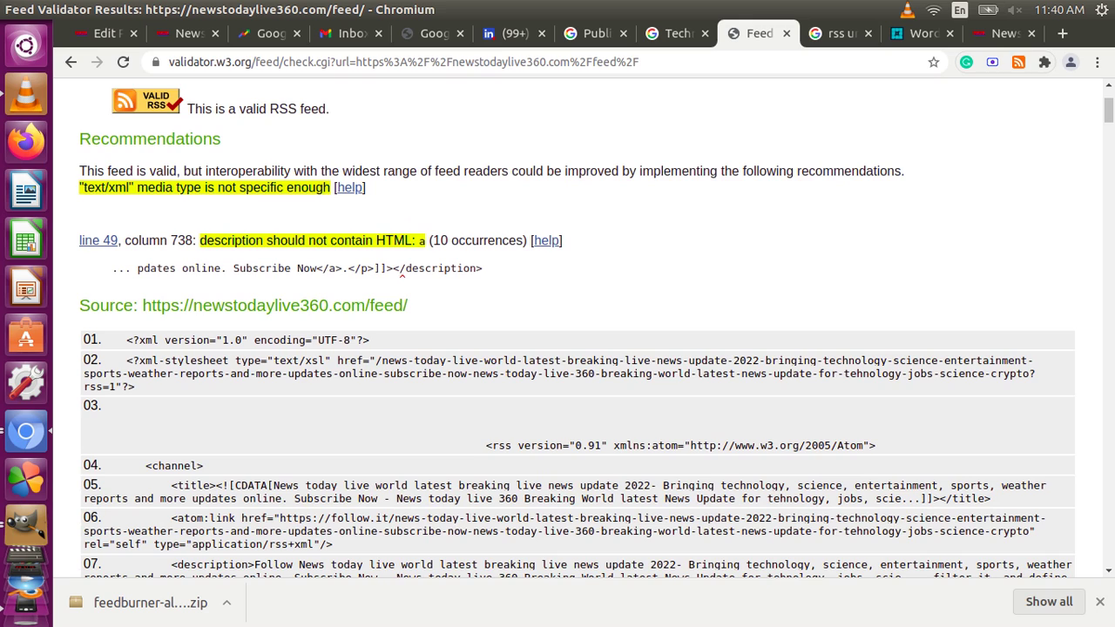
scroll(577, 328, down, 3)
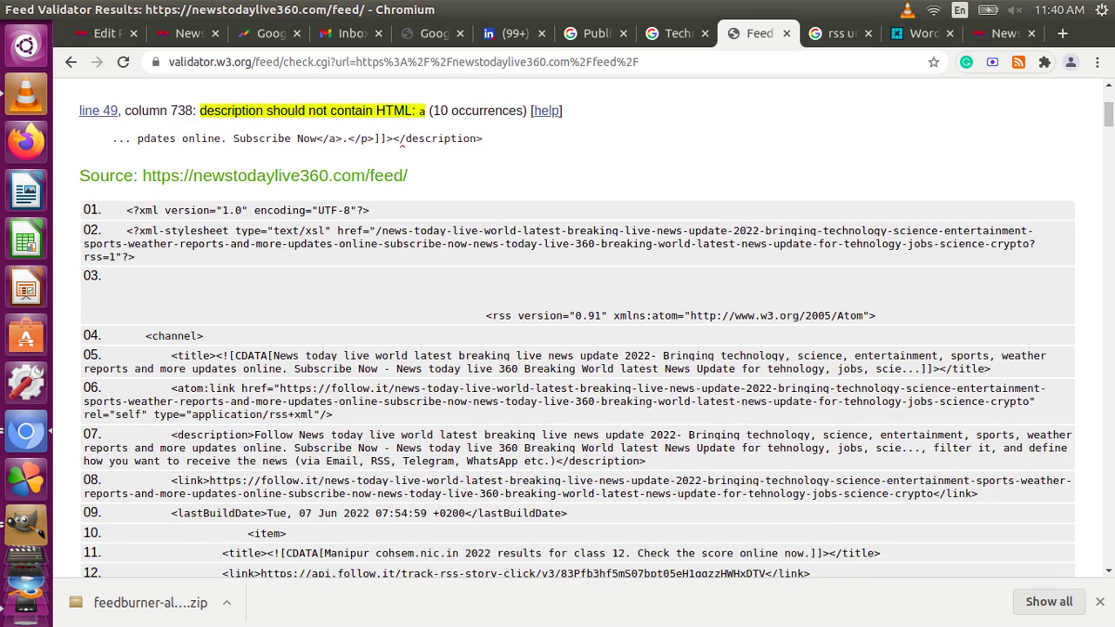
scroll(576, 329, down, 4)
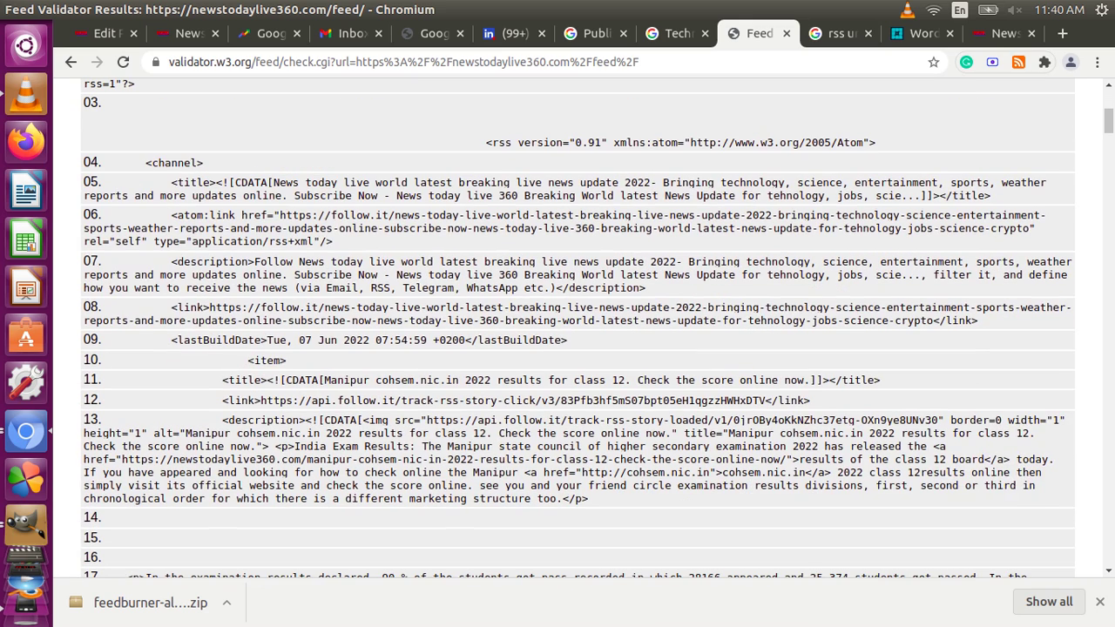
scroll(577, 328, down, 3)
scroll(577, 329, down, 2)
scroll(577, 328, down, 4)
scroll(577, 328, down, 3)
scroll(576, 328, down, 2)
scroll(576, 328, down, 8)
scroll(576, 328, down, 5)
scroll(576, 328, down, 4)
scroll(576, 328, up, 4)
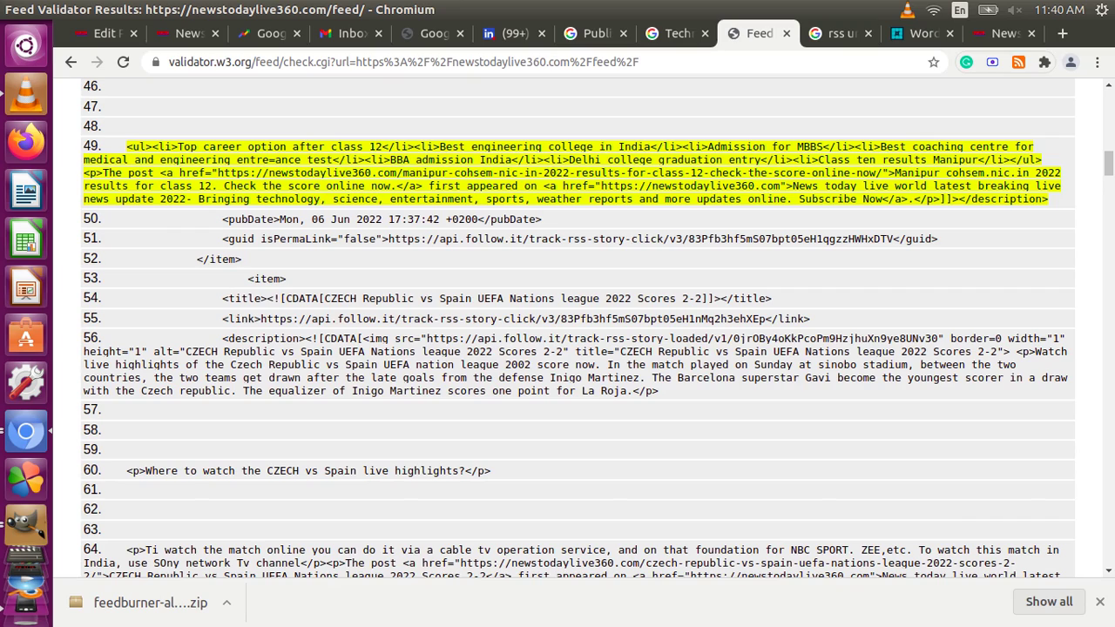
scroll(576, 328, down, 3)
scroll(576, 328, down, 4)
scroll(577, 328, down, 6)
scroll(577, 328, down, 4)
scroll(576, 328, down, 6)
scroll(577, 328, down, 6)
scroll(576, 328, down, 8)
scroll(576, 328, down, 5)
scroll(577, 329, down, 5)
scroll(577, 328, down, 7)
scroll(576, 328, down, 5)
scroll(576, 328, down, 5)
scroll(576, 329, down, 5)
scroll(576, 329, down, 6)
scroll(576, 329, down, 5)
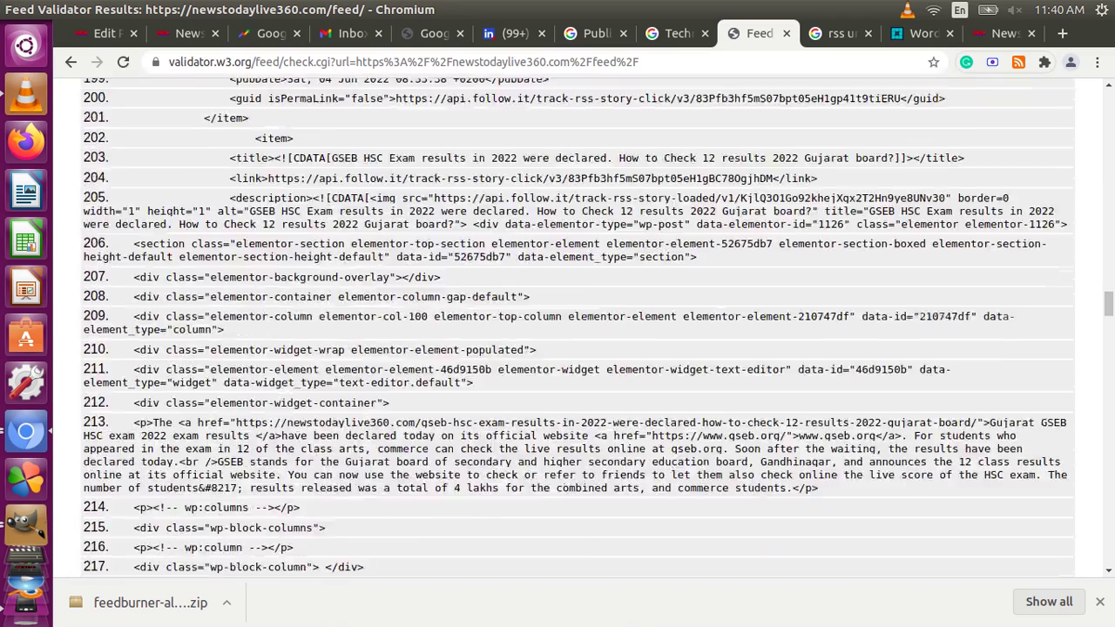
scroll(577, 328, down, 3)
drag(1108, 312, 1108, 135)
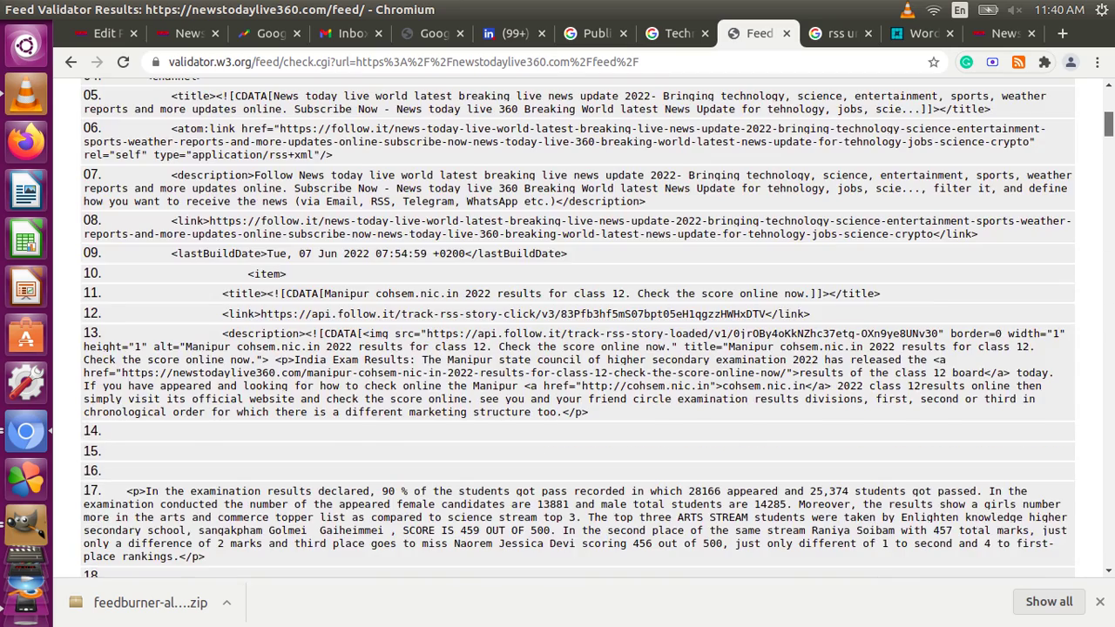
scroll(577, 328, down, 2)
scroll(576, 329, down, 8)
scroll(577, 328, down, 5)
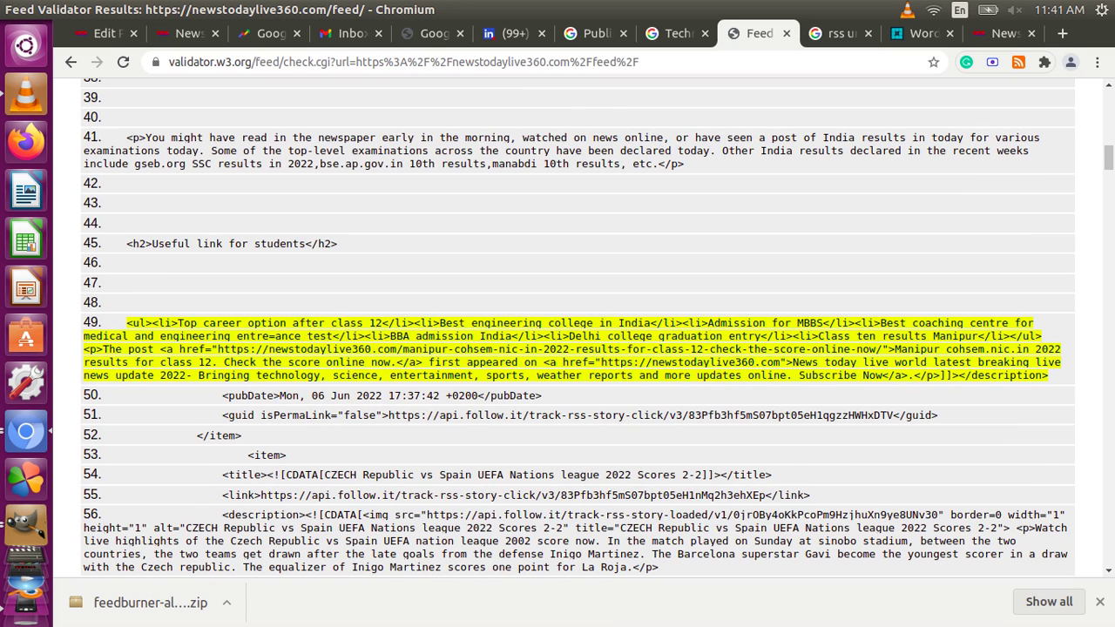
scroll(577, 328, up, 2)
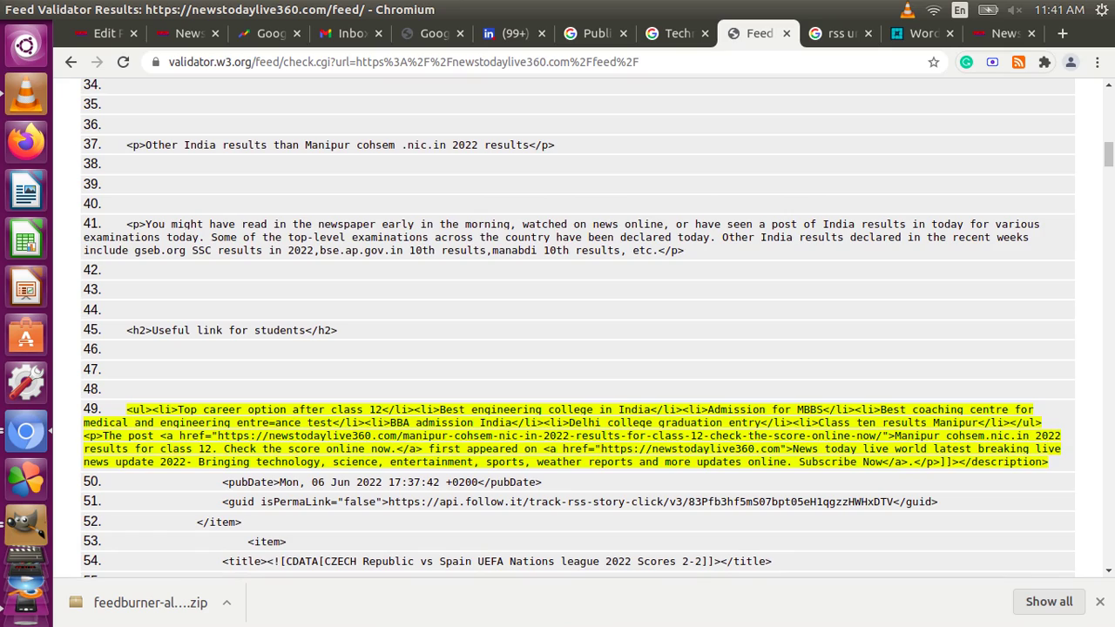
scroll(577, 329, up, 3)
scroll(578, 328, up, 3)
scroll(577, 328, up, 5)
scroll(578, 328, up, 5)
scroll(577, 329, up, 7)
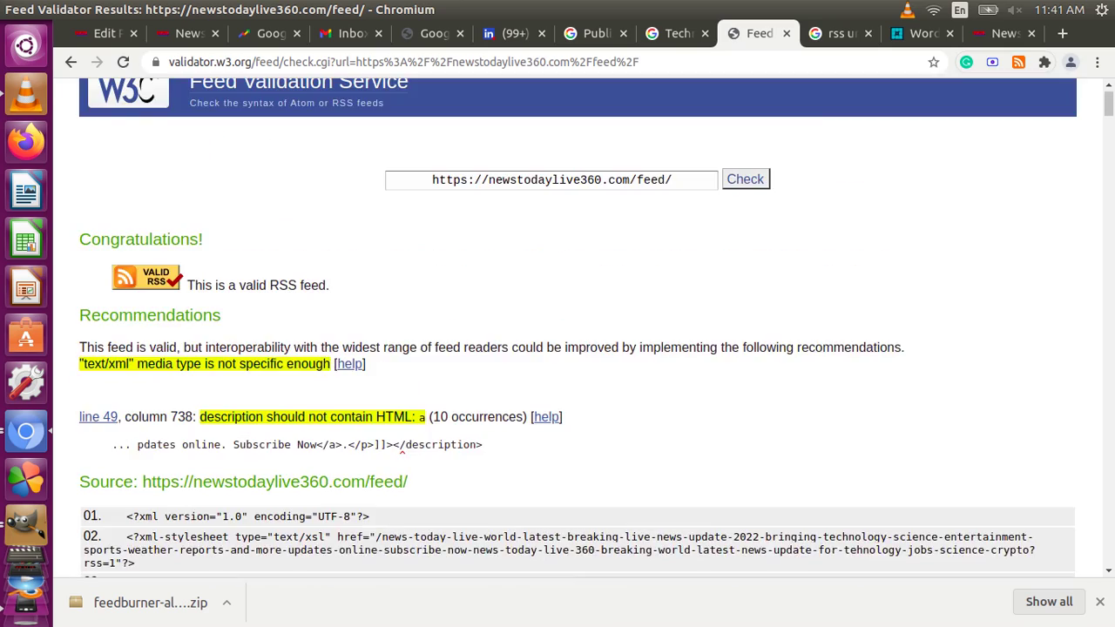
scroll(578, 328, up, 1)
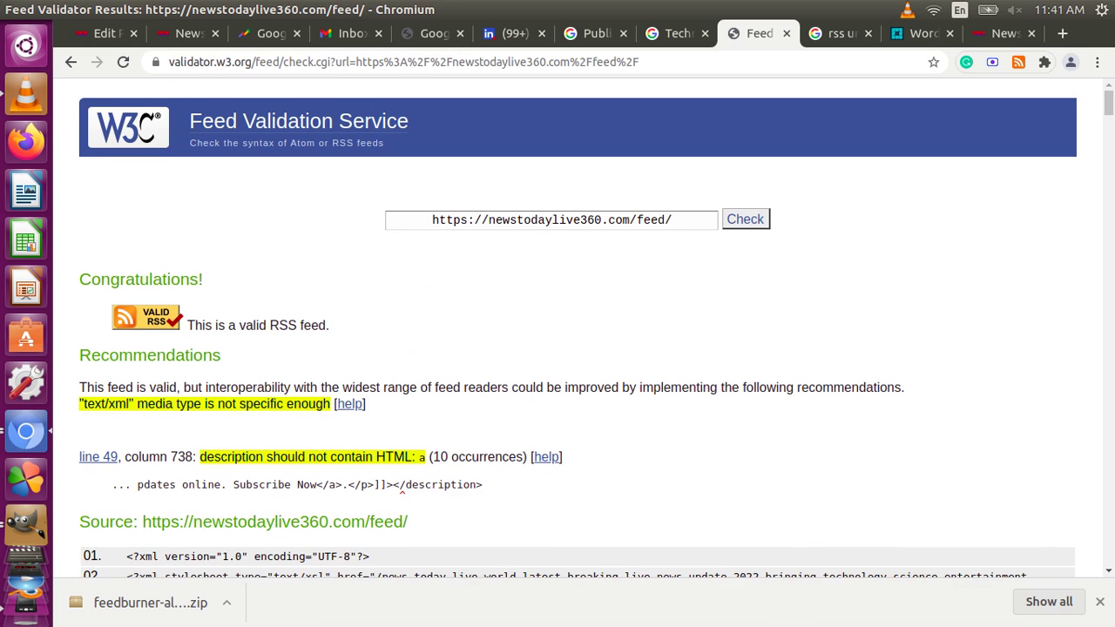
click(745, 219)
scroll(578, 348, down, 4)
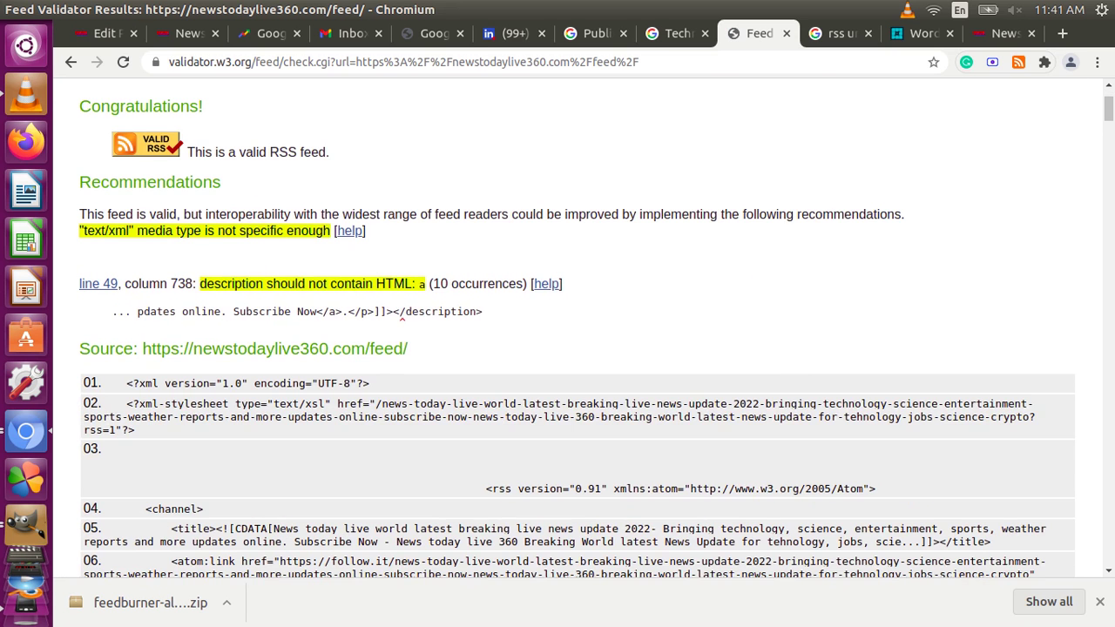
scroll(577, 348, up, 4)
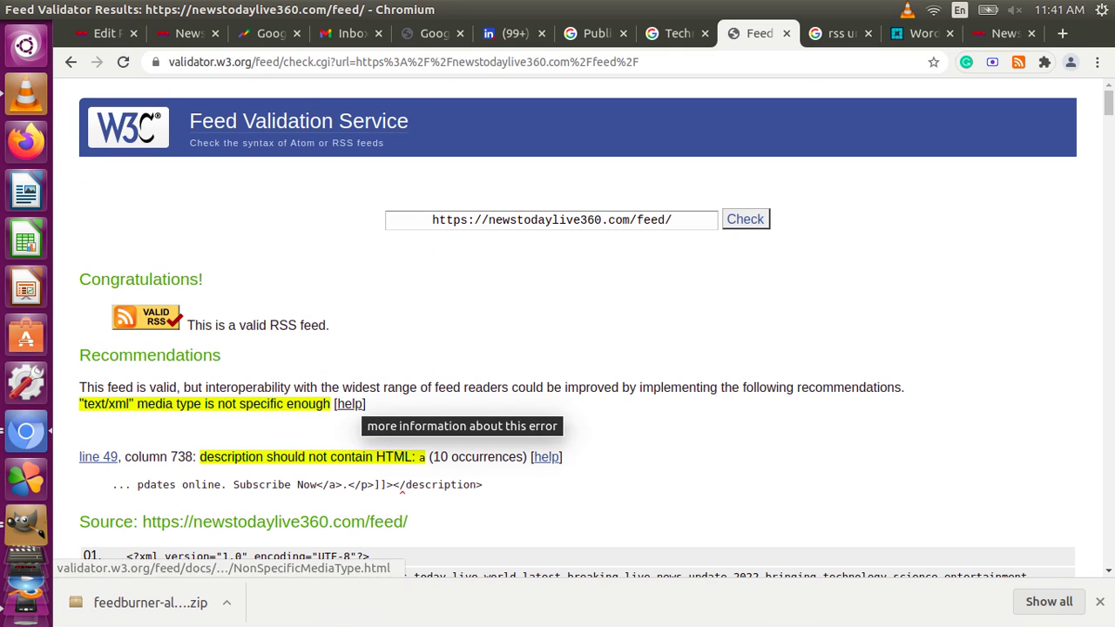
Read the W3C explanation of the media-type warning, then close that page
click(349, 404)
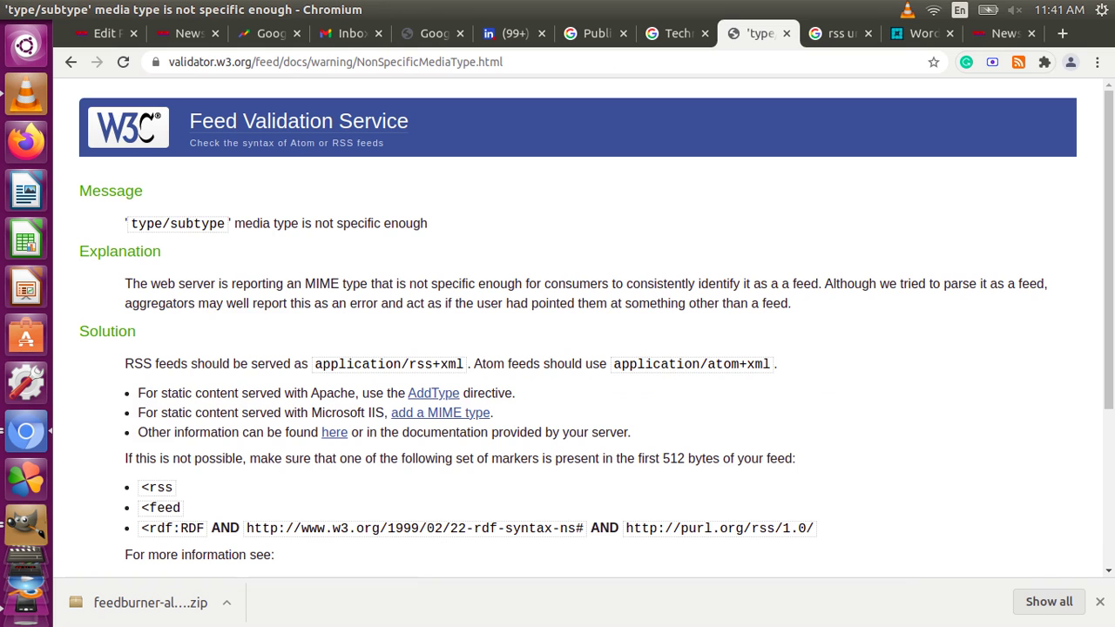
scroll(575, 331, down, 2)
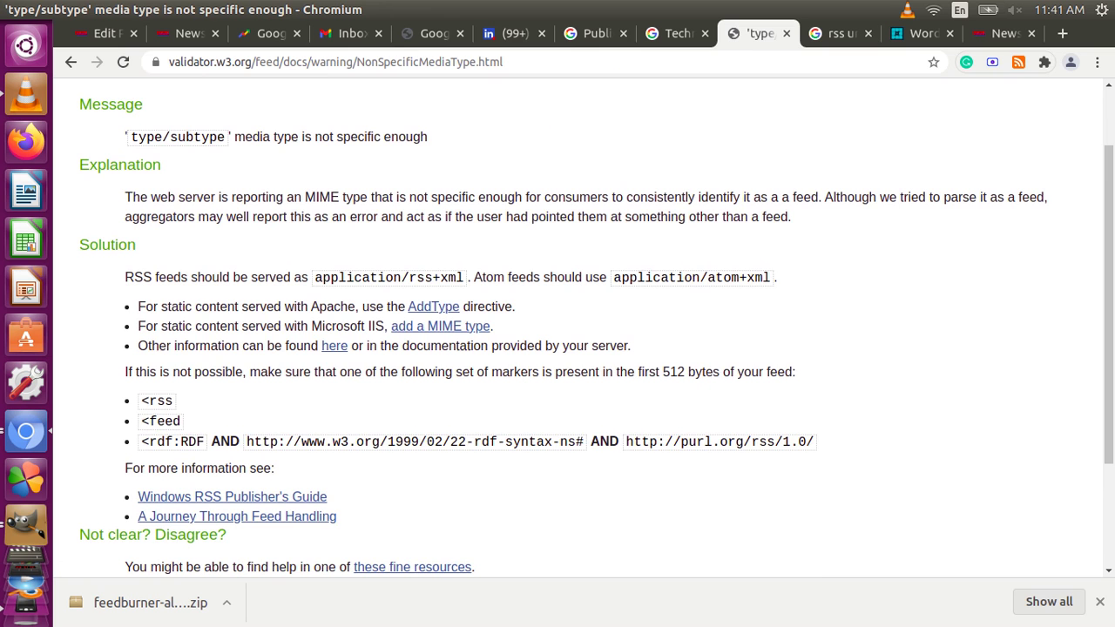
scroll(558, 348, down, 3)
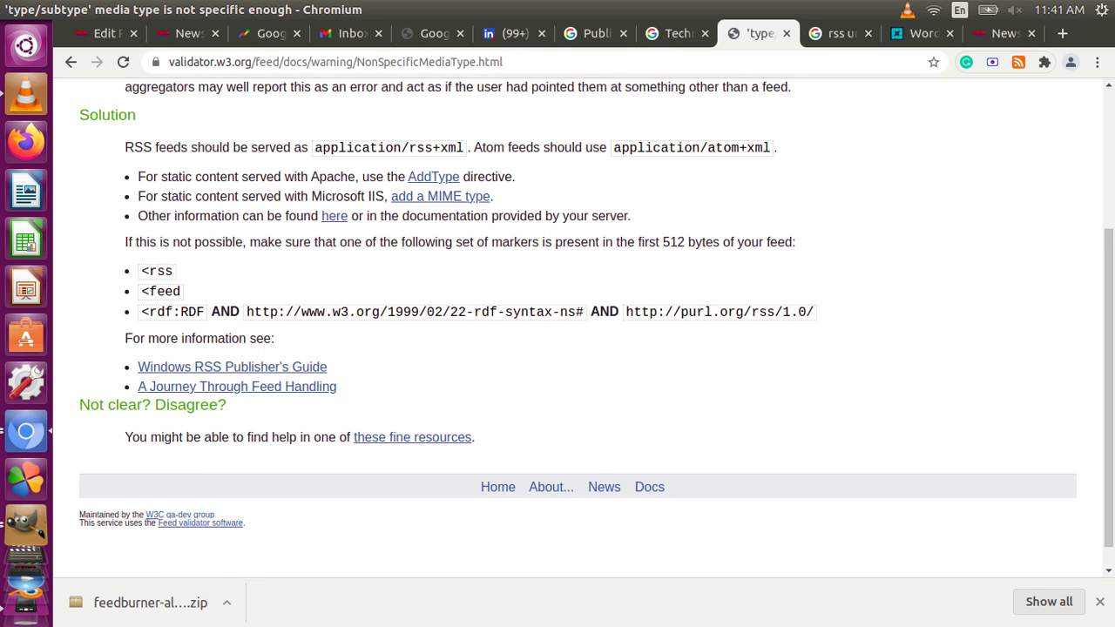
scroll(596, 323, down, 1)
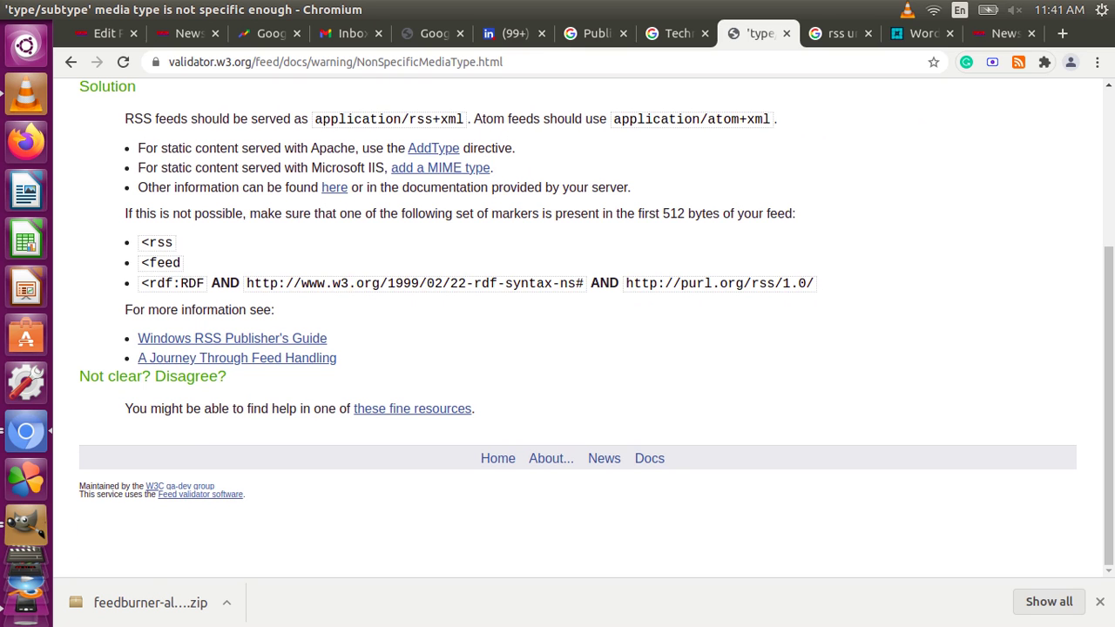
scroll(595, 323, up, 5)
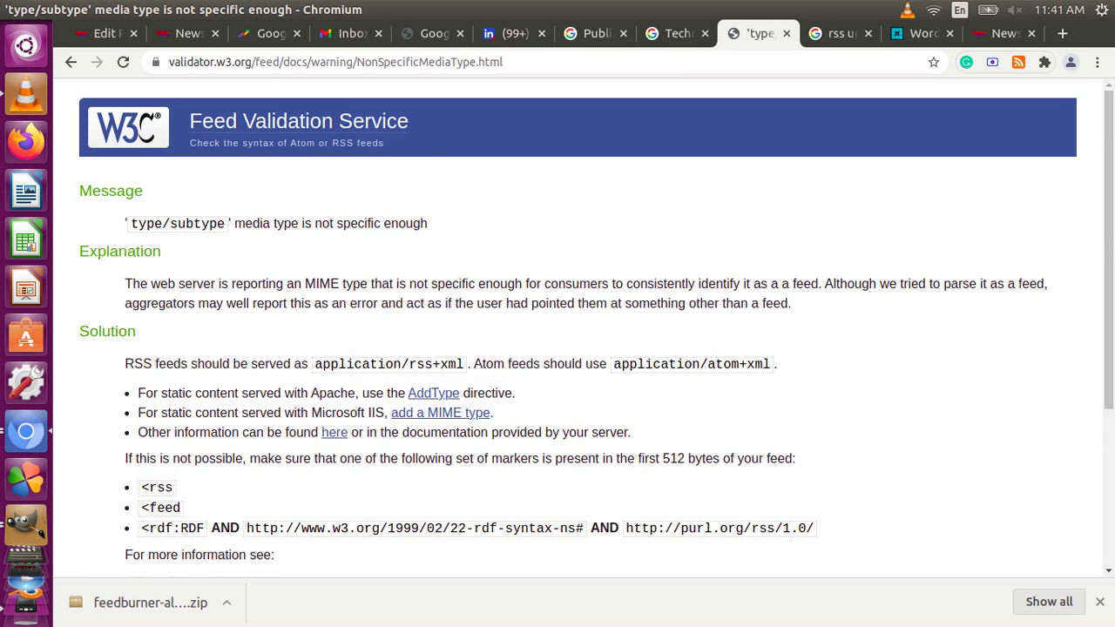
click(786, 33)
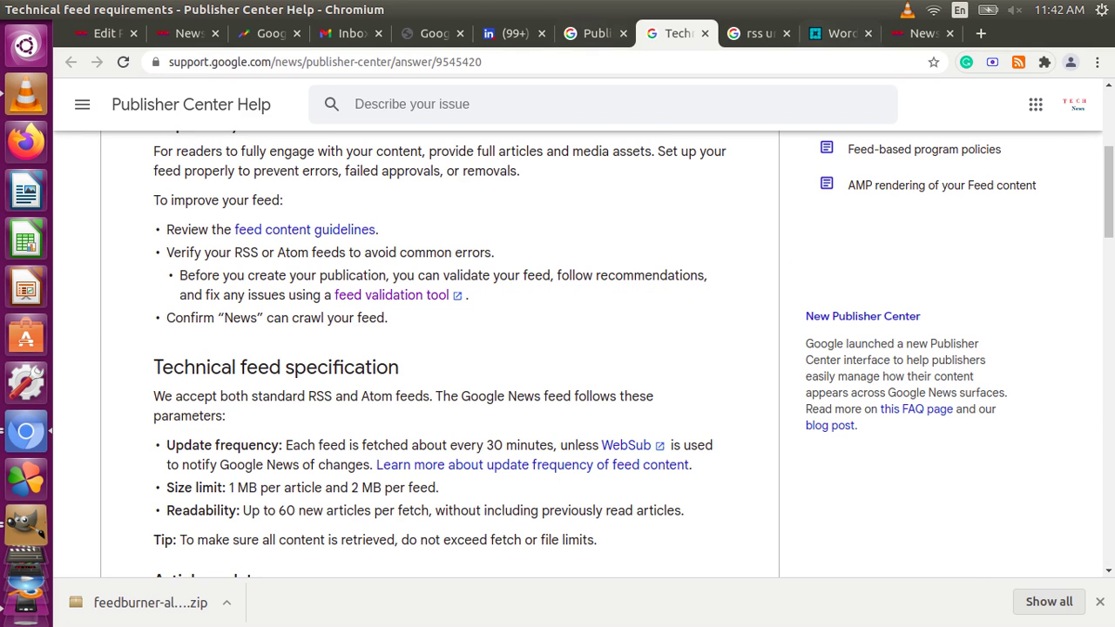
Apply the News today live 360 feed section and proceed to the Review and publish page
click(834, 33)
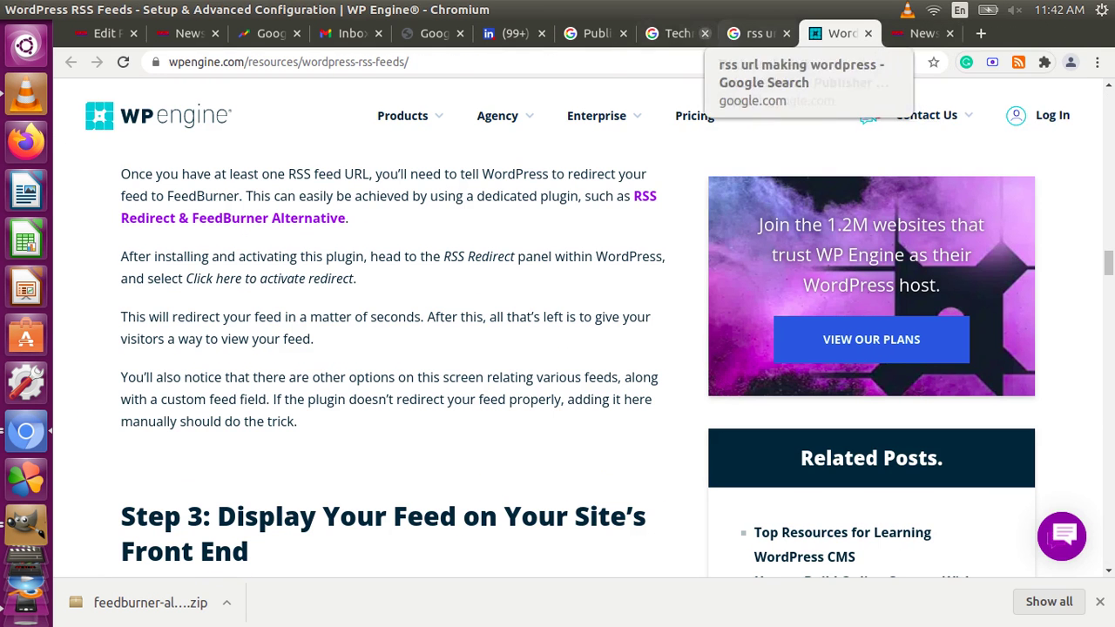
click(596, 33)
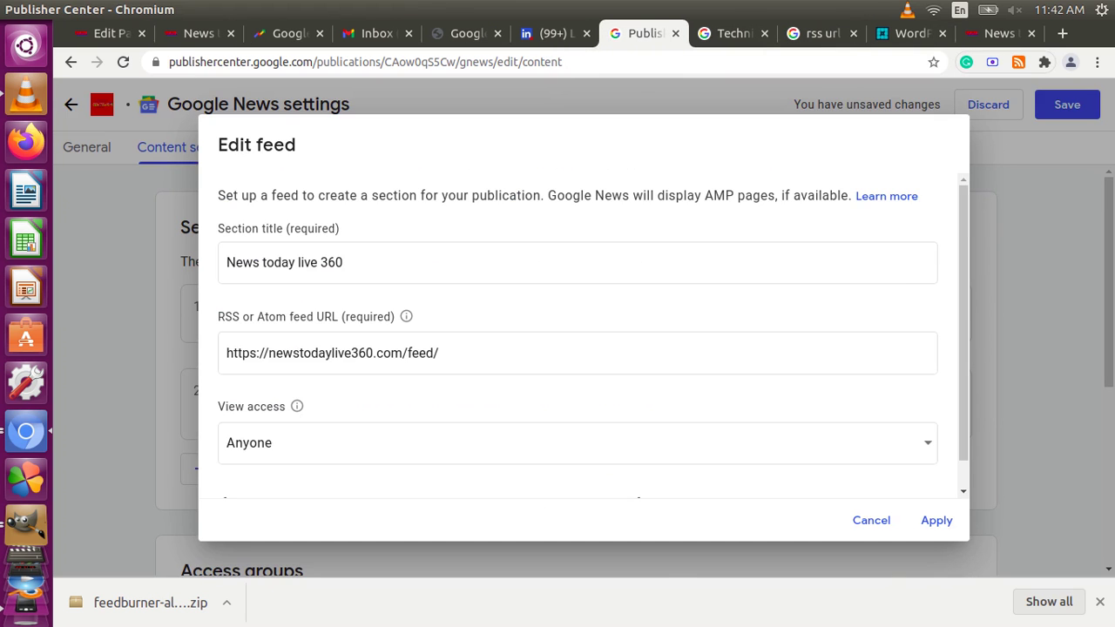
click(936, 520)
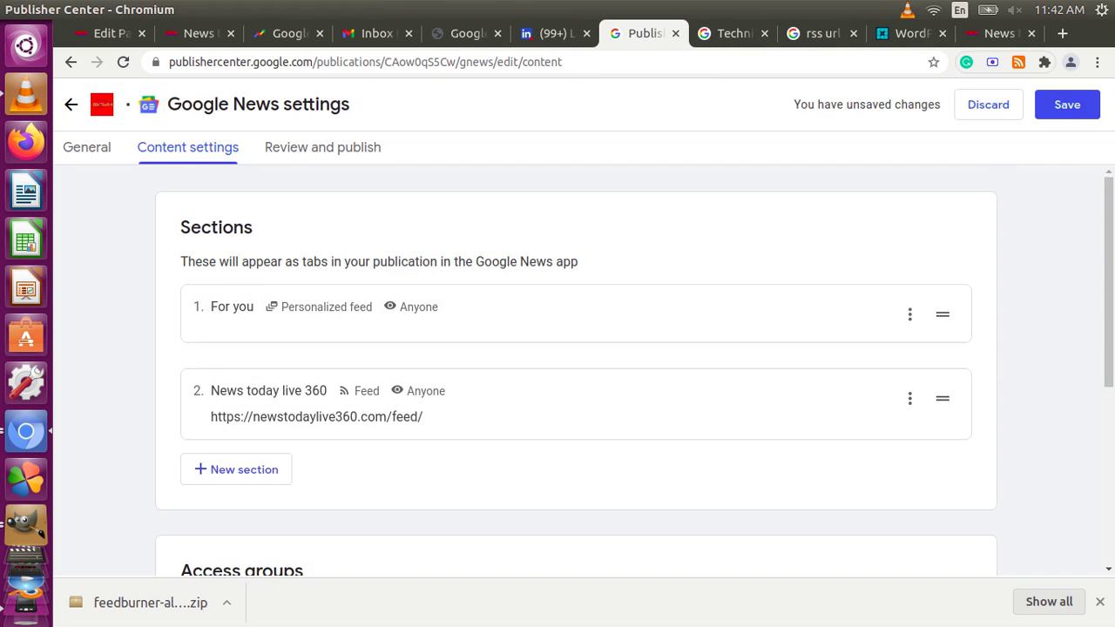
scroll(574, 365, down, 5)
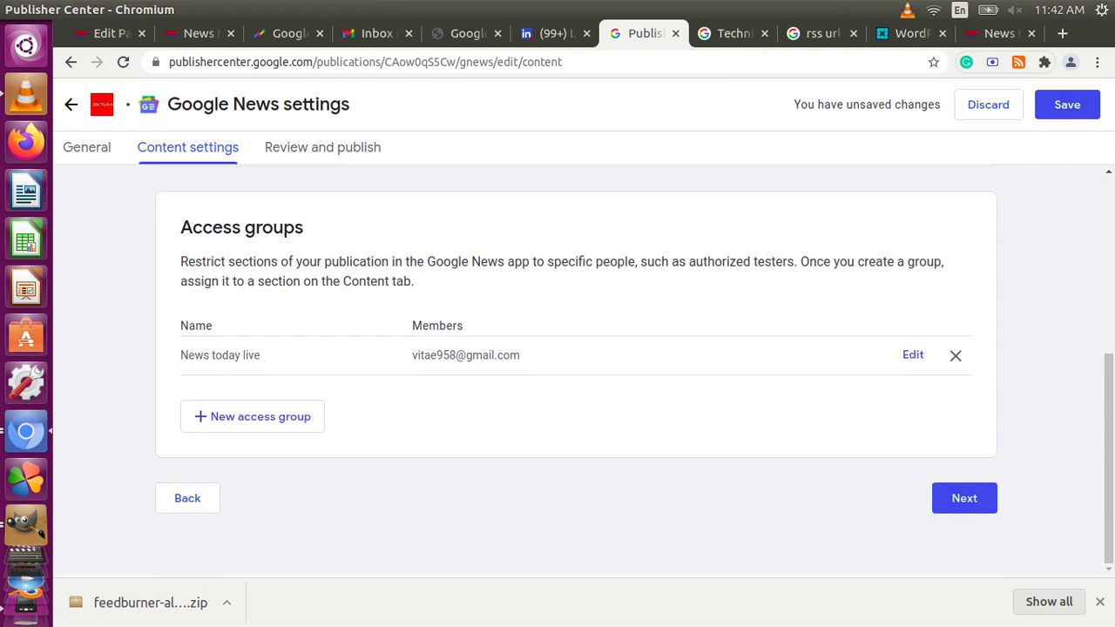
click(964, 498)
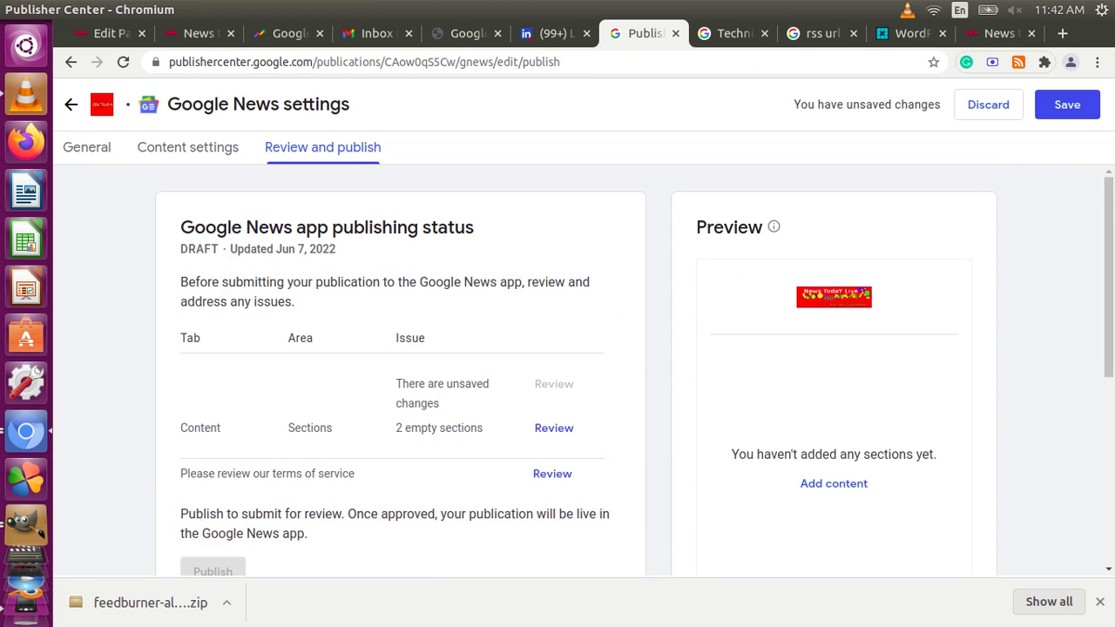
scroll(574, 365, down, 4)
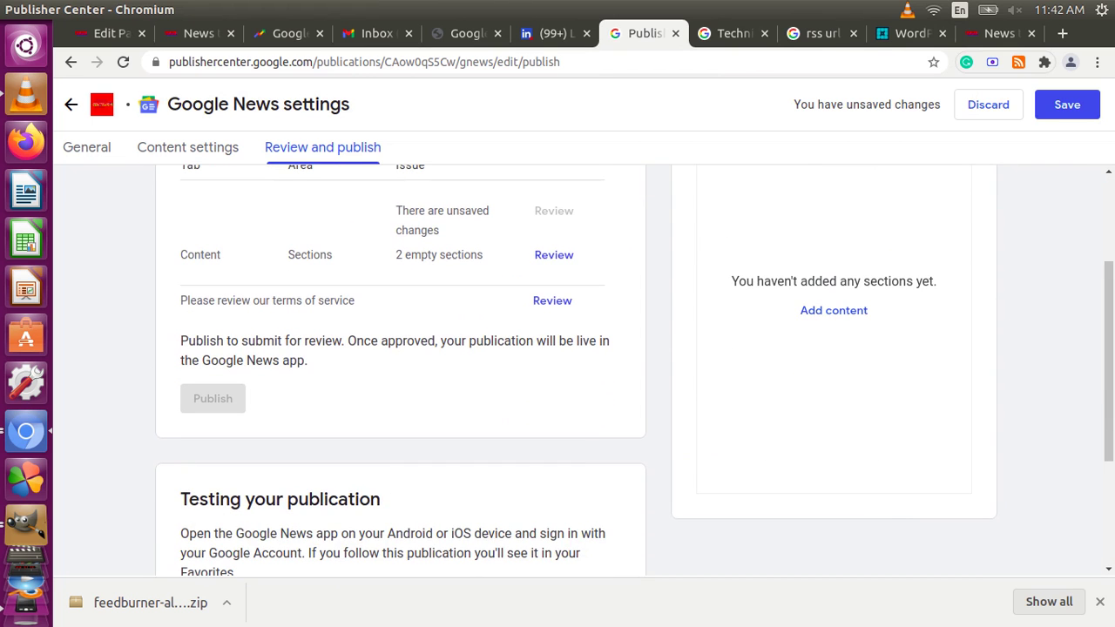
Open the terms of service and enter the publisher's name and contact e-mail
click(552, 300)
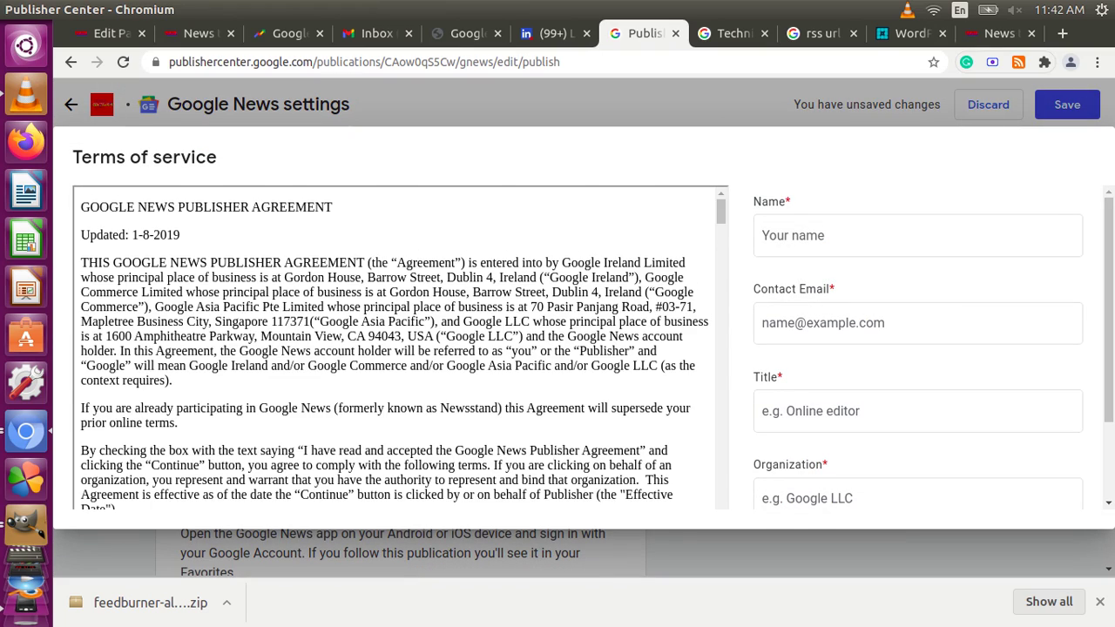
scroll(401, 349, down, 4)
scroll(400, 348, down, 1)
scroll(400, 348, down, 1)
scroll(401, 348, up, 1)
scroll(400, 348, up, 5)
scroll(400, 348, up, 1)
scroll(400, 348, down, 1)
click(827, 235)
click(917, 322)
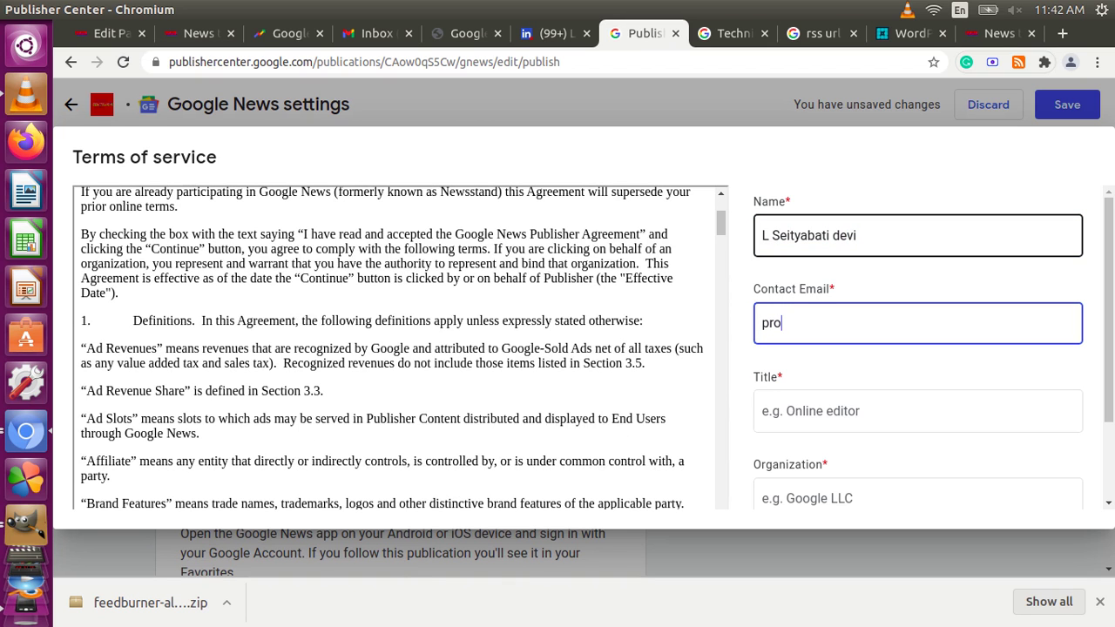
Enter title 'Online editor' and organization 'NEWS TODAY LIVE 360', agree, and submit
click(917, 410)
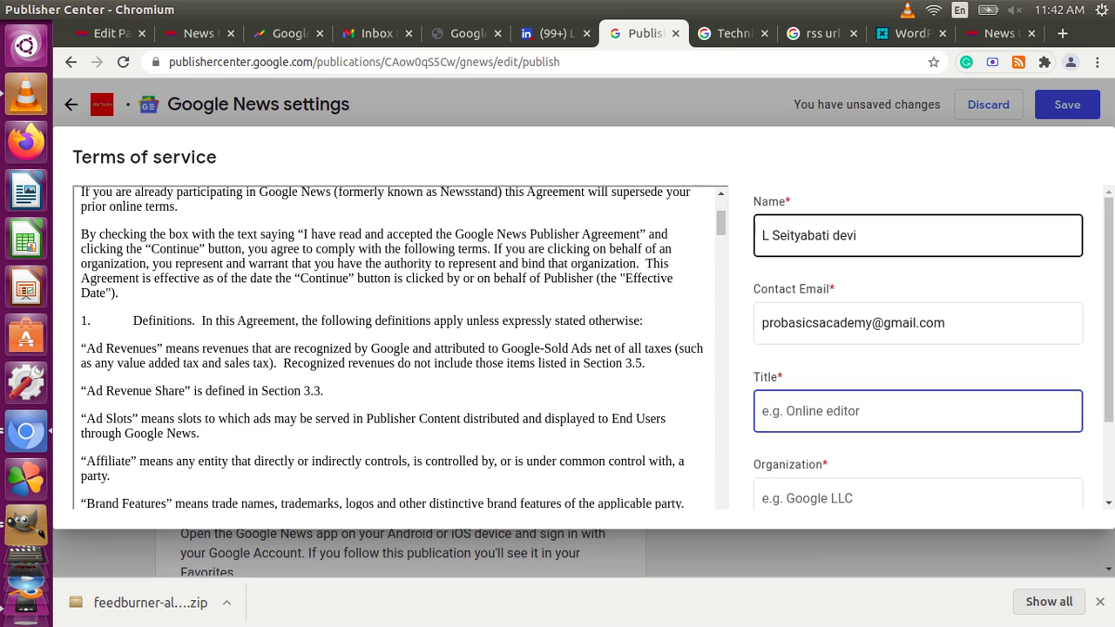
text(Online editor)
key(Tab)
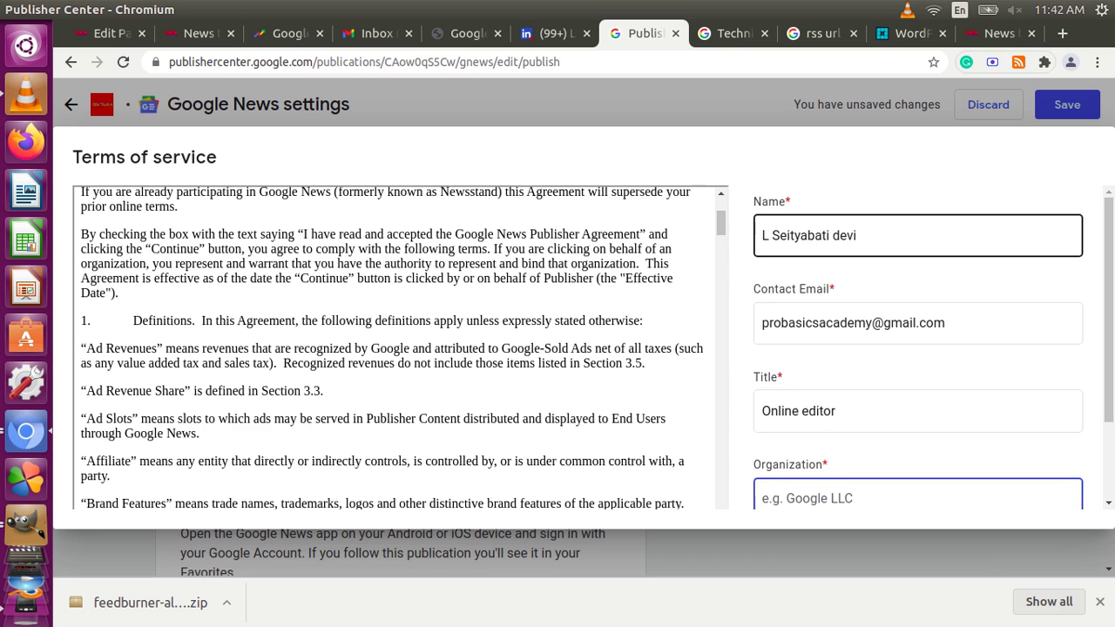
text(nEWS T)
key(BackSpace)
key(BackSpace)
key(BackSpace)
key(BackSpace)
key(BackSpace)
key(BackSpace)
text(NEWS)
key(BackSpace)
text(WS TODAY LIVE 360)
scroll(400, 348, down, 2)
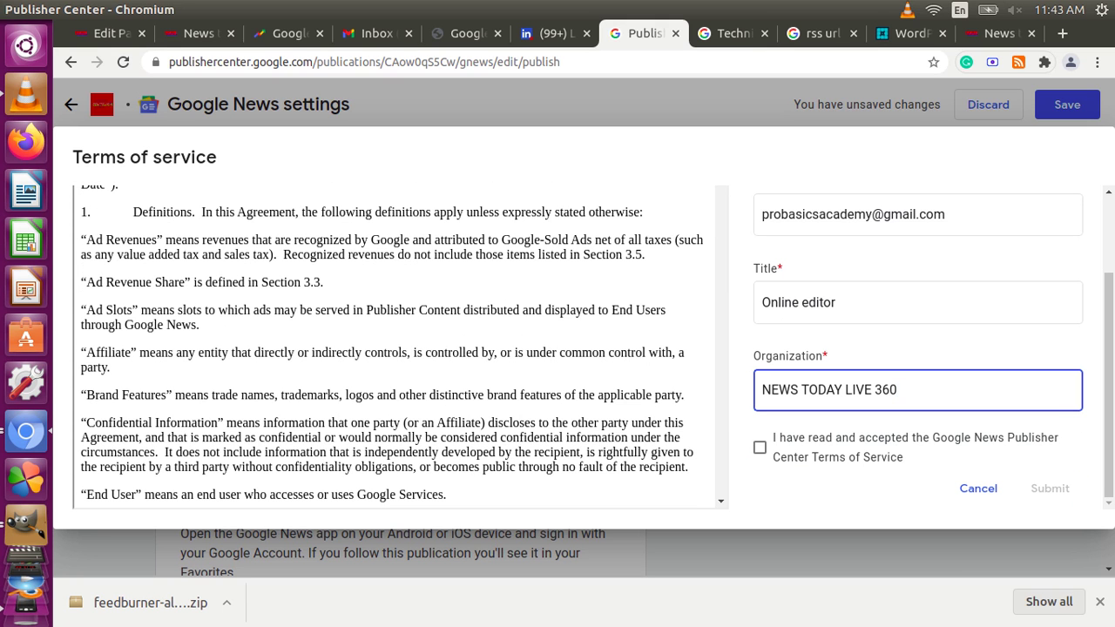
click(759, 446)
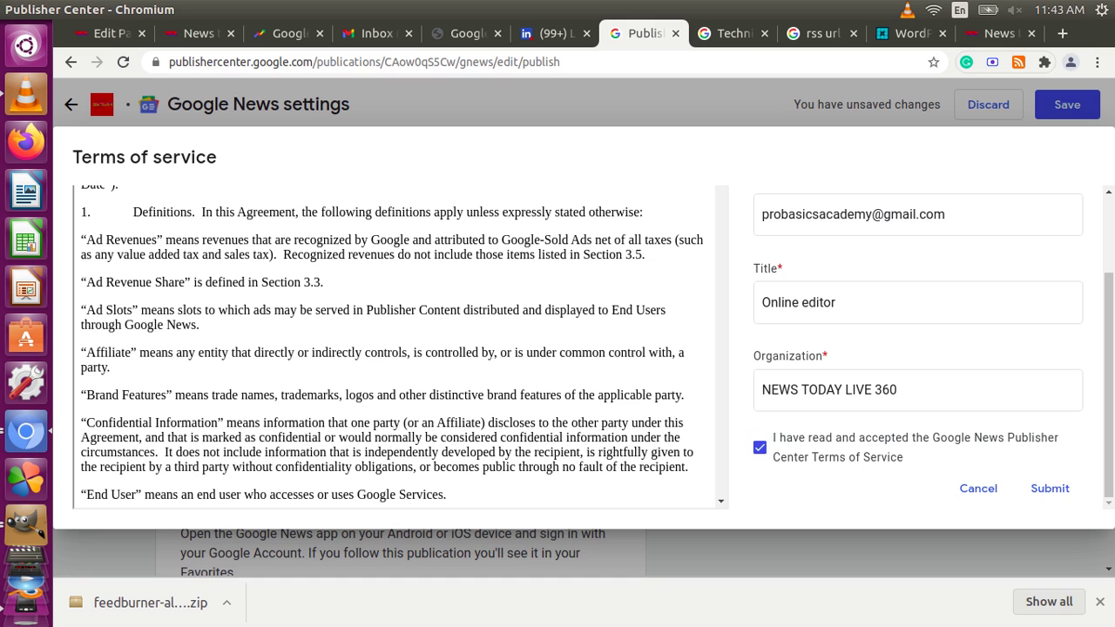
scroll(392, 345, down, 2)
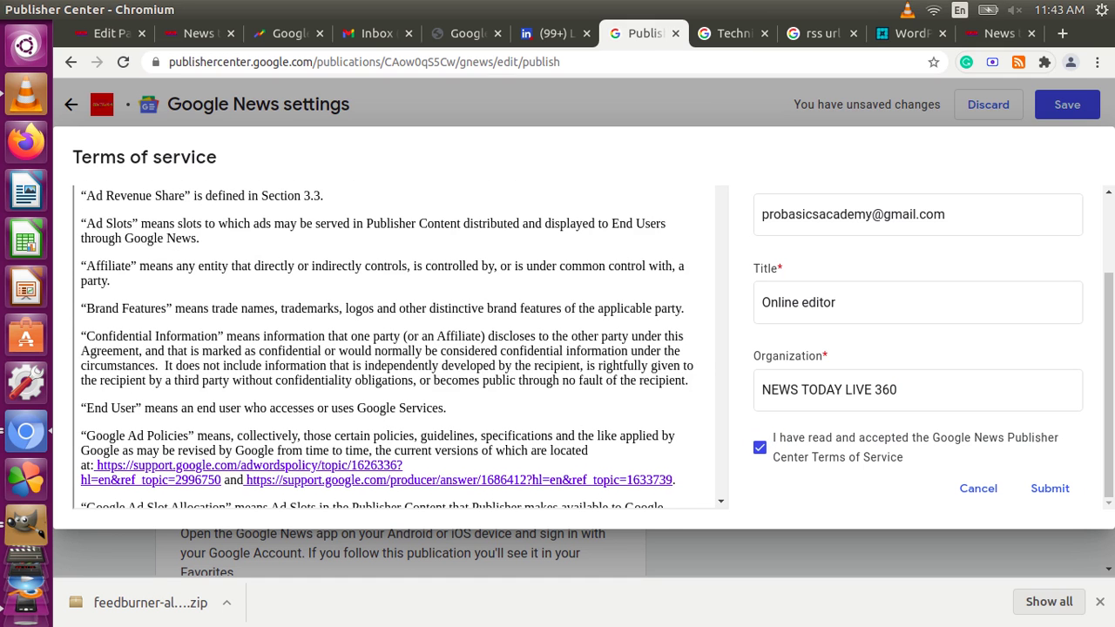
click(1049, 487)
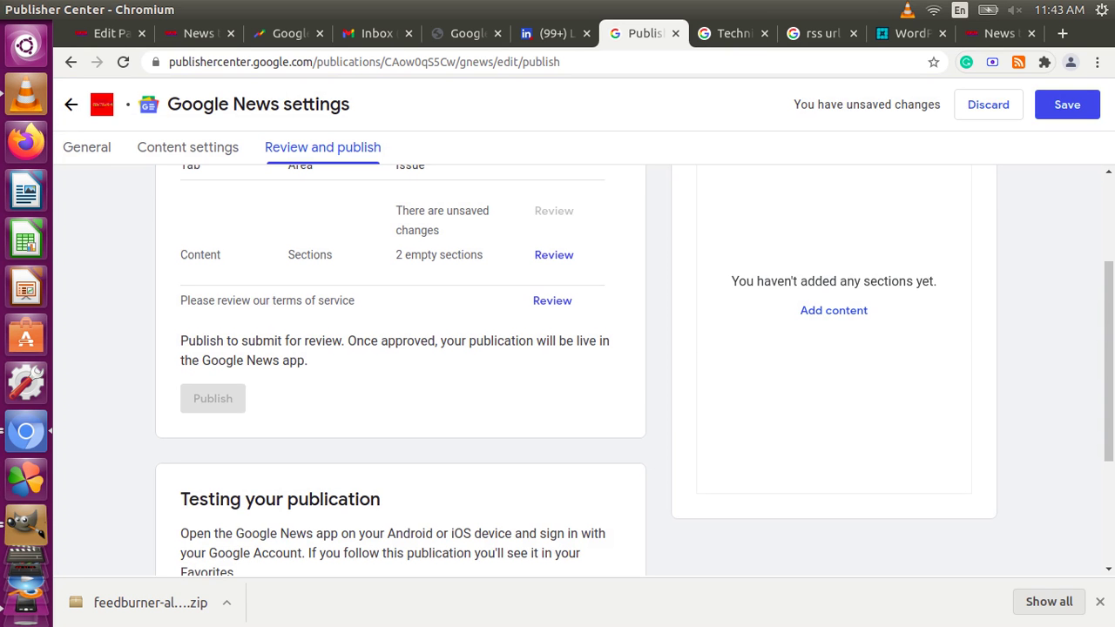
Reopen the terms review to confirm acceptance, then close it without changes
scroll(557, 370, up, 3)
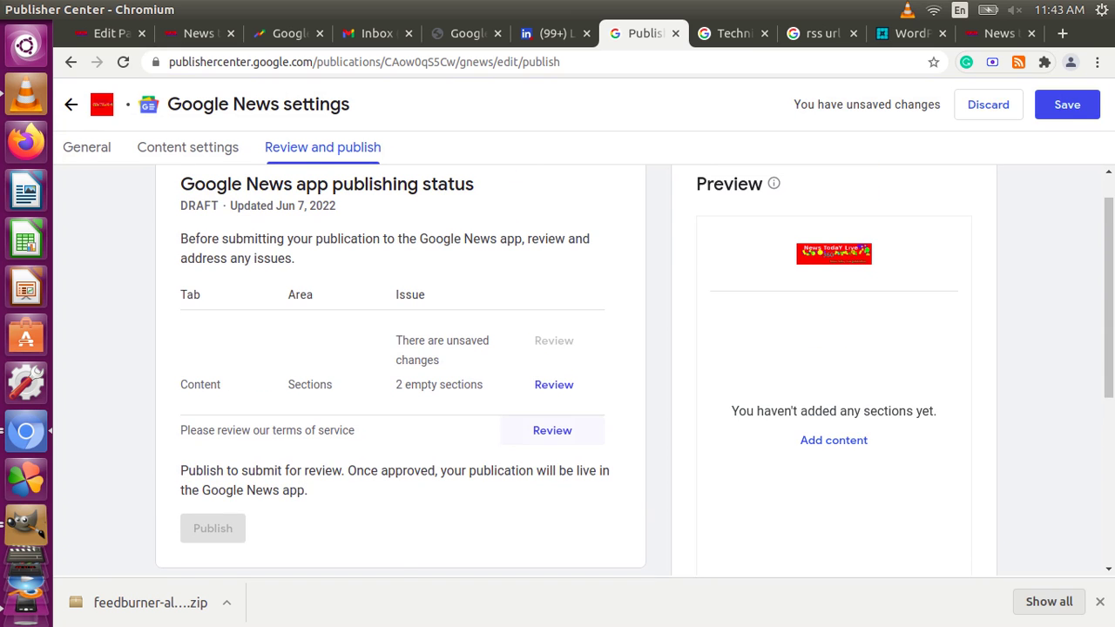
click(552, 430)
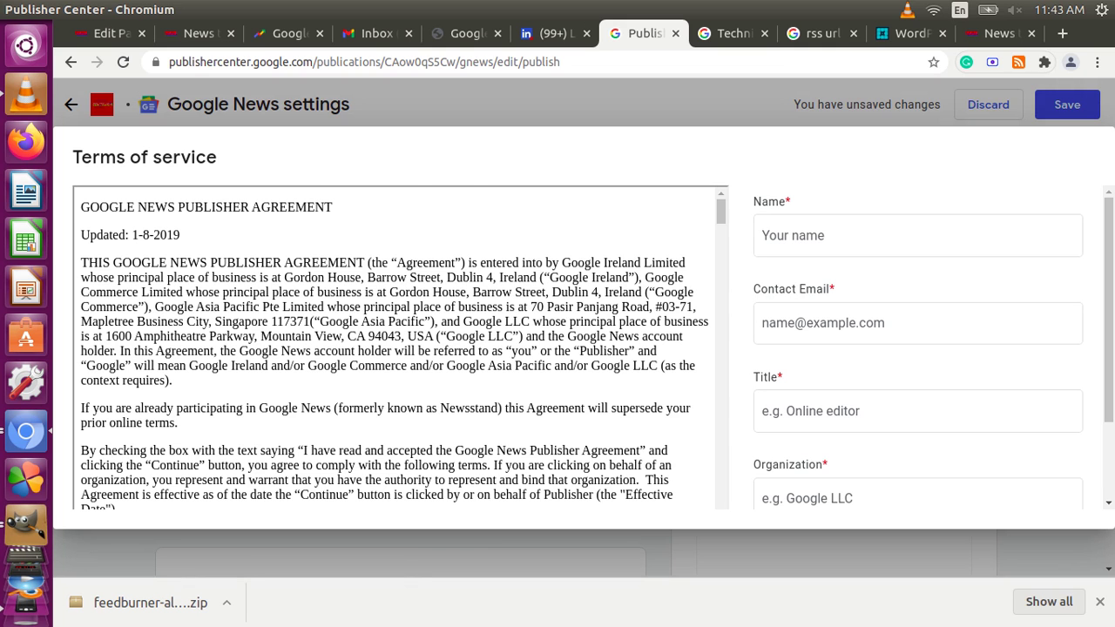
key(Escape)
scroll(575, 369, down, 3)
scroll(575, 369, down, 3)
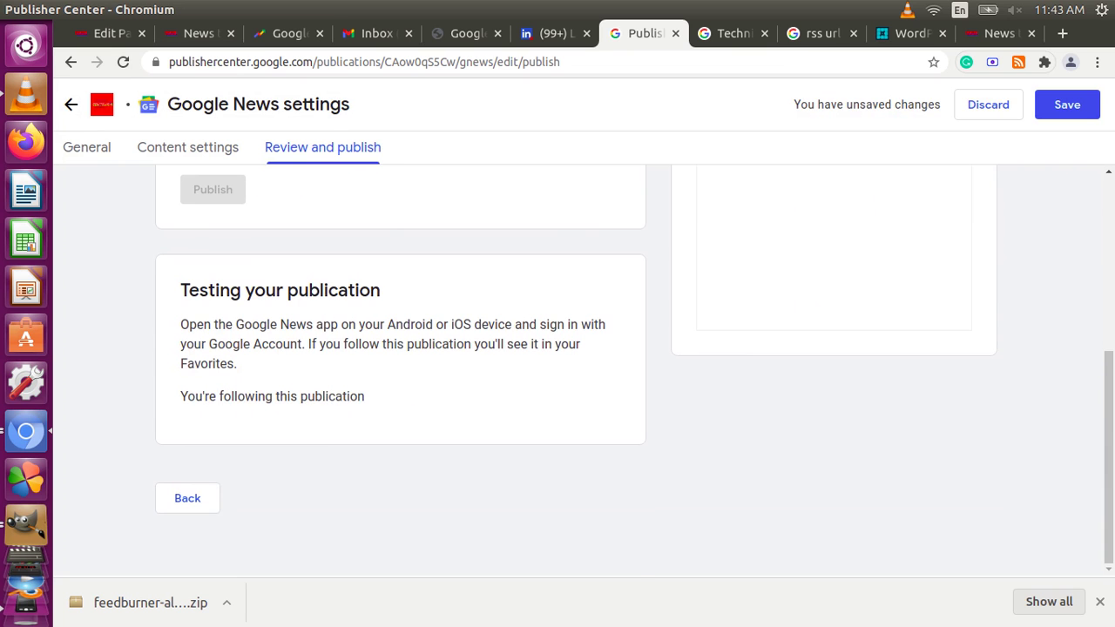
scroll(575, 369, up, 3)
scroll(575, 369, up, 3)
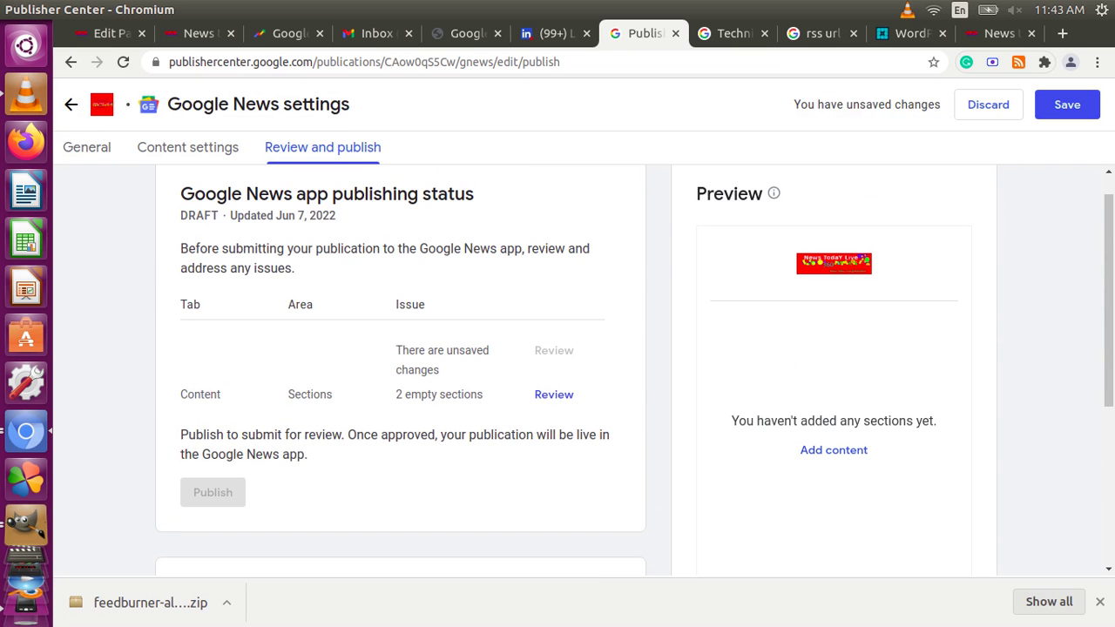
Back in Content settings, check the For you section's view access and close its editor unchanged
click(554, 394)
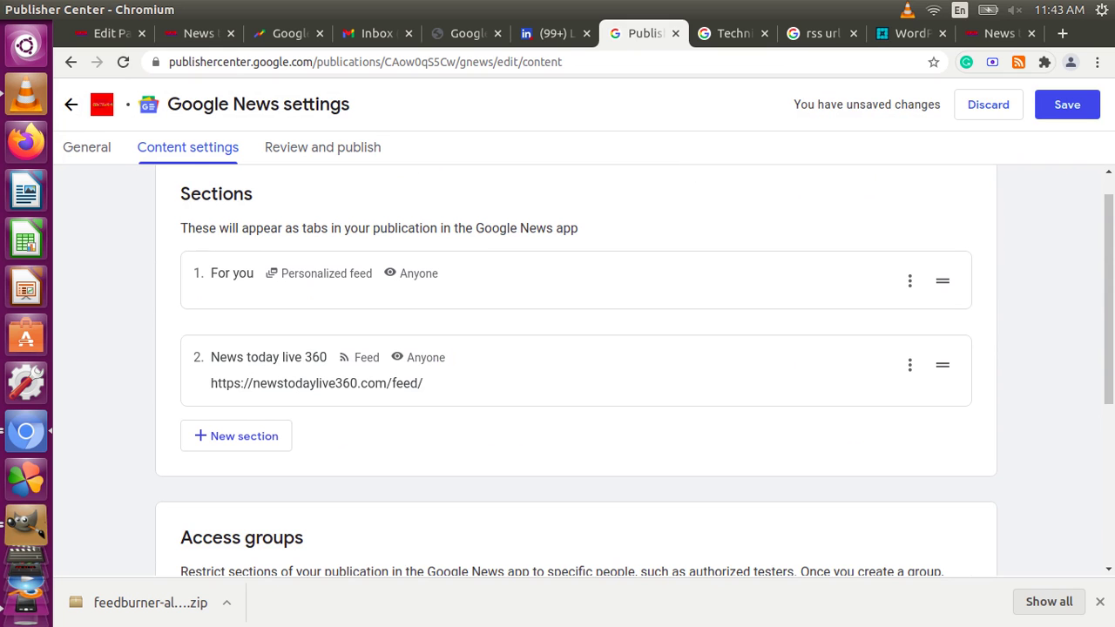
scroll(575, 370, down, 4)
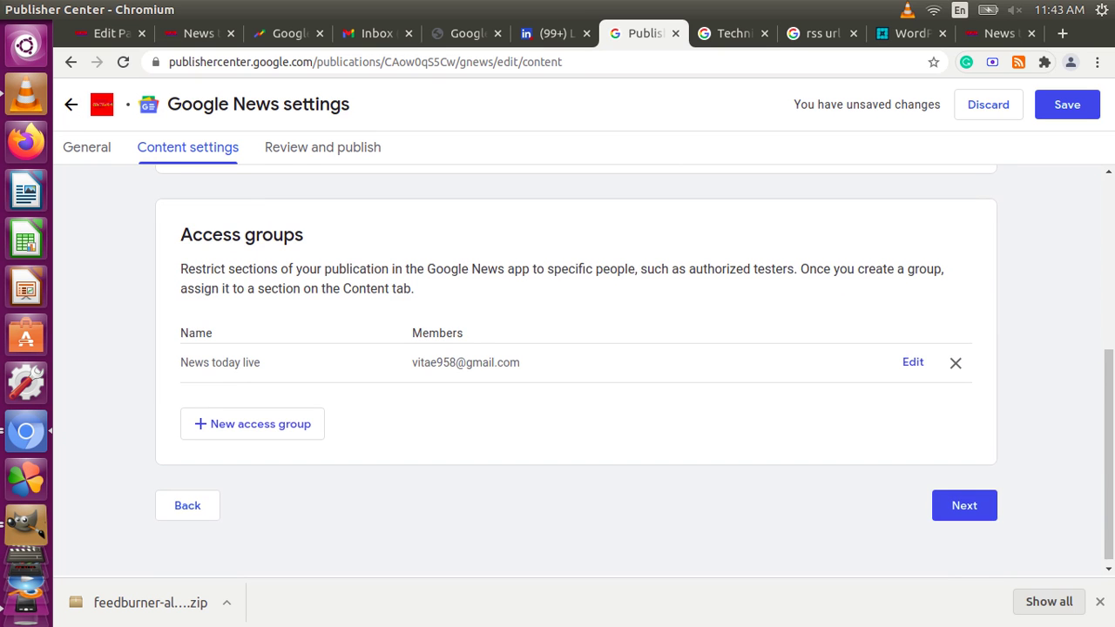
scroll(575, 370, up, 4)
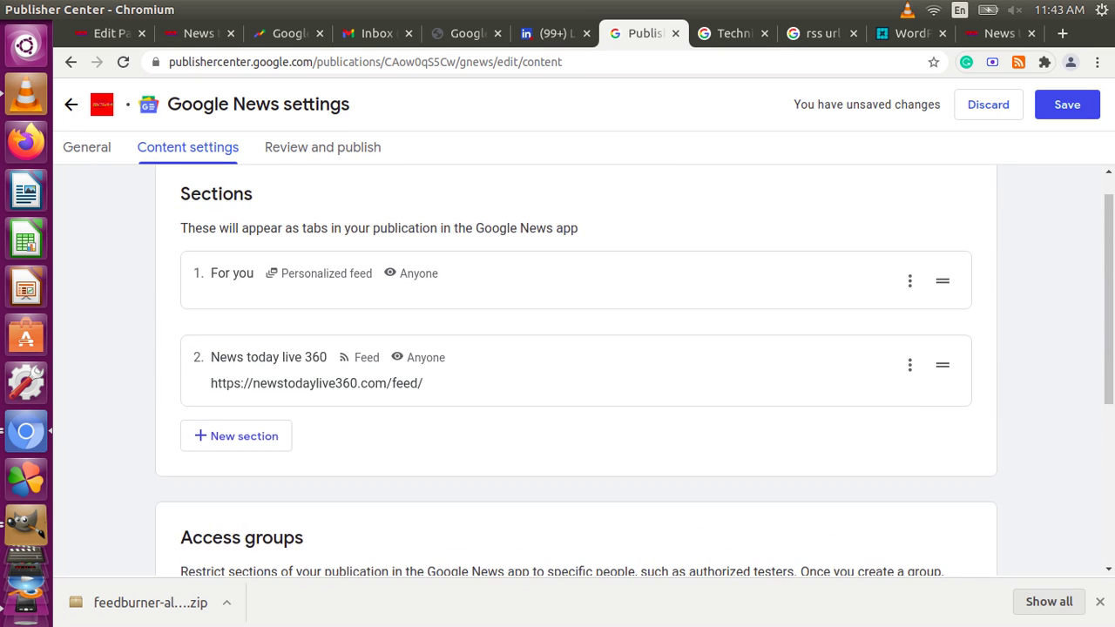
click(909, 280)
click(936, 321)
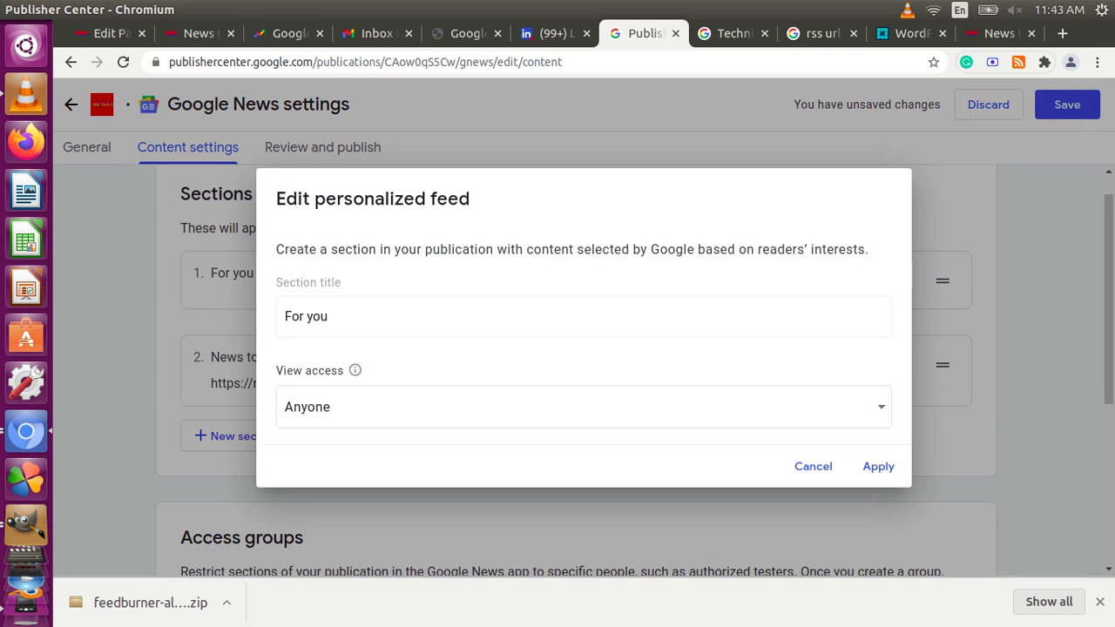
click(583, 407)
click(272, 407)
key(Escape)
click(813, 466)
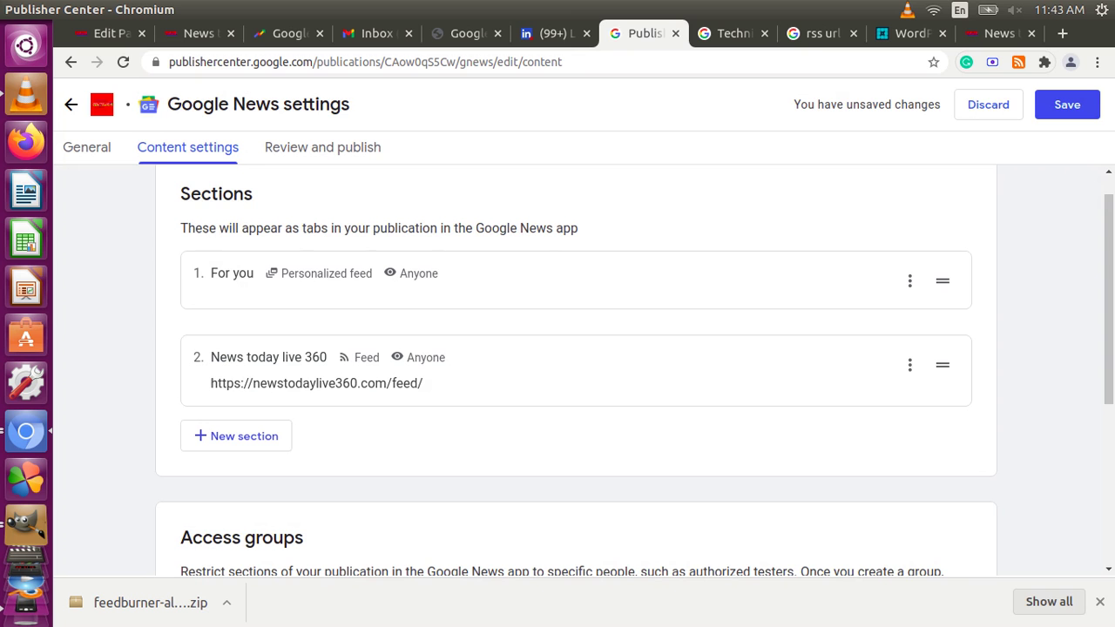
Confirm the News today live 360 feed keeps Anyone view access and apply it
click(909, 365)
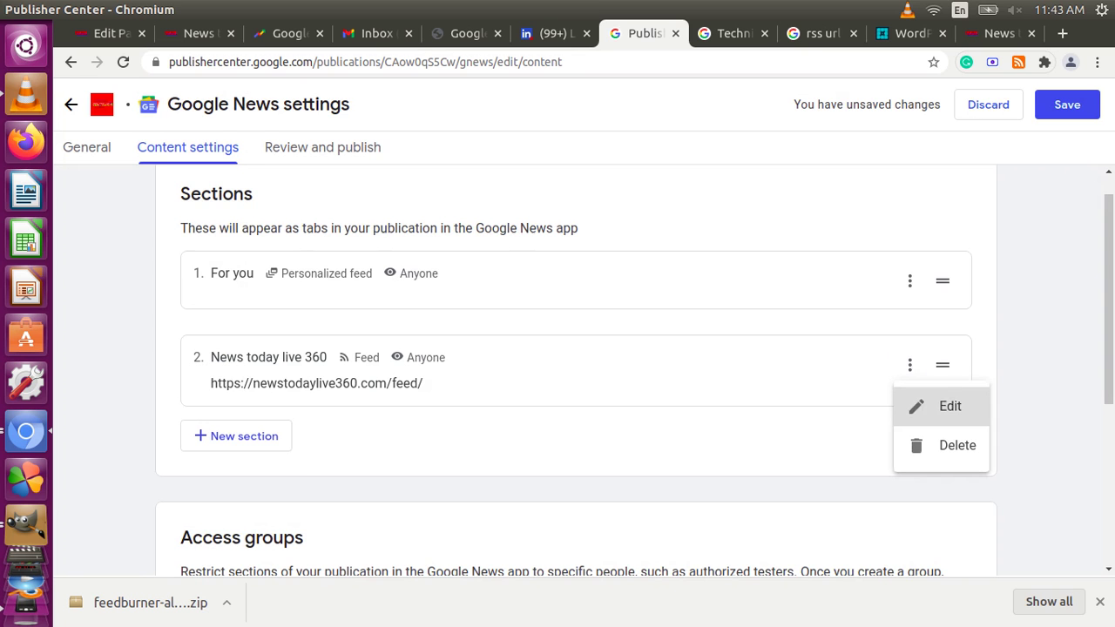
click(945, 403)
key(Tab)
key(Tab)
key(Tab)
key(Return)
key(space)
key(space)
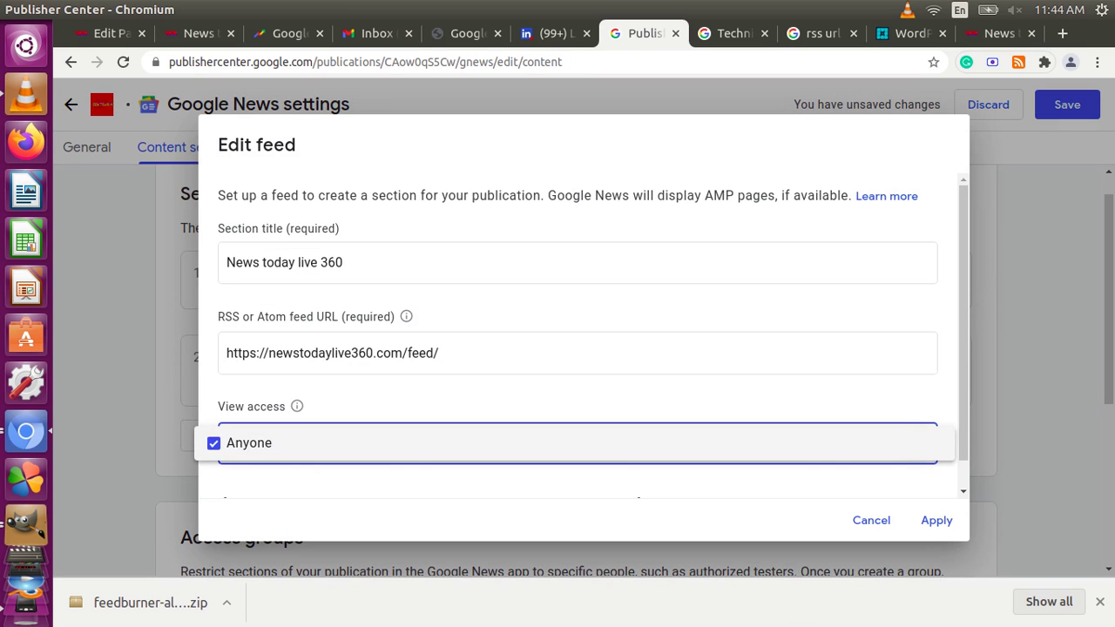
key(Escape)
key(Tab)
key(Tab)
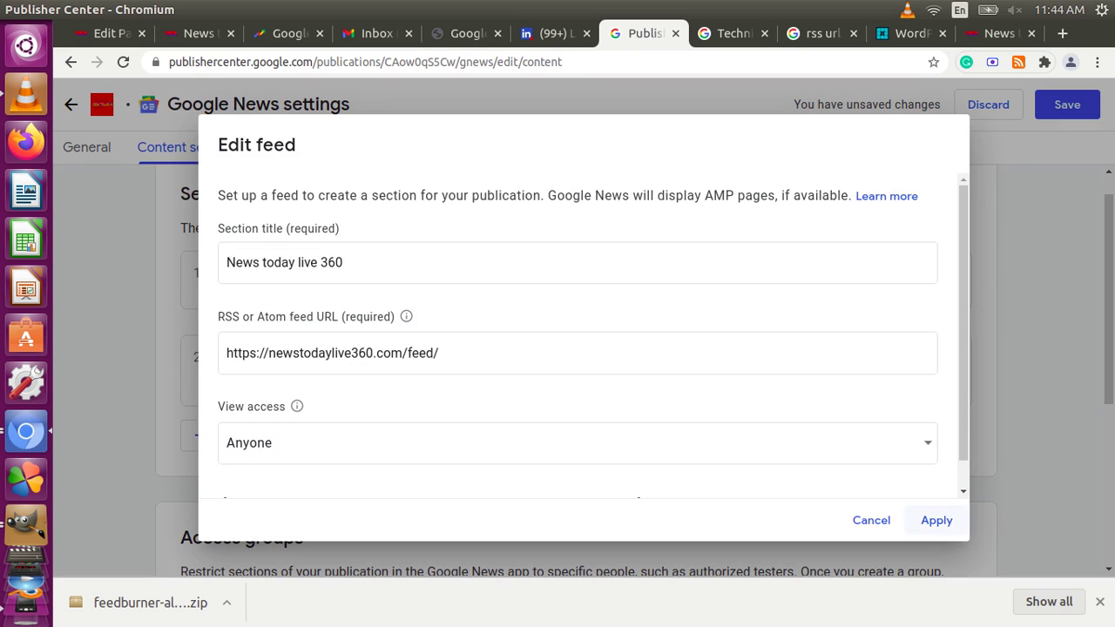
key(Return)
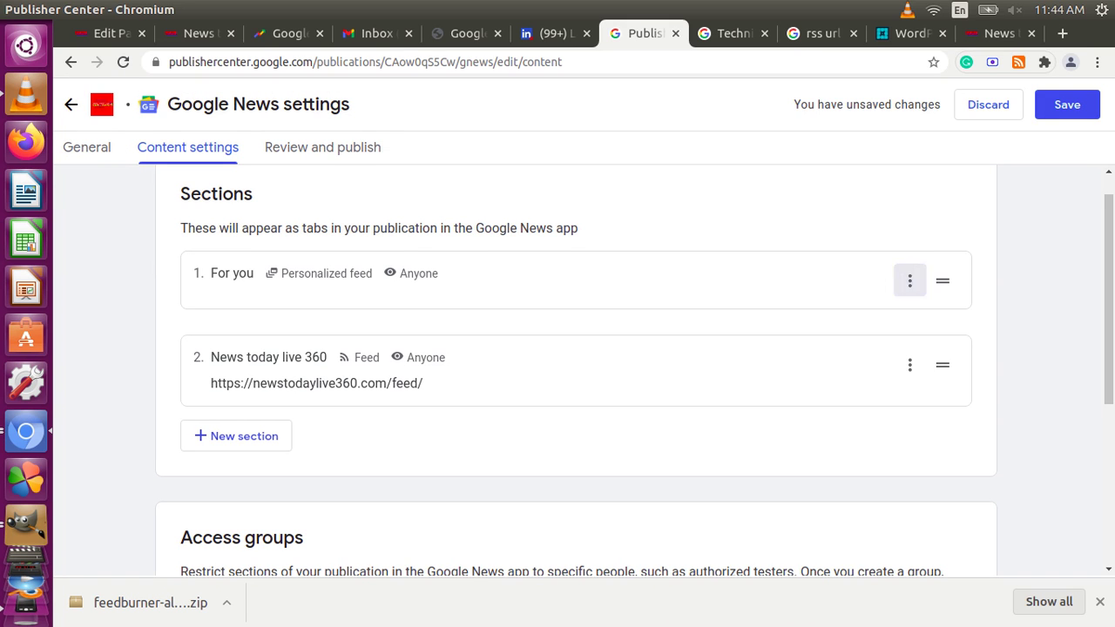
Reopen the For you section editor and recheck that view access stays Anyone
key(Return)
key(Escape)
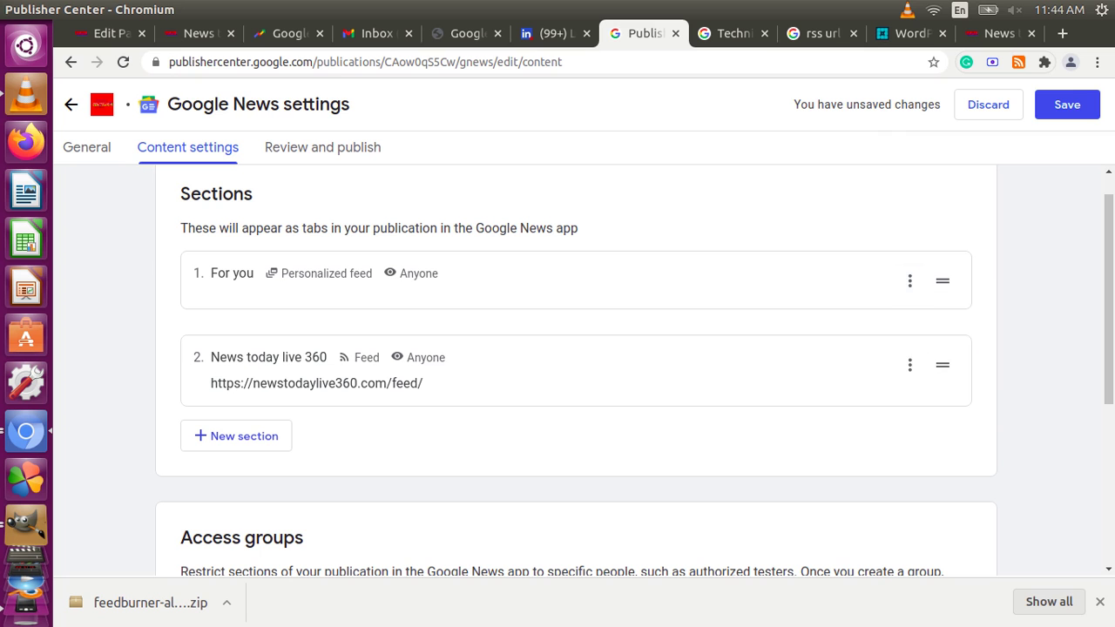
key(Return)
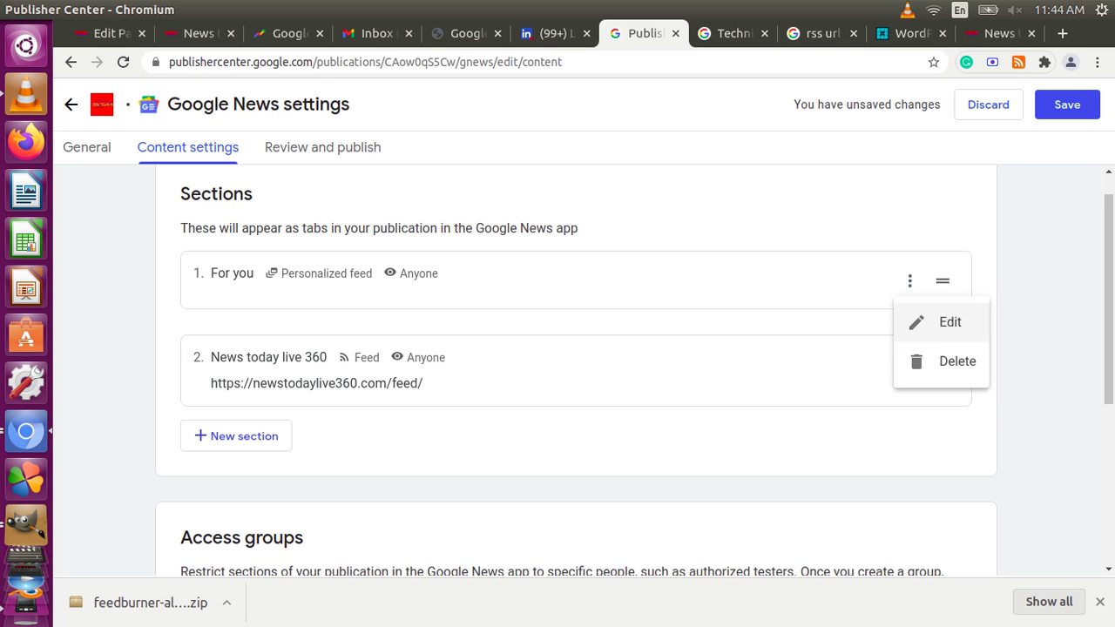
key(Return)
key(Return)
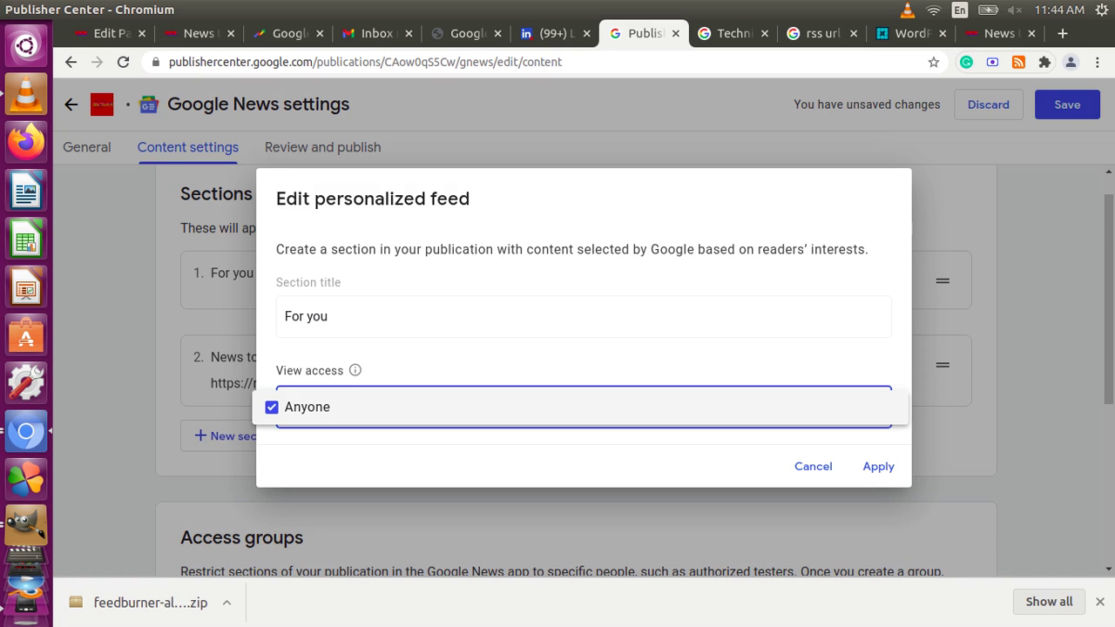
key(Escape)
key(Tab)
key(Tab)
key(Return)
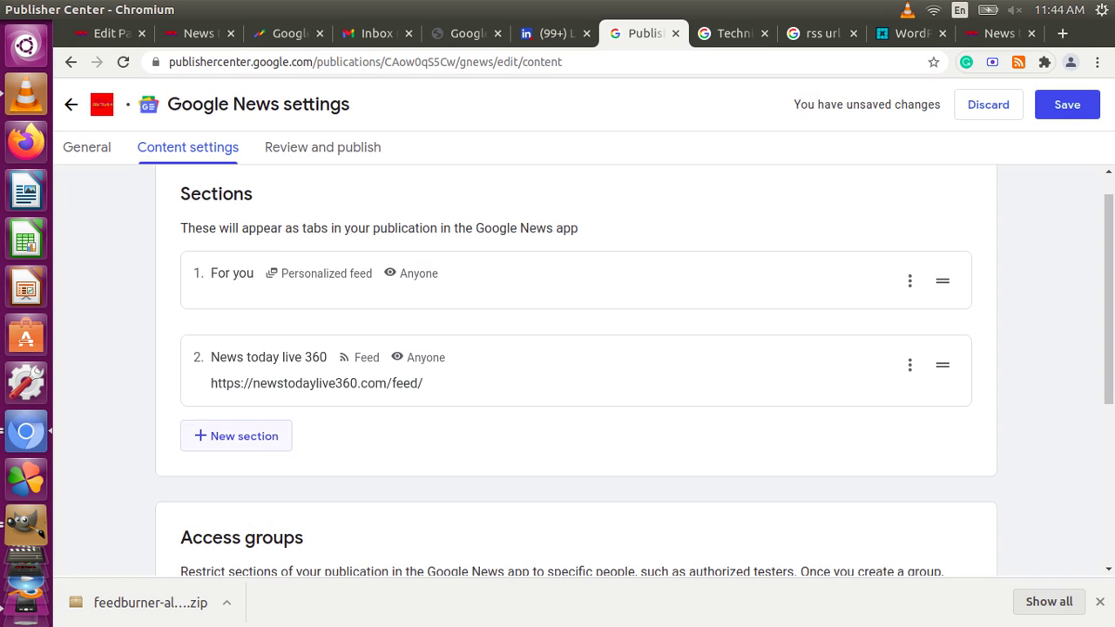
Start a new section of type Web location
key(Return)
key(Up)
key(Up)
key(Up)
key(Up)
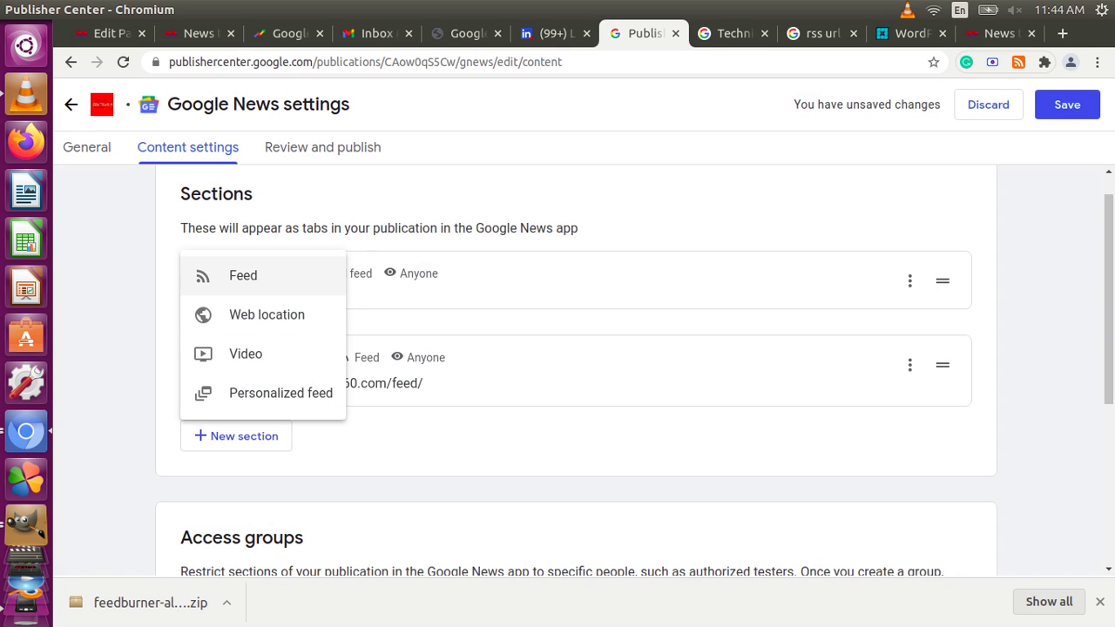
key(Up)
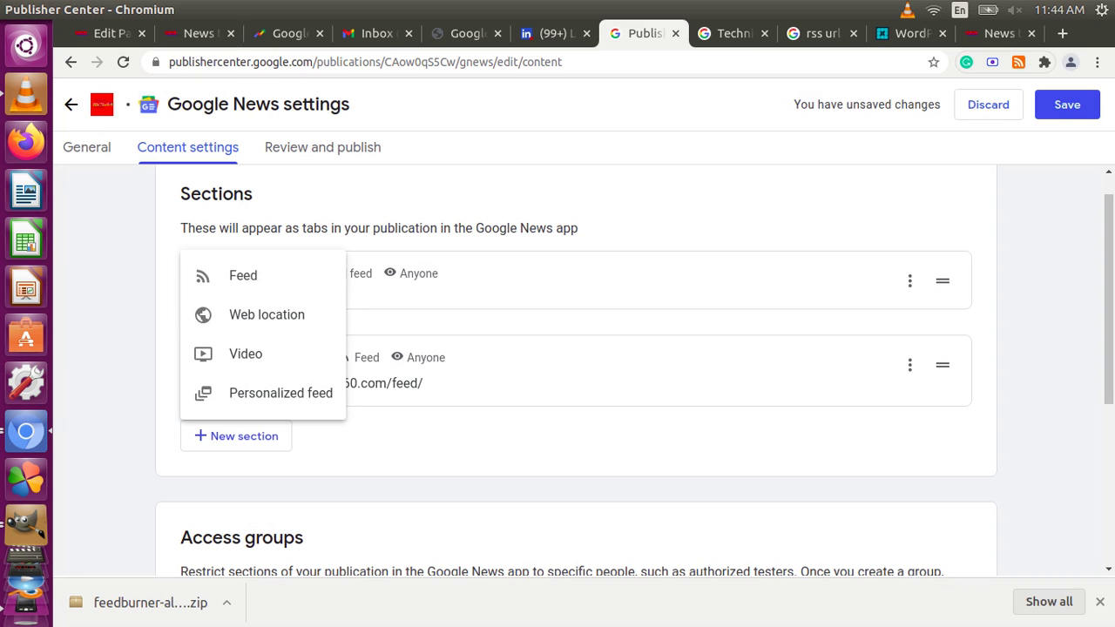
key(Escape)
key(Return)
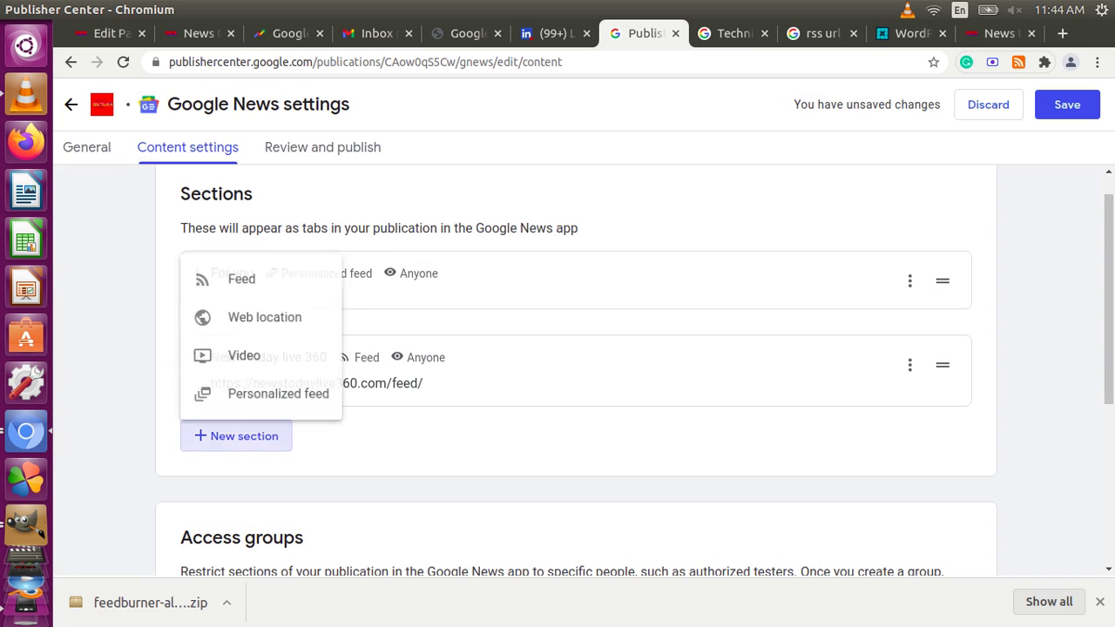
key(Down)
key(Up)
key(Down)
key(Return)
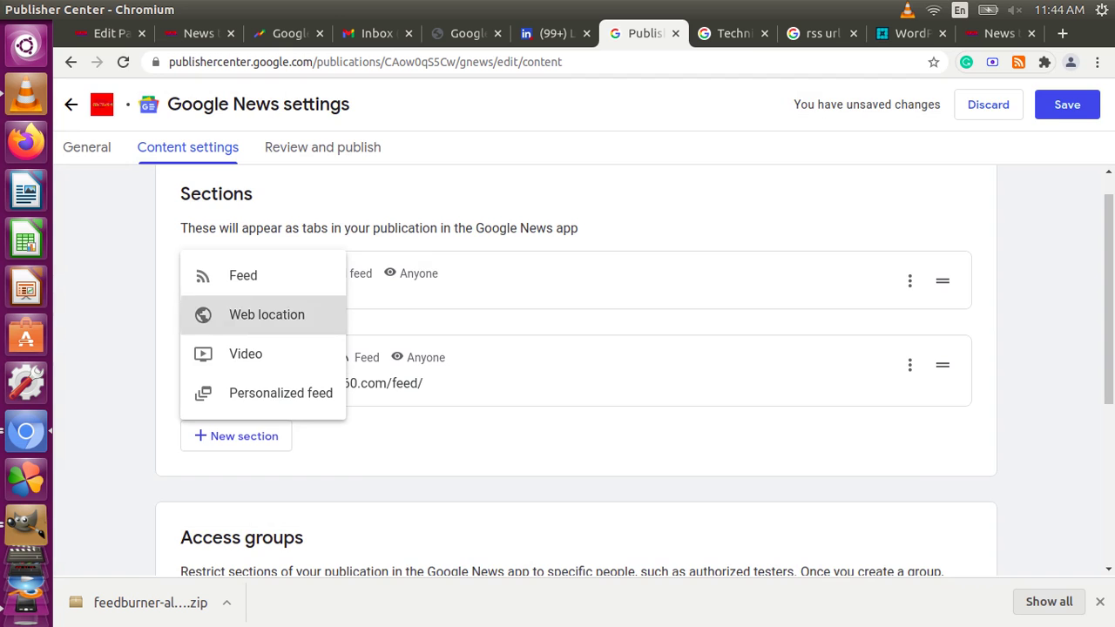
Copy the site's Contact Us page address and paste it as the section URL
click(584, 361)
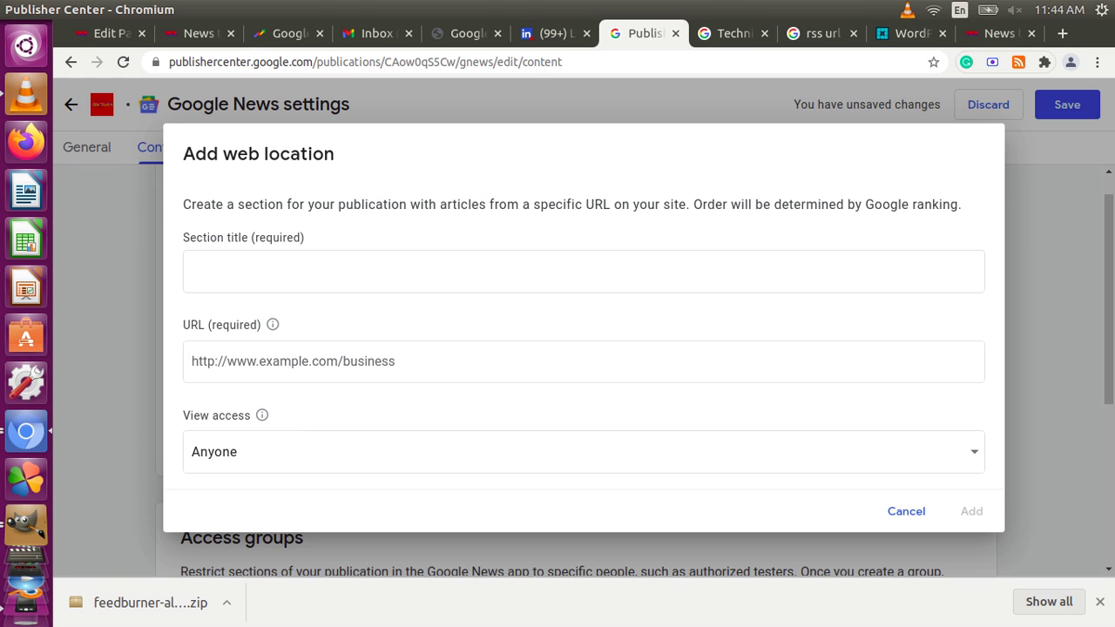
click(196, 33)
scroll(448, 177, up, 5)
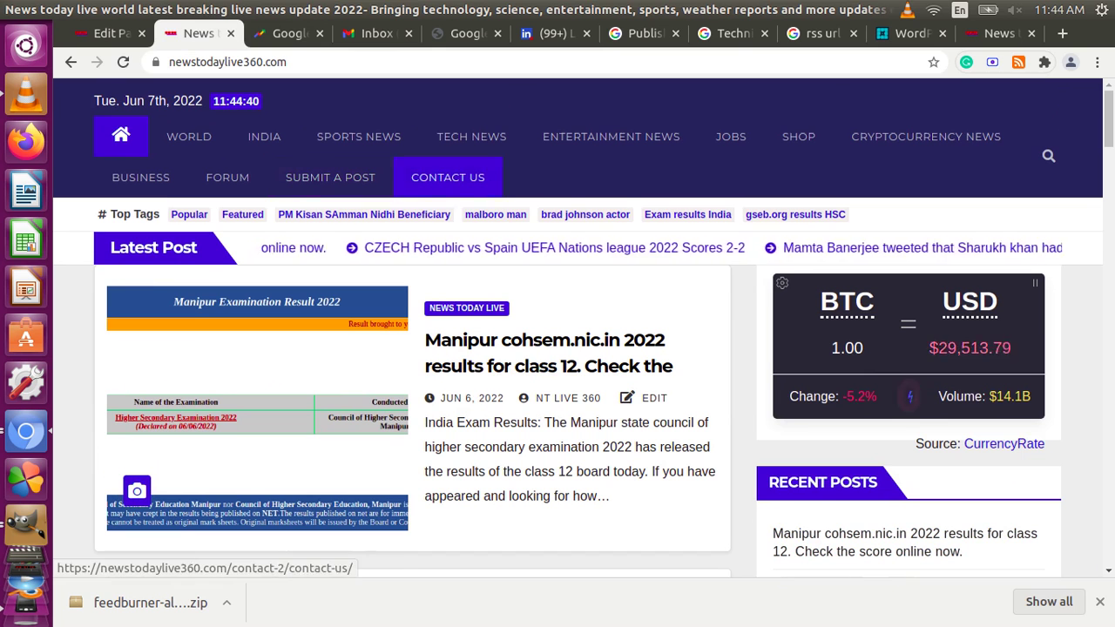
click(358, 136)
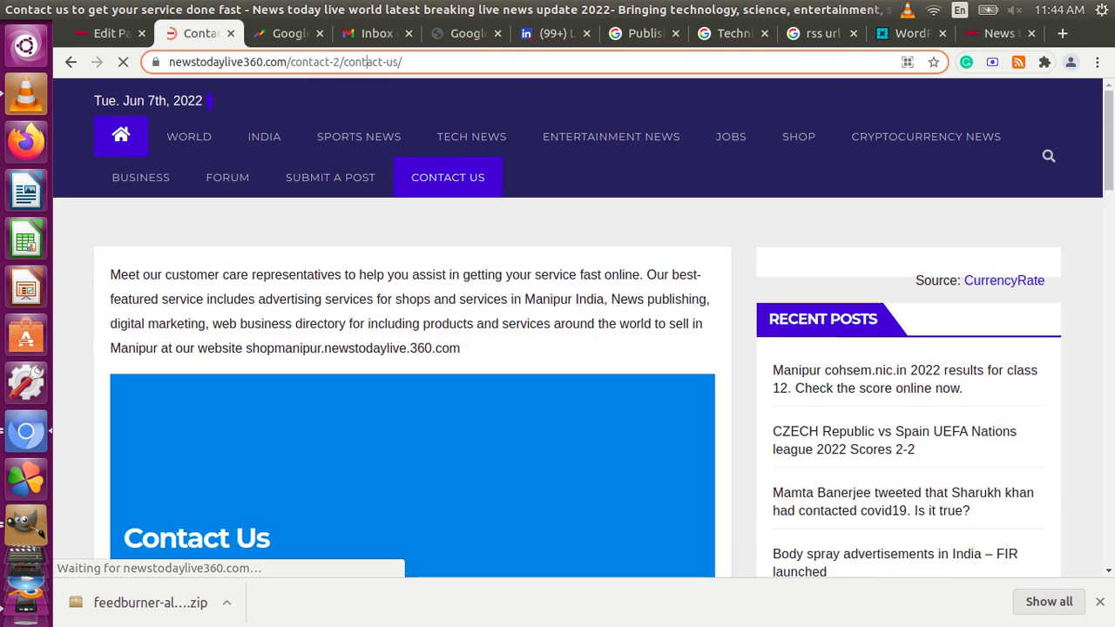
click(285, 62)
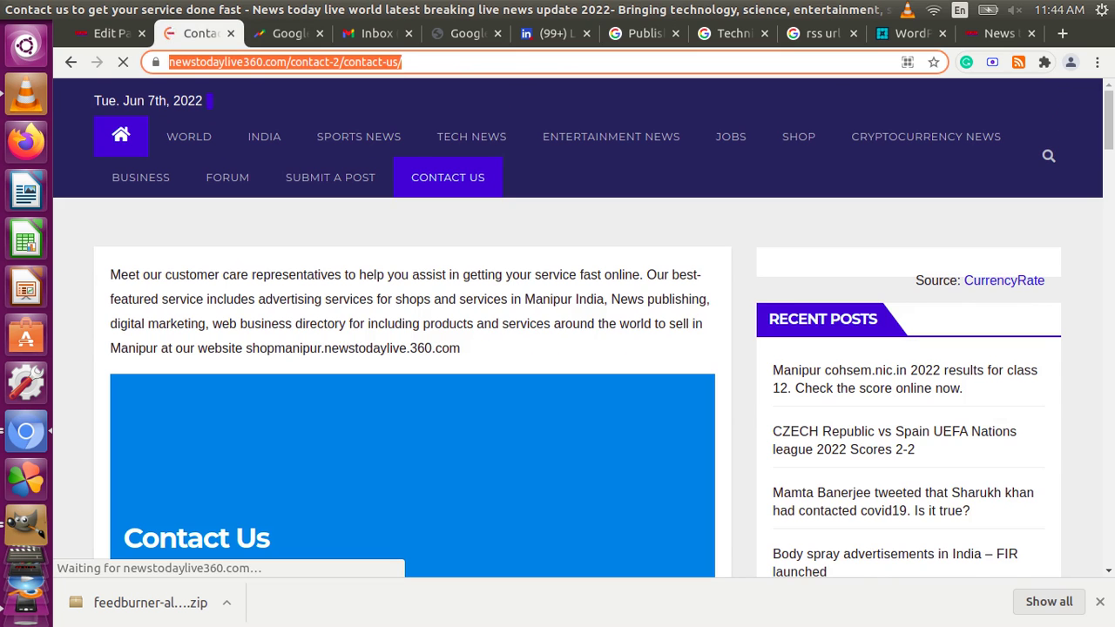
click(644, 33)
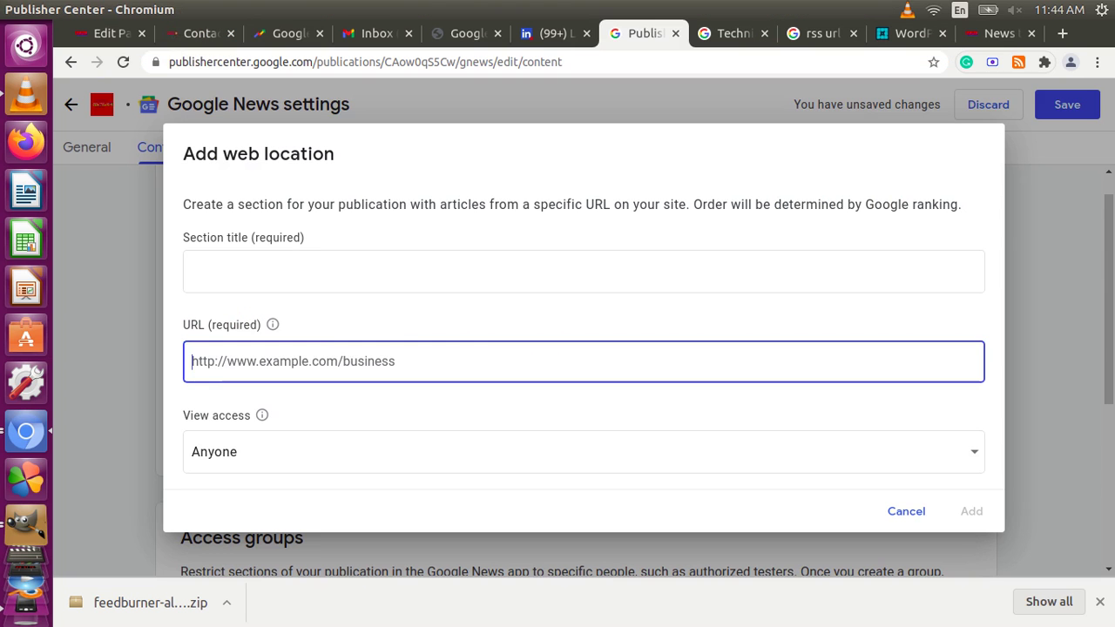
text(https://newstodaylive360.com/contact-2/contact-us/)
Title the section 'Find us now', keep Anyone view access, and add it
click(193, 271)
text(cONTACT US)
key(ctrl+a)
text(Find us now)
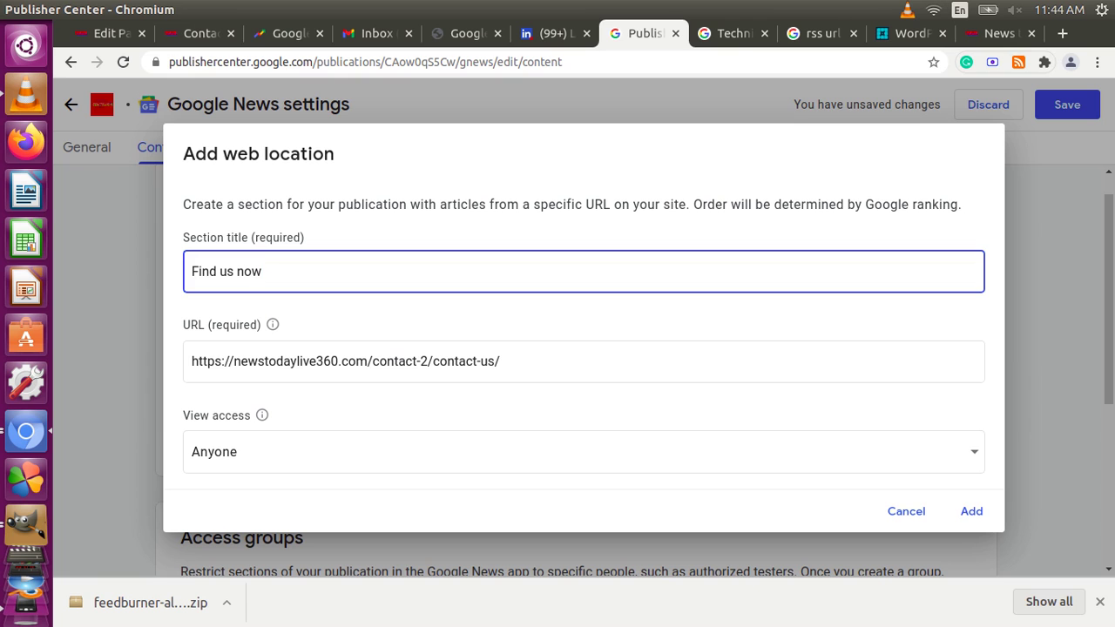
click(584, 451)
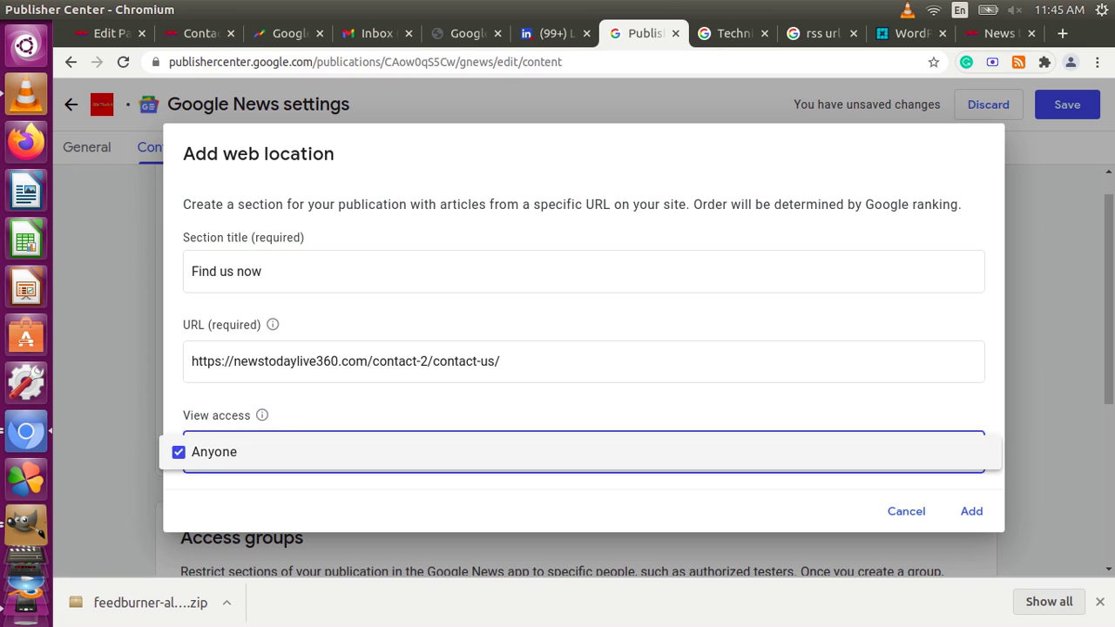
key(Escape)
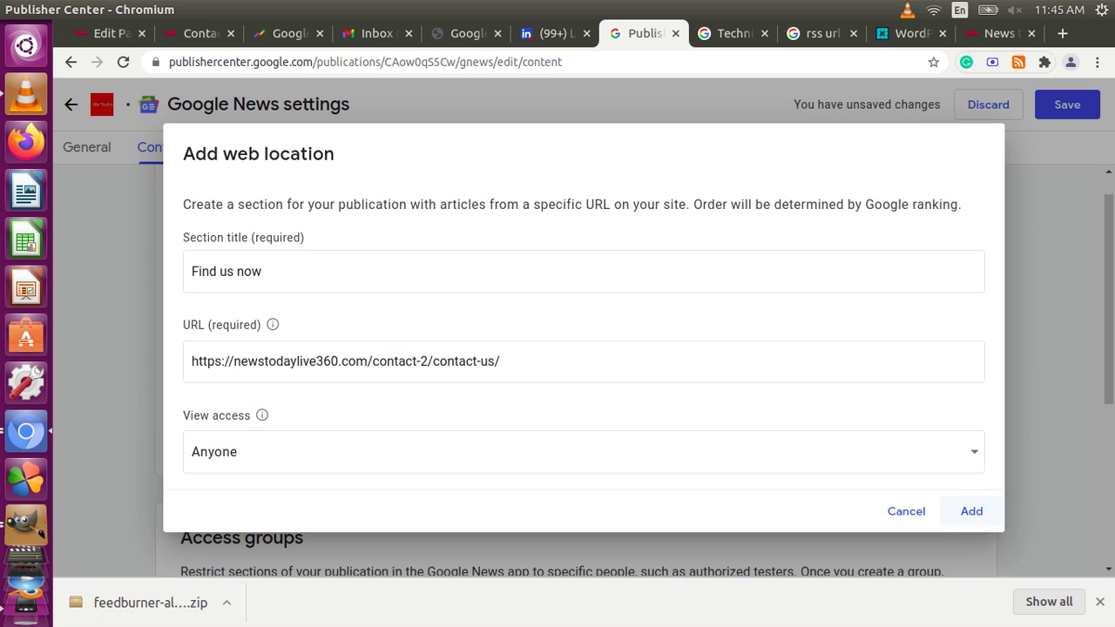
key(Return)
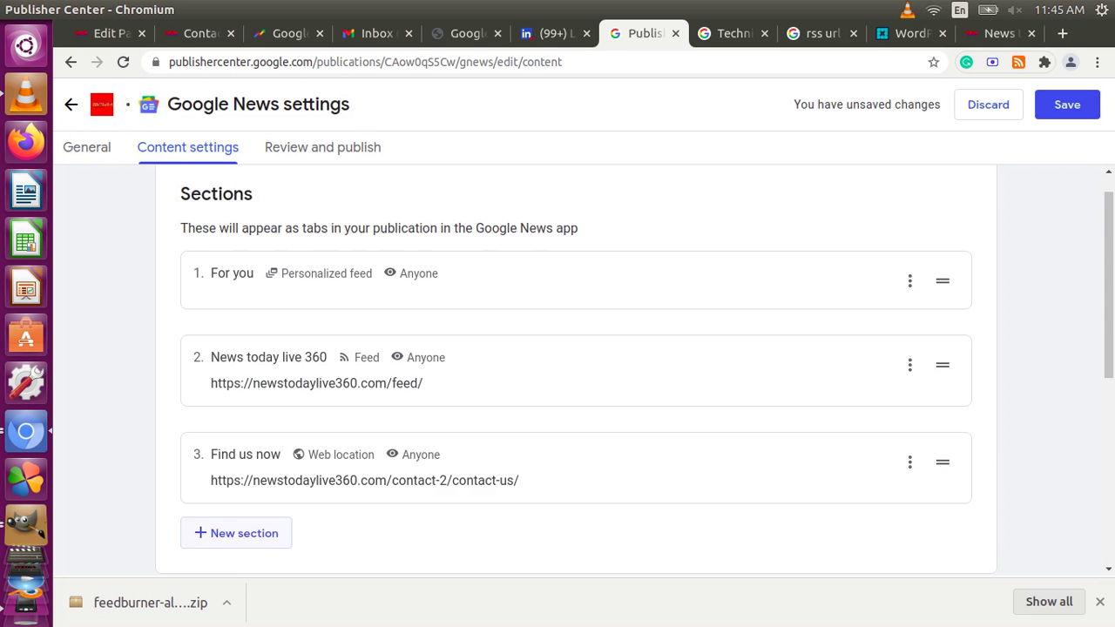
Save, preview the News today live 360 tab in Review and publish, then return to Content settings
click(1067, 104)
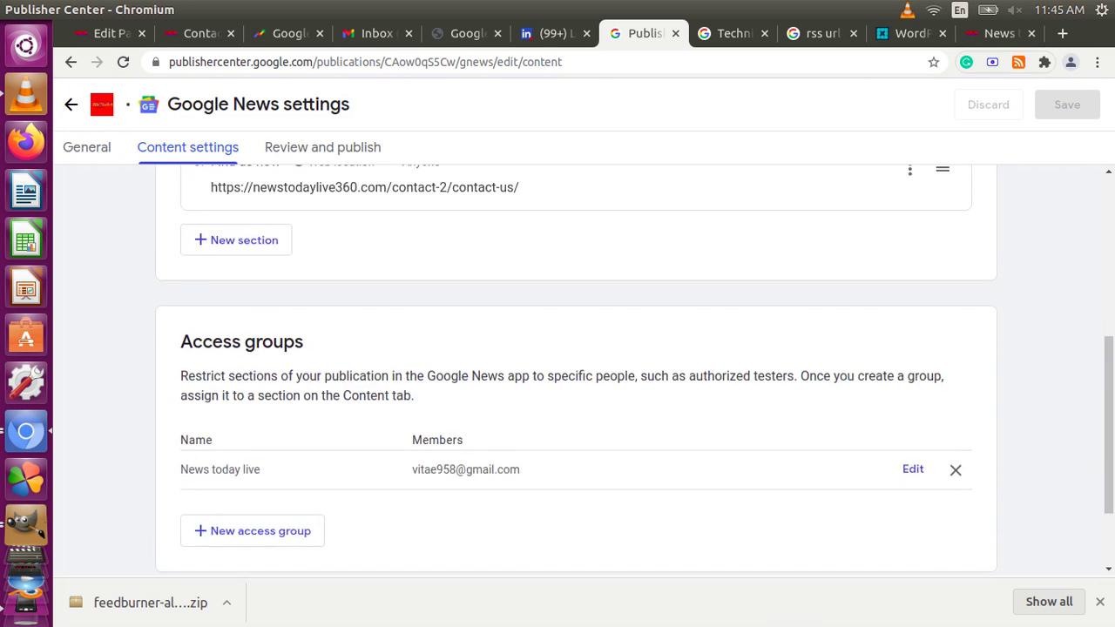
click(964, 498)
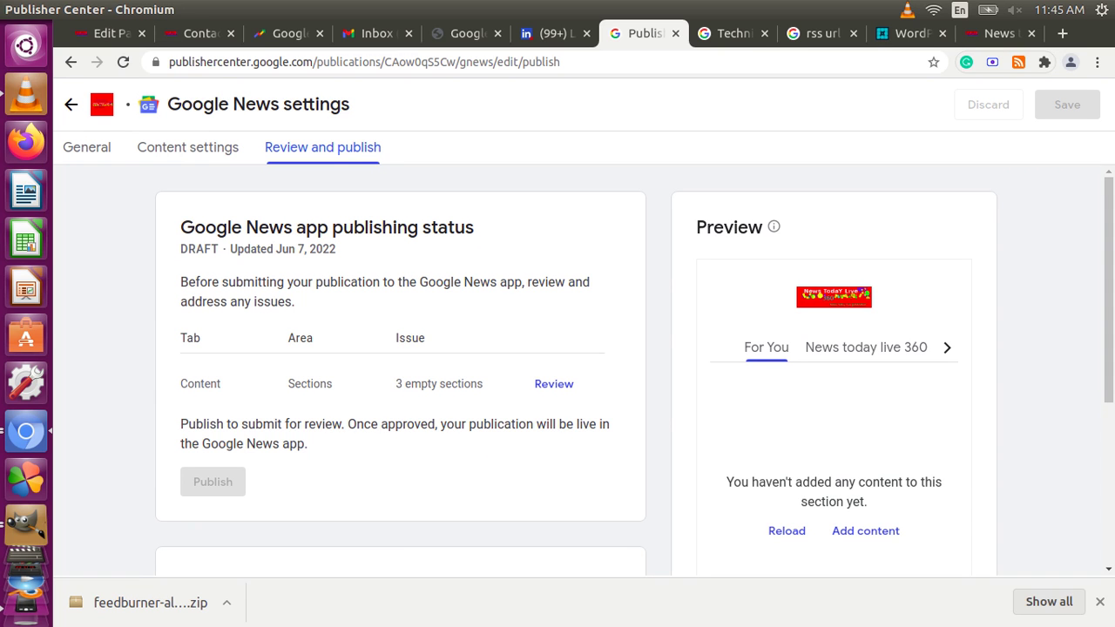
click(865, 347)
scroll(575, 370, down, 3)
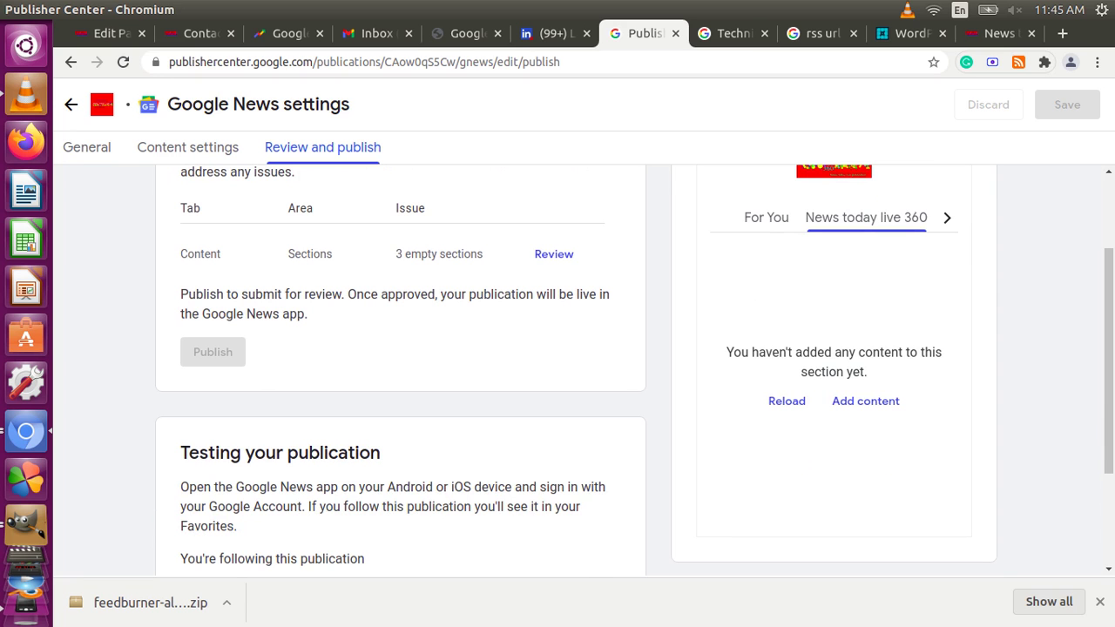
click(554, 253)
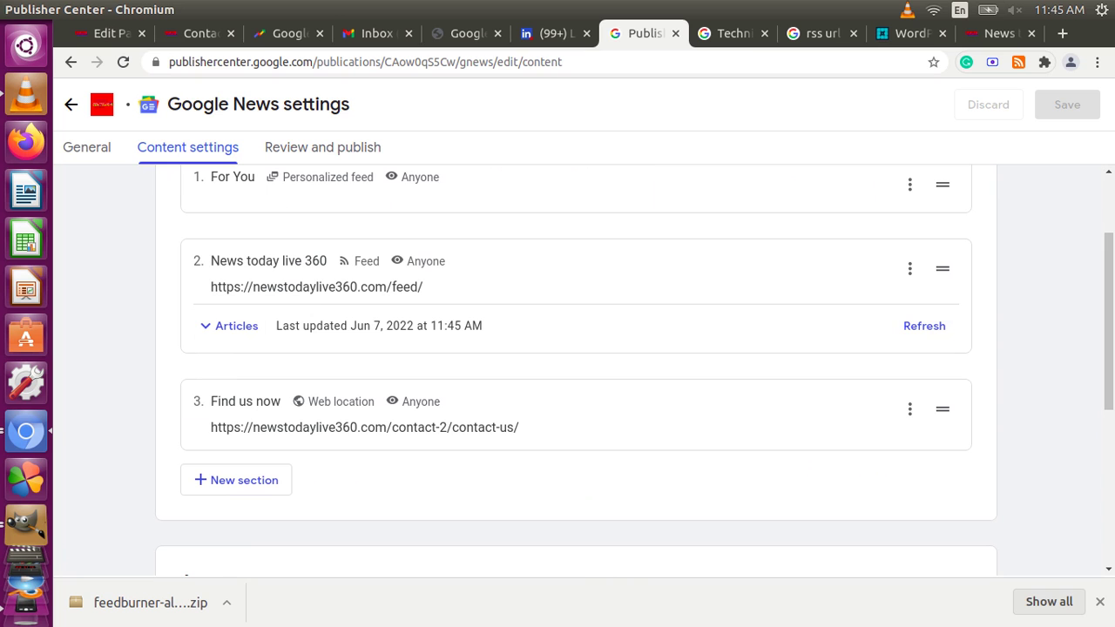
Expand the feed section's Articles, note it lists no articles, and open its options menu
scroll(575, 370, up, 3)
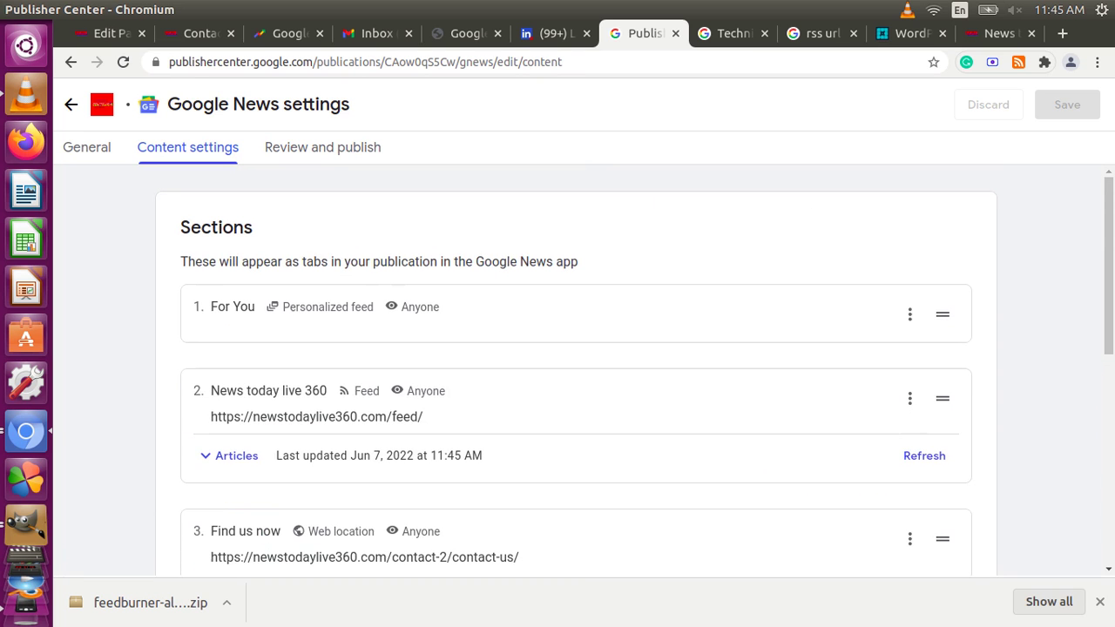
scroll(575, 370, down, 2)
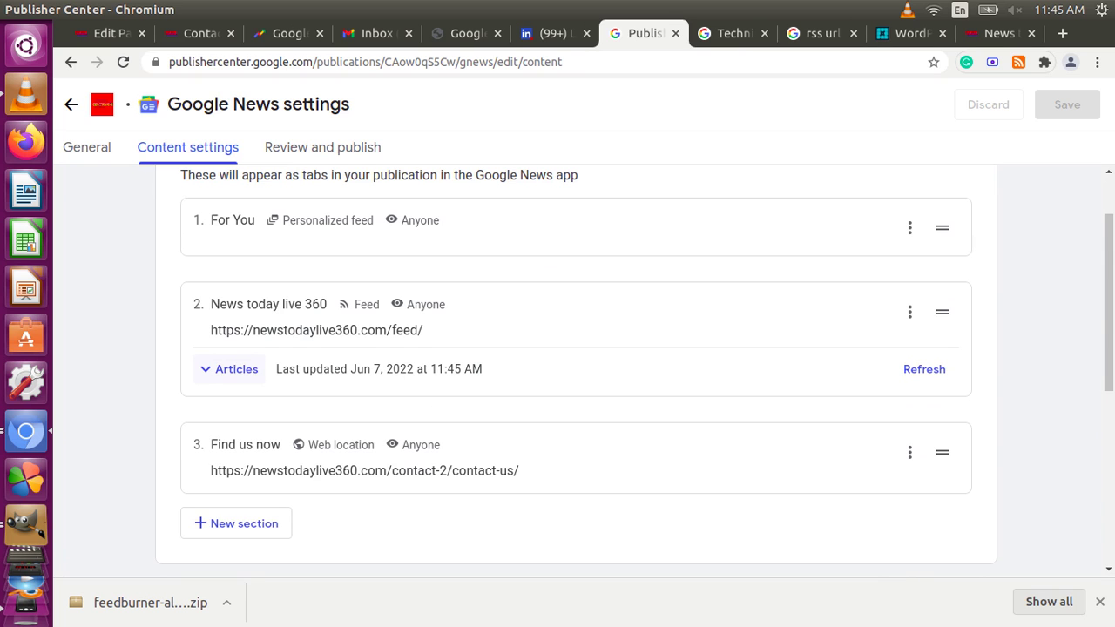
click(229, 369)
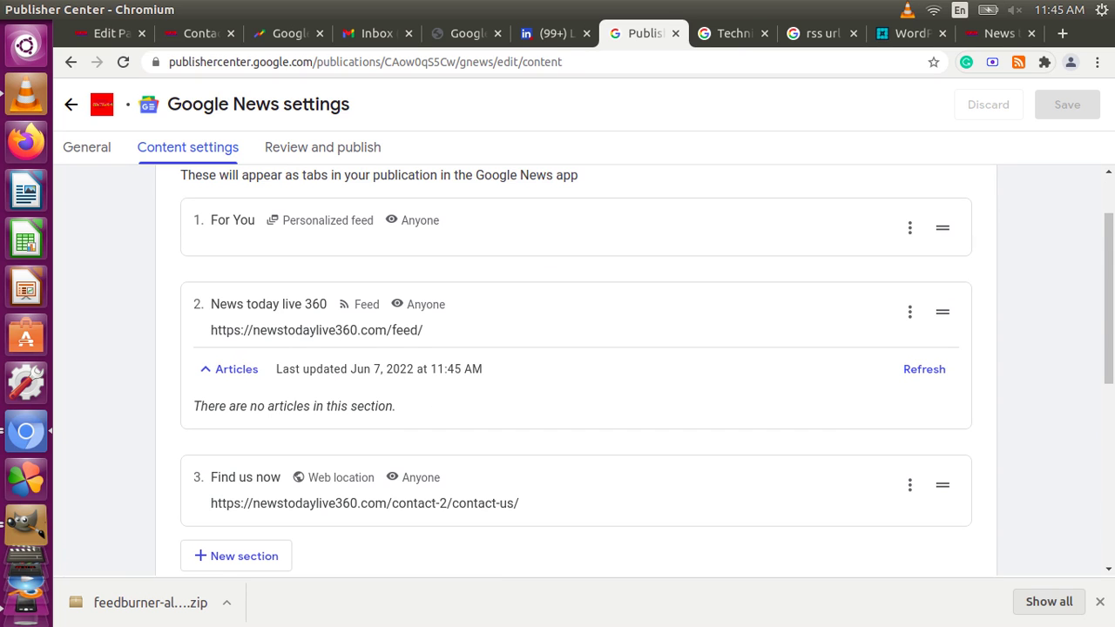
drag(267, 406, 364, 406)
click(364, 406)
scroll(574, 370, down, 2)
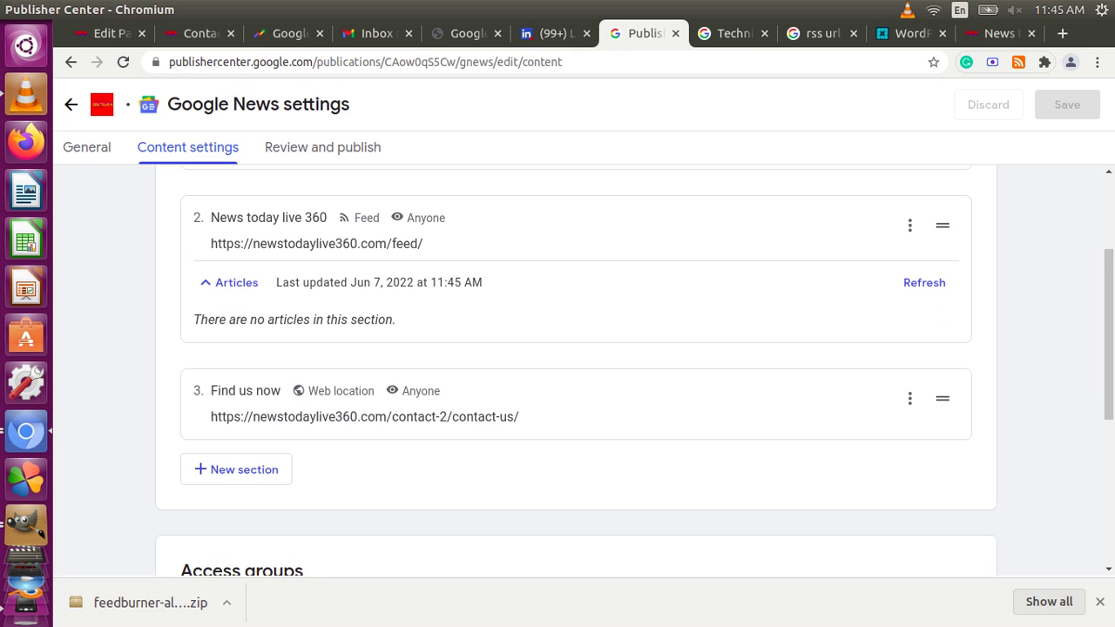
scroll(575, 365, up, 2)
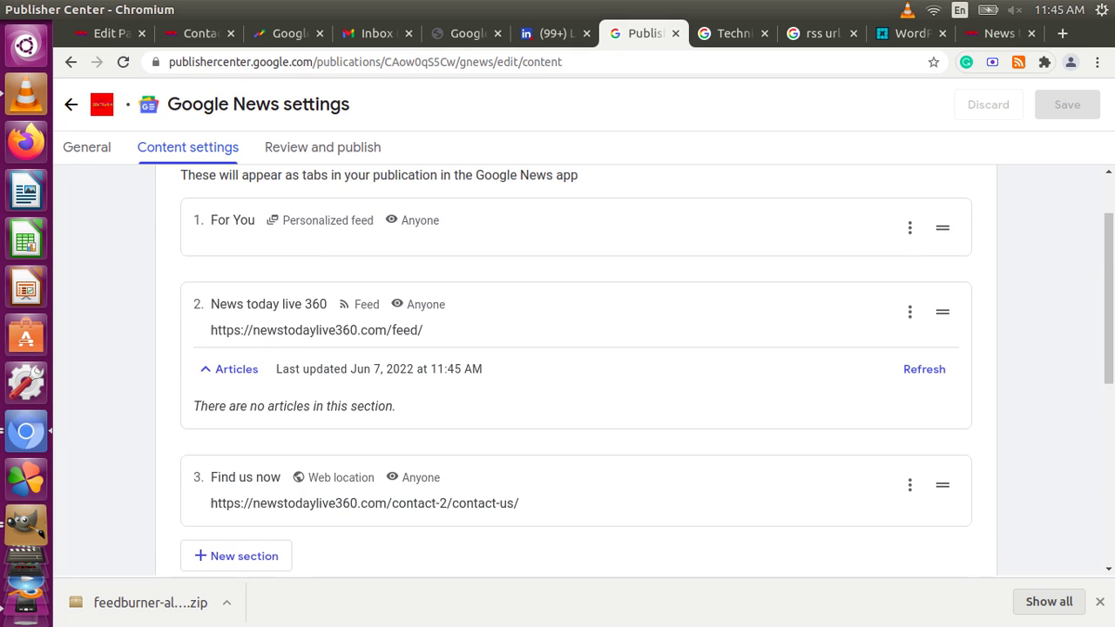
drag(423, 330, 208, 330)
click(209, 330)
triple_click(295, 406)
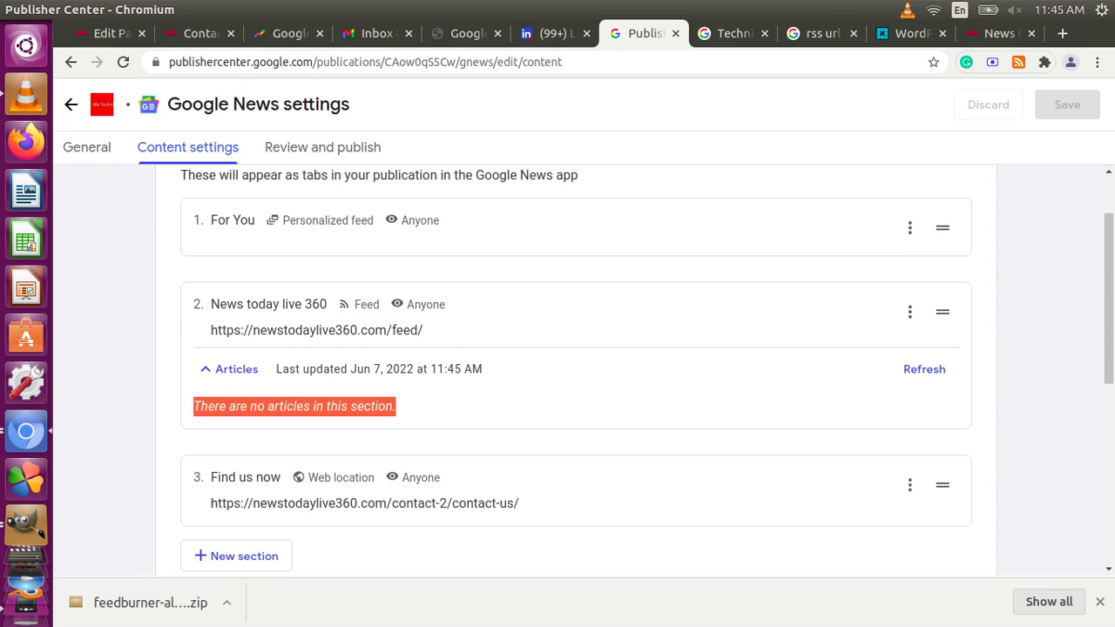
click(294, 406)
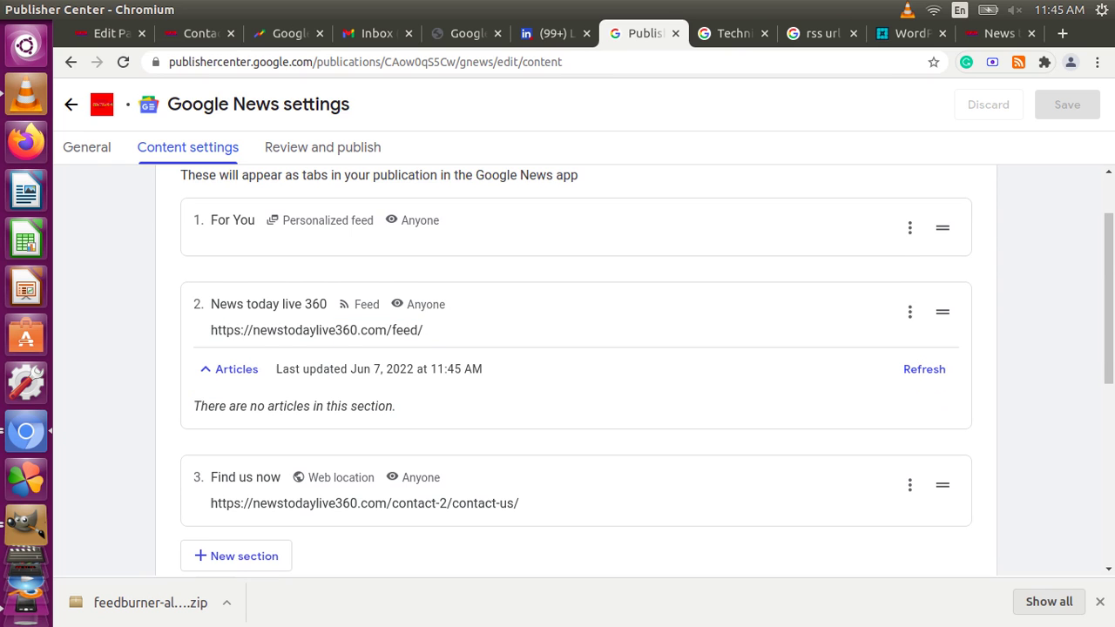
click(909, 311)
click(940, 353)
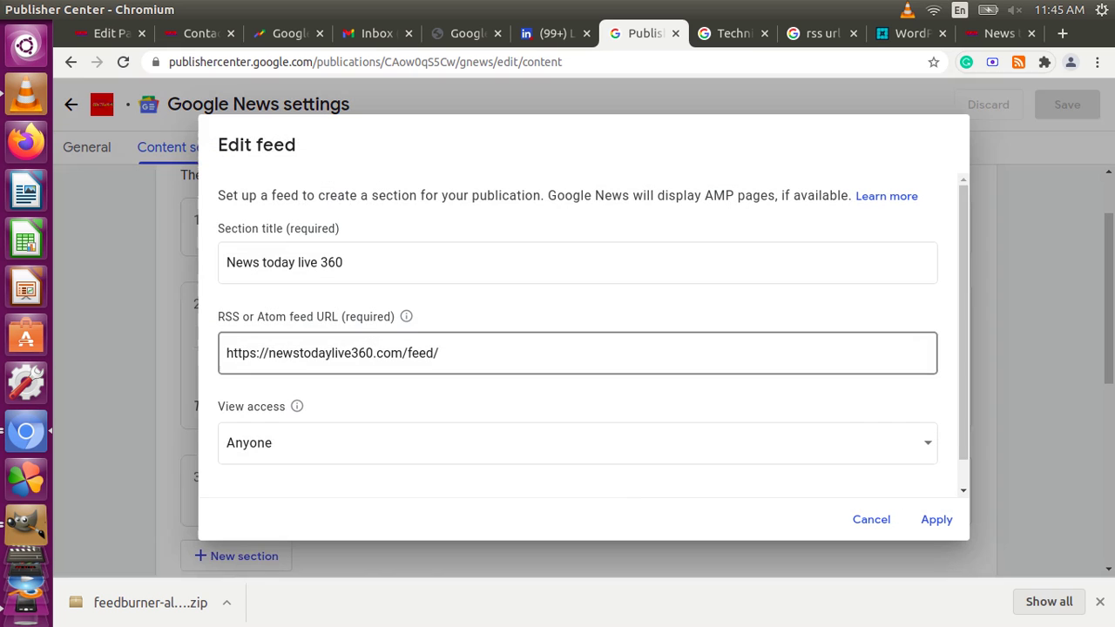
drag(439, 352, 410, 353)
key(BackSpace)
key(BackSpace)
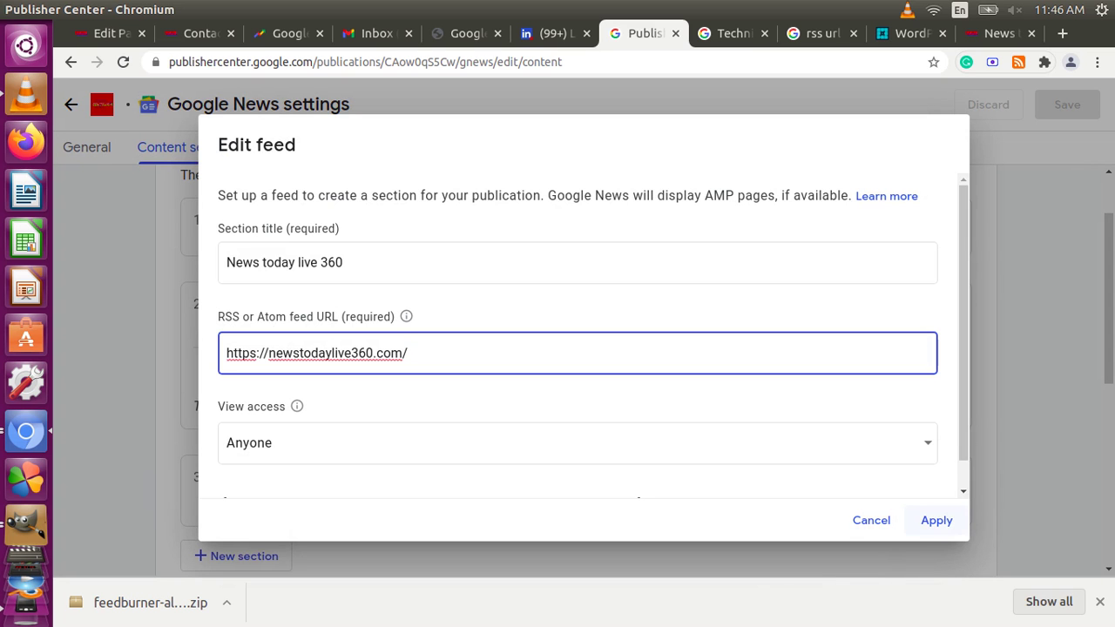
click(937, 520)
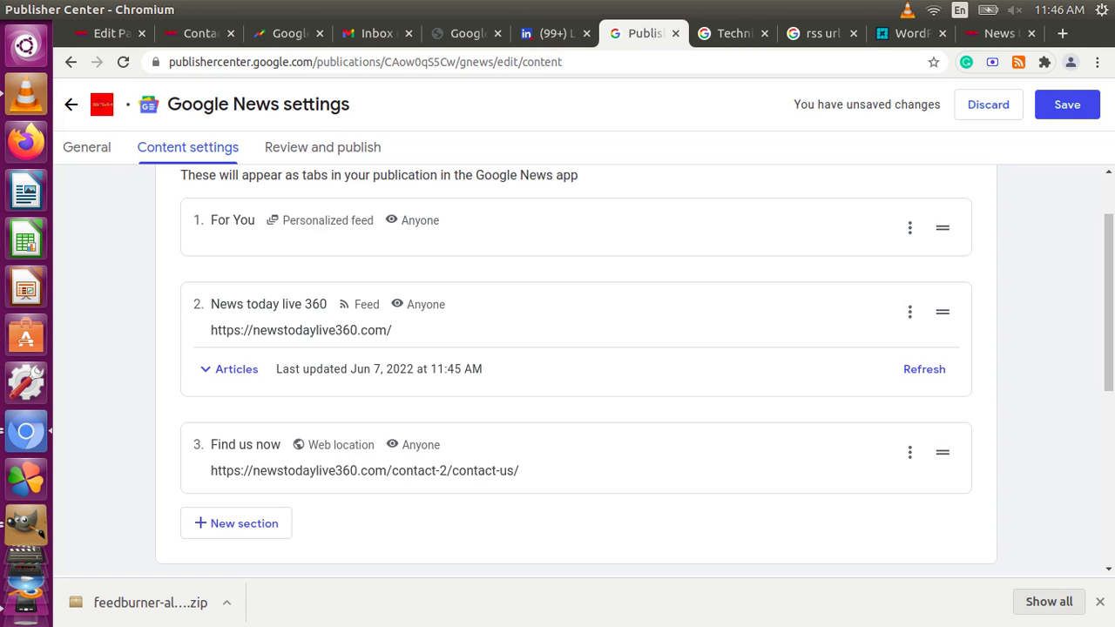
Save the publication and reload the page with F5
click(1067, 104)
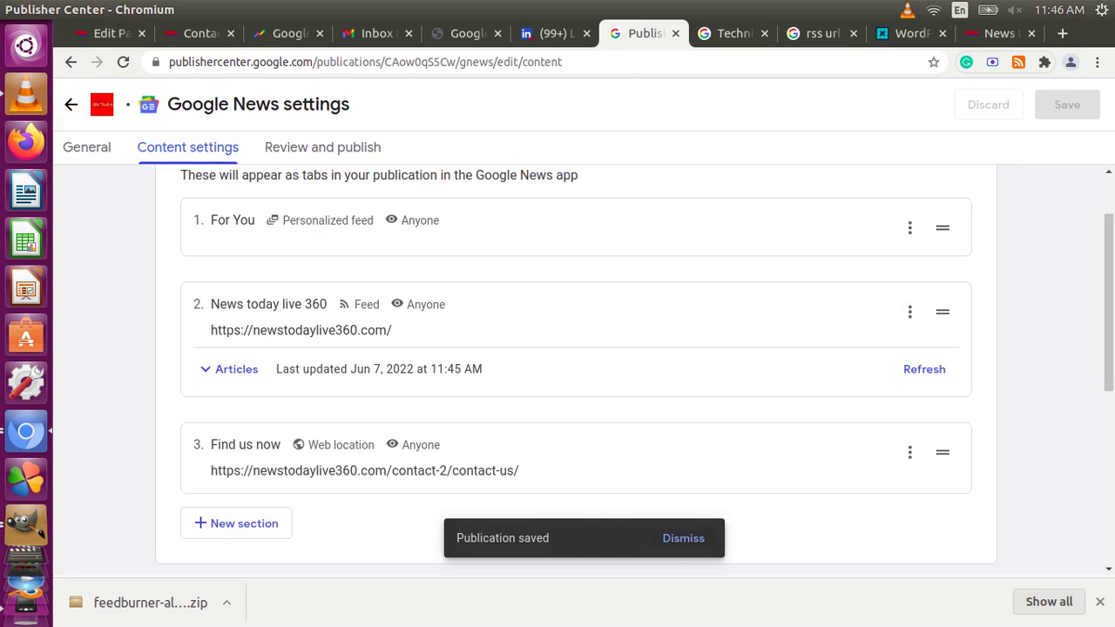
drag(1107, 303, 1108, 475)
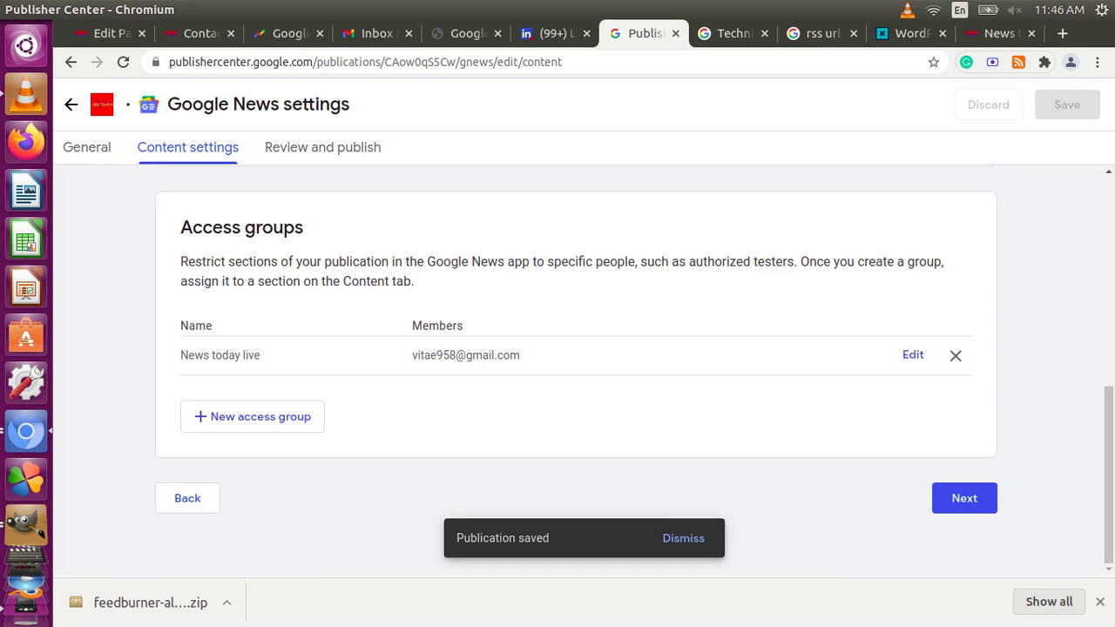
key(F5)
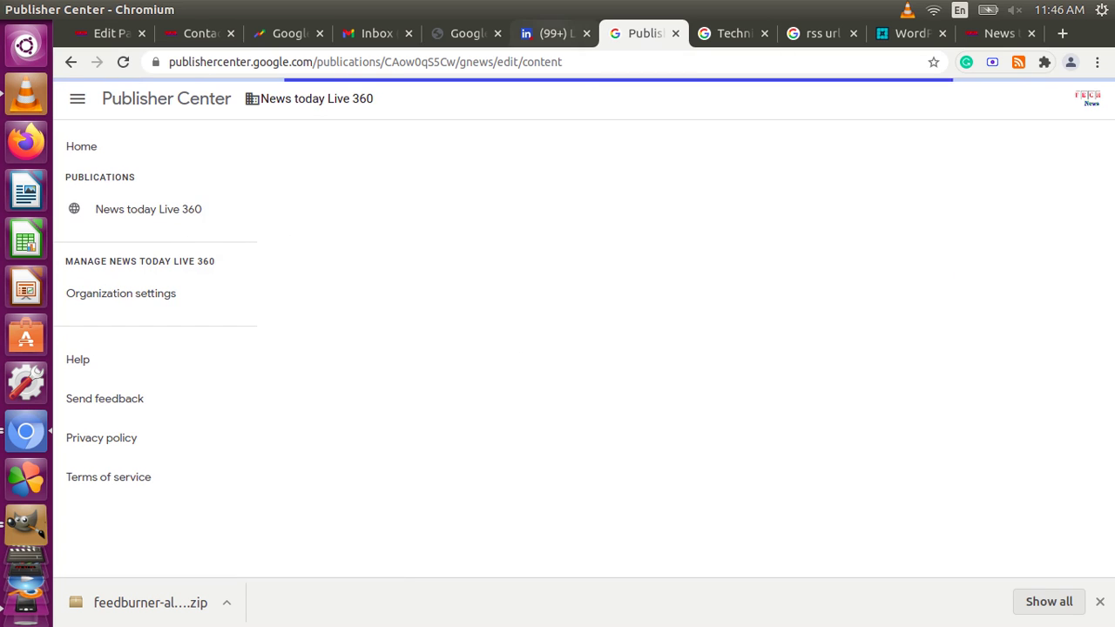
Read the Bank Notification and follow.it welcome emails in Gmail, then return to Publisher Center
click(377, 33)
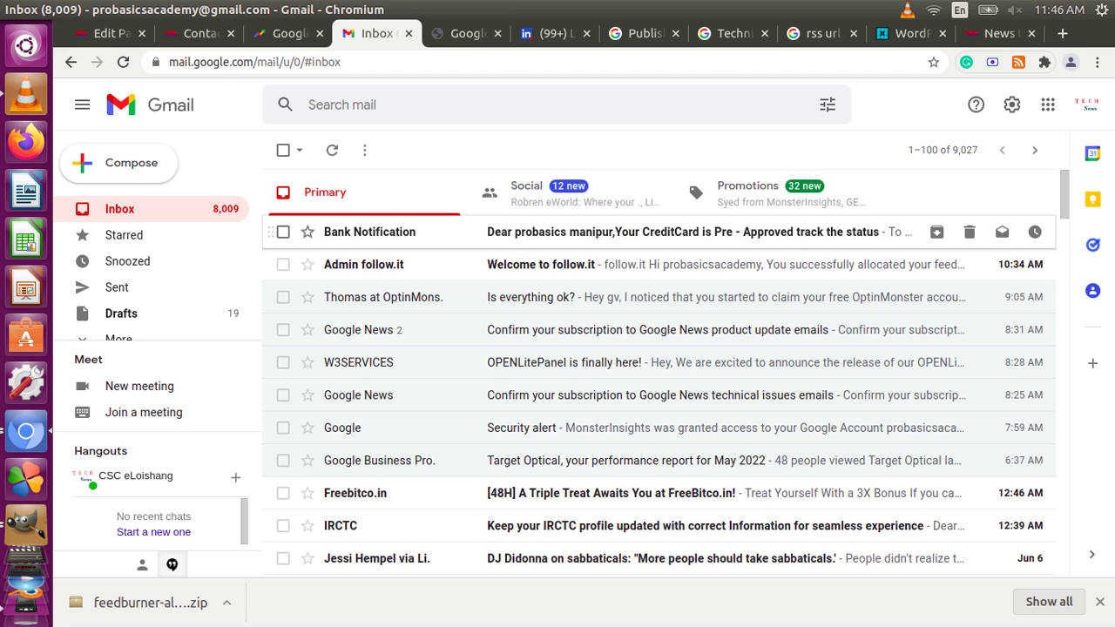
click(679, 232)
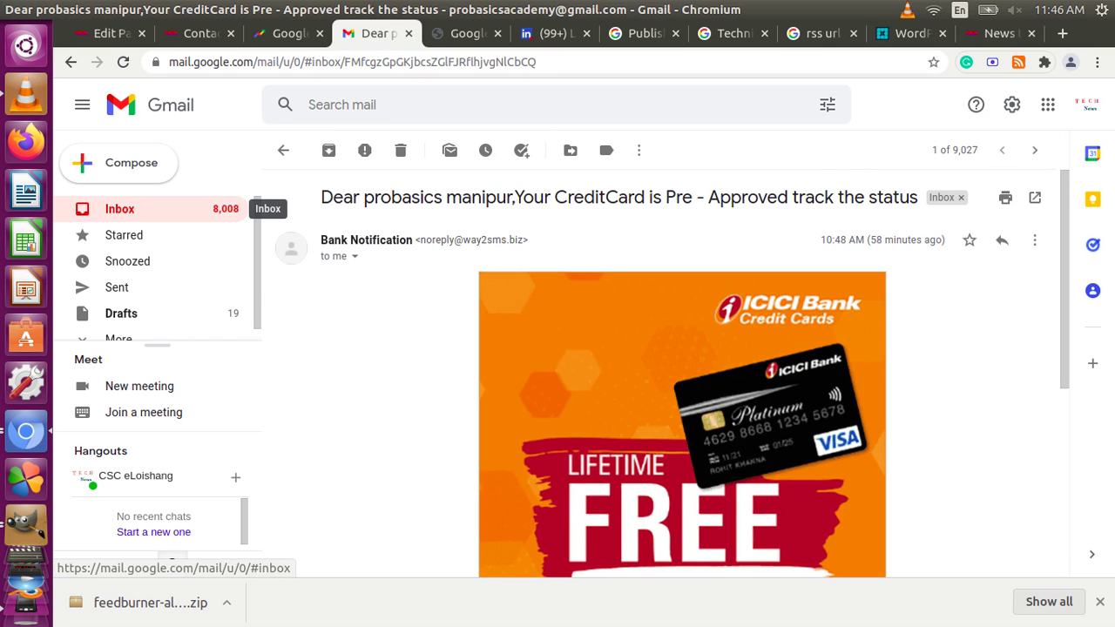
click(244, 209)
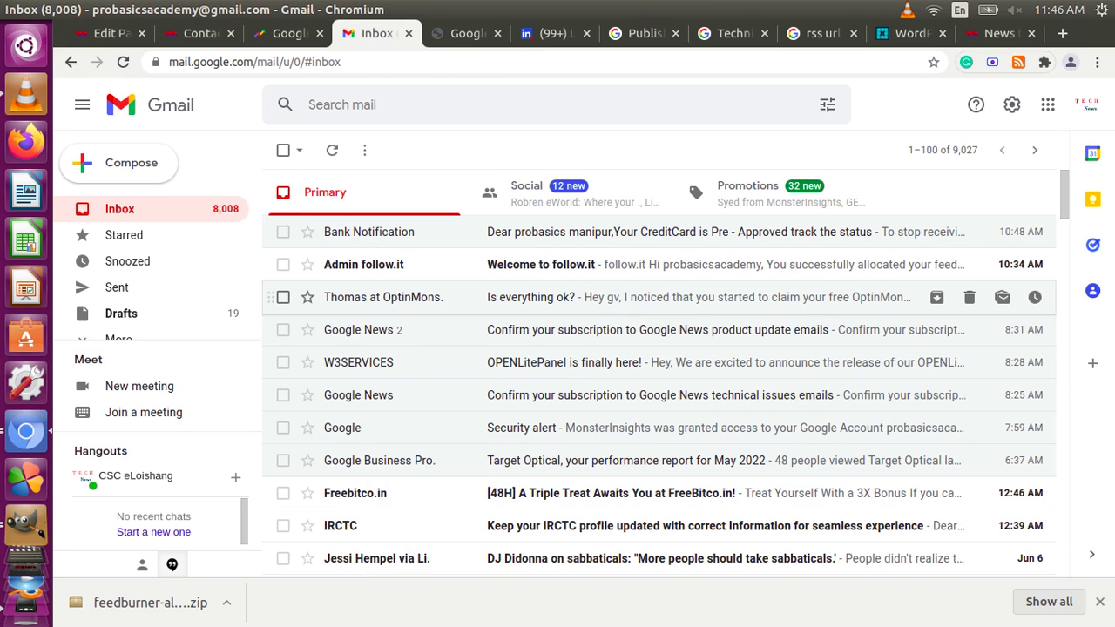
click(540, 264)
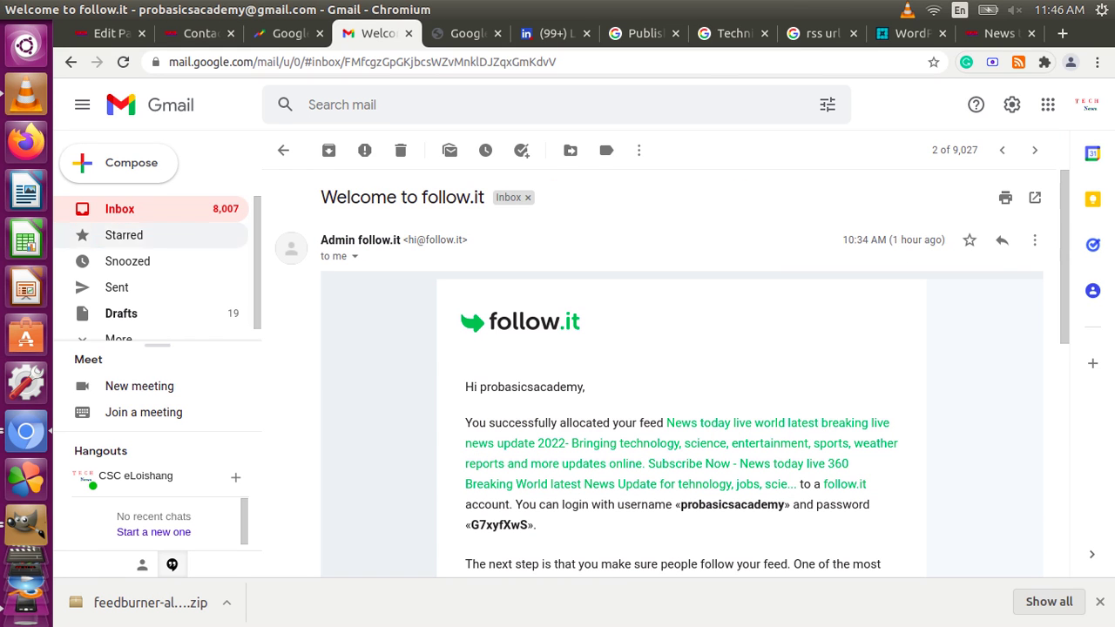
click(119, 209)
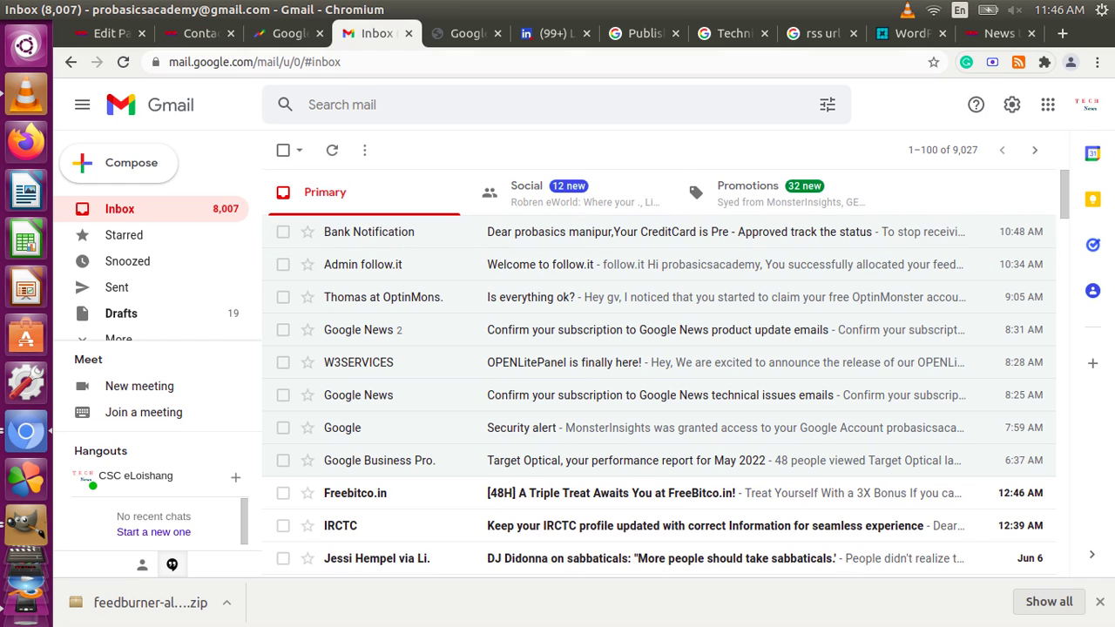
click(470, 33)
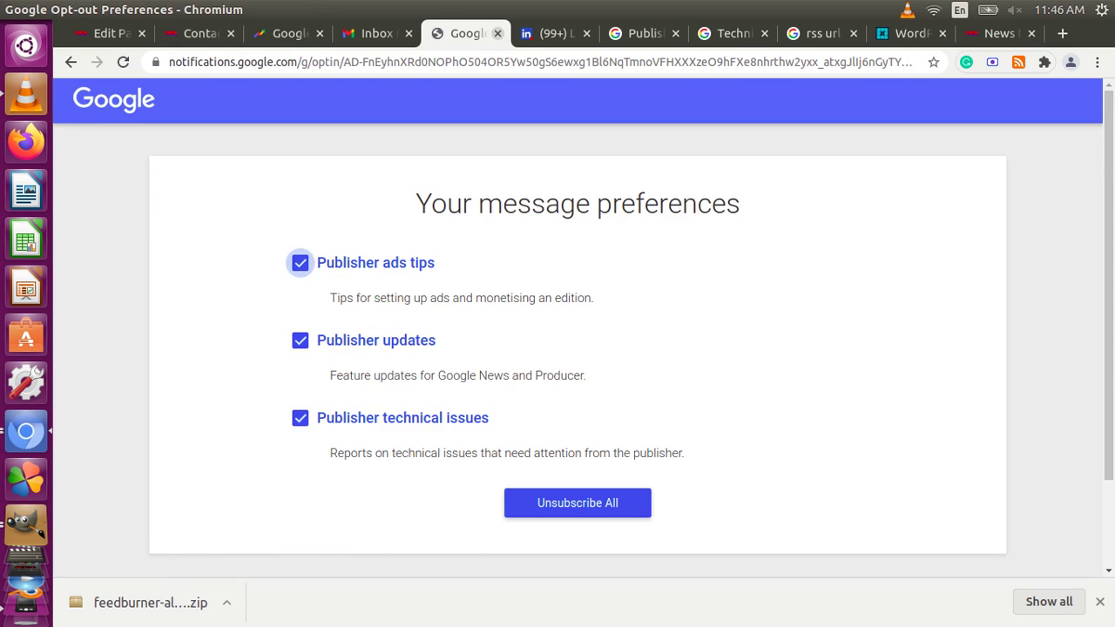
click(646, 33)
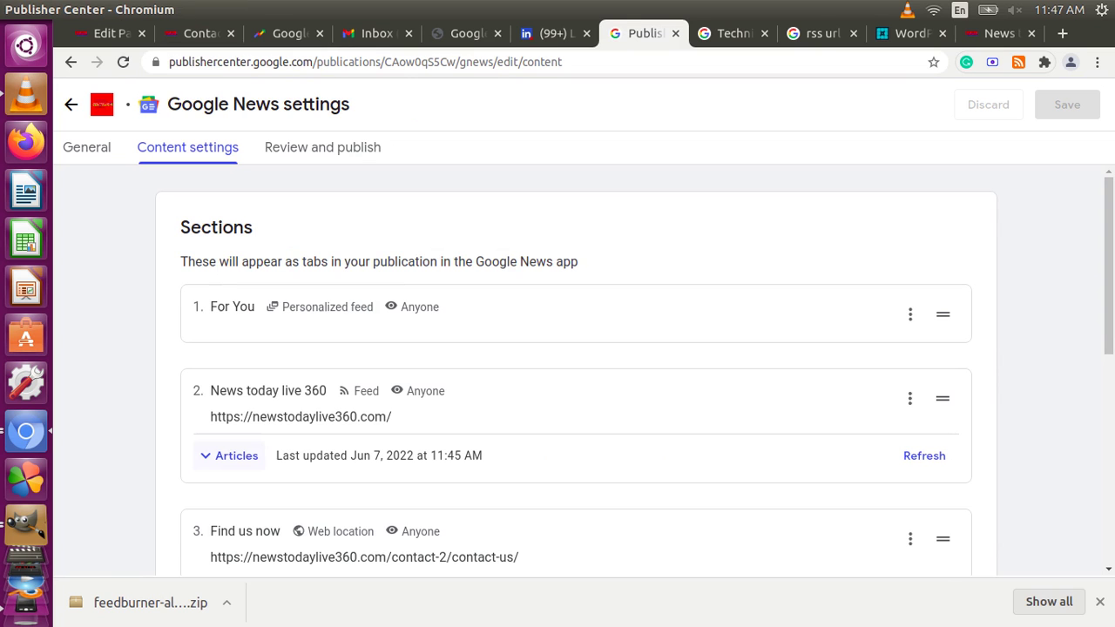
Expand the News today live 360 Articles and refresh the section twice
click(229, 455)
scroll(229, 455, down, 1)
click(924, 369)
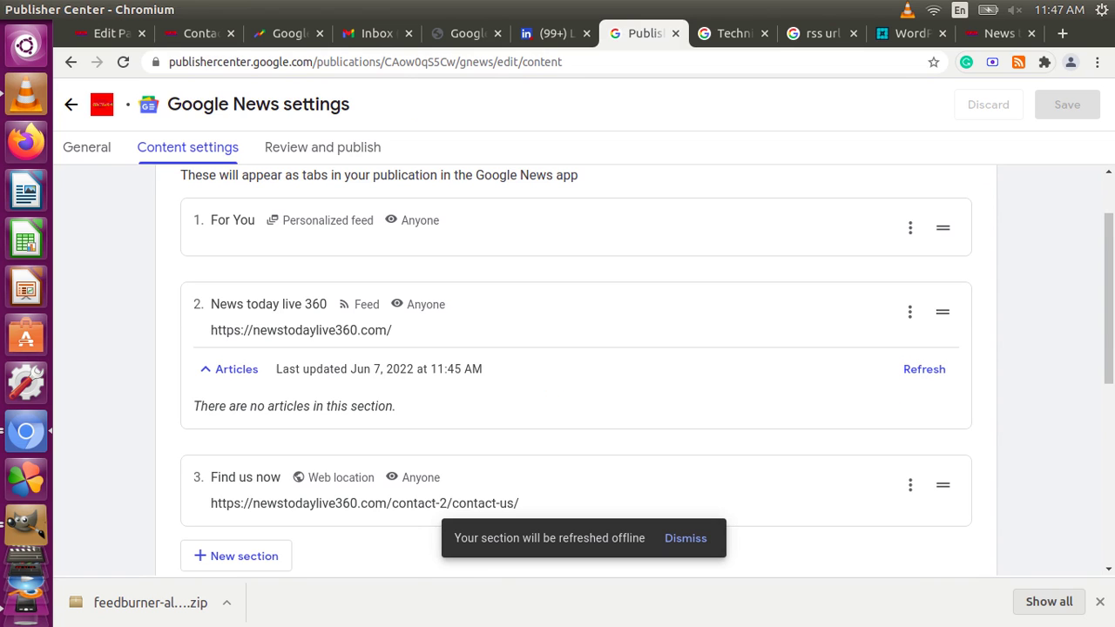
click(924, 369)
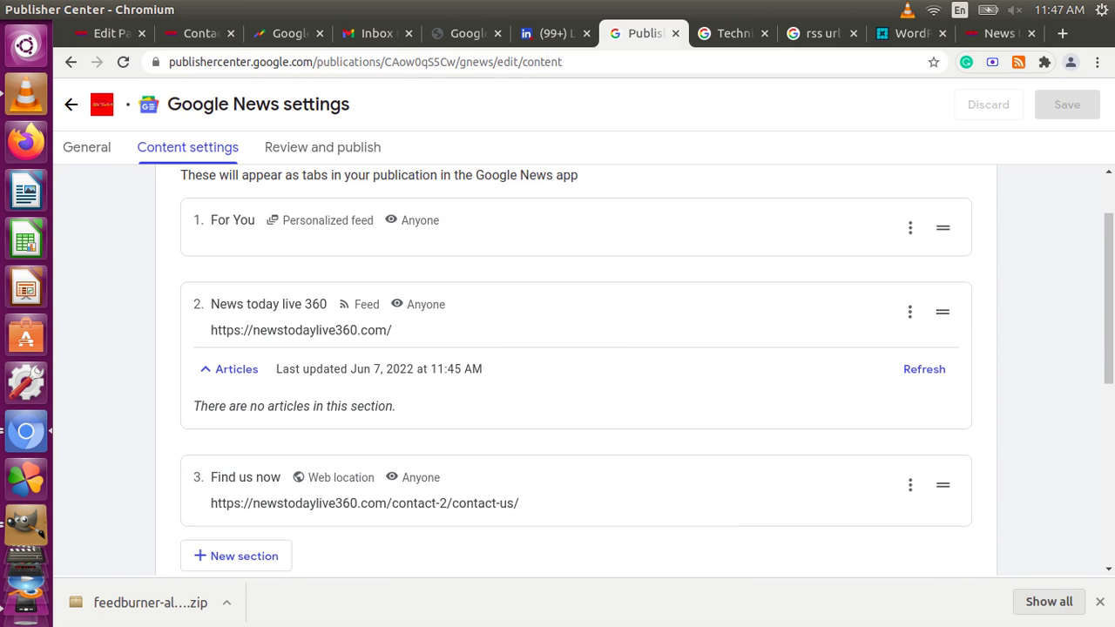
click(909, 311)
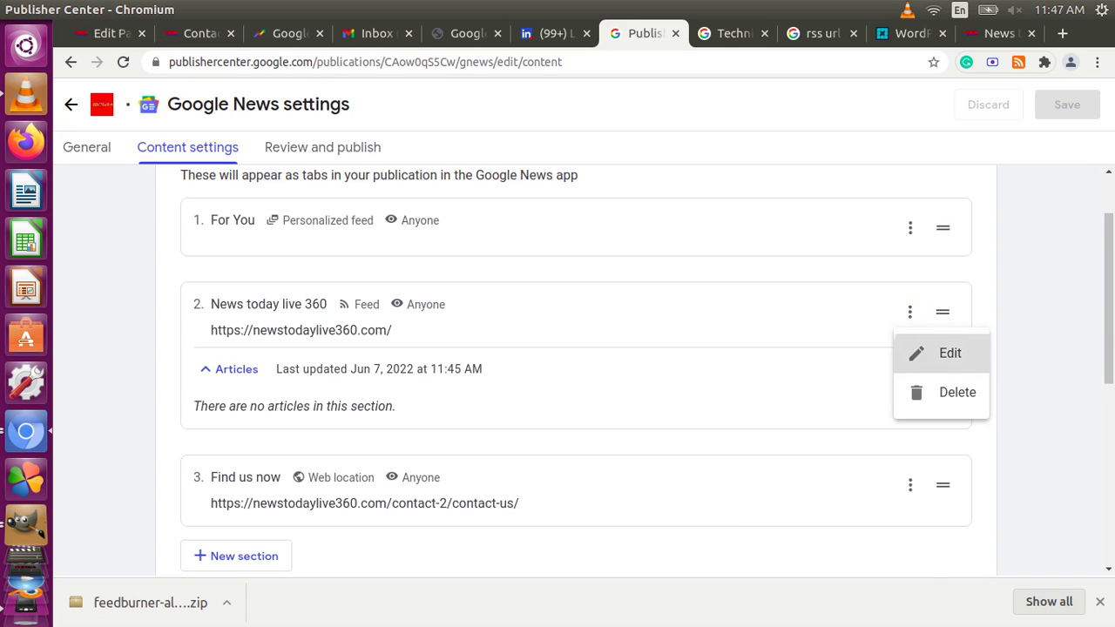
click(942, 354)
click(408, 353)
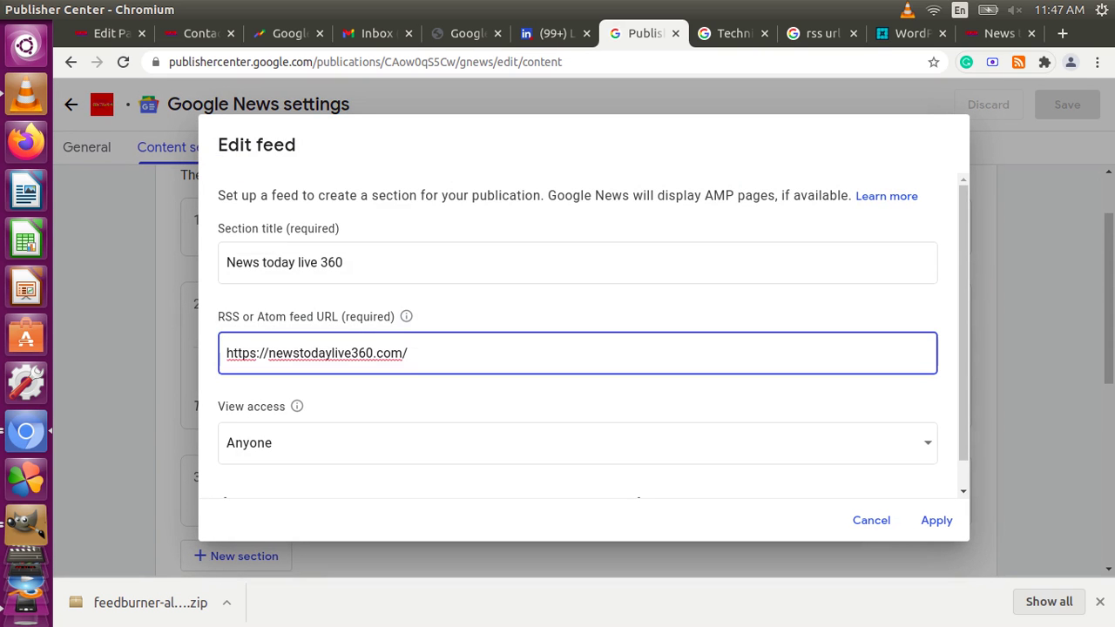
drag(409, 353, 227, 352)
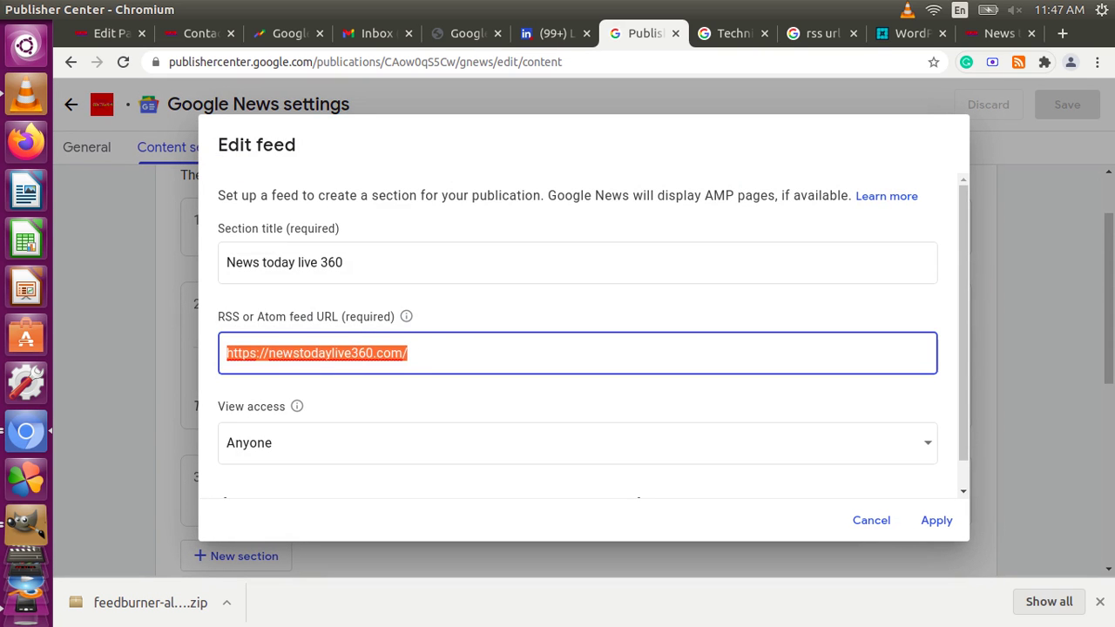
text(https://newstodaylive360.com/contact-2/contact-us/)
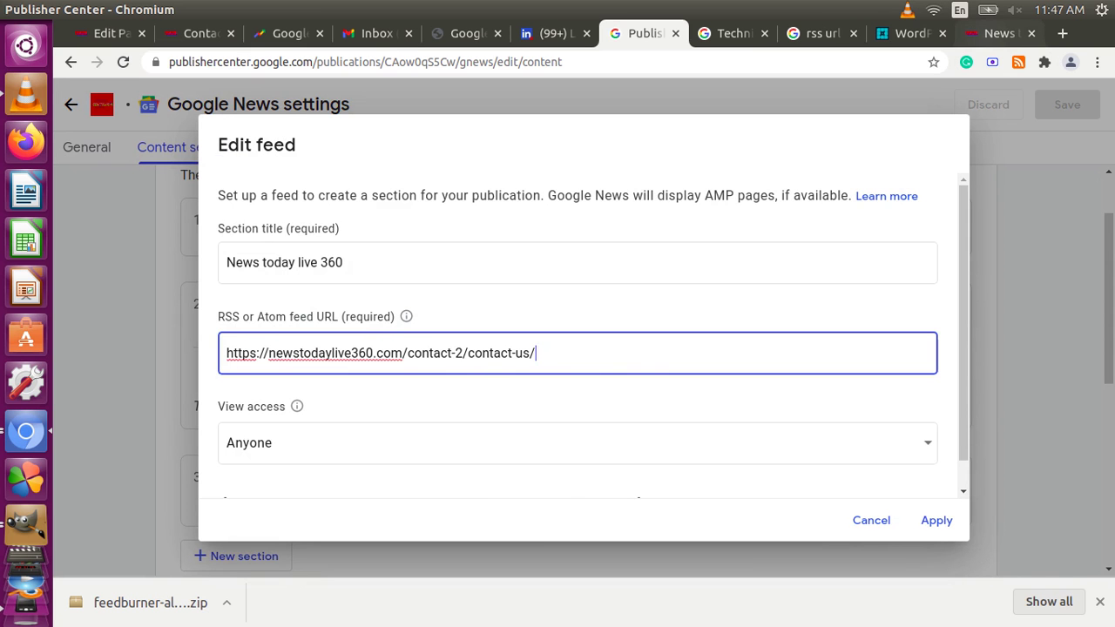
click(997, 33)
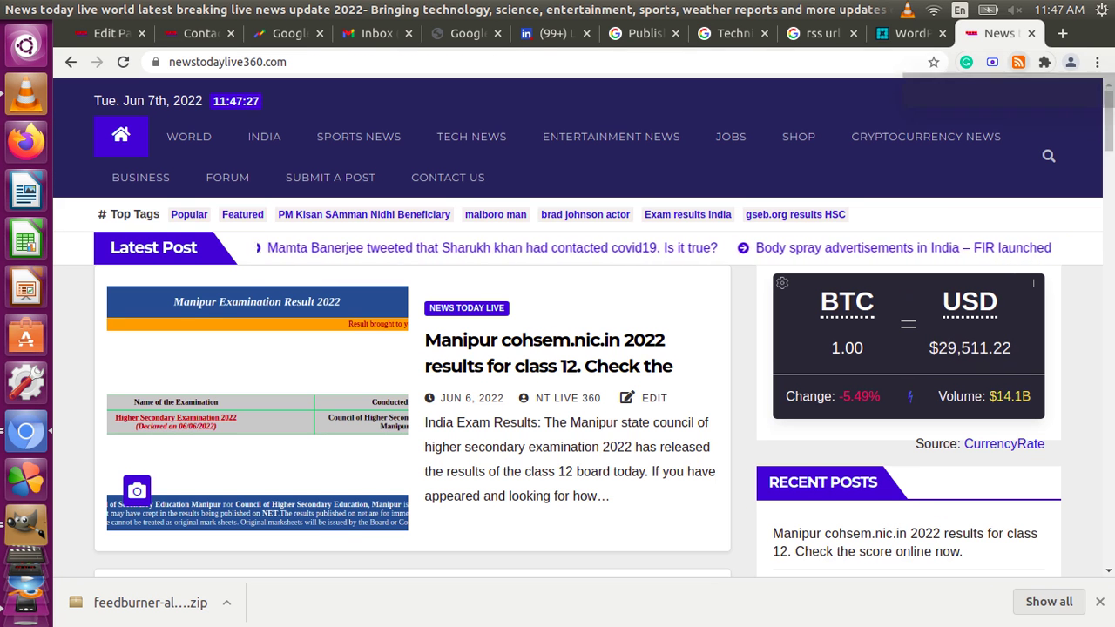
click(1018, 62)
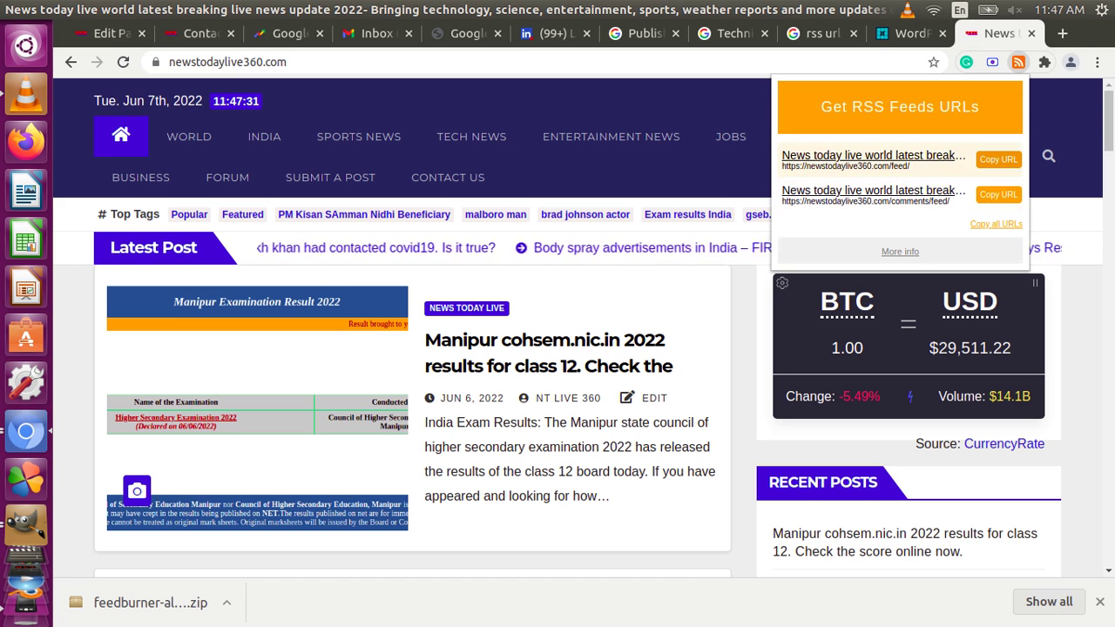
click(998, 159)
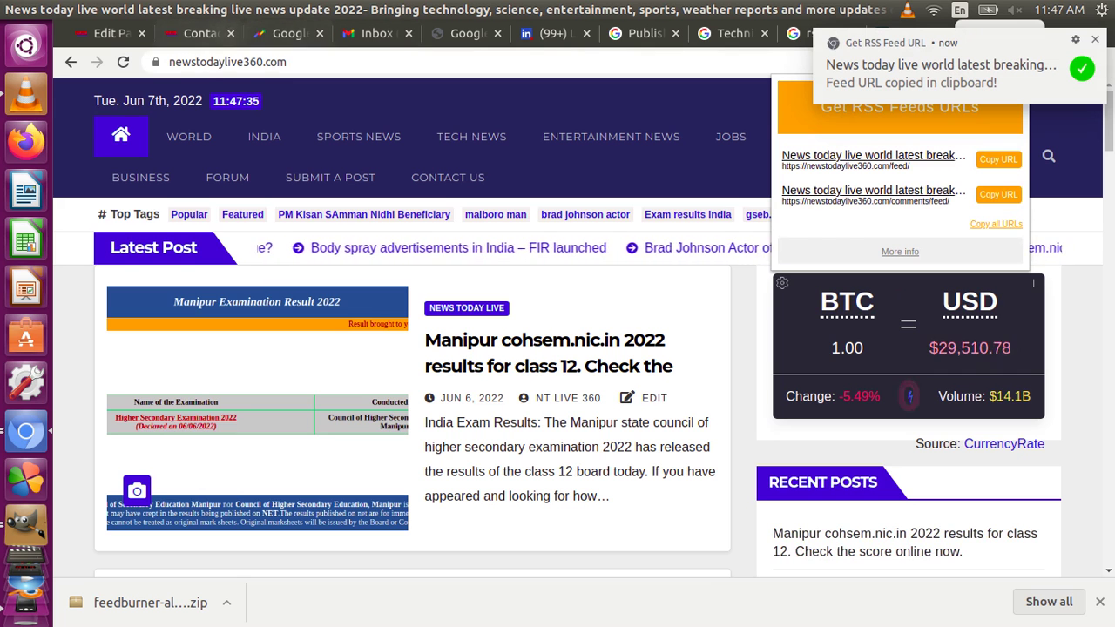
key(ctrl+2)
key(ctrl+1)
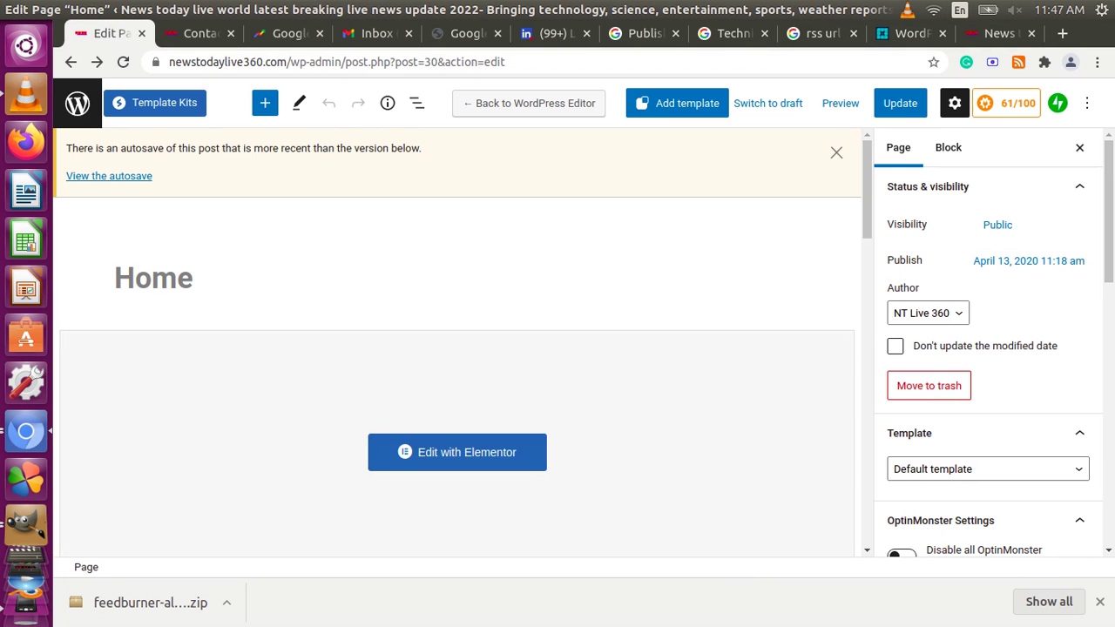
scroll(457, 348, down, 1)
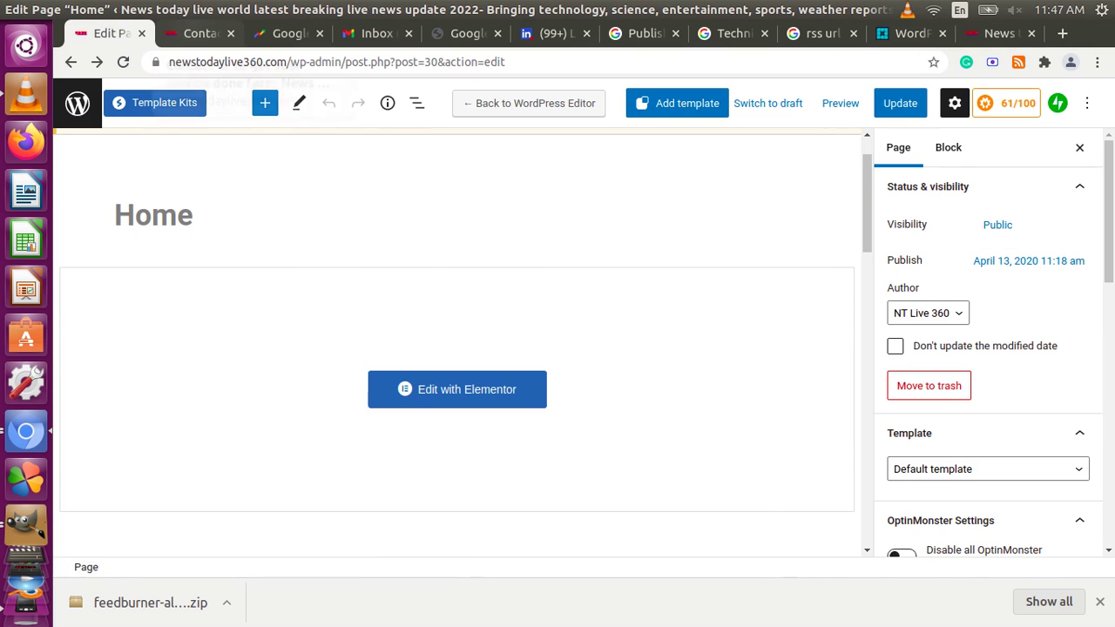
key(ctrl+Tab)
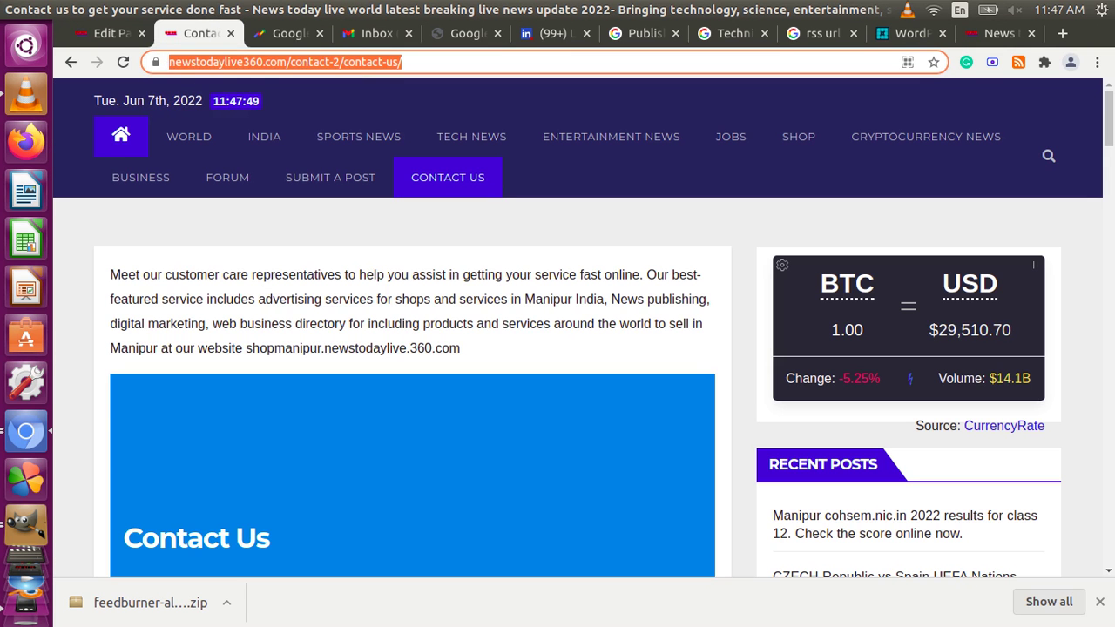
key(ctrl+shift+Tab)
scroll(457, 409, down, 4)
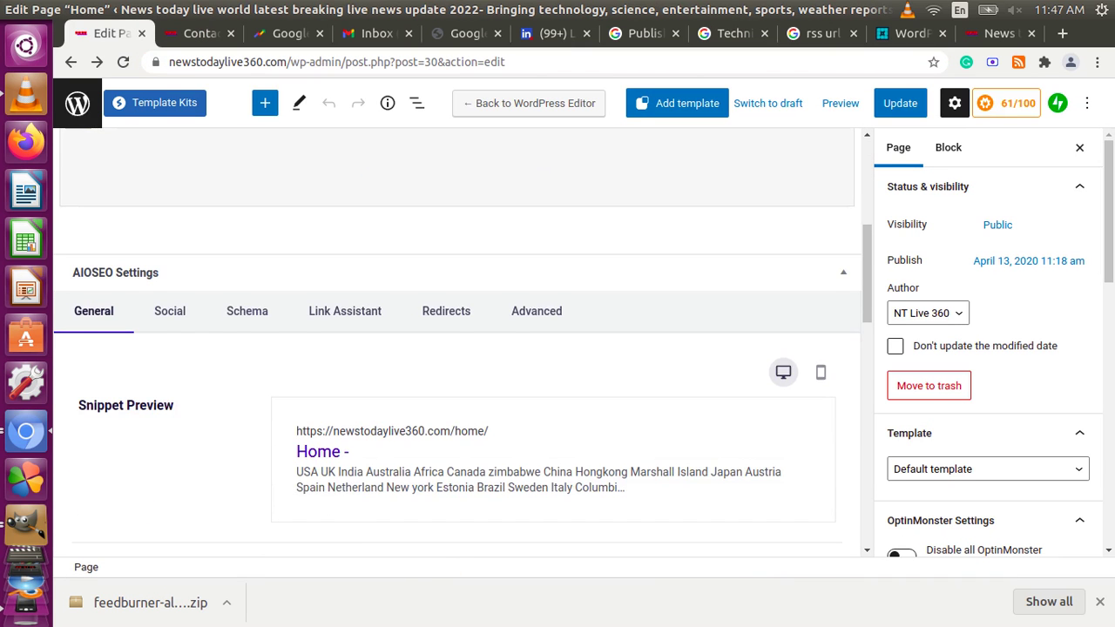
scroll(457, 391, down, 3)
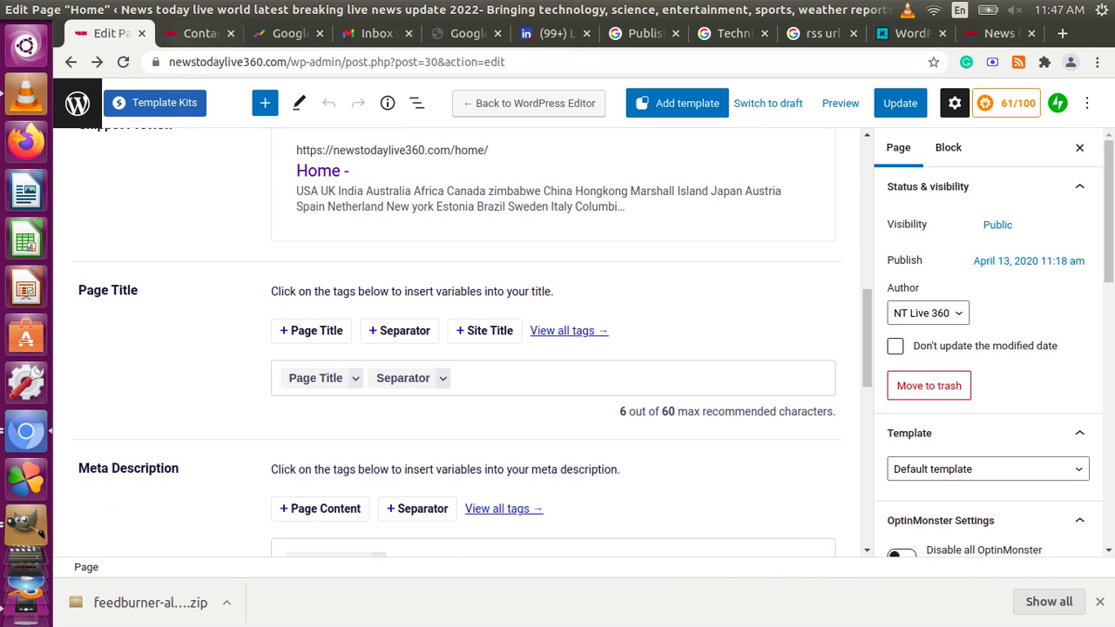
key(ctrl+Tab)
key(ctrl+shift+Tab)
scroll(993, 349, down, 3)
scroll(993, 348, down, 5)
scroll(992, 348, down, 1)
scroll(993, 348, down, 1)
scroll(992, 348, up, 5)
scroll(992, 348, up, 3)
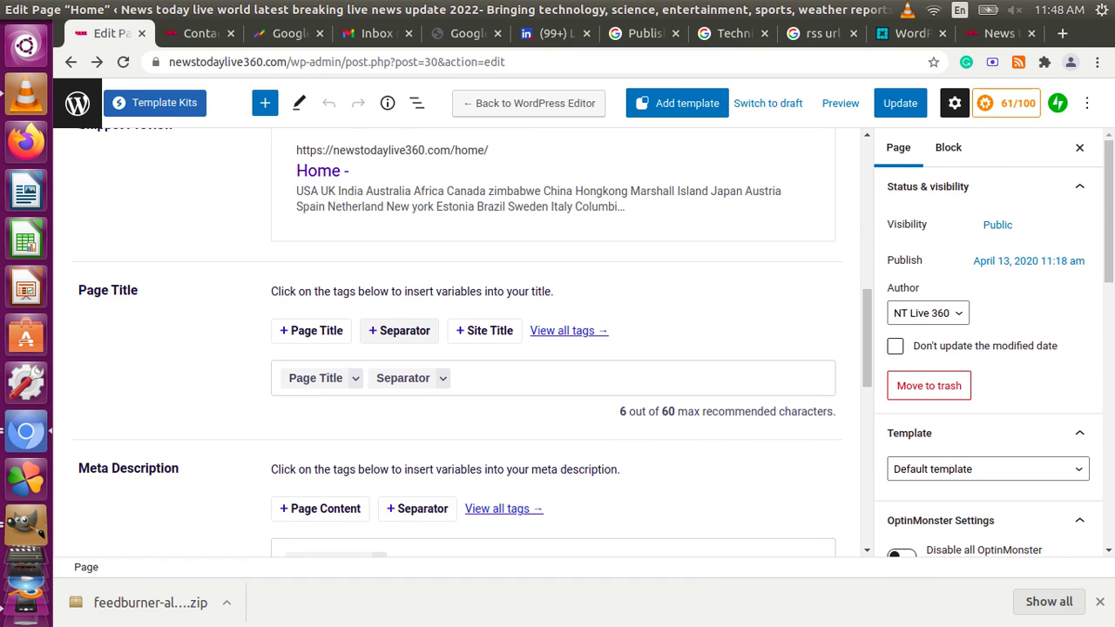
scroll(453, 349, up, 5)
scroll(452, 349, up, 2)
scroll(453, 348, up, 4)
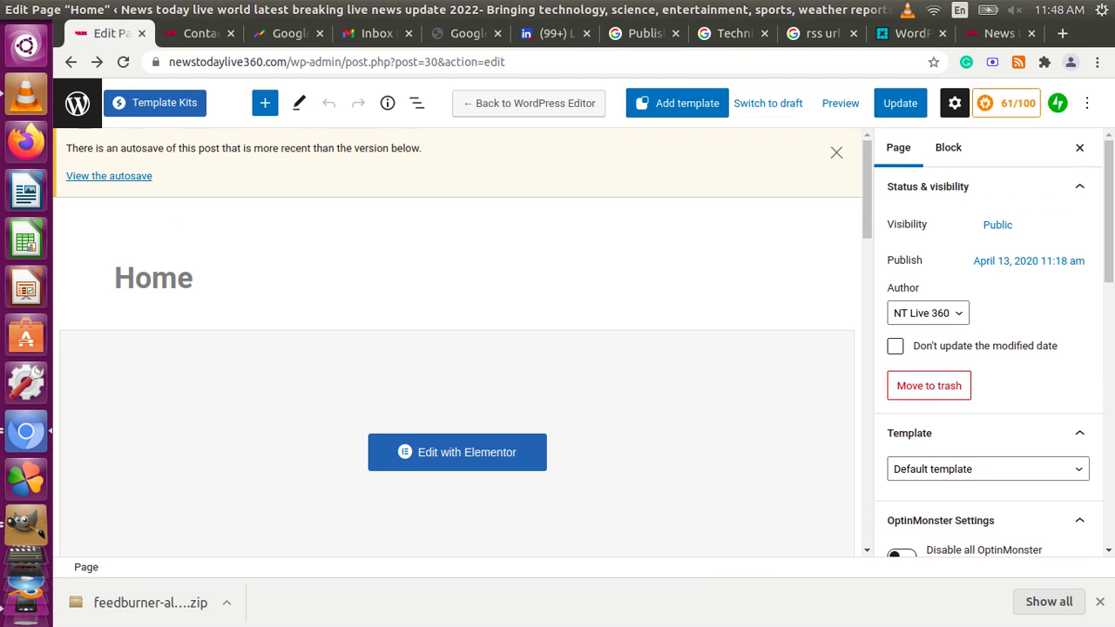
click(645, 33)
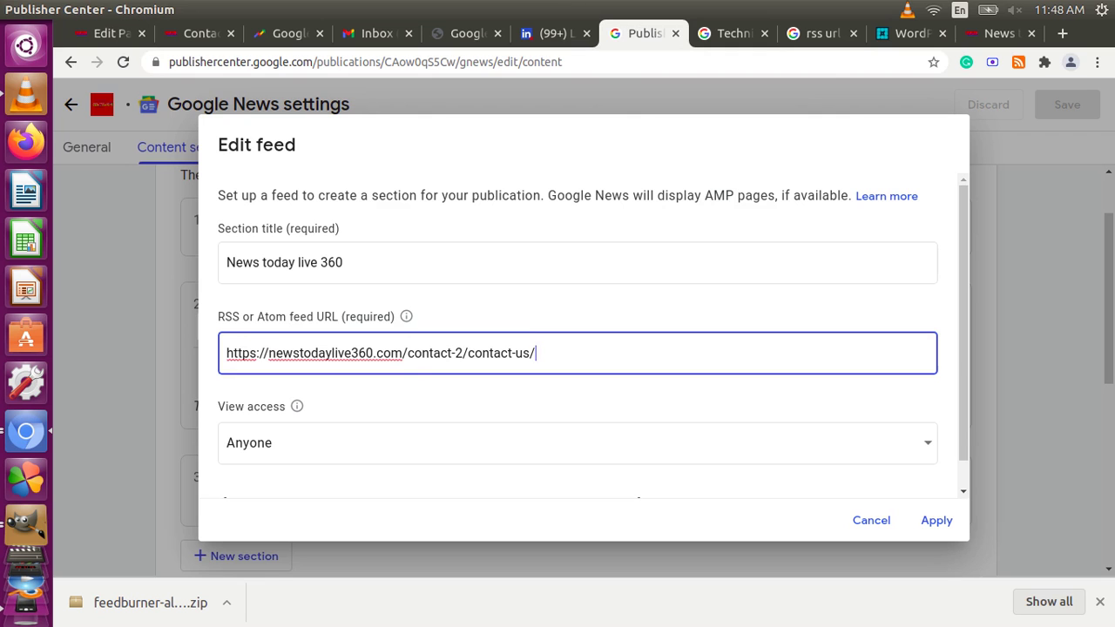
key(ctrl+v)
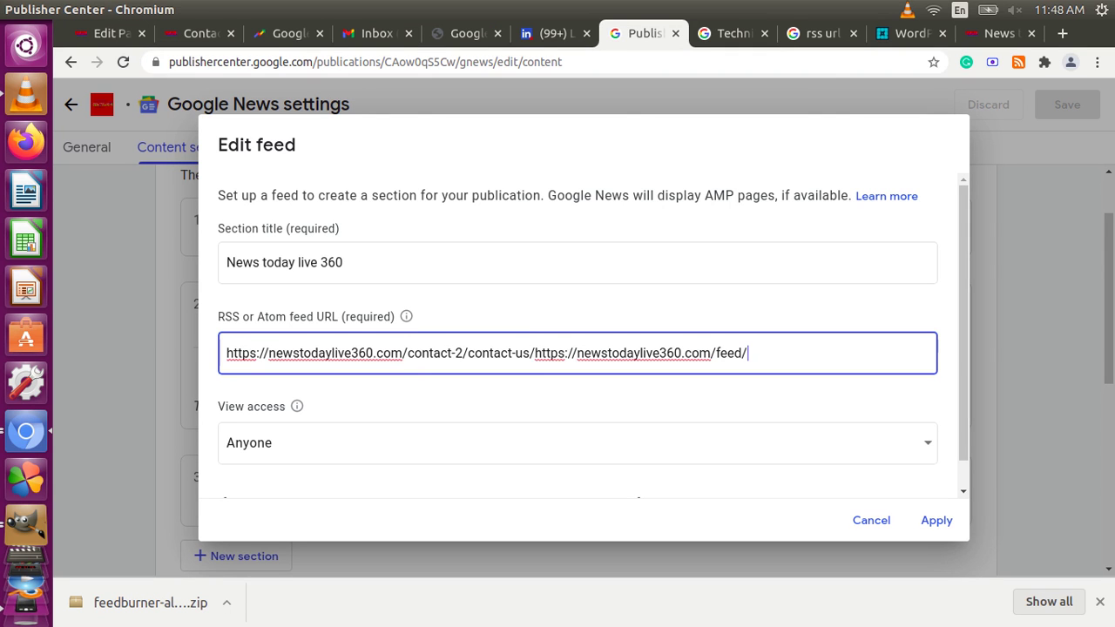
key(ctrl+a)
key(ctrl+v)
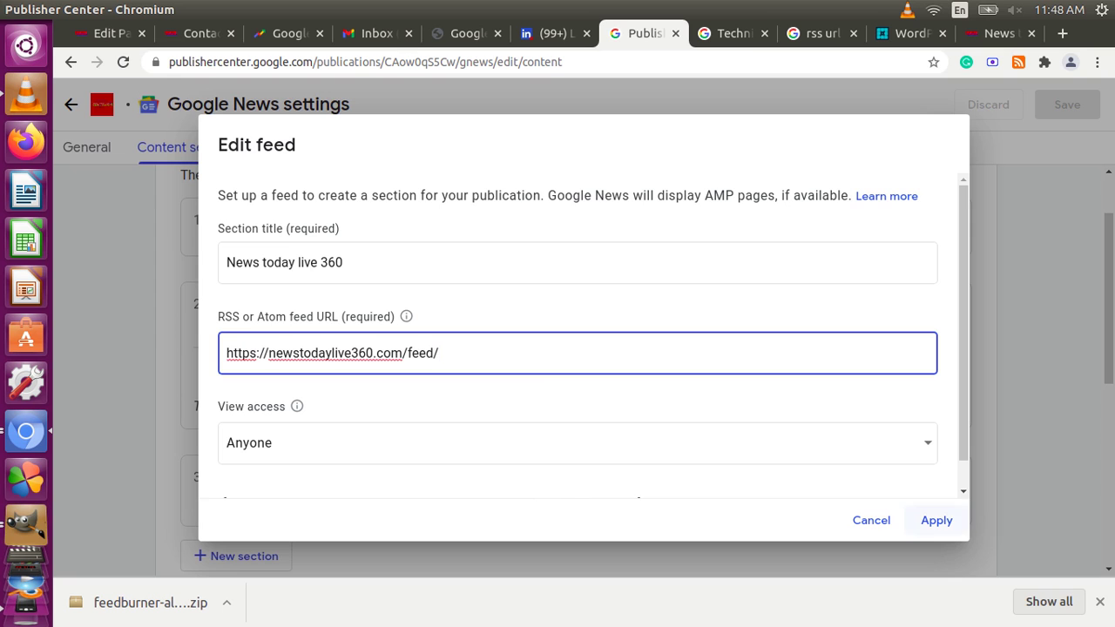
click(936, 520)
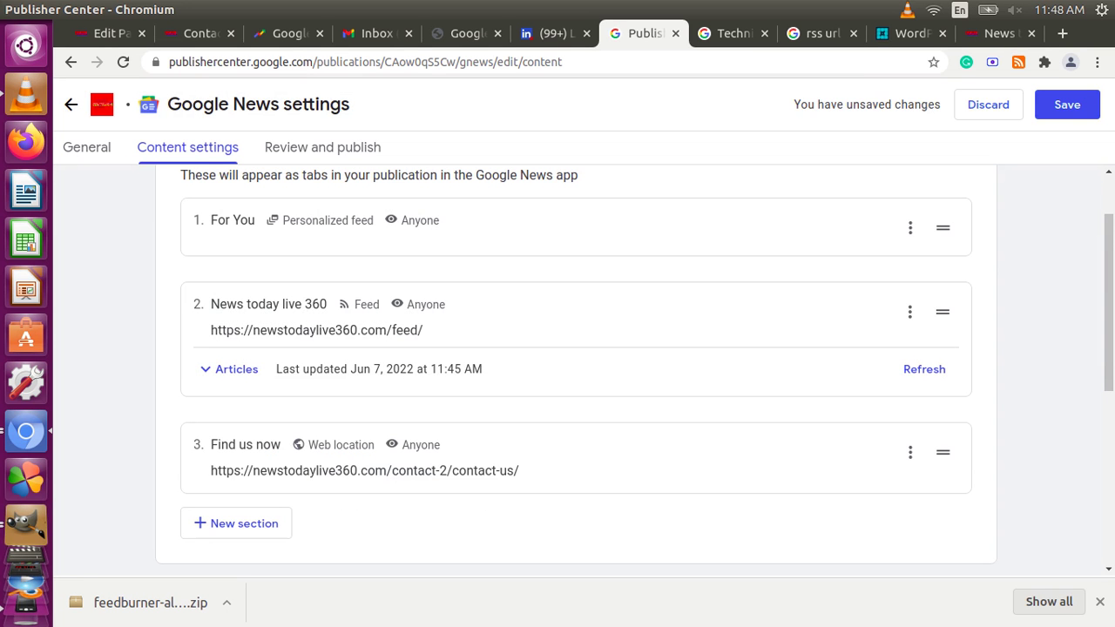
Refresh the section's articles several times and save the publication
click(924, 368)
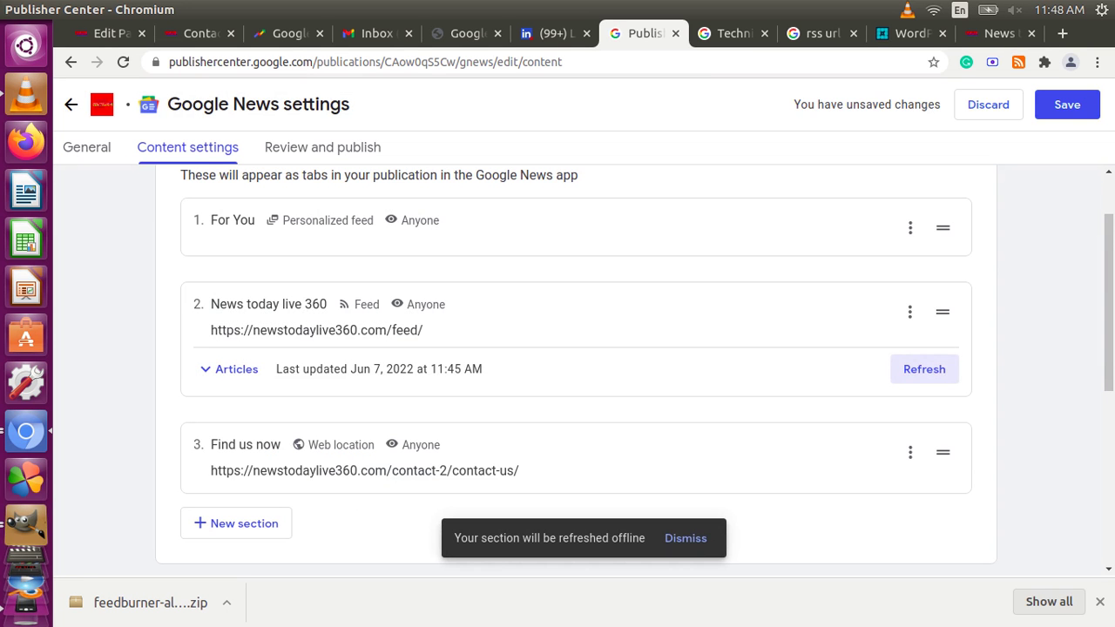
click(924, 368)
click(923, 369)
click(924, 368)
click(924, 369)
click(924, 368)
click(1066, 105)
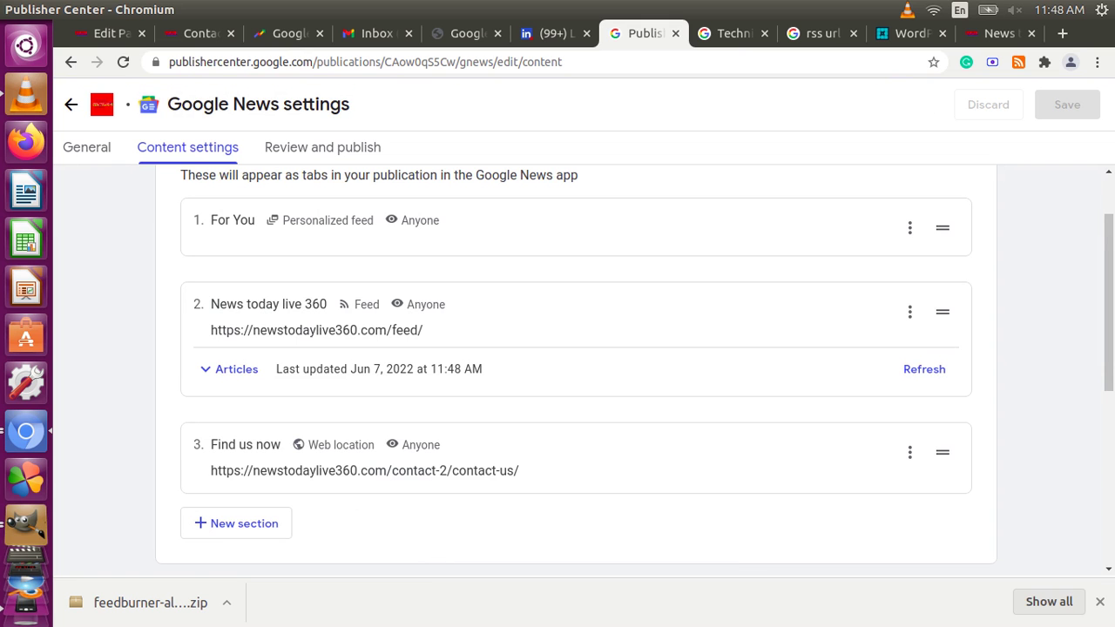
scroll(575, 365, down, 5)
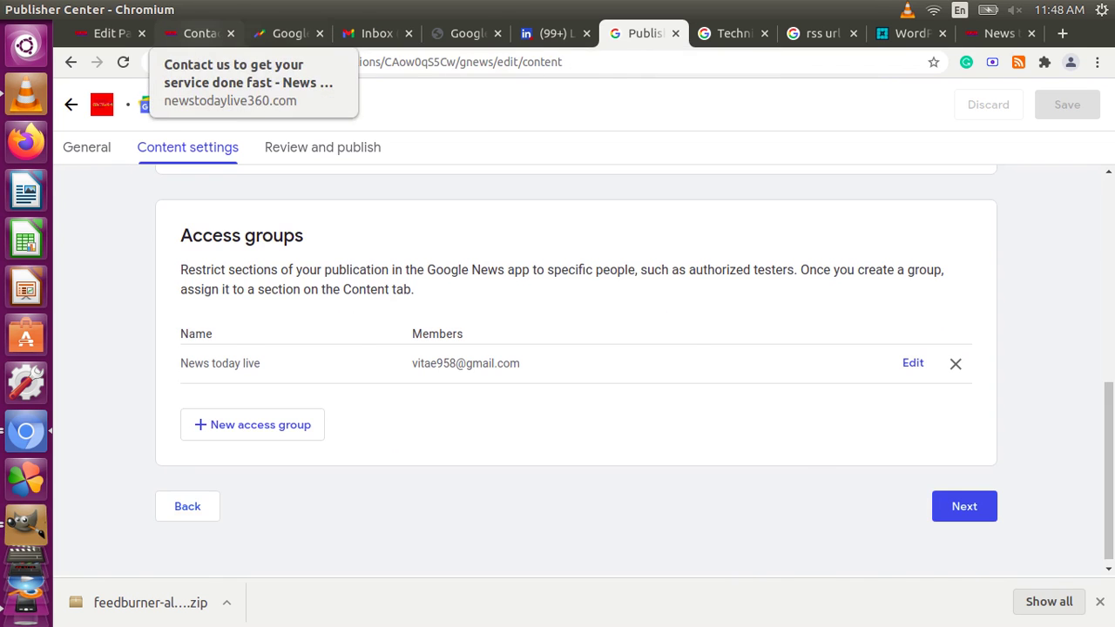
Glance at the contact-us page and RSS feed search results, then reload Publisher Center's Google News settings
click(198, 33)
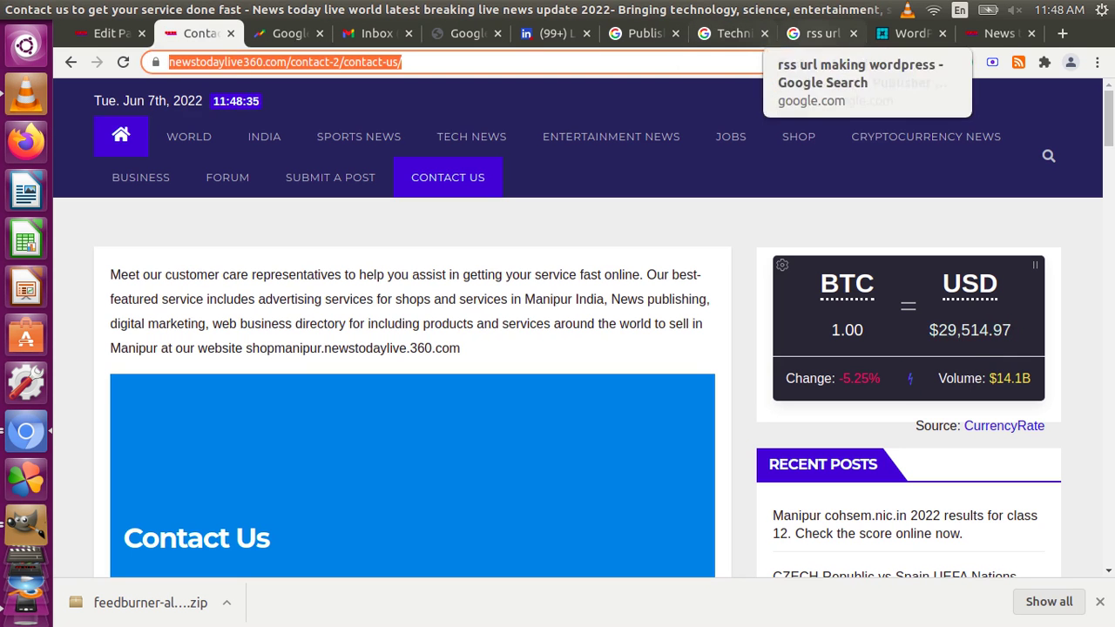
click(818, 33)
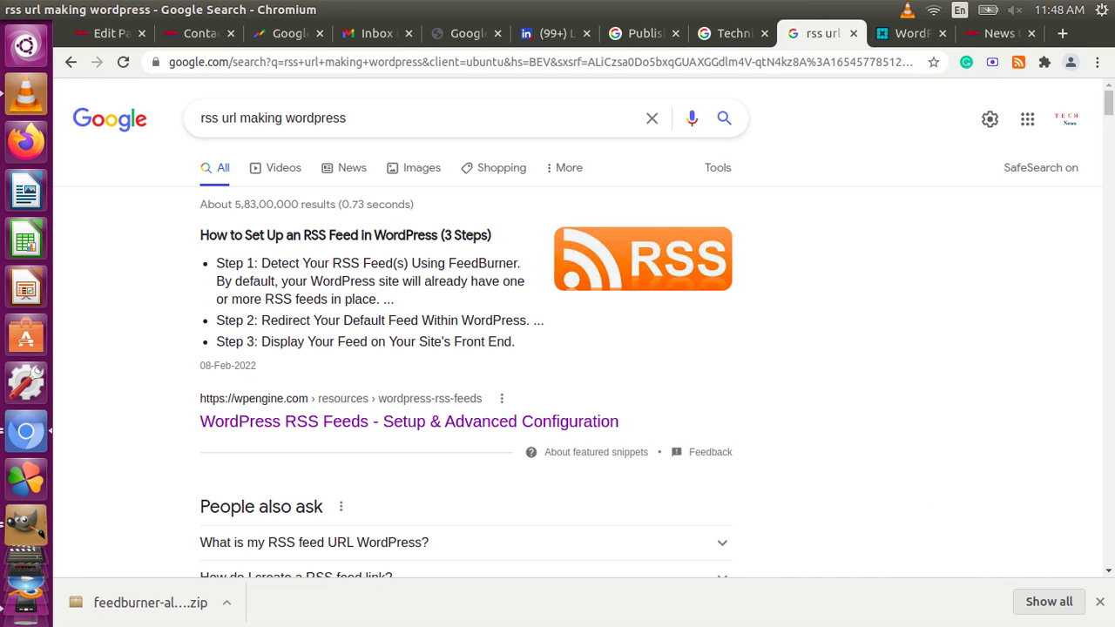
click(644, 33)
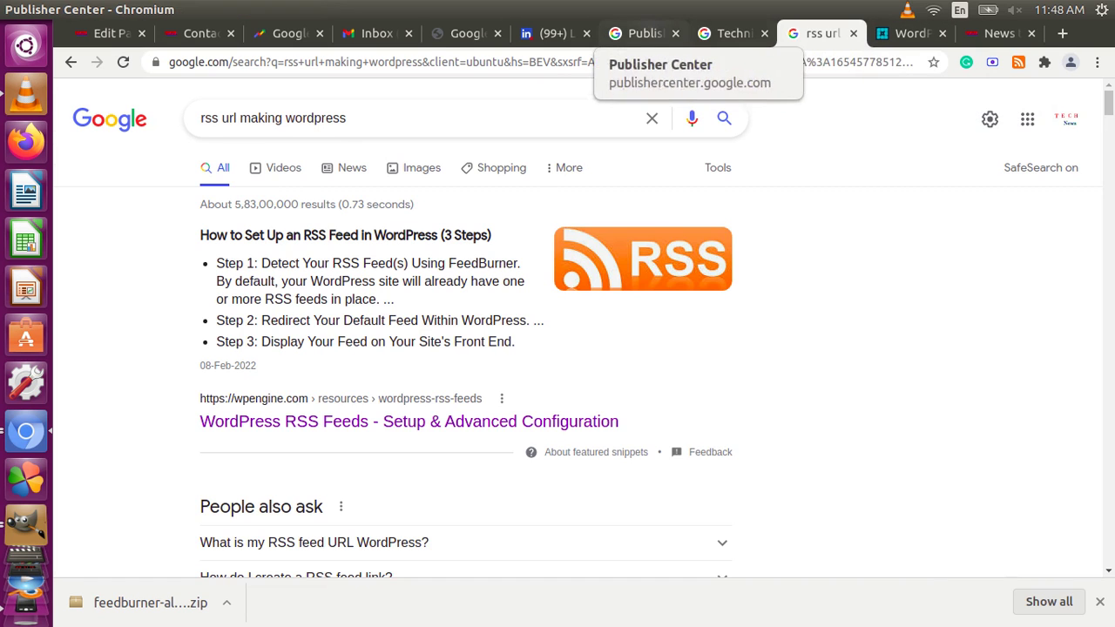
key(F5)
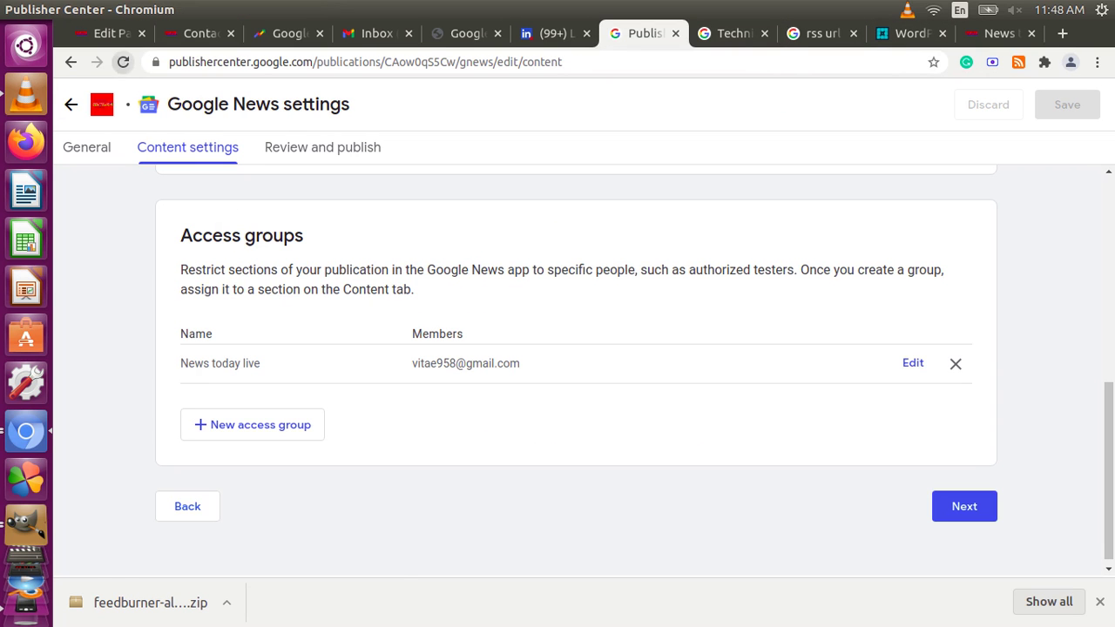
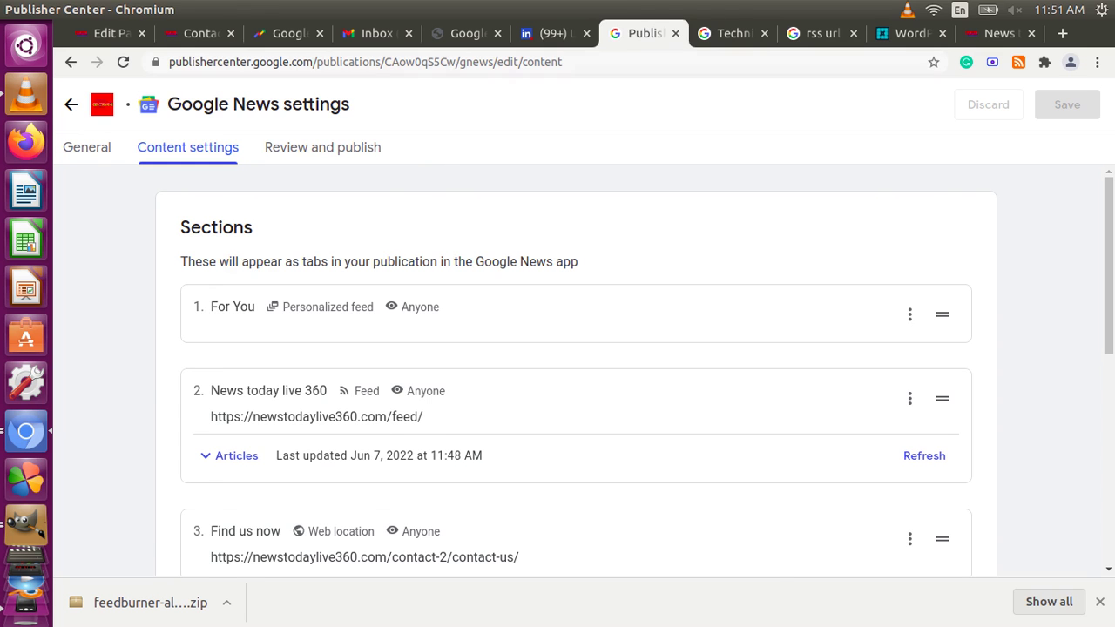
Look through the open feed-requirements help, WordPress RSS article and RSS search tabs
click(731, 33)
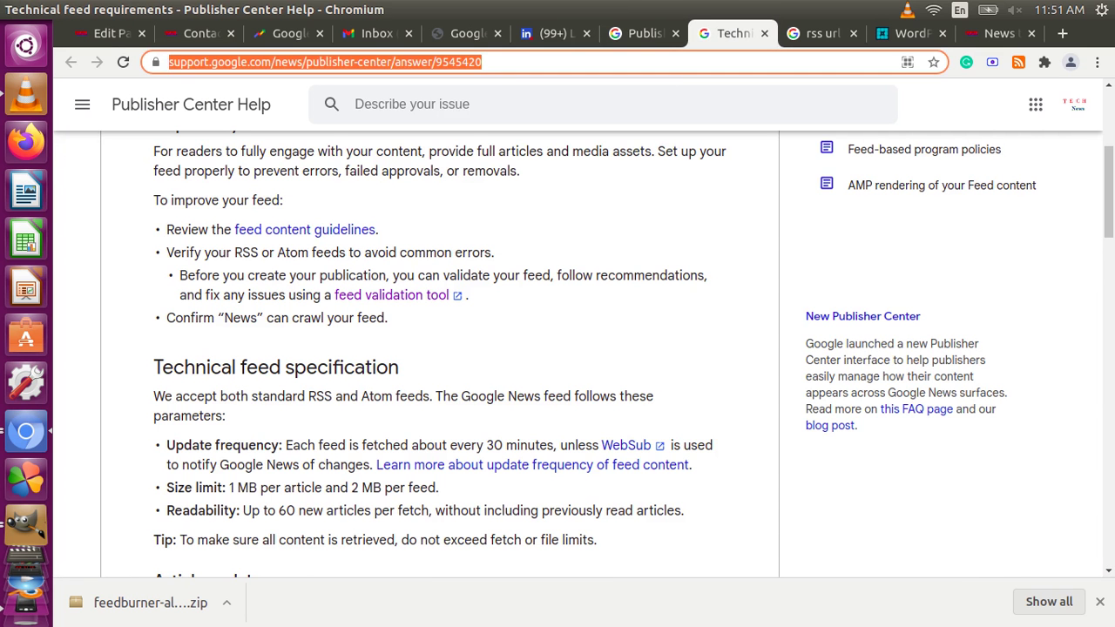
click(910, 33)
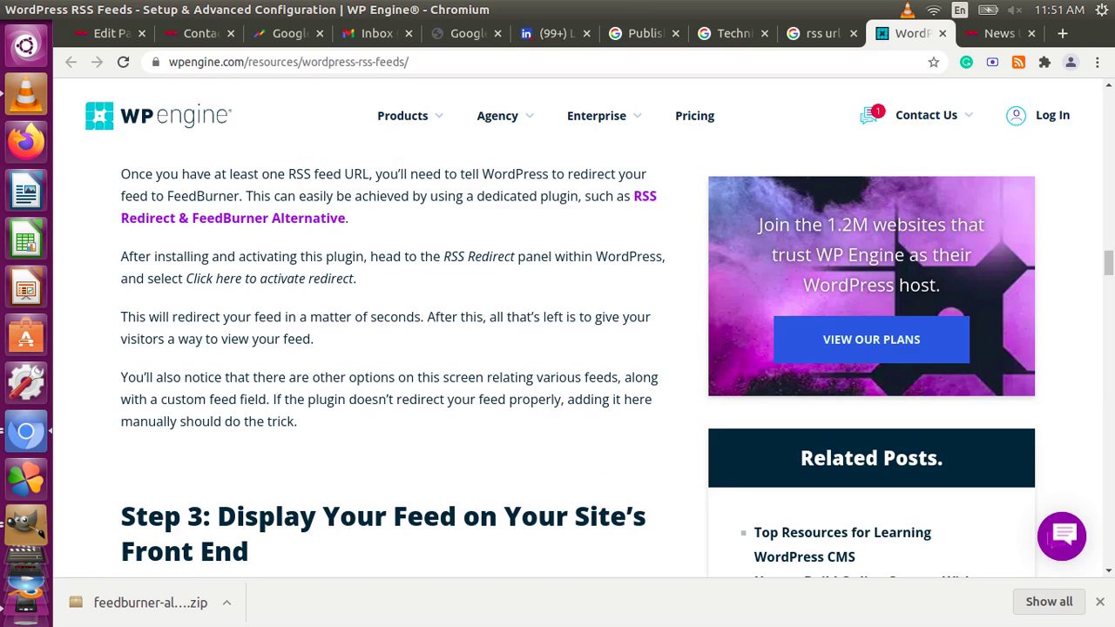
click(818, 33)
Search 'feedburner google' from the address bar to reach FeedBurner's My Feeds page
click(818, 62)
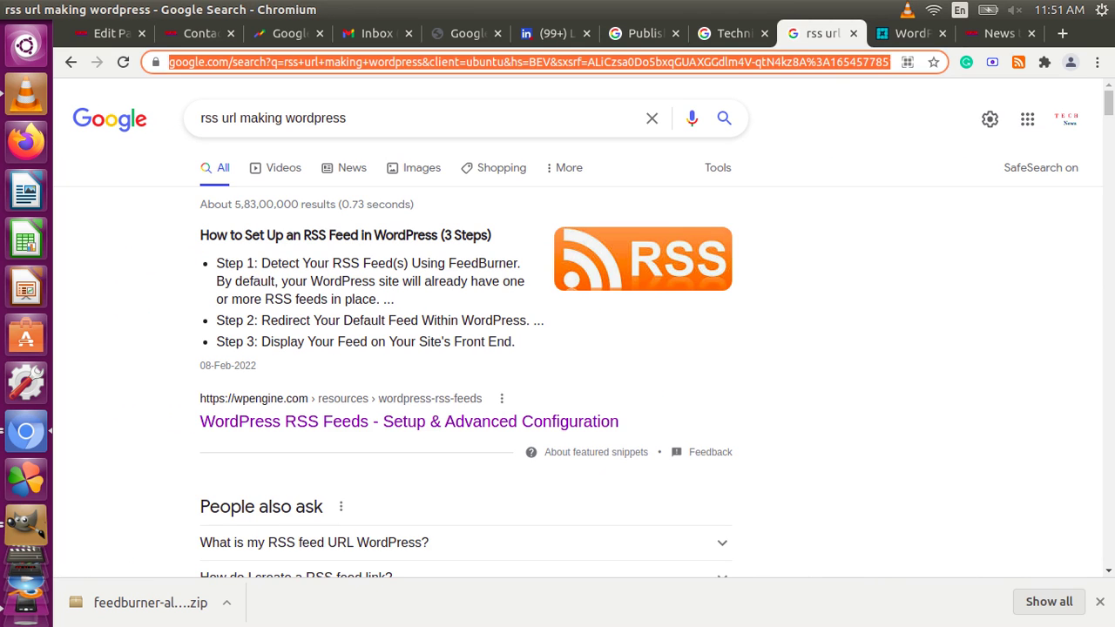
text(feedbru)
key(BackSpace)
key(BackSpace)
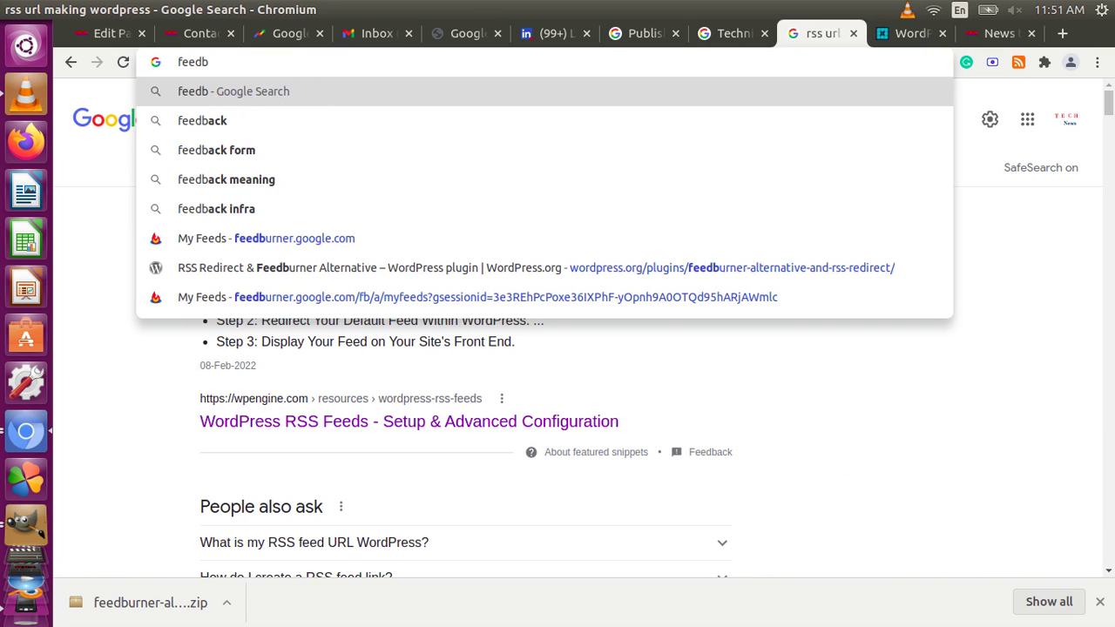
text(urner googl)
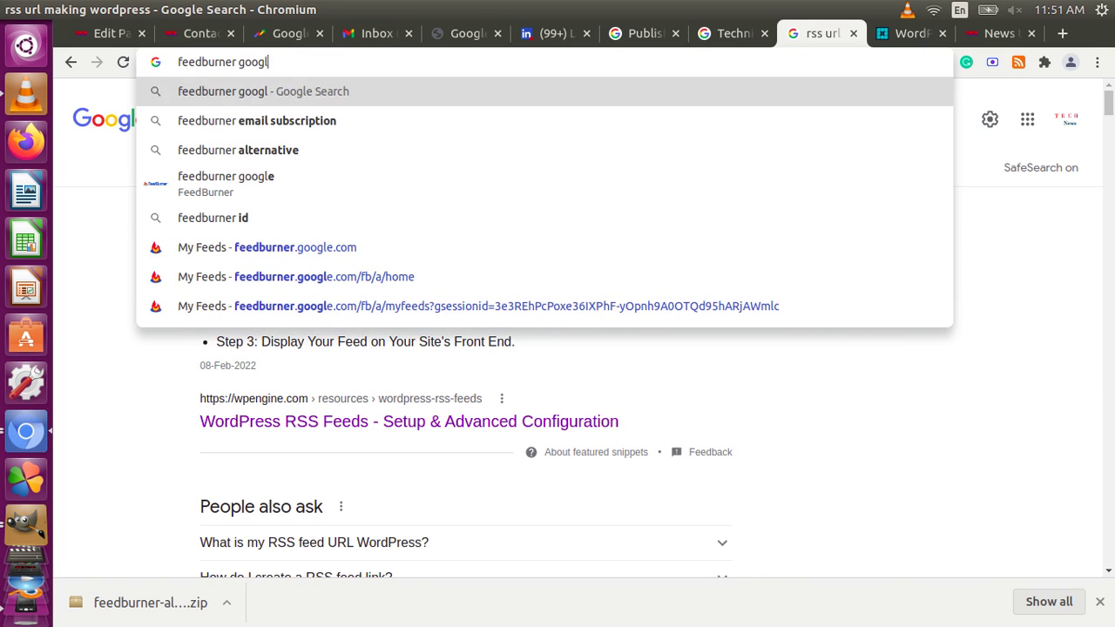
text(e)
key(Return)
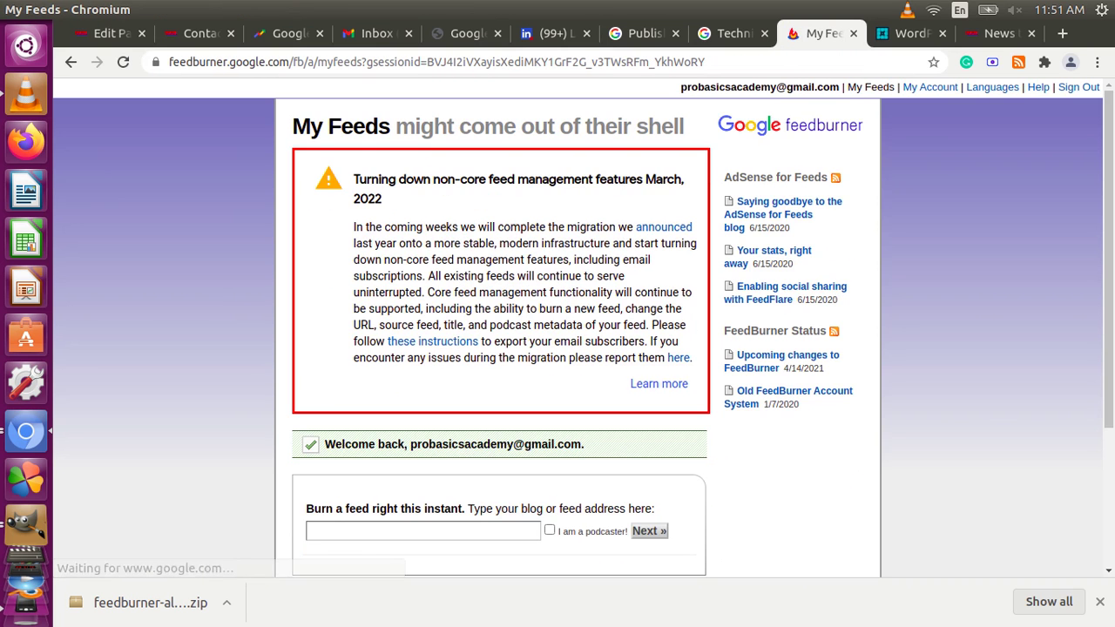
scroll(583, 329, down, 1)
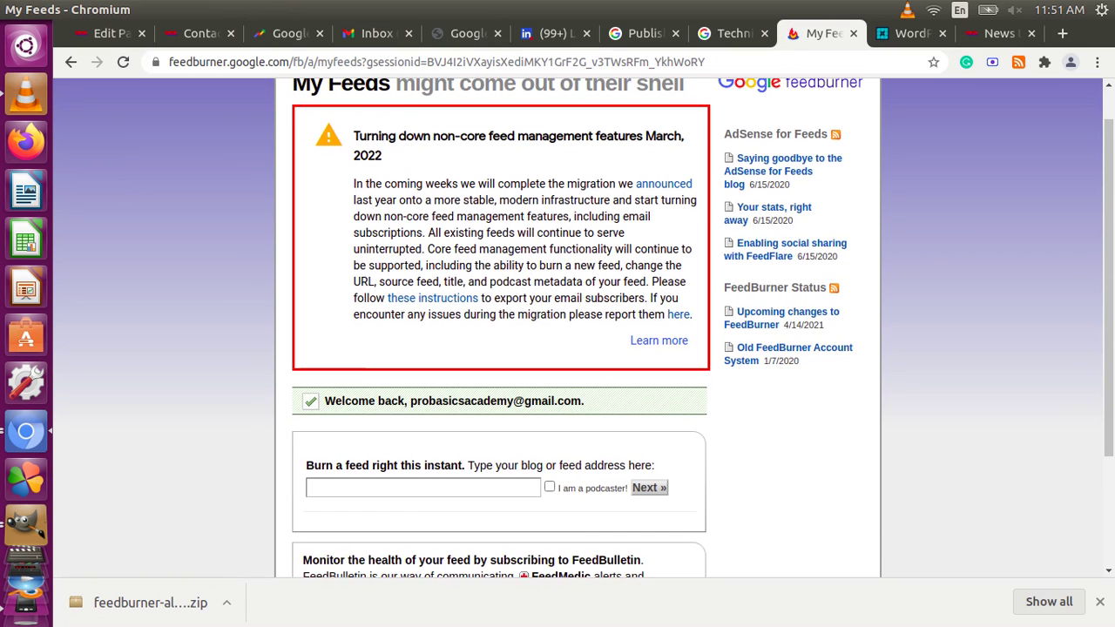
scroll(577, 329, down, 2)
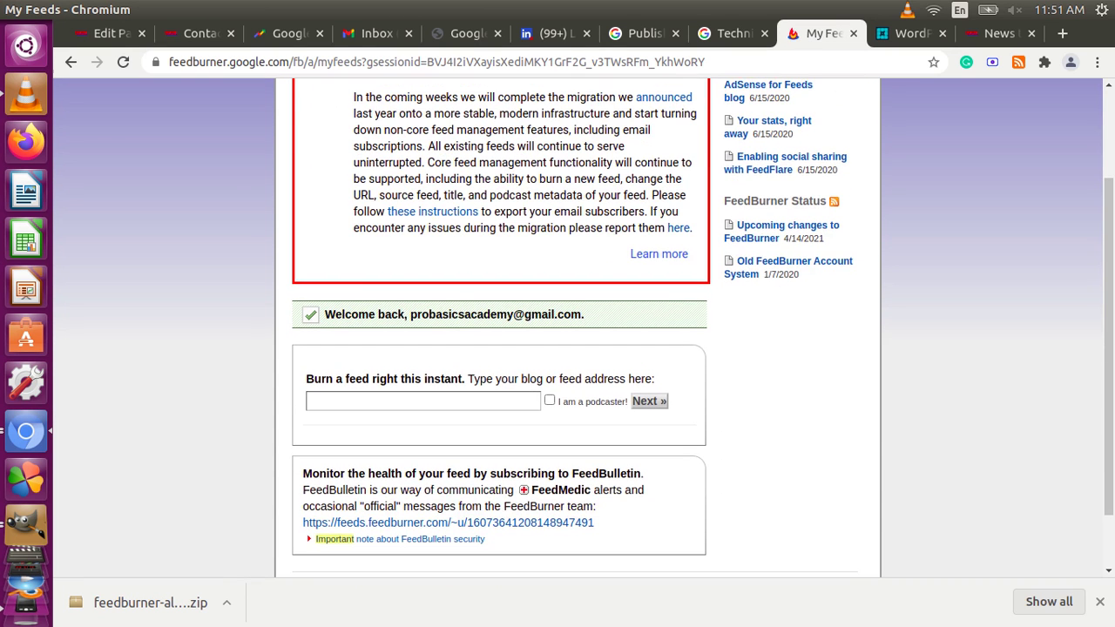
click(422, 400)
text(https://newstodaylive360.com/feed/)
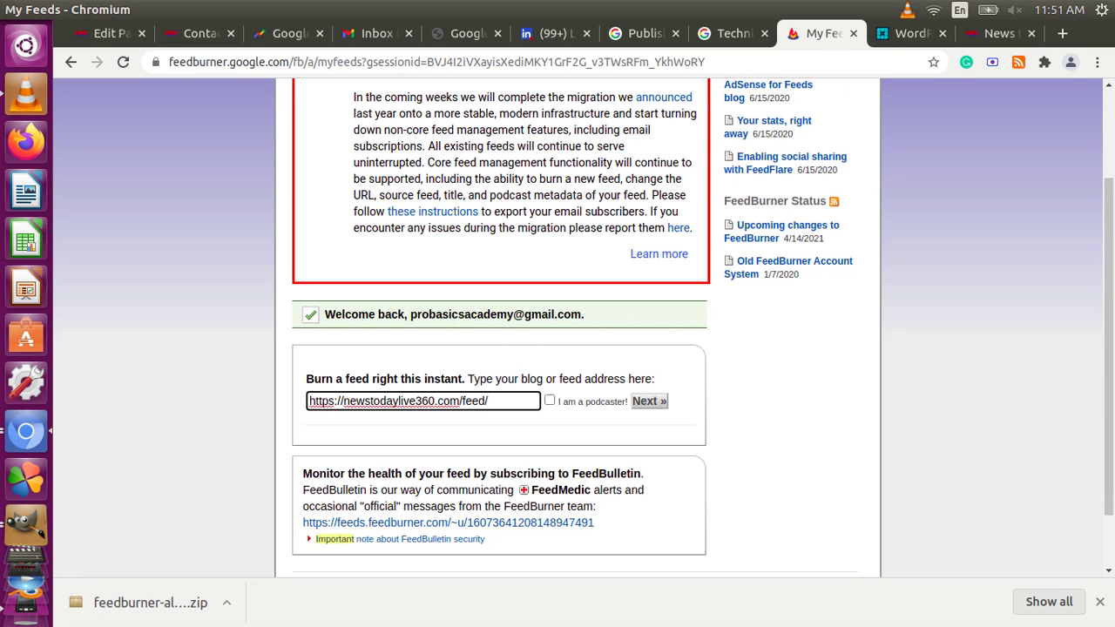
key(ctrl+shift+Left)
key(BackSpace)
key(Return)
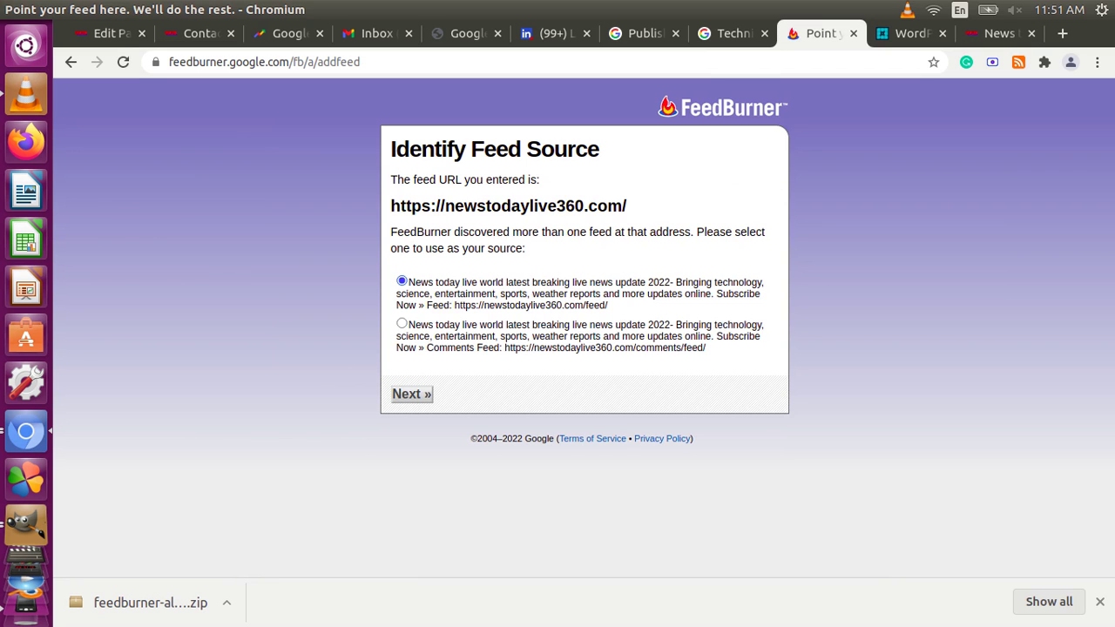
key(Return)
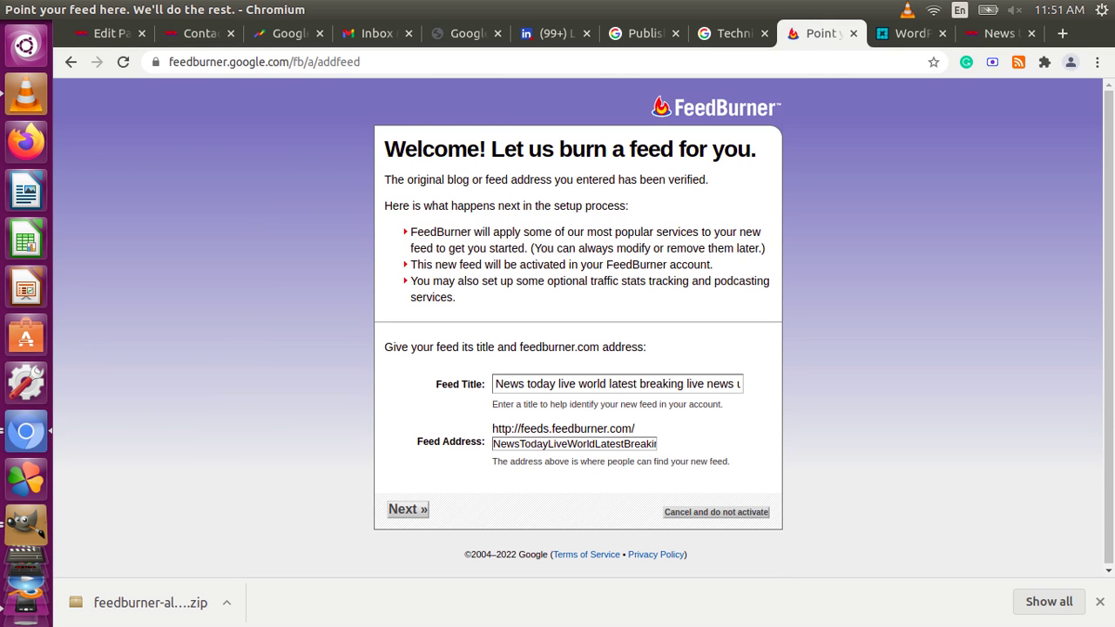
key(Return)
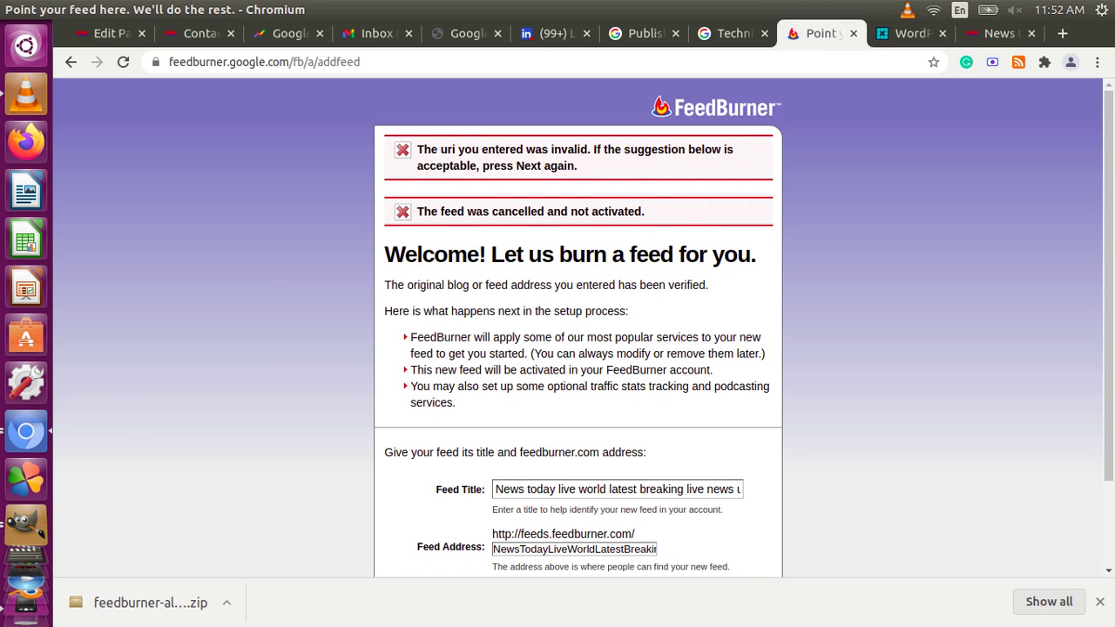
Replace the Feed Address with the pasted site feed URL and resubmit the form
scroll(579, 328, down, 1)
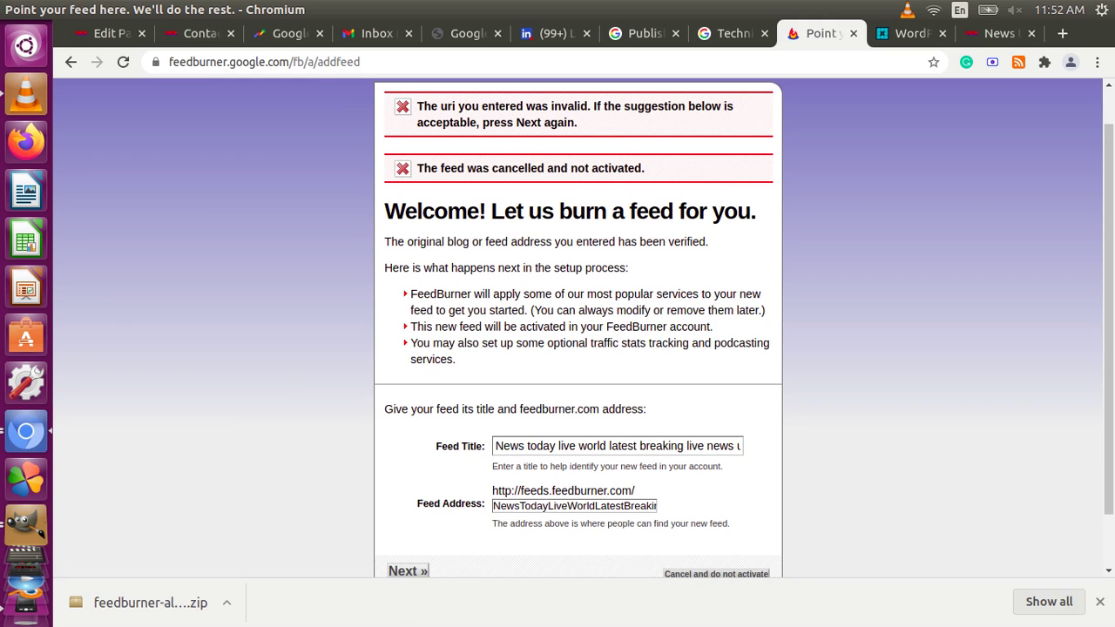
click(616, 506)
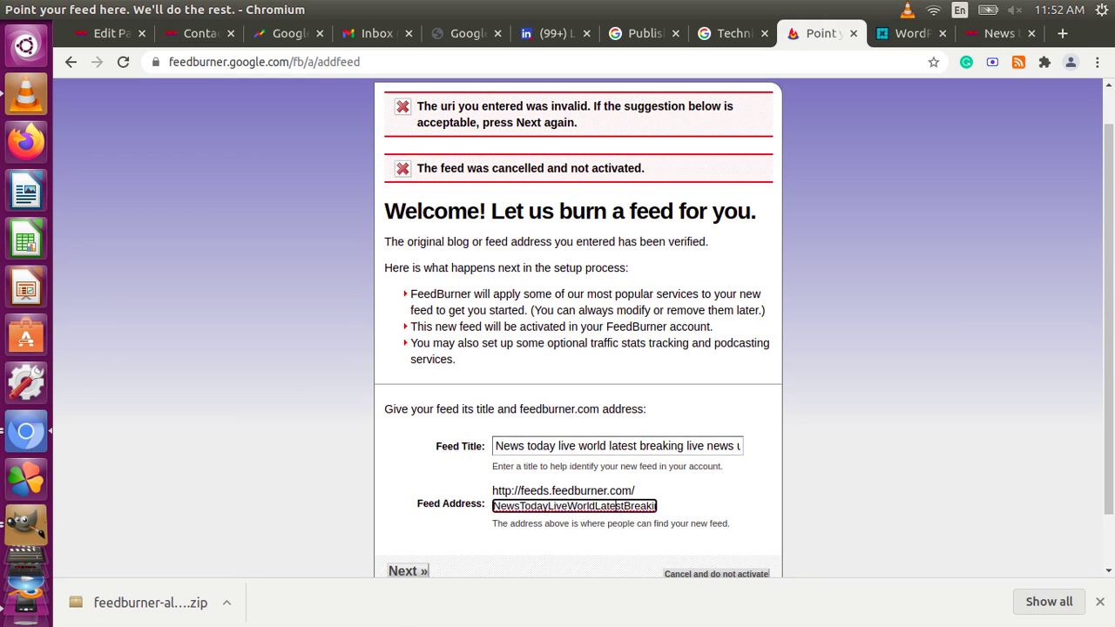
key(ctrl+a)
key(ctrl+v)
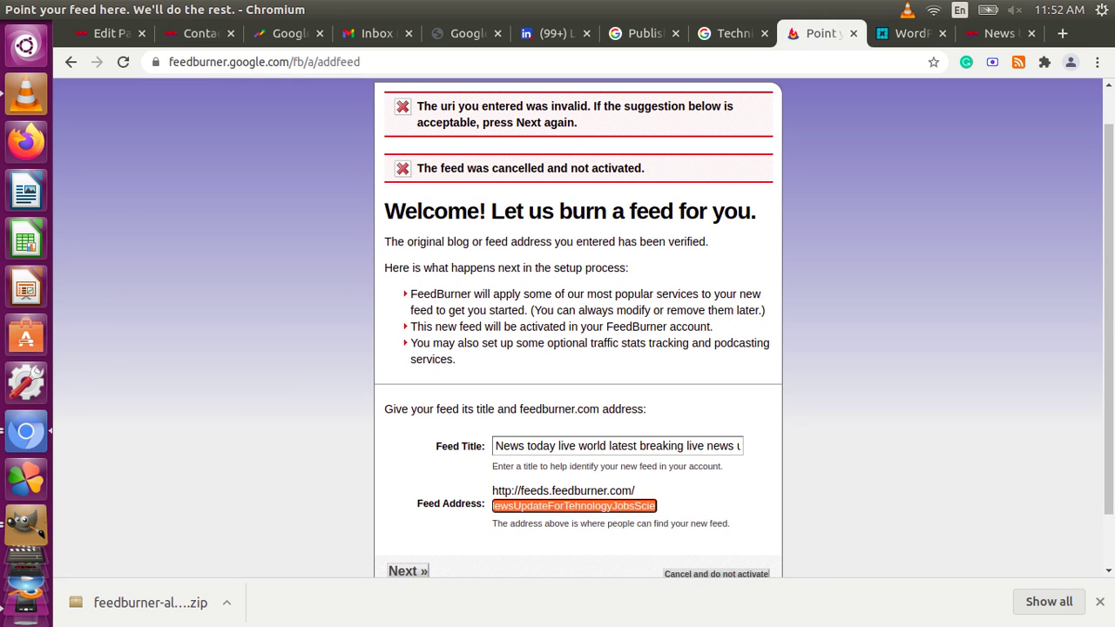
click(634, 506)
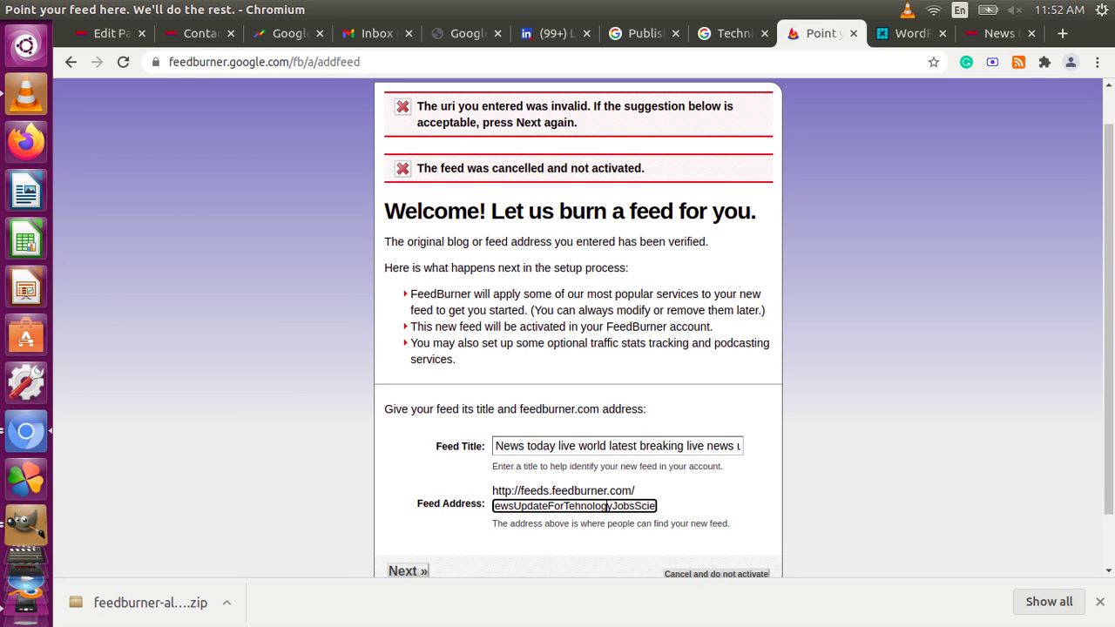
key(ctrl+a)
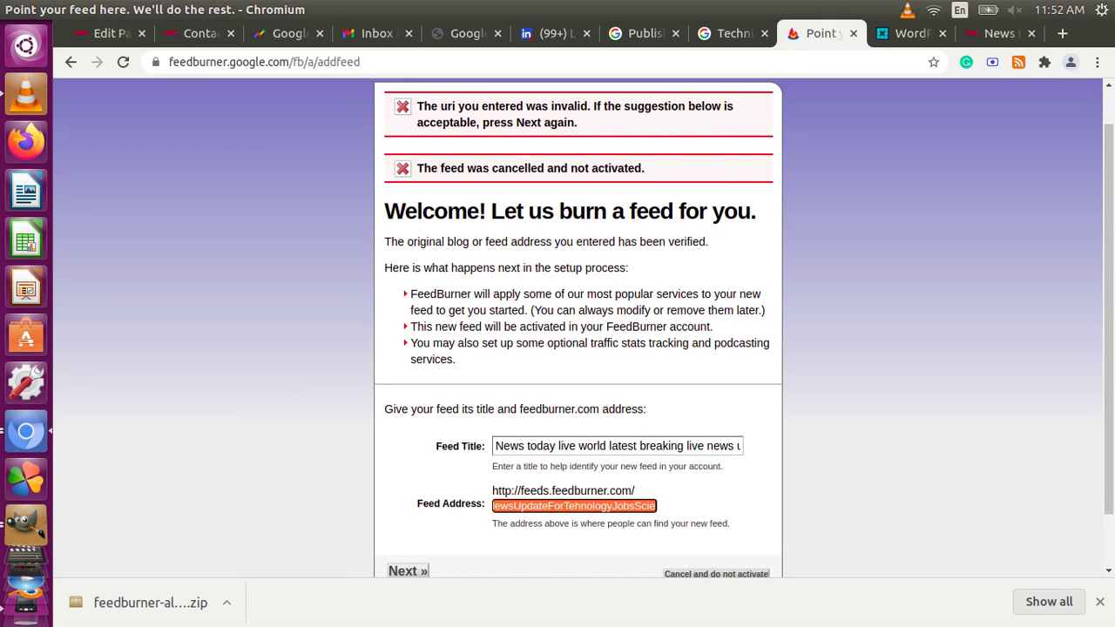
key(ctrl+v)
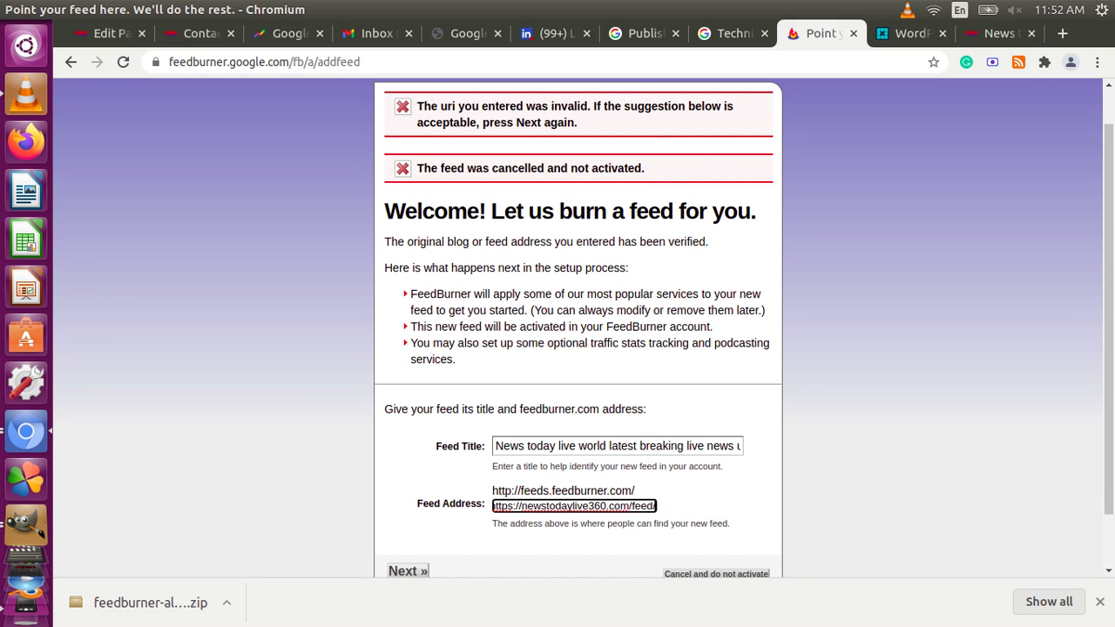
scroll(578, 329, down, 1)
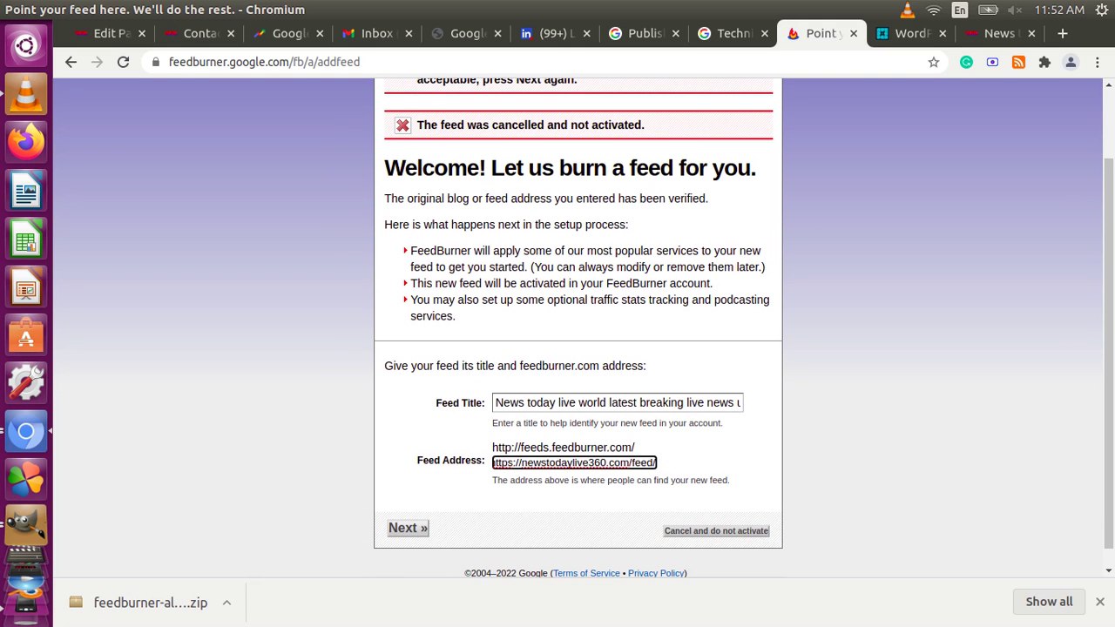
key(Return)
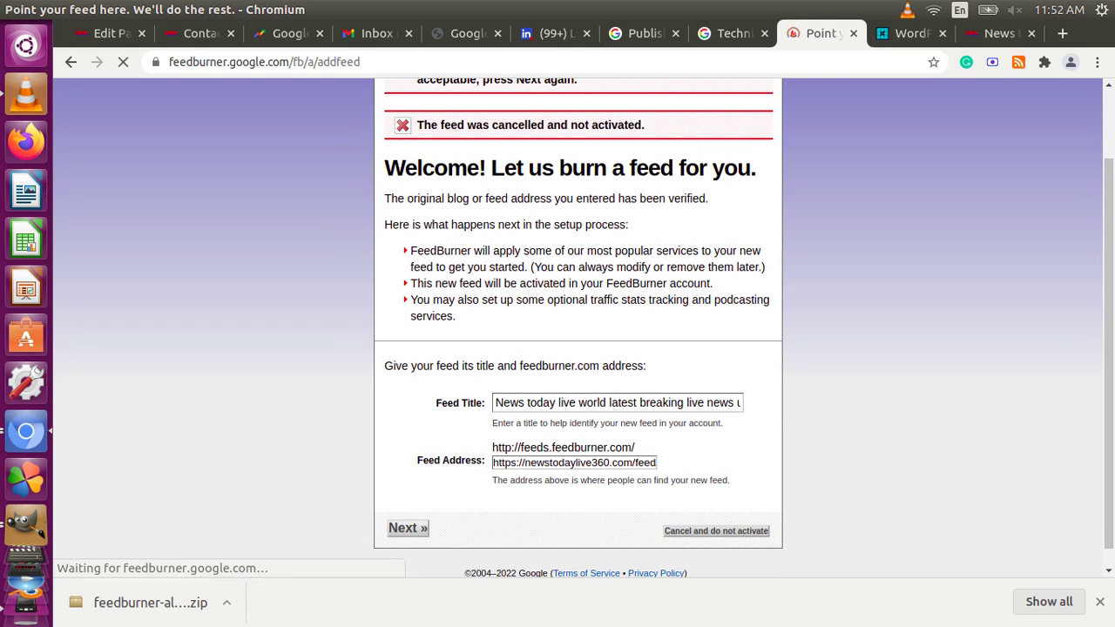
Trim 'feed' from the address, paste the site feed URL again and resubmit, then go to Gmail
scroll(577, 331, down, 2)
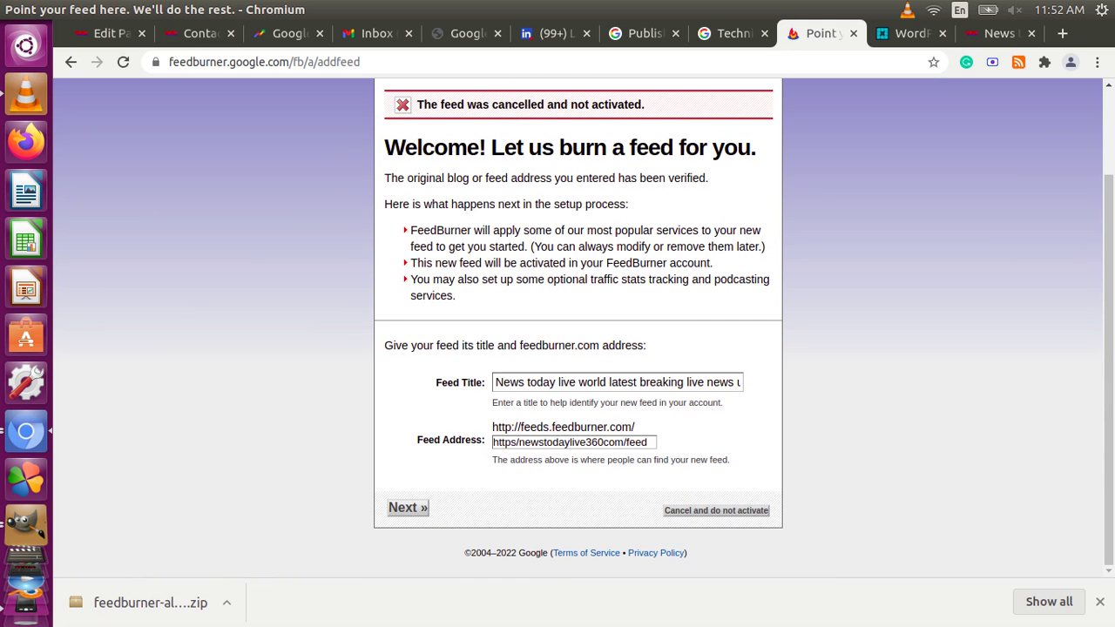
double_click(637, 442)
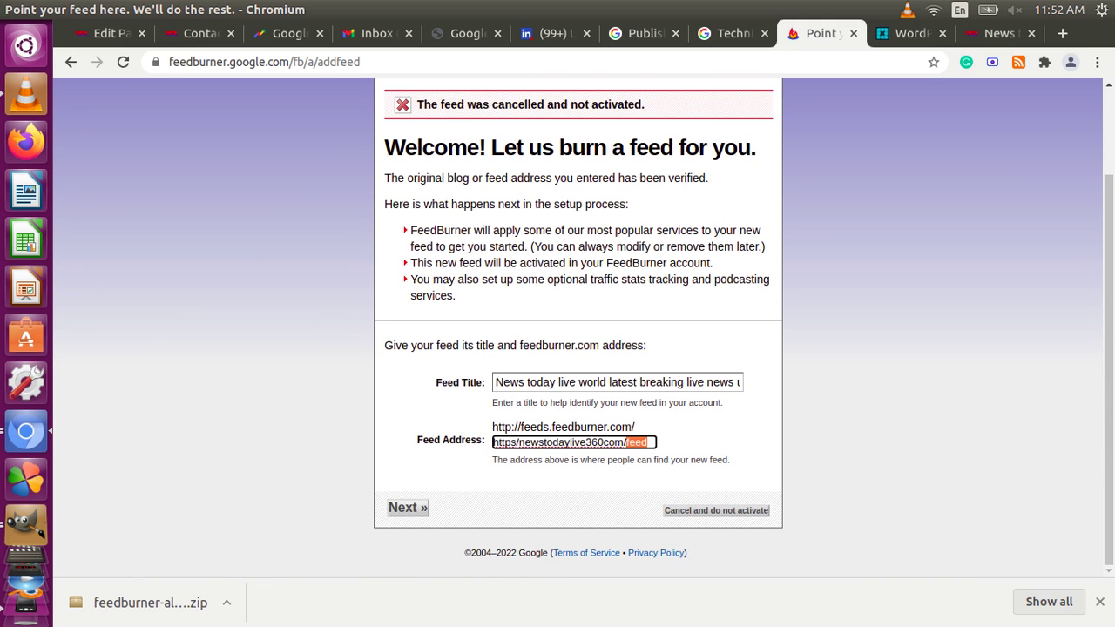
key(BackSpace)
key(Return)
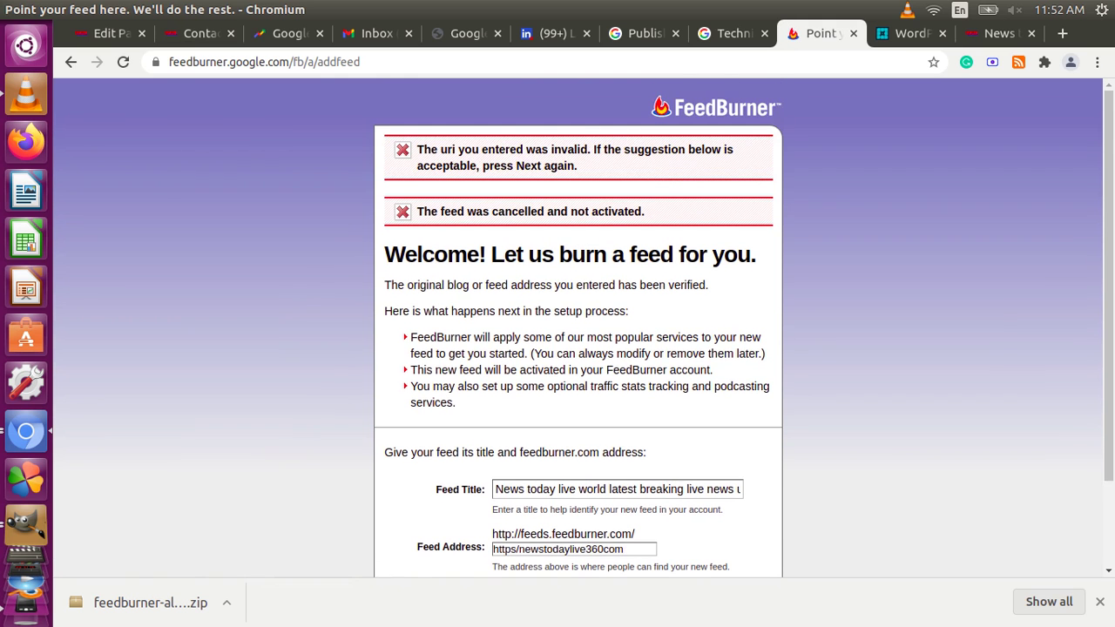
scroll(575, 348, down, 3)
click(574, 441)
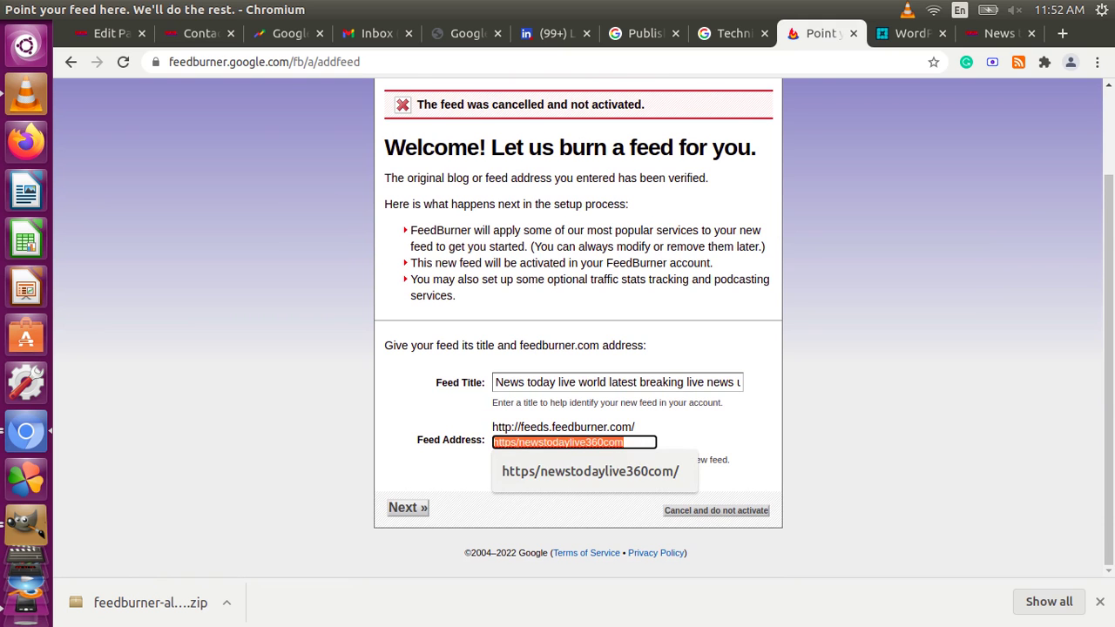
text(https://newstodaylive360.com/feed/)
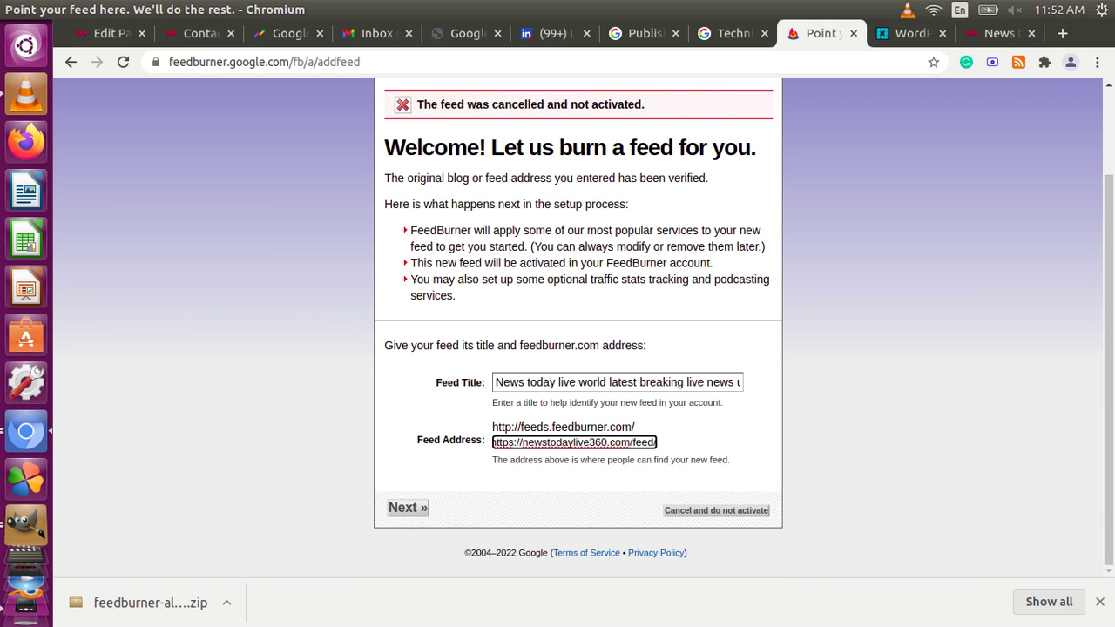
click(569, 381)
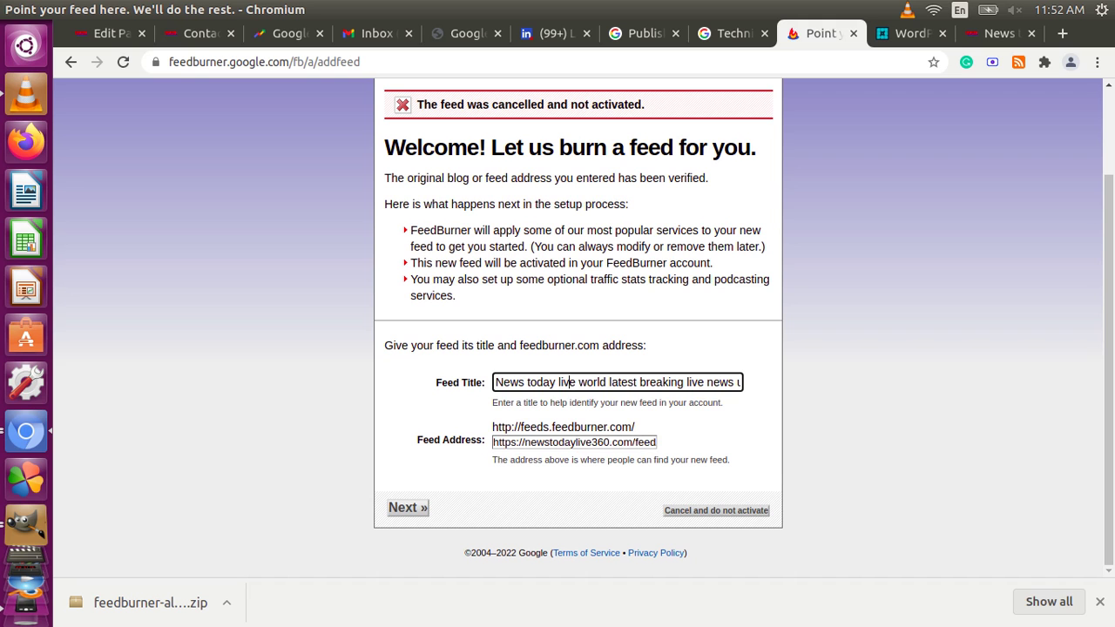
key(Return)
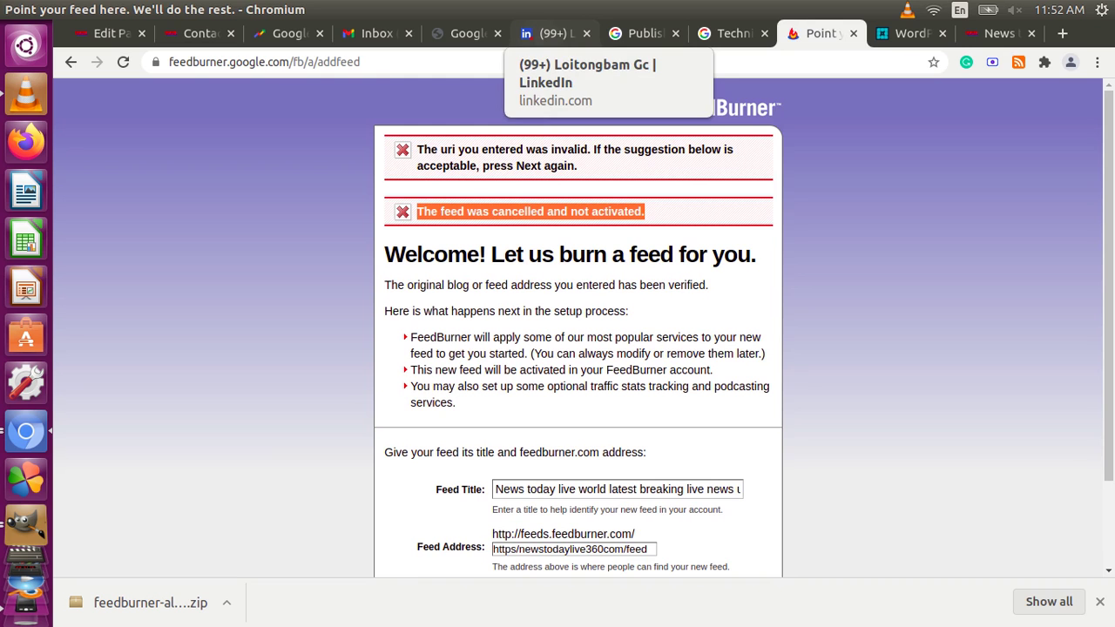
click(374, 33)
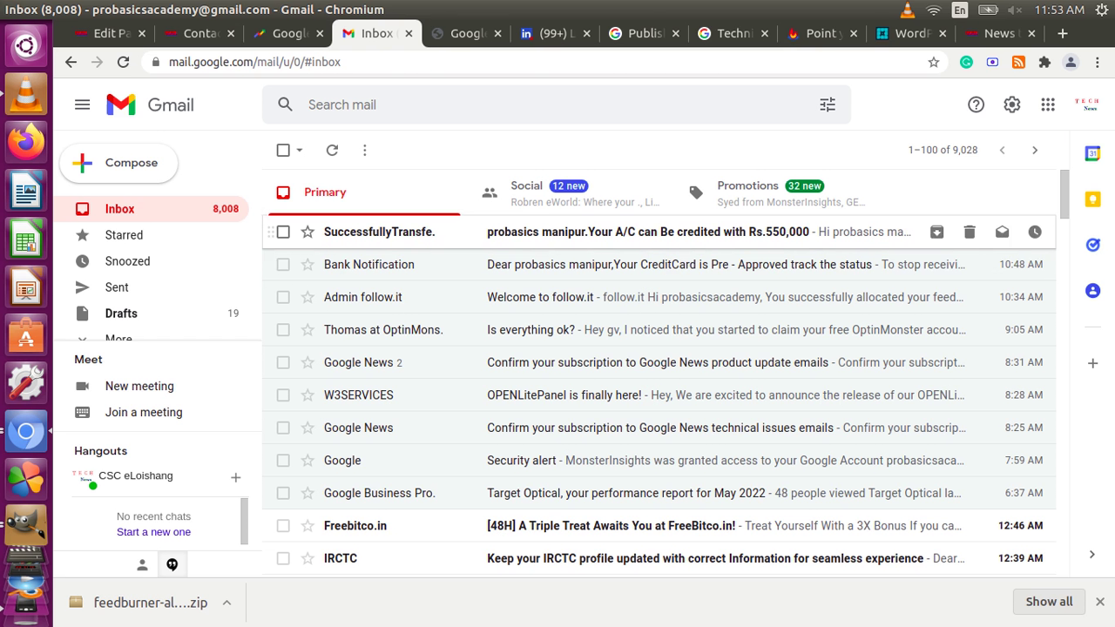
Read the newest email in Gmail and return to the inbox list
click(610, 232)
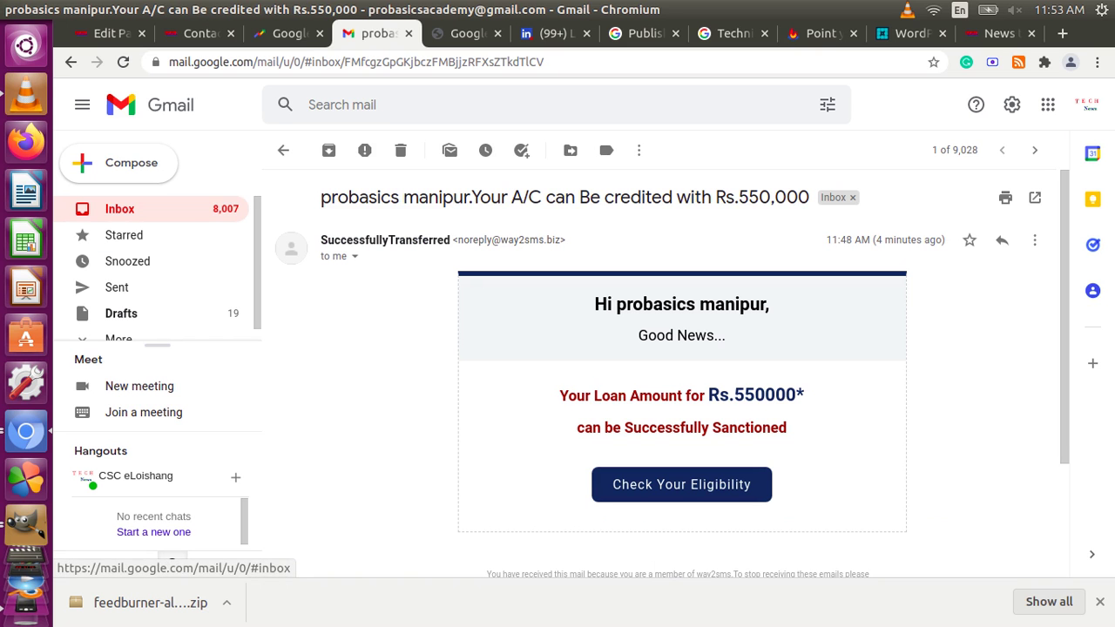
click(119, 209)
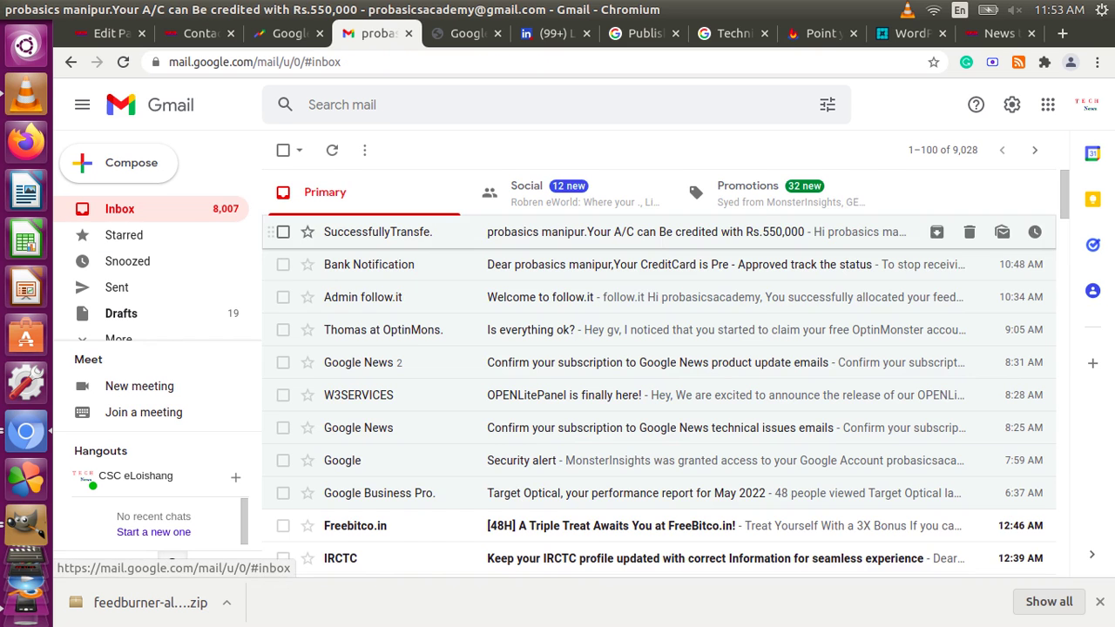
scroll(660, 314, down, 1)
scroll(659, 313, down, 2)
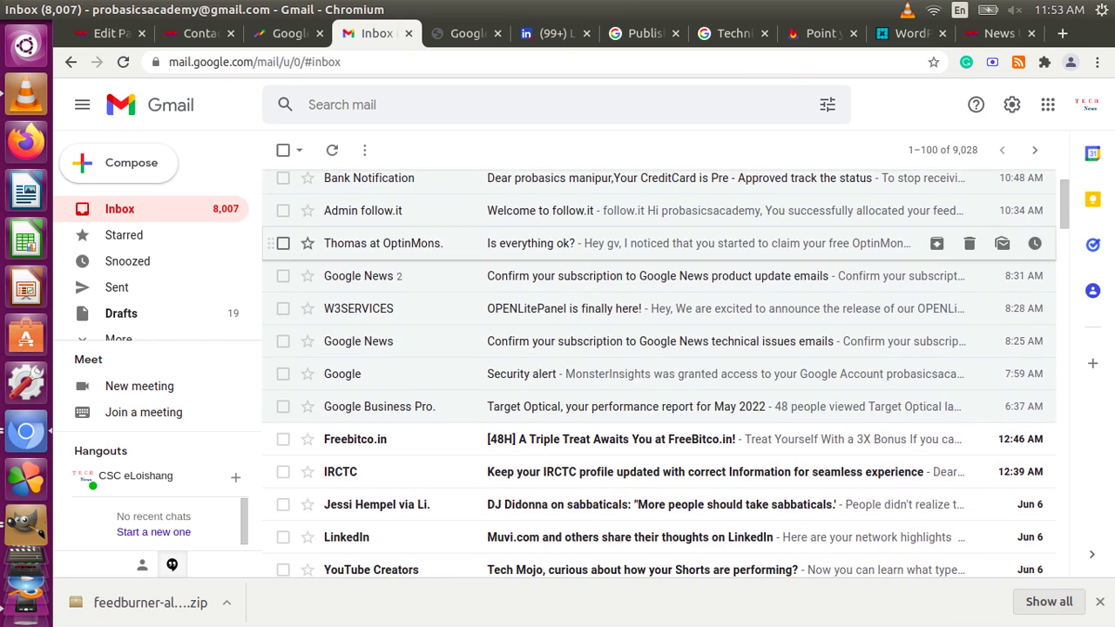
scroll(659, 314, up, 3)
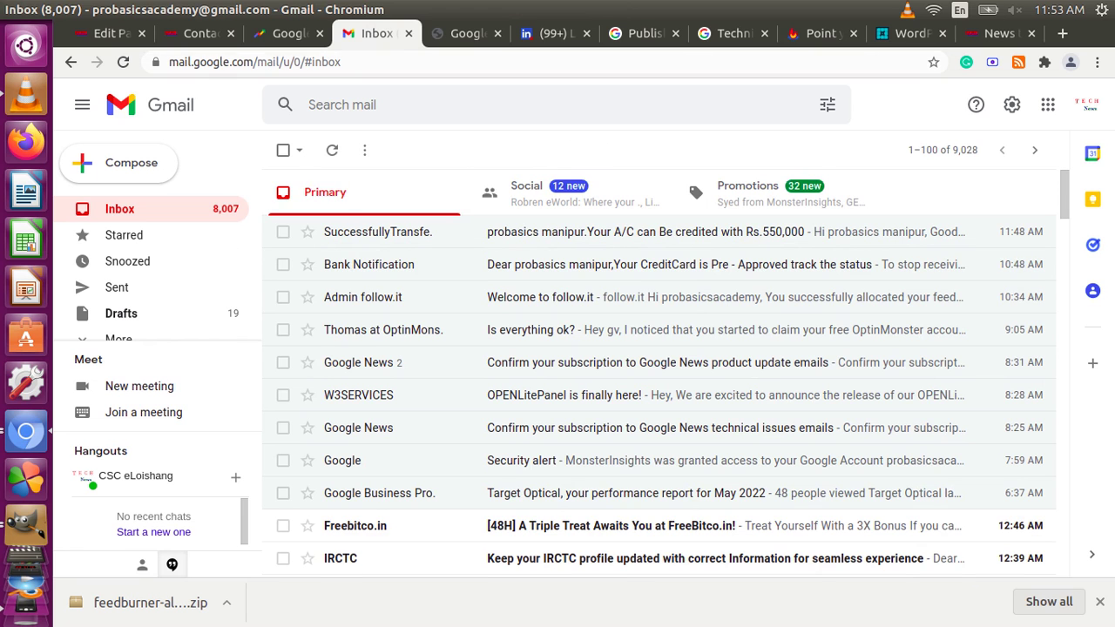
Cycle through the browser tabs to the WordPress RSS feeds article
key(ctrl+Tab)
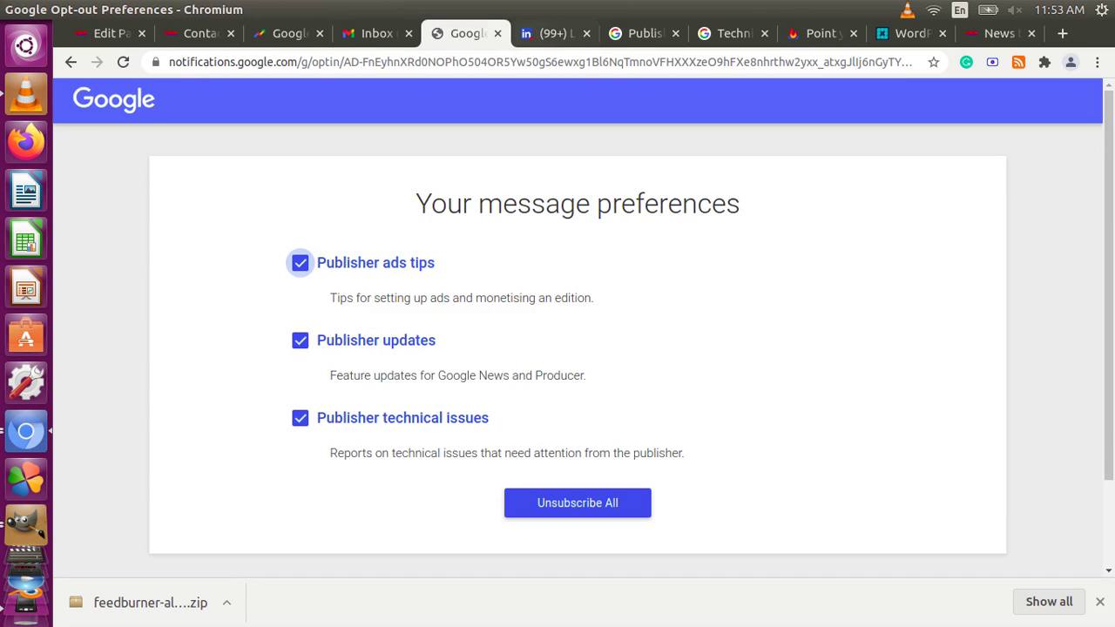
key(ctrl+Tab)
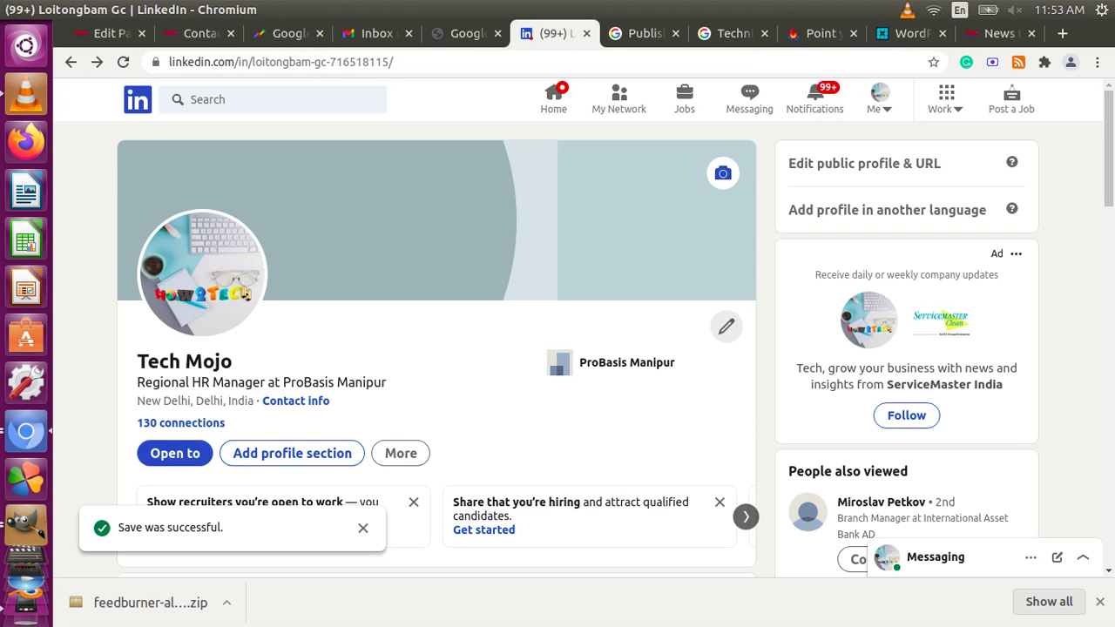
key(ctrl+Tab)
key(ctrl+Tab)
key(ctrl+Tab)
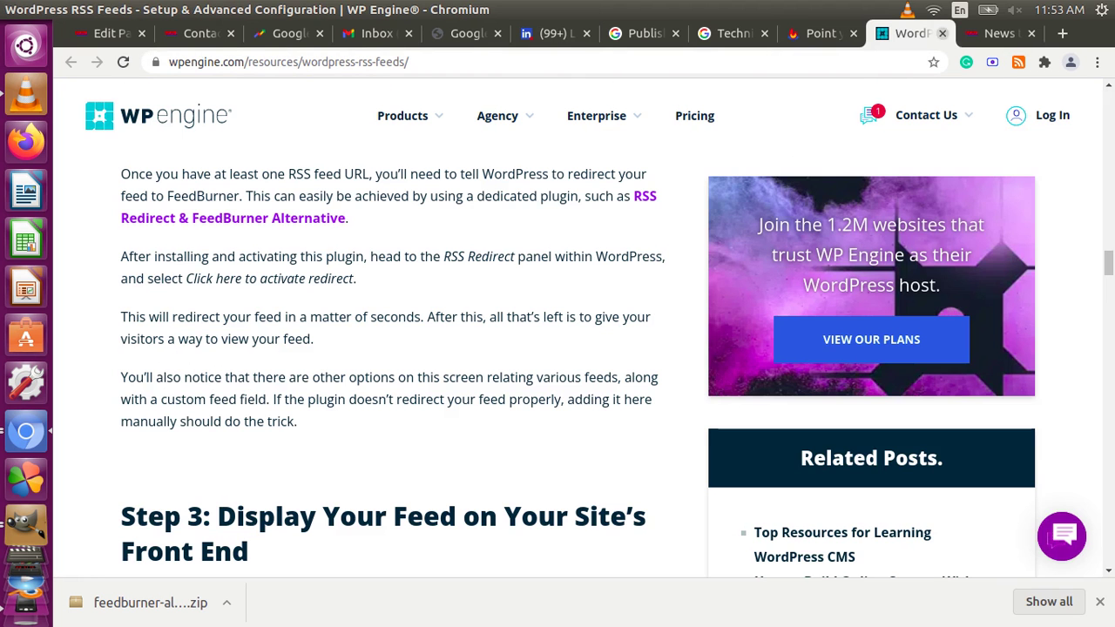
Reload the FeedBurner add-feed page so the feed goes live at feeds.feedburner.com, then advance to Enhance Your Stats
key(ctrl+shift+Tab)
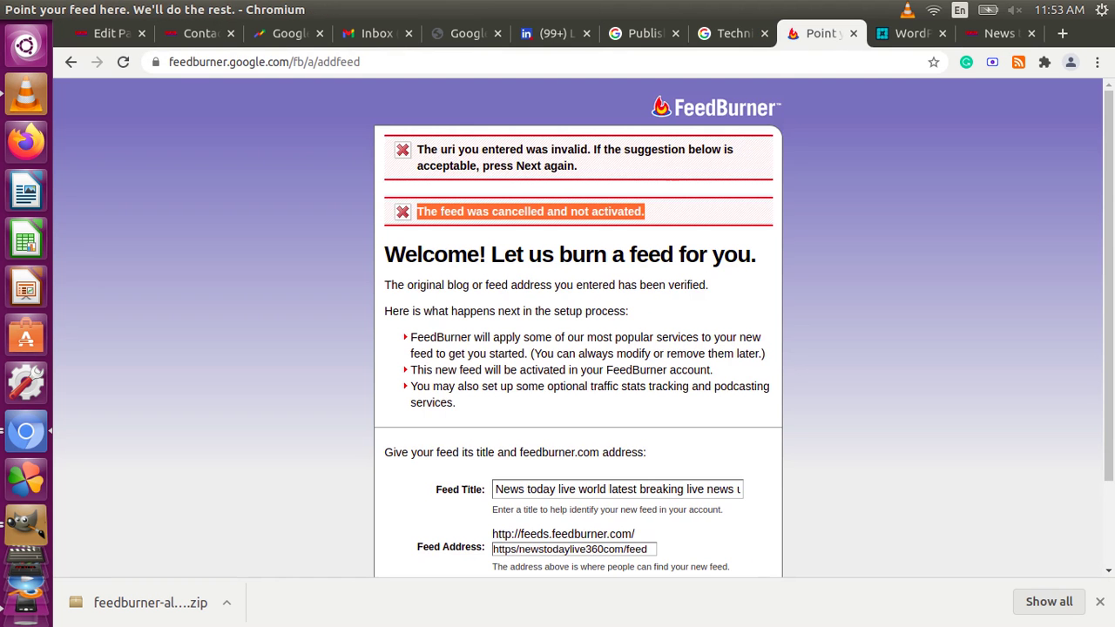
scroll(577, 348, down, 3)
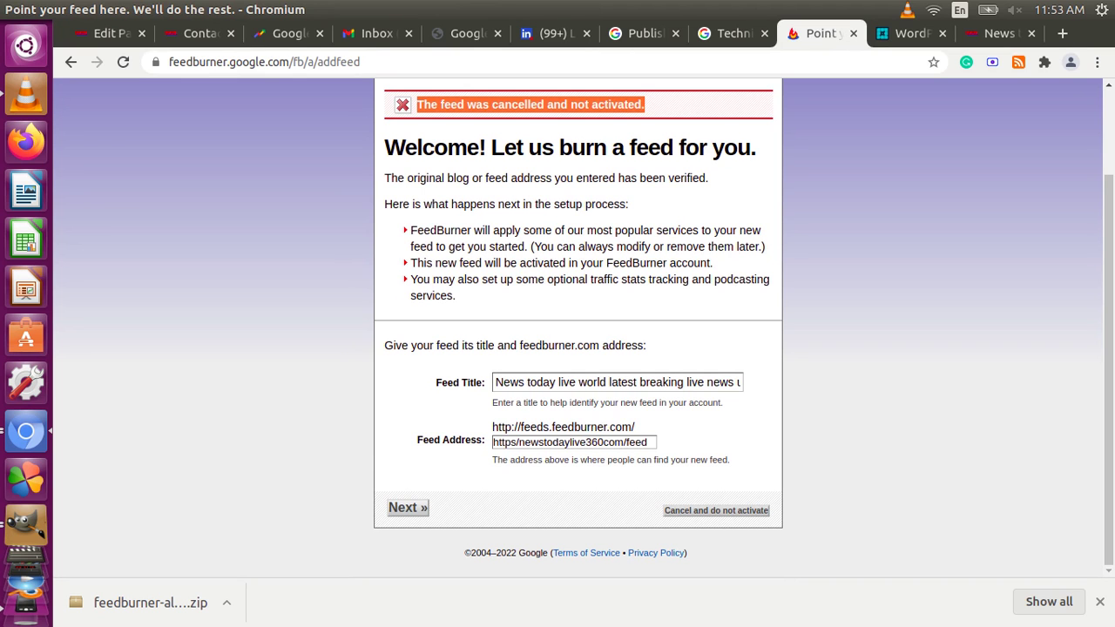
key(F5)
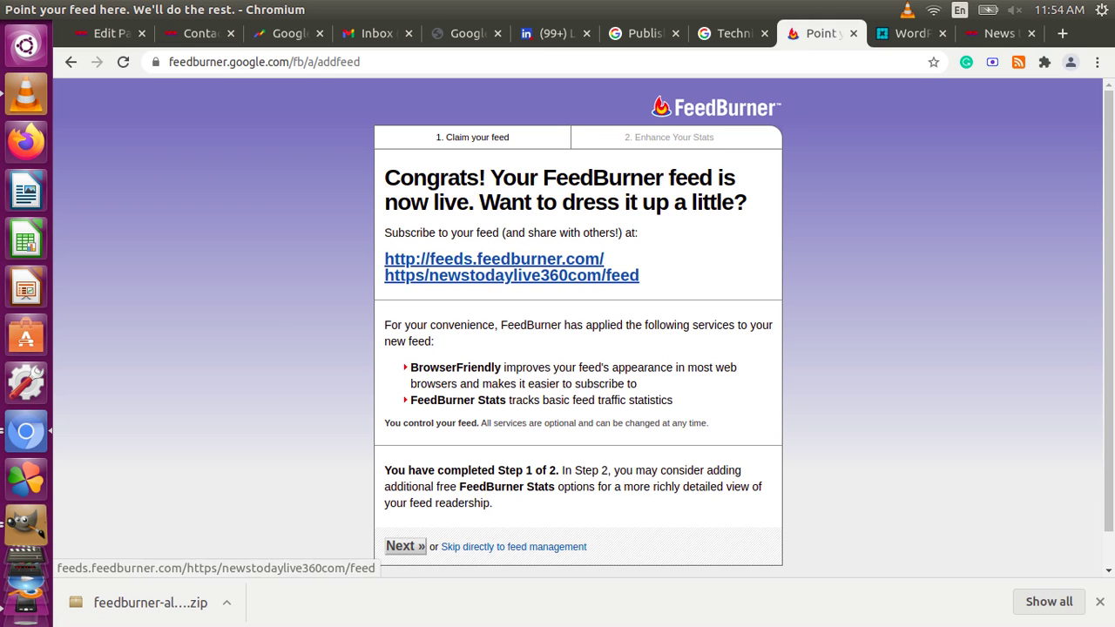
click(405, 546)
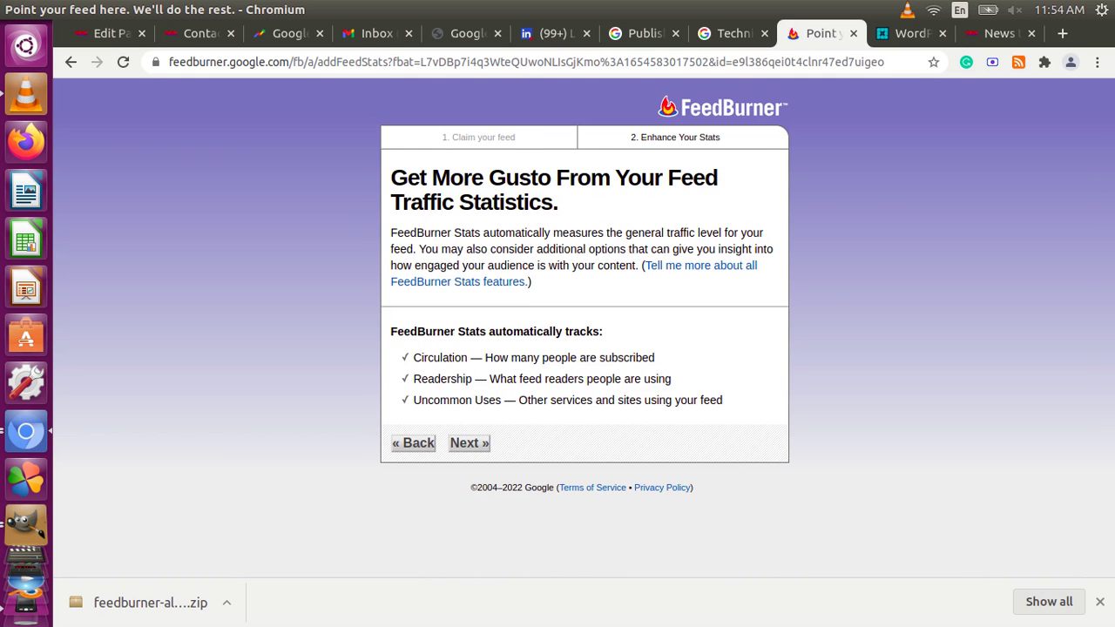
Pass the Get More Gusto stats page and review the feed's 'Now what?' integration options
key(Return)
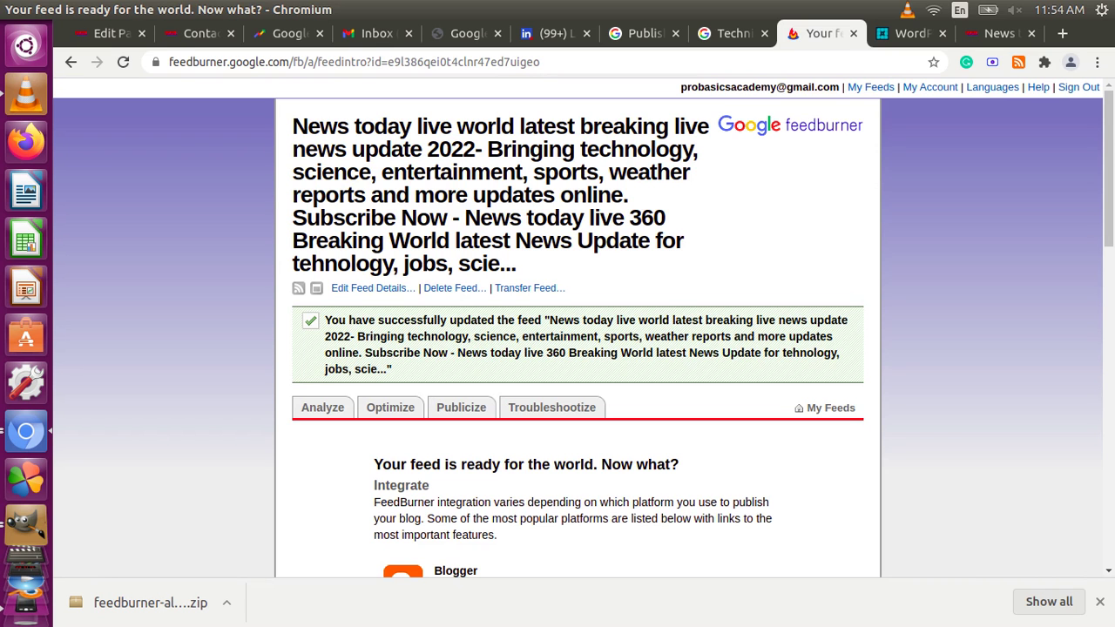
scroll(574, 348, down, 5)
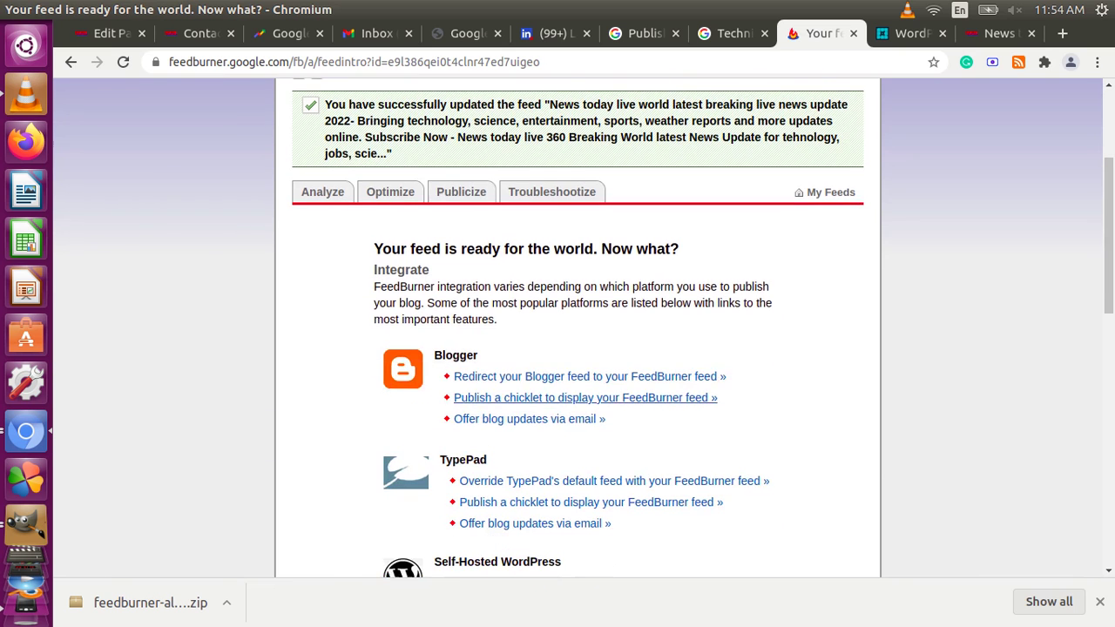
scroll(575, 348, down, 4)
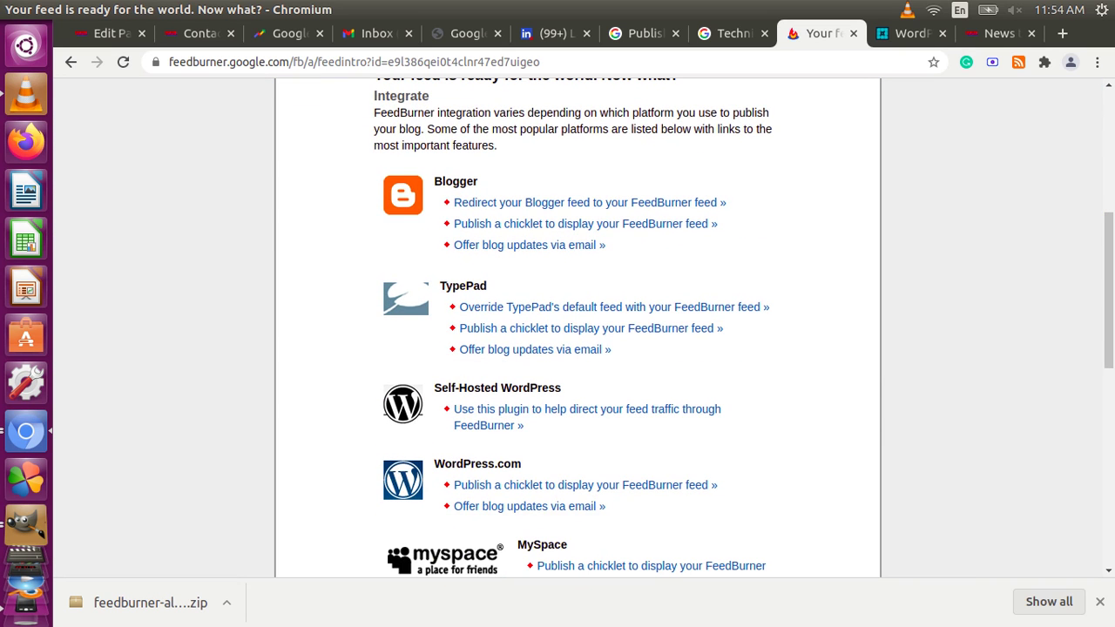
scroll(574, 327, up, 3)
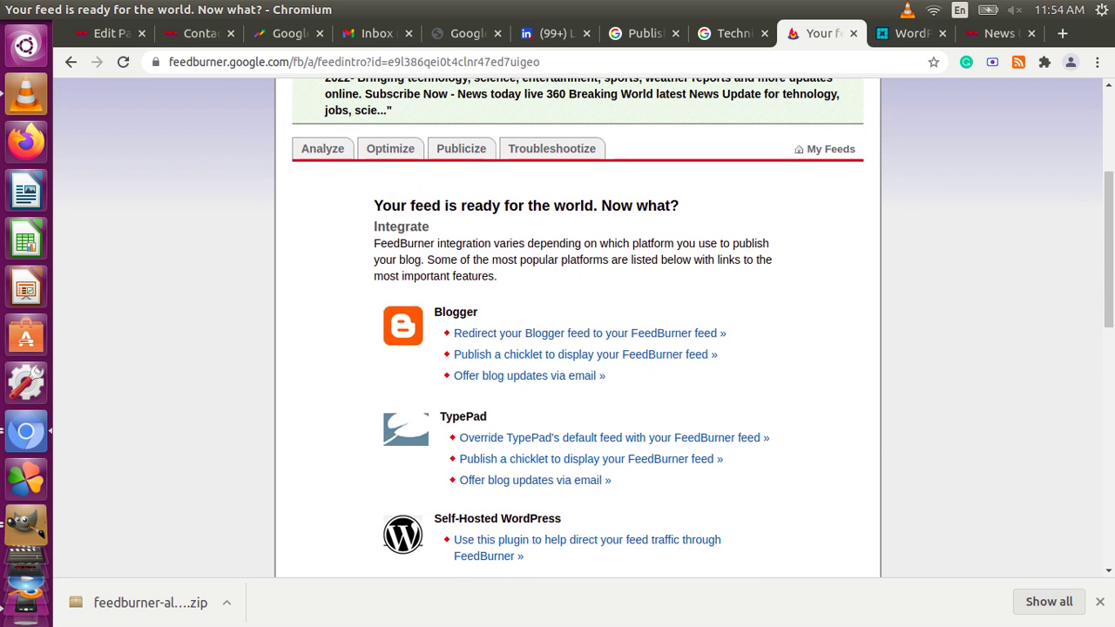
scroll(575, 326, up, 5)
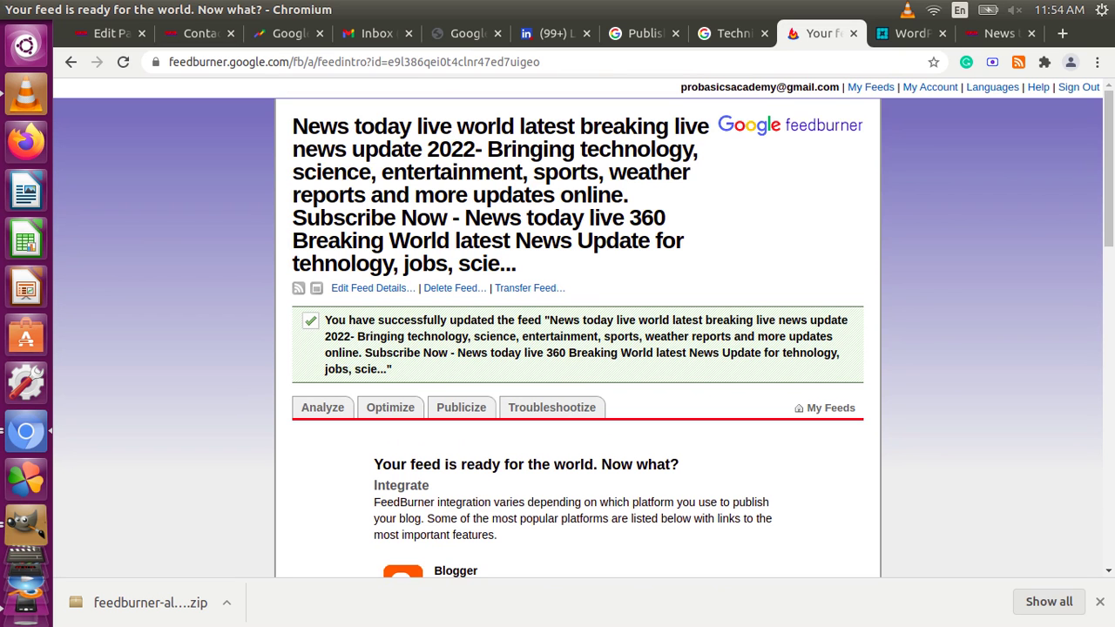
Open the live feed's public page in a new tab, scan its current content, and select its URL
click(298, 288)
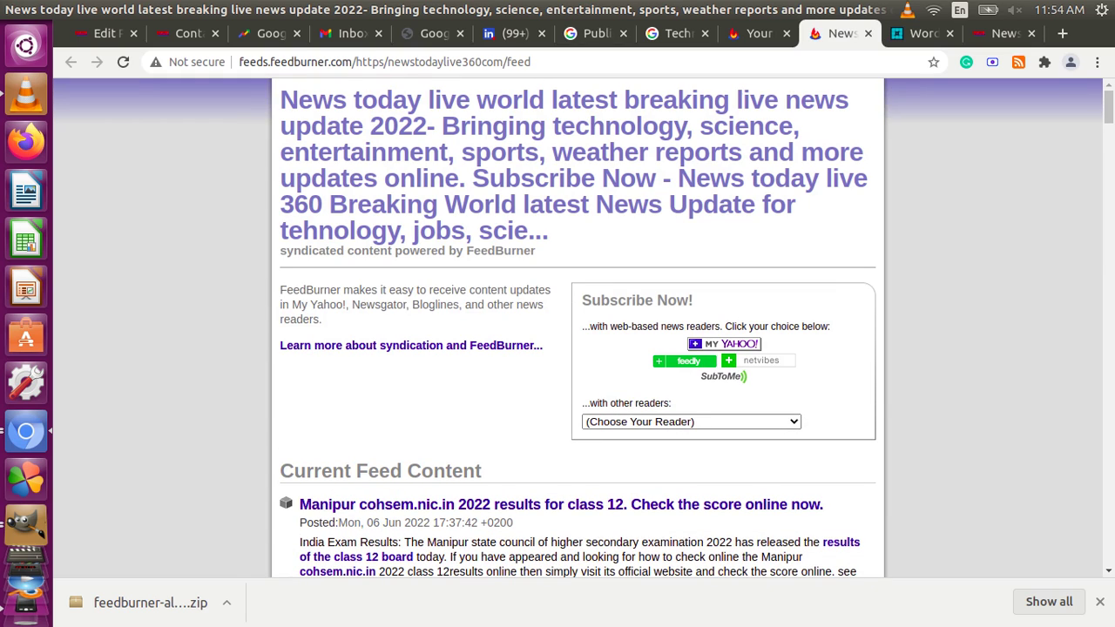
scroll(574, 331, down, 4)
scroll(575, 331, down, 2)
scroll(574, 331, down, 5)
scroll(575, 331, down, 7)
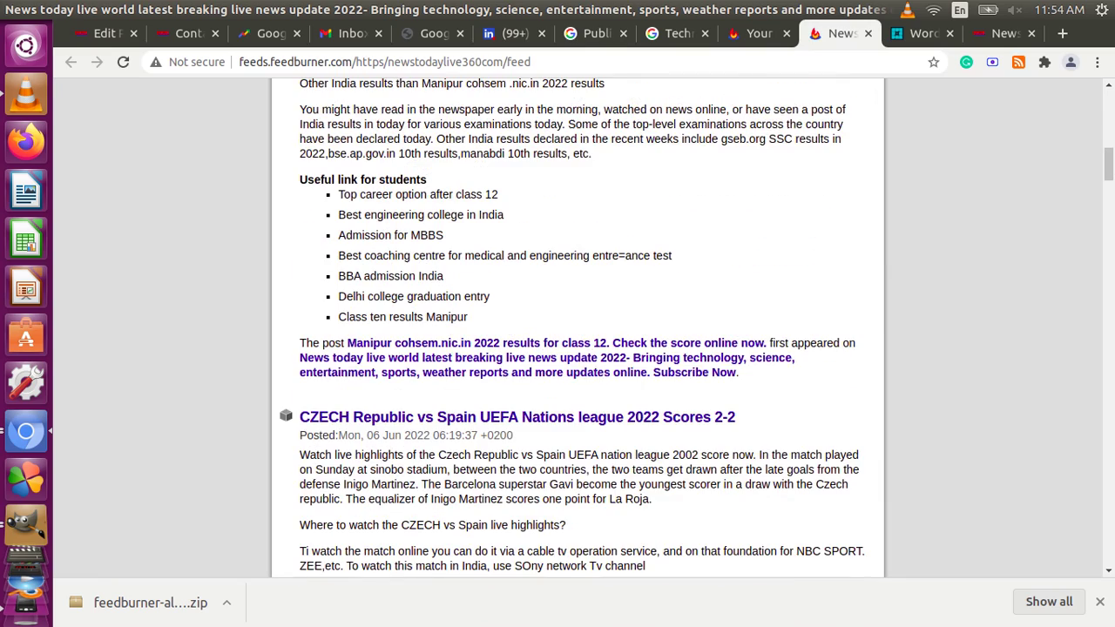
scroll(701, 187, down, 2)
scroll(701, 187, down, 3)
scroll(701, 187, down, 3)
scroll(701, 187, down, 3)
scroll(701, 187, down, 4)
scroll(701, 188, down, 4)
scroll(701, 187, down, 3)
scroll(701, 187, down, 4)
scroll(574, 328, down, 3)
scroll(575, 328, down, 3)
scroll(575, 329, up, 5)
scroll(575, 328, up, 3)
scroll(578, 327, up, 4)
scroll(578, 327, up, 4)
scroll(578, 328, up, 5)
scroll(578, 327, up, 4)
scroll(577, 328, up, 4)
scroll(577, 327, up, 3)
scroll(577, 327, up, 3)
scroll(578, 327, up, 1)
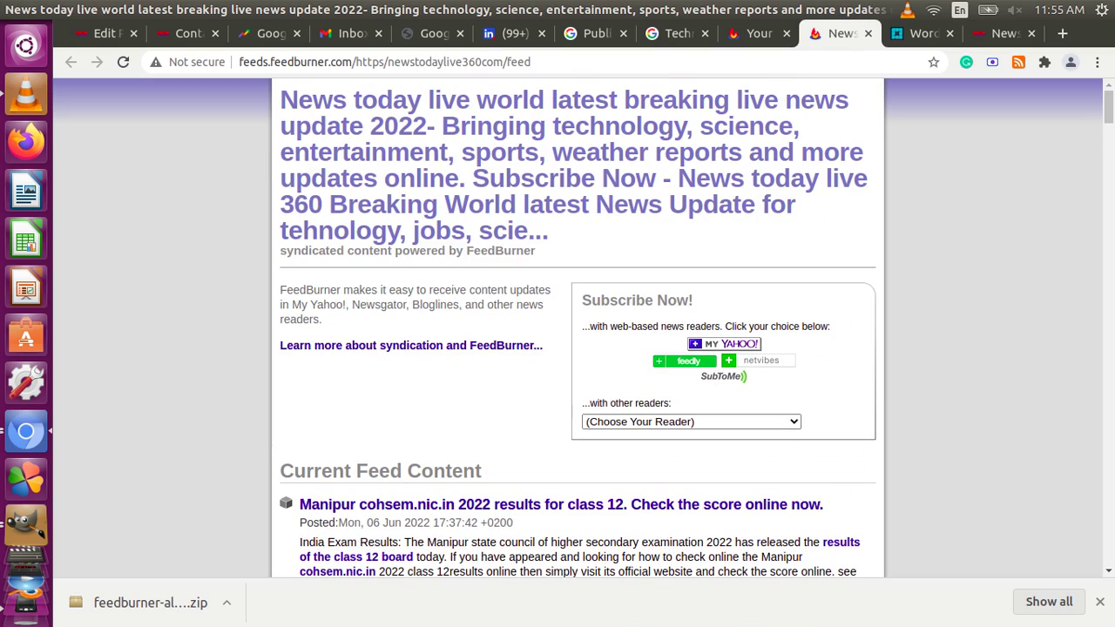
scroll(574, 328, down, 2)
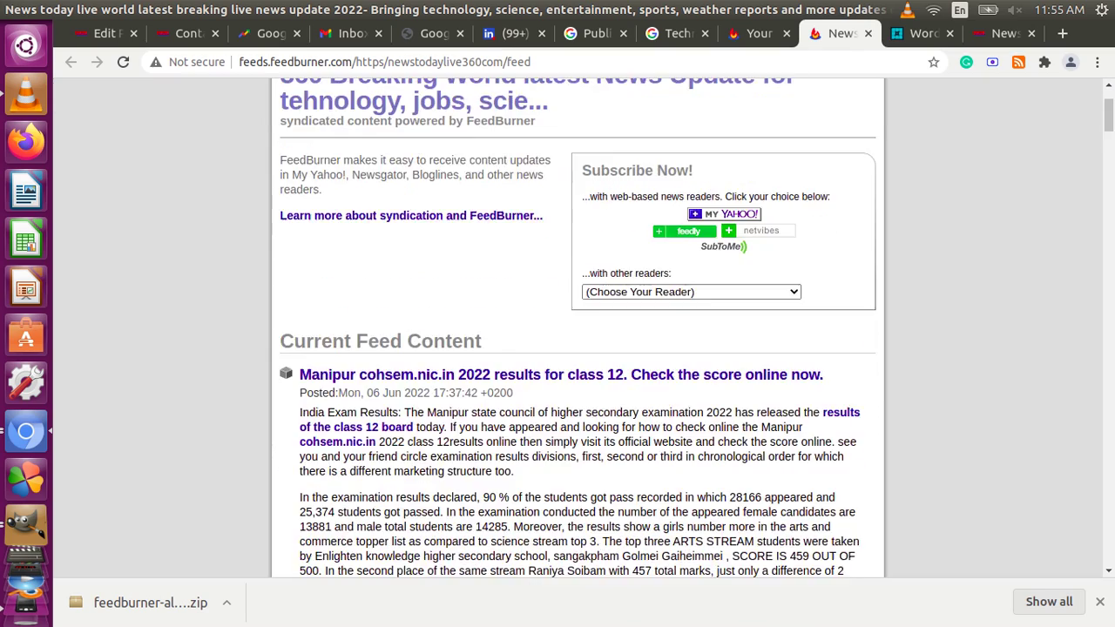
scroll(575, 328, down, 1)
scroll(577, 329, up, 3)
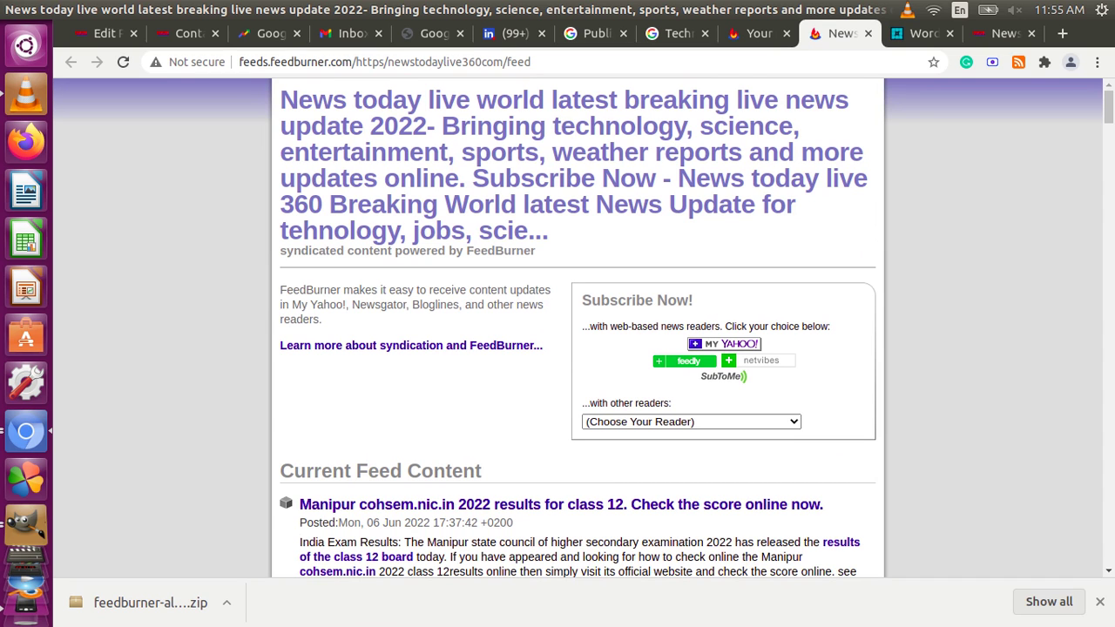
key(ctrl+l)
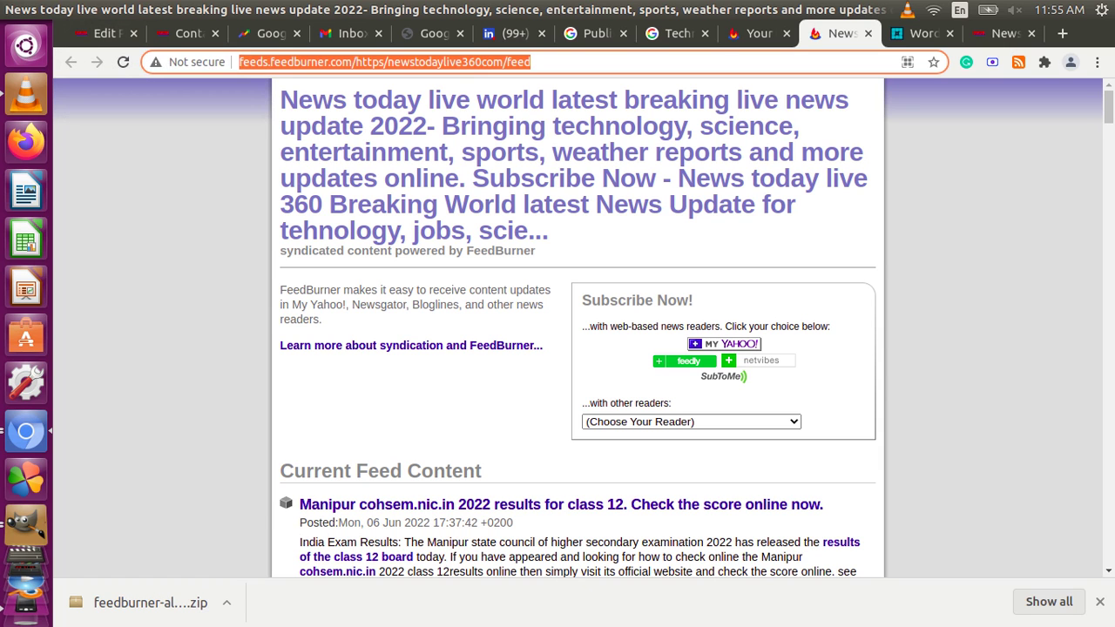
Leave the WordPress Home page editor for the Pages list and open Appearance > Themes
key(ctrl+1)
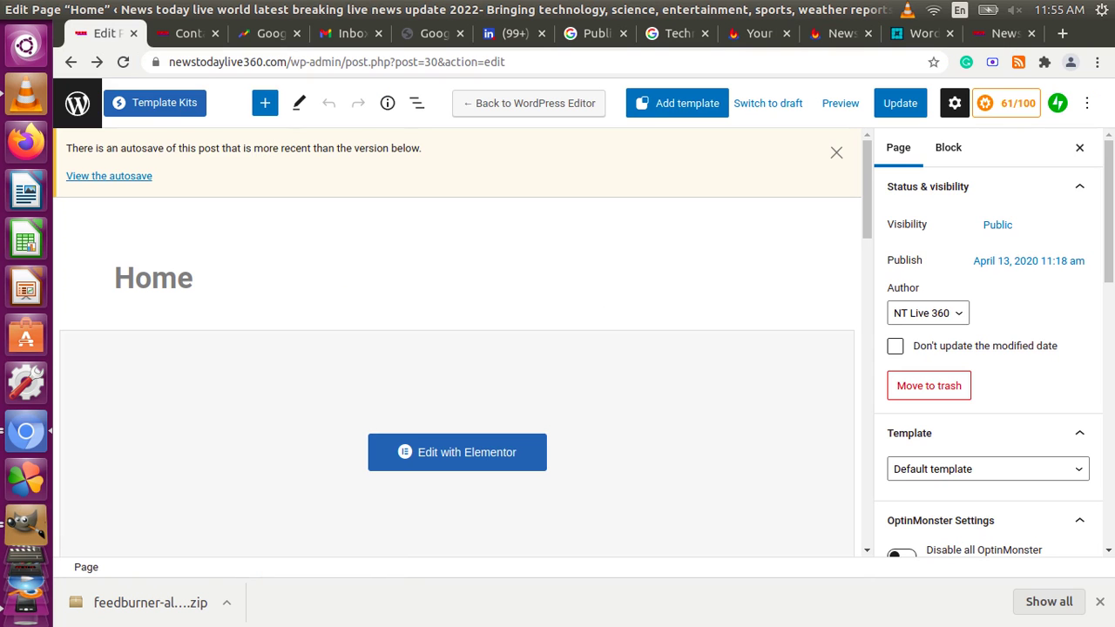
key(Return)
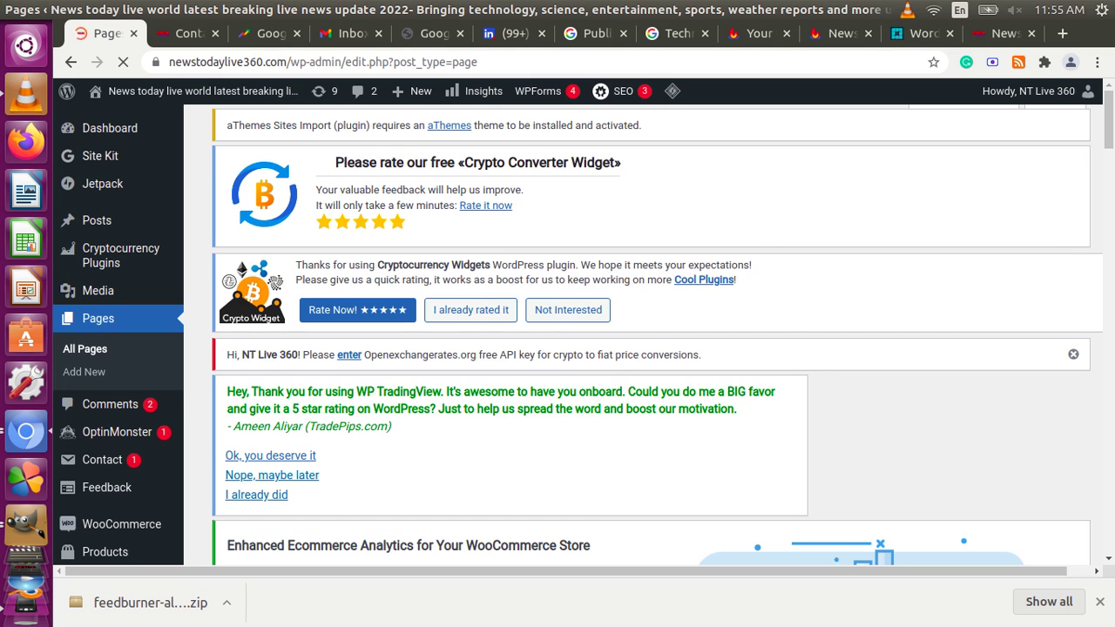
scroll(105, 348, down, 5)
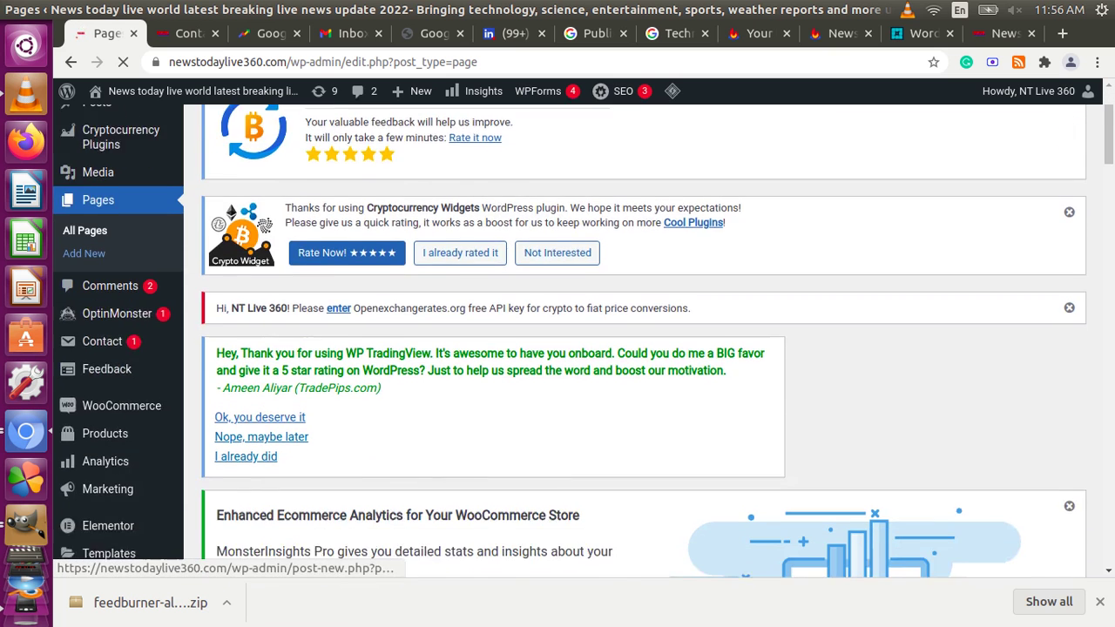
scroll(113, 392, down, 2)
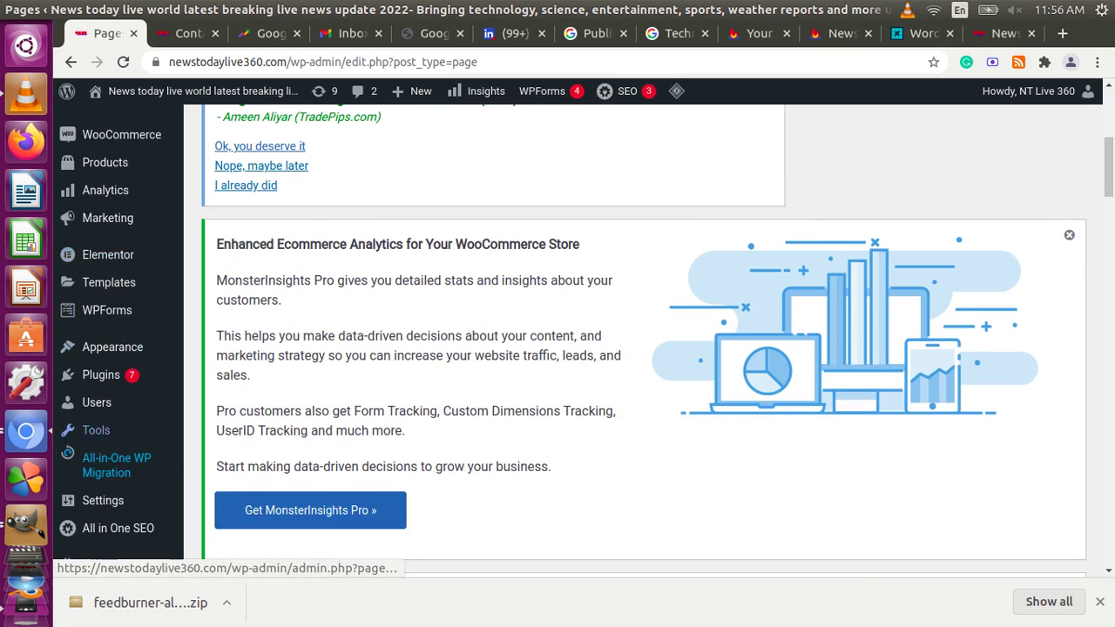
mouse_move(112, 390)
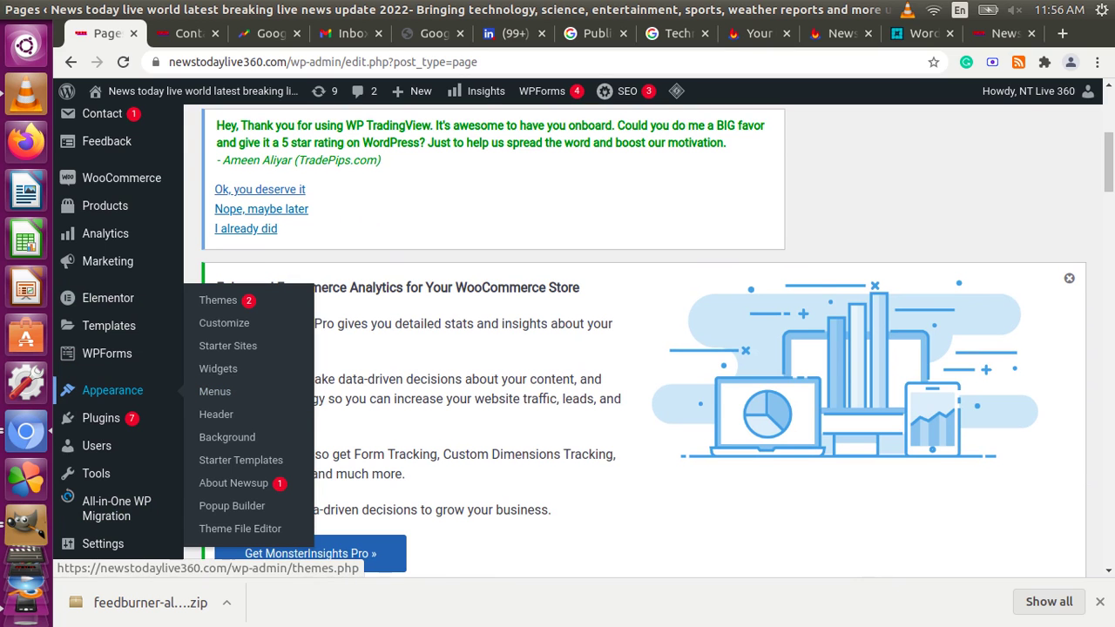
click(218, 299)
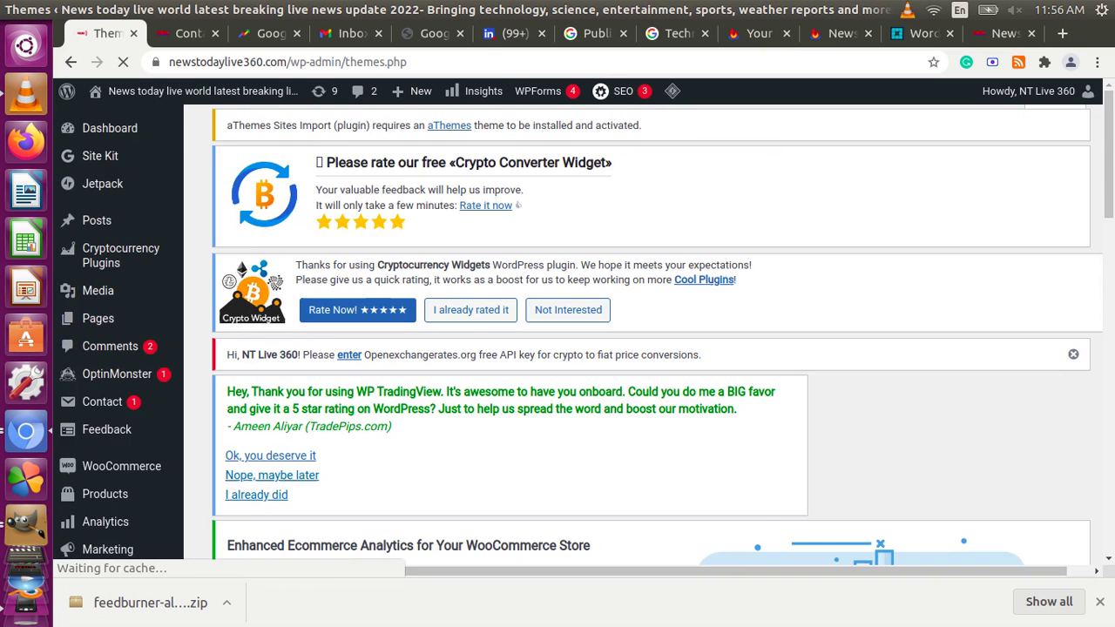
scroll(557, 348, down, 3)
scroll(643, 348, down, 5)
scroll(643, 349, down, 5)
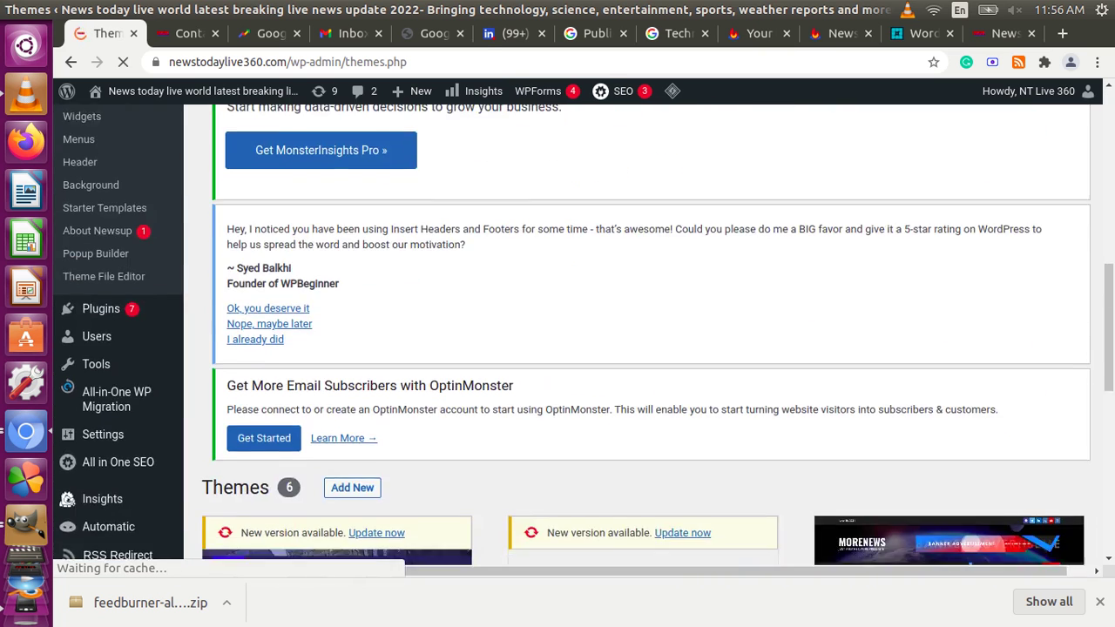
scroll(643, 348, down, 5)
scroll(642, 348, down, 5)
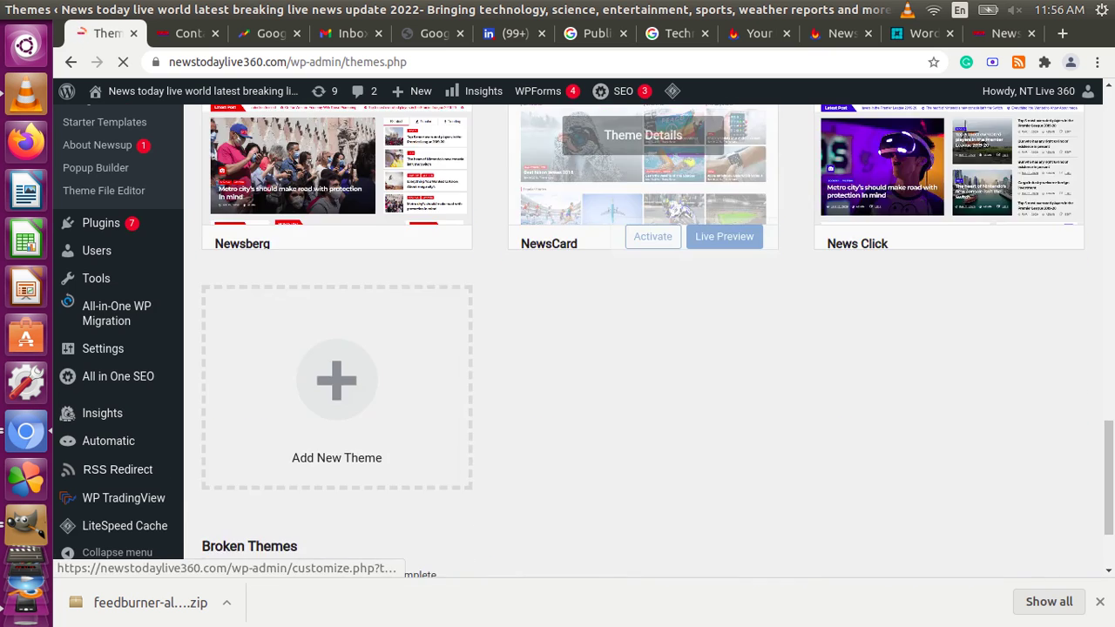
scroll(643, 348, up, 1)
scroll(643, 348, up, 3)
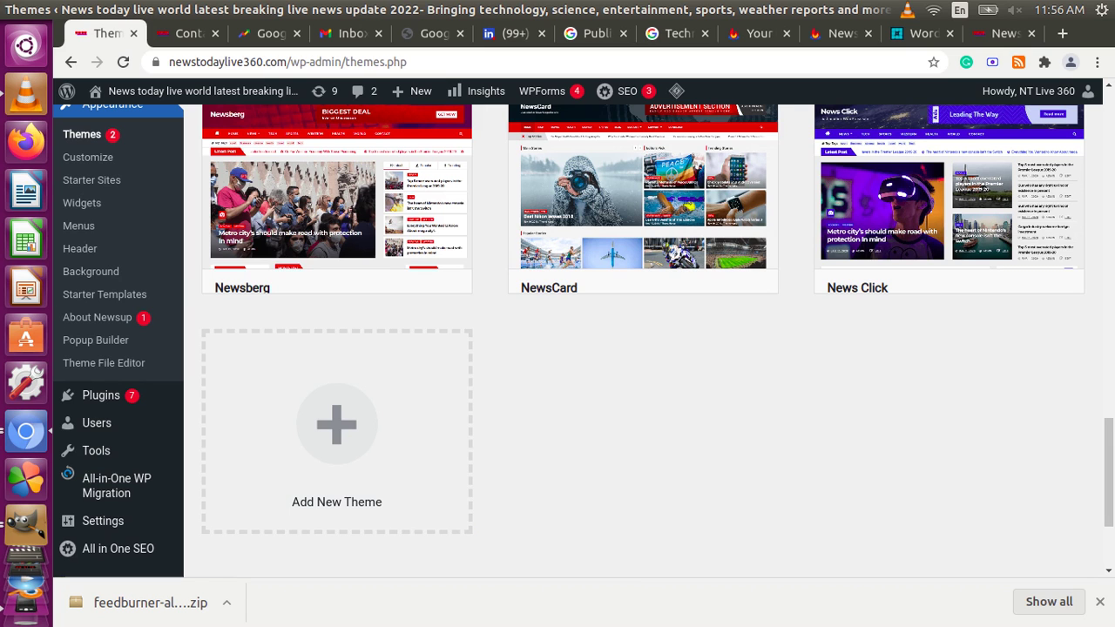
Open Appearance > Widgets and scroll to the RSS block below the tv-ideastream and tv-chat shortcodes
click(82, 202)
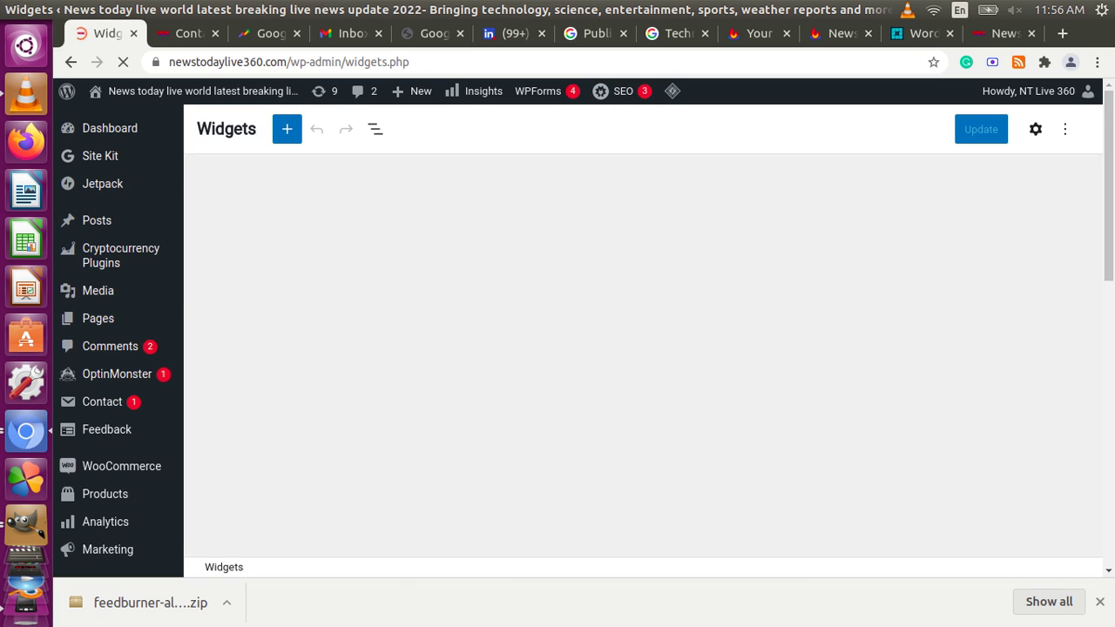
scroll(114, 453, down, 3)
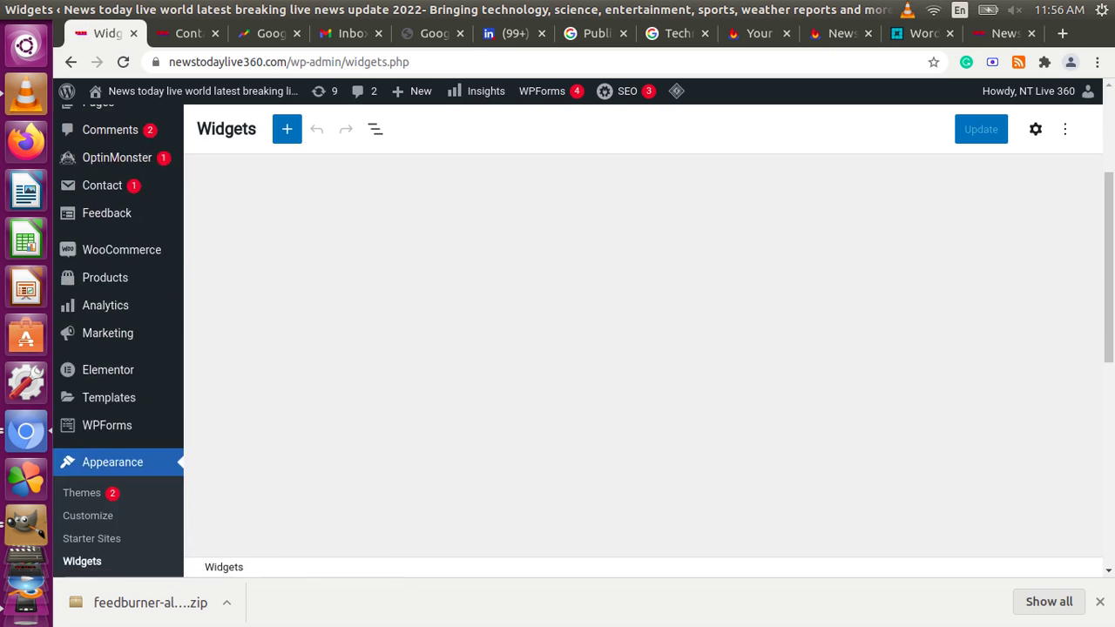
scroll(114, 453, down, 4)
scroll(118, 348, down, 3)
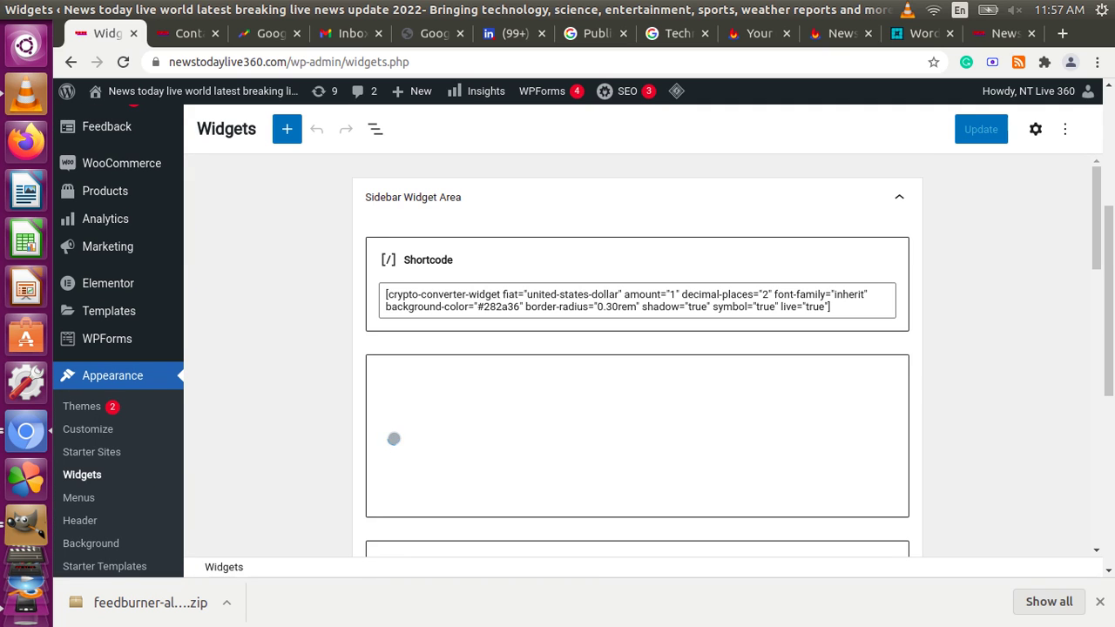
scroll(637, 365, down, 3)
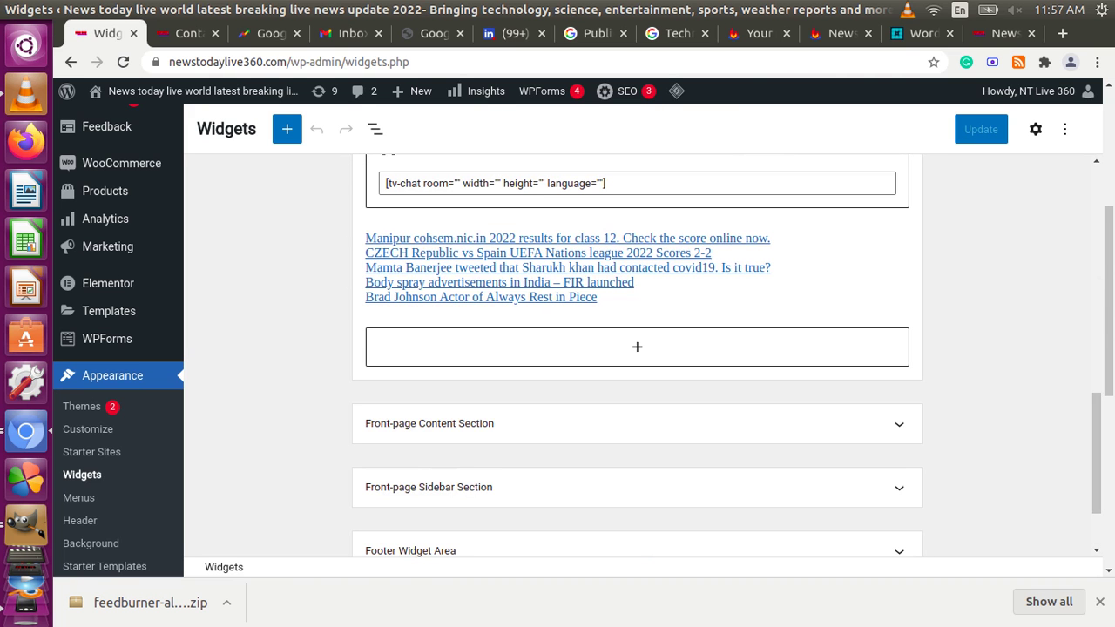
scroll(636, 348, up, 3)
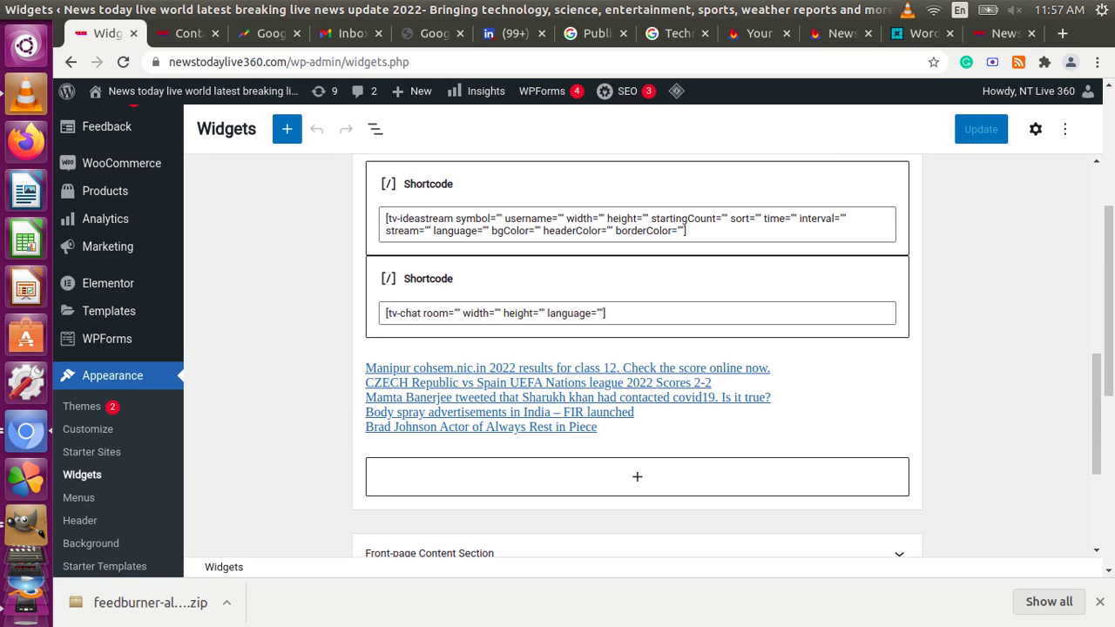
Delete the RSS headlines widget from the Sidebar Widget Area
click(636, 312)
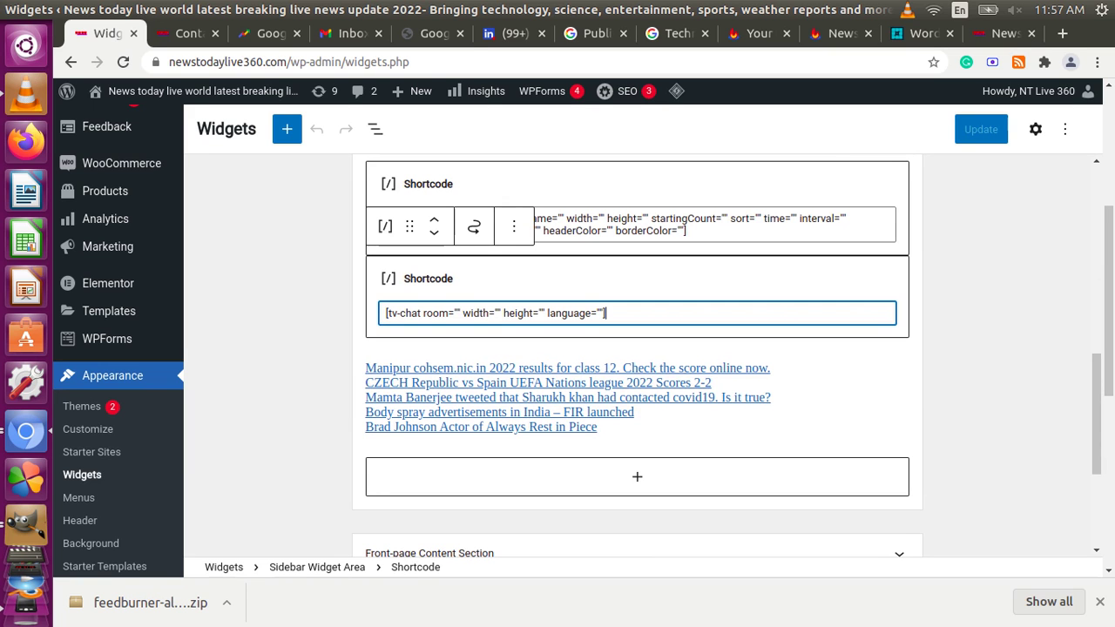
click(636, 442)
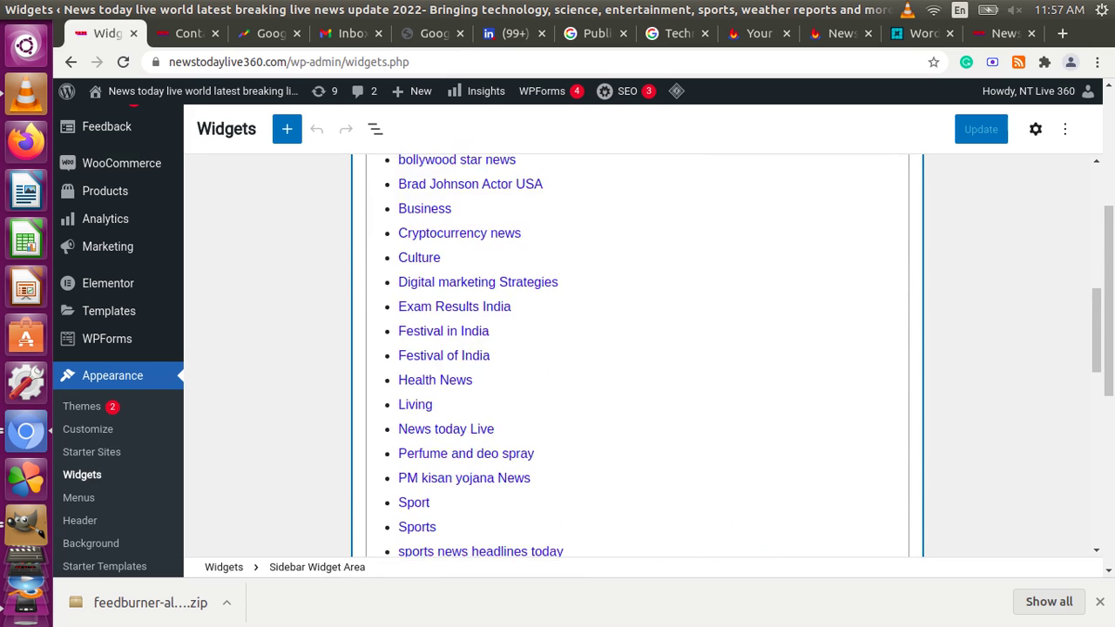
scroll(636, 353, down, 3)
scroll(636, 353, down, 2)
scroll(637, 352, down, 1)
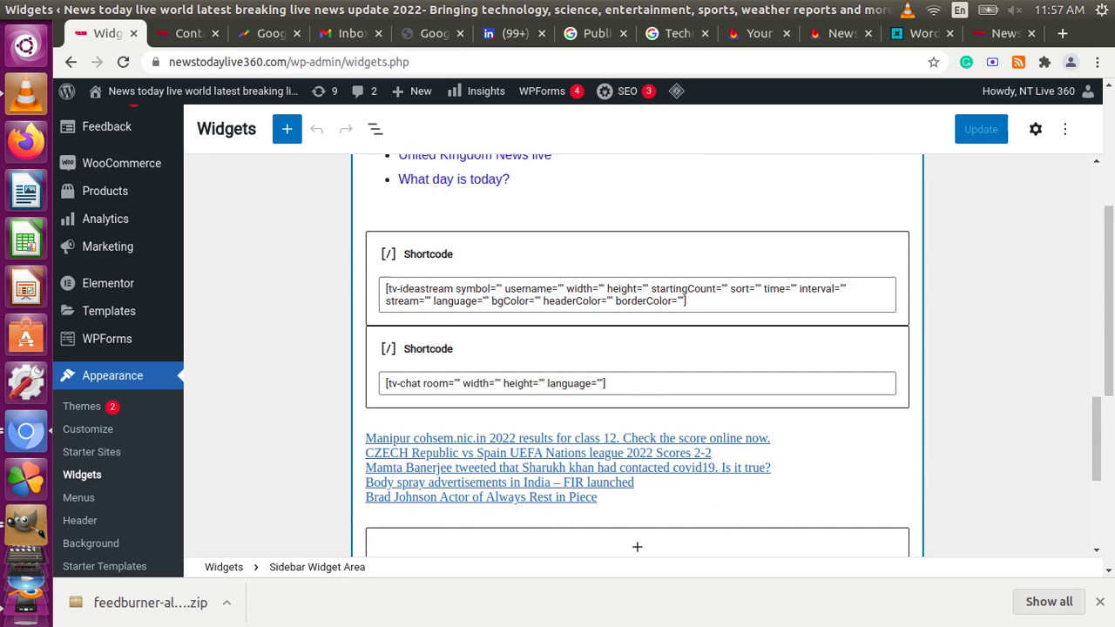
scroll(637, 352, down, 1)
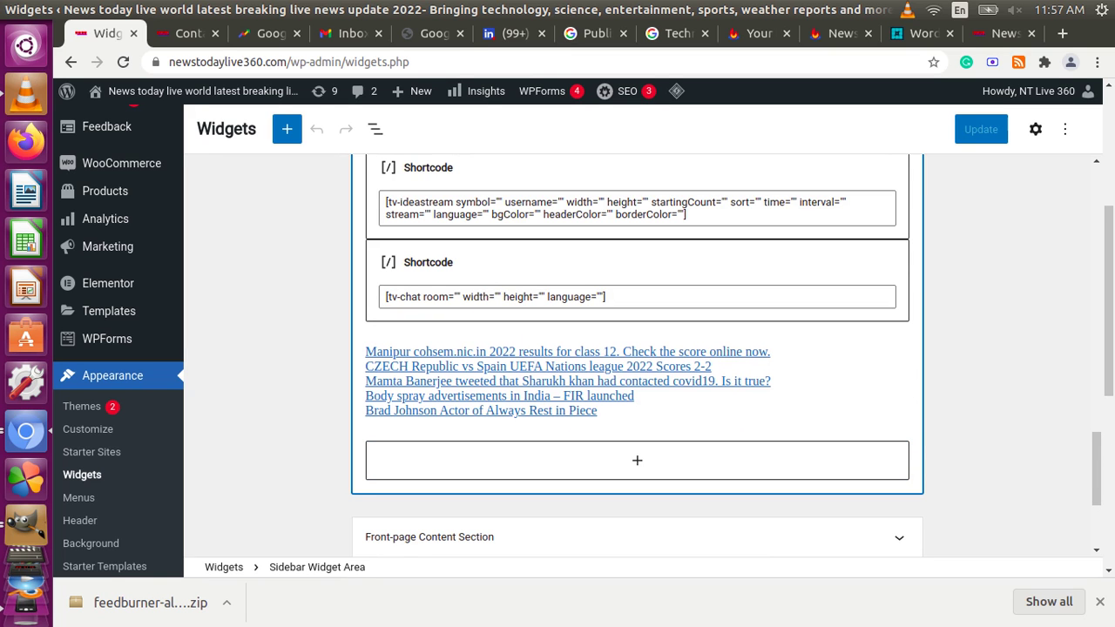
key(ctrl+a)
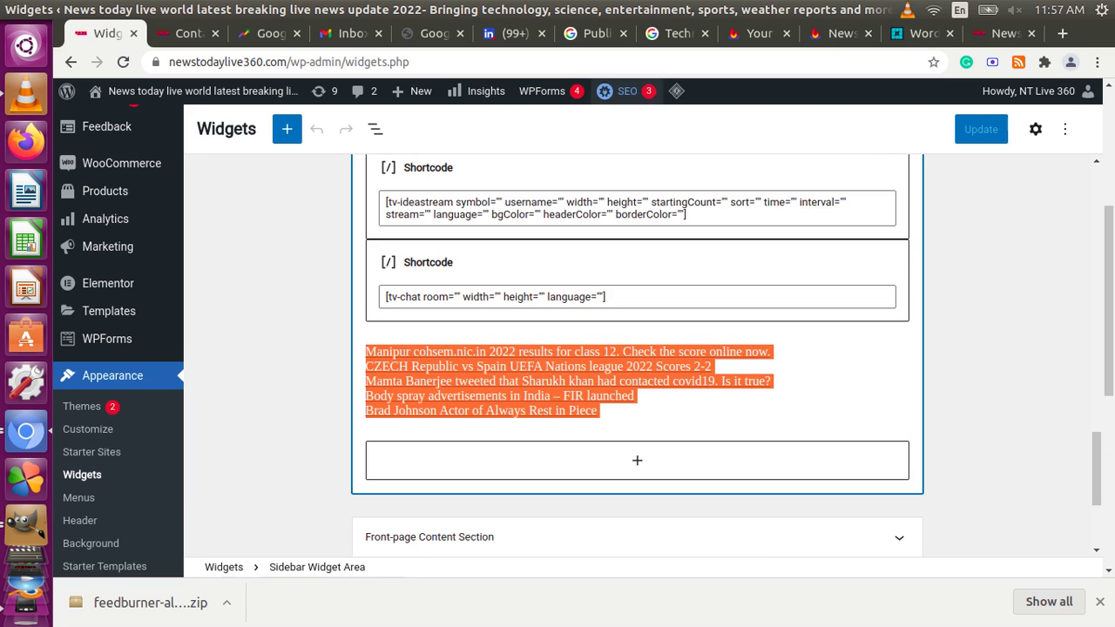
click(448, 62)
click(447, 61)
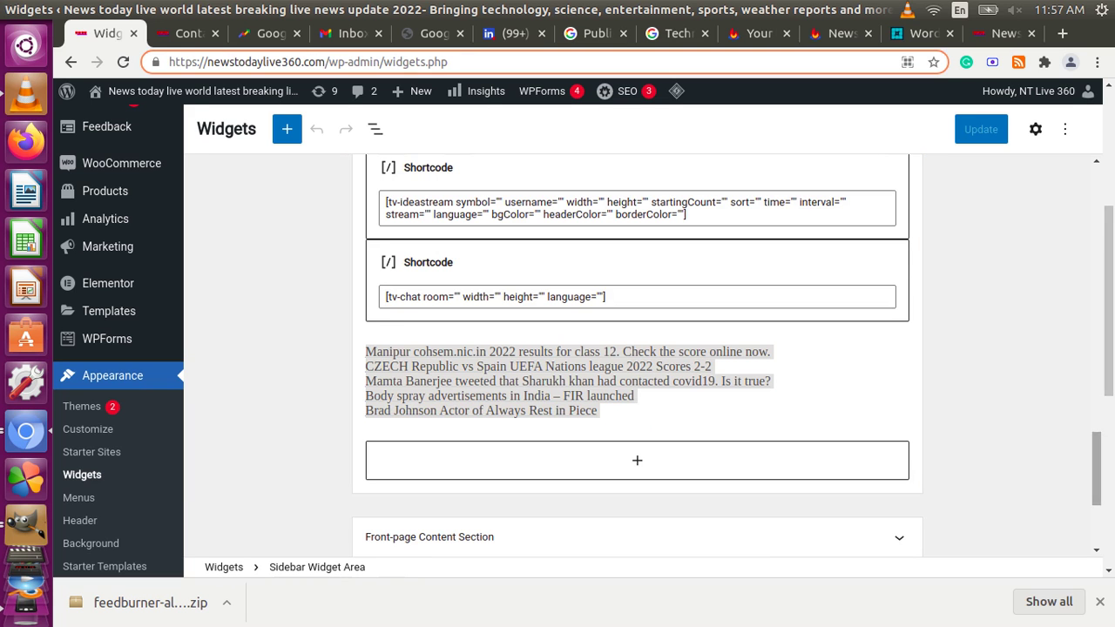
scroll(637, 357, up, 6)
scroll(637, 357, up, 1)
scroll(636, 357, down, 3)
scroll(637, 357, down, 1)
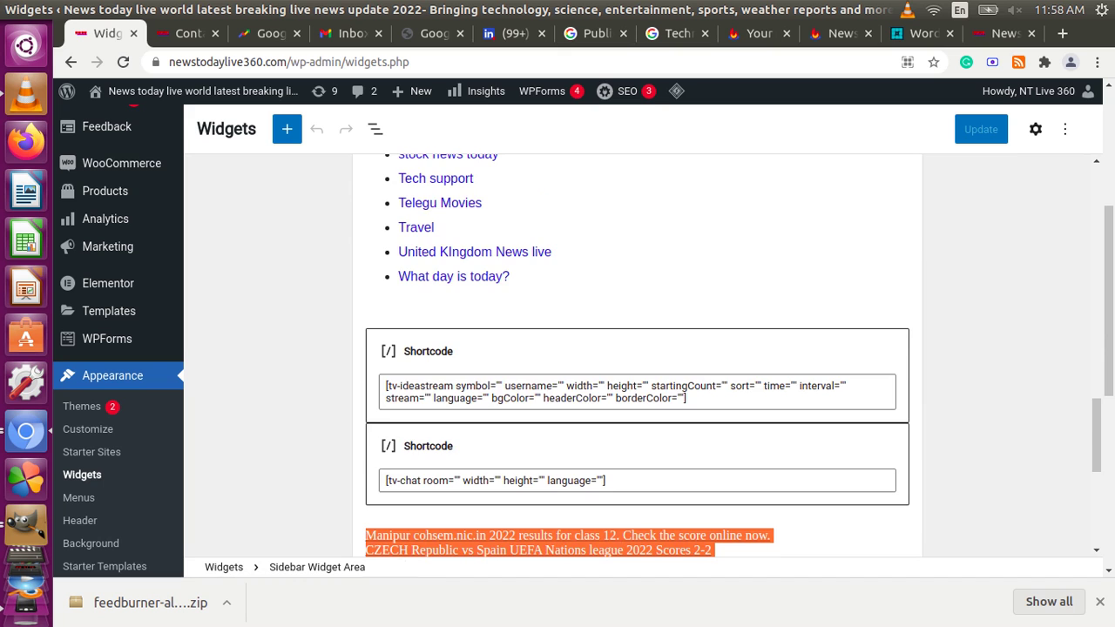
click(566, 541)
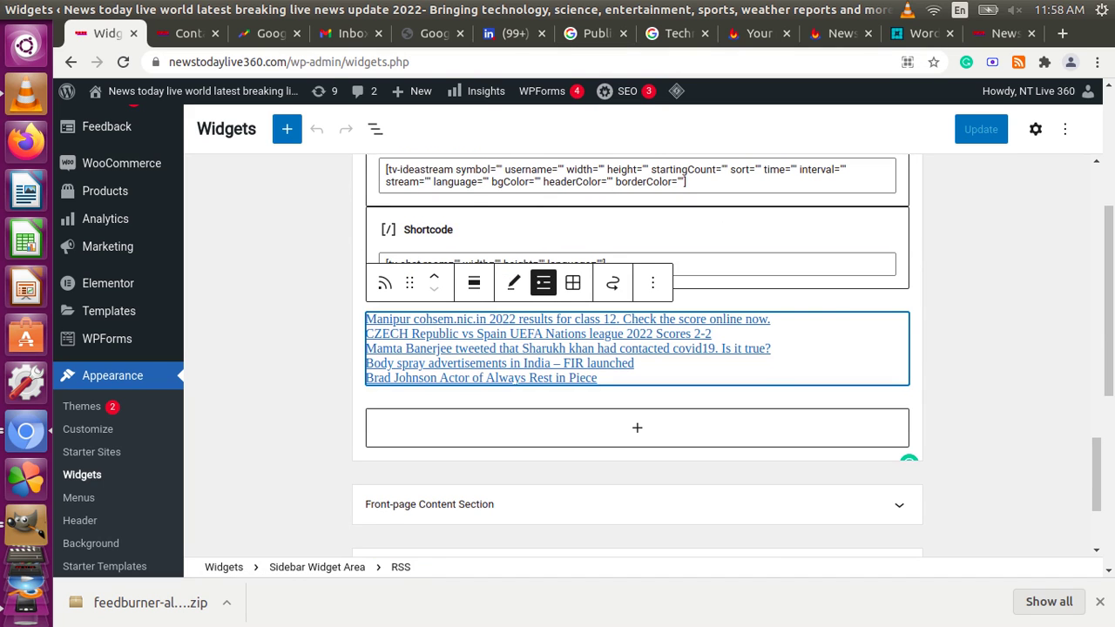
key(Delete)
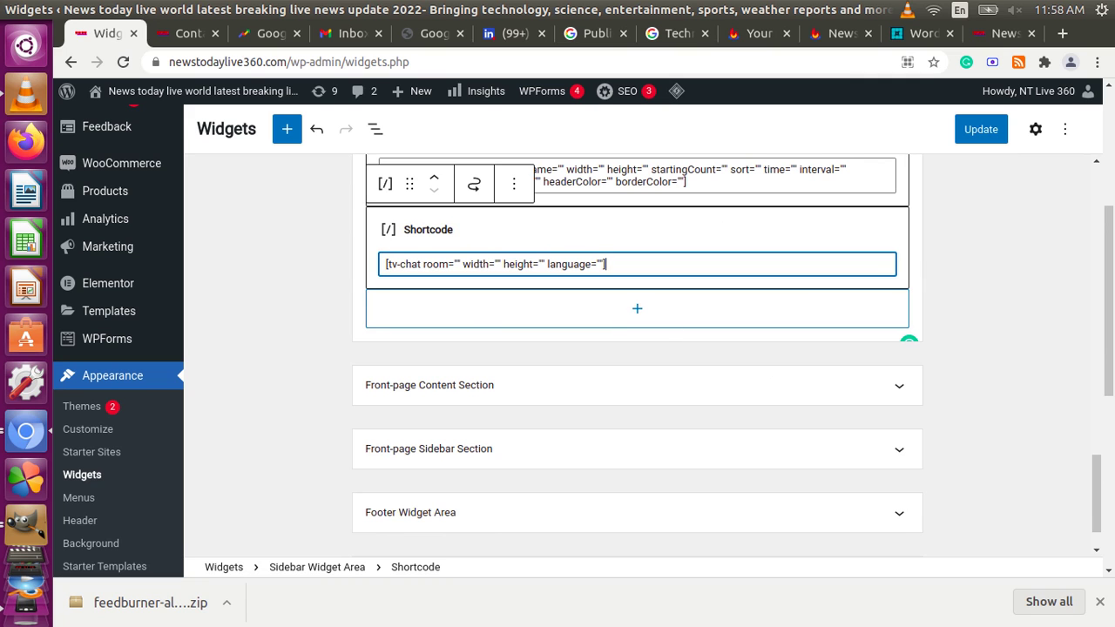
Delete the RSS widget from the Front-page Content Section
click(430, 385)
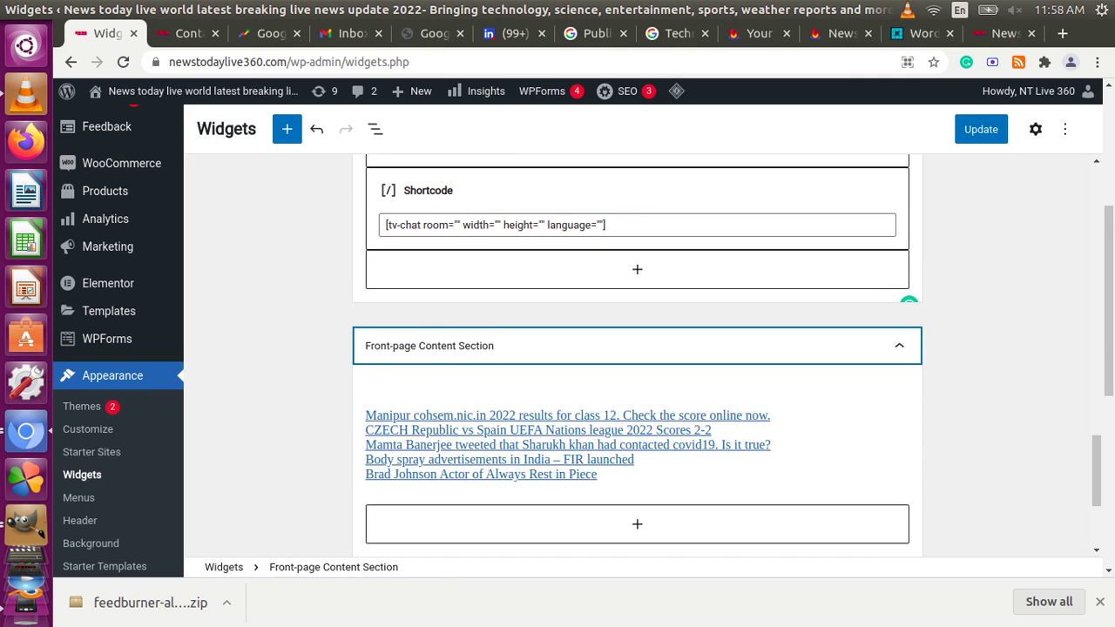
scroll(638, 357, down, 1)
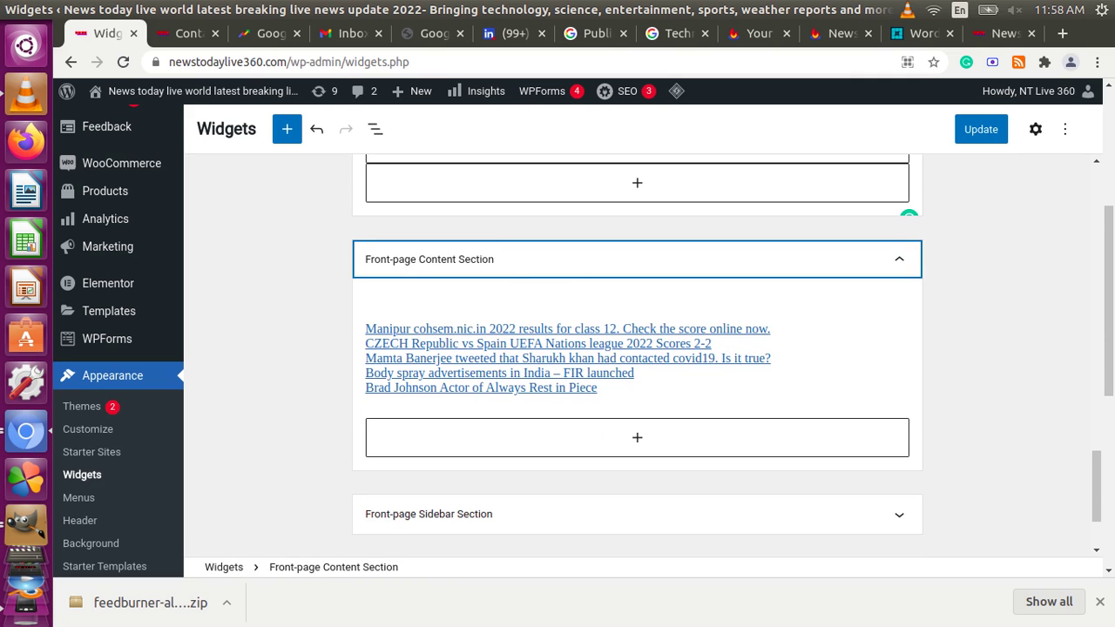
drag(452, 343, 609, 389)
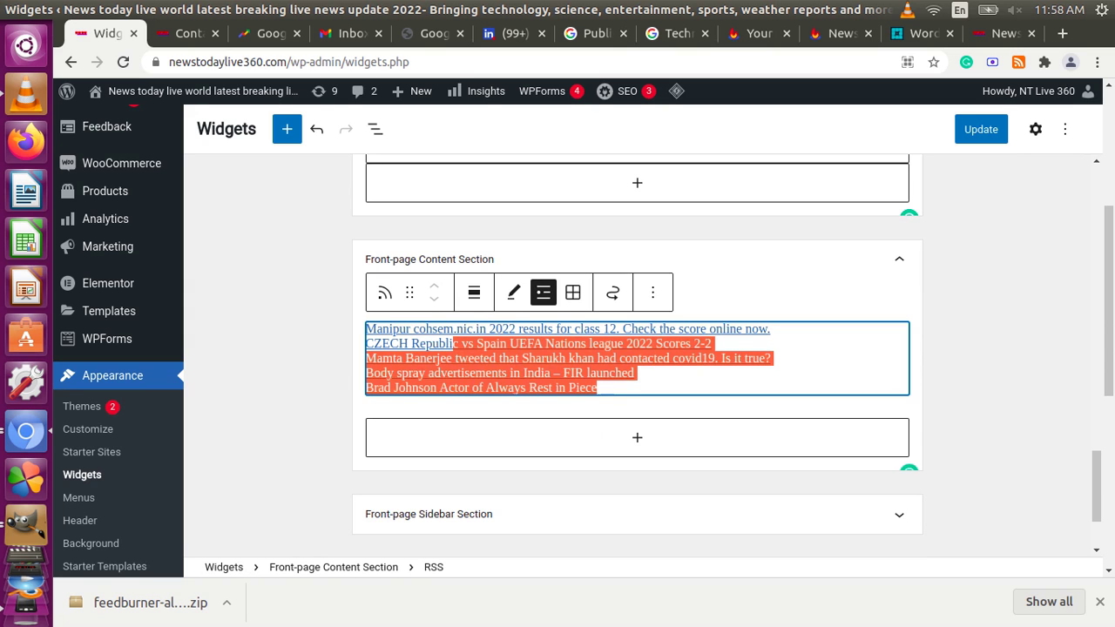
key(Delete)
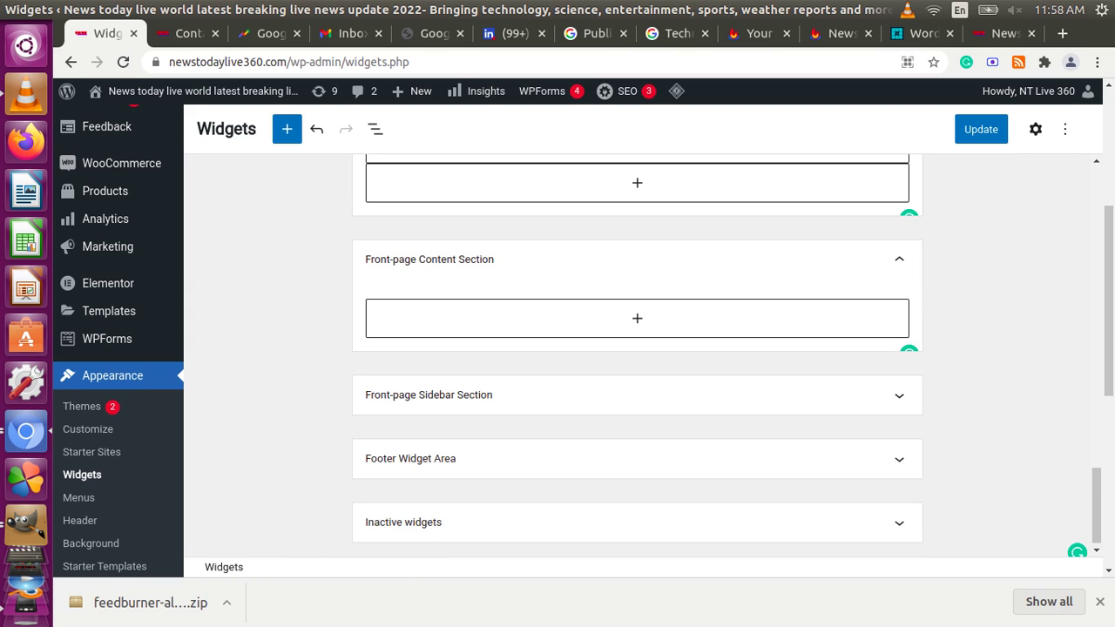
Delete the RSS widget from the Front-page Sidebar Section
click(428, 395)
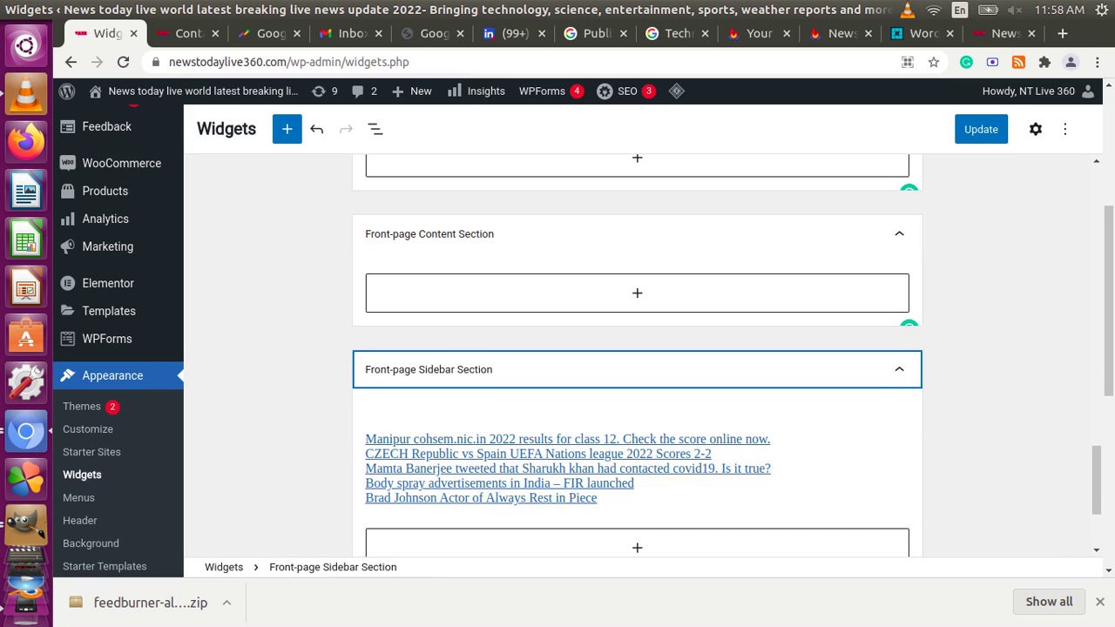
key(ctrl+a)
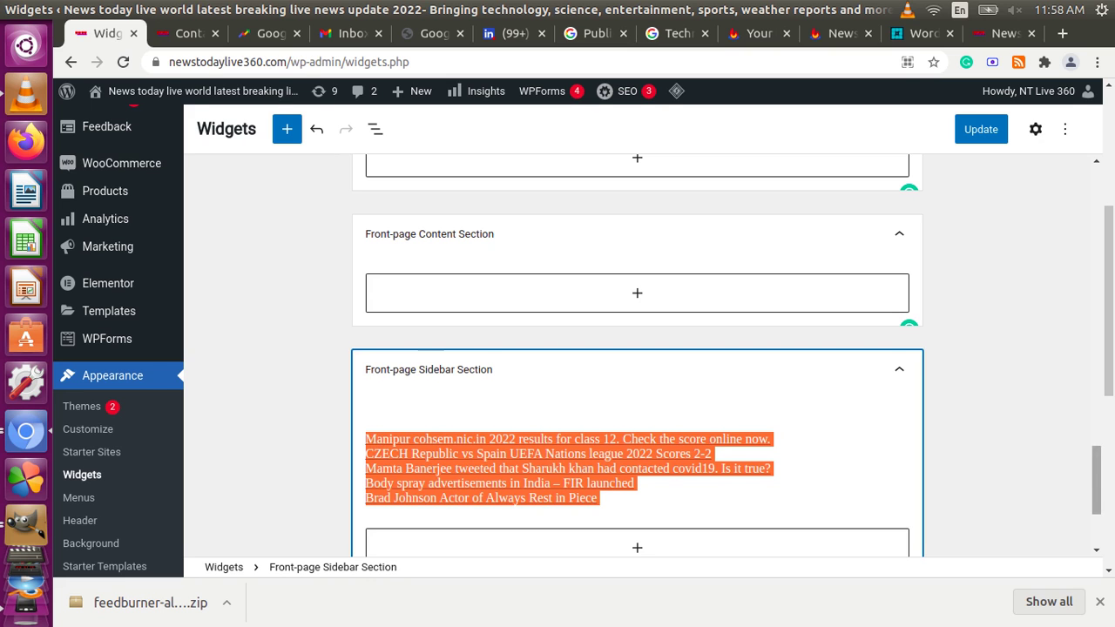
scroll(636, 356, down, 2)
click(636, 376)
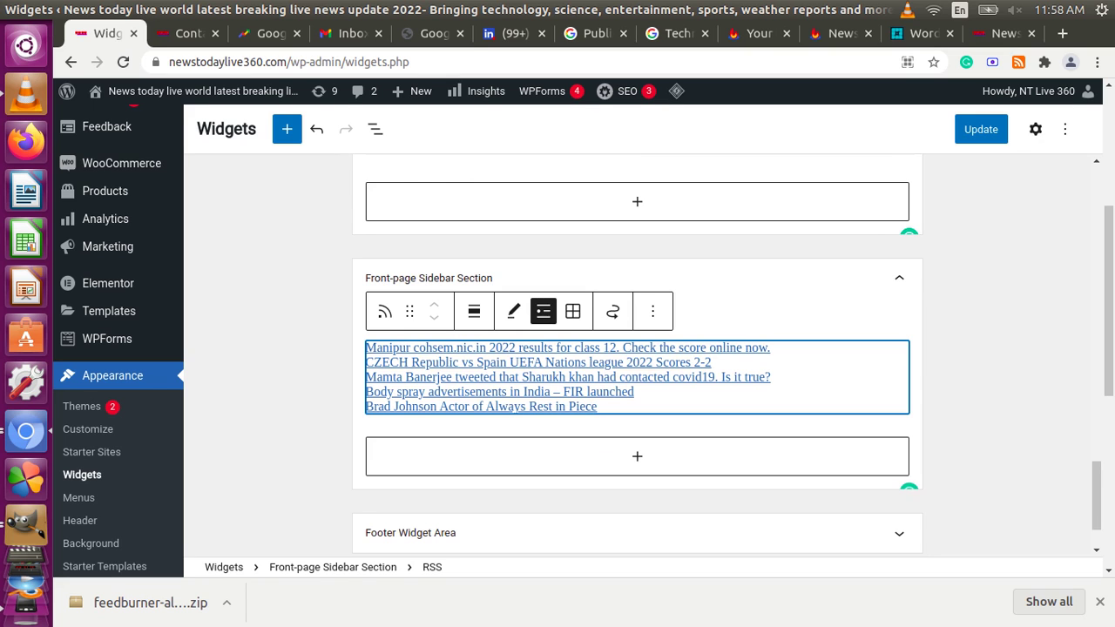
key(Delete)
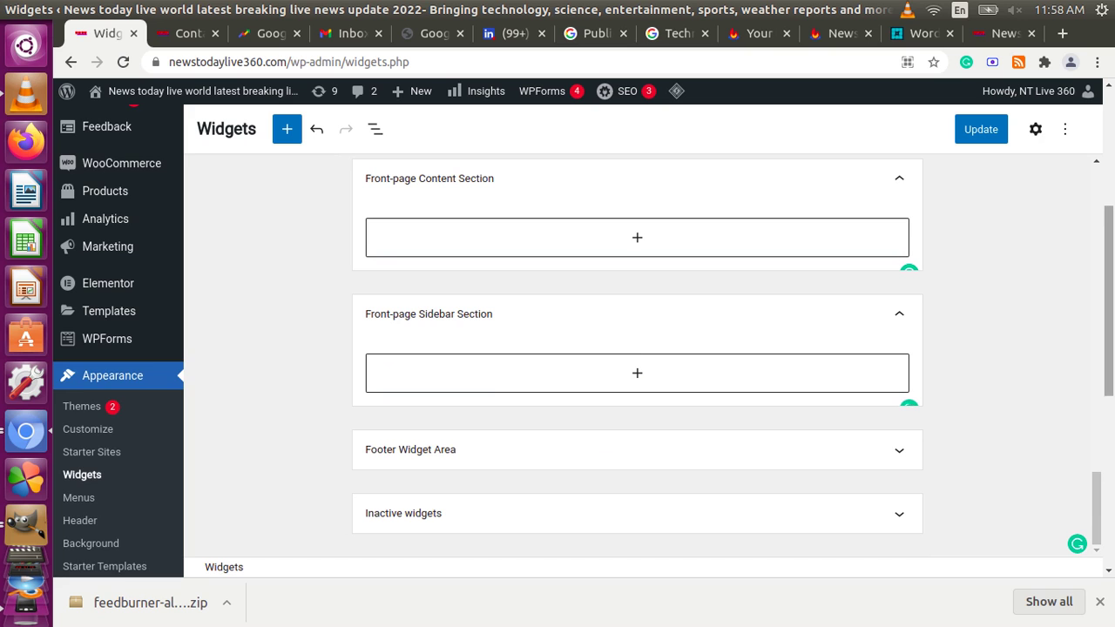
scroll(119, 348, down, 3)
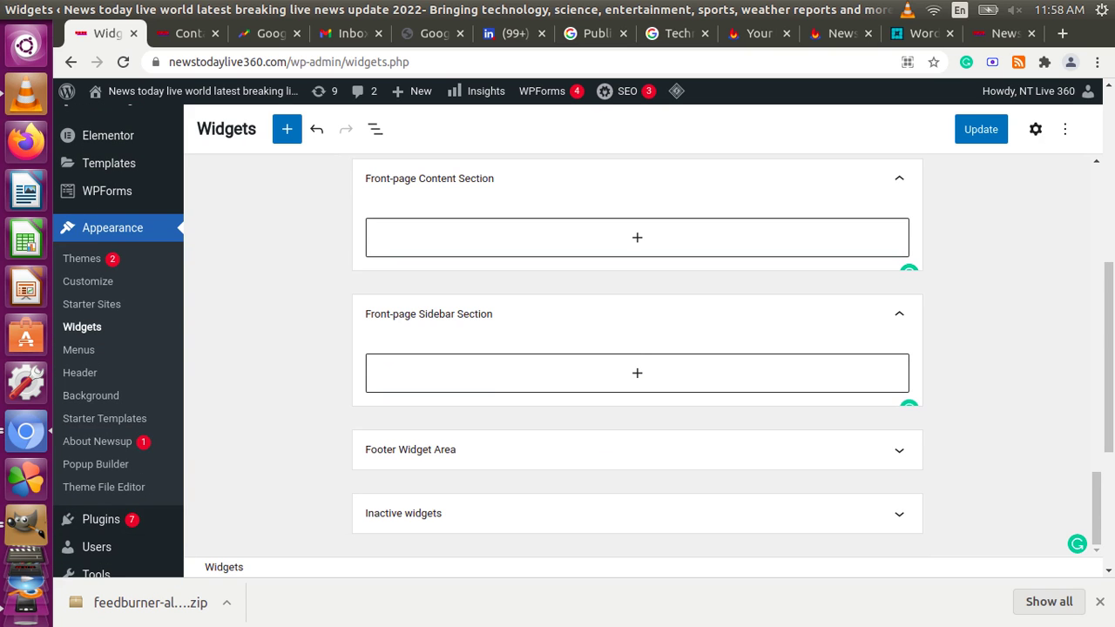
click(403, 513)
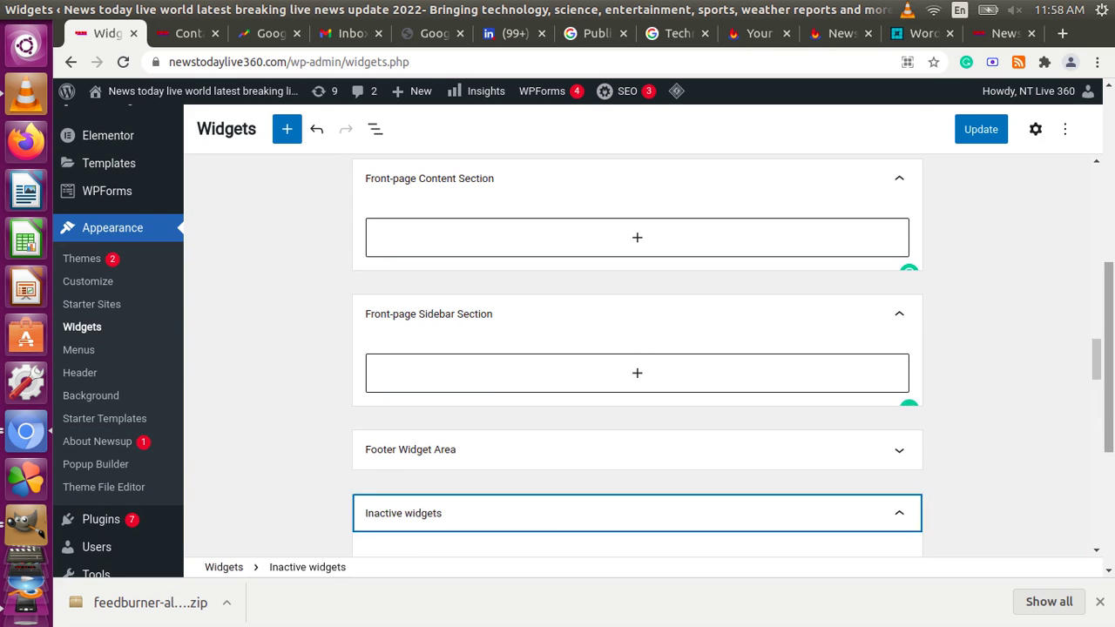
scroll(118, 348, down, 1)
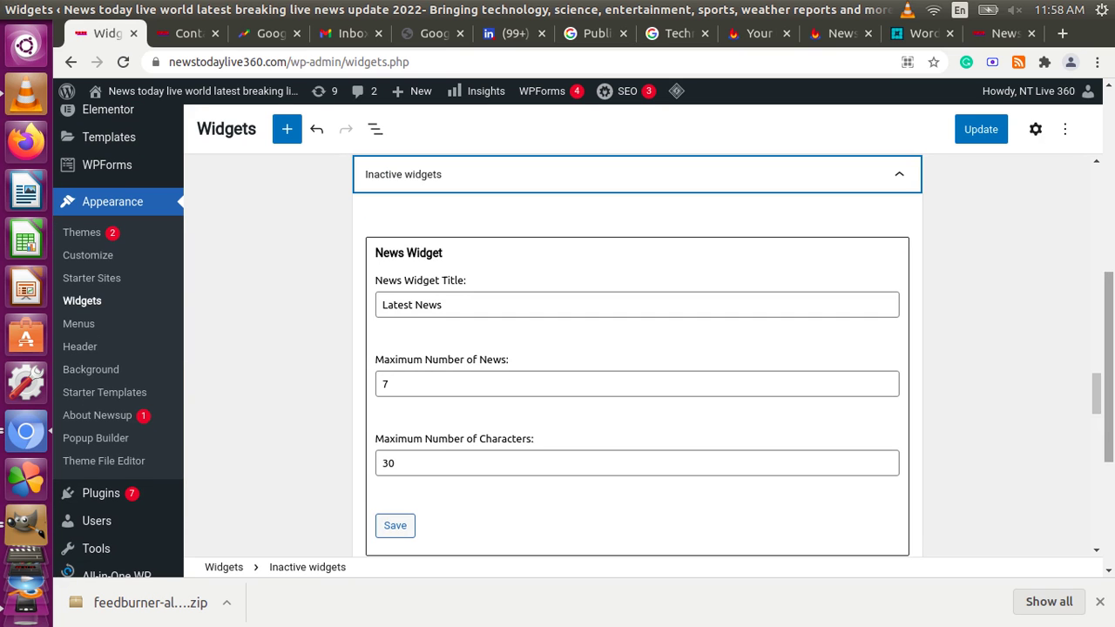
scroll(640, 357, down, 5)
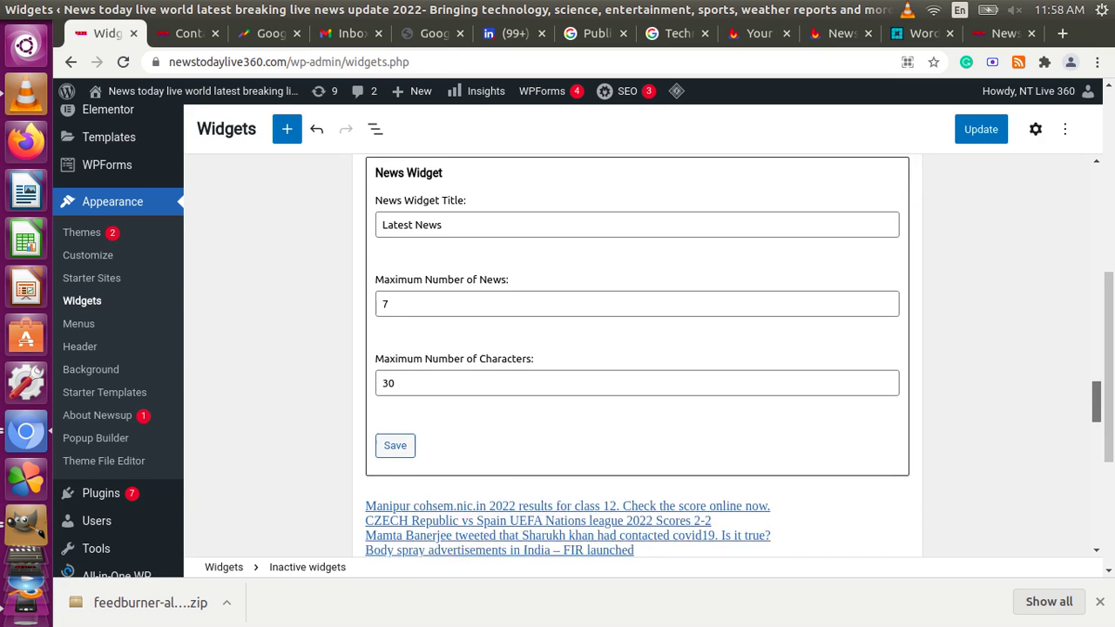
scroll(636, 356, down, 2)
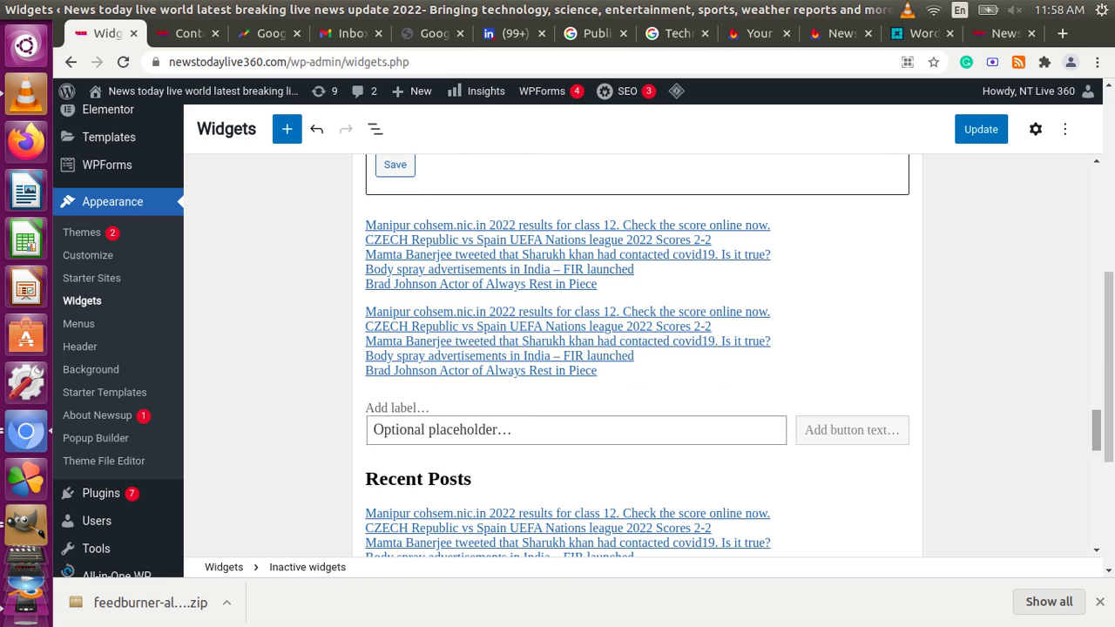
scroll(640, 357, down, 2)
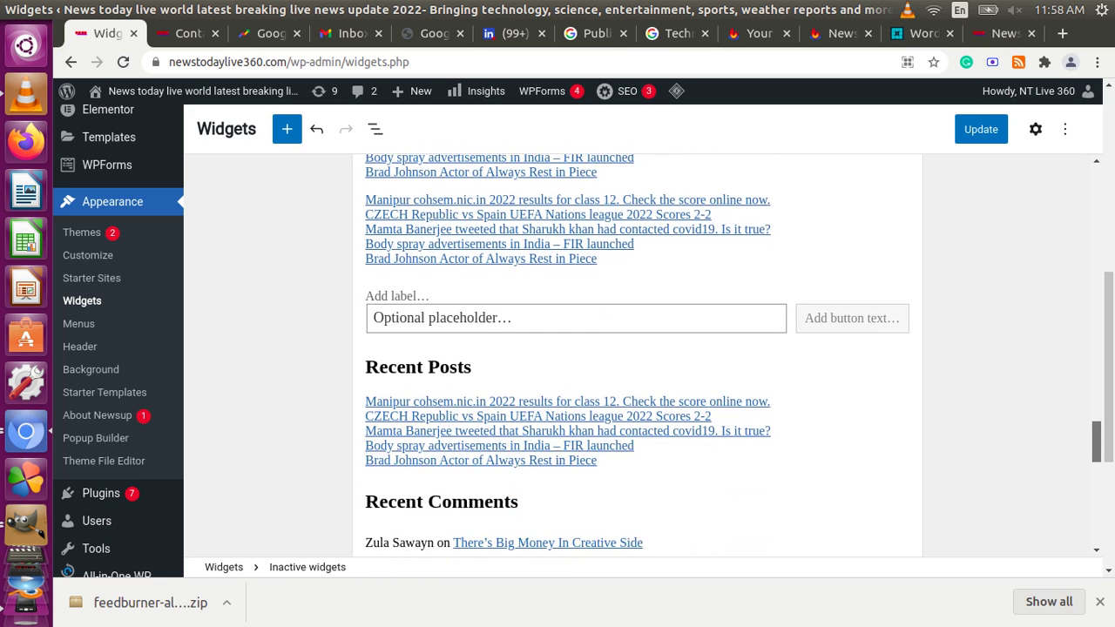
scroll(640, 357, down, 2)
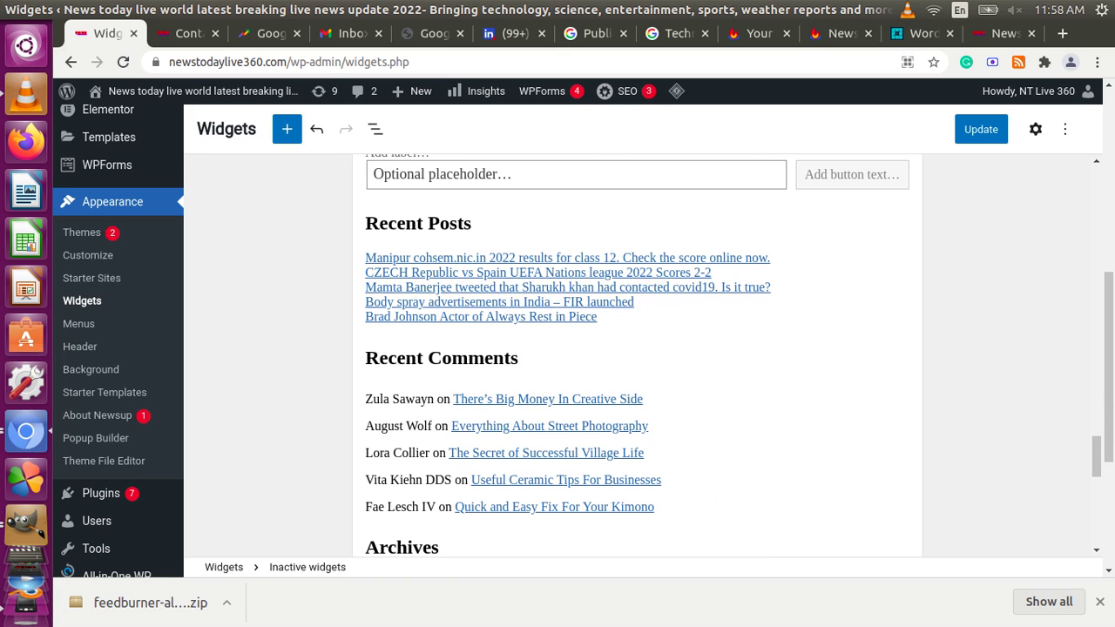
scroll(640, 357, down, 3)
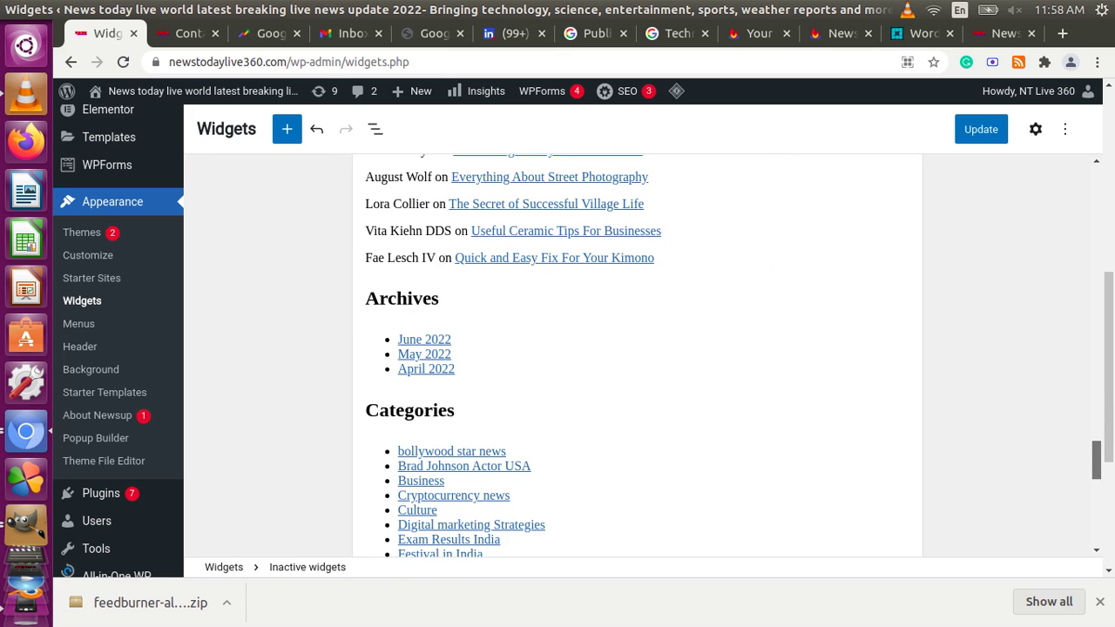
scroll(636, 357, up, 5)
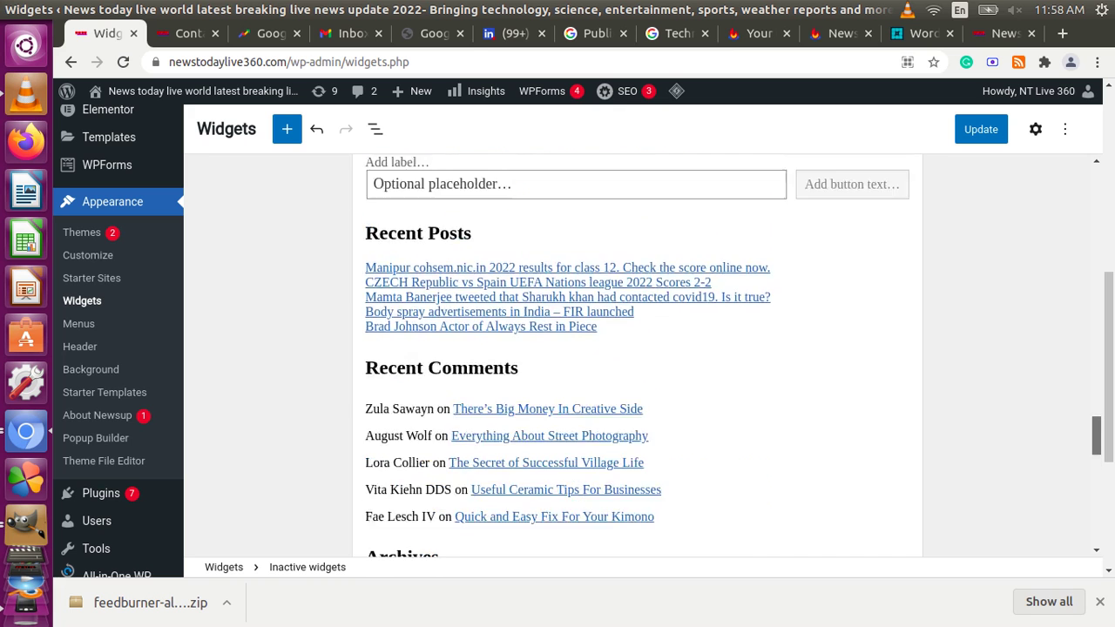
scroll(636, 357, up, 5)
scroll(636, 357, up, 5)
scroll(637, 357, up, 5)
scroll(636, 357, up, 2)
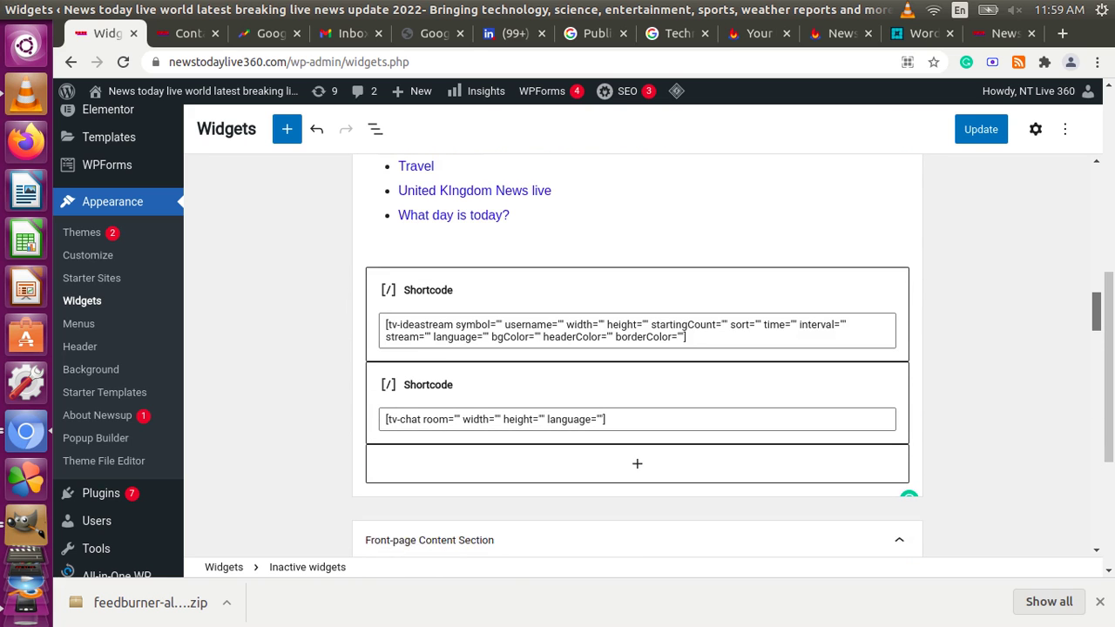
scroll(636, 355, up, 1)
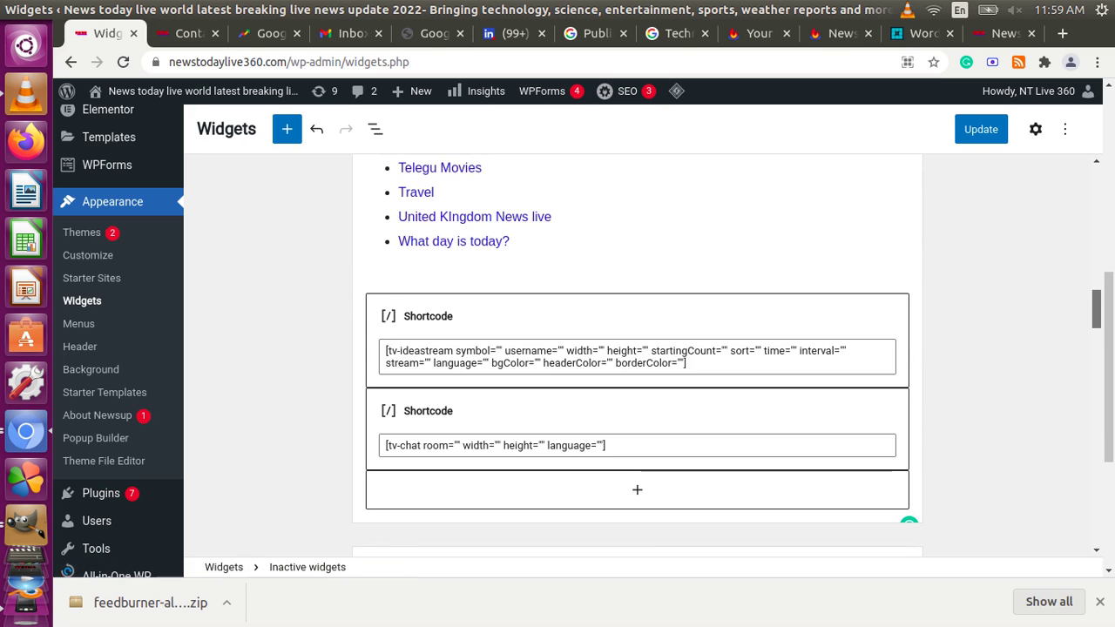
scroll(636, 357, up, 5)
scroll(637, 357, up, 5)
scroll(636, 357, up, 3)
scroll(637, 357, up, 4)
scroll(636, 357, up, 1)
scroll(637, 355, down, 5)
scroll(636, 356, down, 4)
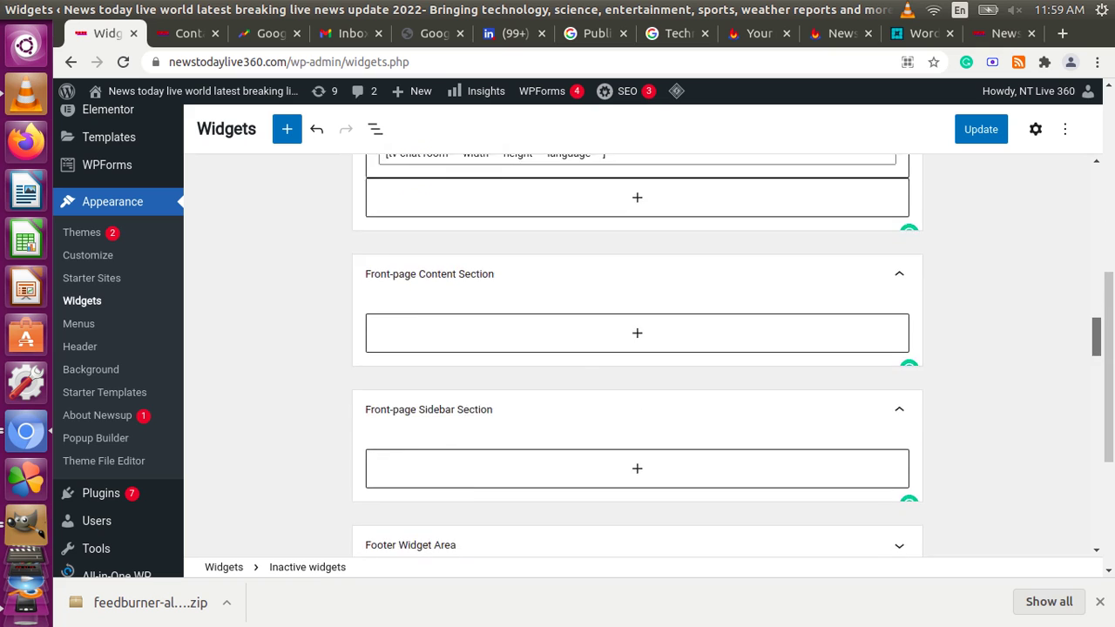
scroll(637, 356, up, 2)
scroll(636, 223, down, 2)
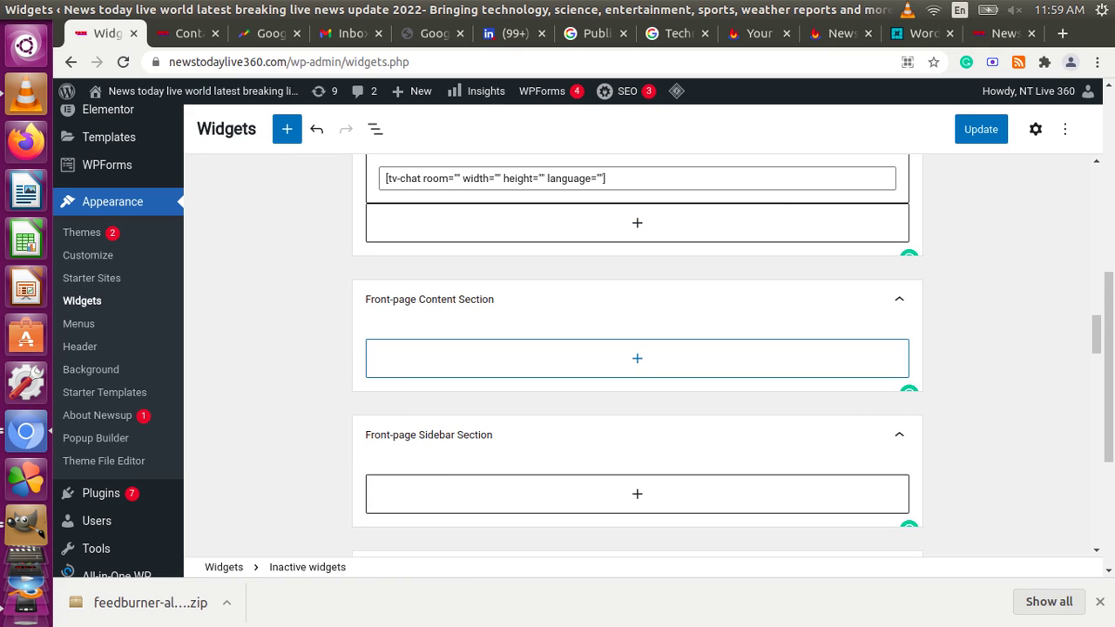
Insert an RSS block into the Front-page Content Section, fed by the pasted FeedBurner URL
click(636, 358)
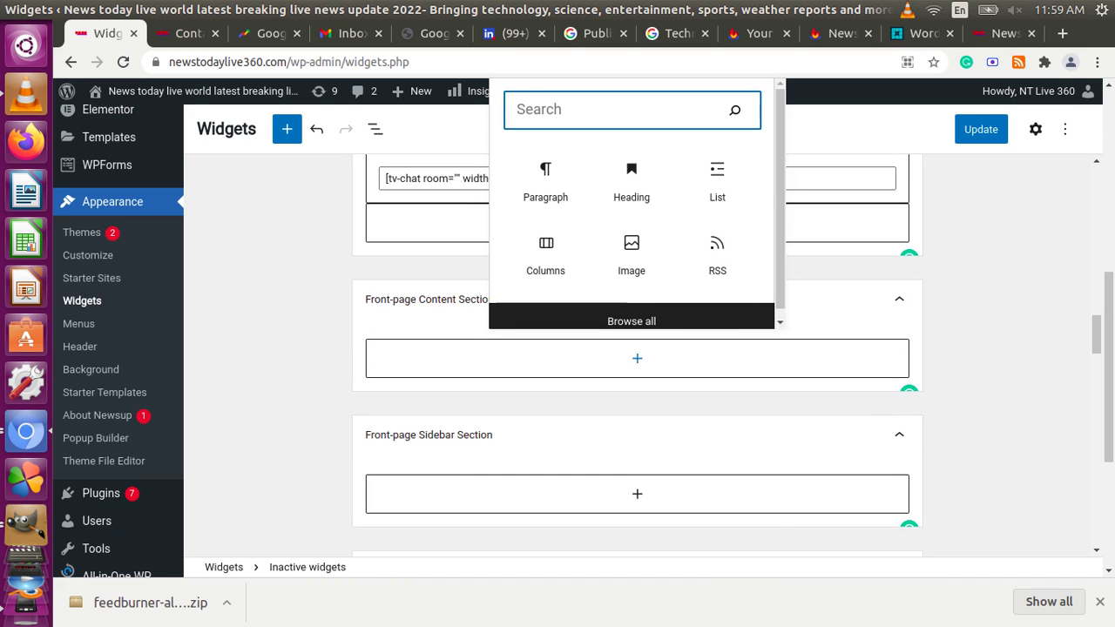
text(rss)
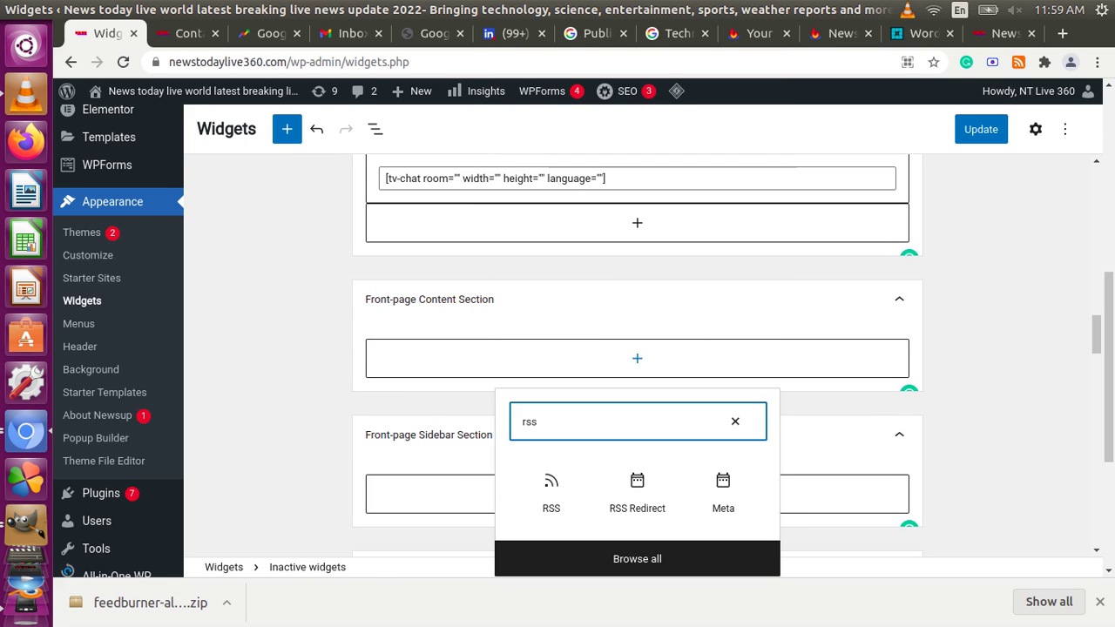
key(Down)
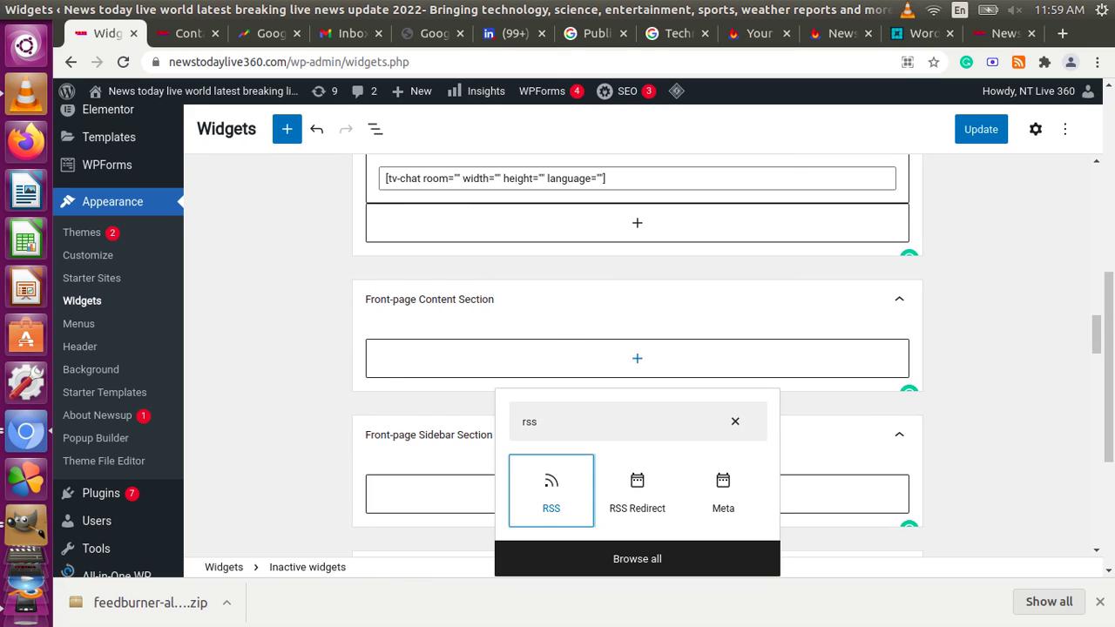
key(Return)
text(http://feeds.feedburner.com/https/newstodaylive360com/feed)
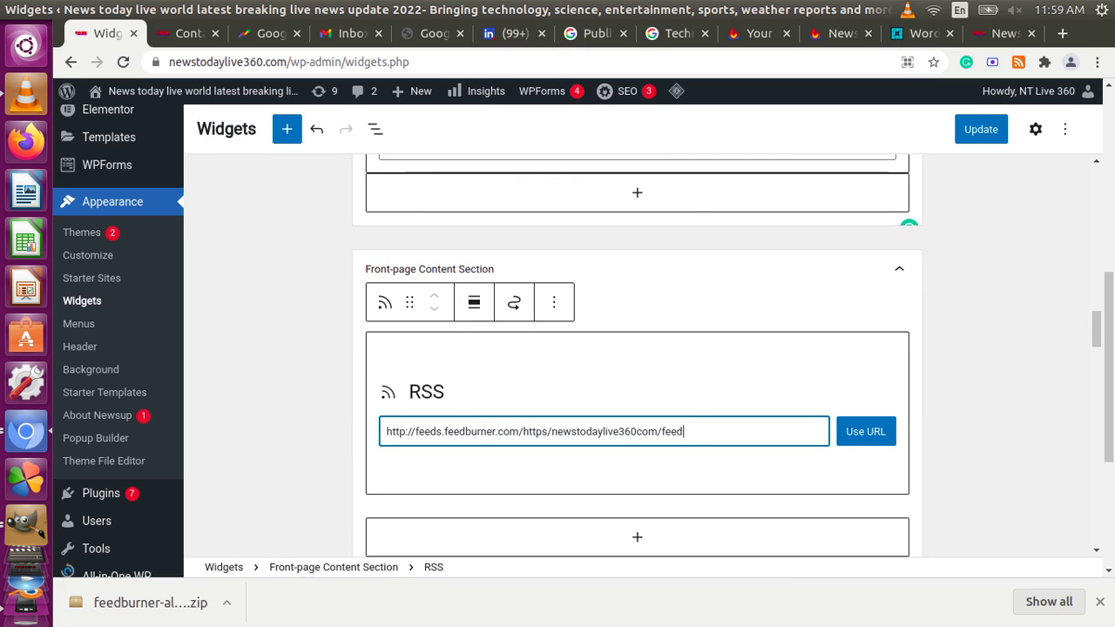
click(865, 431)
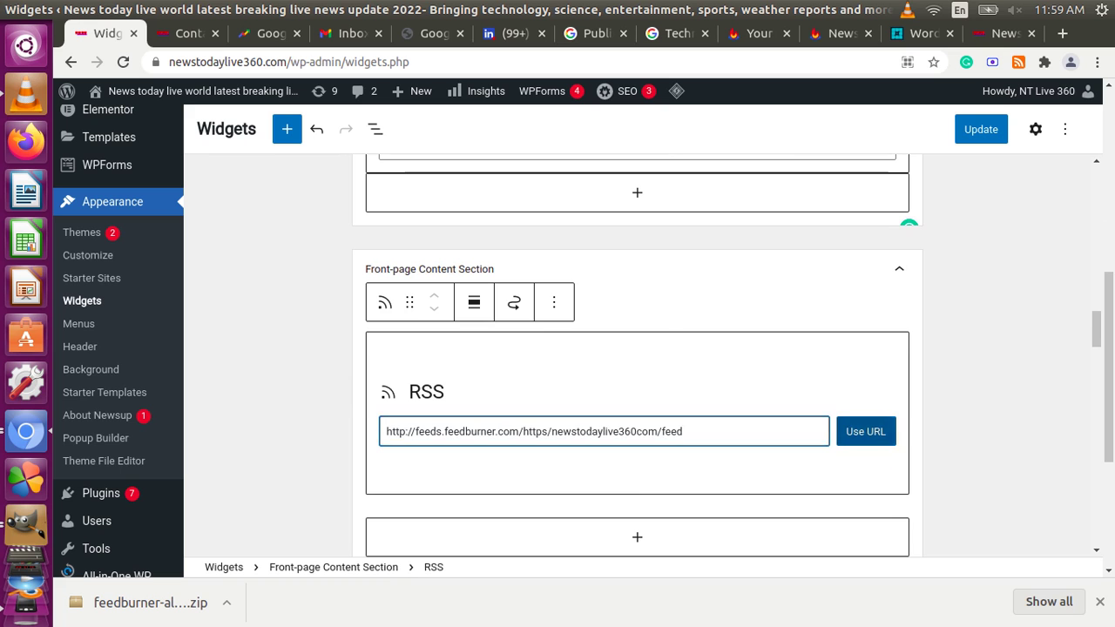
Save the widget changes and switch over to the Publisher Center tab
scroll(646, 291, down, 1)
scroll(646, 291, down, 1)
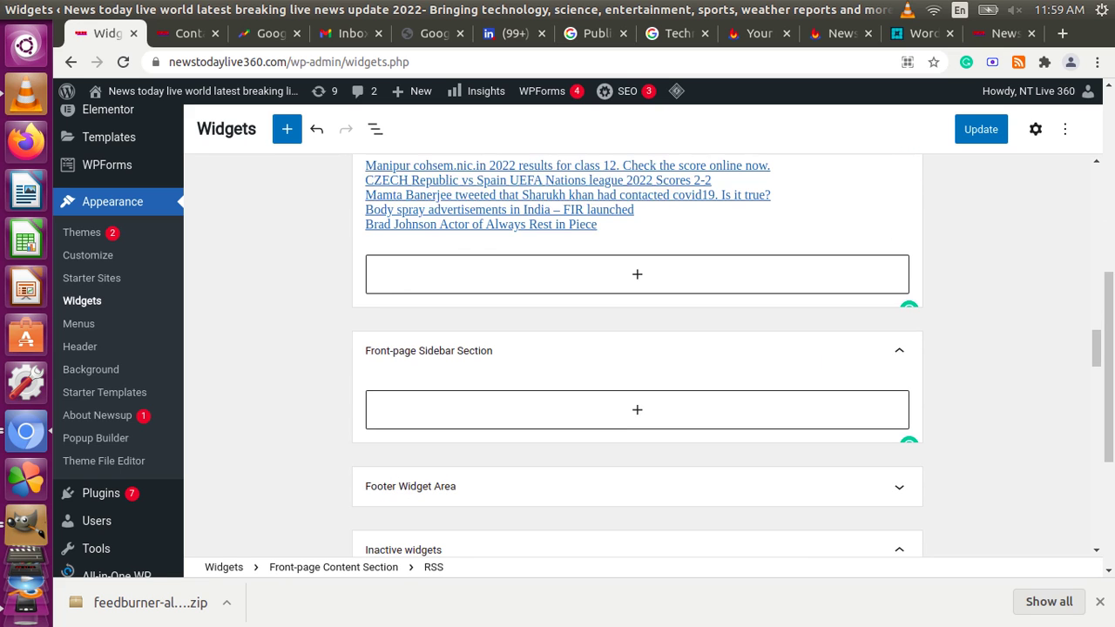
scroll(636, 357, up, 3)
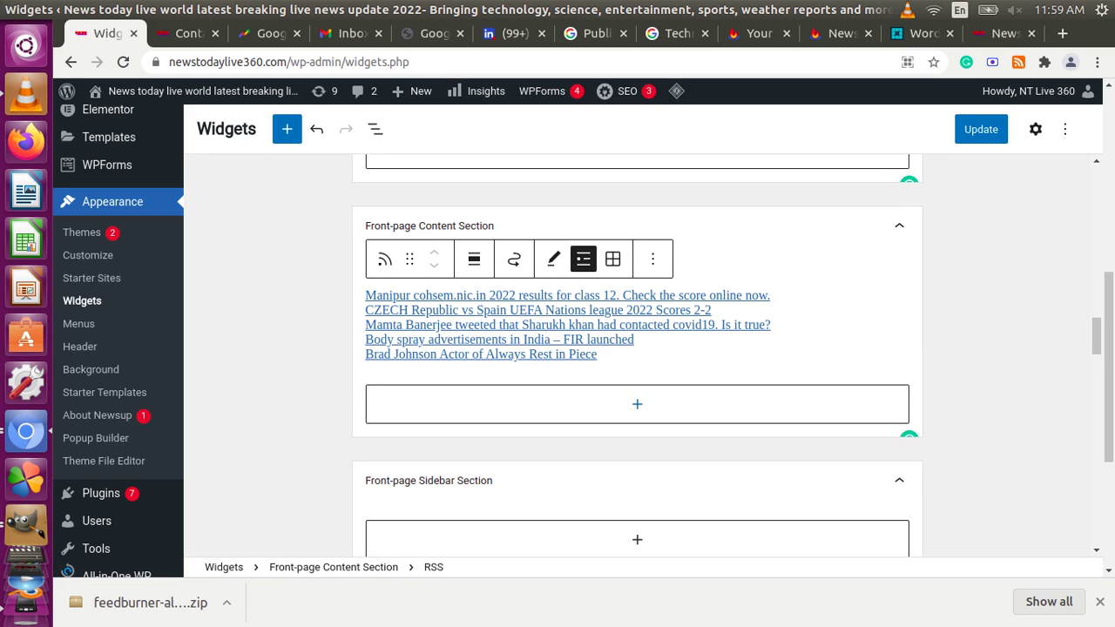
click(980, 129)
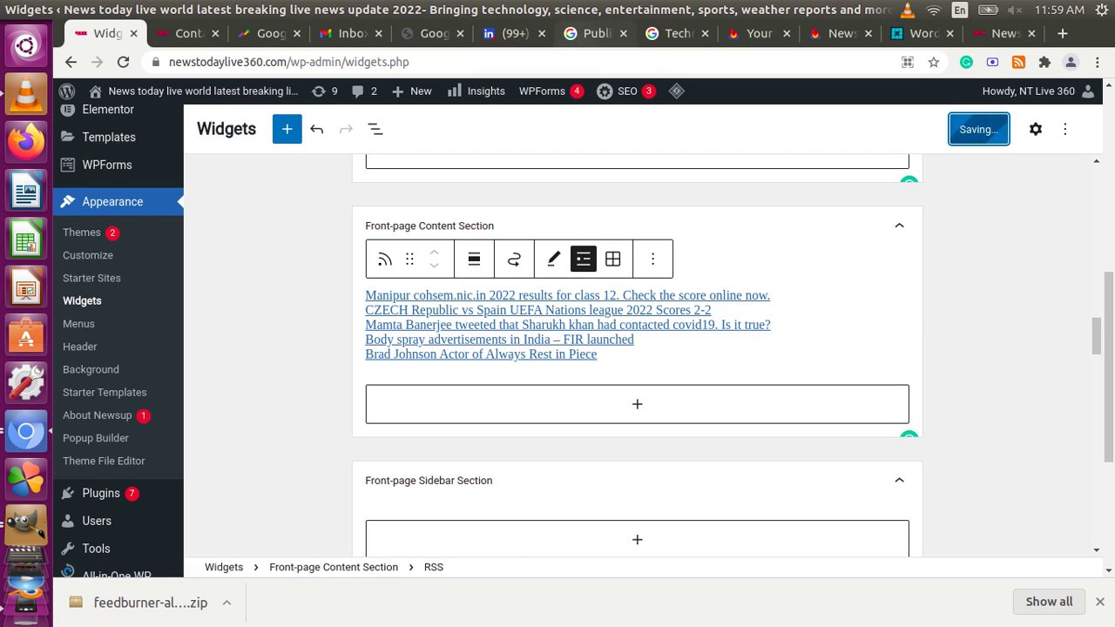
click(596, 33)
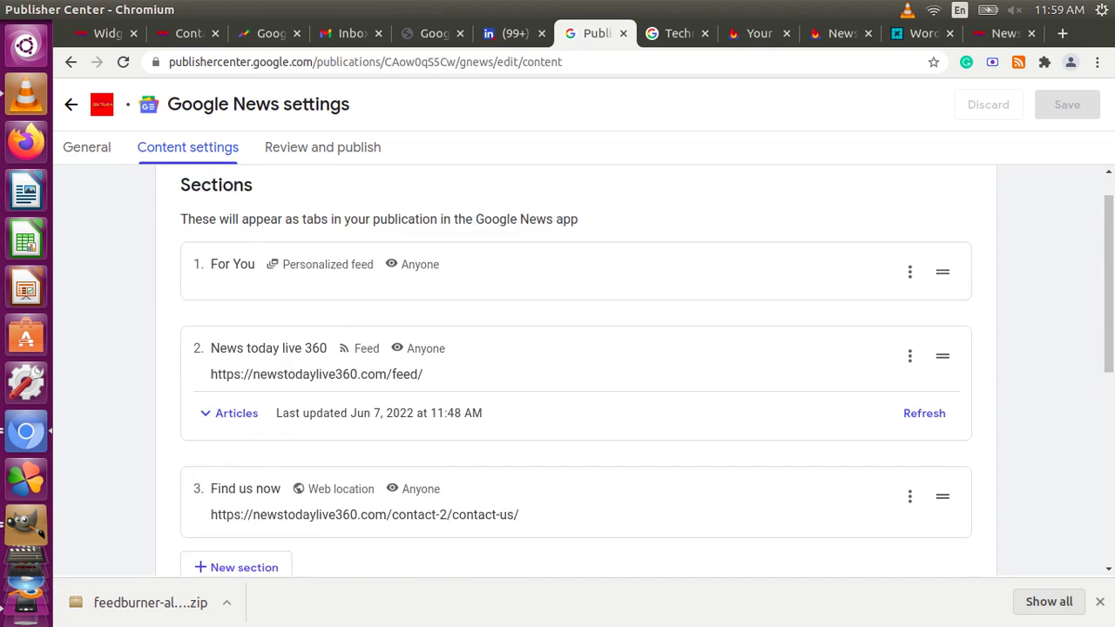
Refresh the News today live 360 section and replace its feed URL with the FeedBurner address
scroll(635, 370, down, 2)
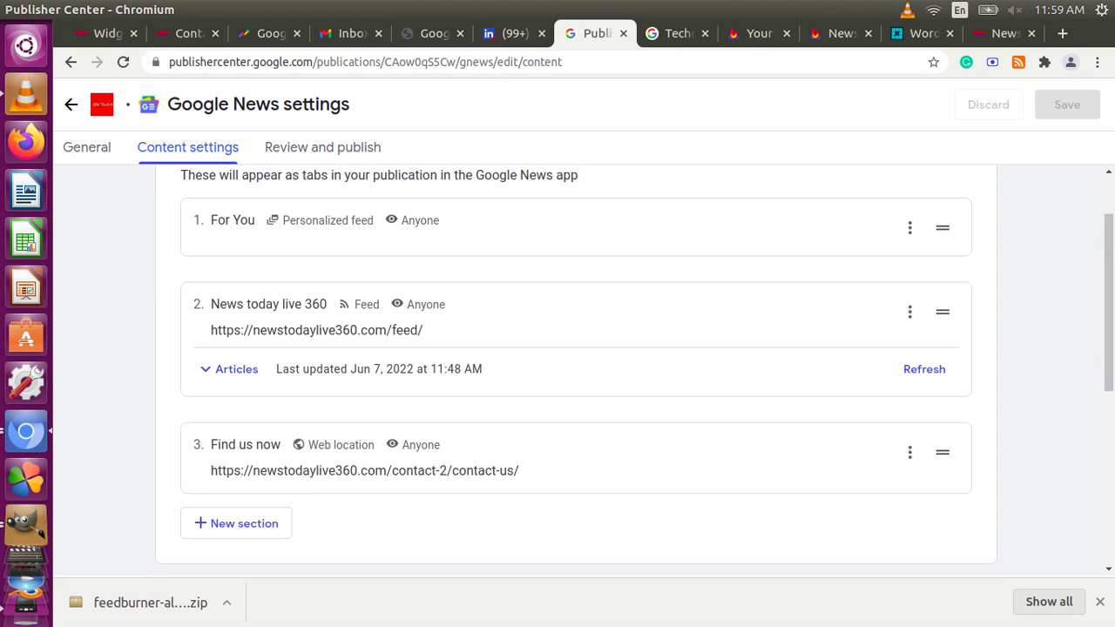
click(924, 369)
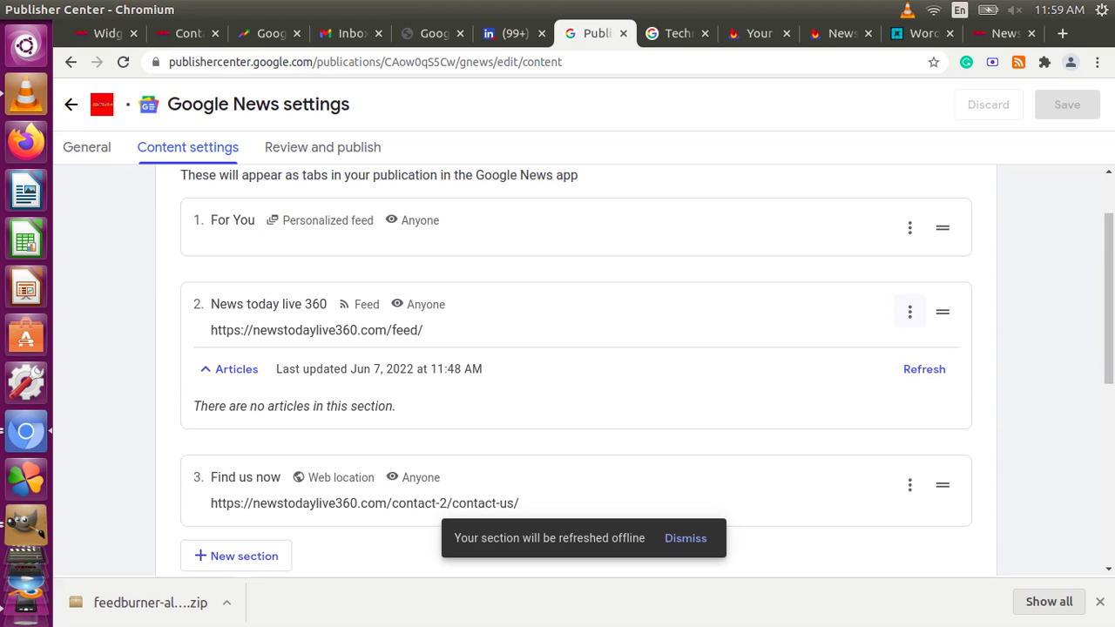
click(910, 311)
click(940, 352)
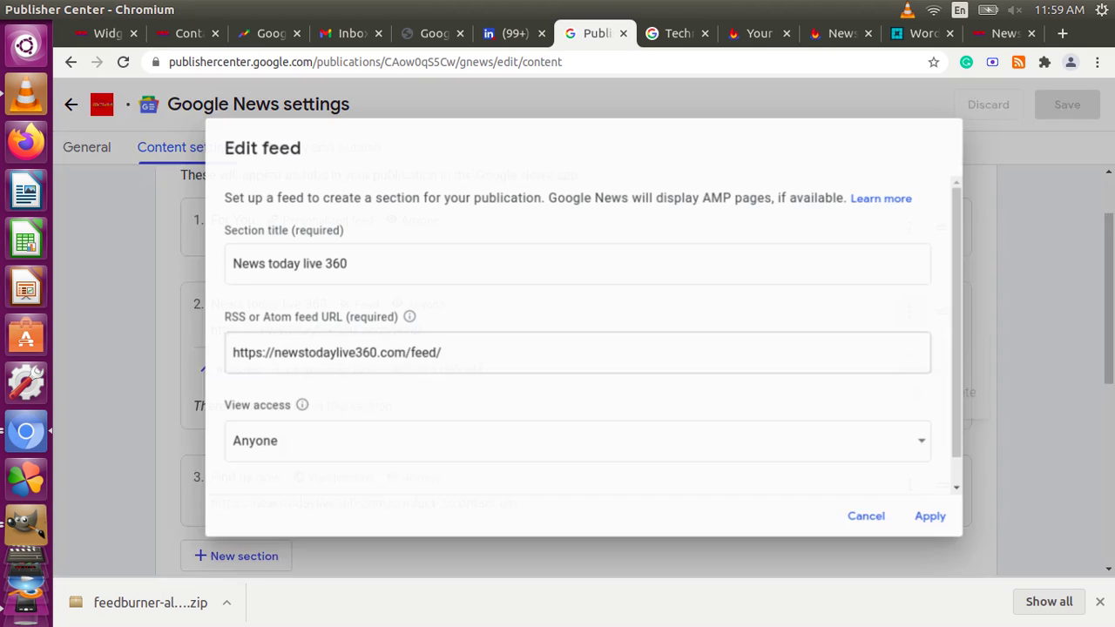
drag(441, 352, 229, 351)
text(http://feeds.feedburner.com/https/newstodaylive360com/feed)
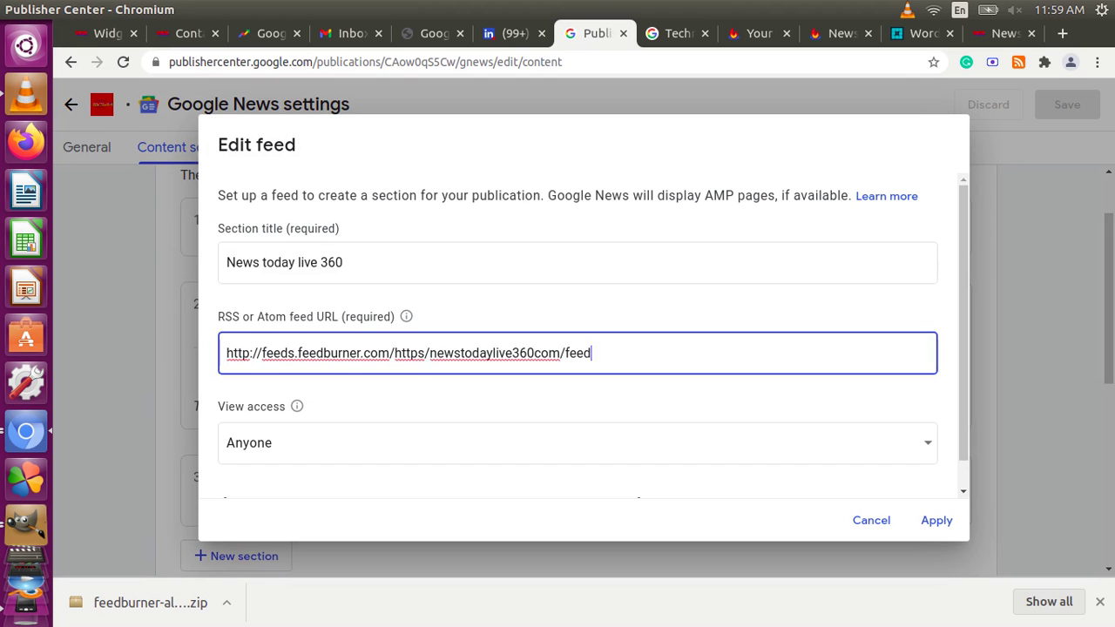
click(936, 520)
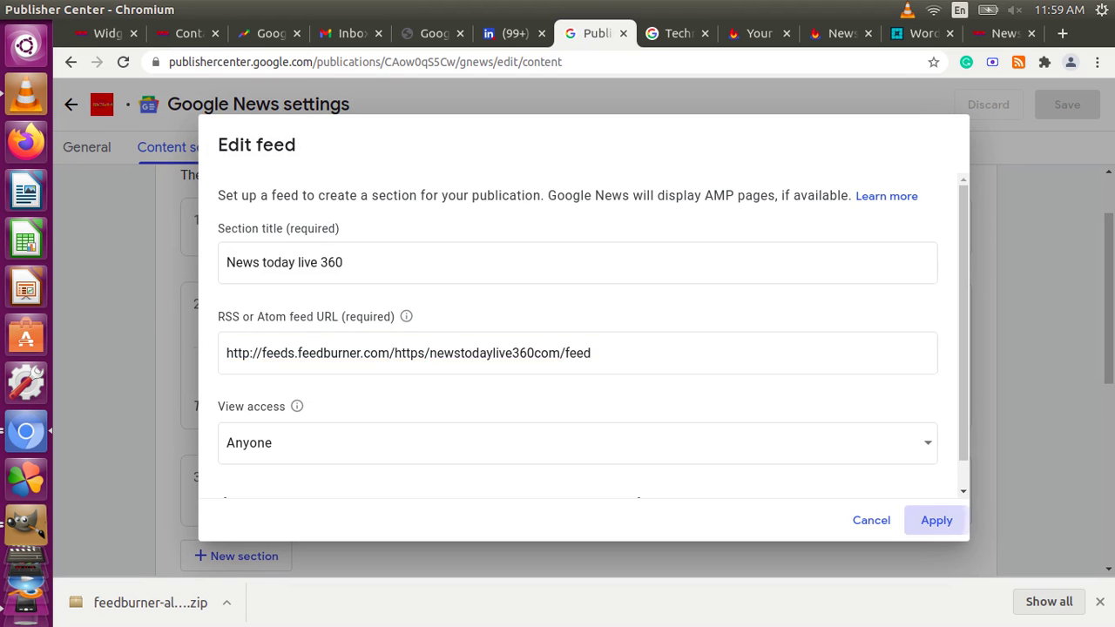
Expand the section's article list and save the publication as a draft
click(229, 369)
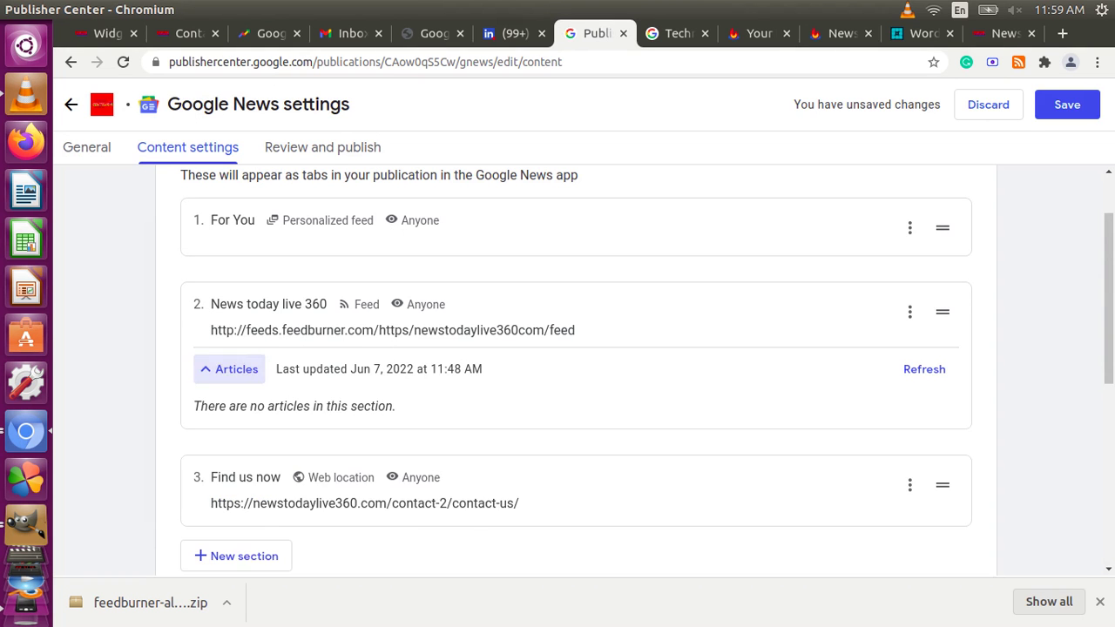
click(1067, 105)
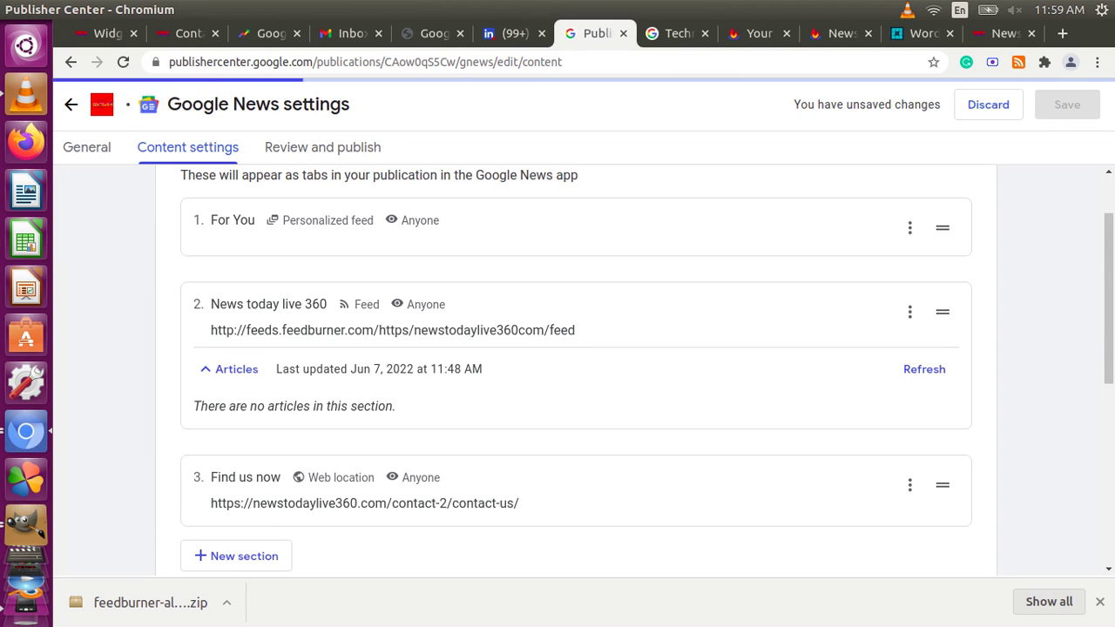
scroll(575, 365, down, 5)
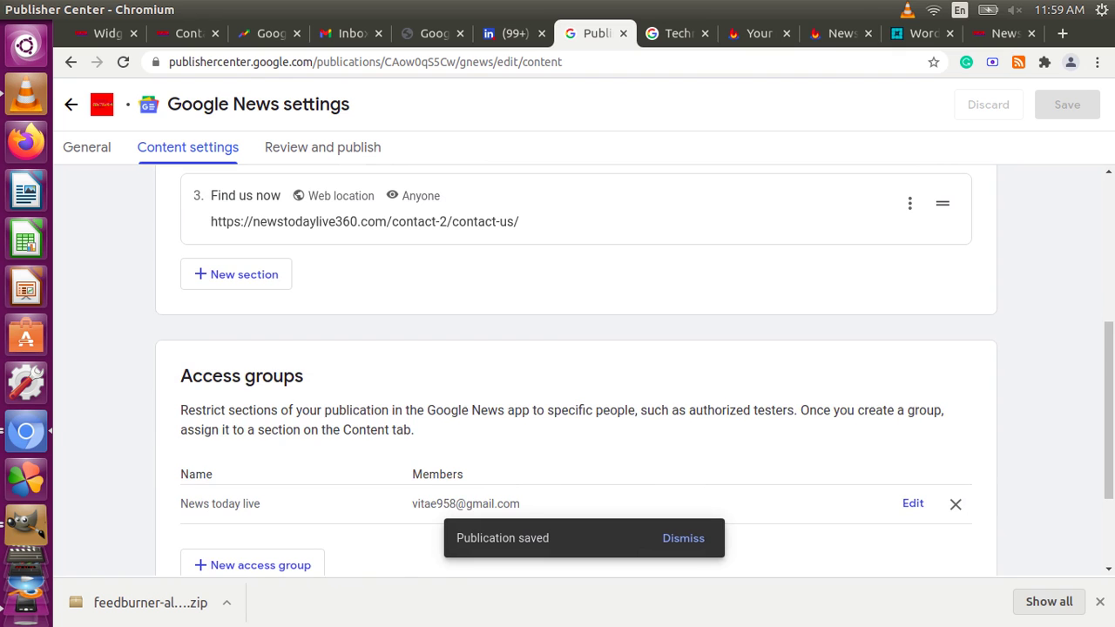
scroll(574, 366, down, 3)
Preview News today live 360 in Review and publish, then list its feed articles in Content settings
click(964, 499)
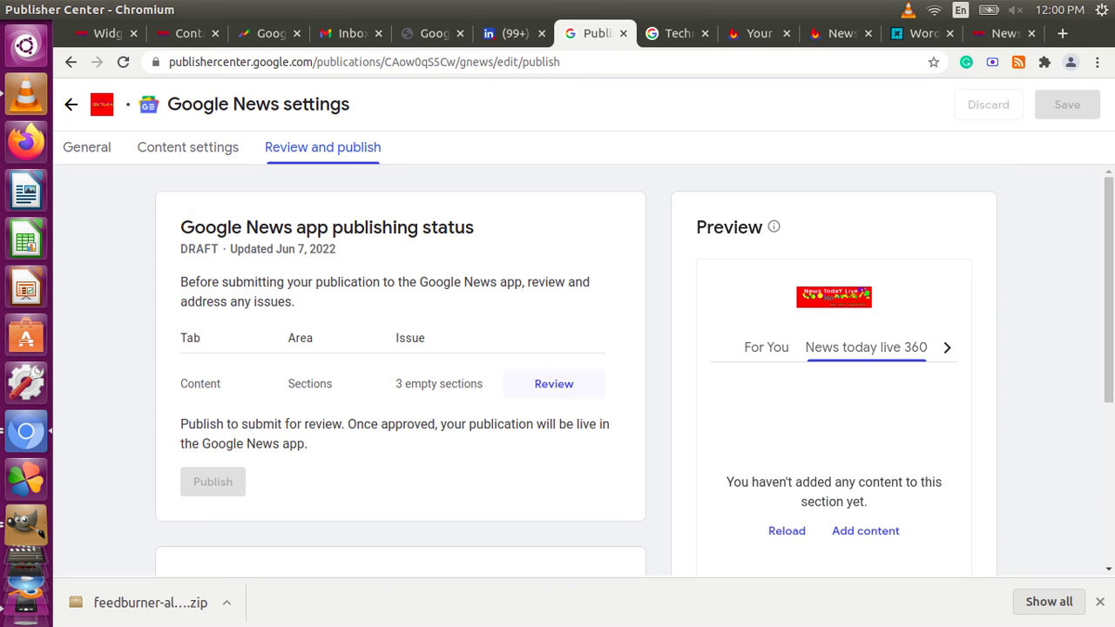
scroll(634, 366, down, 3)
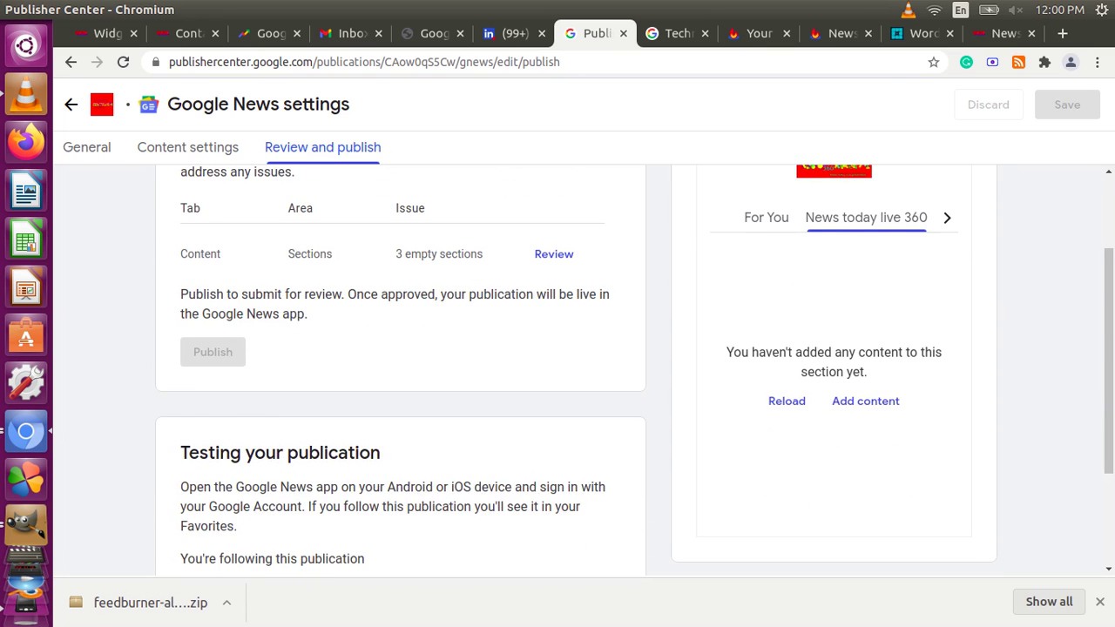
scroll(634, 369, down, 4)
scroll(635, 369, up, 2)
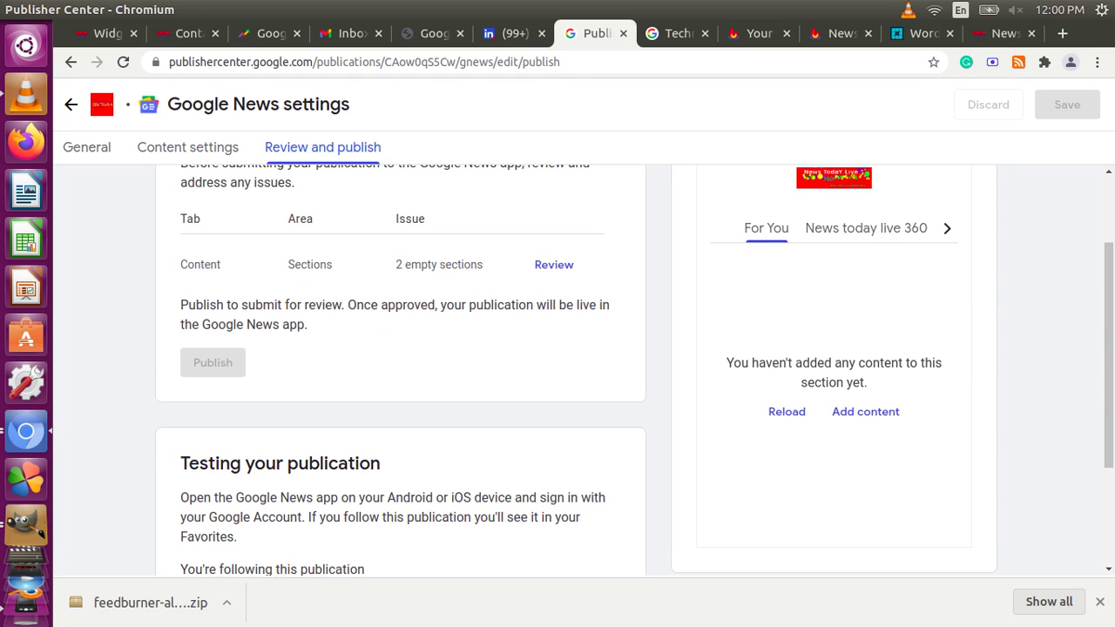
click(866, 227)
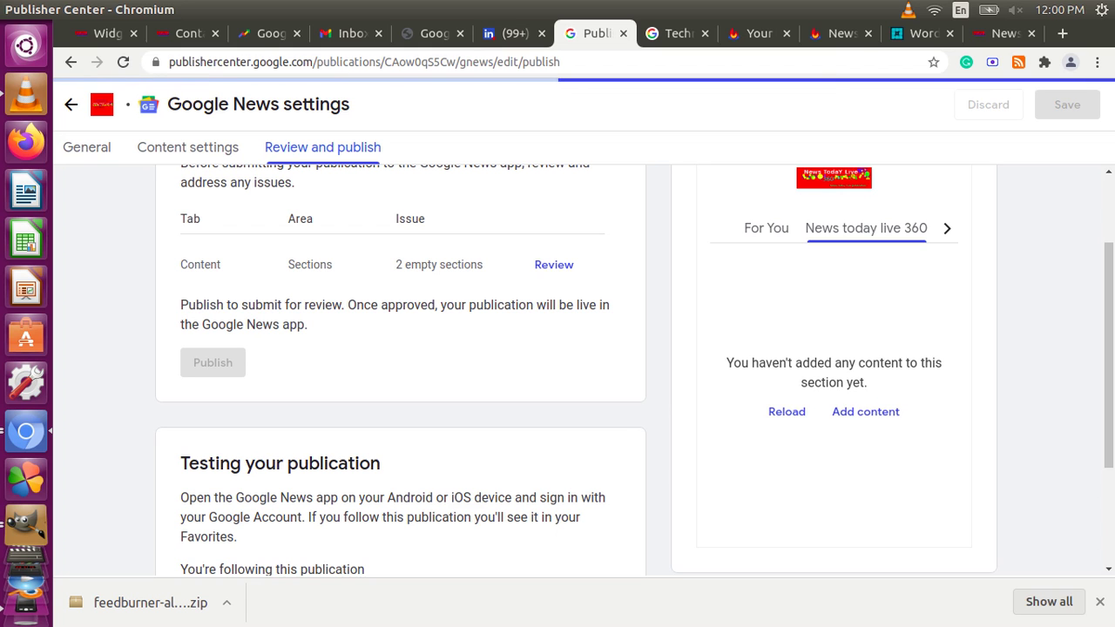
click(873, 411)
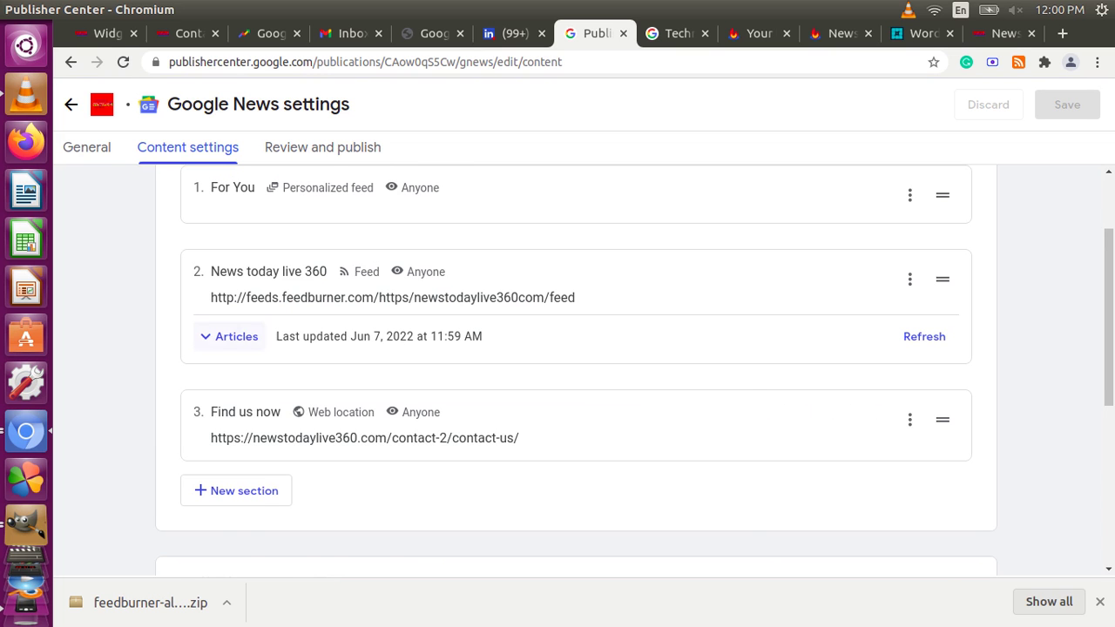
click(230, 336)
scroll(575, 366, down, 3)
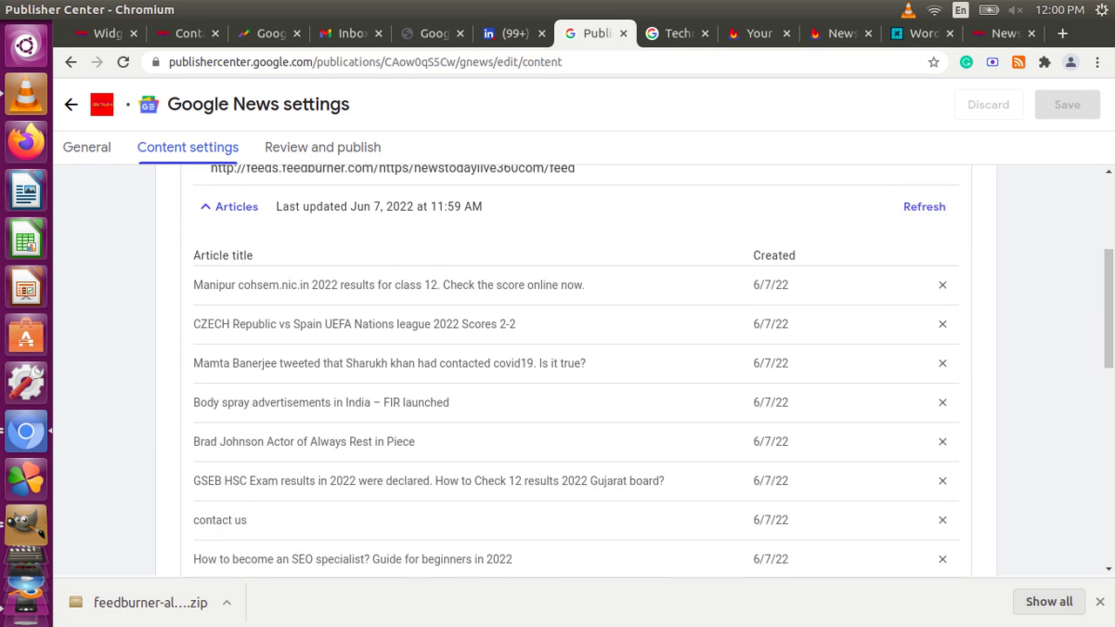
scroll(574, 365, down, 2)
scroll(574, 366, down, 3)
scroll(575, 366, down, 1)
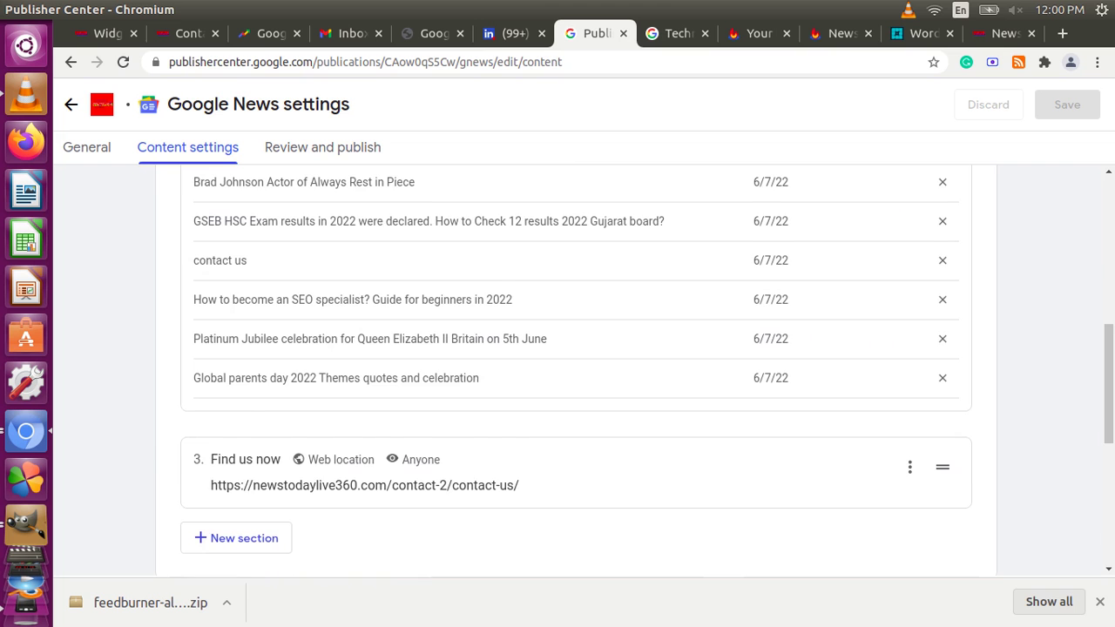
scroll(575, 365, down, 2)
scroll(574, 365, down, 3)
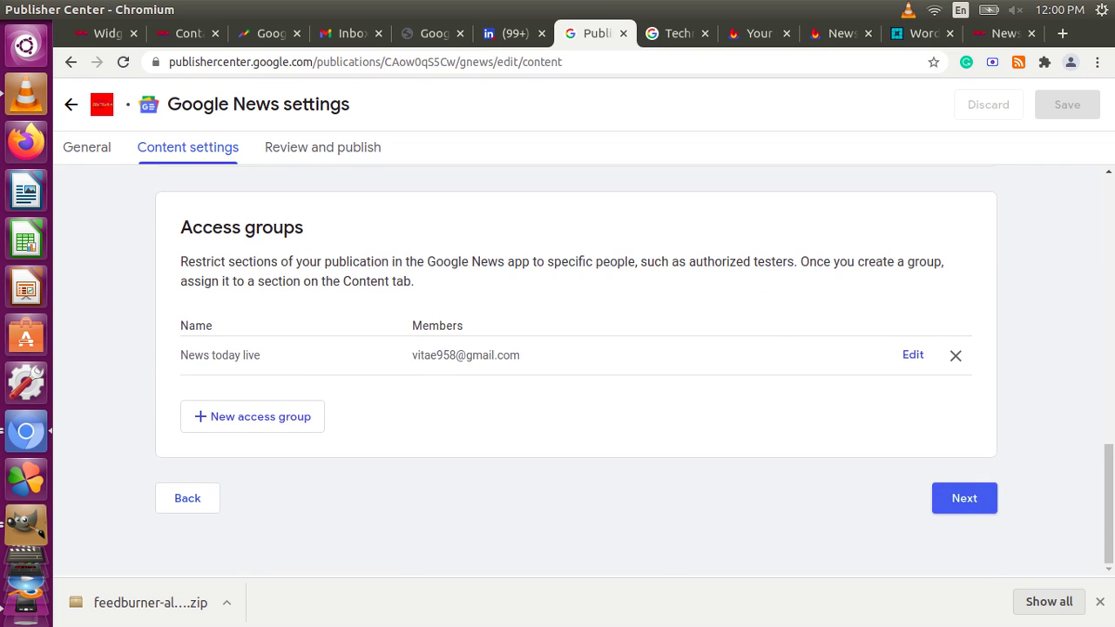
click(964, 497)
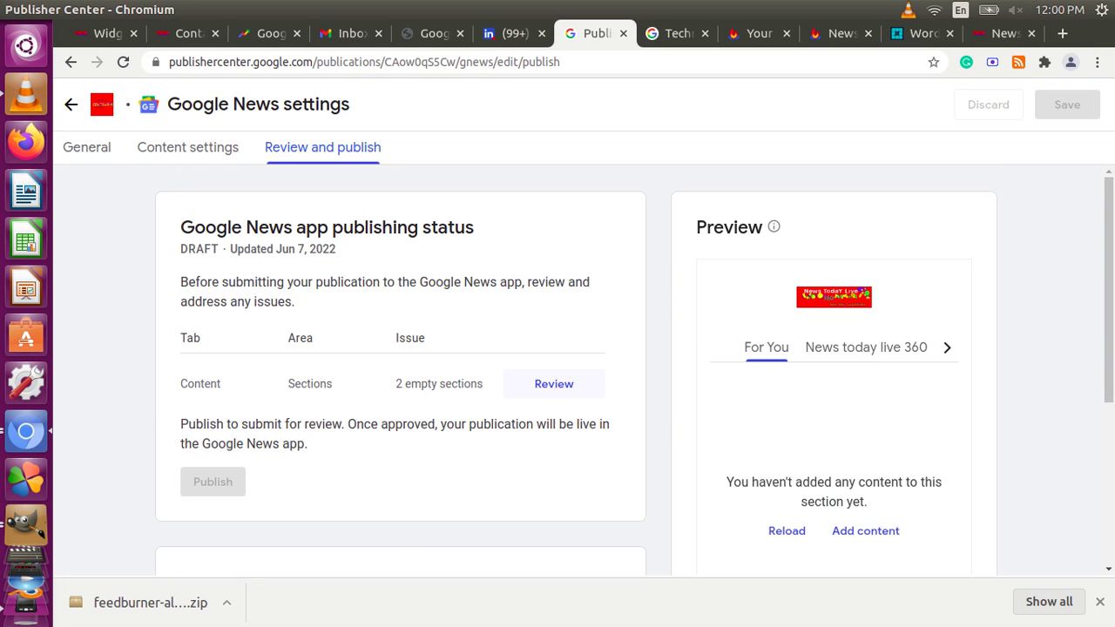
click(554, 383)
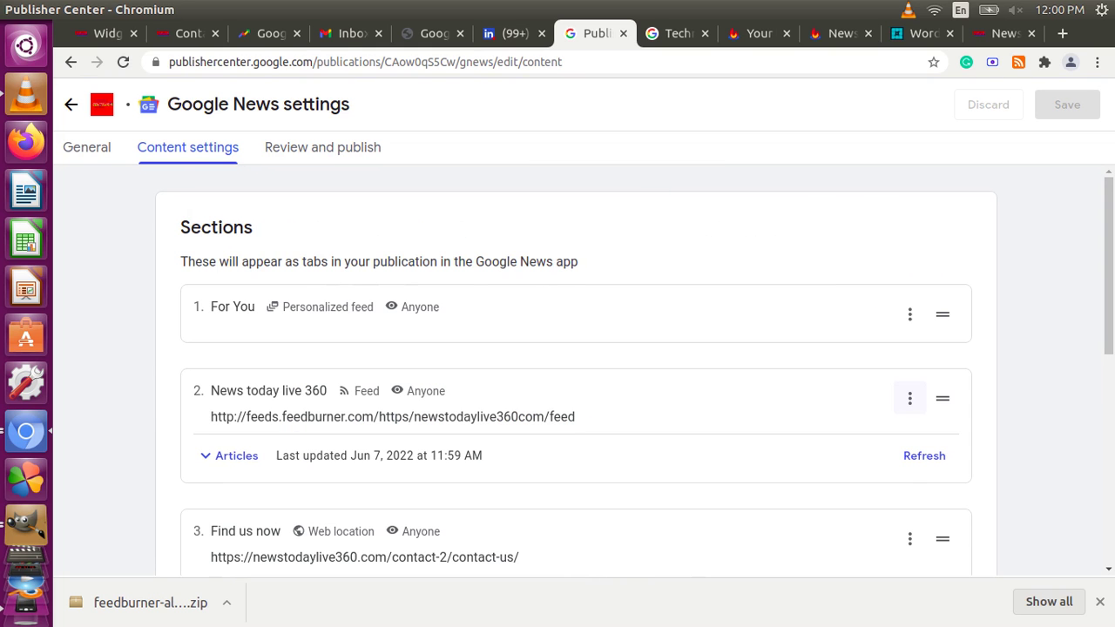
click(909, 398)
click(936, 439)
click(409, 353)
key(ctrl+a)
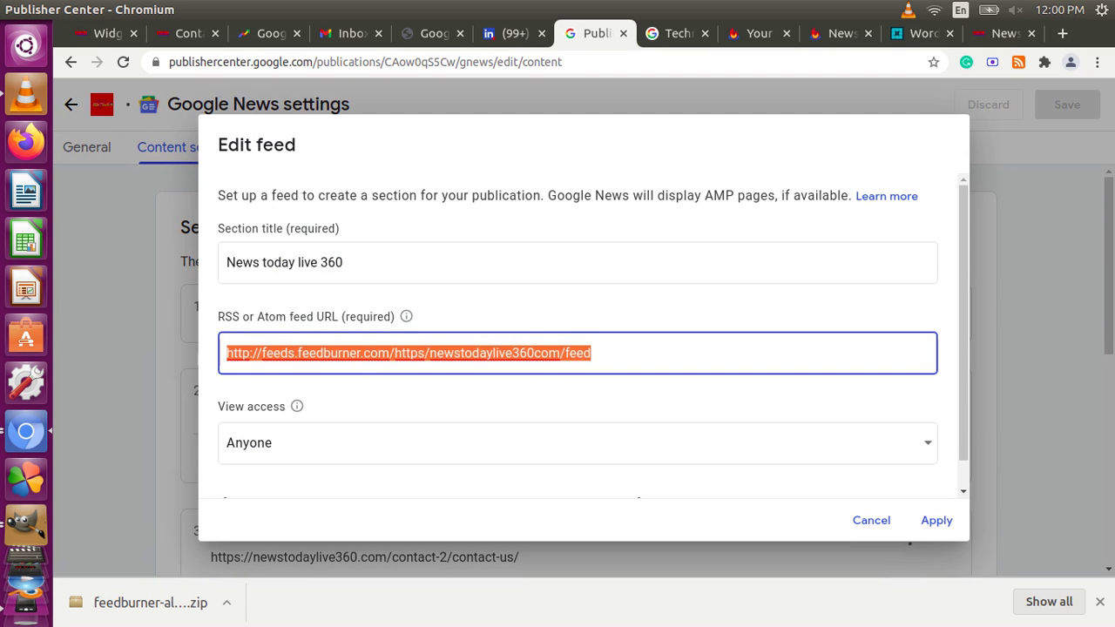
click(591, 353)
click(936, 520)
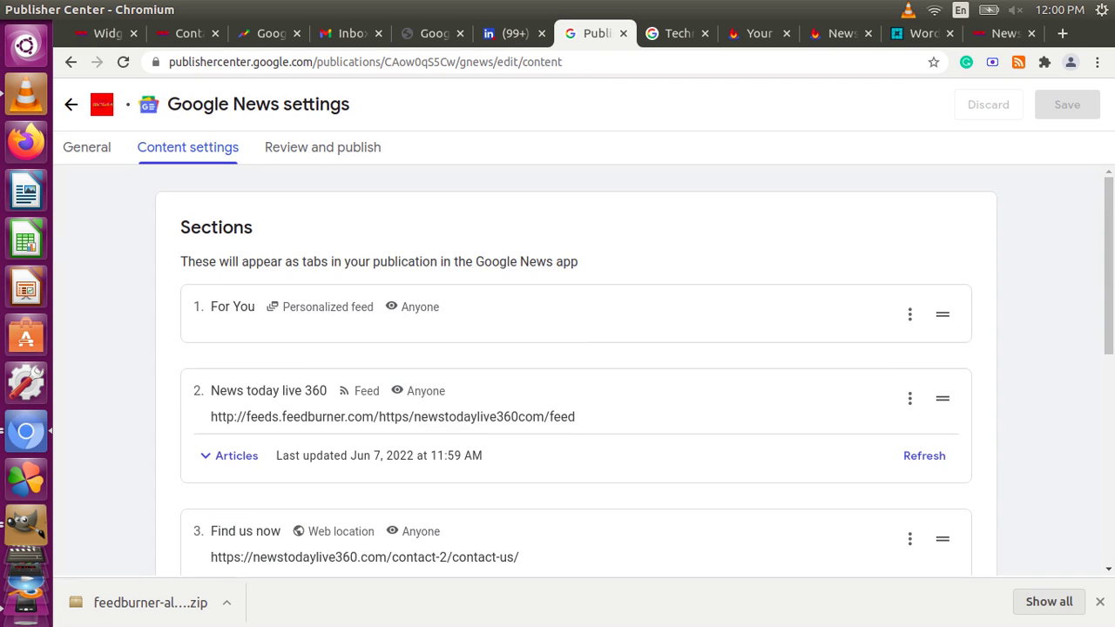
scroll(575, 366, down, 3)
click(909, 184)
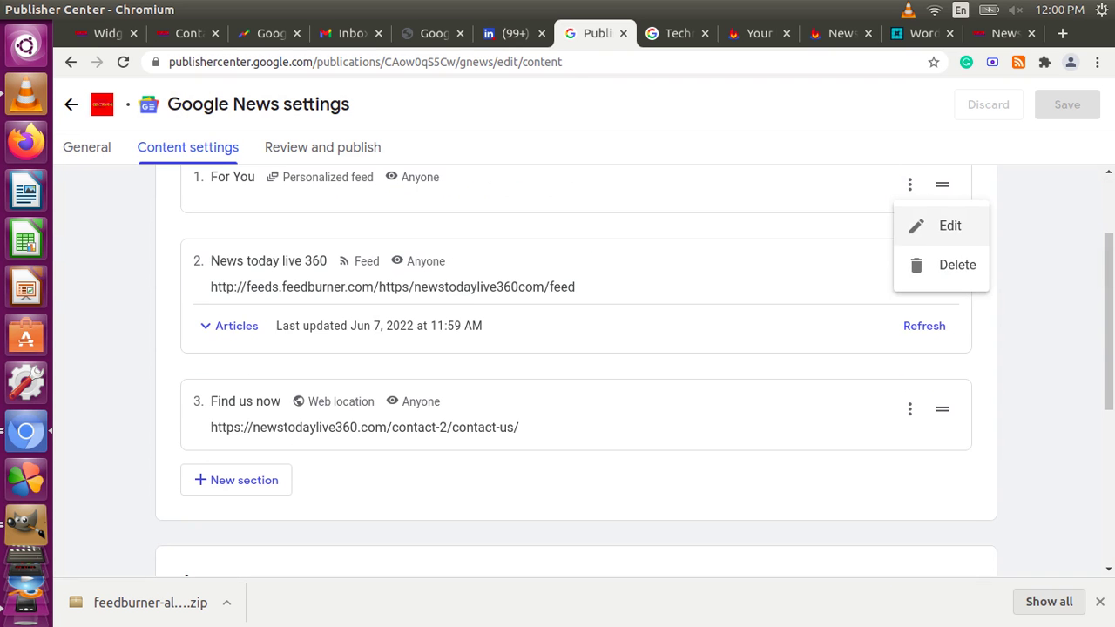
click(937, 224)
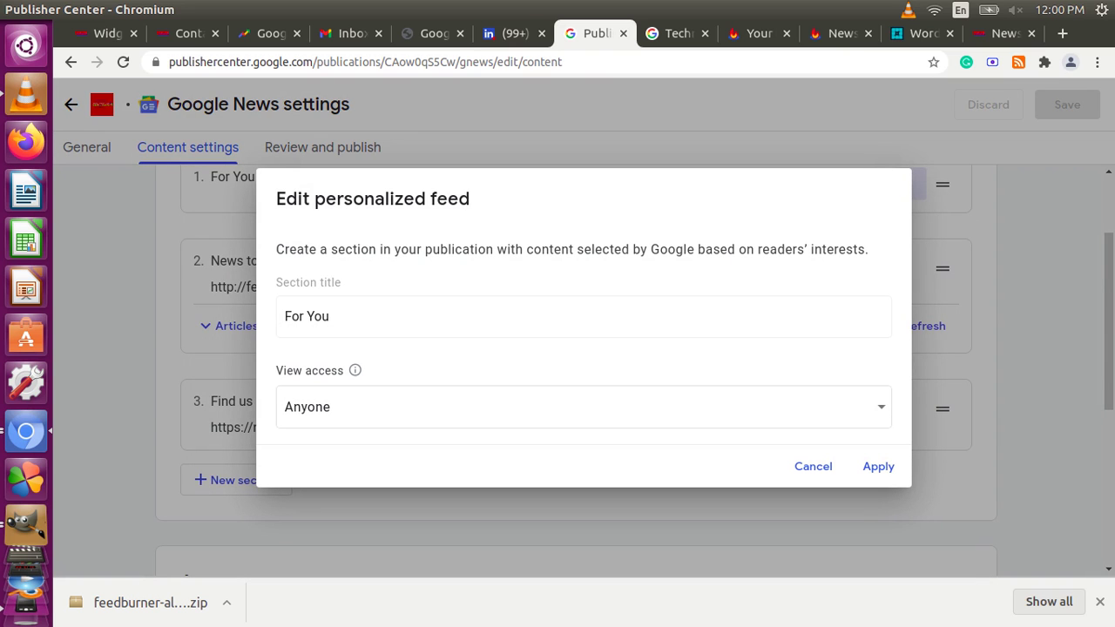
click(575, 406)
click(574, 407)
key(Escape)
key(Escape)
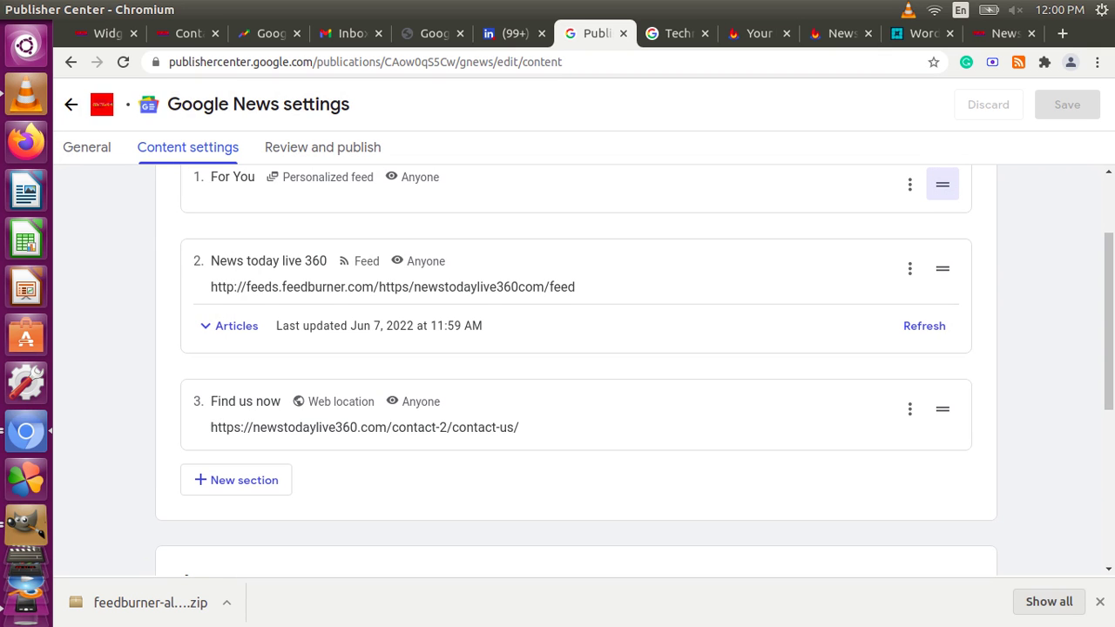
Delete the For You section and continue to Review and publish
click(909, 184)
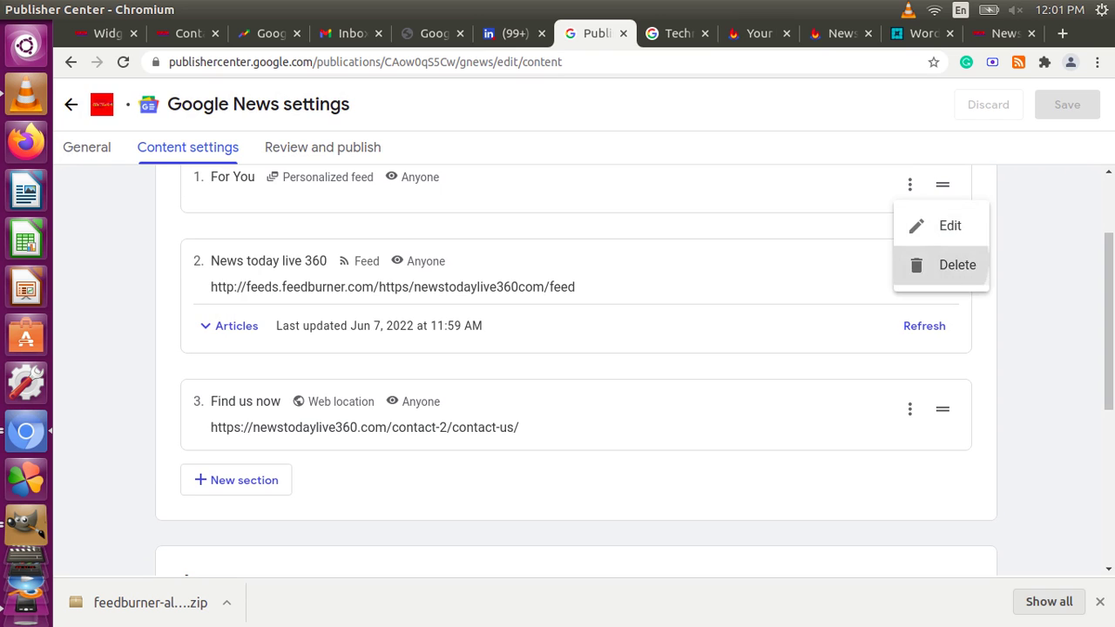
click(953, 264)
click(736, 384)
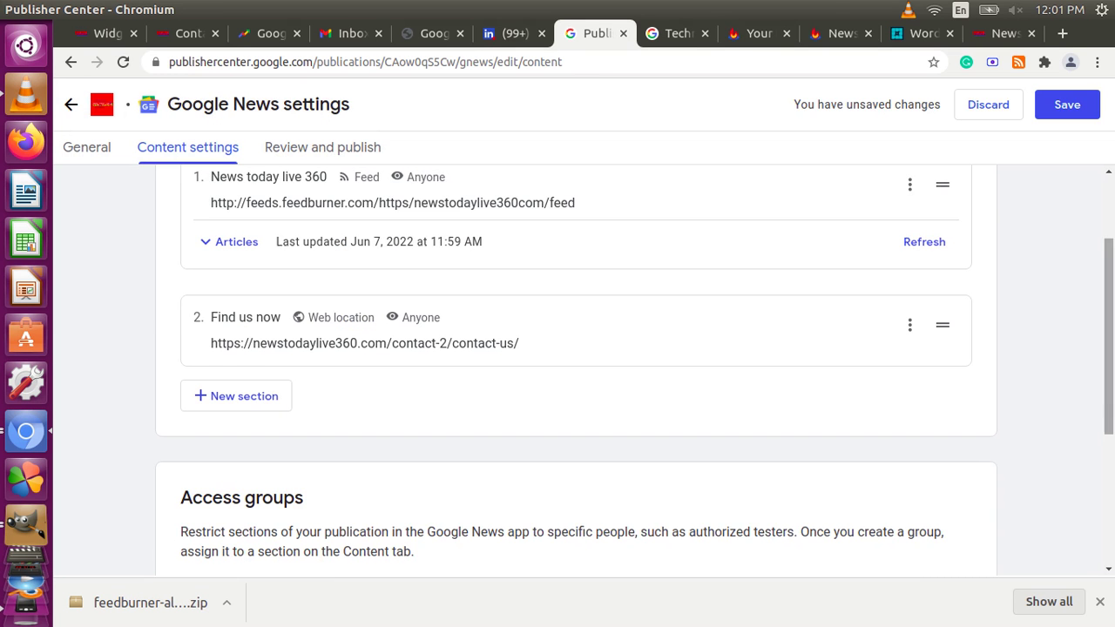
scroll(575, 366, down, 3)
click(964, 498)
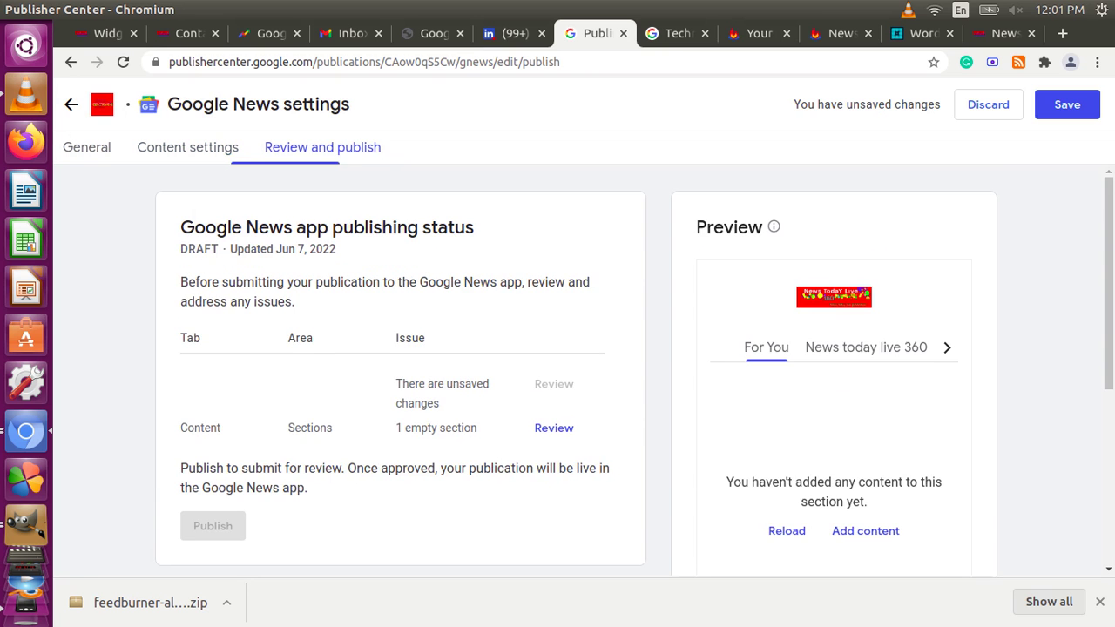
Go back to fix the empty-section issue and expand the feed's article list
scroll(635, 371, down, 3)
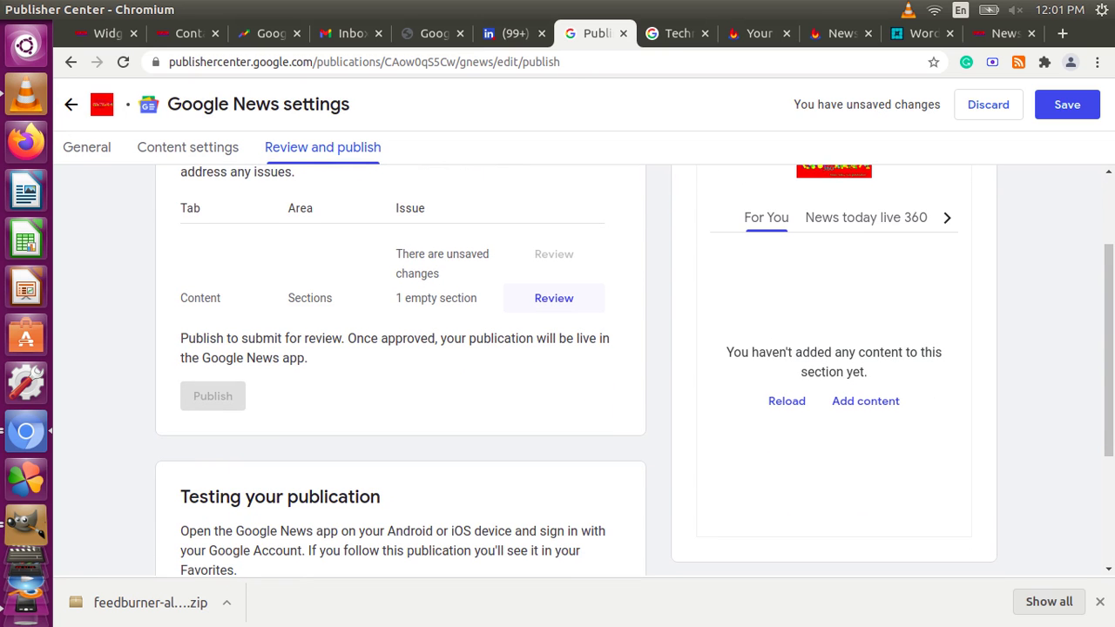
click(554, 298)
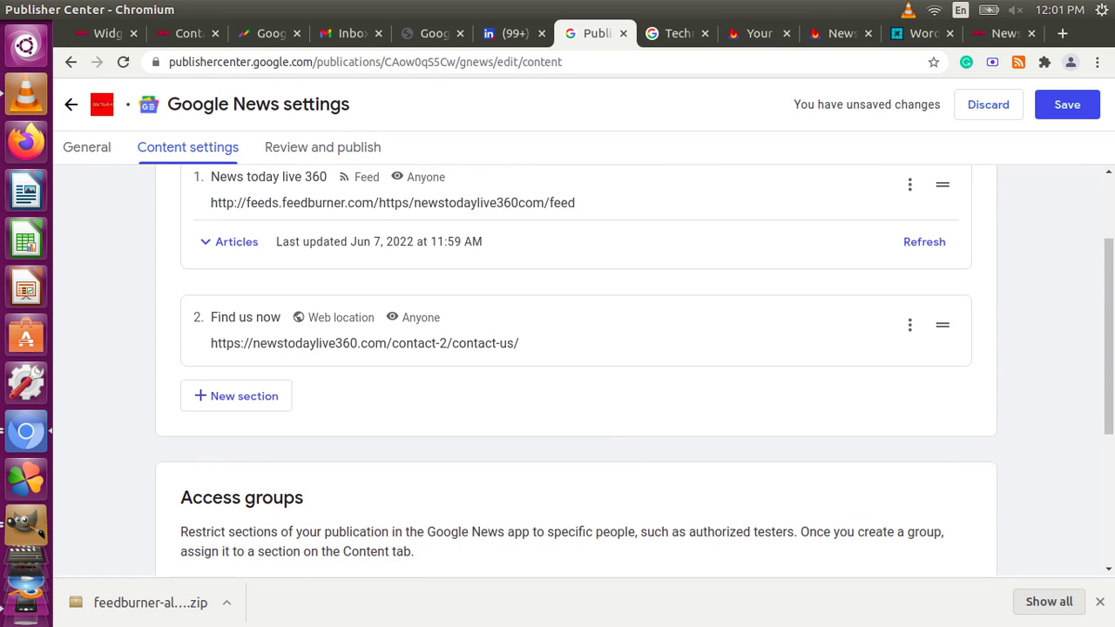
click(228, 241)
scroll(574, 375, down, 3)
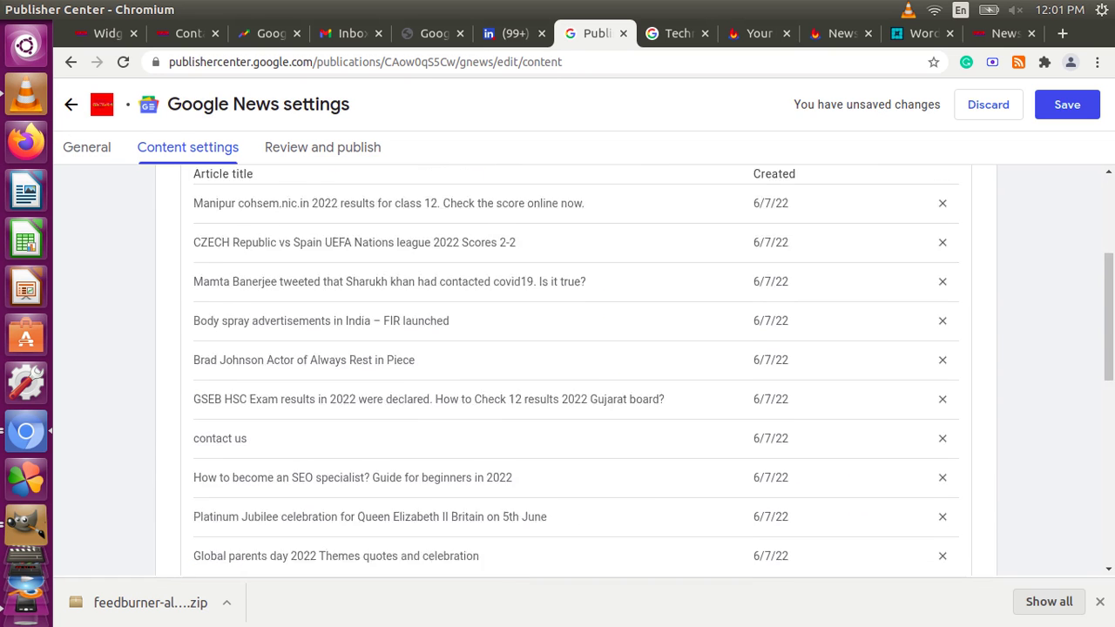
scroll(574, 374, down, 3)
scroll(575, 374, down, 4)
scroll(574, 375, down, 3)
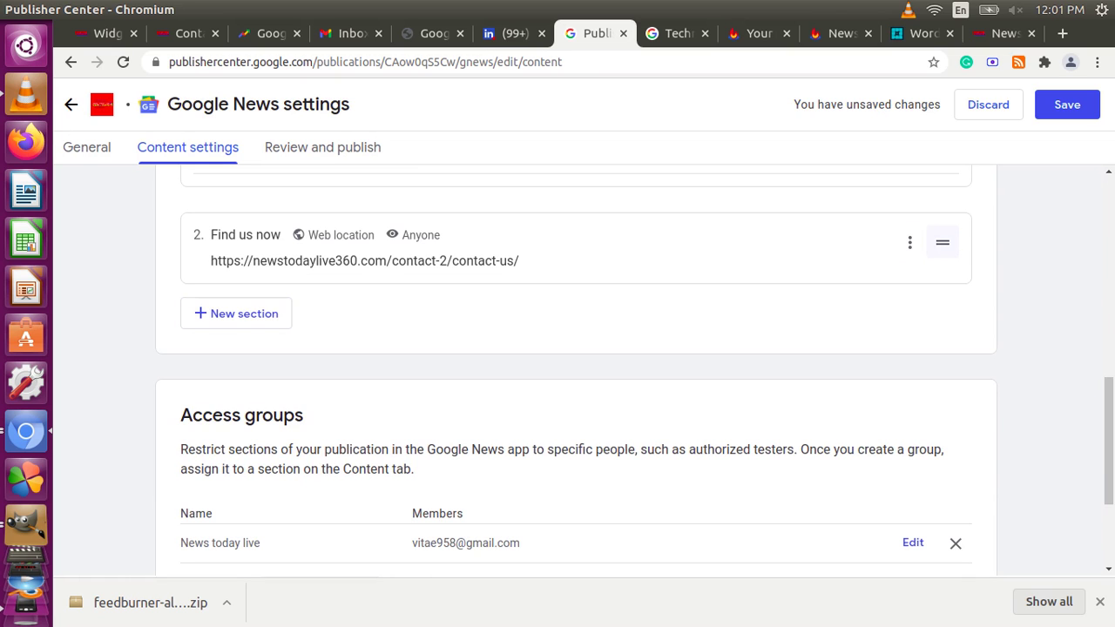
Delete the Find us now section, leaving only the News today live 360 feed
click(909, 242)
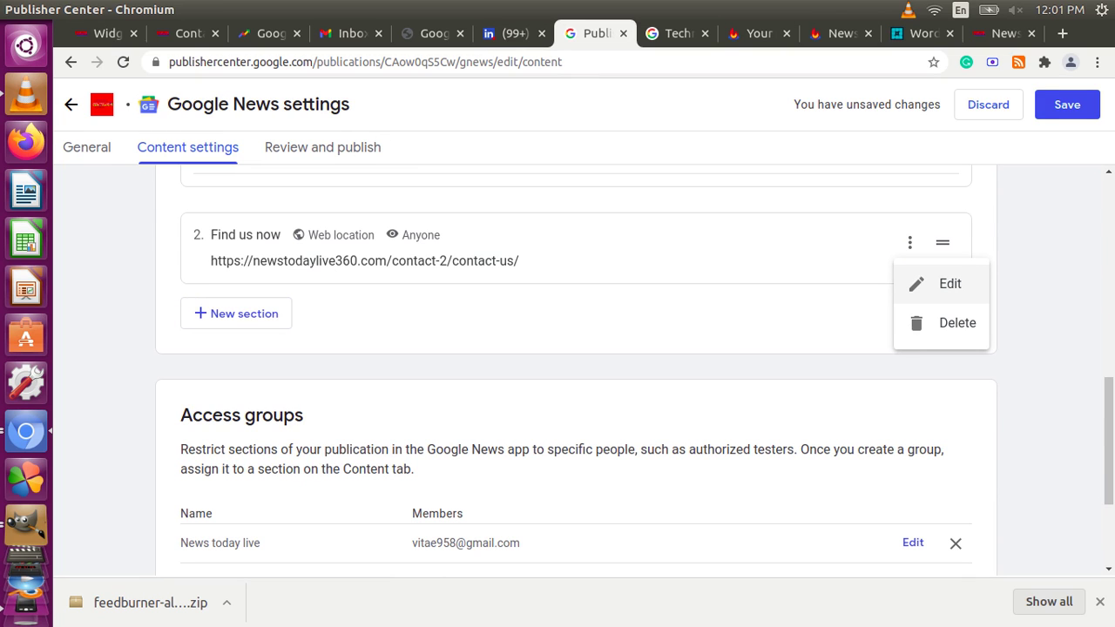
click(954, 323)
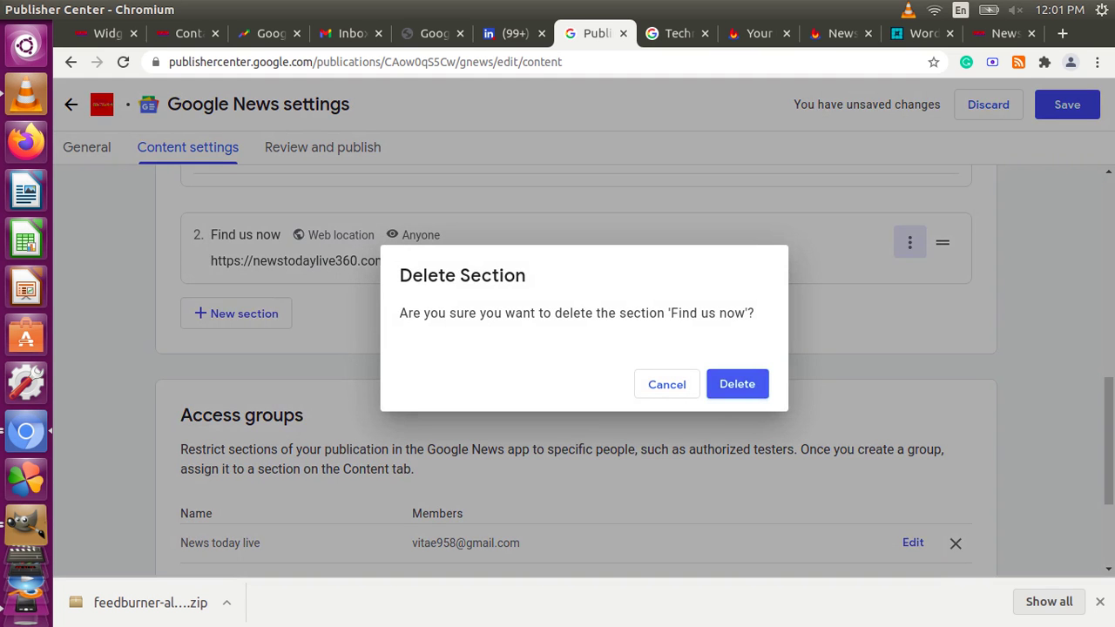
click(737, 384)
scroll(575, 366, up, 5)
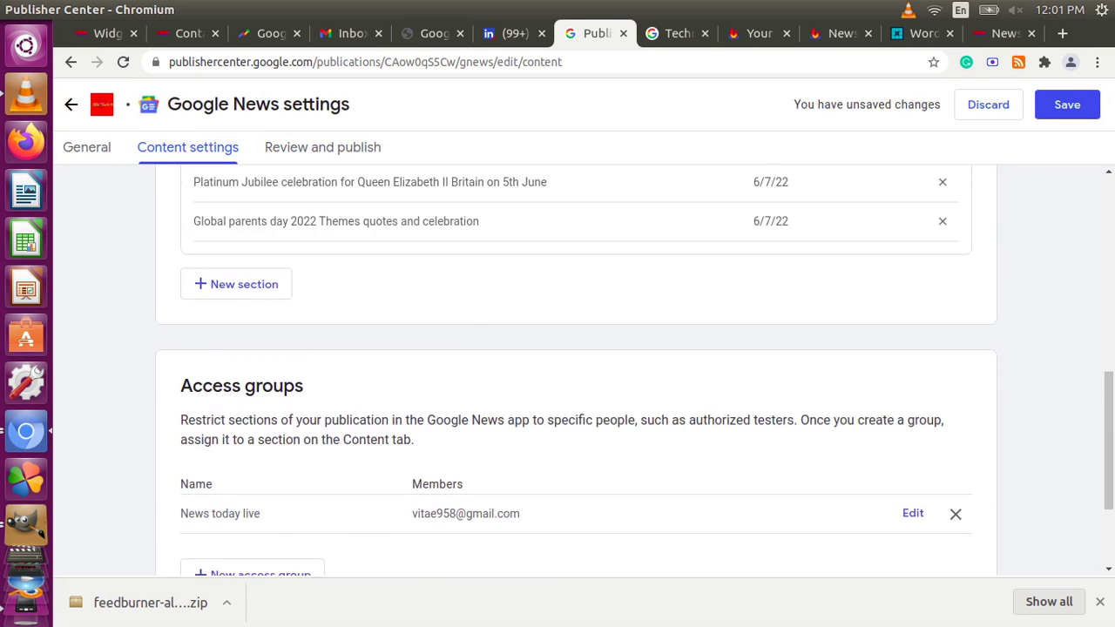
scroll(574, 366, up, 6)
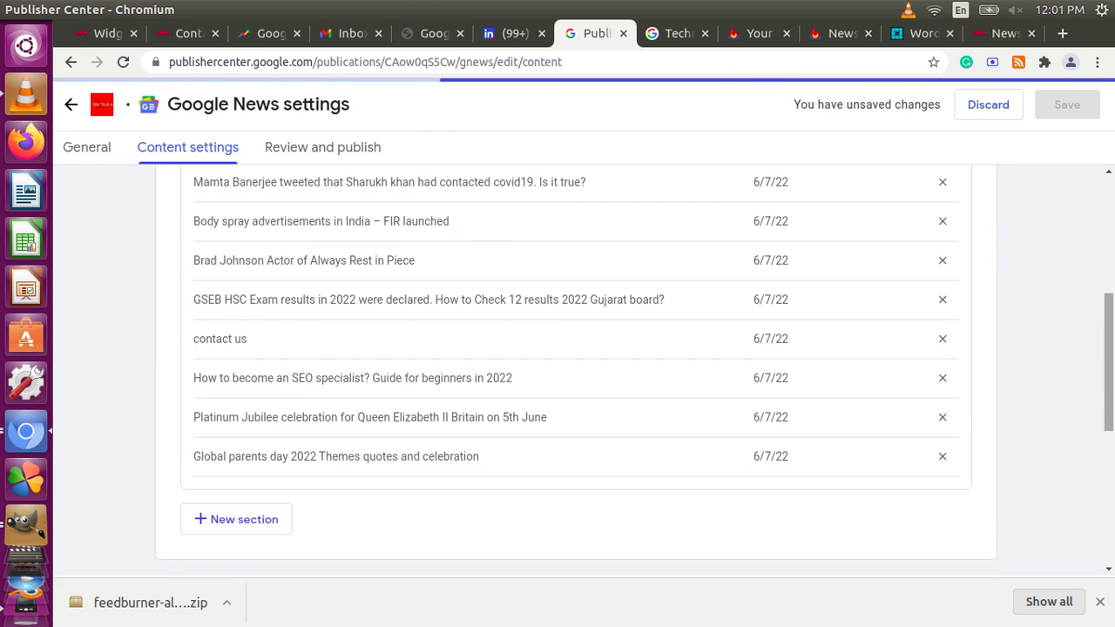
scroll(575, 366, down, 13)
Save the sections and submit News today Live 360 for Google News review
click(964, 498)
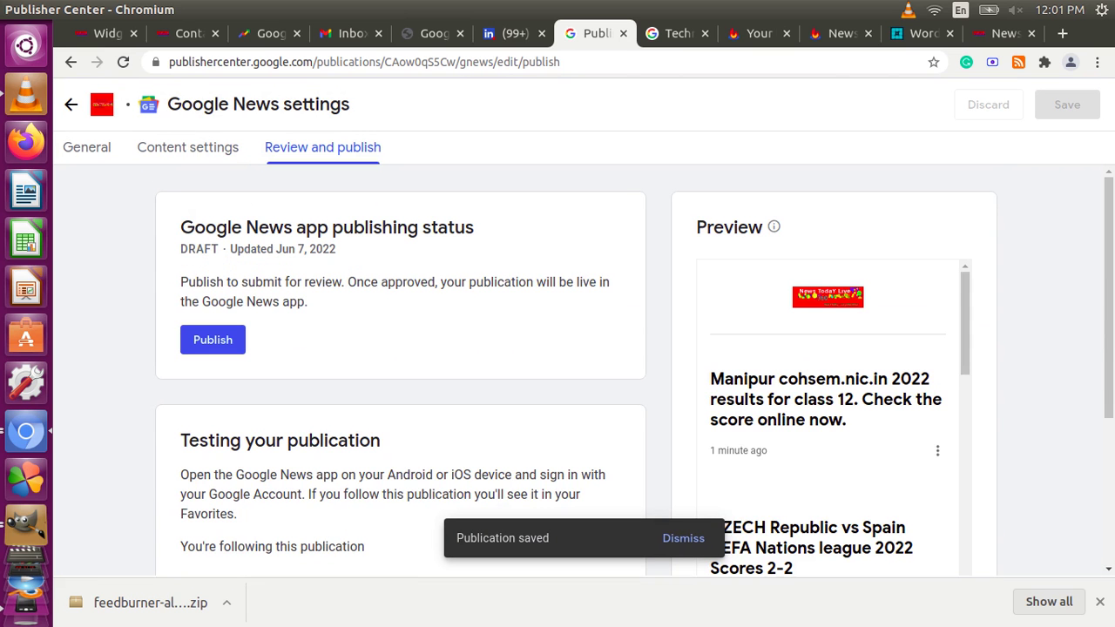
scroll(401, 365, down, 5)
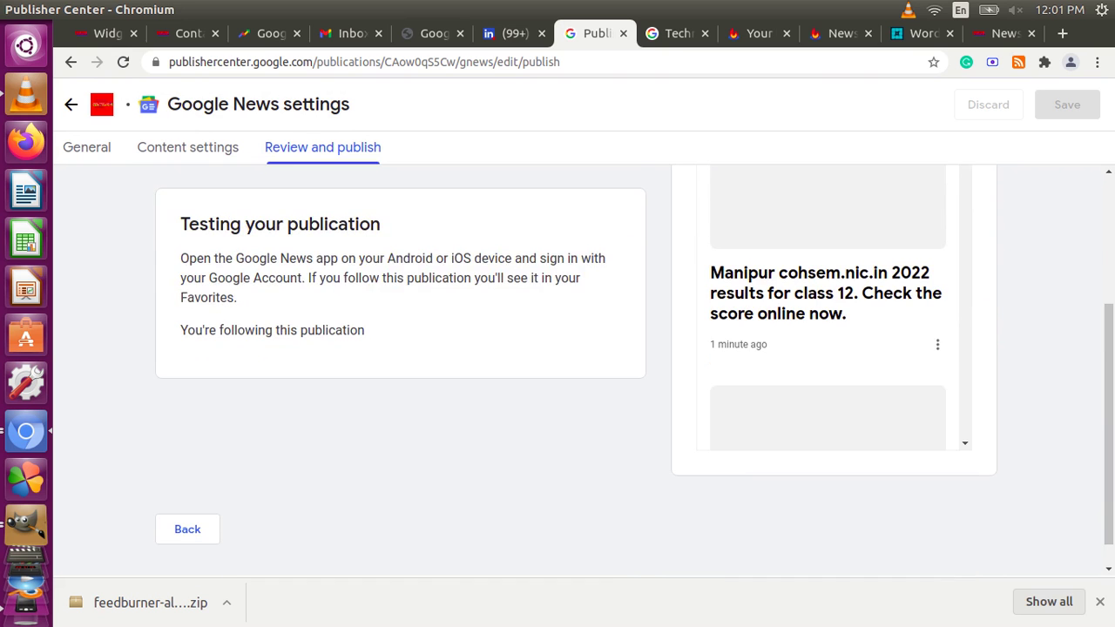
scroll(575, 366, up, 5)
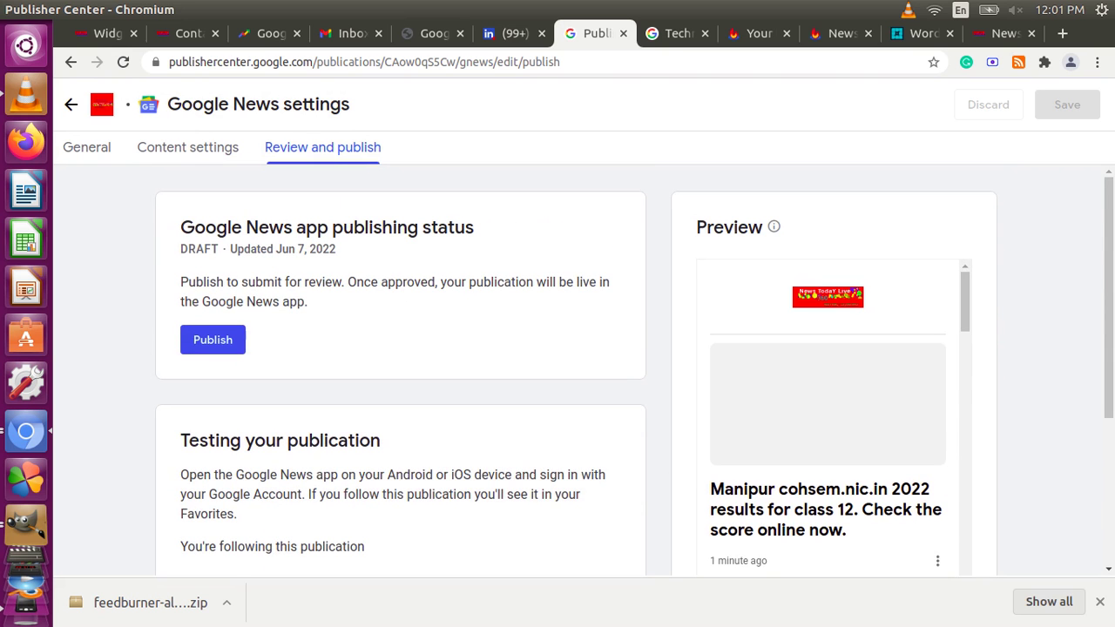
click(212, 340)
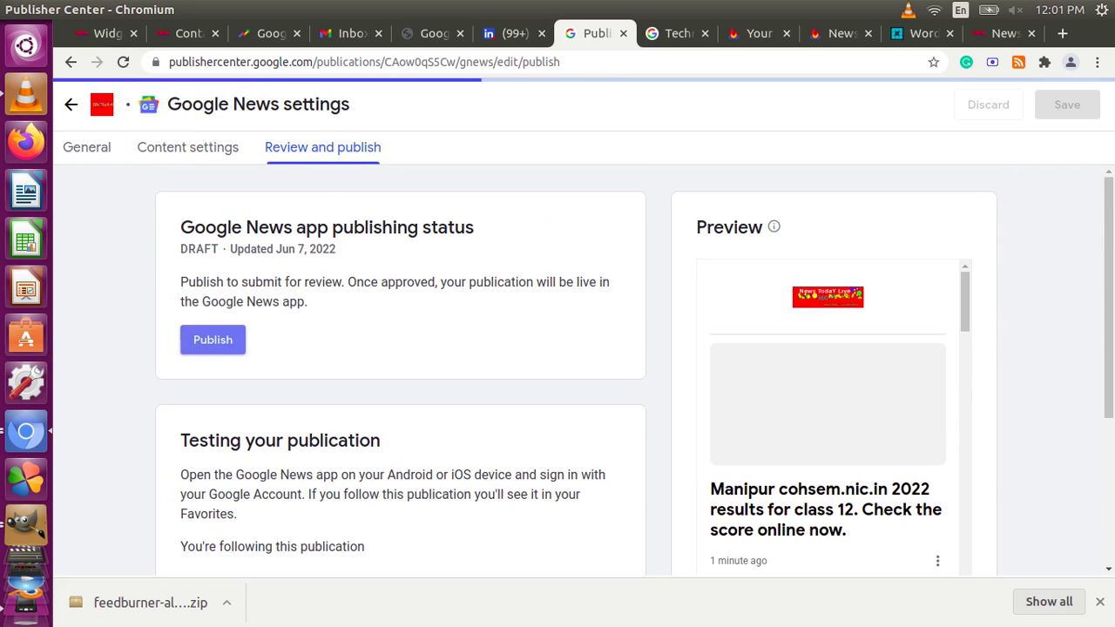
Acknowledge the review submission notice and return to the WordPress Widgets page
scroll(401, 366, down, 4)
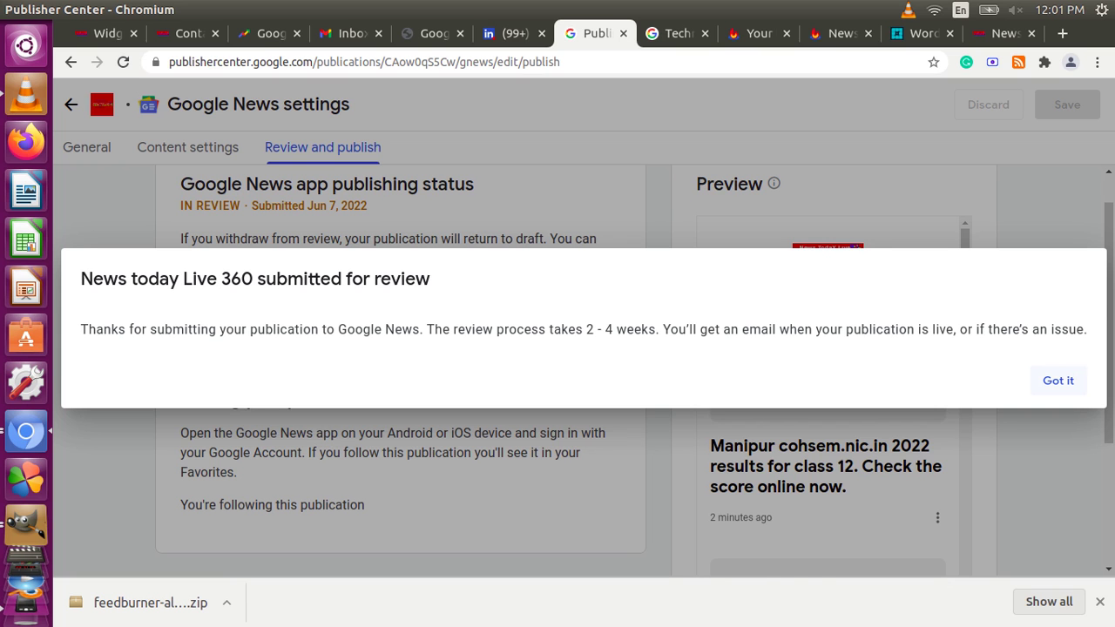
click(1058, 381)
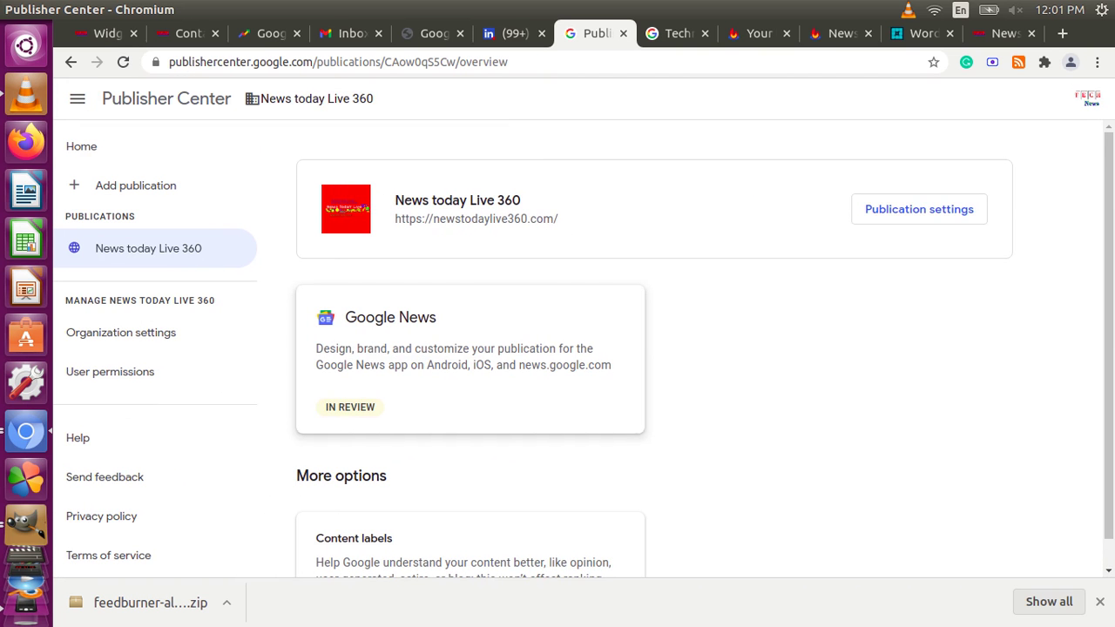
scroll(704, 353, down, 1)
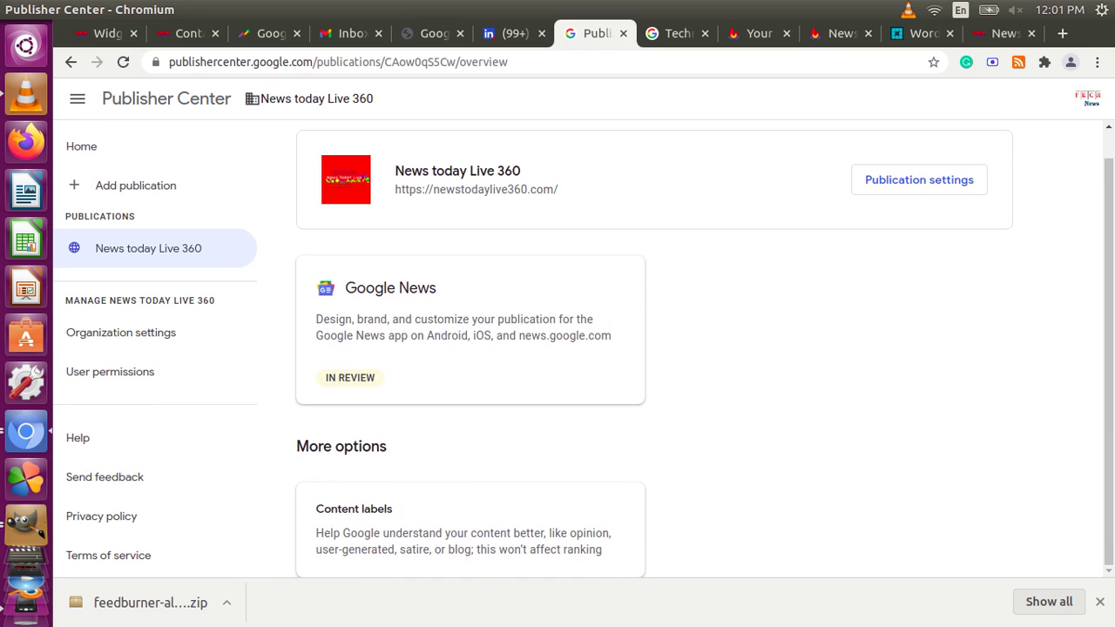
scroll(703, 354, up, 1)
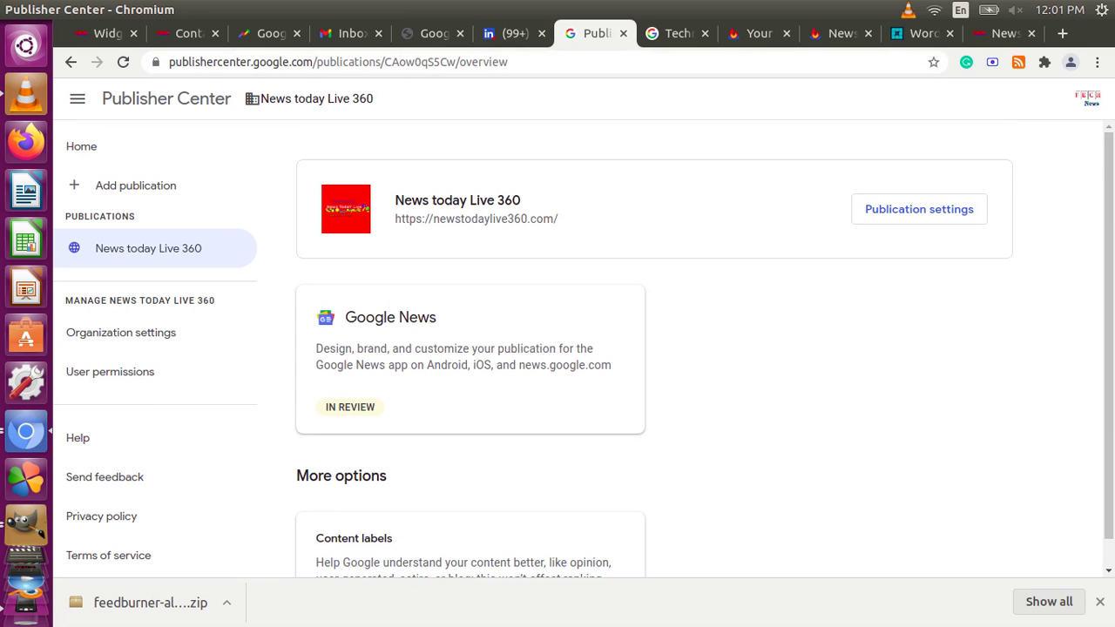
scroll(703, 354, down, 1)
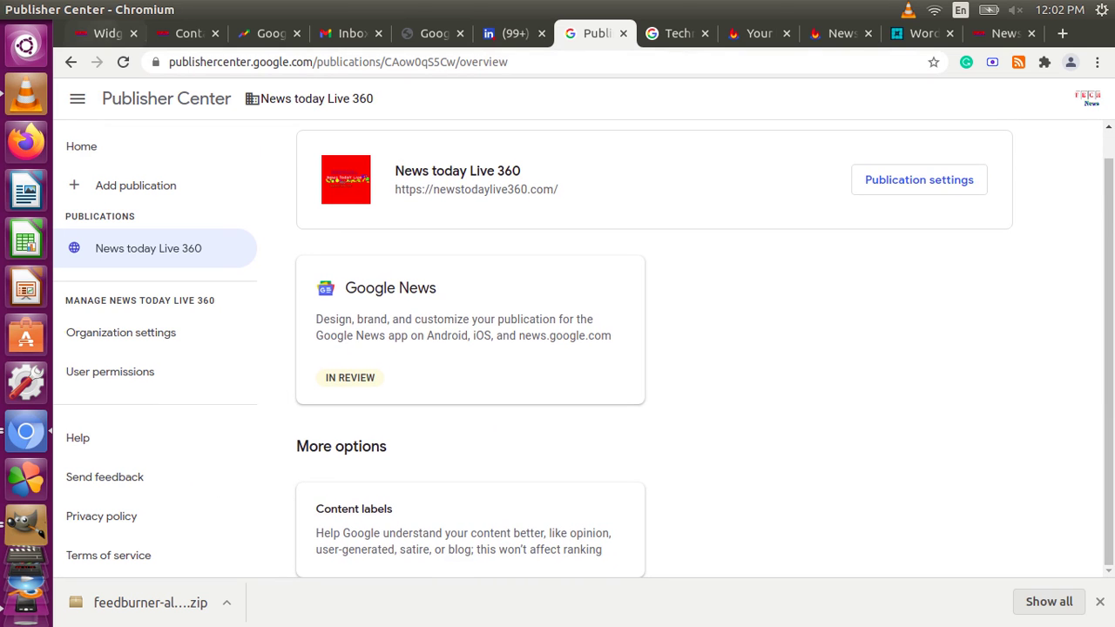
click(103, 33)
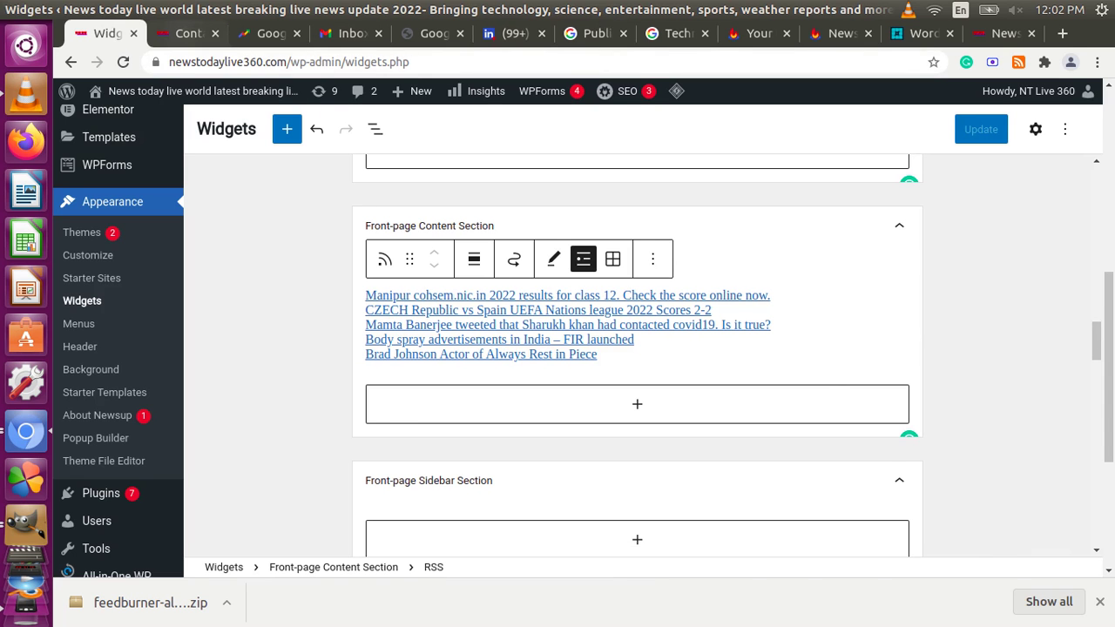
key(ctrl+Tab)
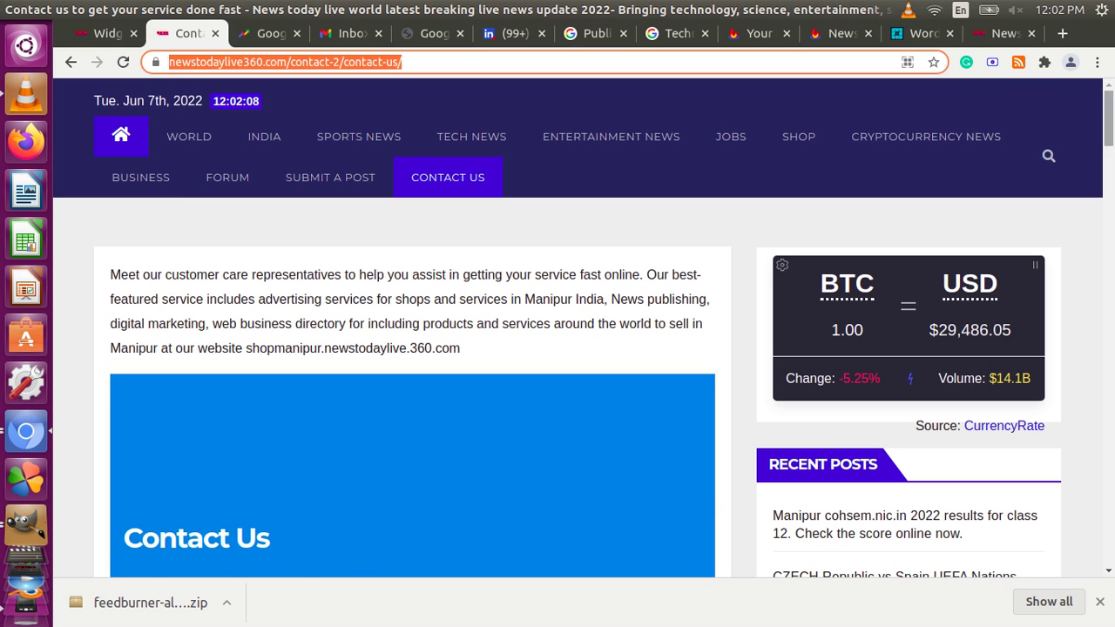
scroll(575, 331, down, 5)
scroll(575, 331, down, 10)
scroll(575, 331, down, 10)
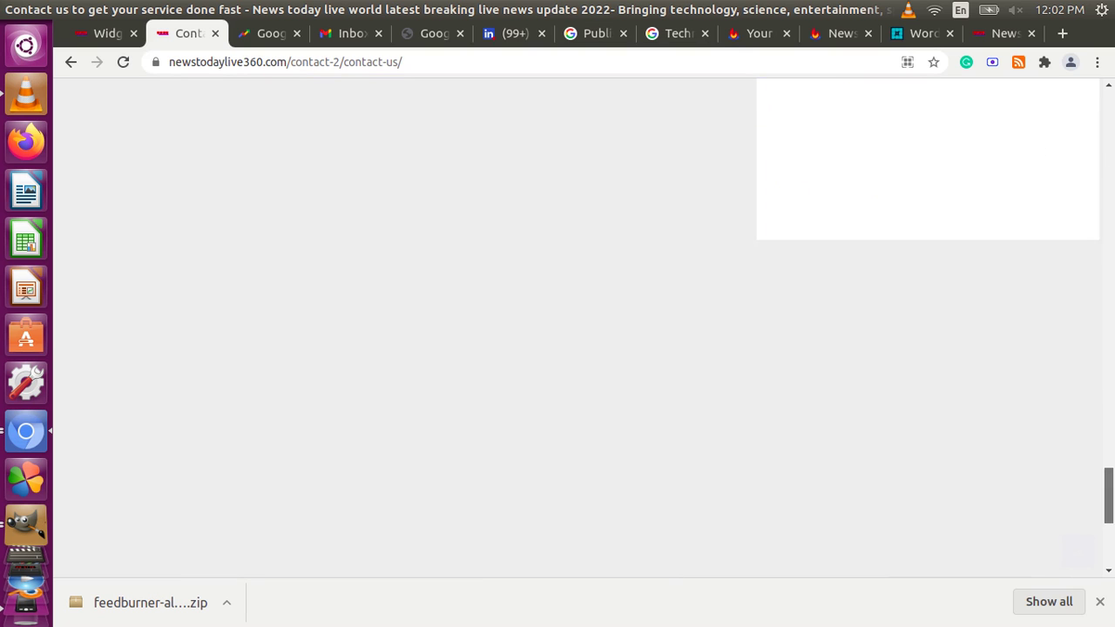
key(Home)
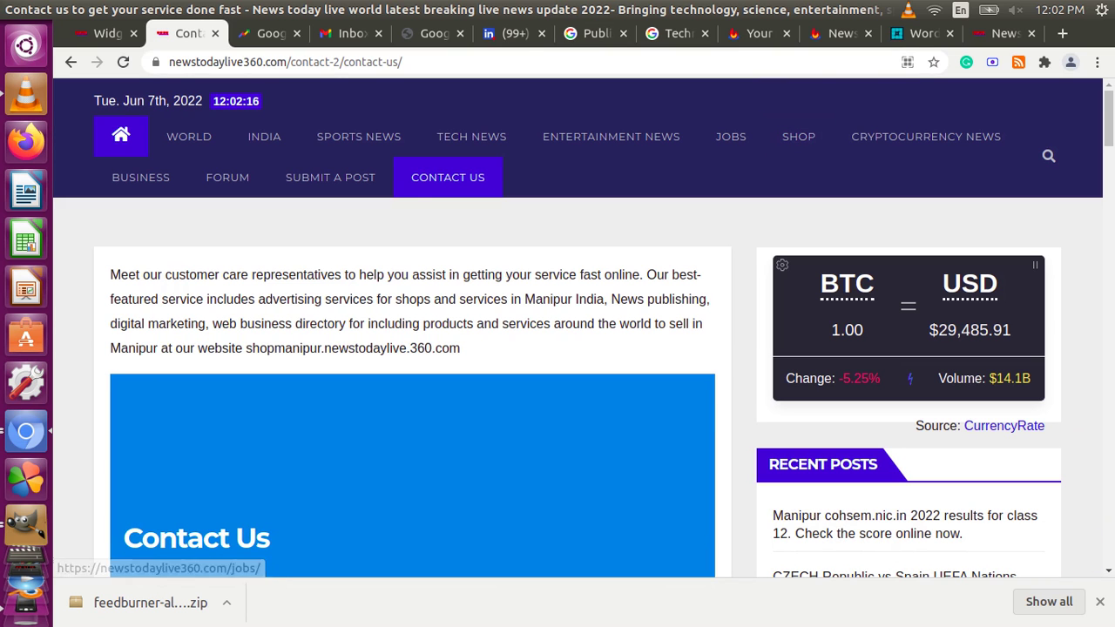
click(448, 177)
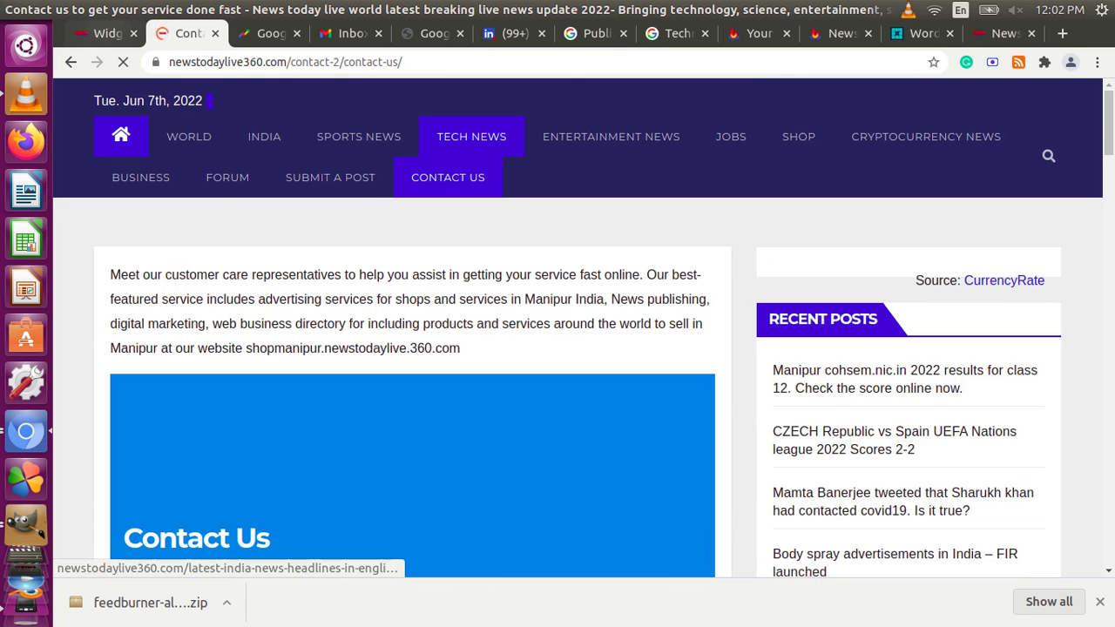
key(ctrl+Page_Up)
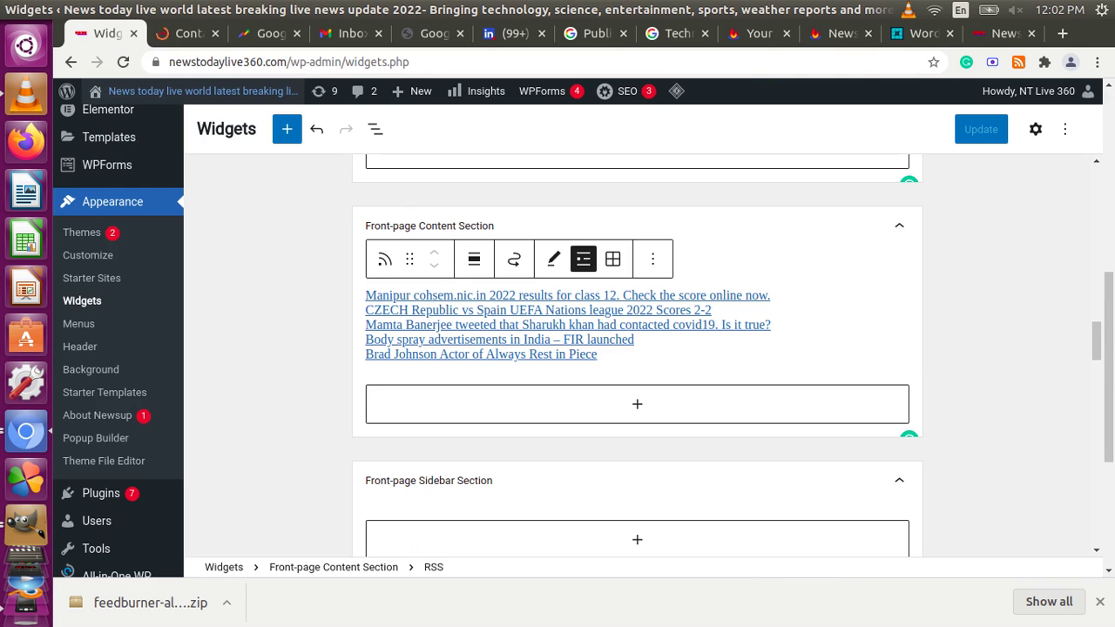